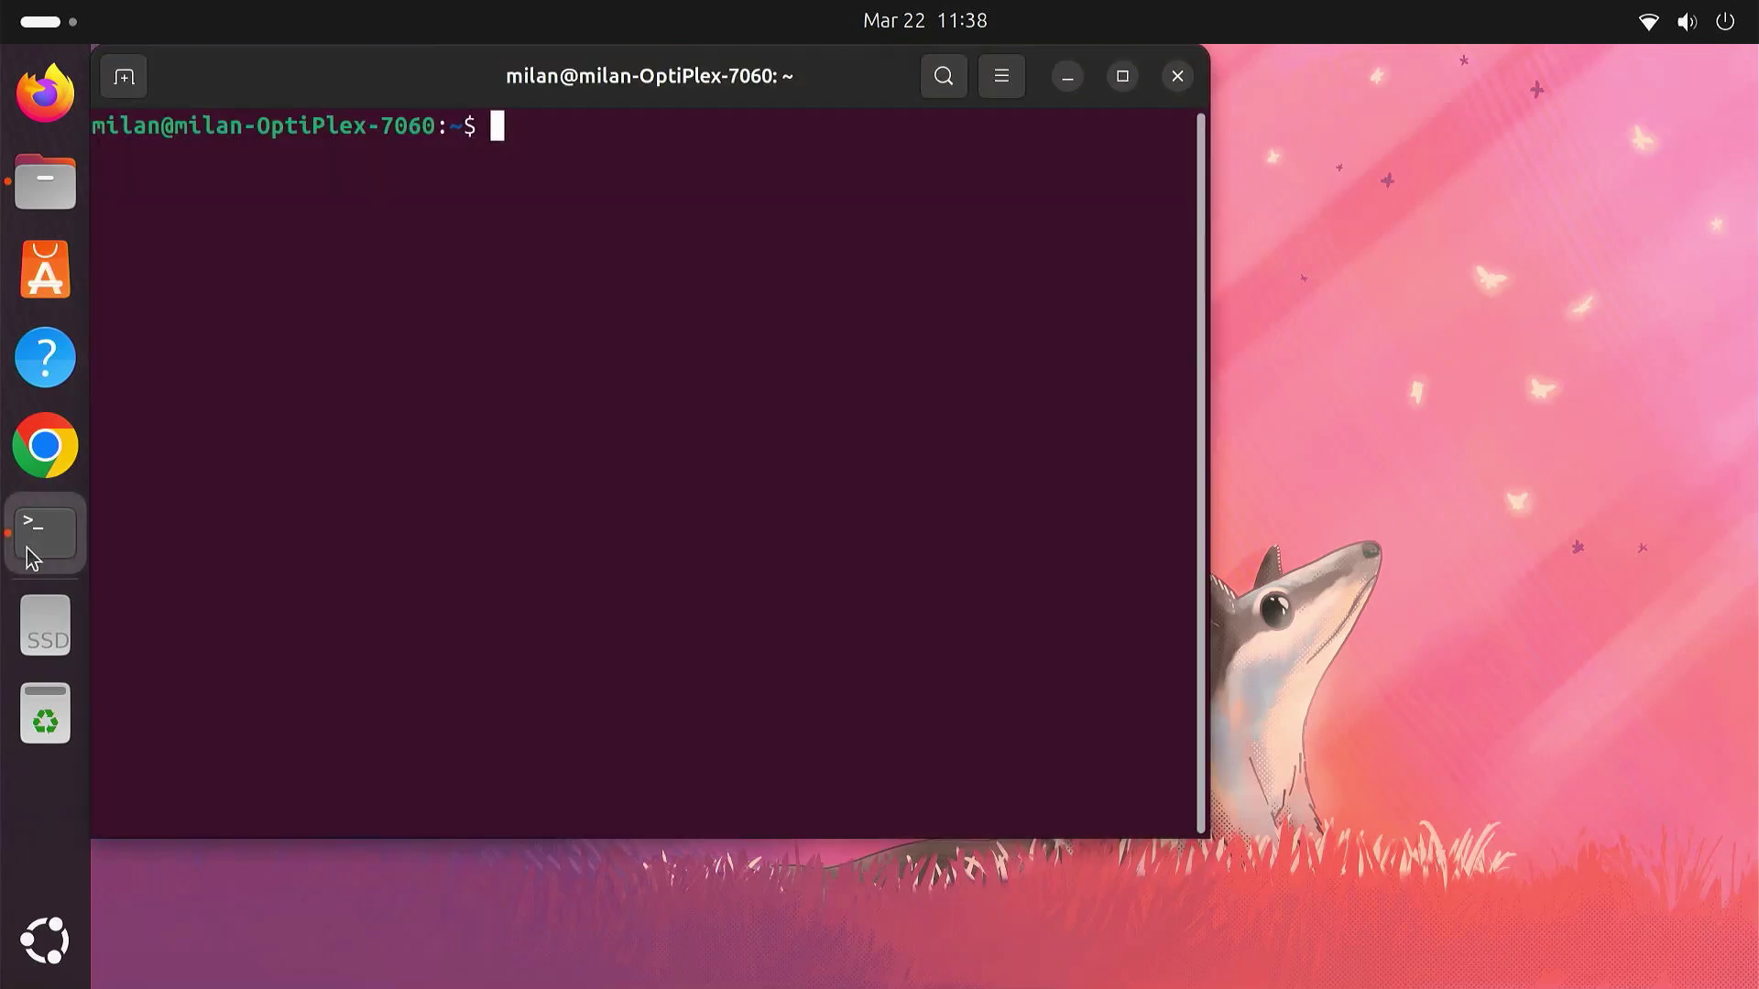
# Run echo $XDG_CURRENT_DESKTOP in the terminal and highlight the ubuntu:GNOME output line.
pyautogui.write('echo $XD')
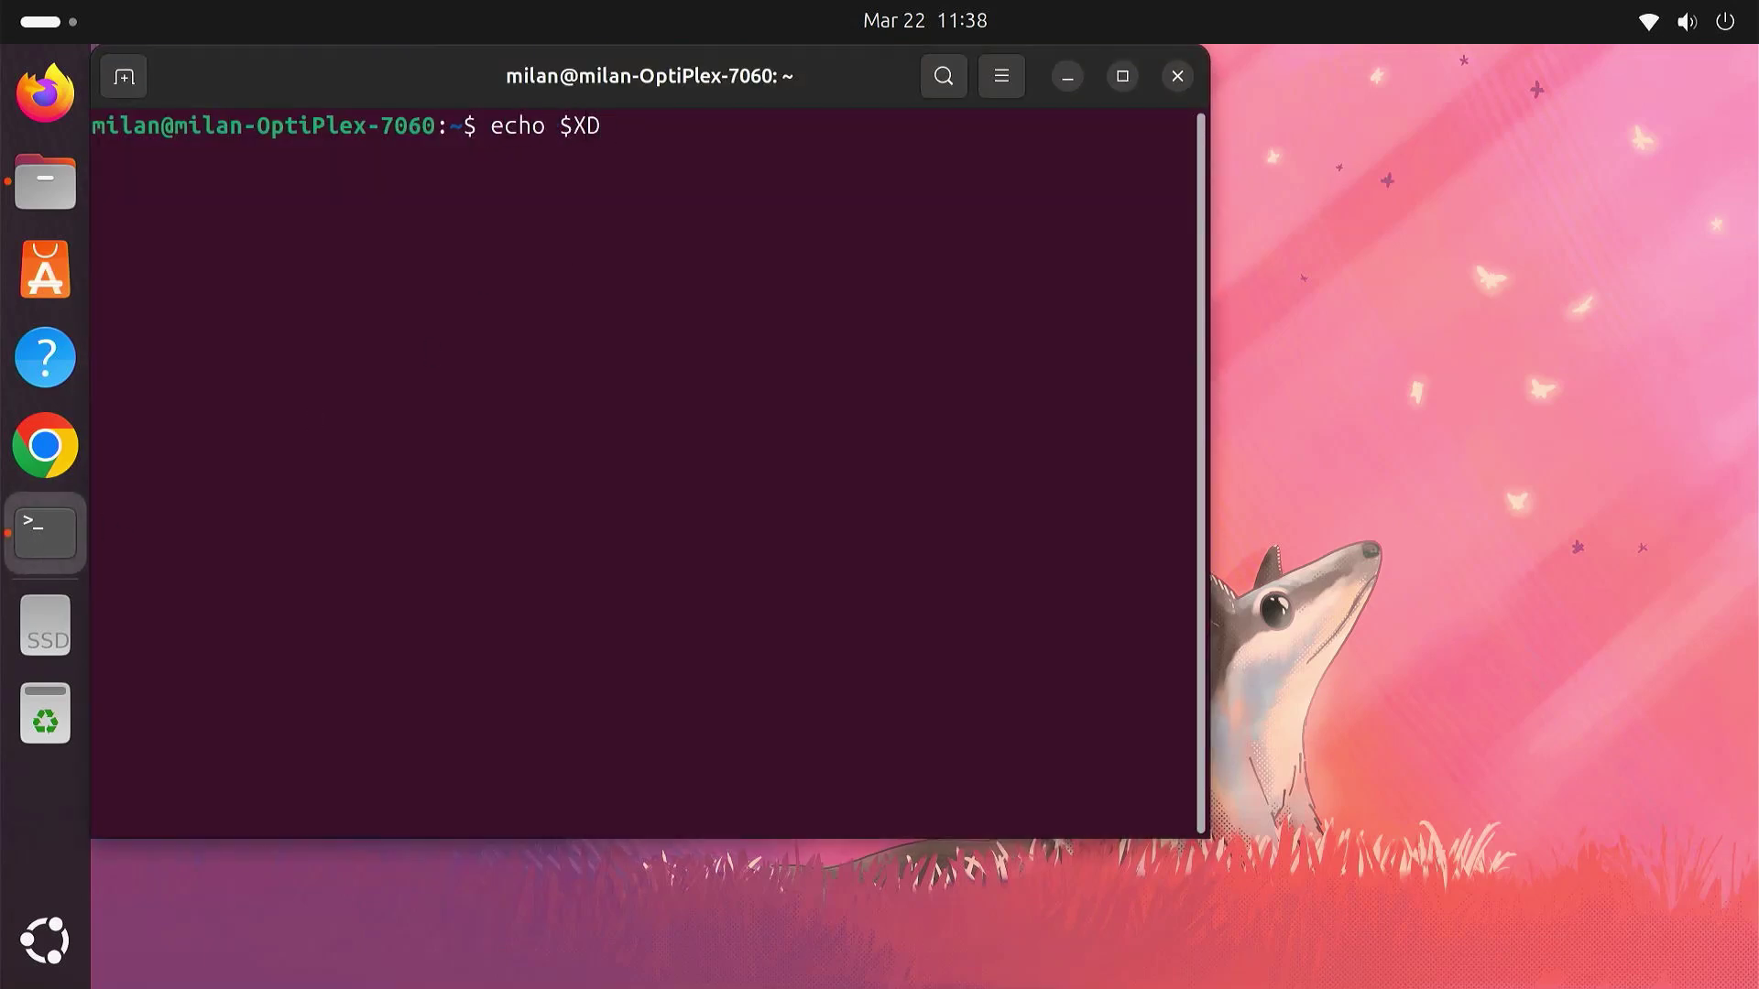
pyautogui.write('G_CURRENT_DESKTOP')
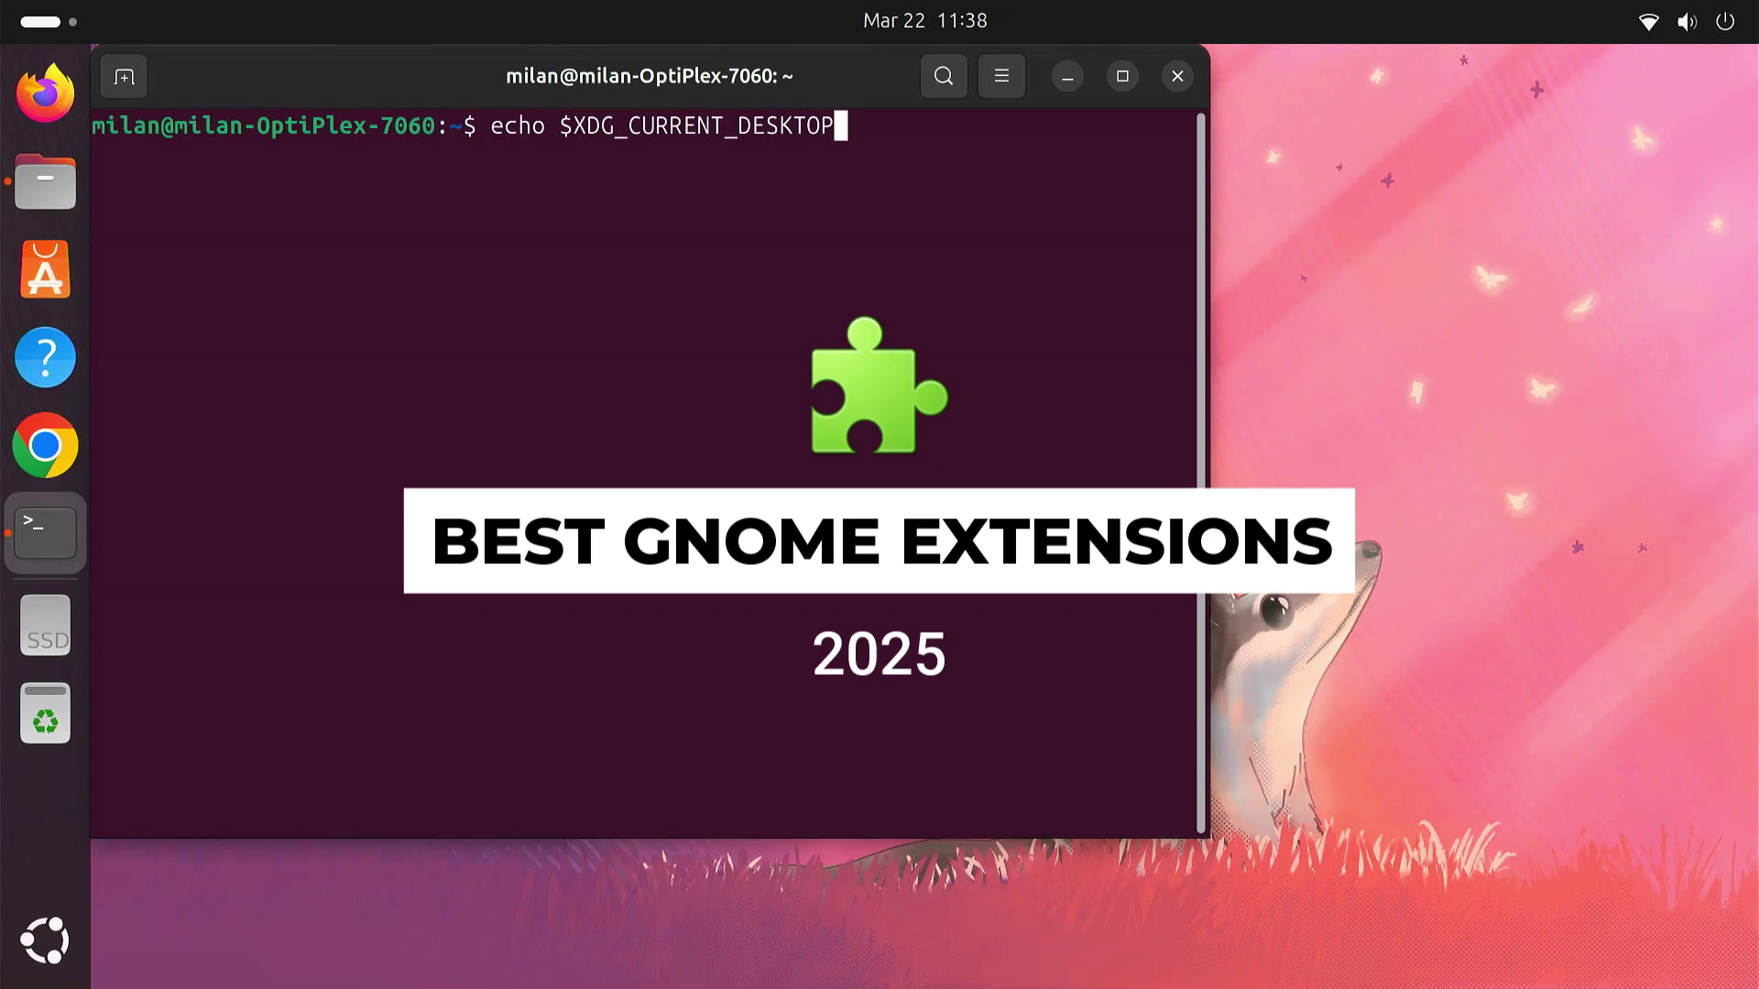
pyautogui.press('Return')
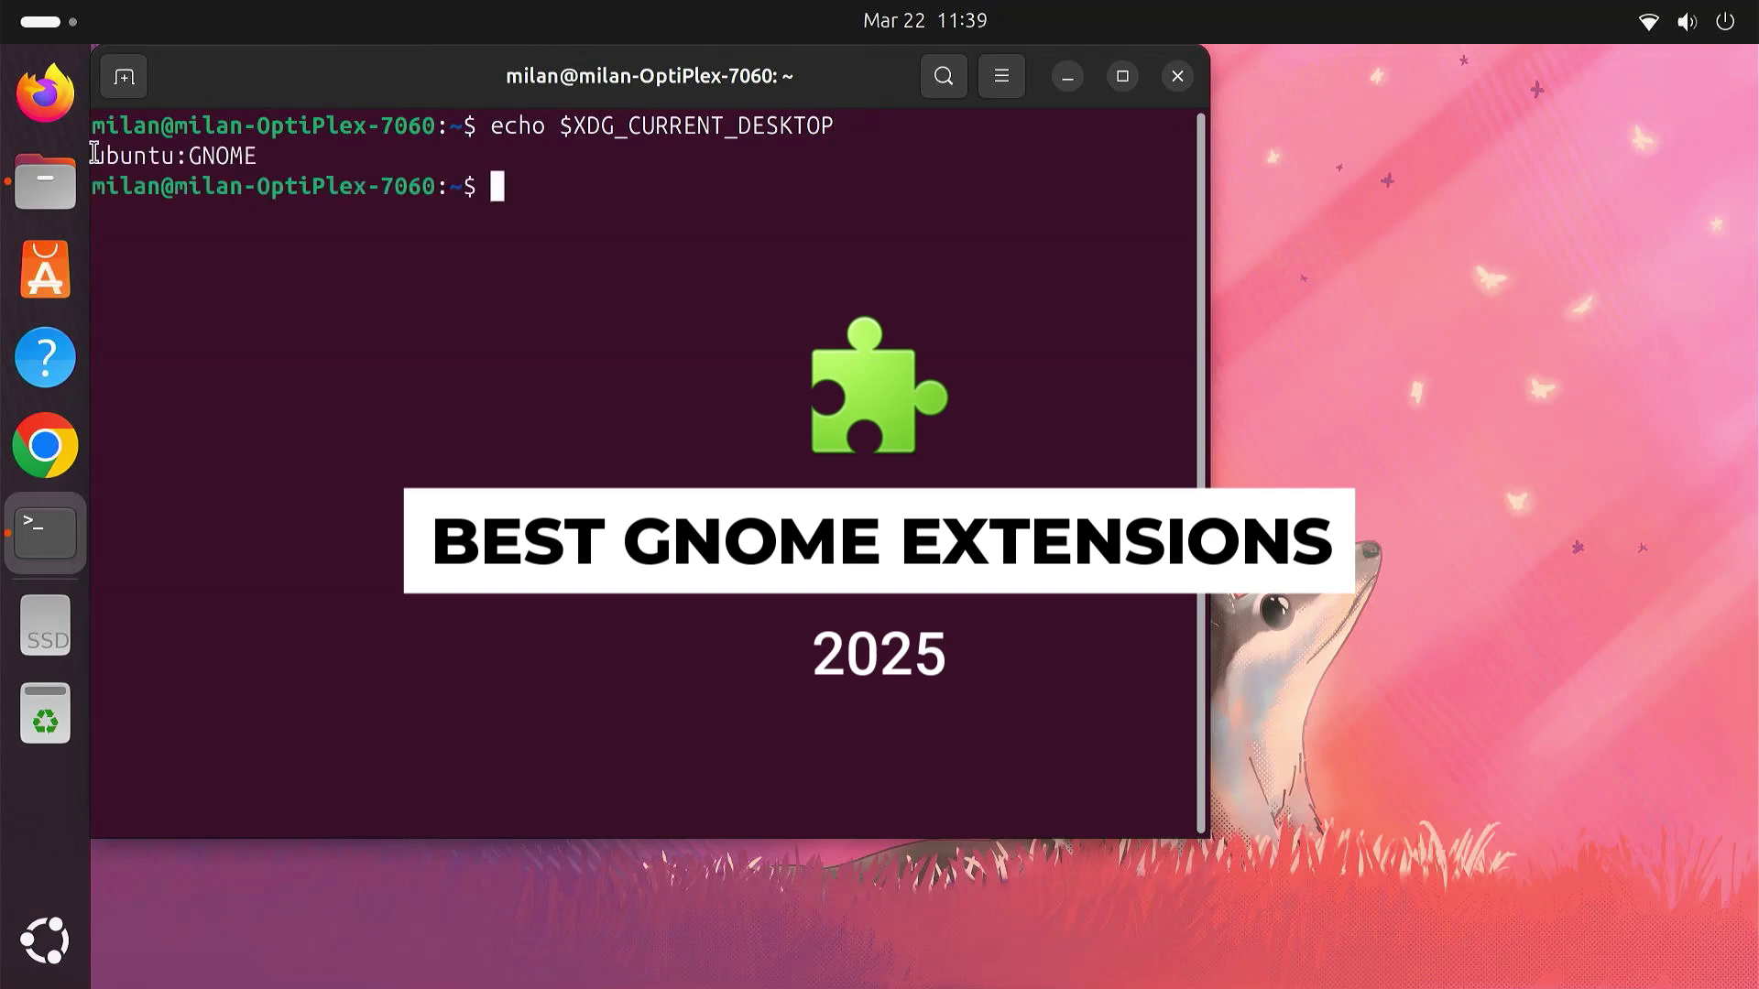
pyautogui.tripleClick(271, 157)
pyautogui.click(280, 158)
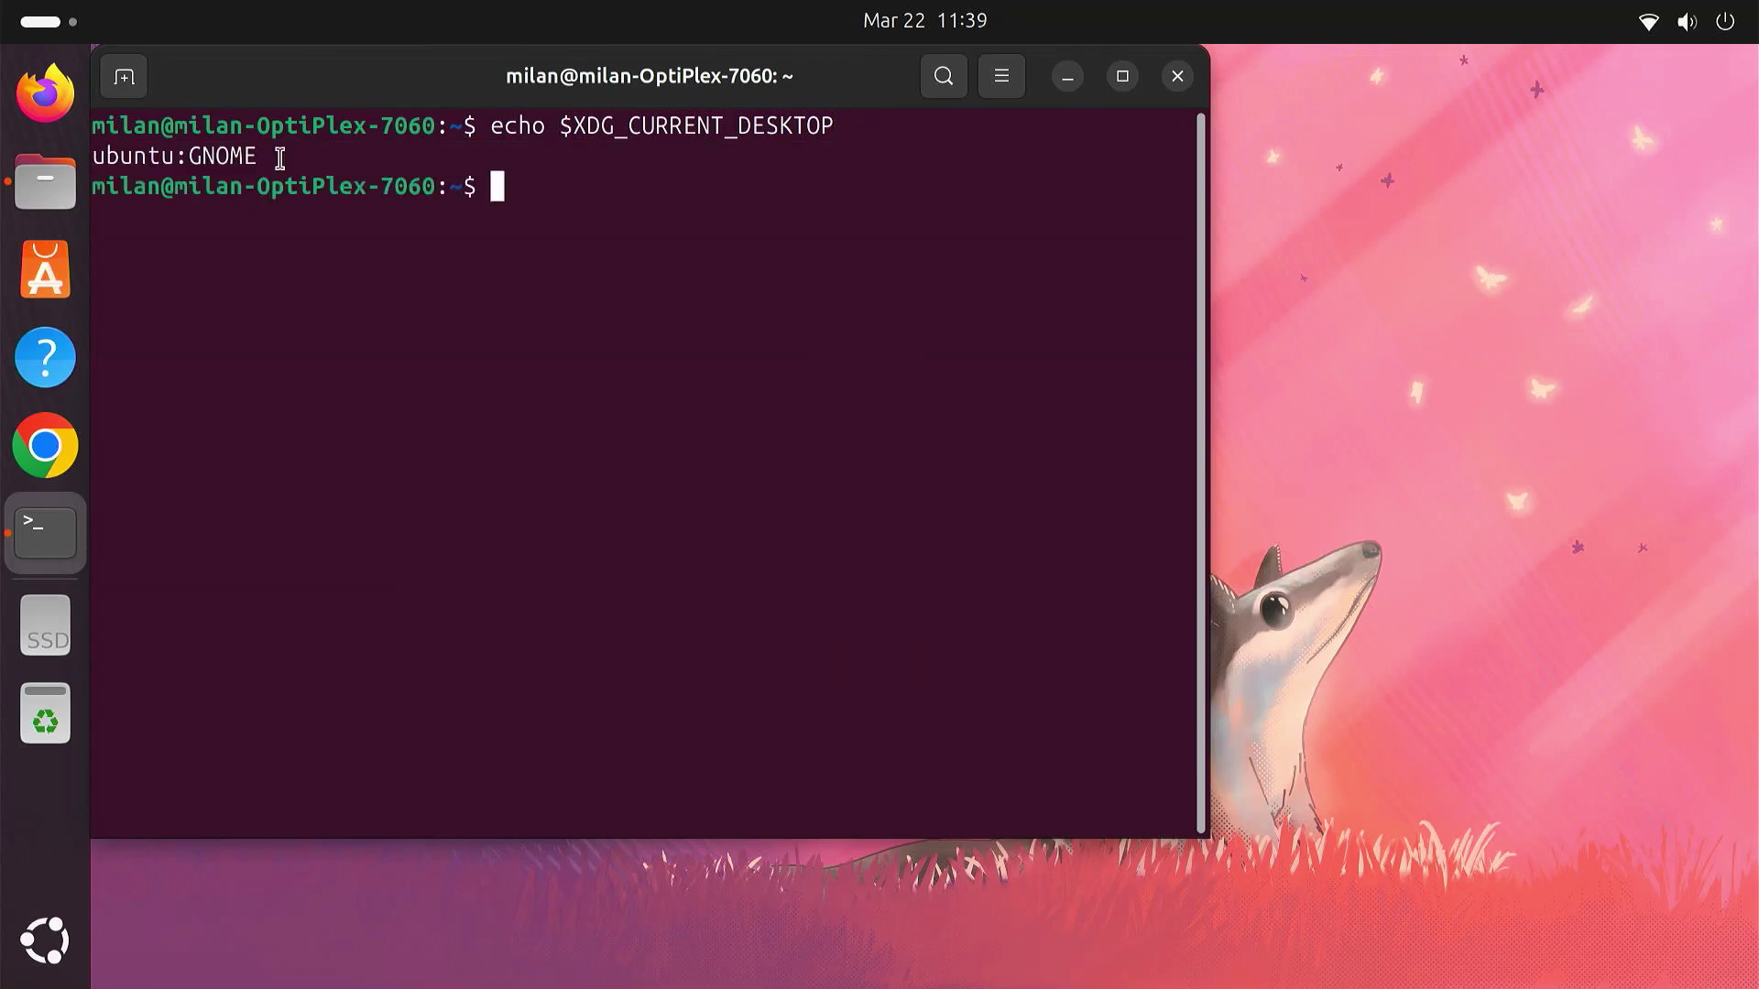
# Close the terminal and open the About > System Details page in Settings.
pyautogui.click(1186, 73)
pyautogui.click(1680, 32)
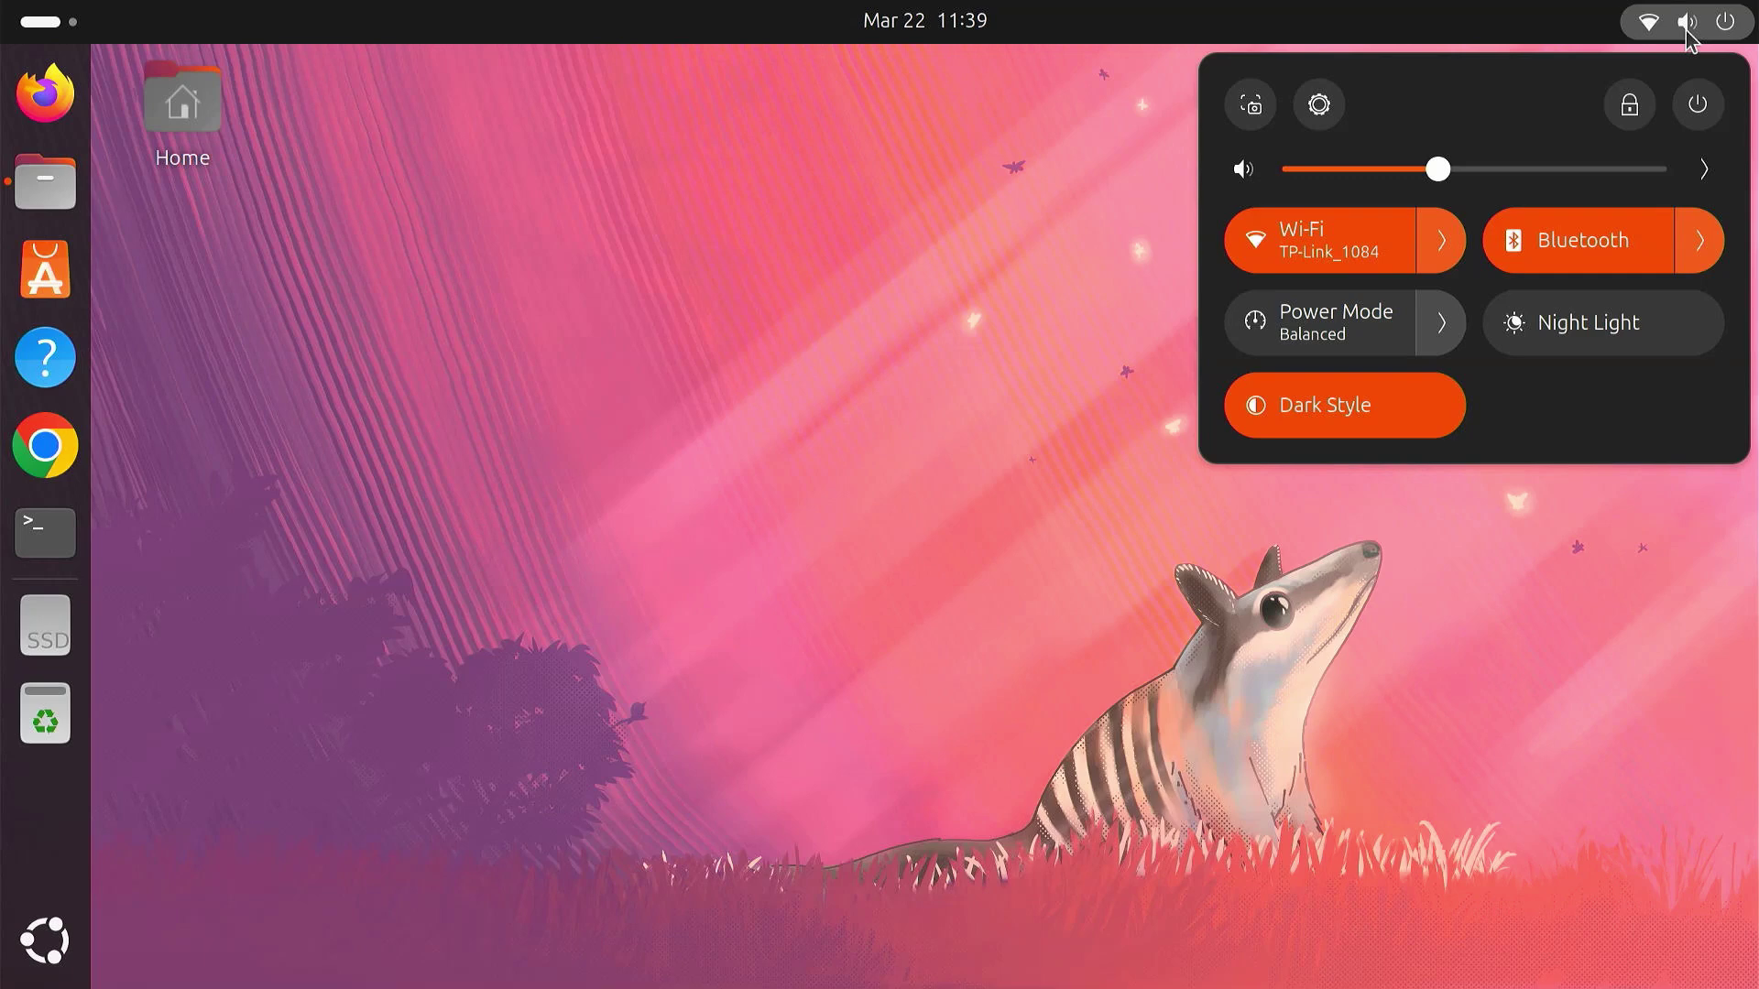
pyautogui.click(1319, 103)
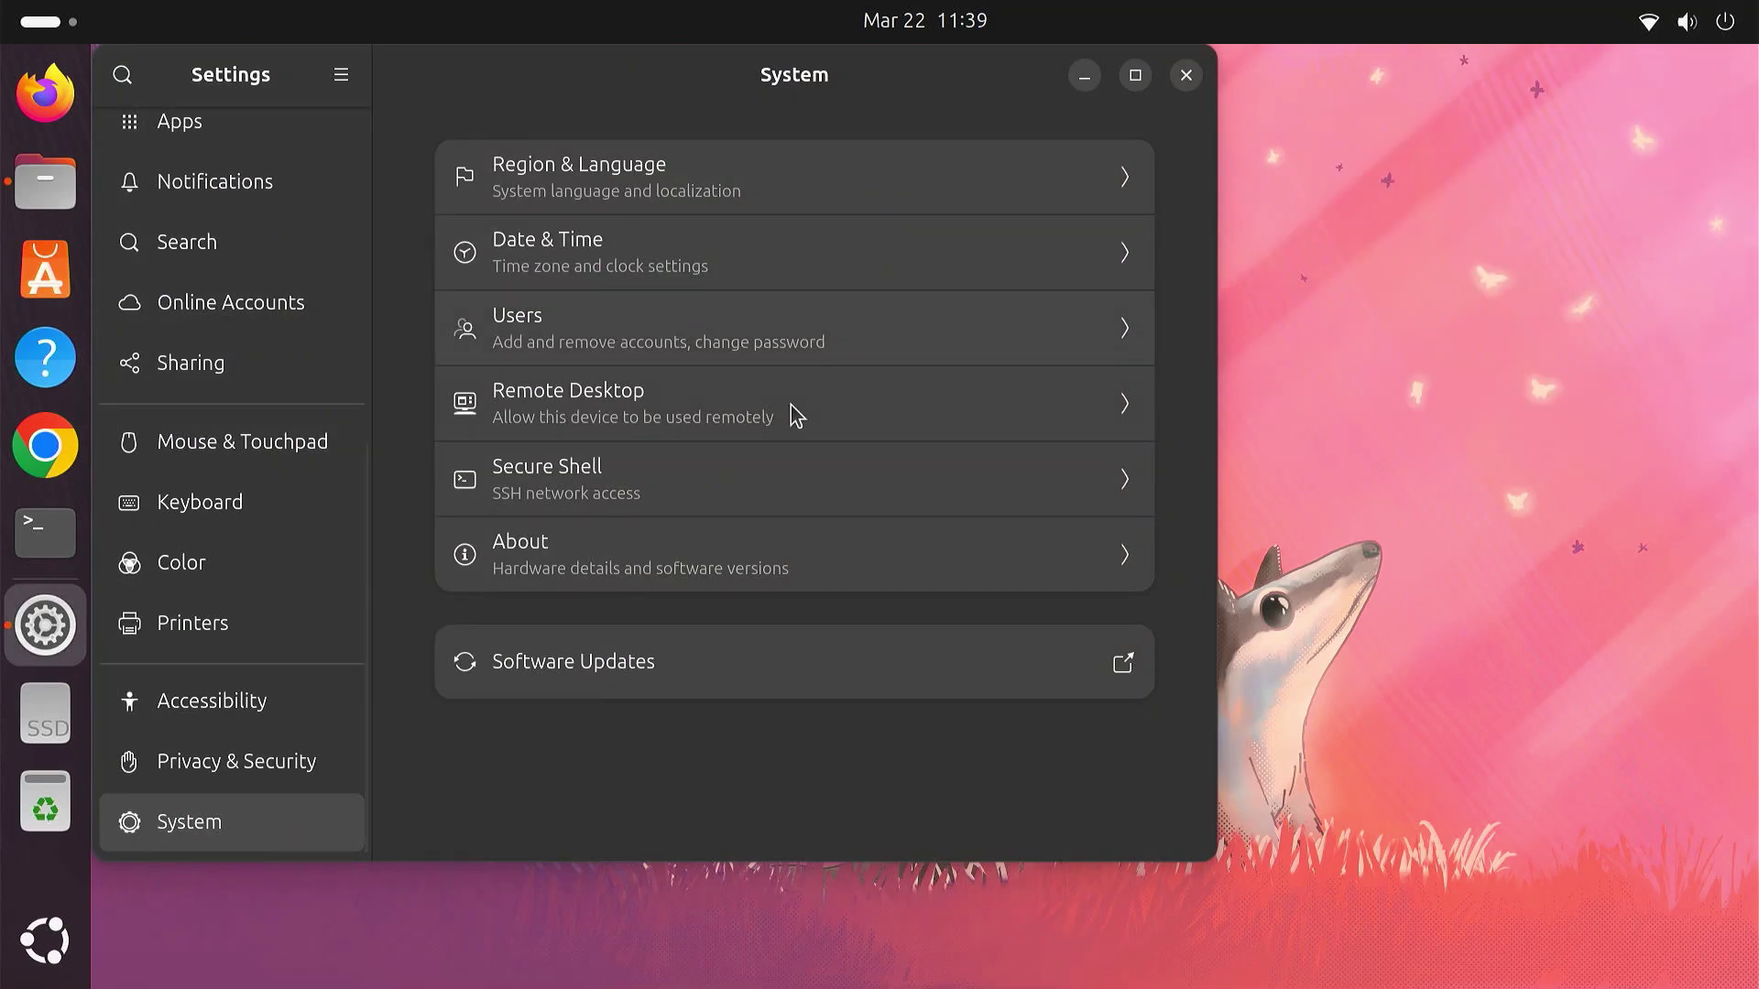
pyautogui.click(597, 547)
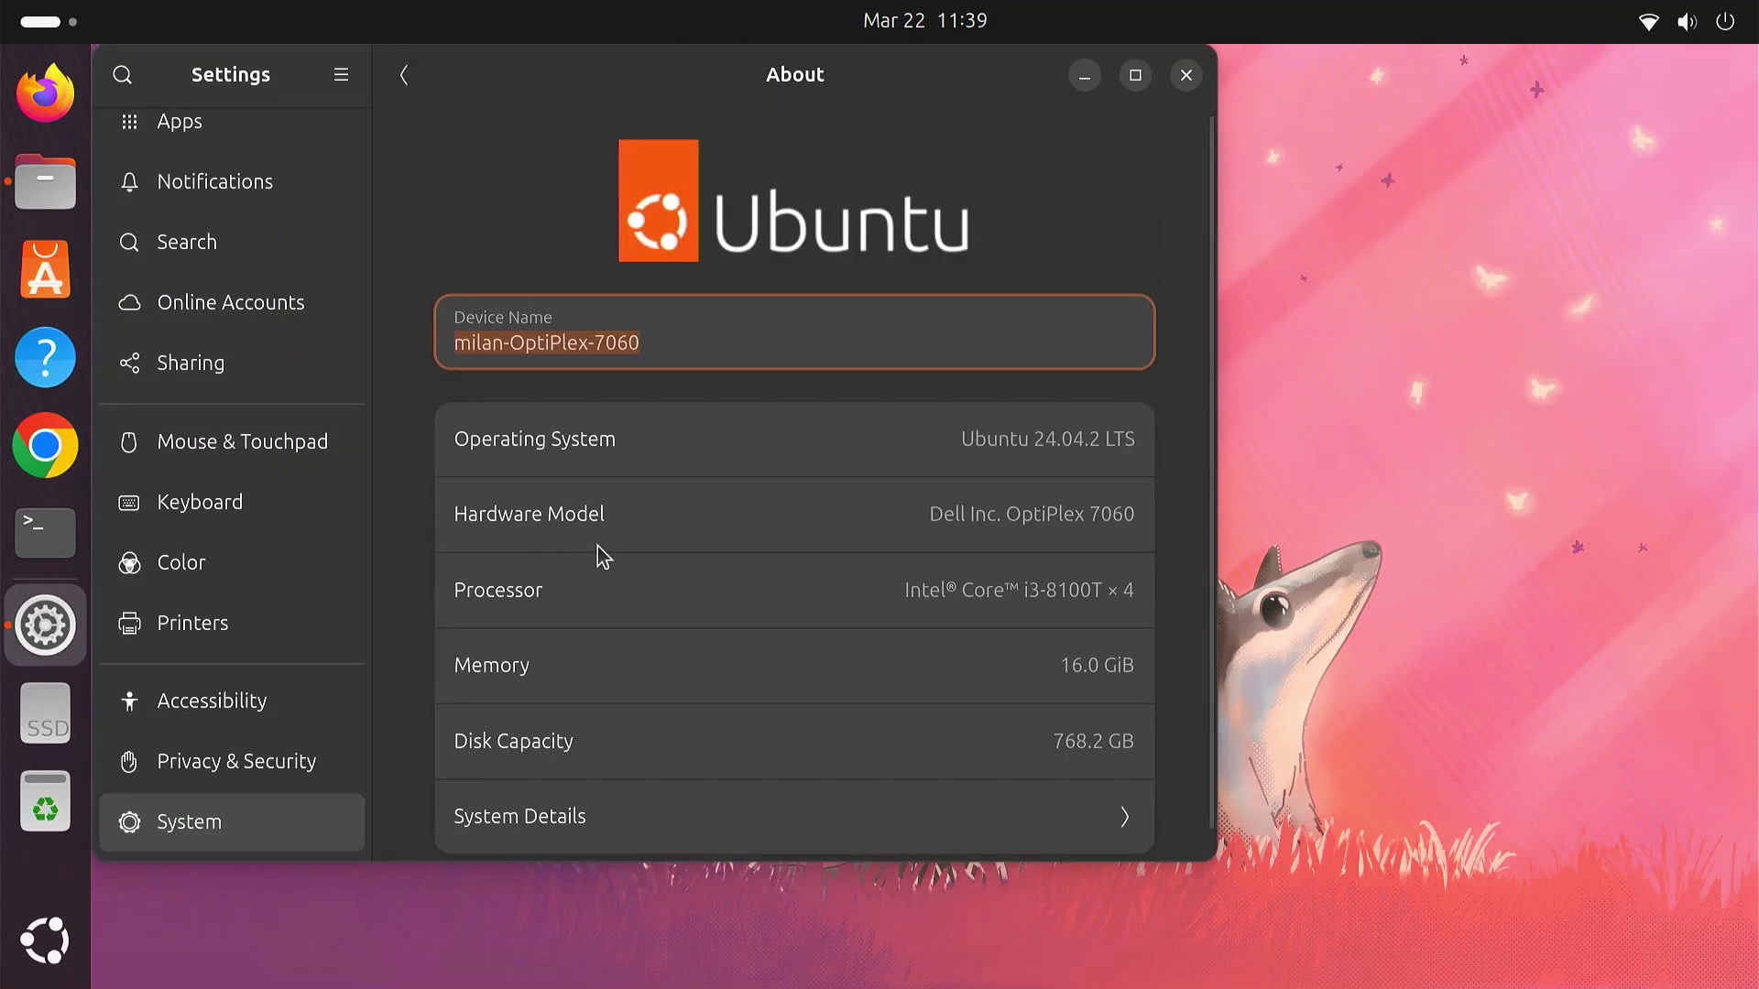
pyautogui.click(708, 804)
# Highlight OS name Ubuntu 24.04.2 LTS and GNOME version 46, then close Settings.
pyautogui.moveTo(678, 389); pyautogui.dragTo(844, 396)
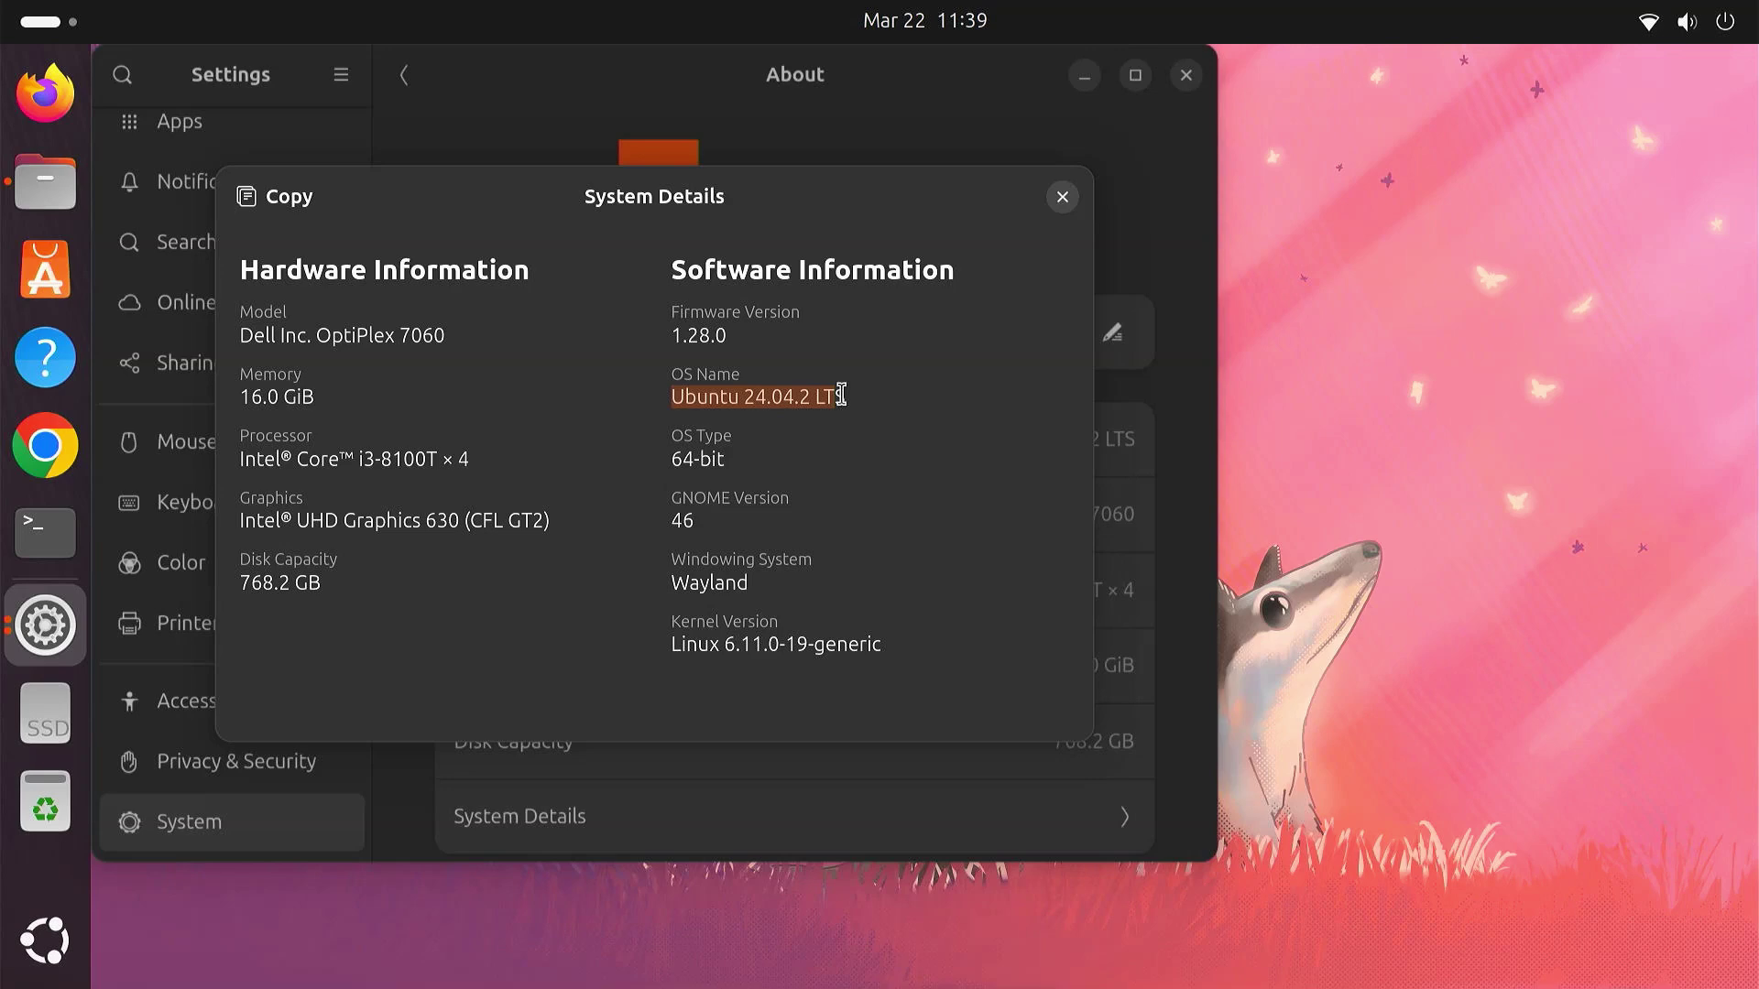
pyautogui.moveTo(675, 520); pyautogui.dragTo(716, 523)
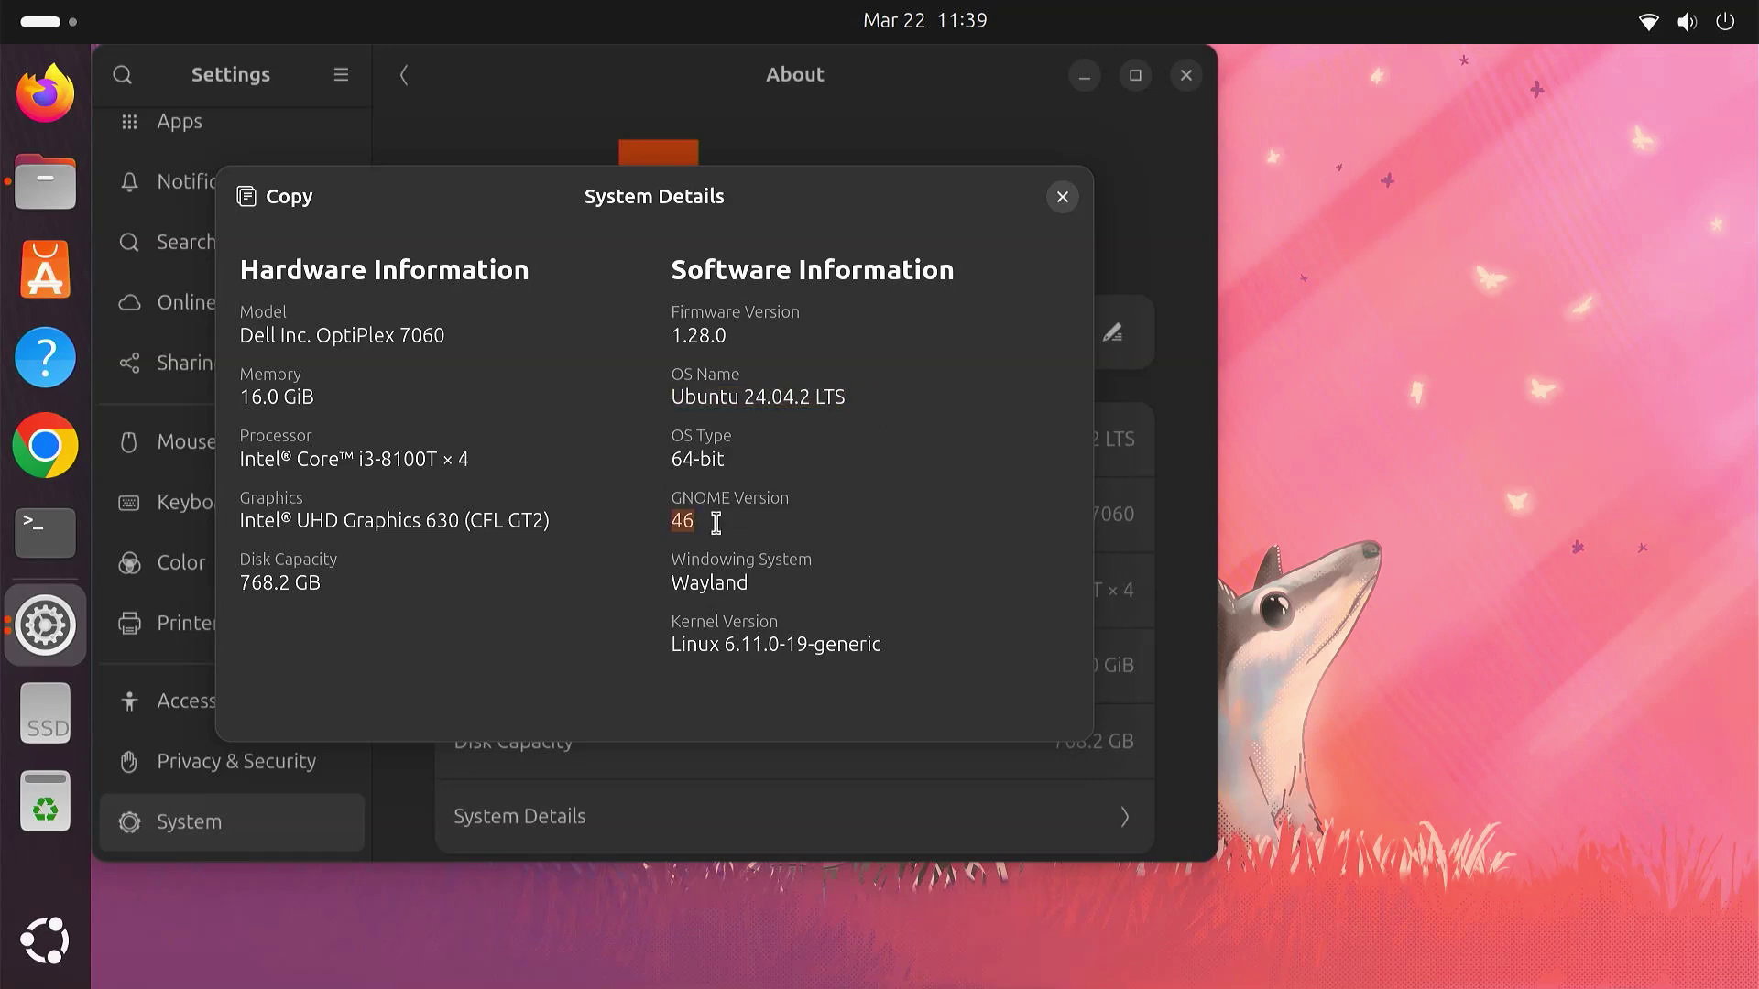
pyautogui.click(1061, 198)
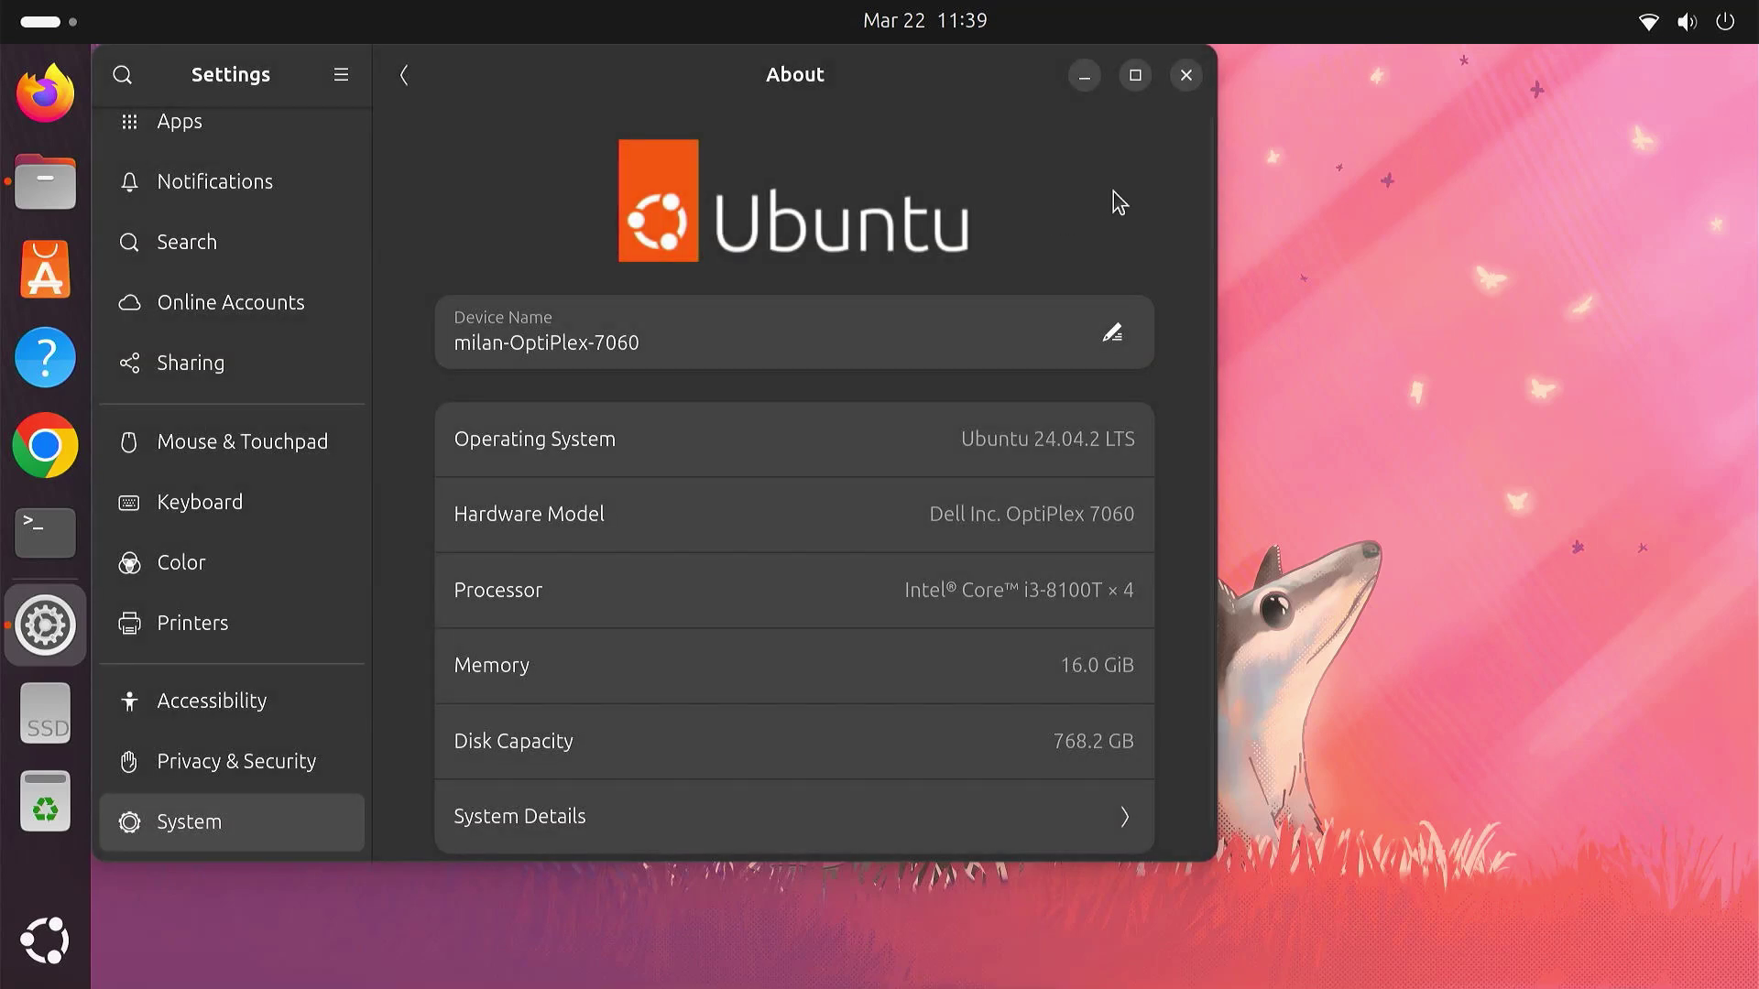
pyautogui.click(1181, 73)
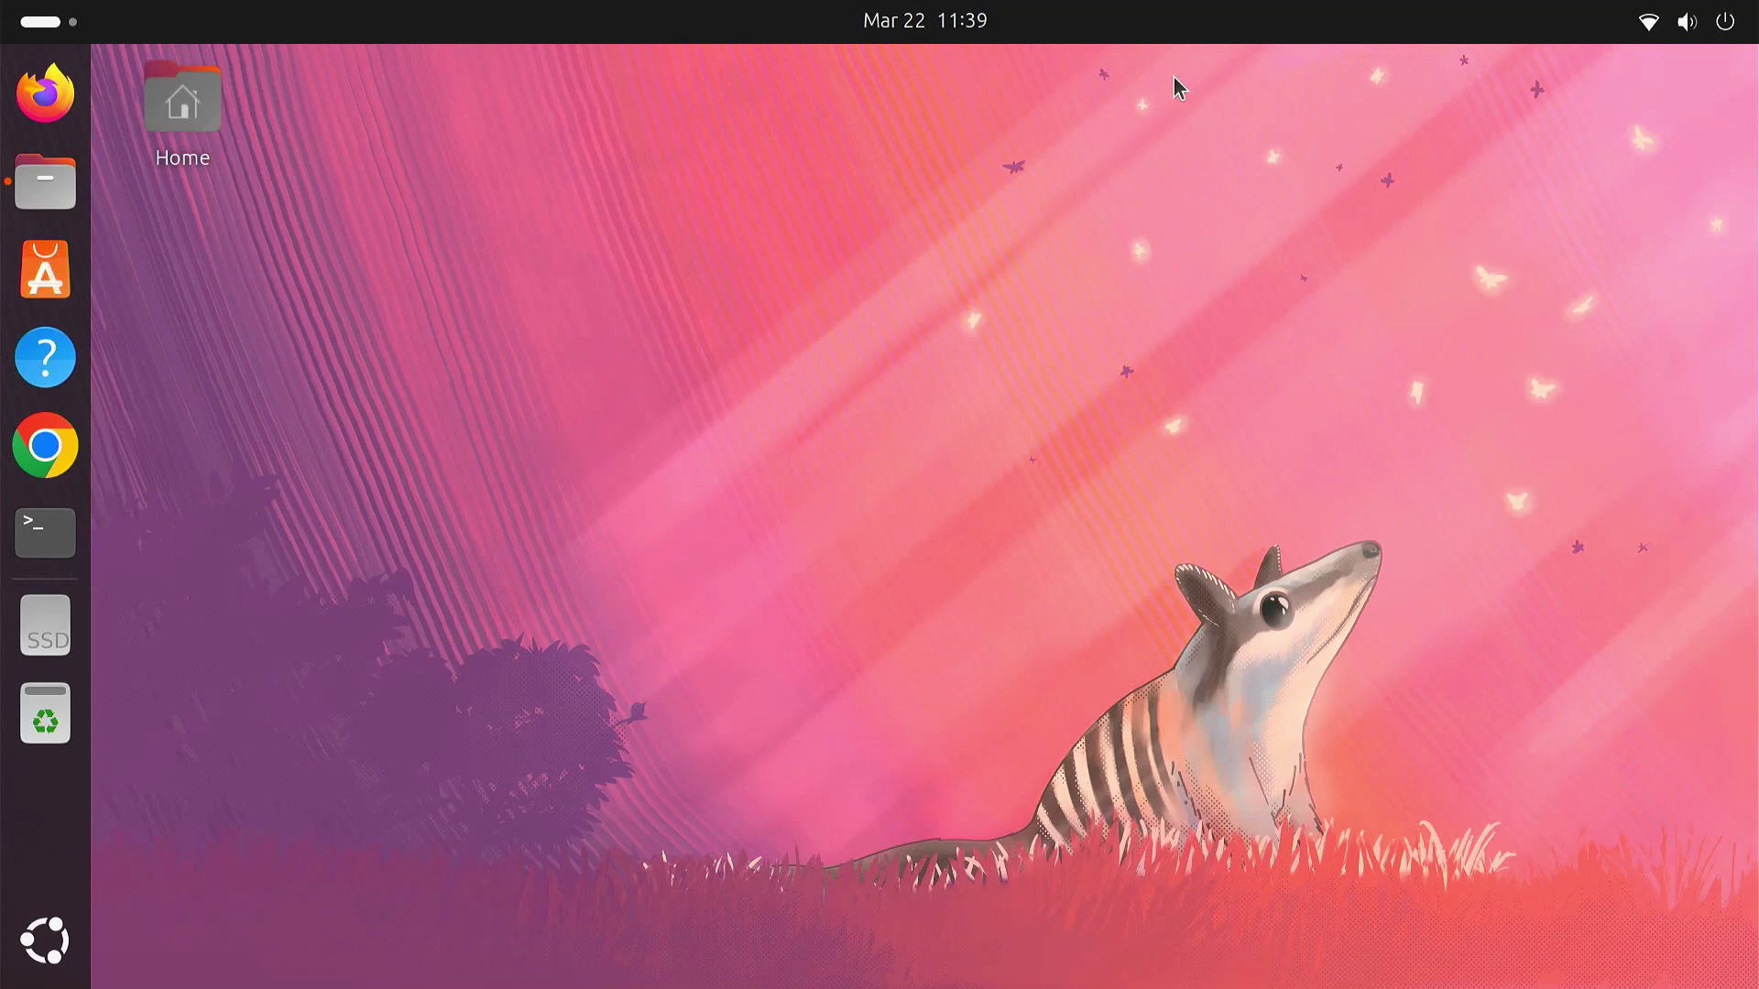
# Search App Center for 'EXTENSION', install Extension Manager with the account password, then close the store.
pyautogui.click(64, 252)
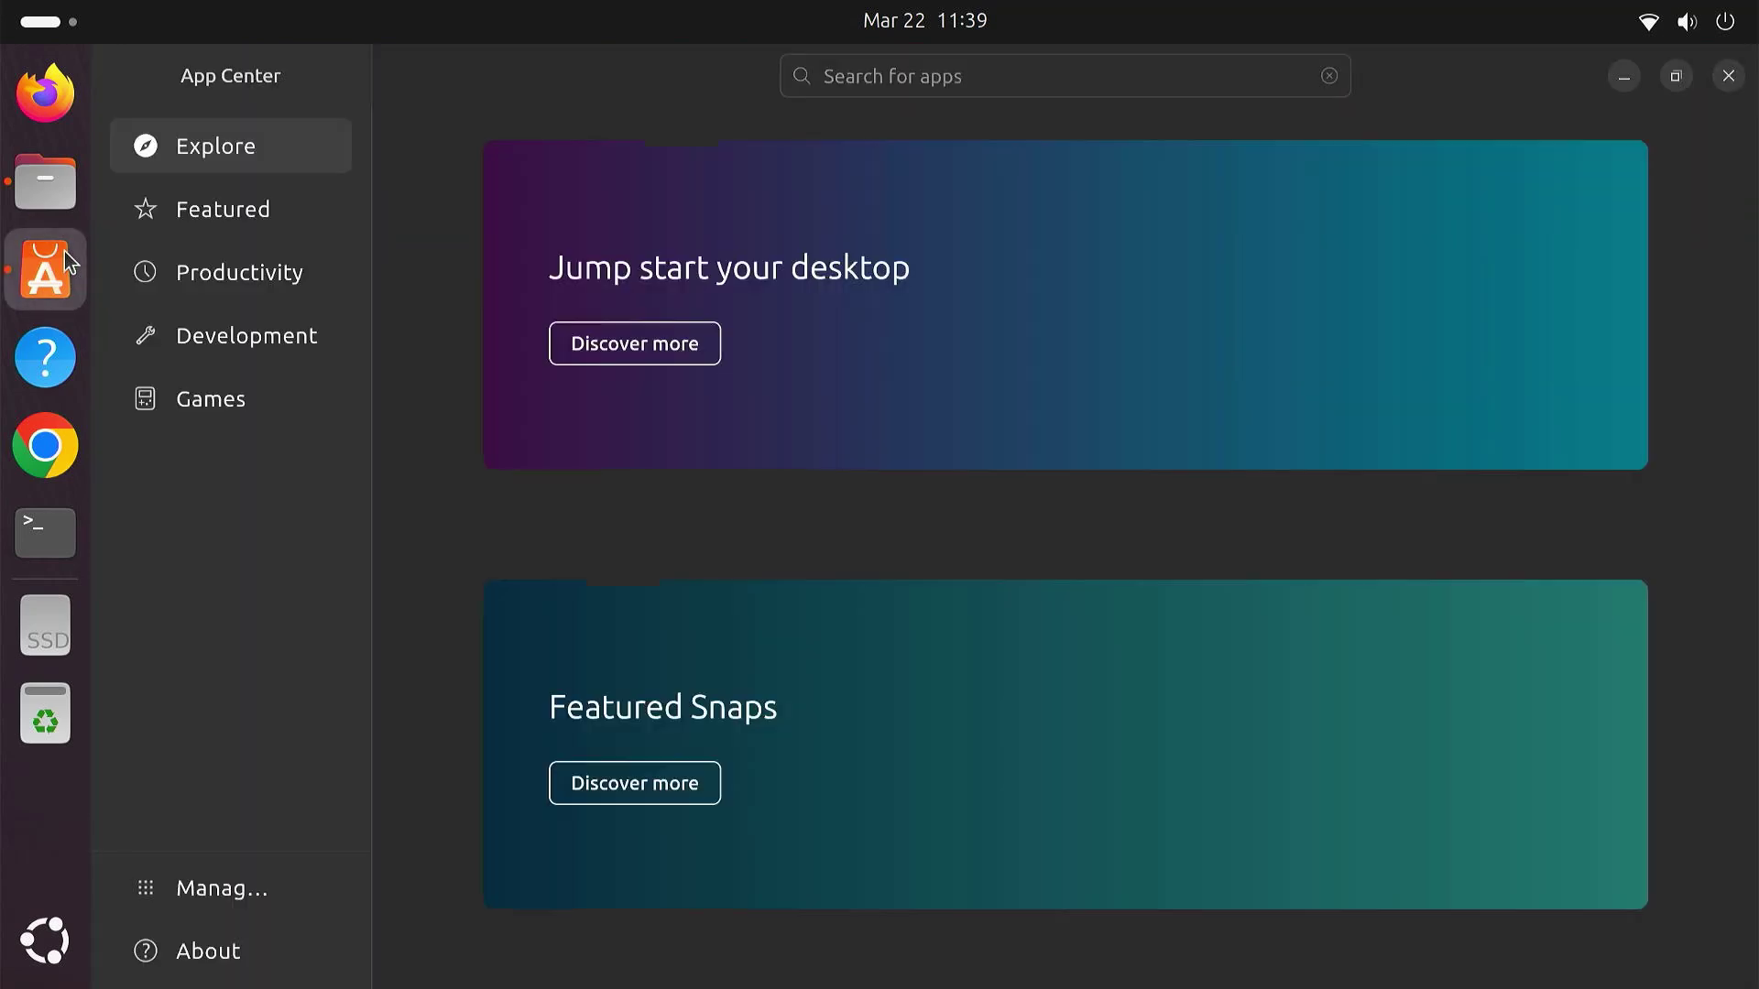
pyautogui.click(993, 79)
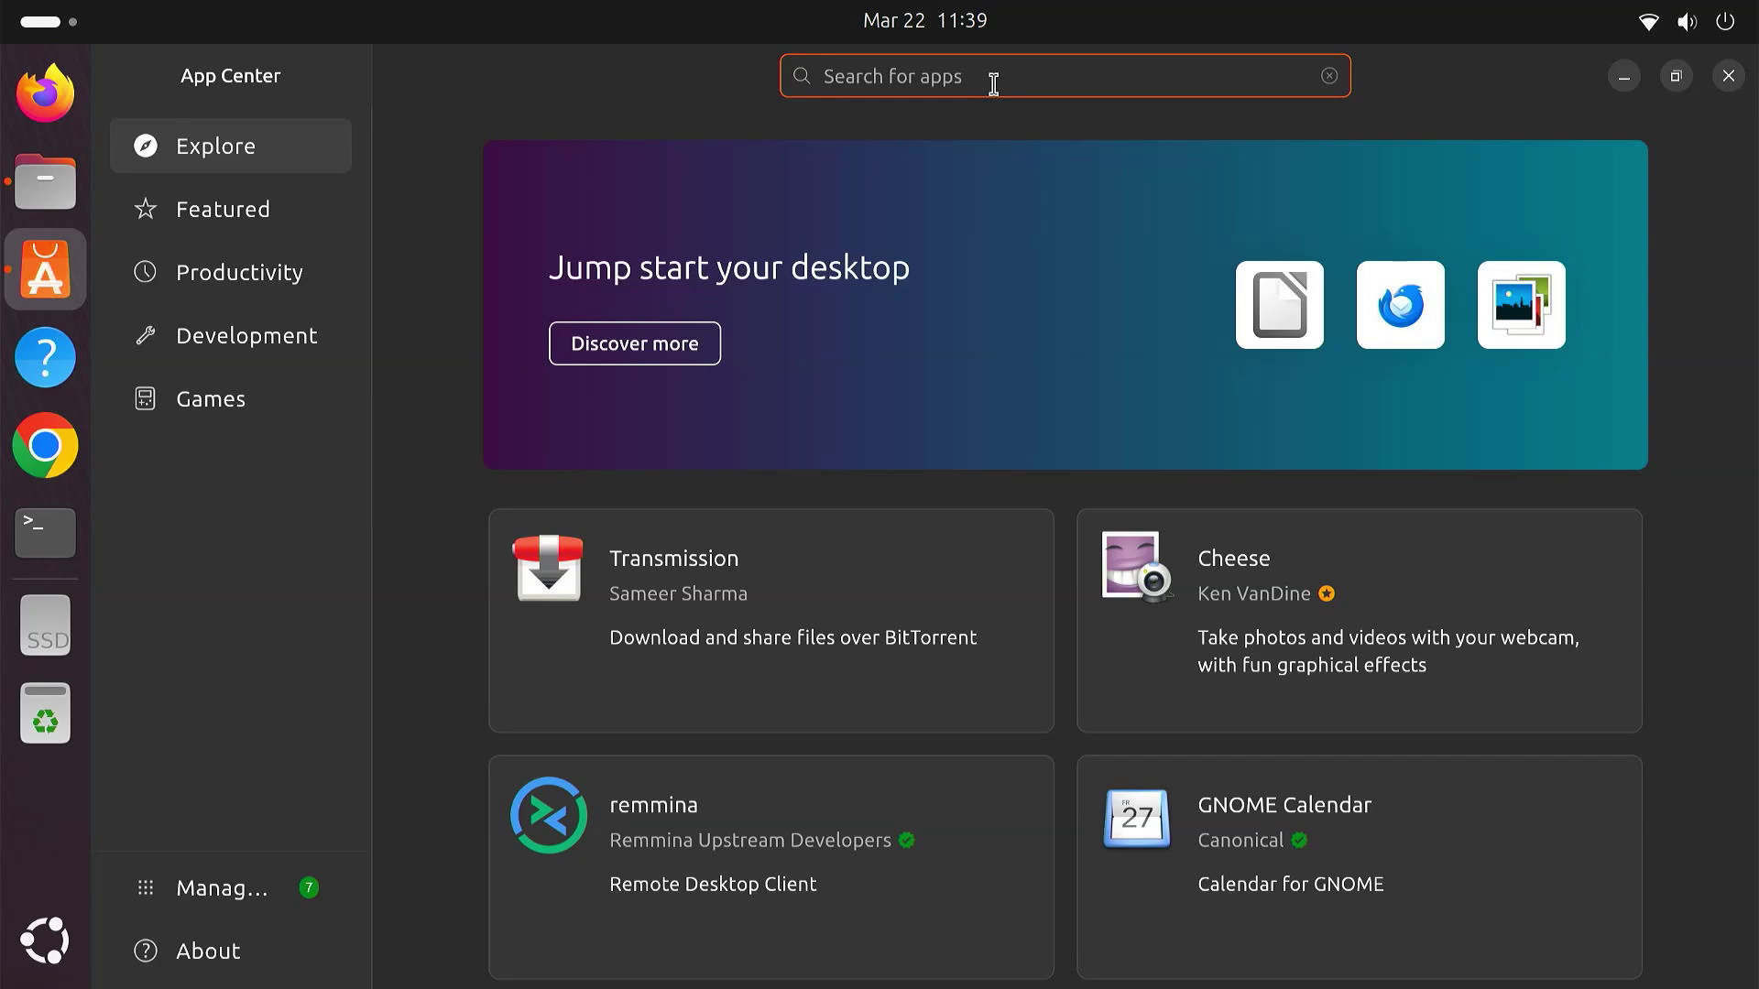
pyautogui.write('EXTENSION')
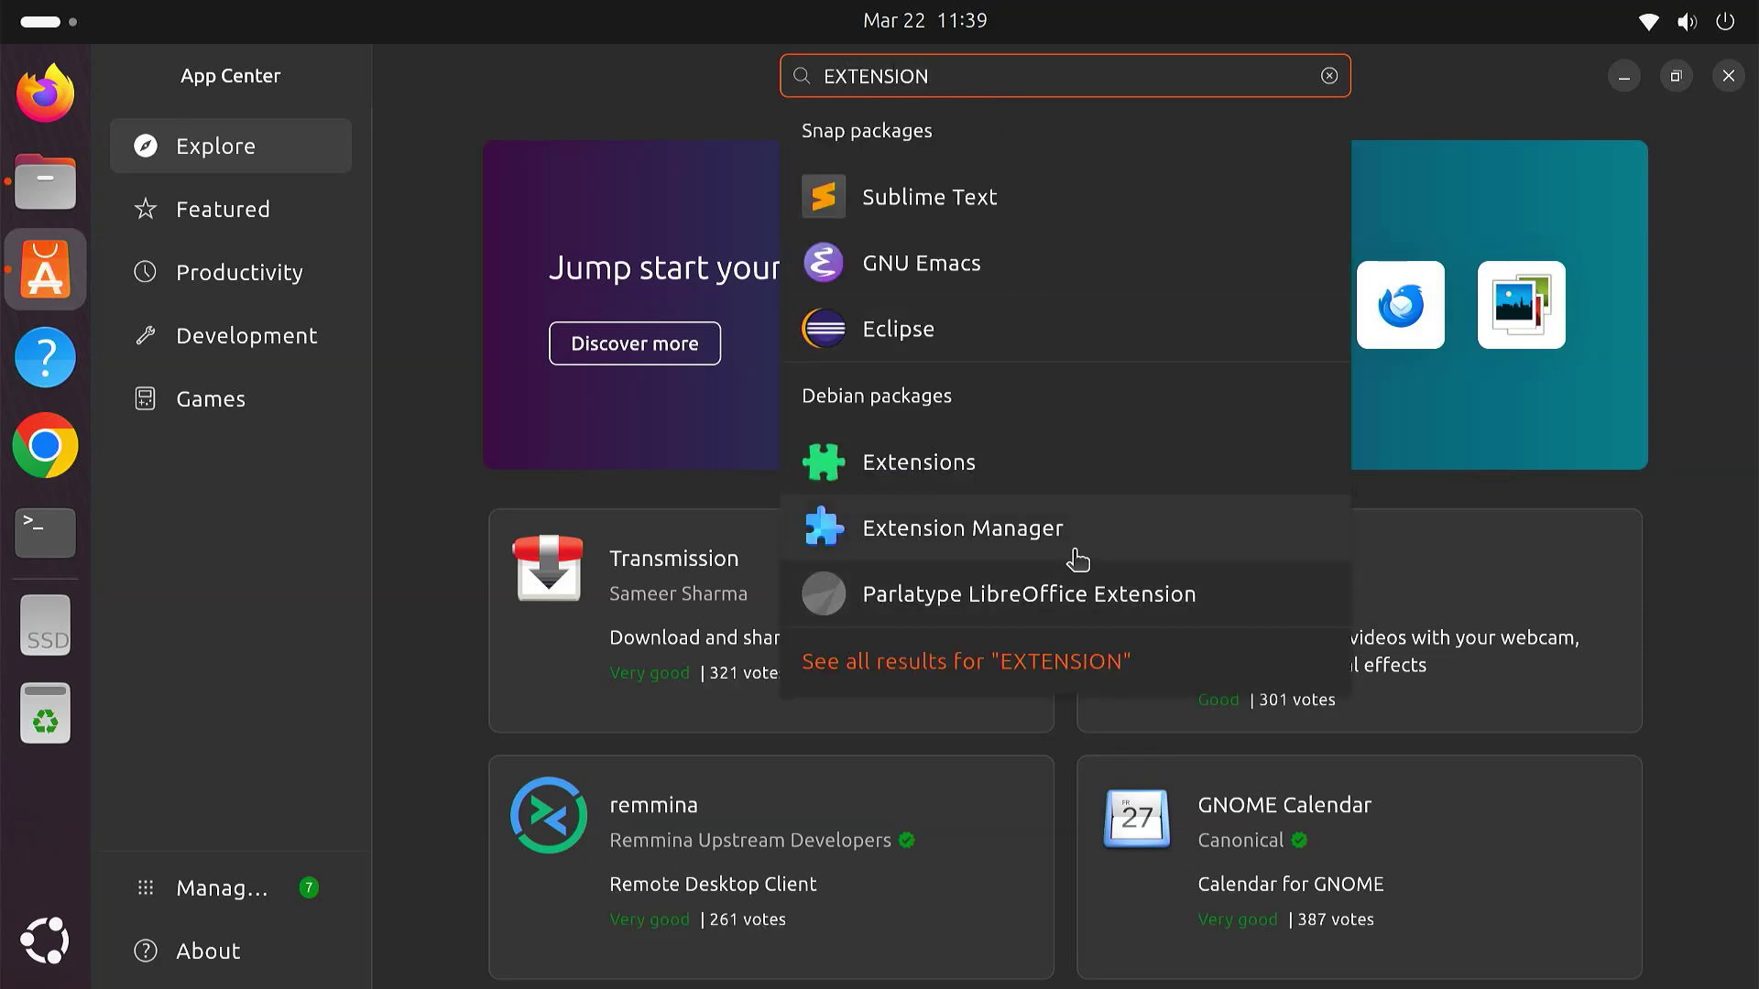
pyautogui.click(1075, 552)
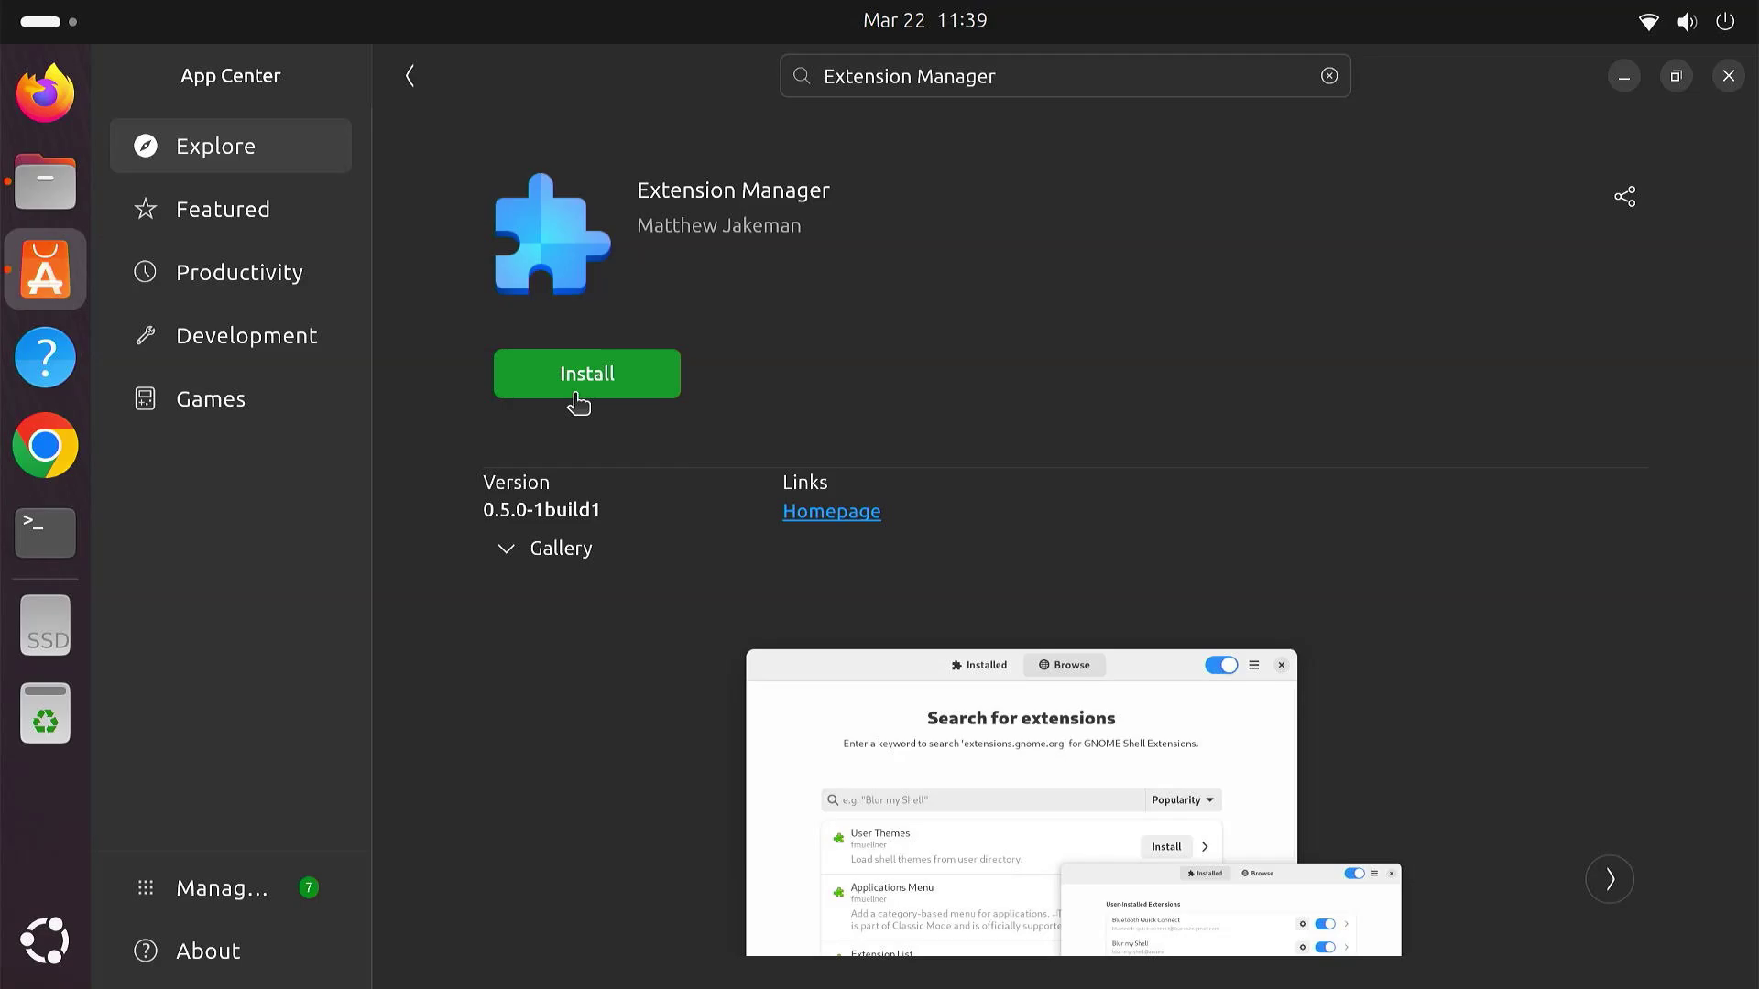
pyautogui.click(577, 394)
pyautogui.write('********')
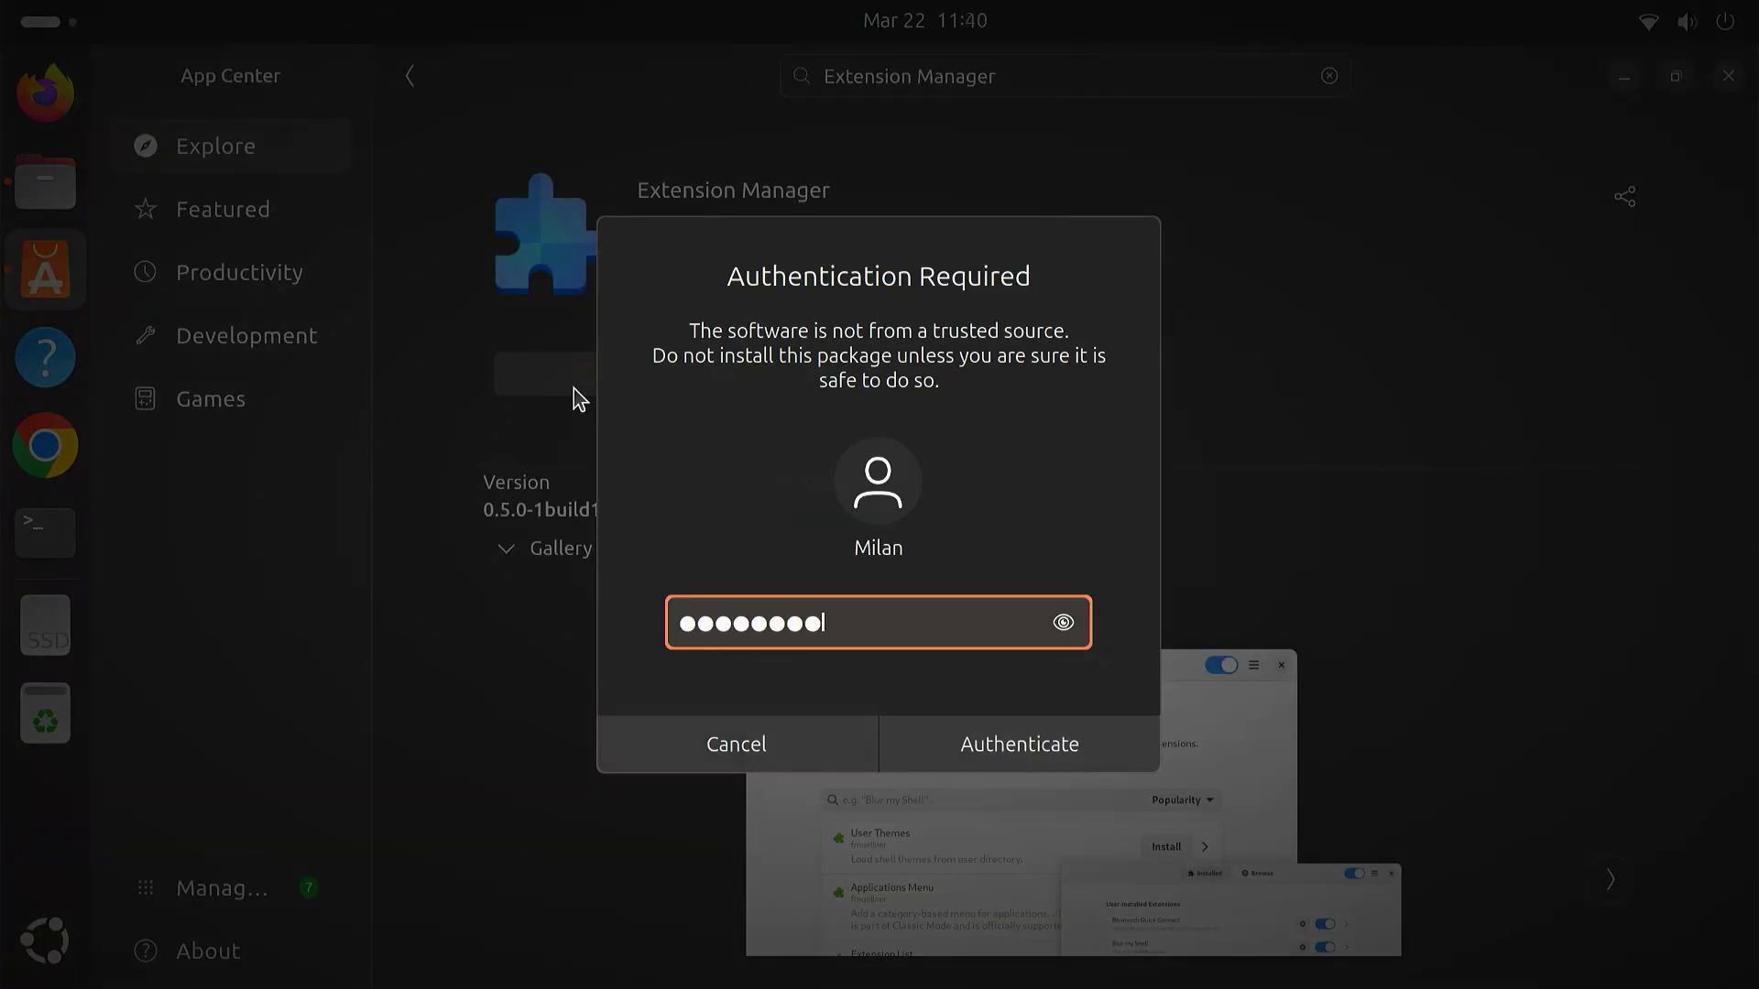
pyautogui.press('Return')
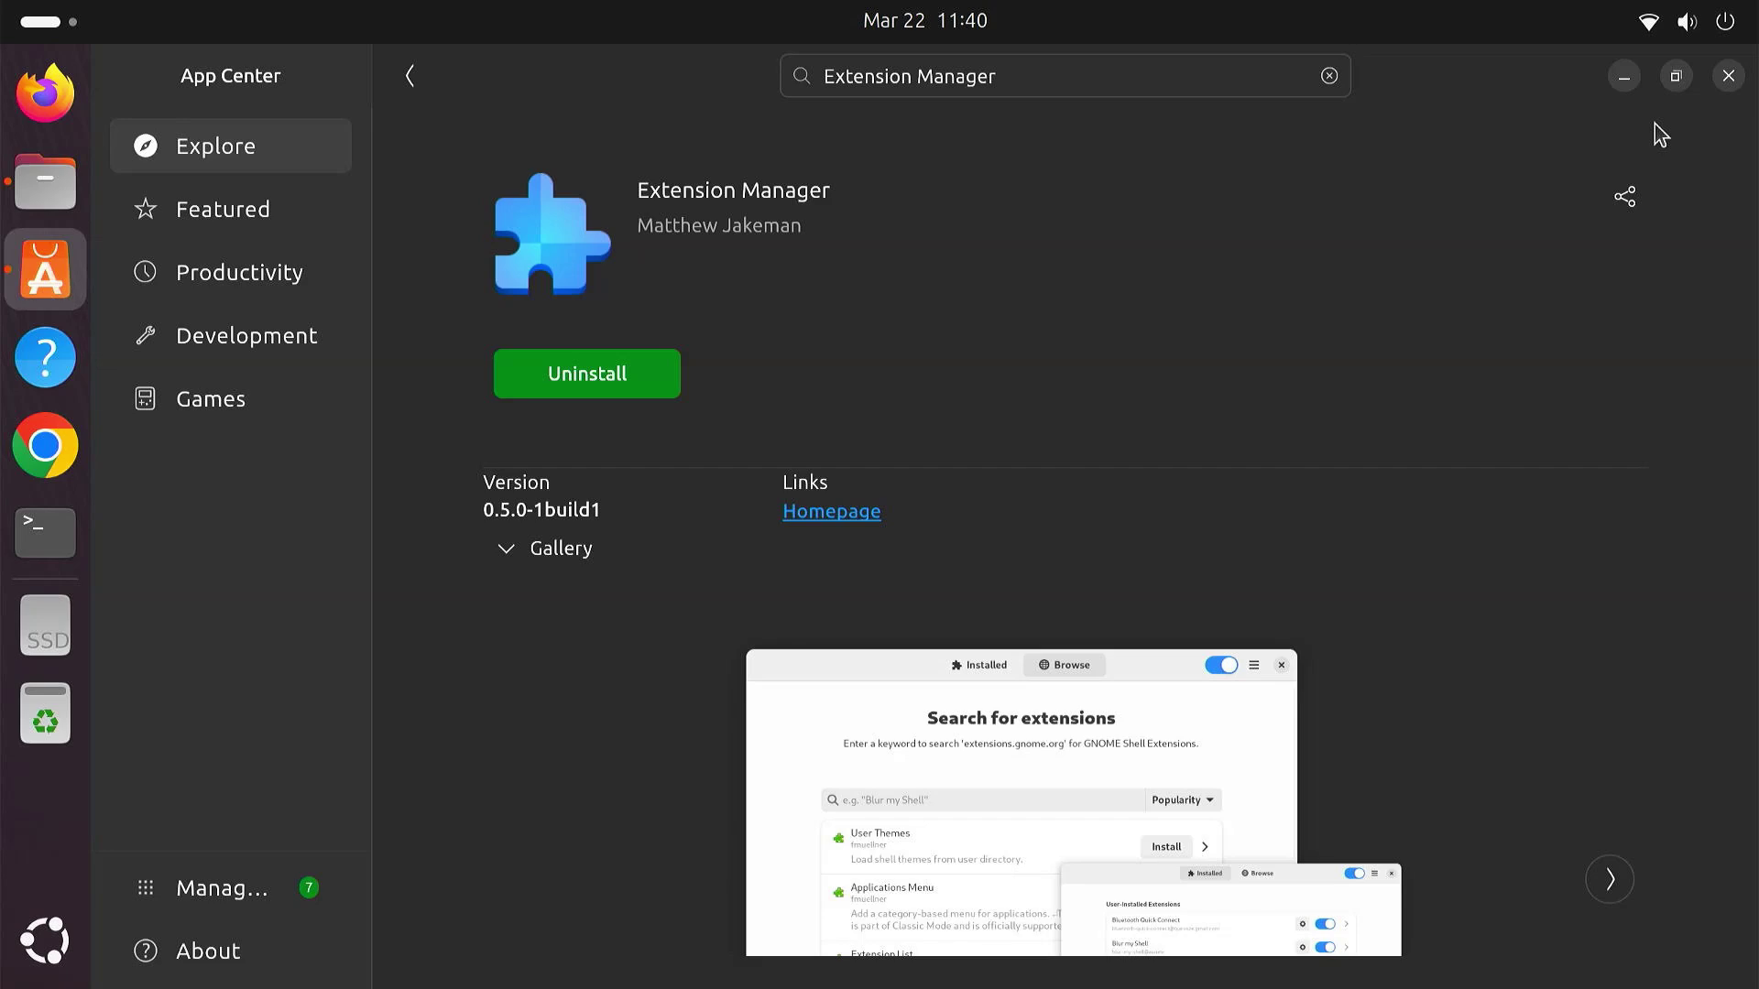
pyautogui.click(1728, 76)
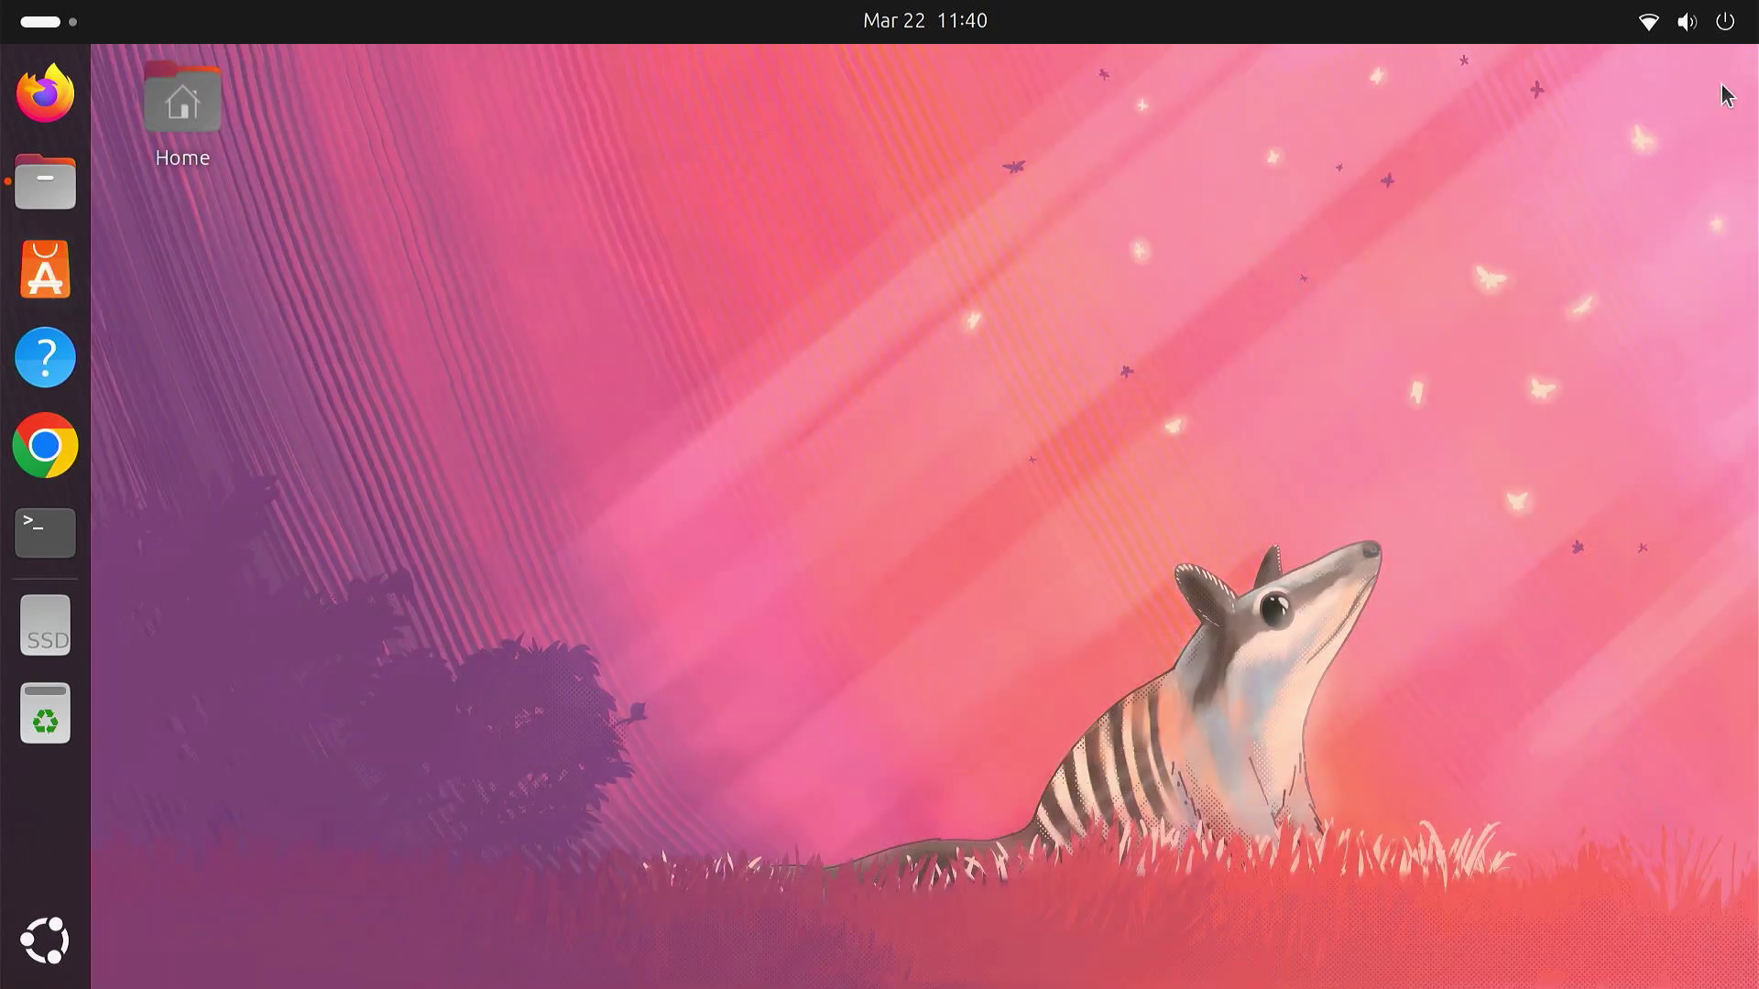
# Pin Extension Manager to the dash from the app grid.
pyautogui.click(43, 940)
pyautogui.rightClick(1359, 635)
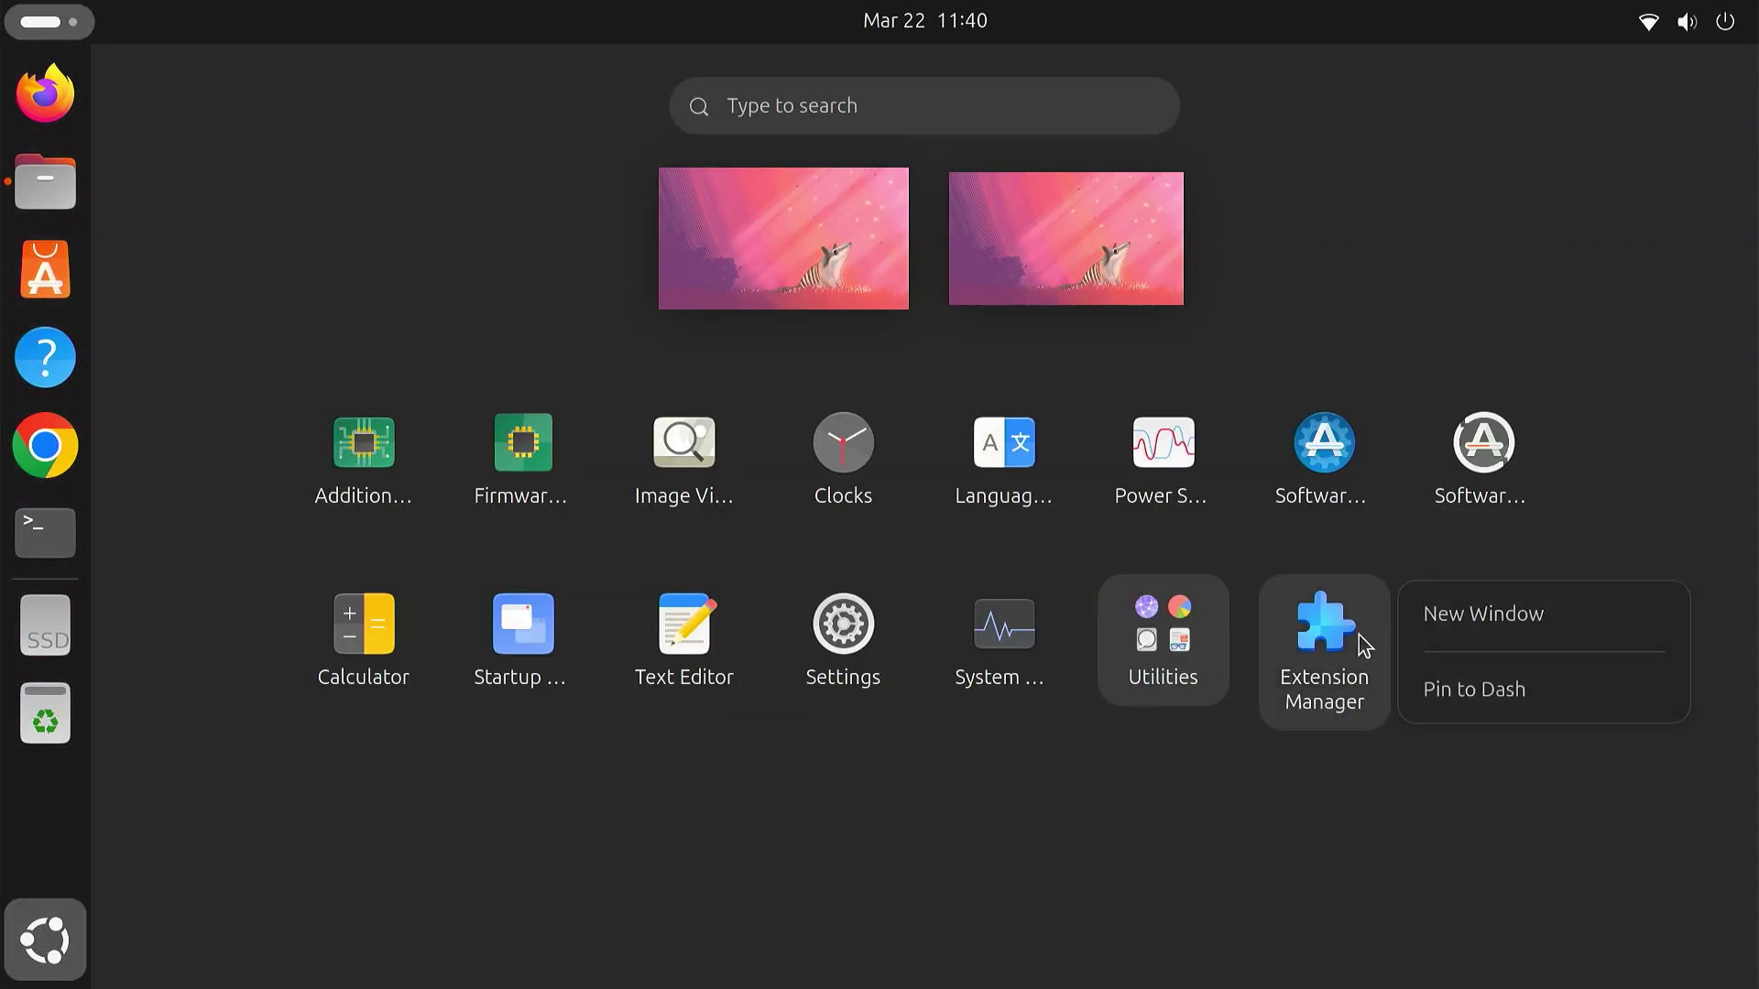
pyautogui.click(1456, 691)
pyautogui.click(1458, 694)
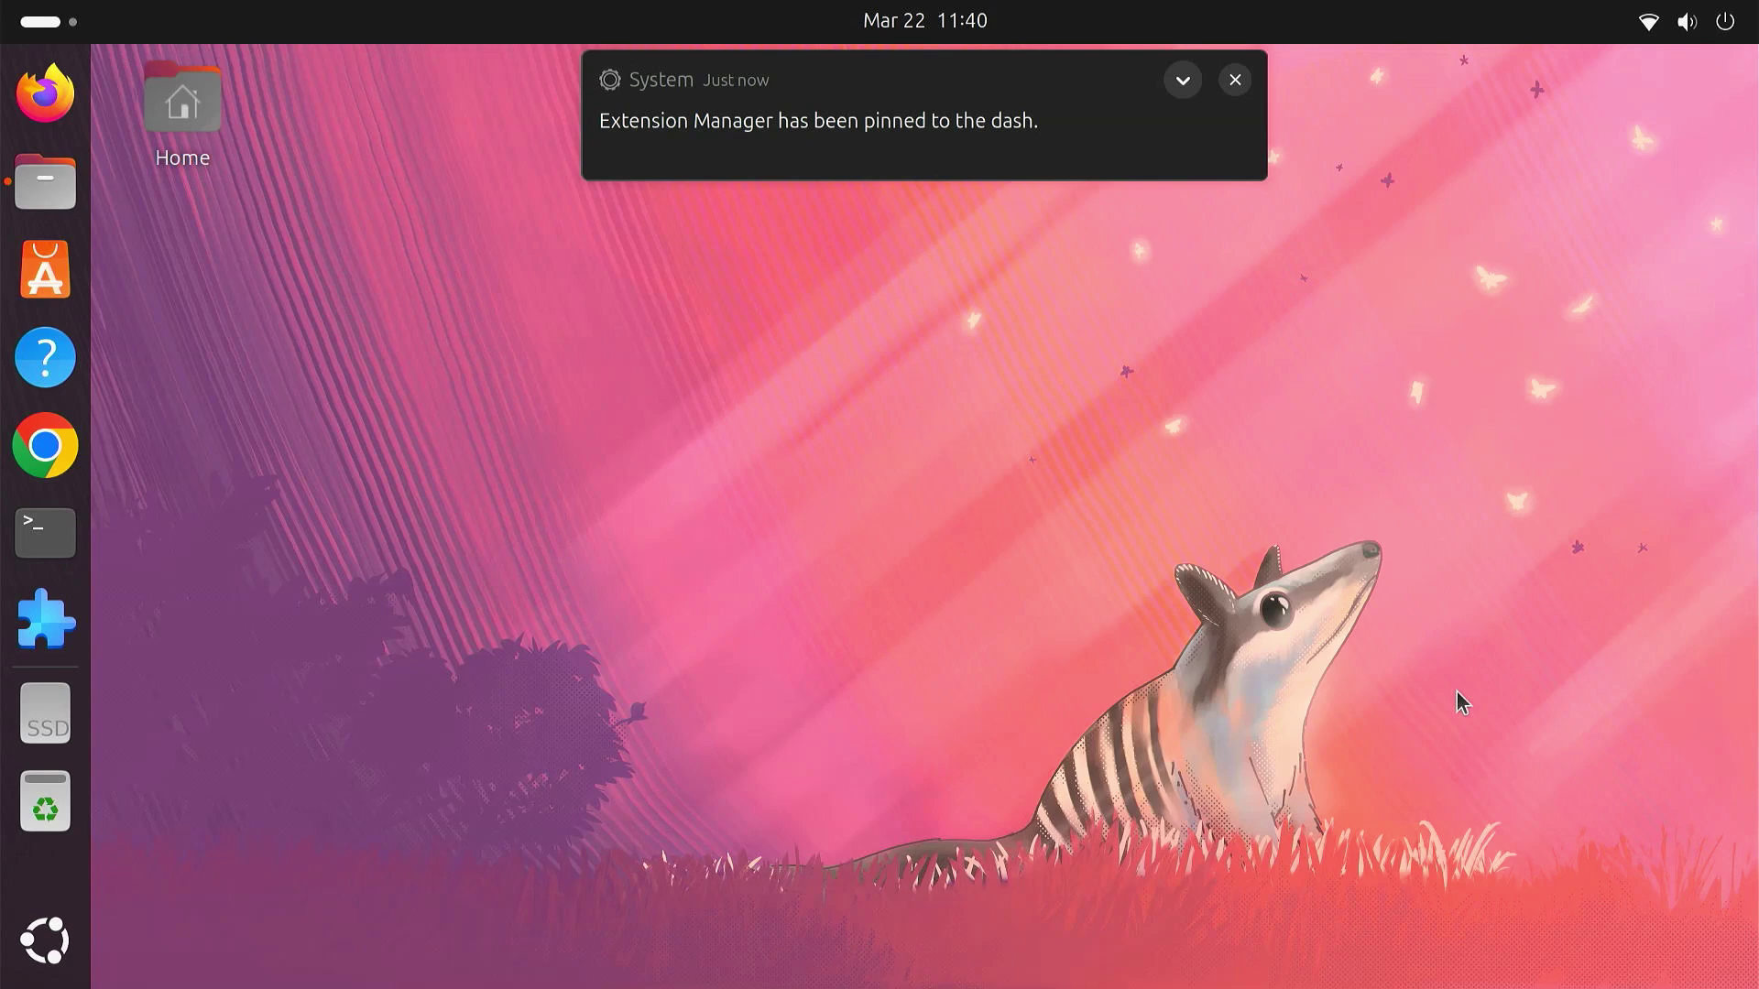
# Launch Extension Manager, search Browse for 'dash to panel' and install Dash to Panel.
pyautogui.click(67, 613)
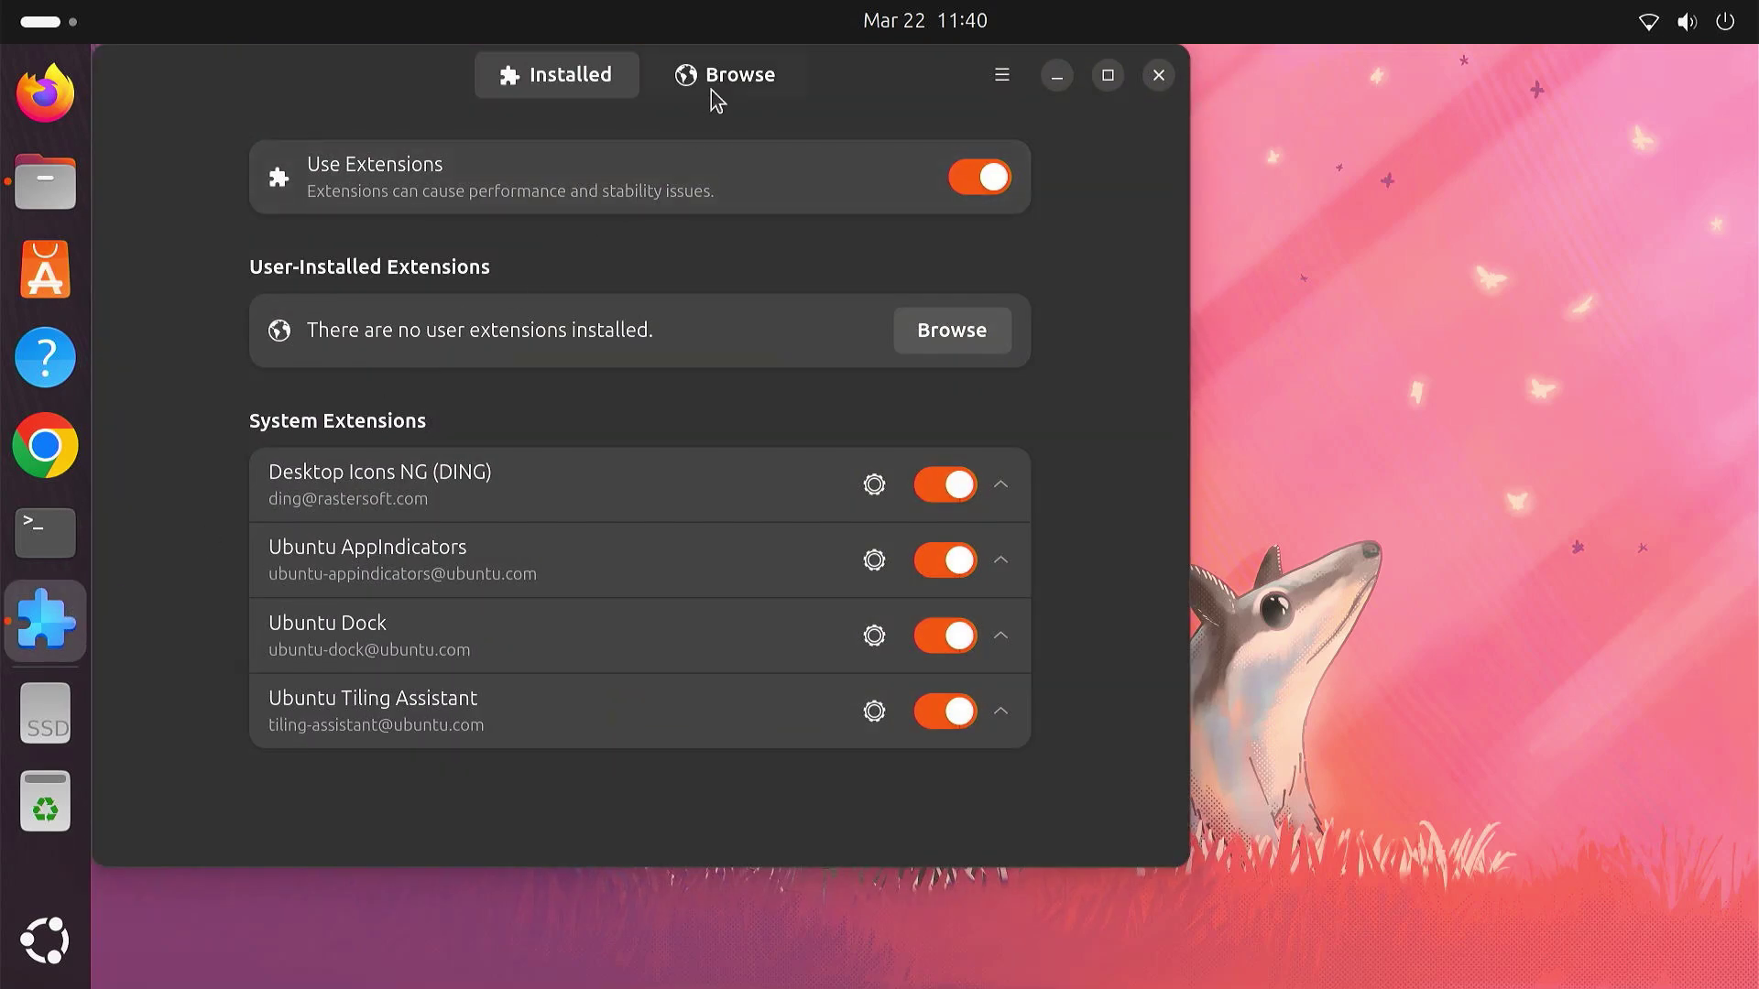
pyautogui.click(724, 82)
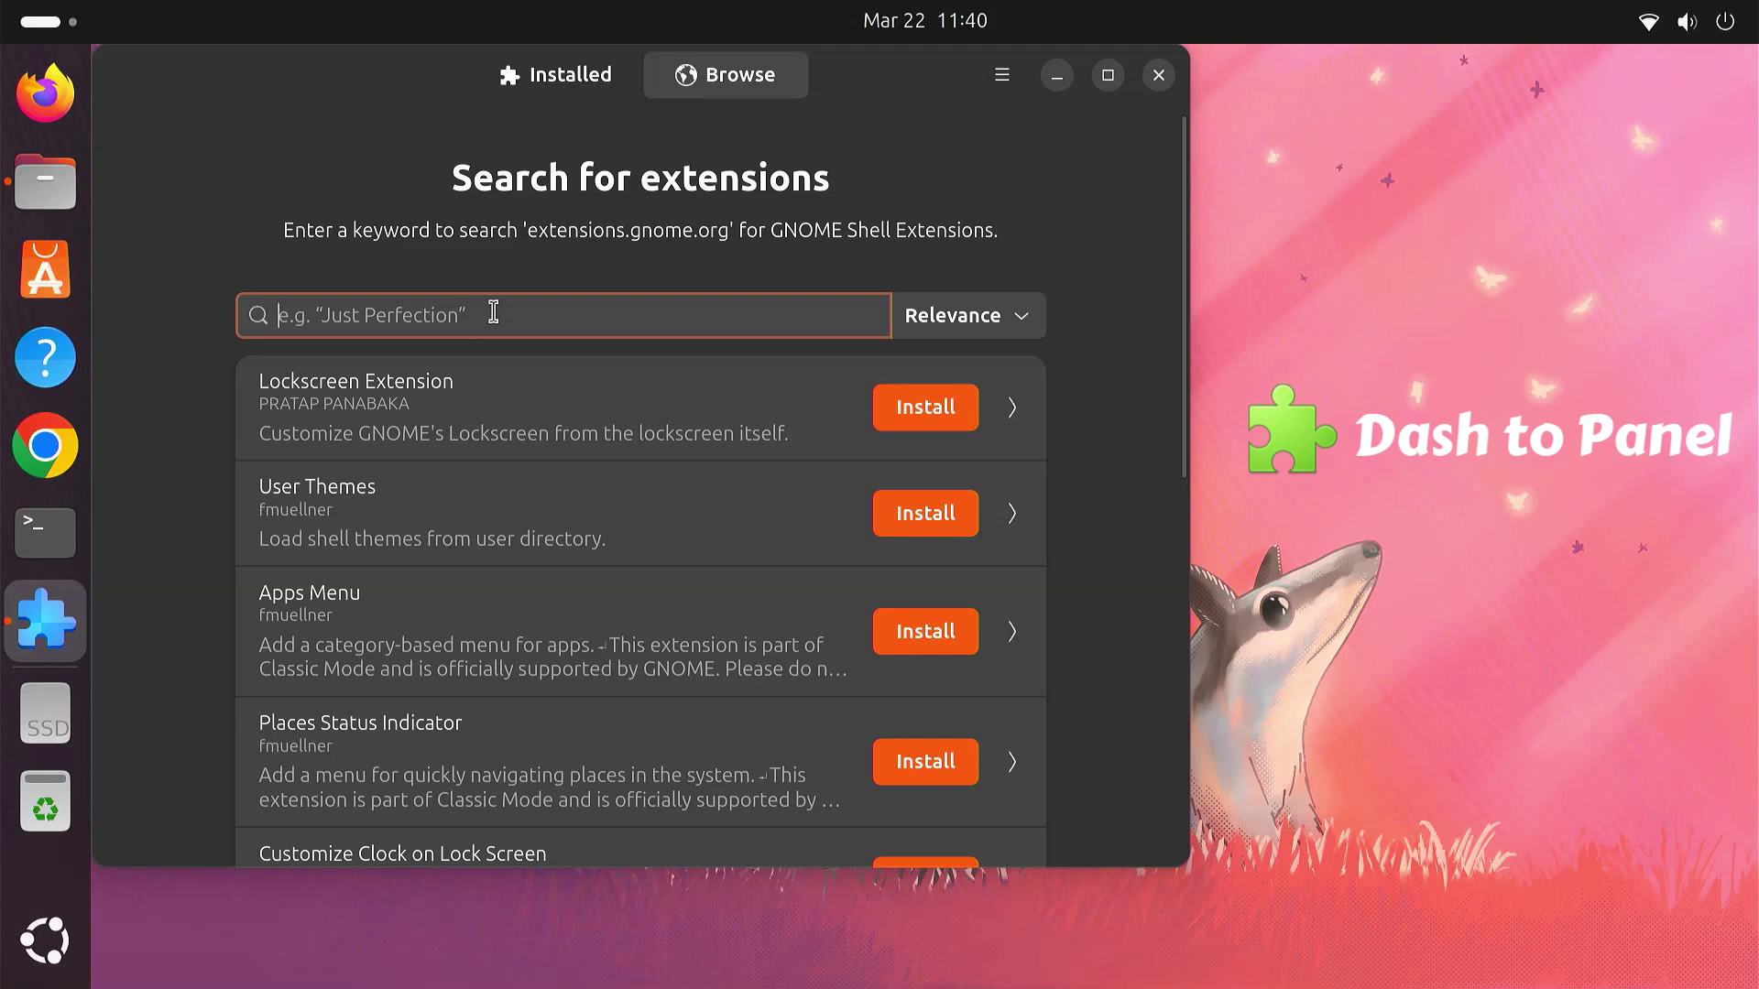
pyautogui.write('das')
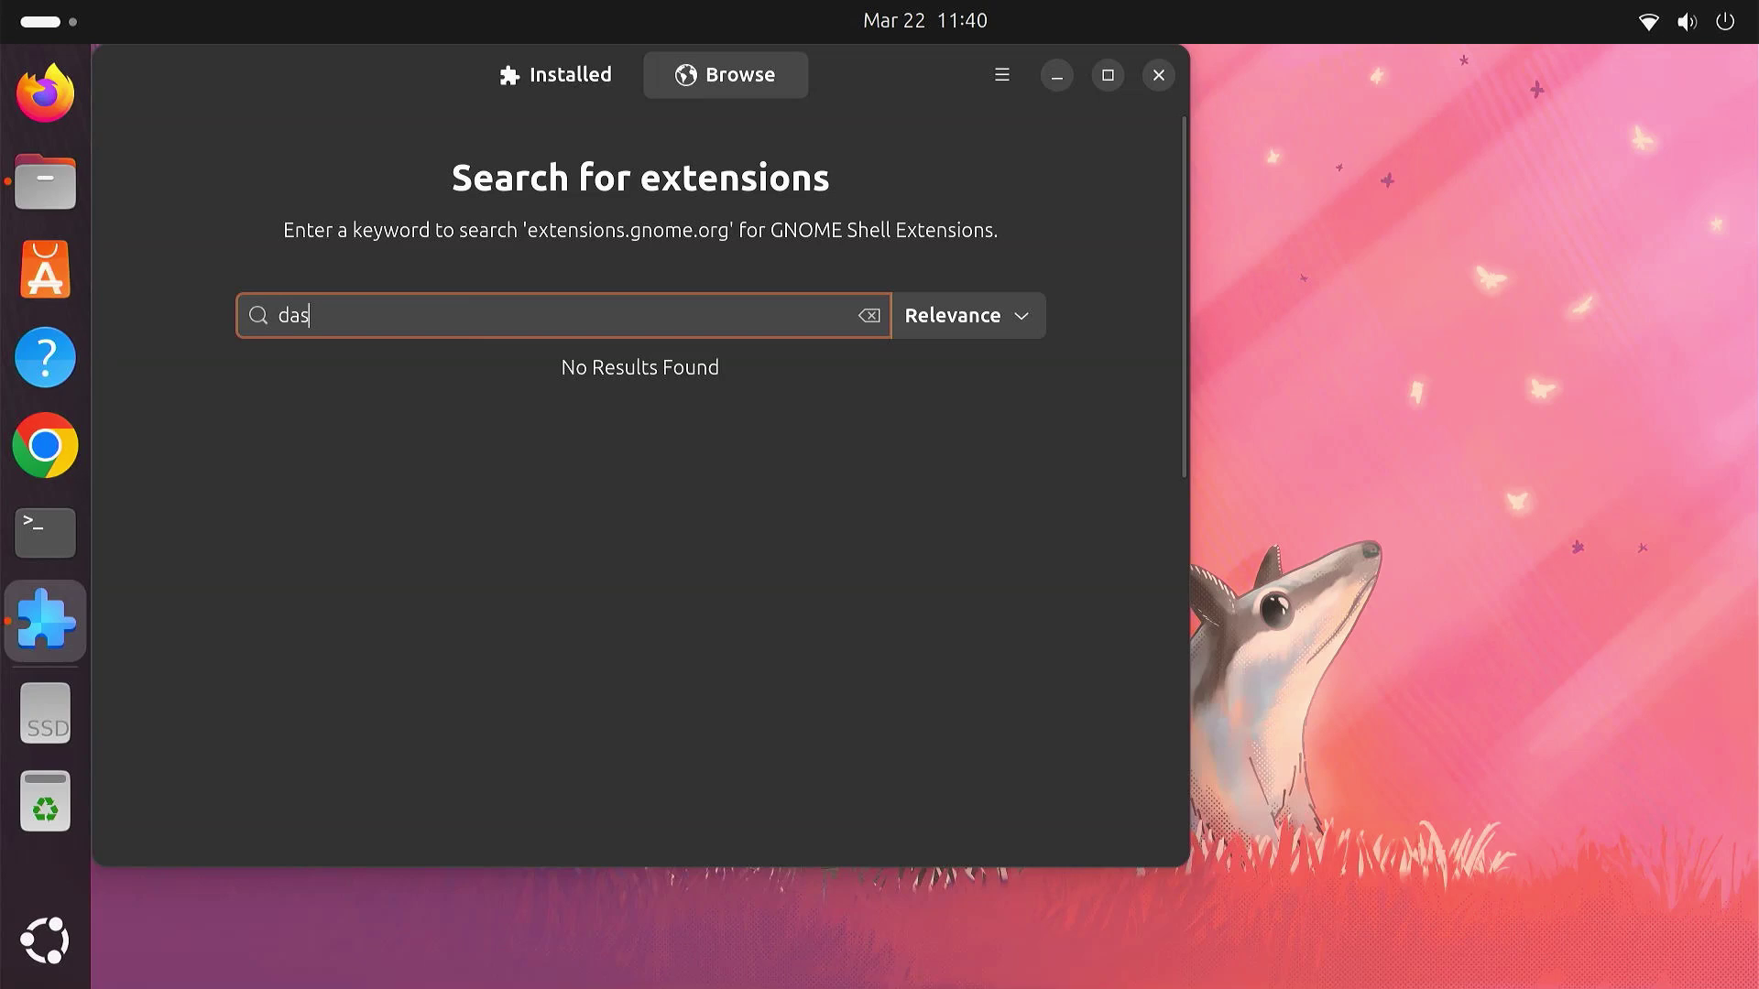
pyautogui.write('h to panel')
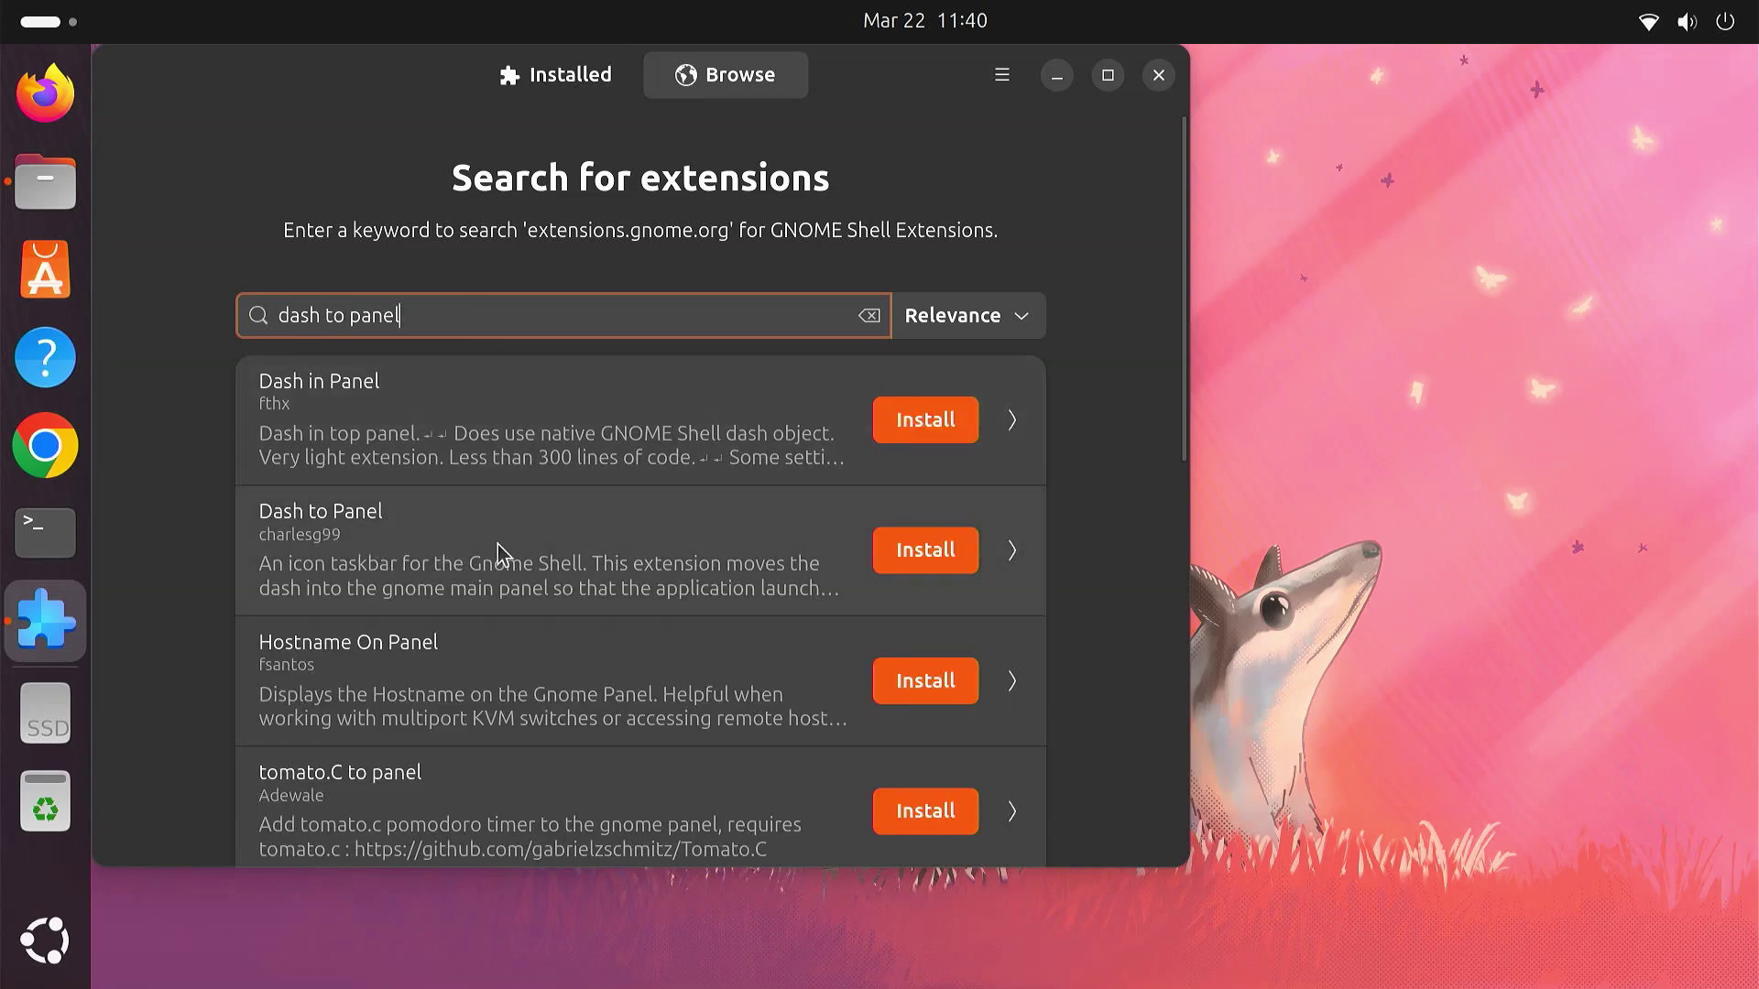
pyautogui.click(933, 562)
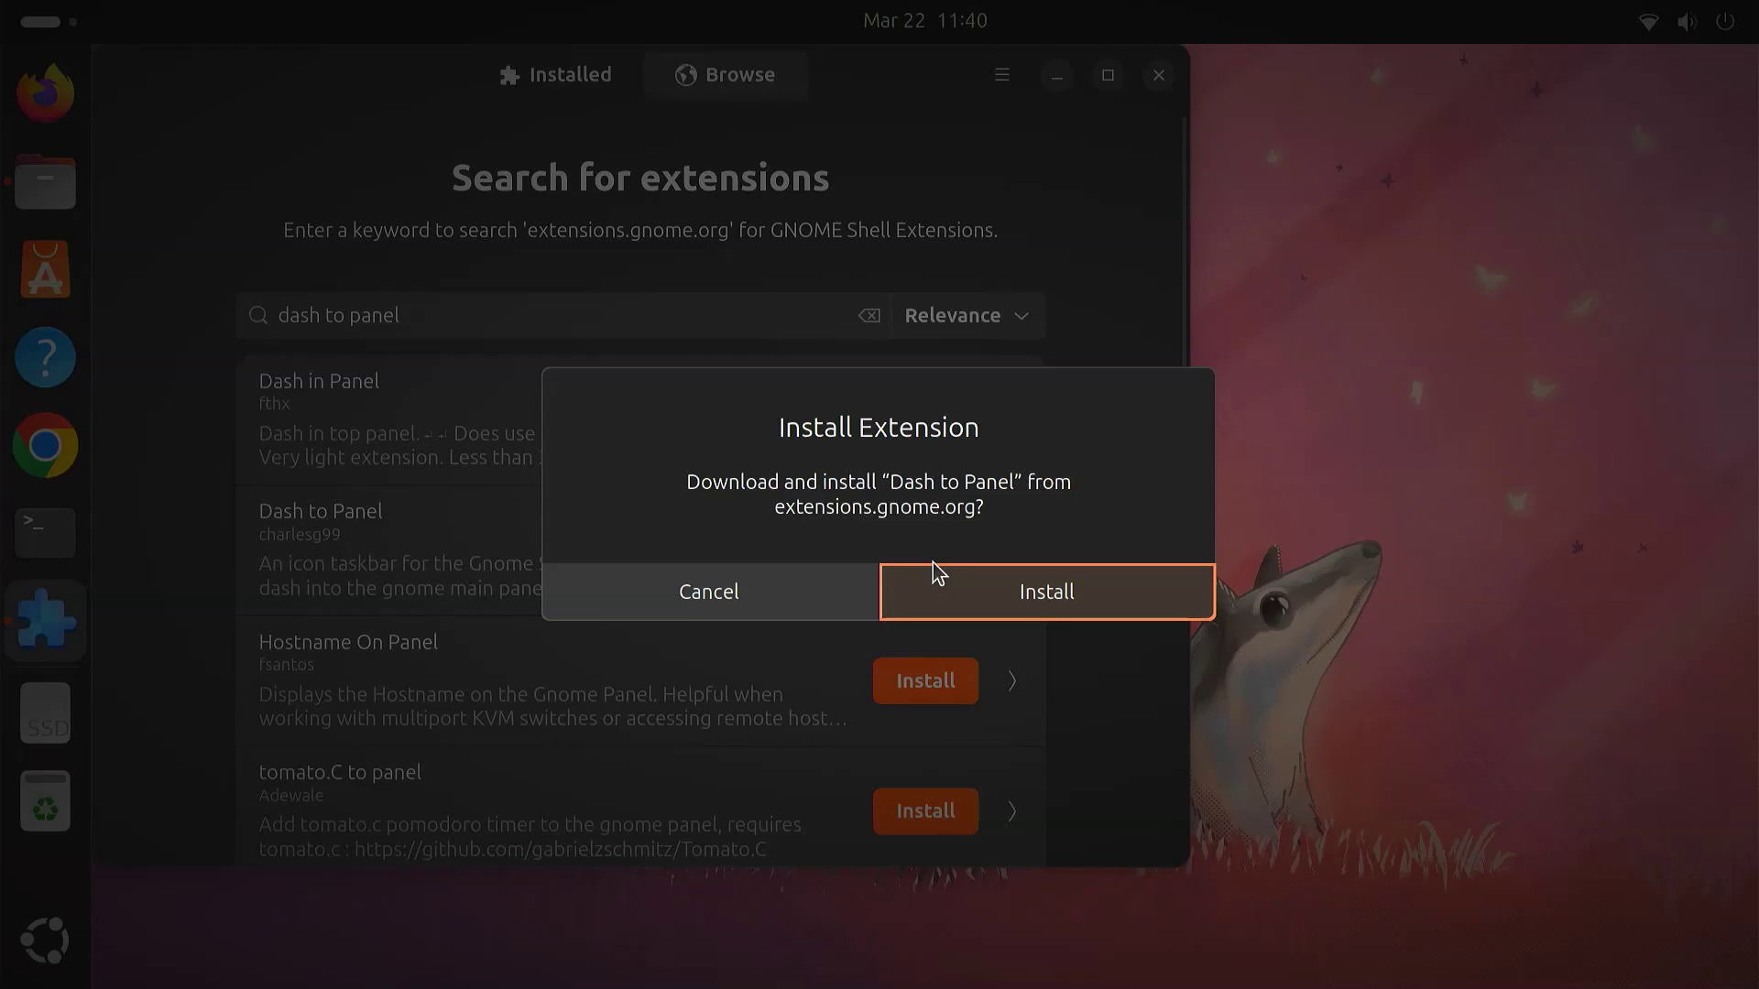
pyautogui.click(1019, 600)
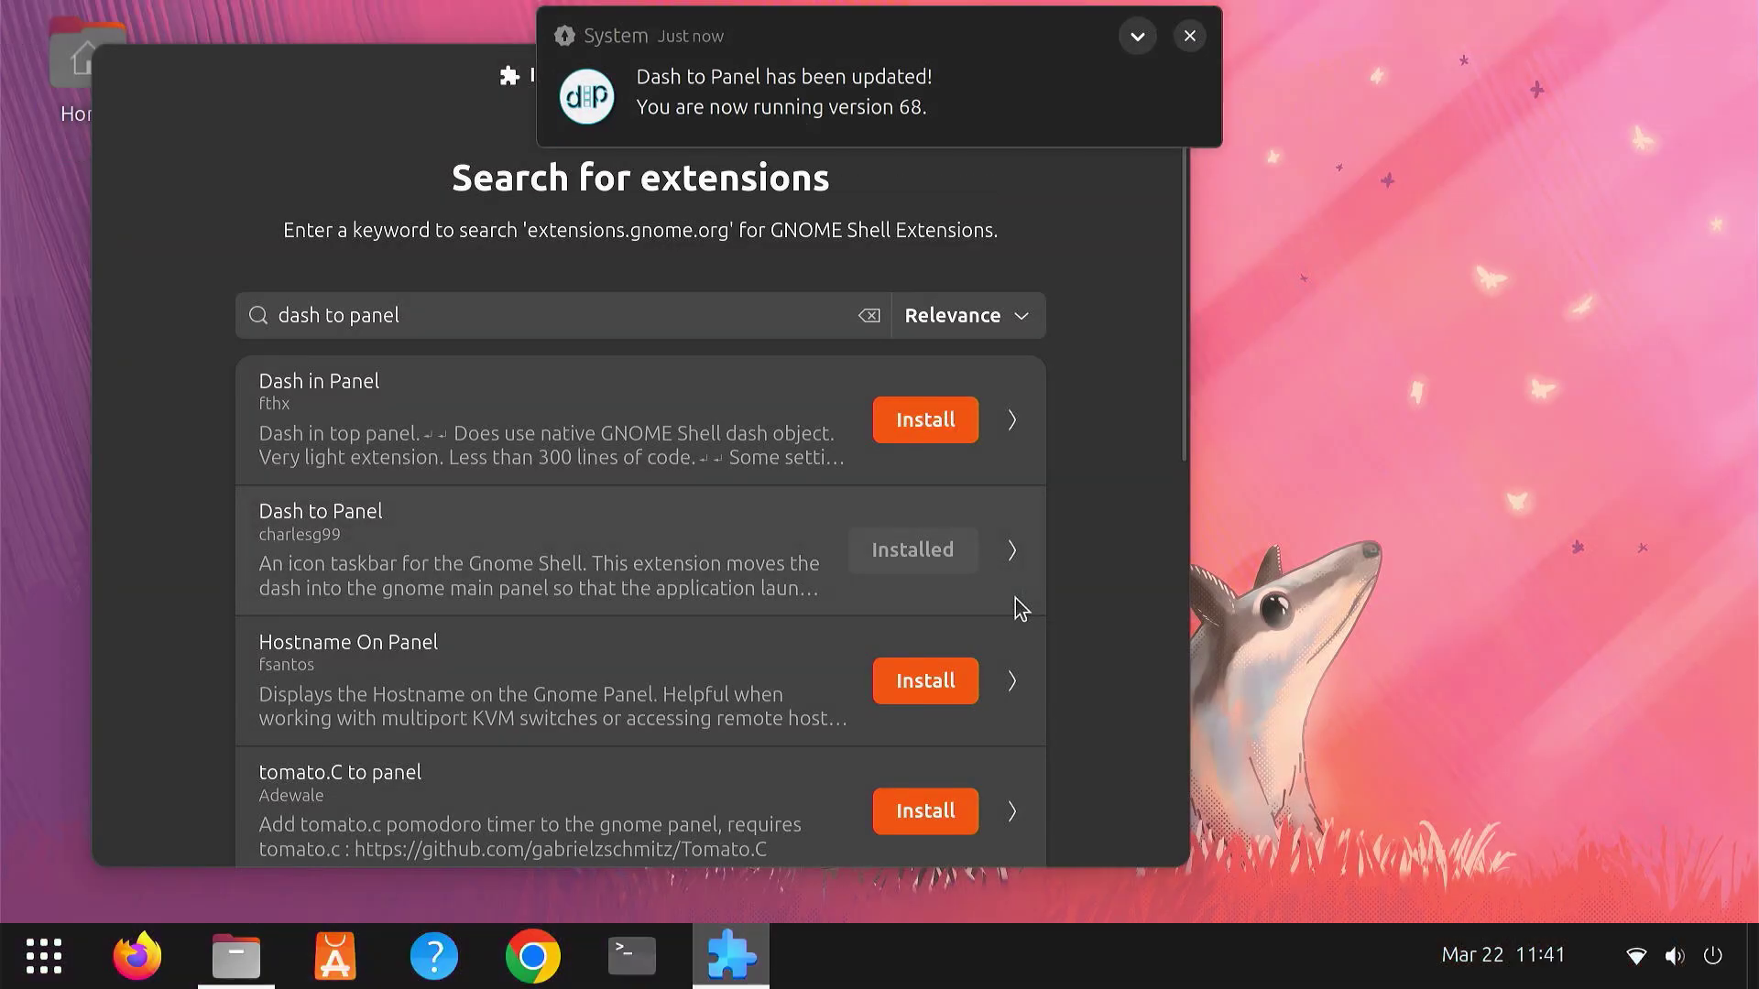
pyautogui.click(1183, 37)
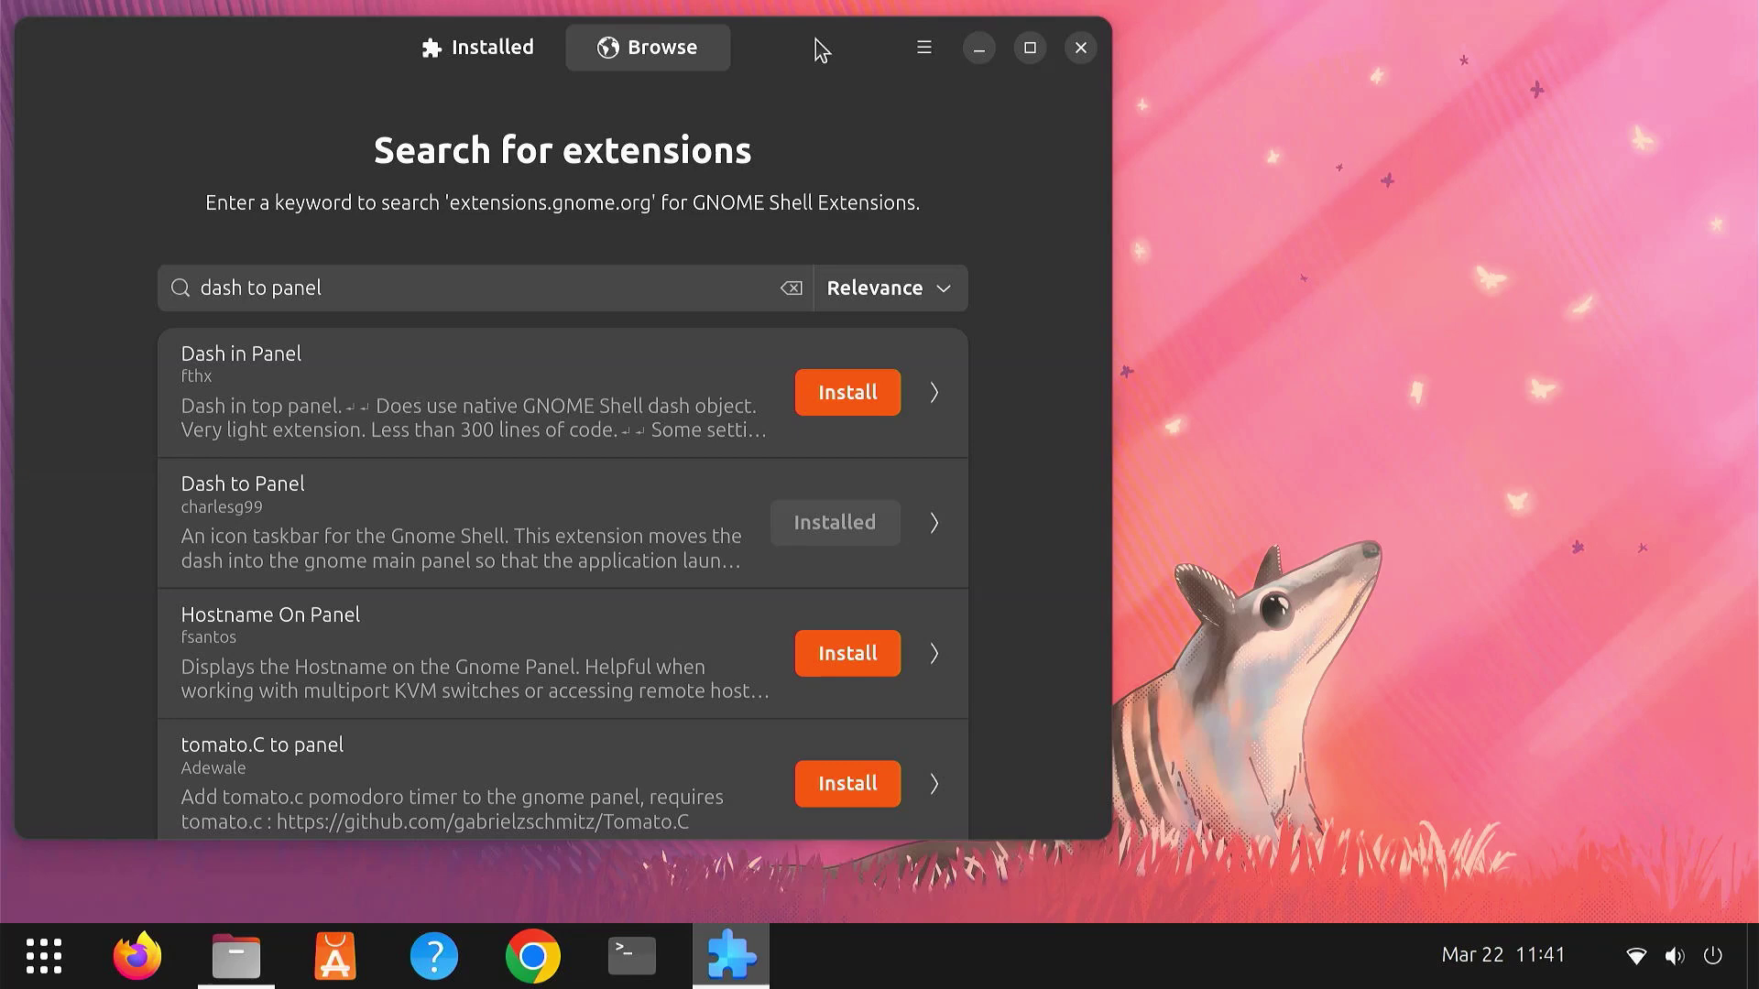
pyautogui.press('super+h')
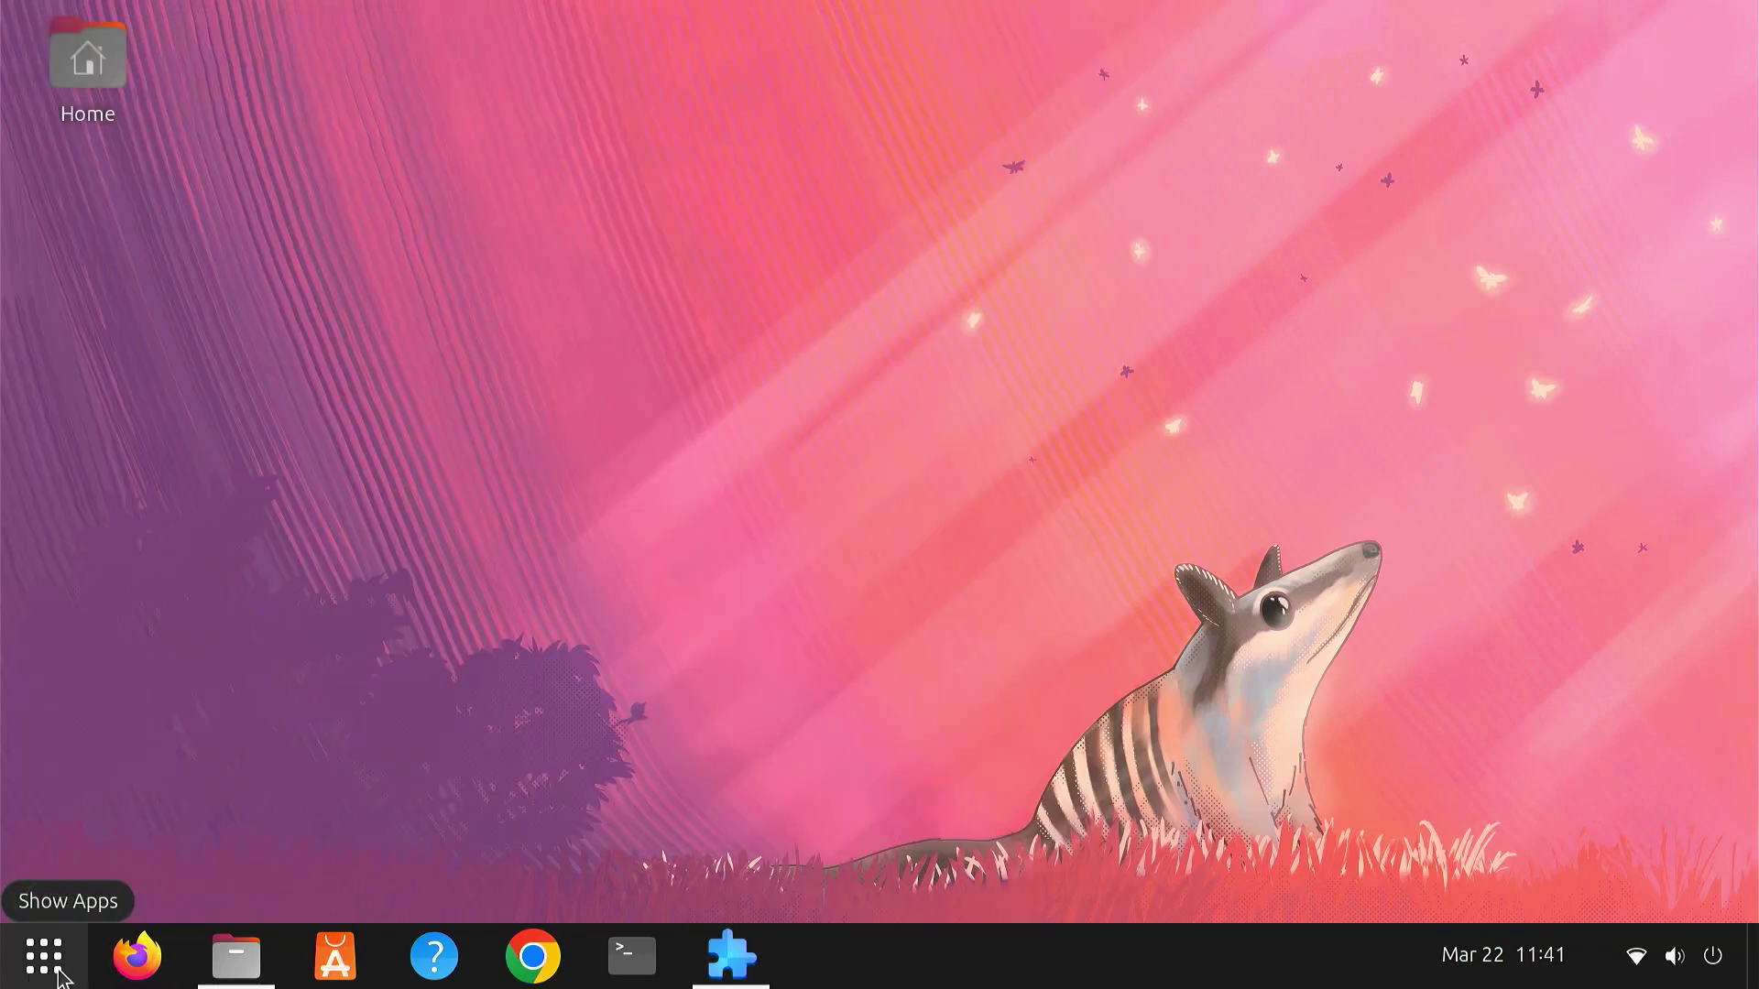
pyautogui.click(235, 956)
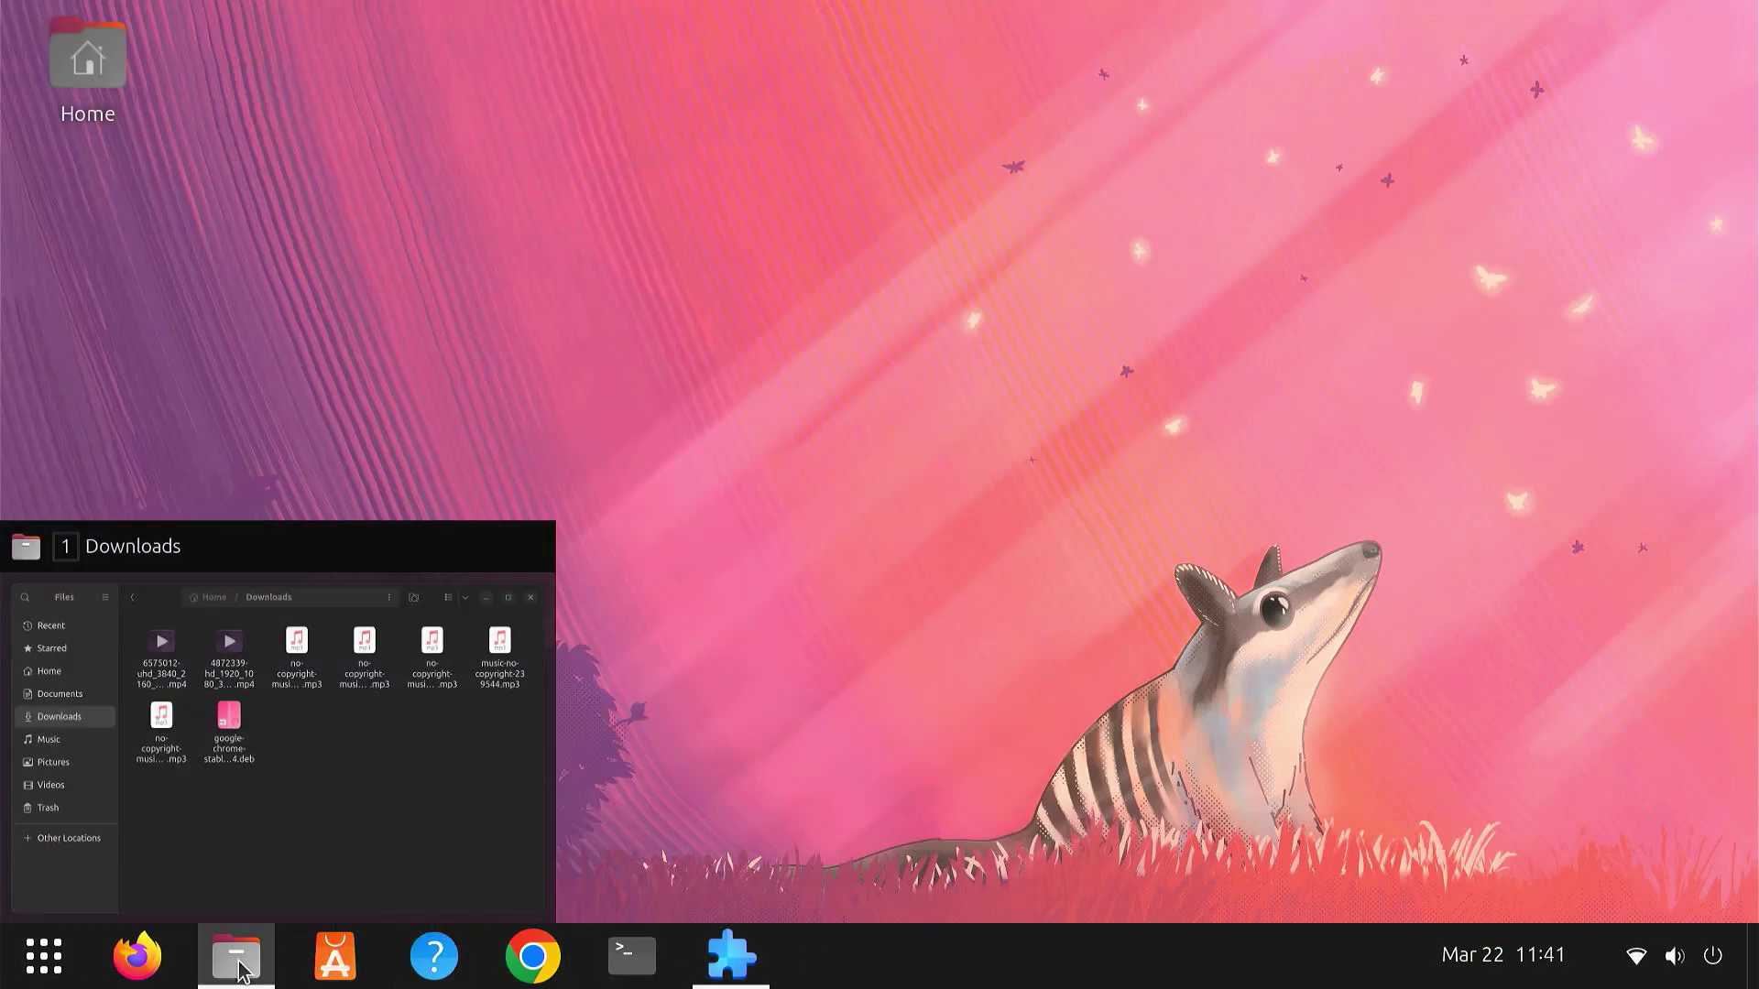
pyautogui.click(48, 960)
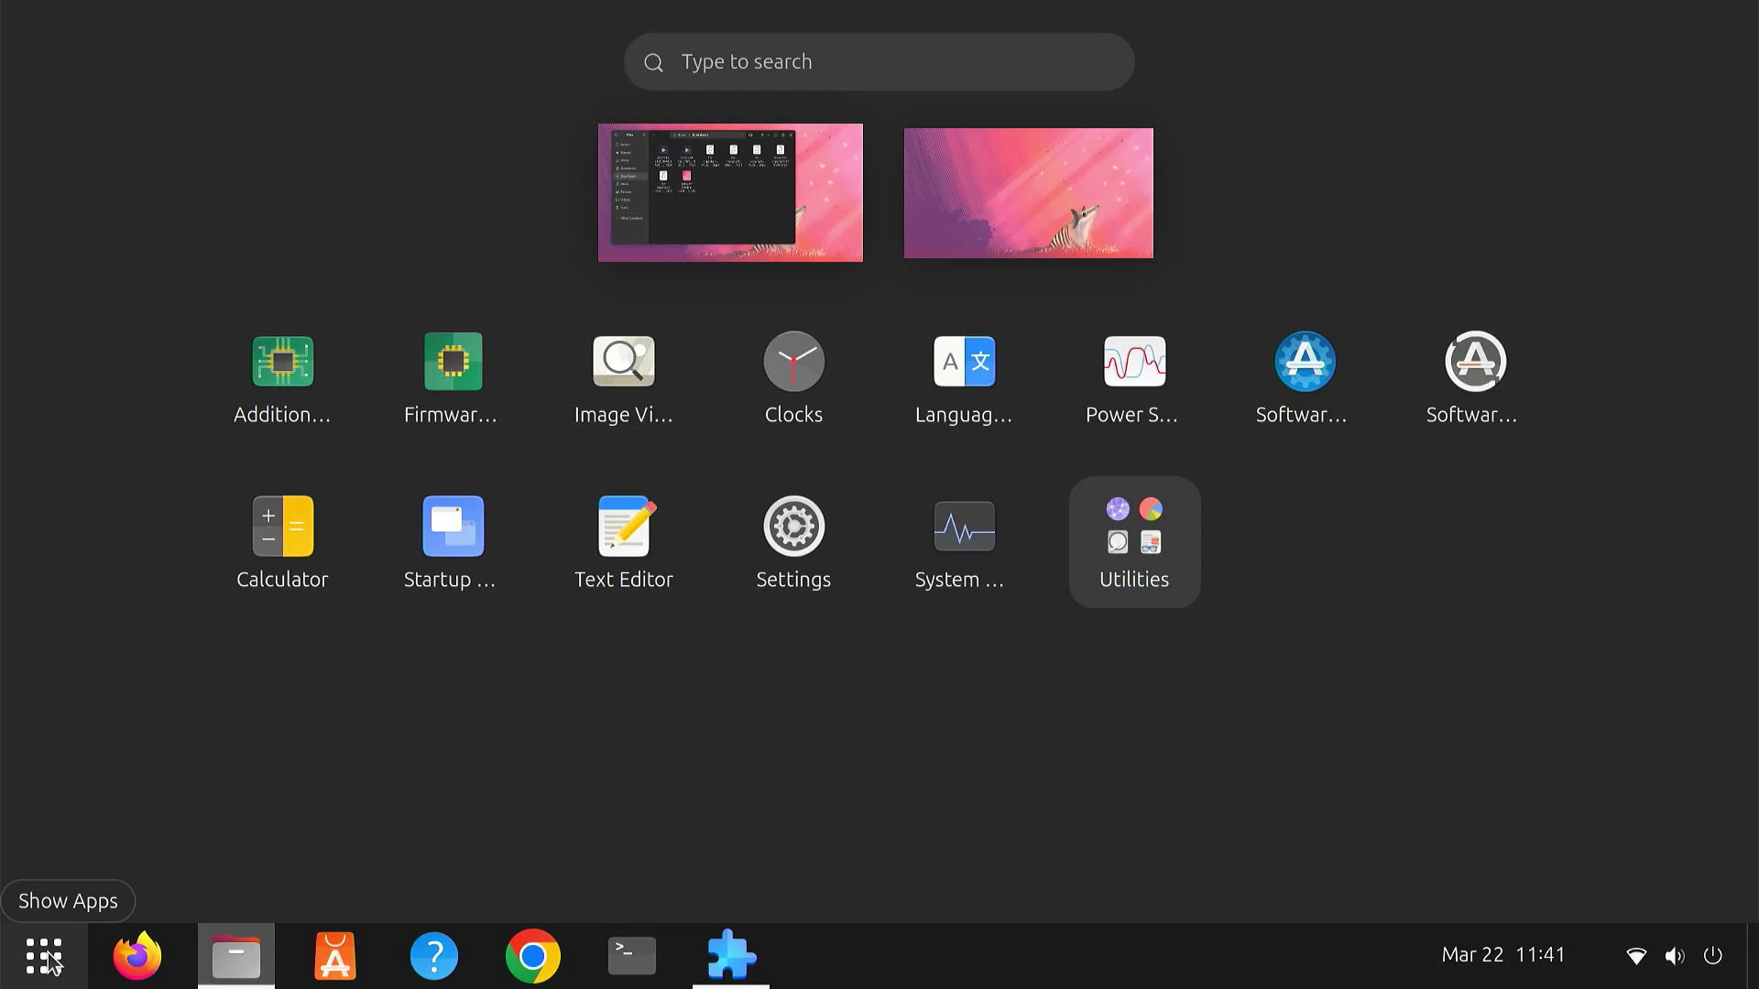
pyautogui.click(48, 960)
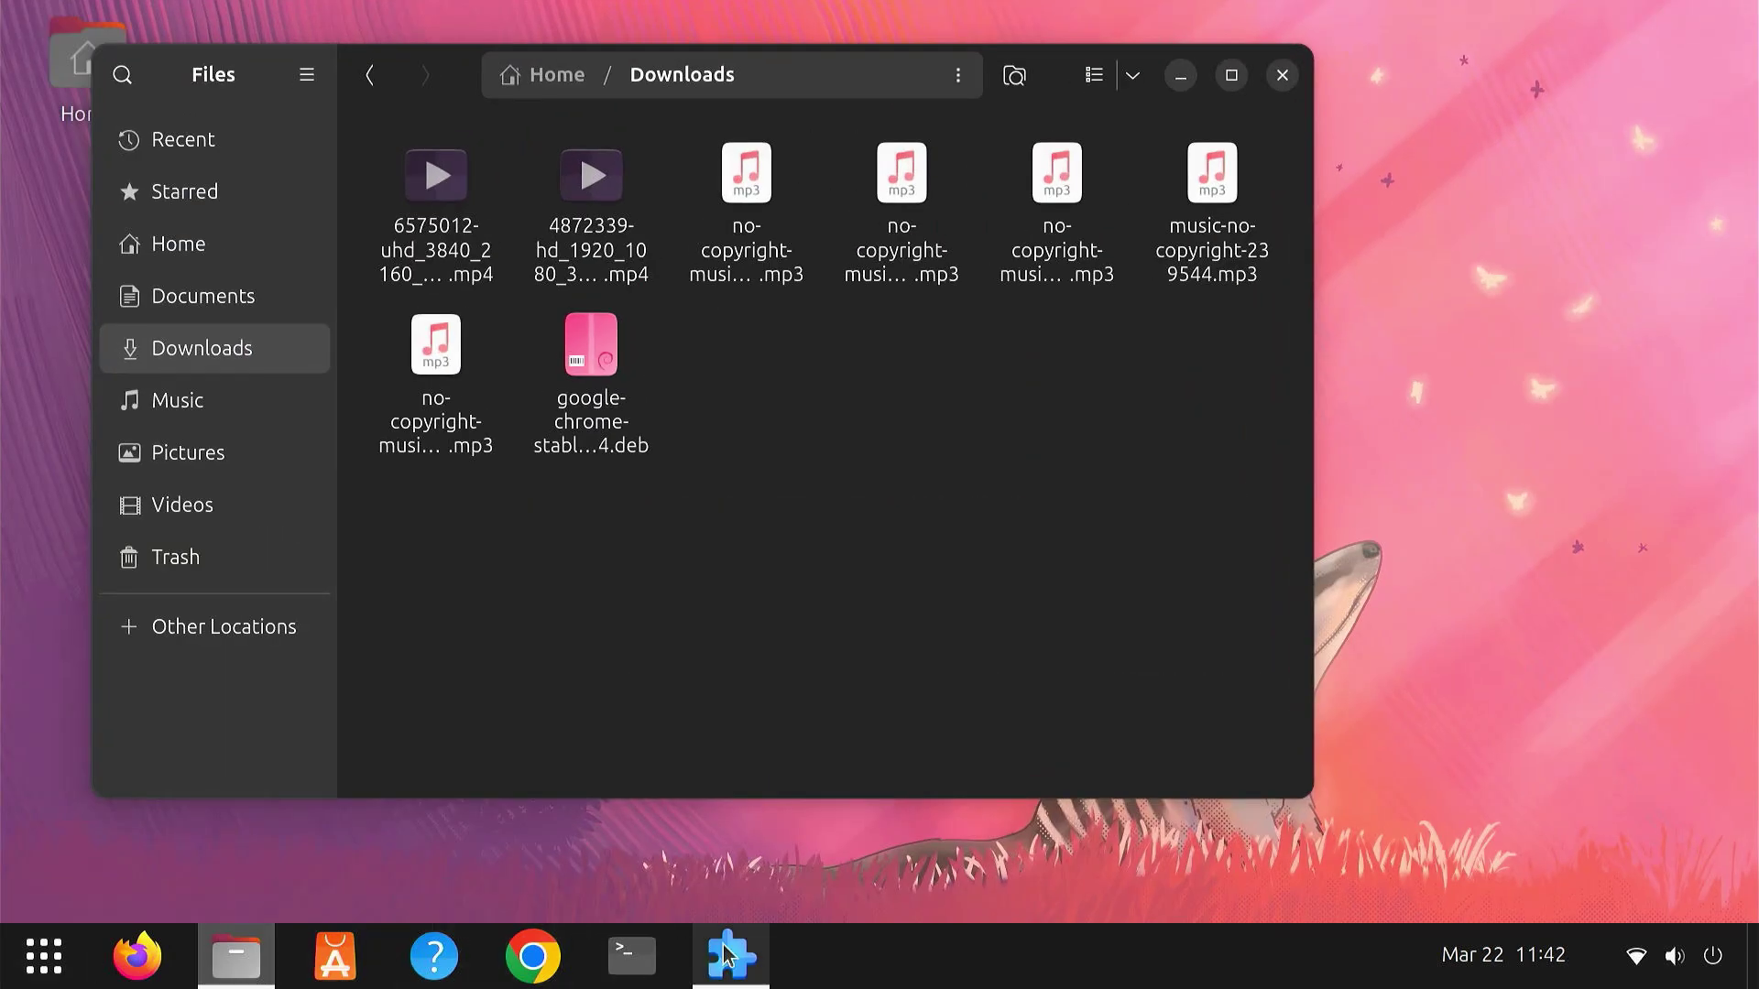
pyautogui.click(1639, 956)
pyautogui.click(1639, 956)
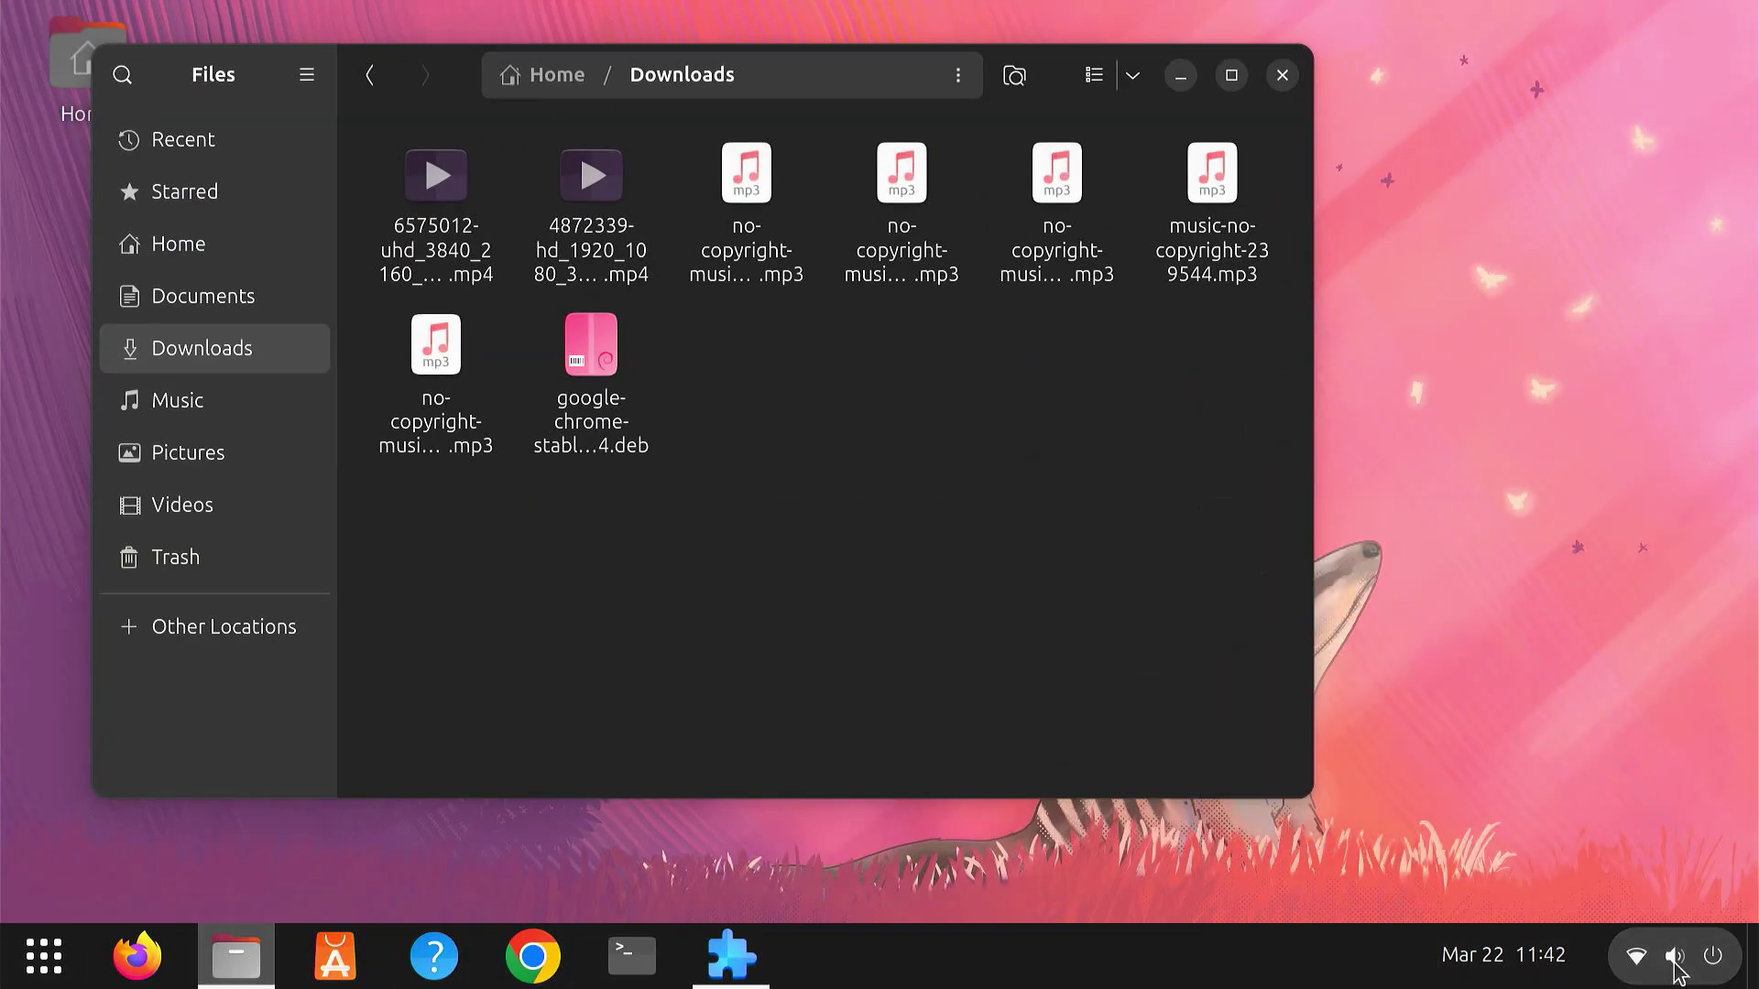
pyautogui.click(1508, 962)
pyautogui.click(1508, 962)
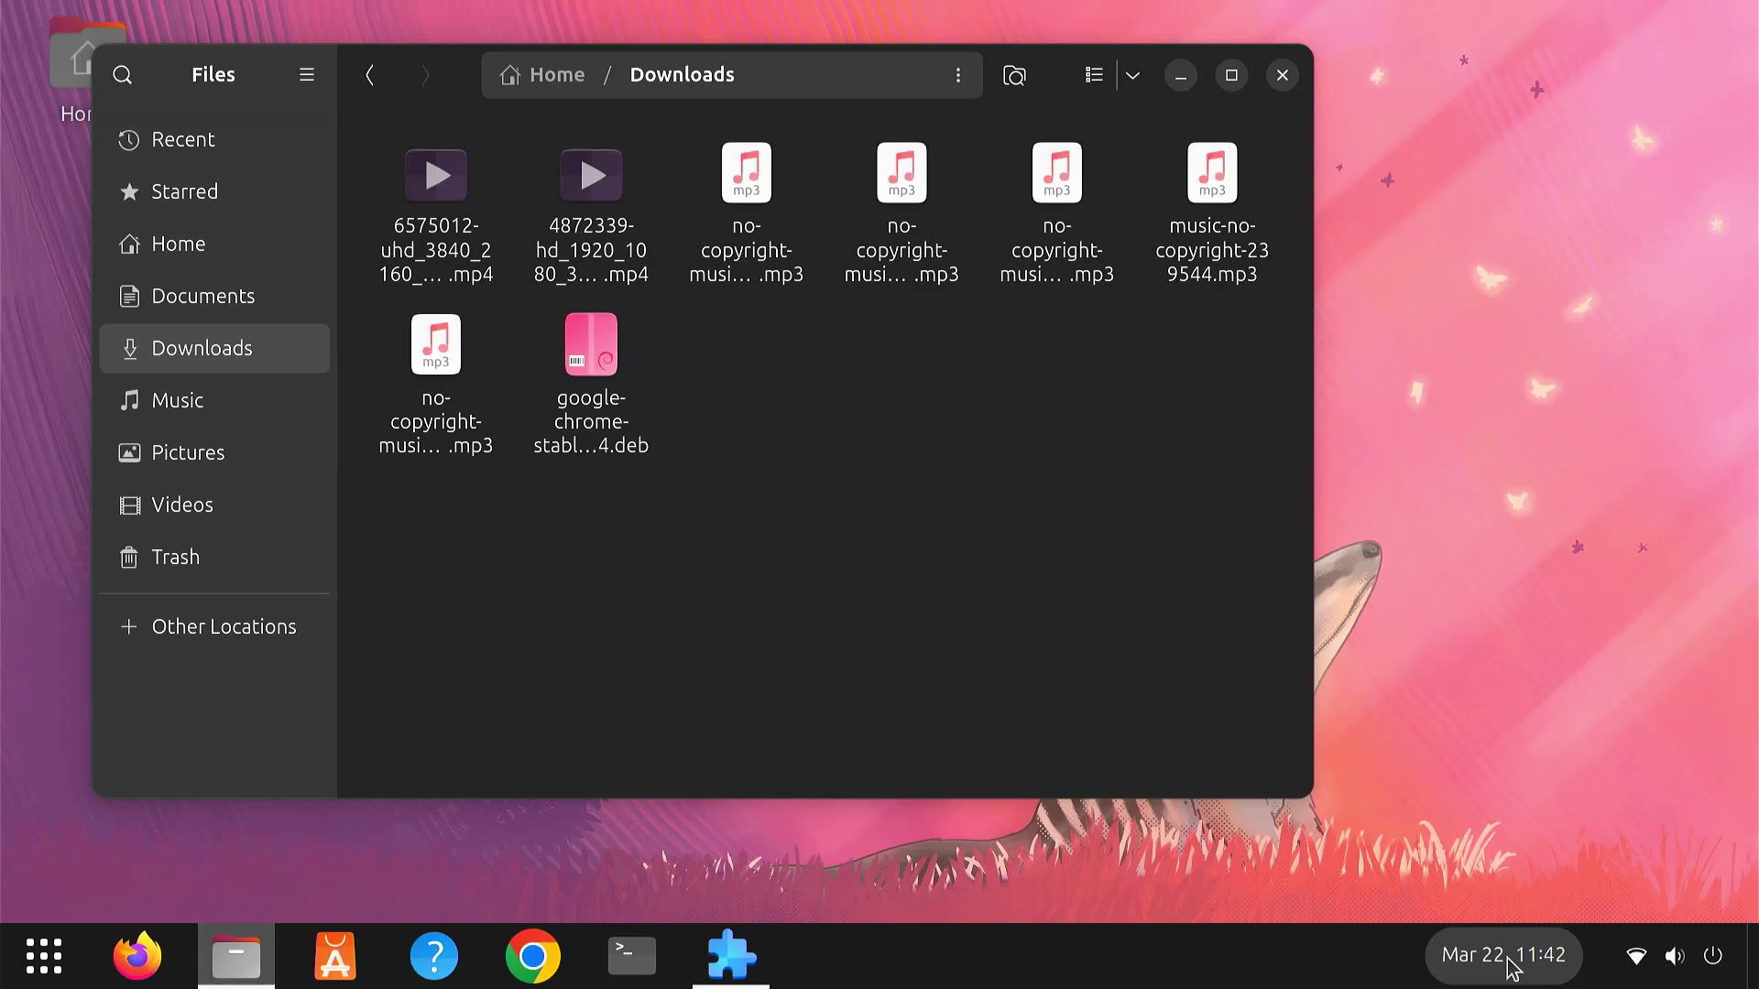
pyautogui.click(240, 973)
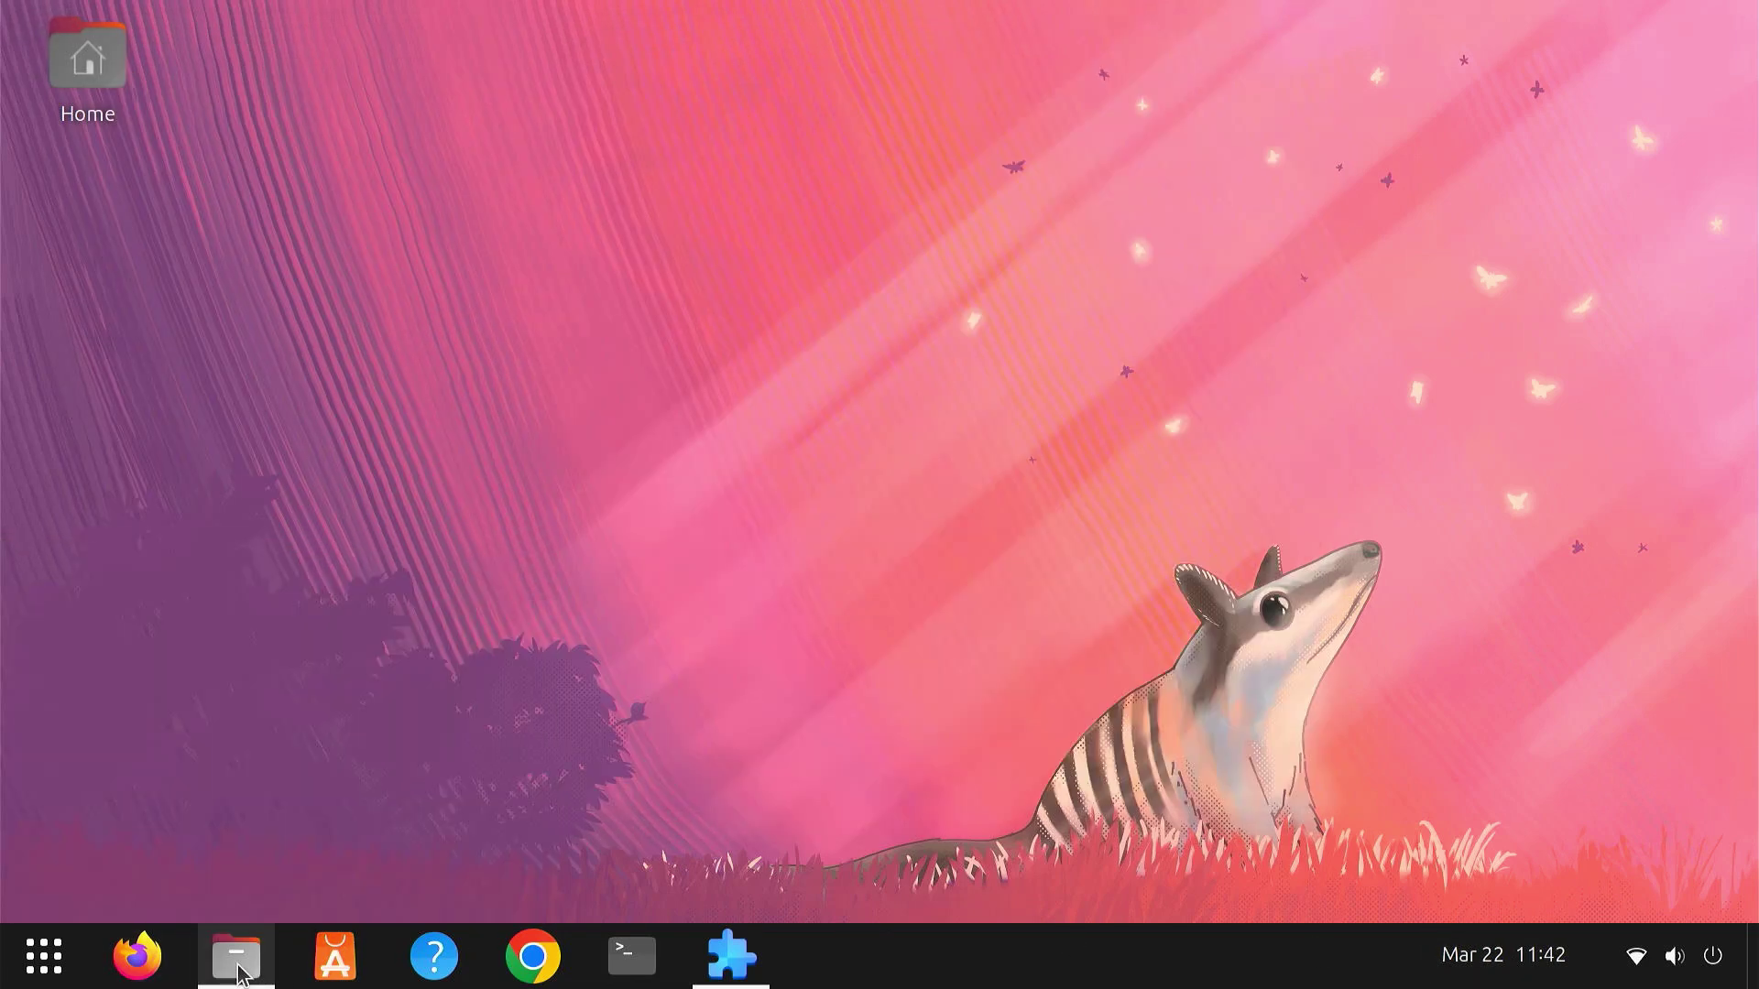
# In Dash to Panel settings, try top, left and right positions, then return the taskbar to bottom.
pyautogui.rightClick(849, 962)
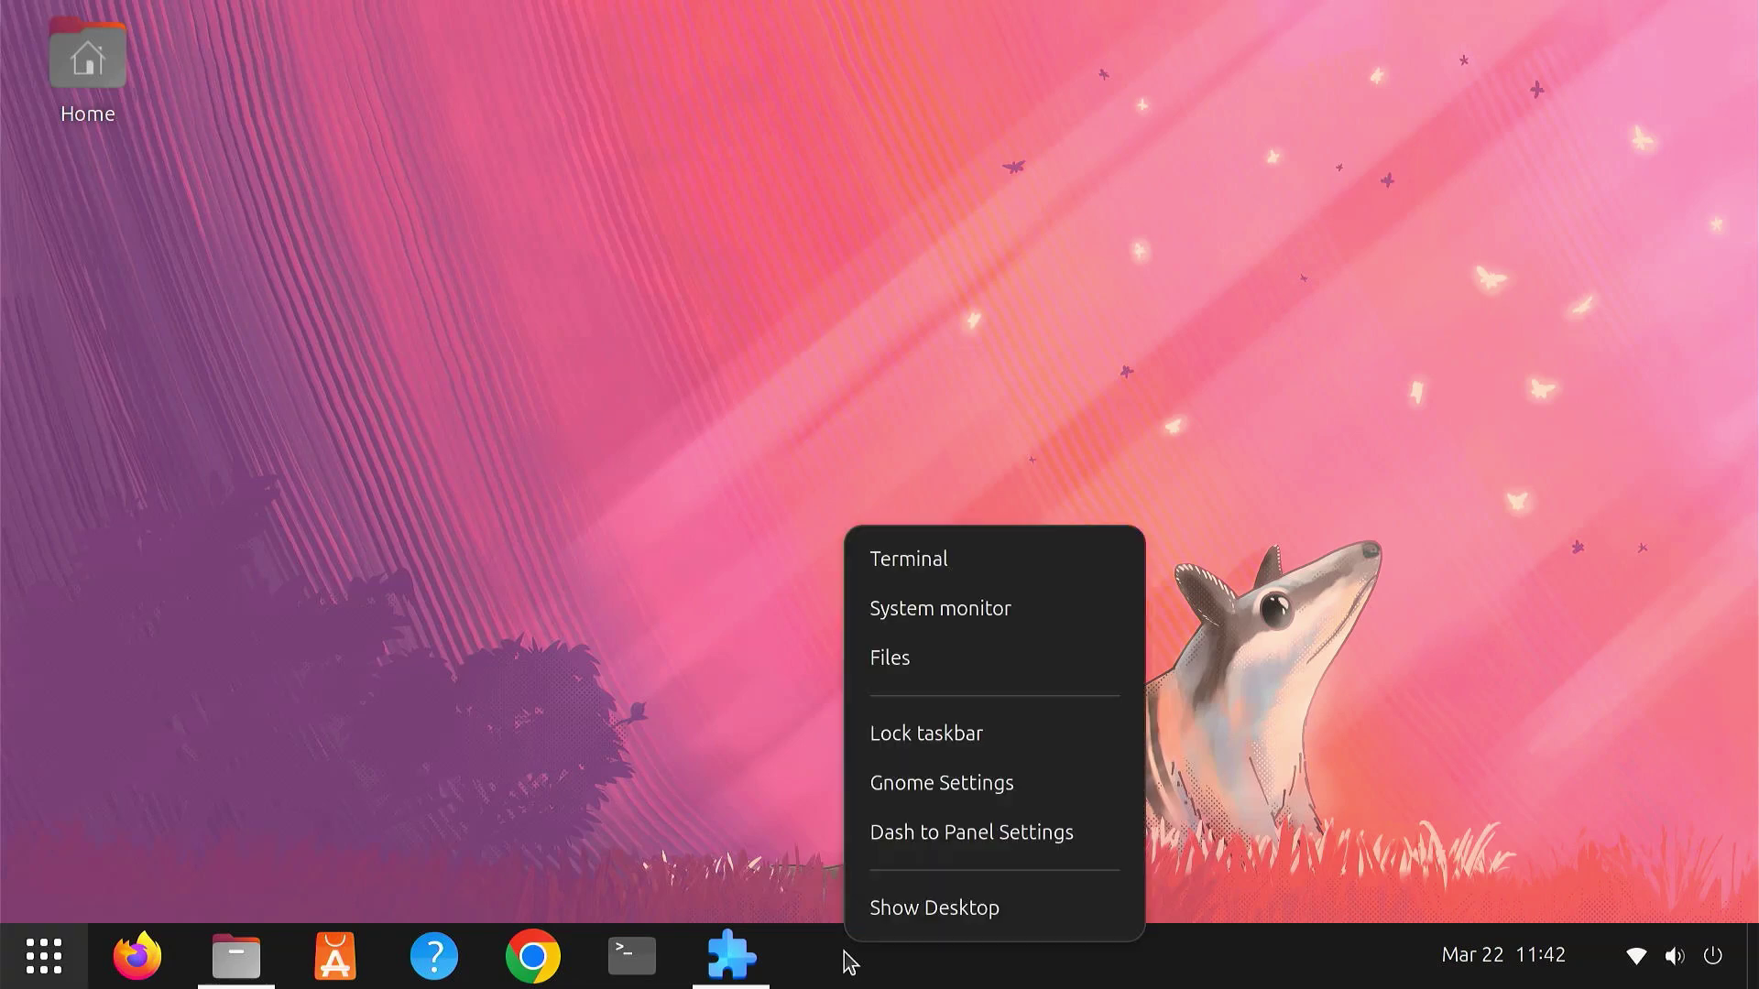
pyautogui.click(993, 836)
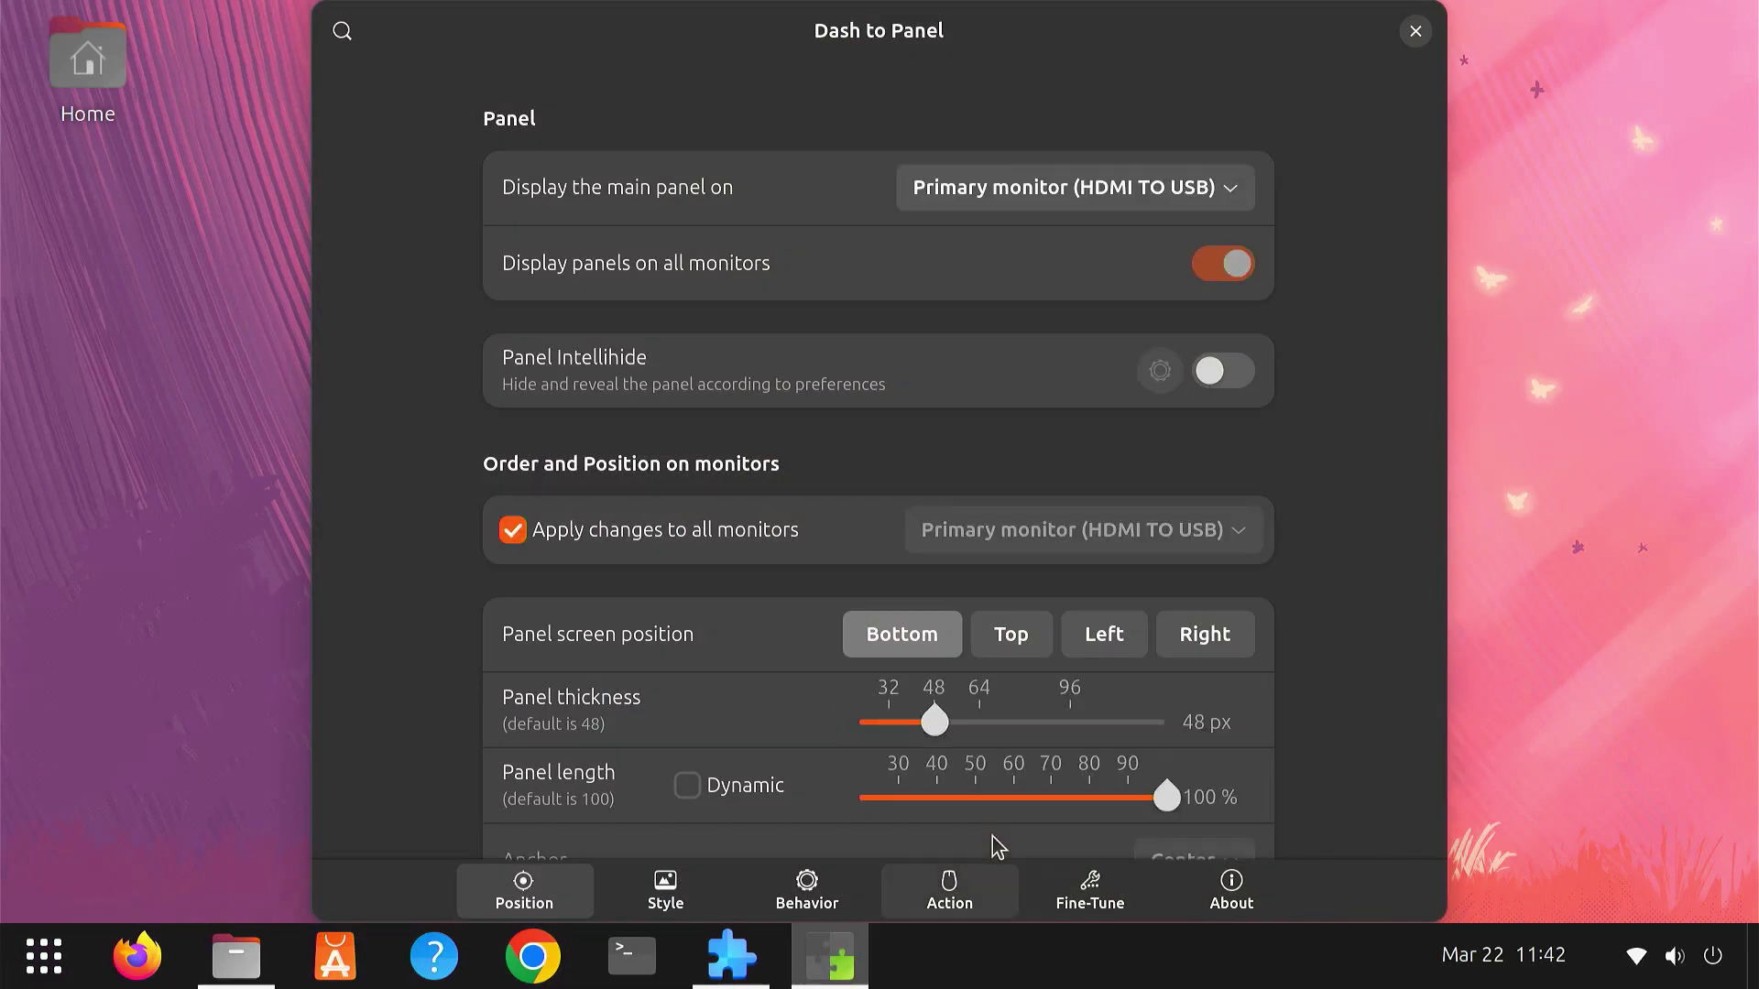
pyautogui.click(1020, 644)
pyautogui.click(1115, 707)
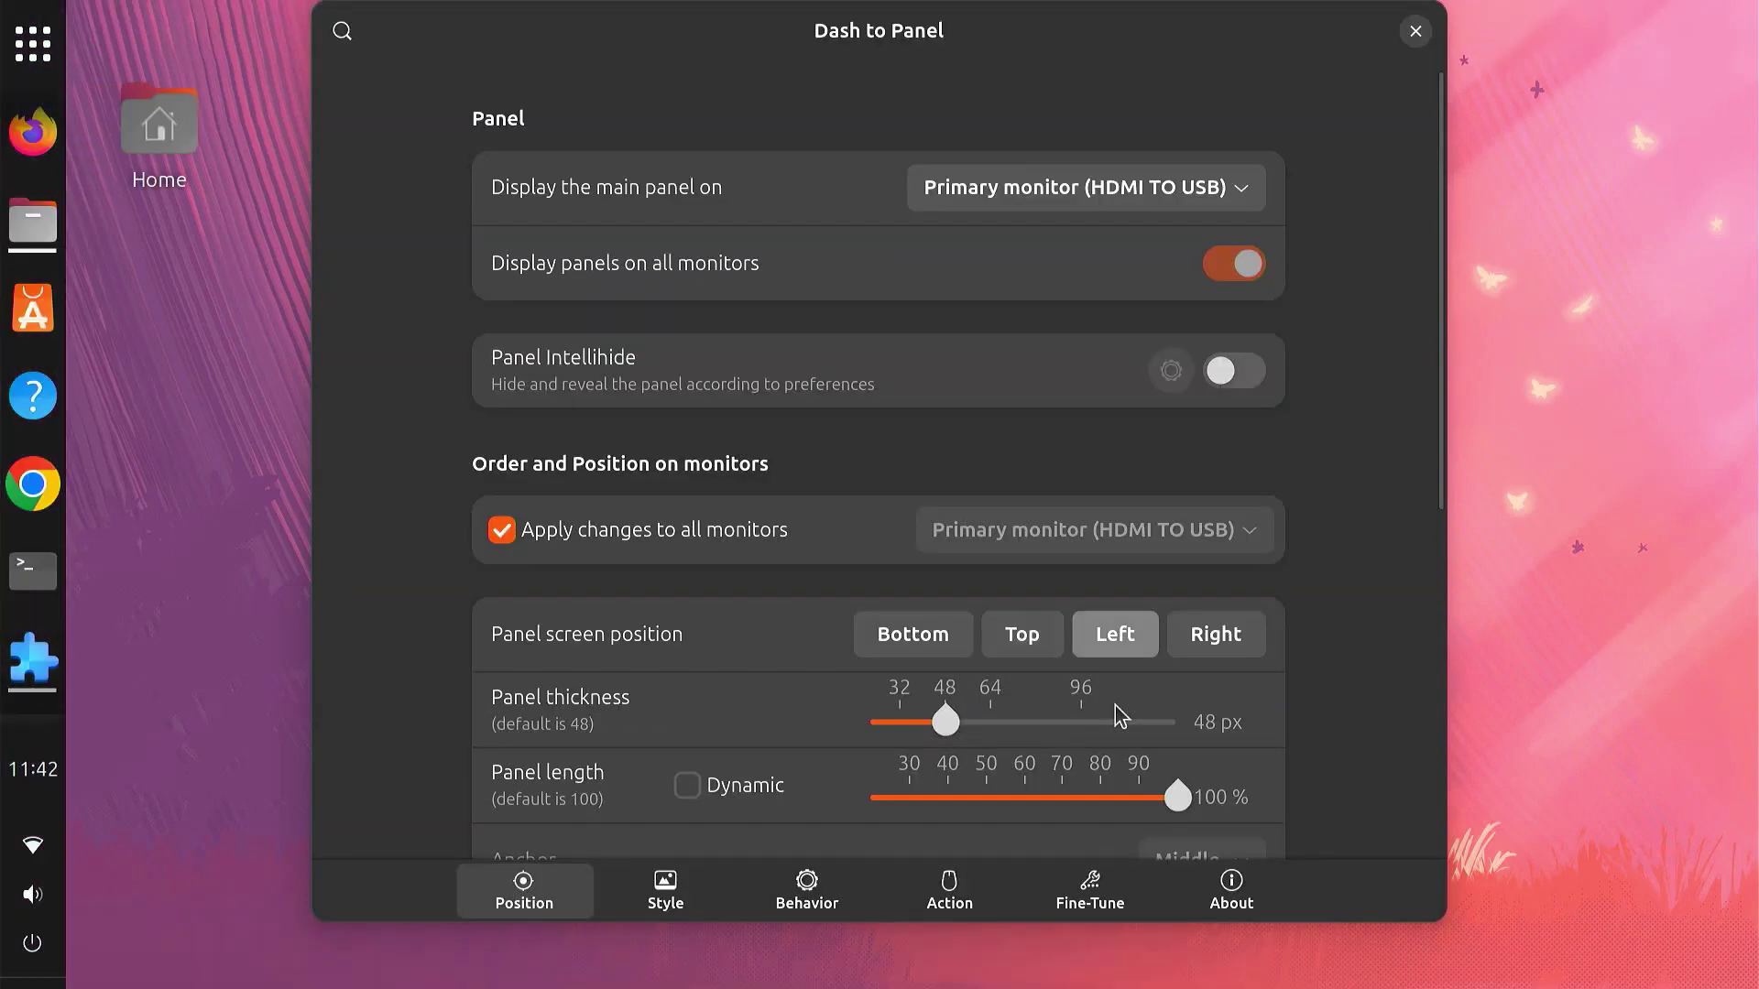
pyautogui.click(1224, 652)
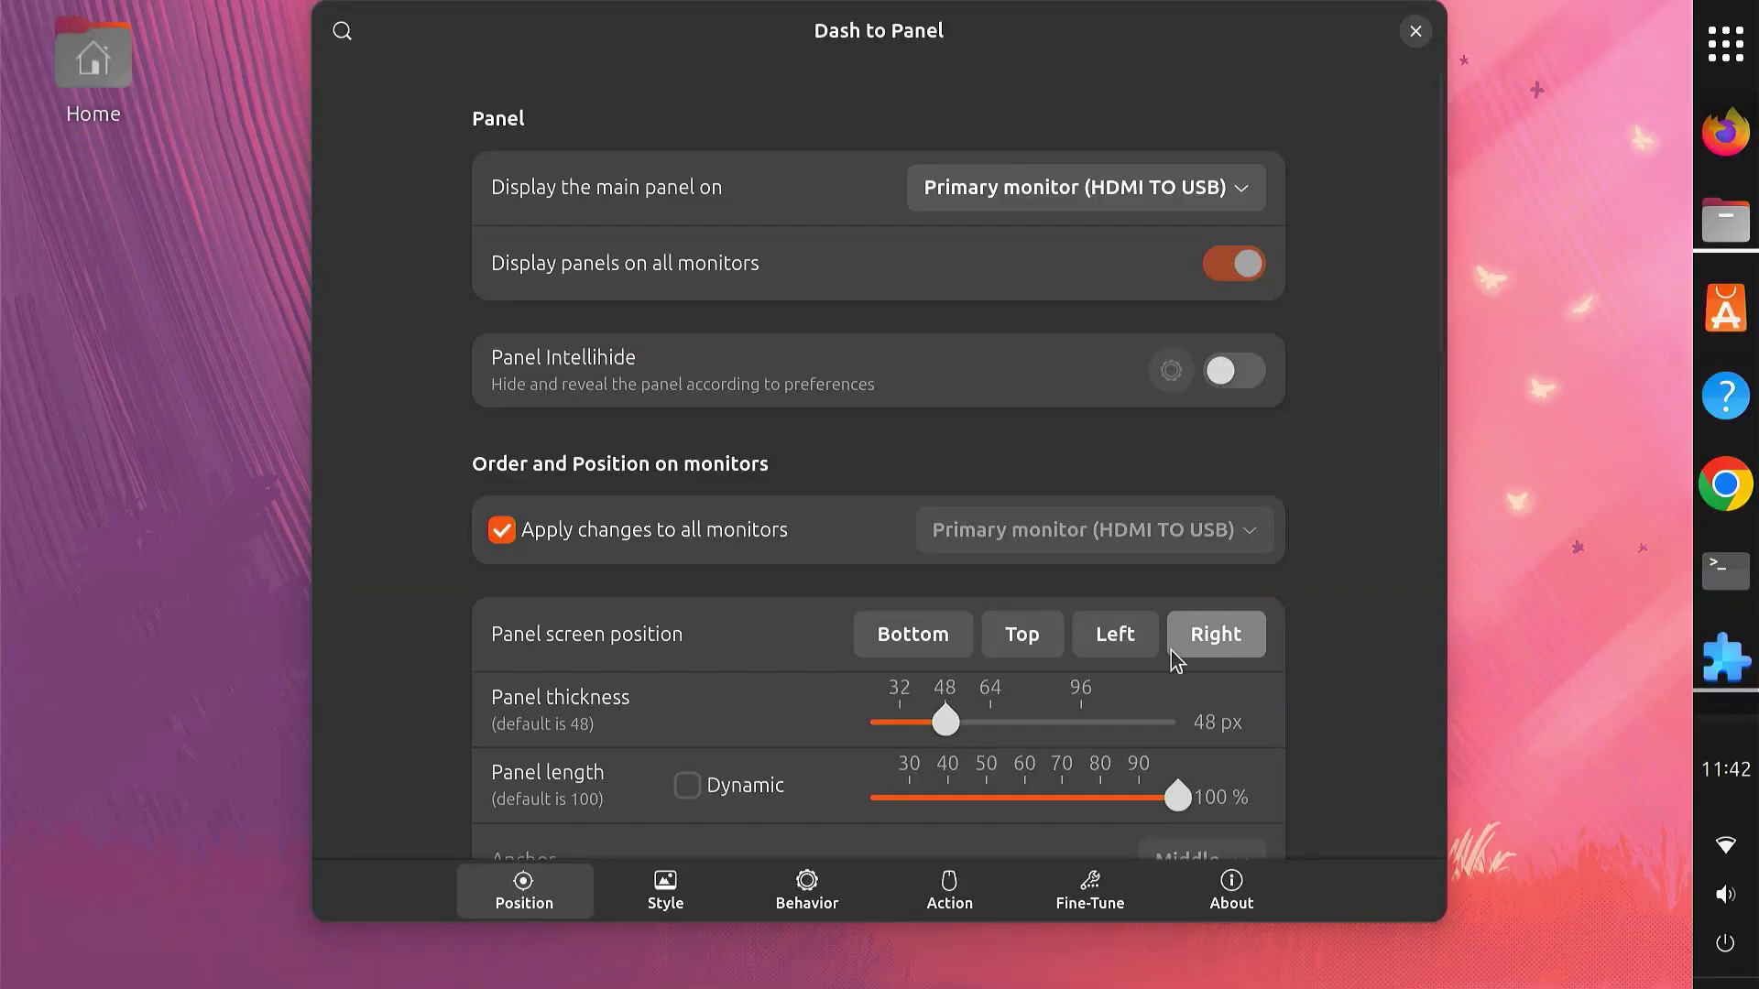
pyautogui.click(918, 646)
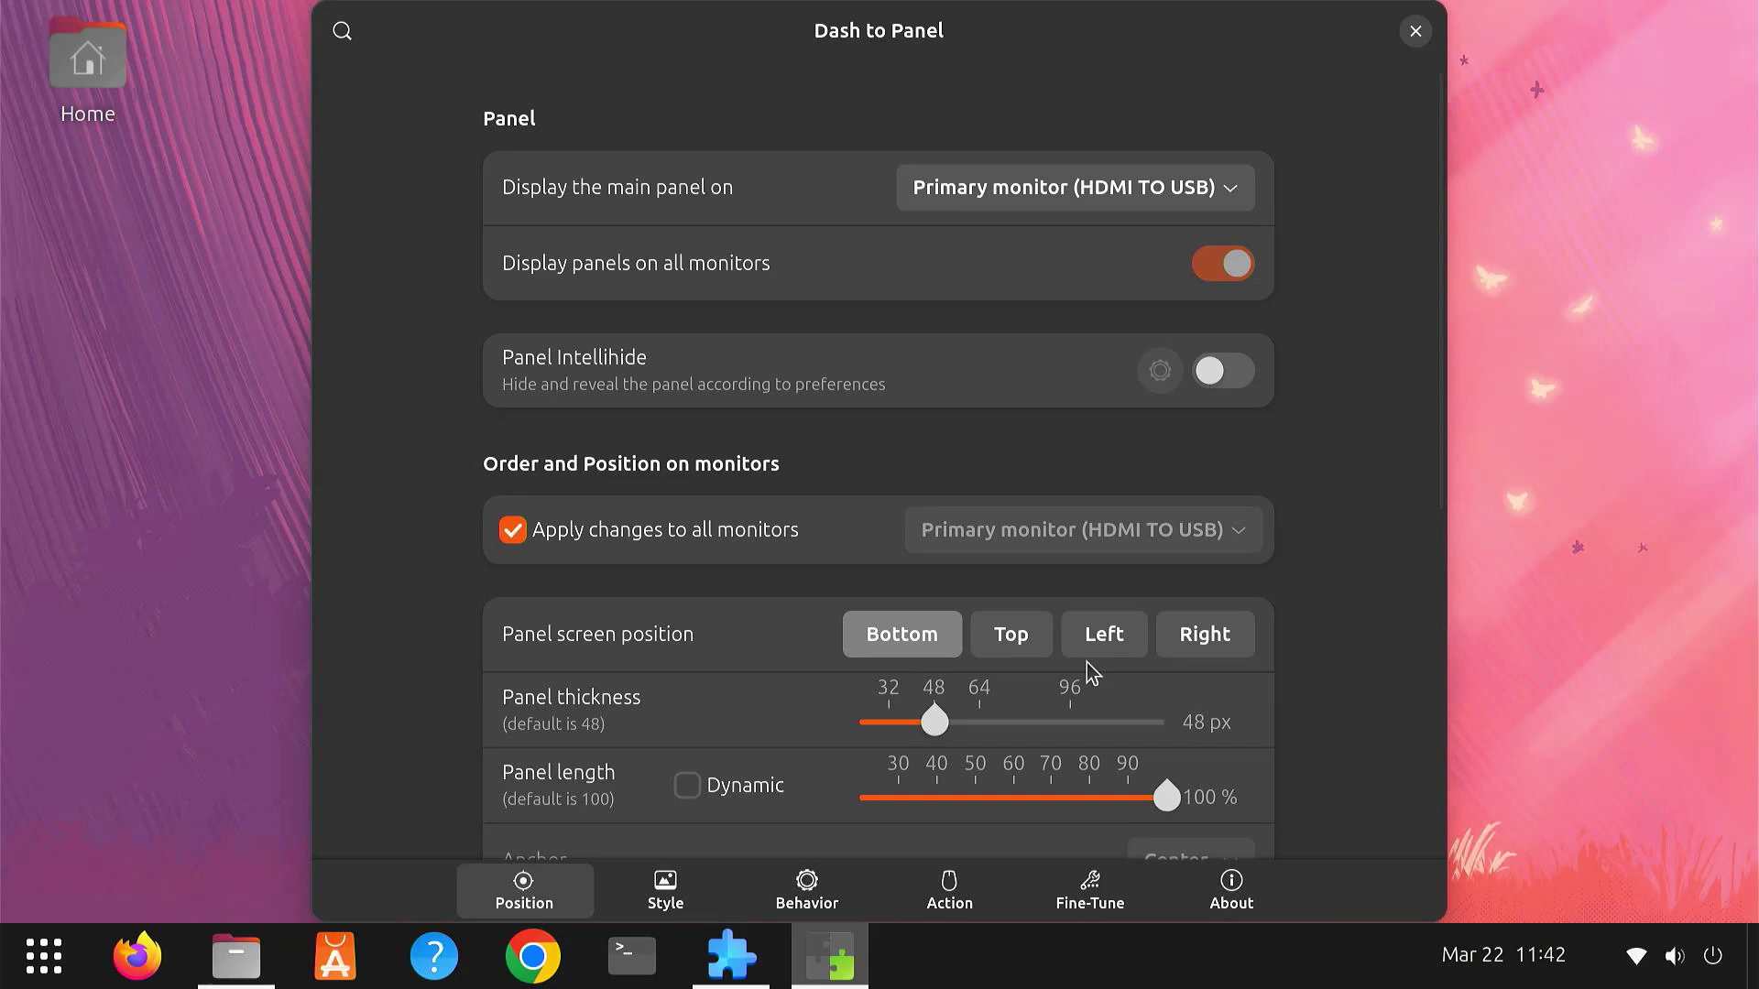
# Thicken the taskbar to about 62 px, keep full width, and remove the app-grid launcher.
pyautogui.scroll(-4, 1259, 650)
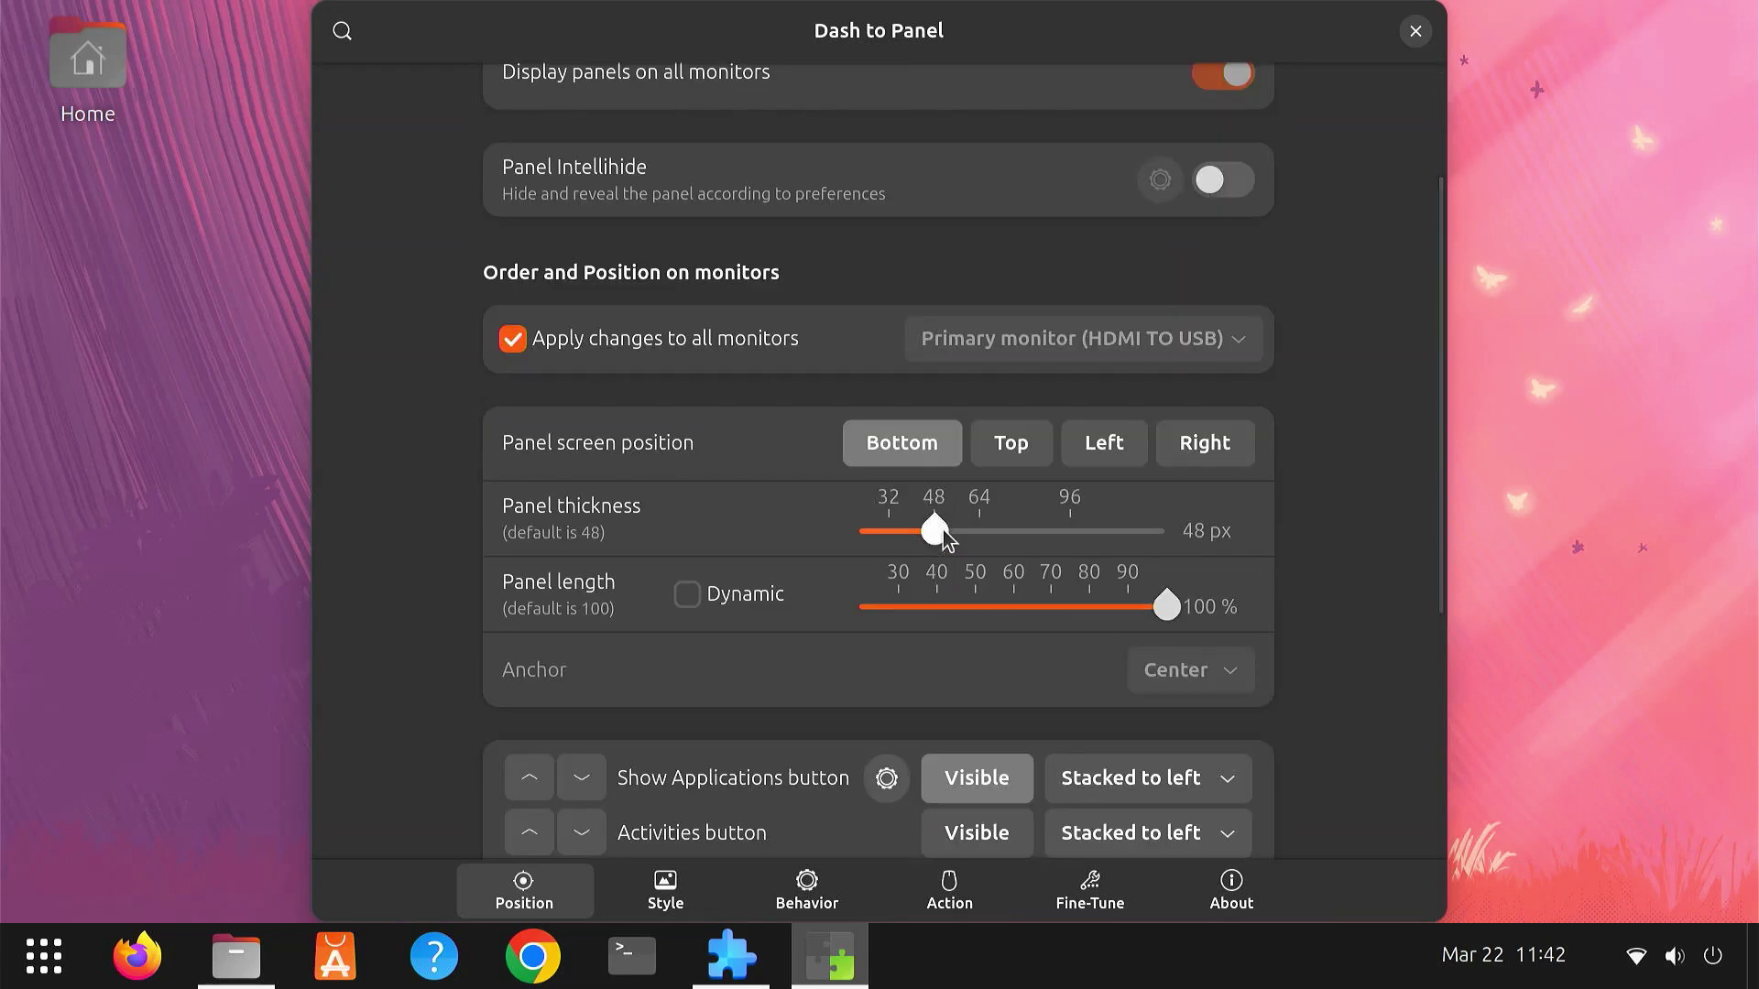
pyautogui.moveTo(944, 536)
pyautogui.mouseDown()
pyautogui.moveTo(982, 536)
pyautogui.moveTo(943, 532)
pyautogui.mouseUp()
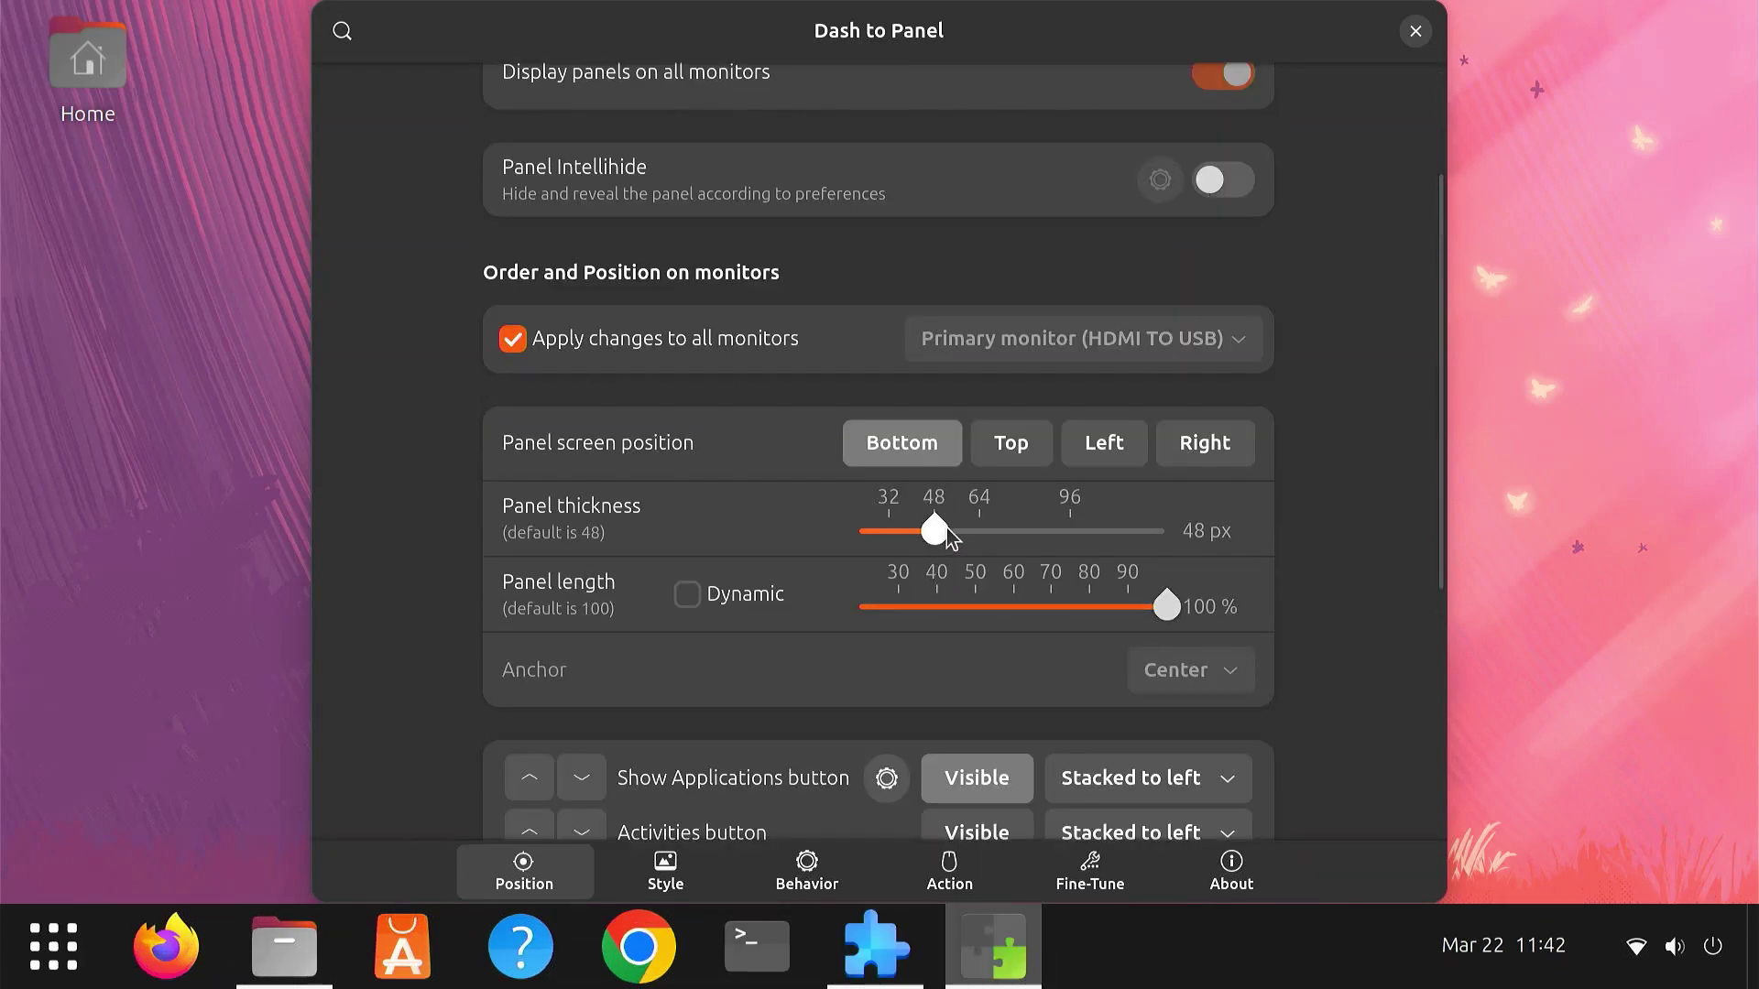
pyautogui.click(689, 596)
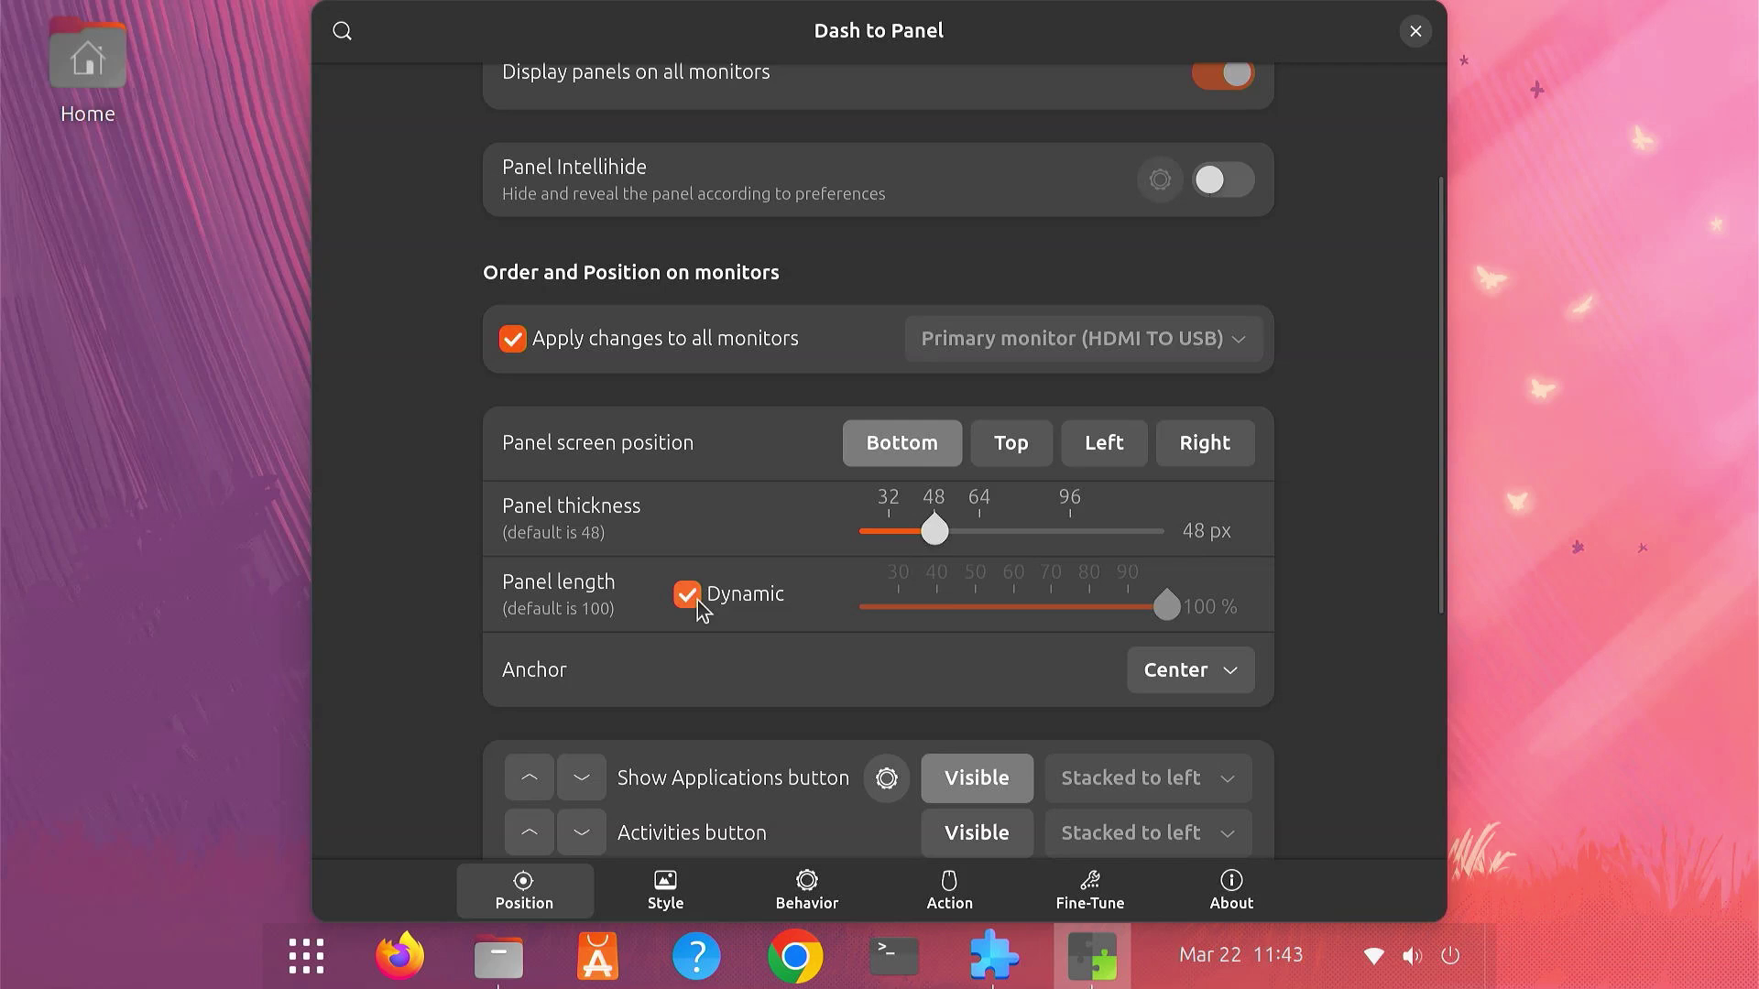
pyautogui.click(689, 596)
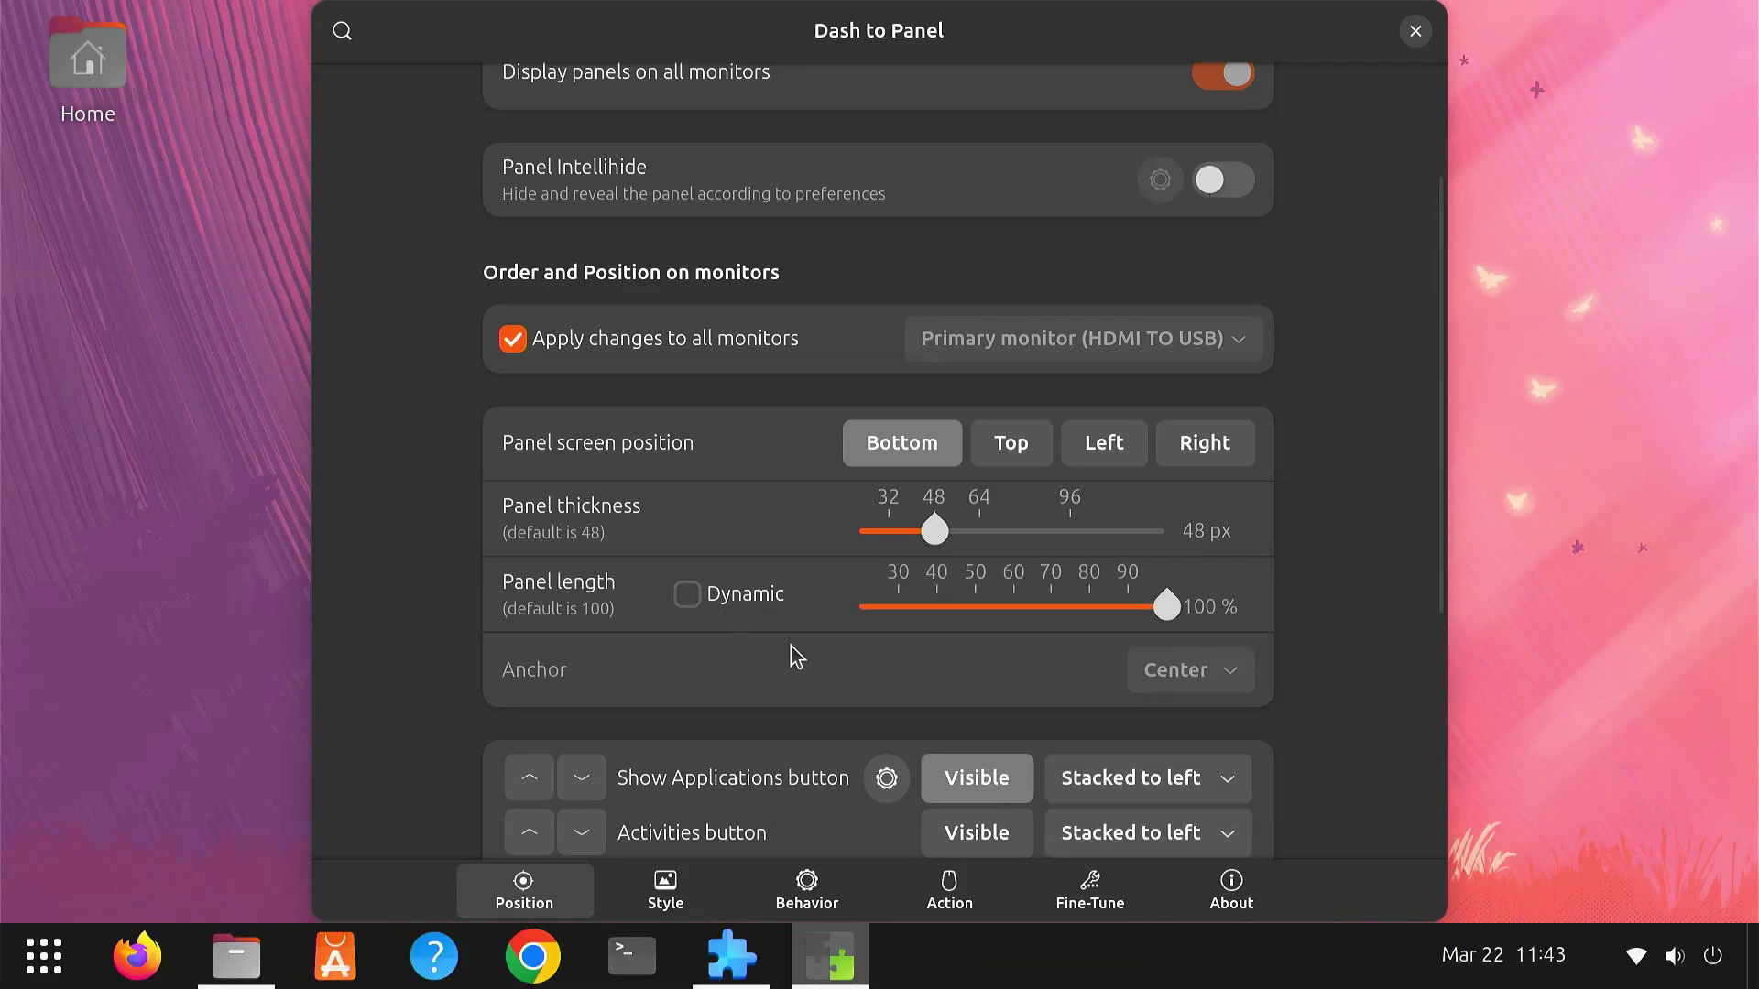
pyautogui.scroll(-5, 815, 660)
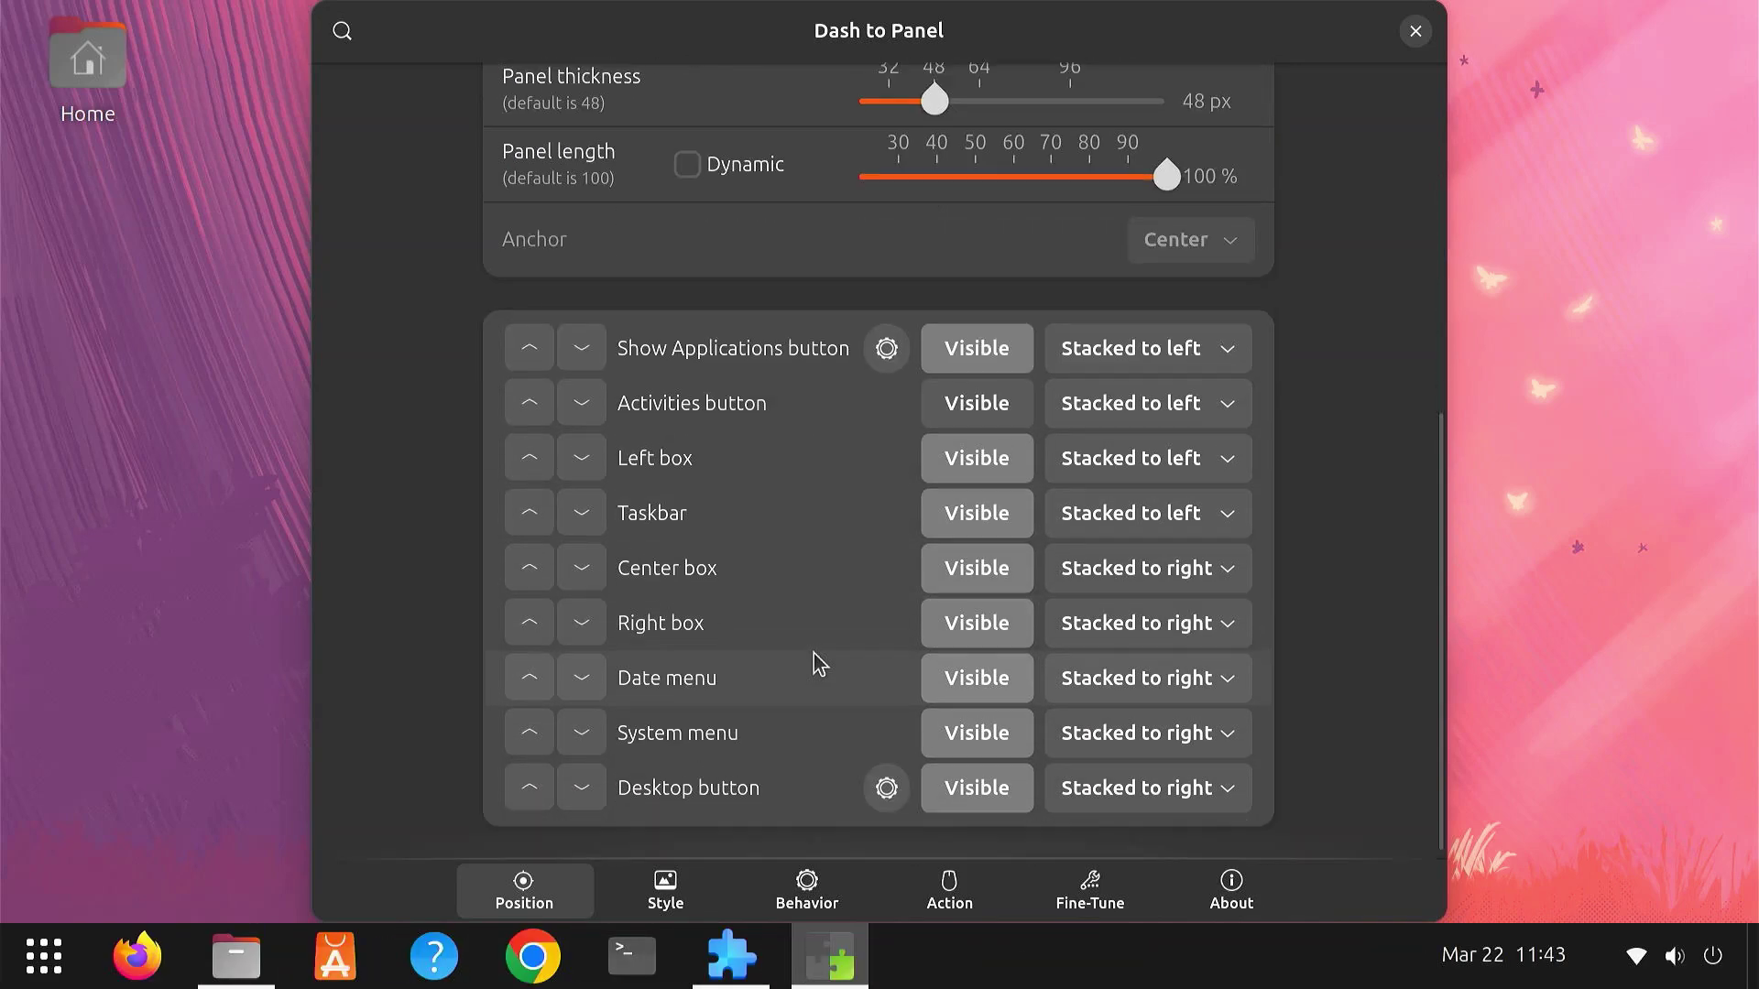
pyautogui.click(995, 365)
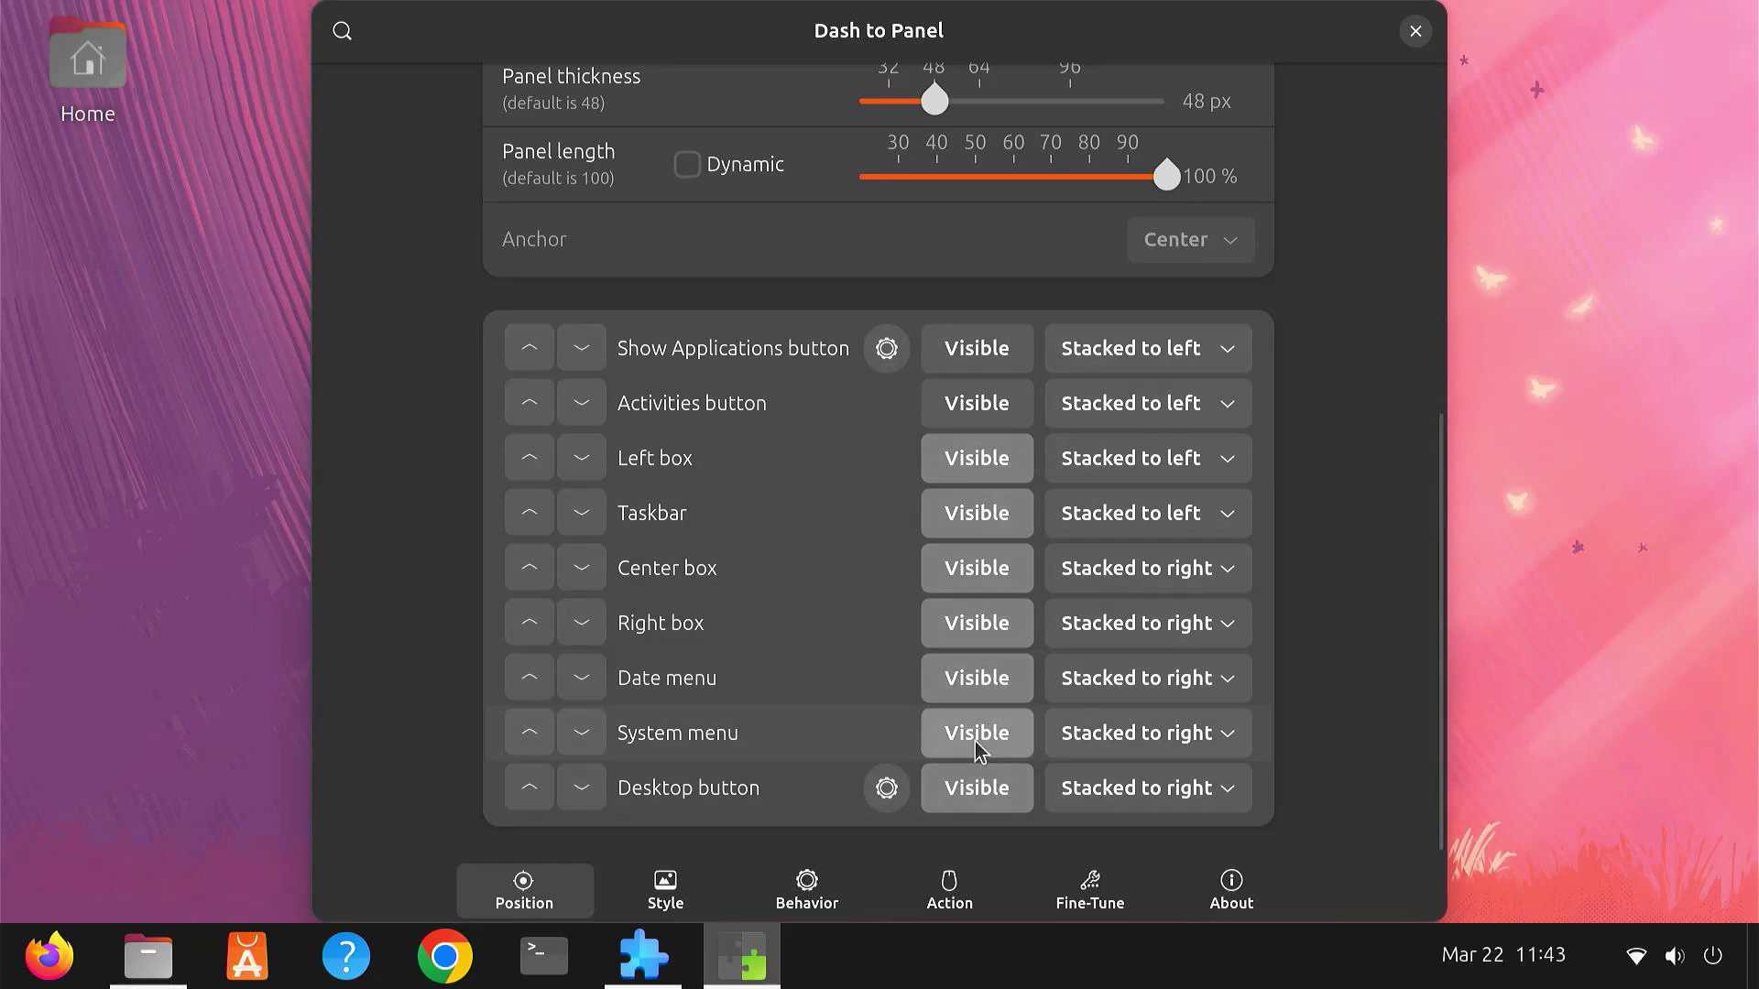
# Enable intellihide, hiding only when windows obstruct the panel, counting all windows.
pyautogui.scroll(5, 1358, 480)
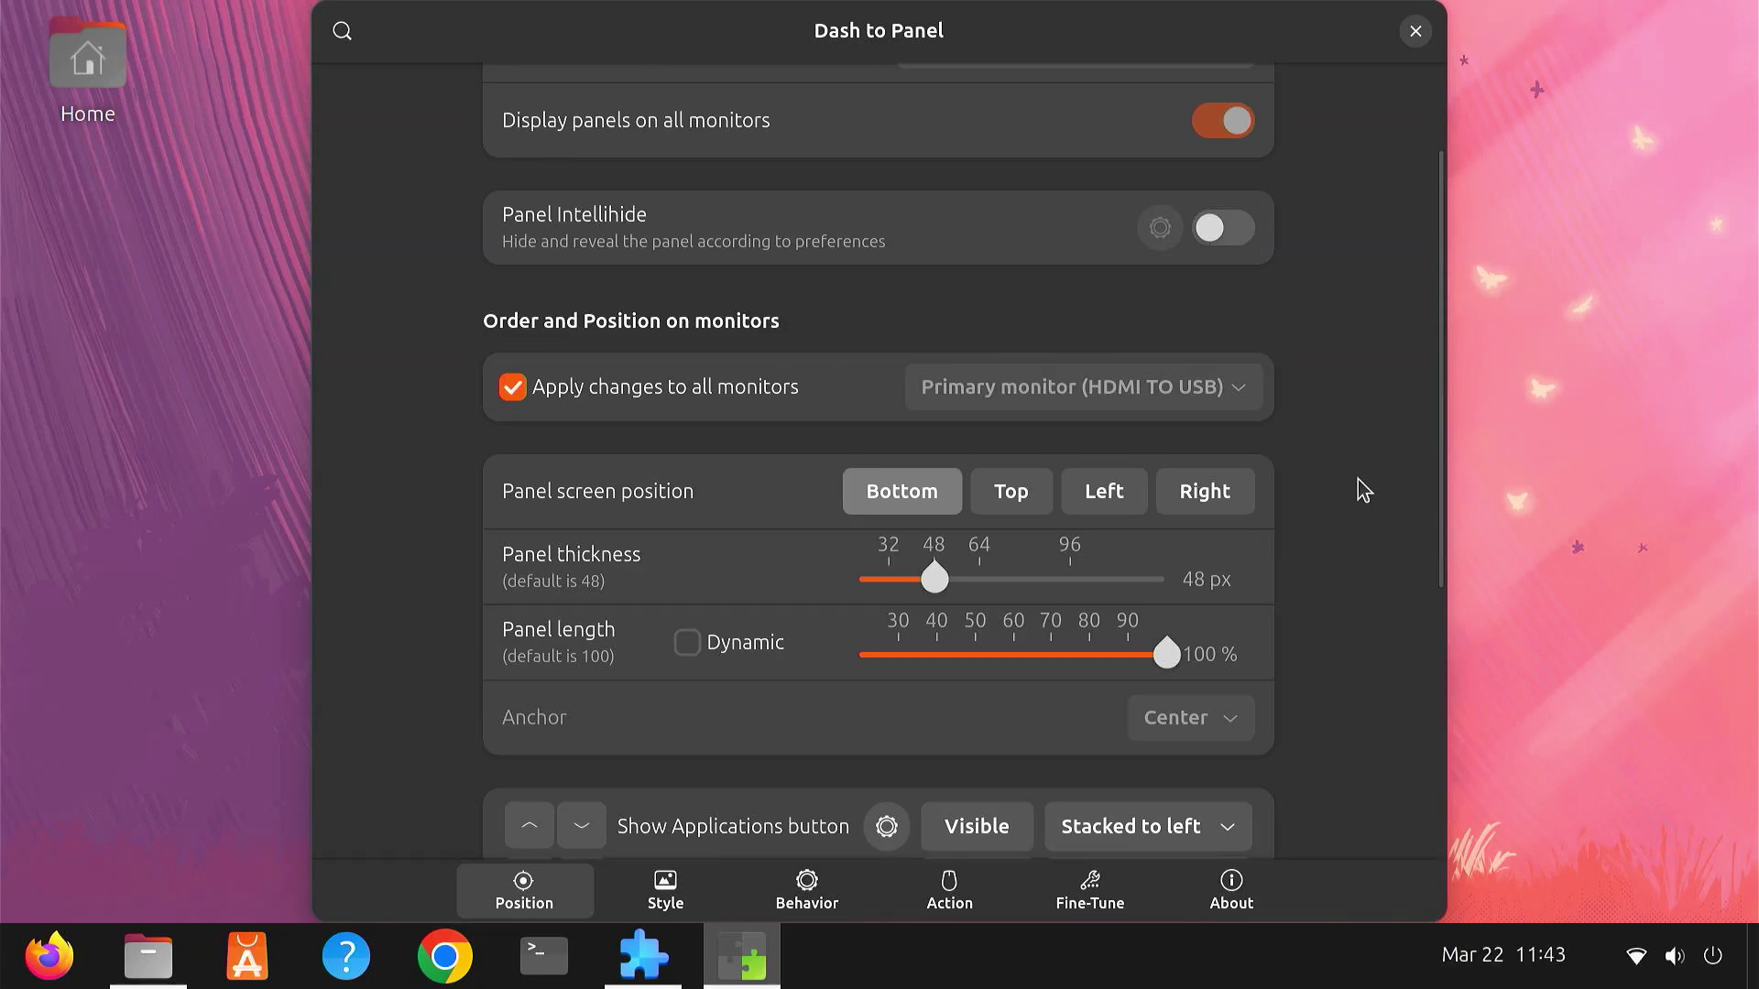
pyautogui.scroll(2, 1357, 490)
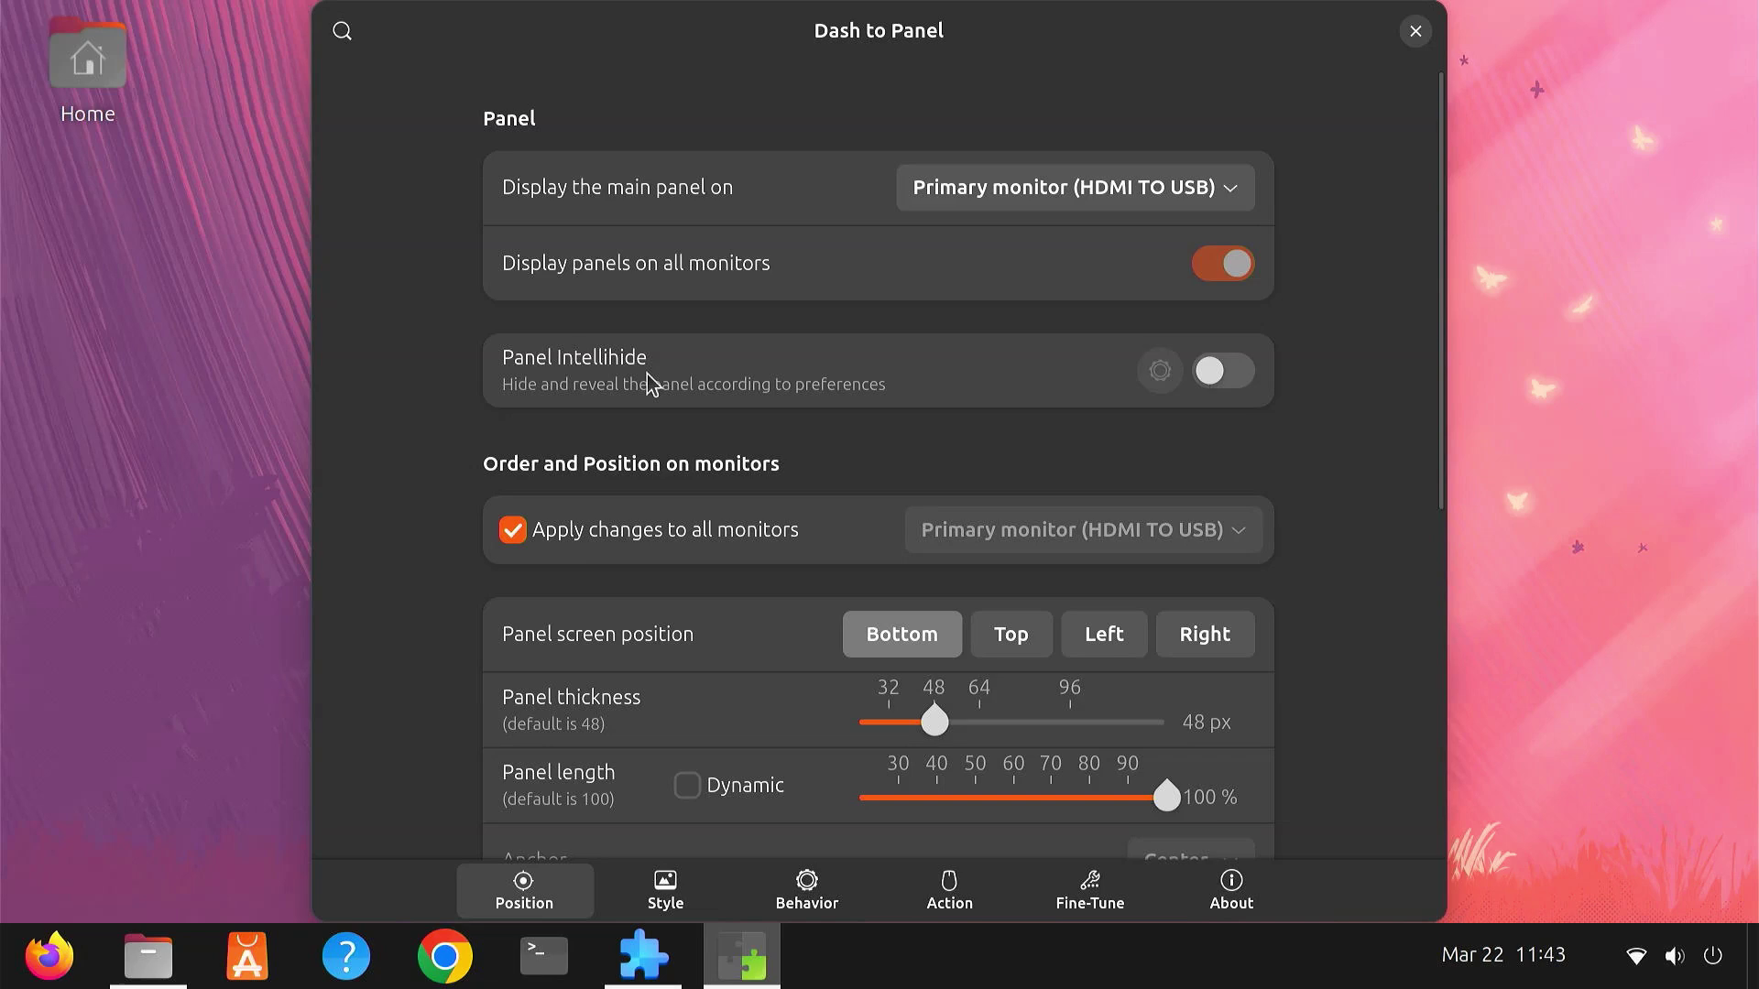
pyautogui.click(1226, 376)
pyautogui.click(1163, 373)
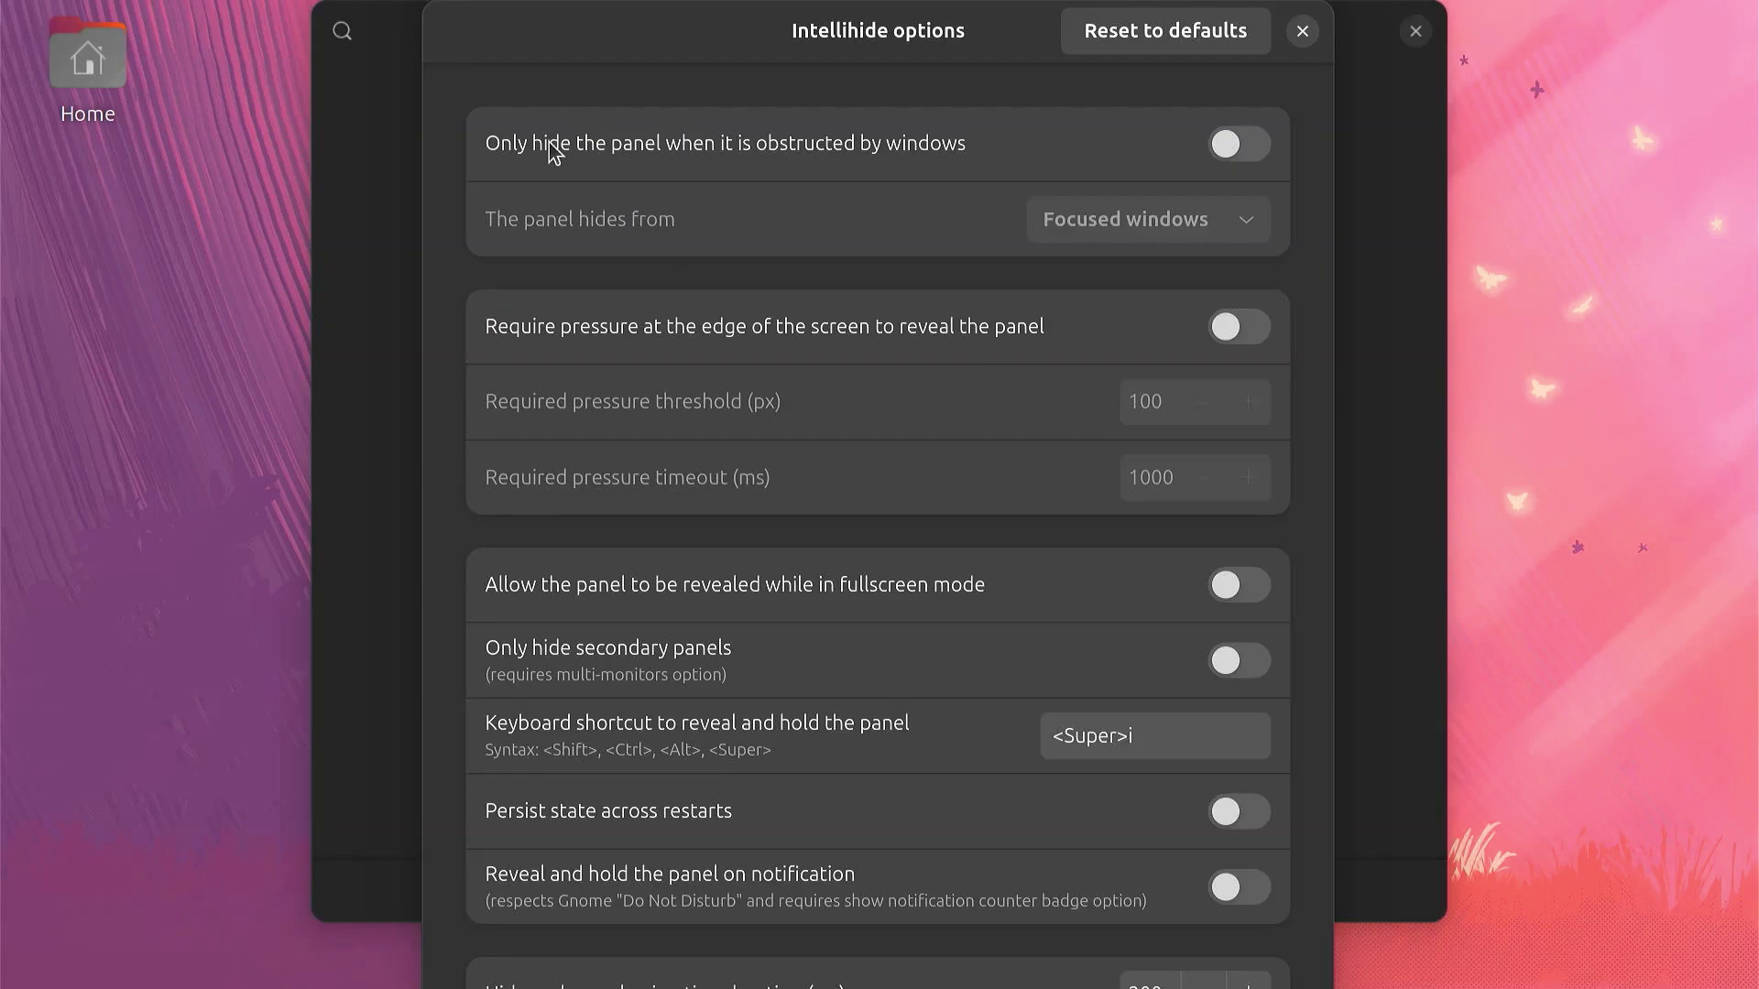
pyautogui.click(1235, 147)
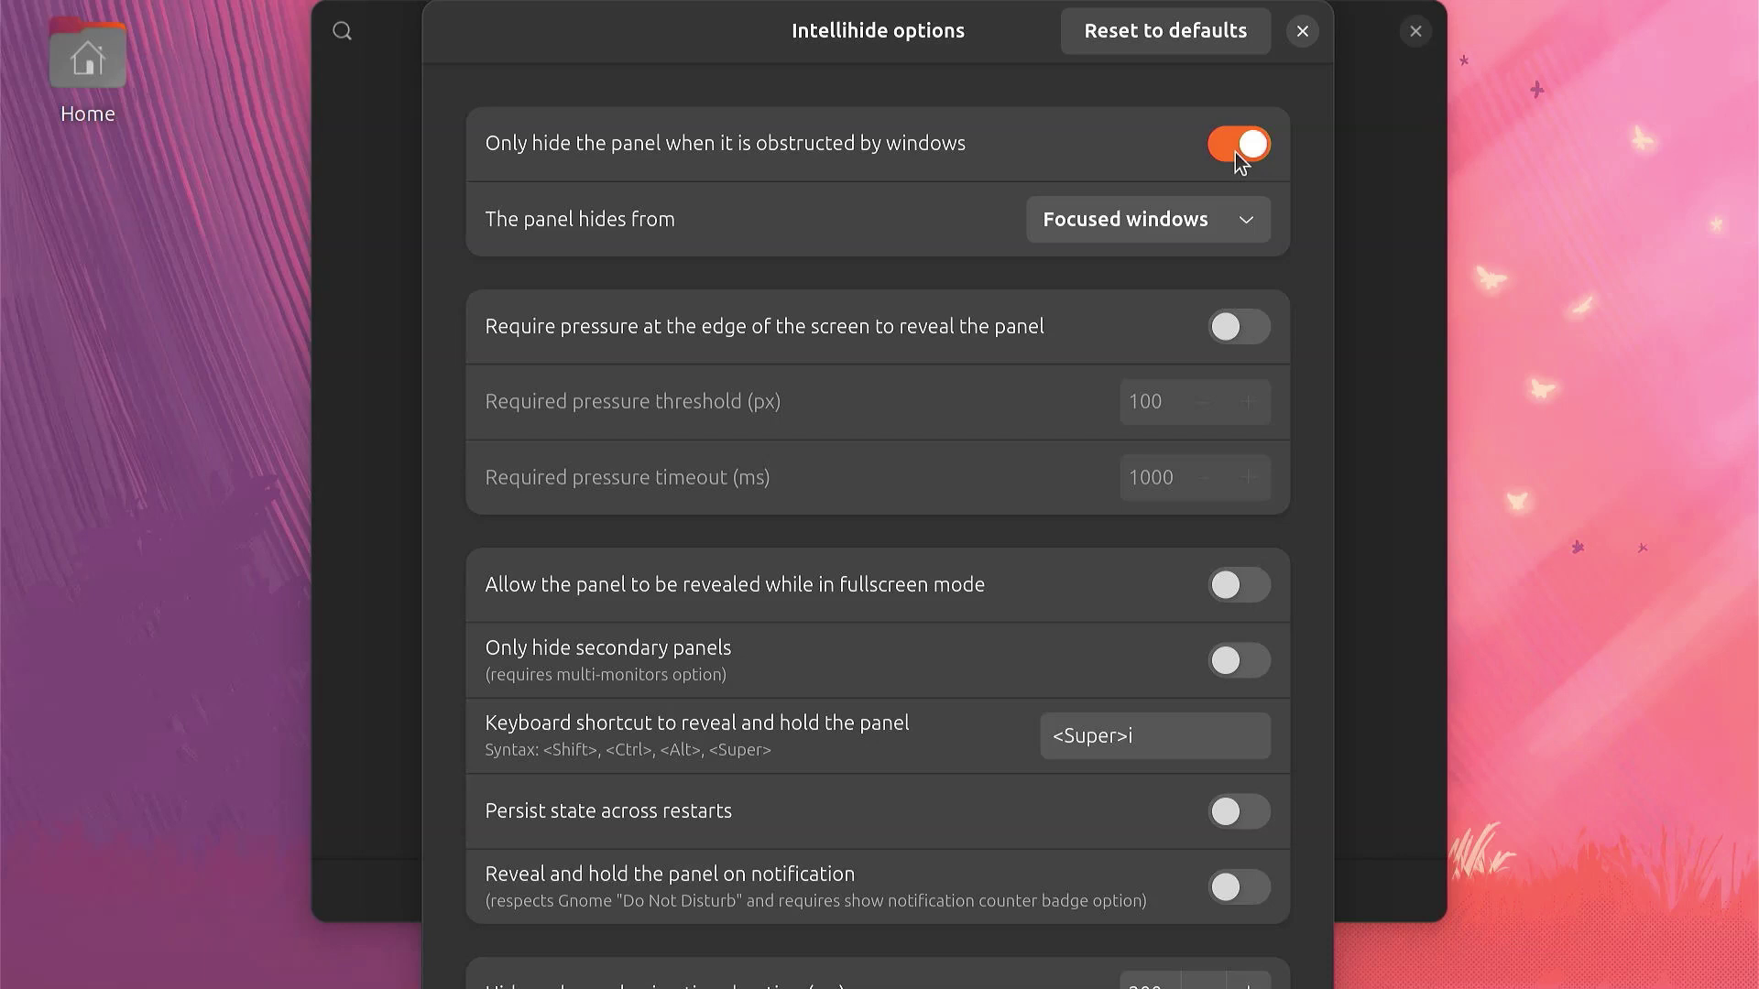
pyautogui.click(1218, 220)
pyautogui.click(1185, 284)
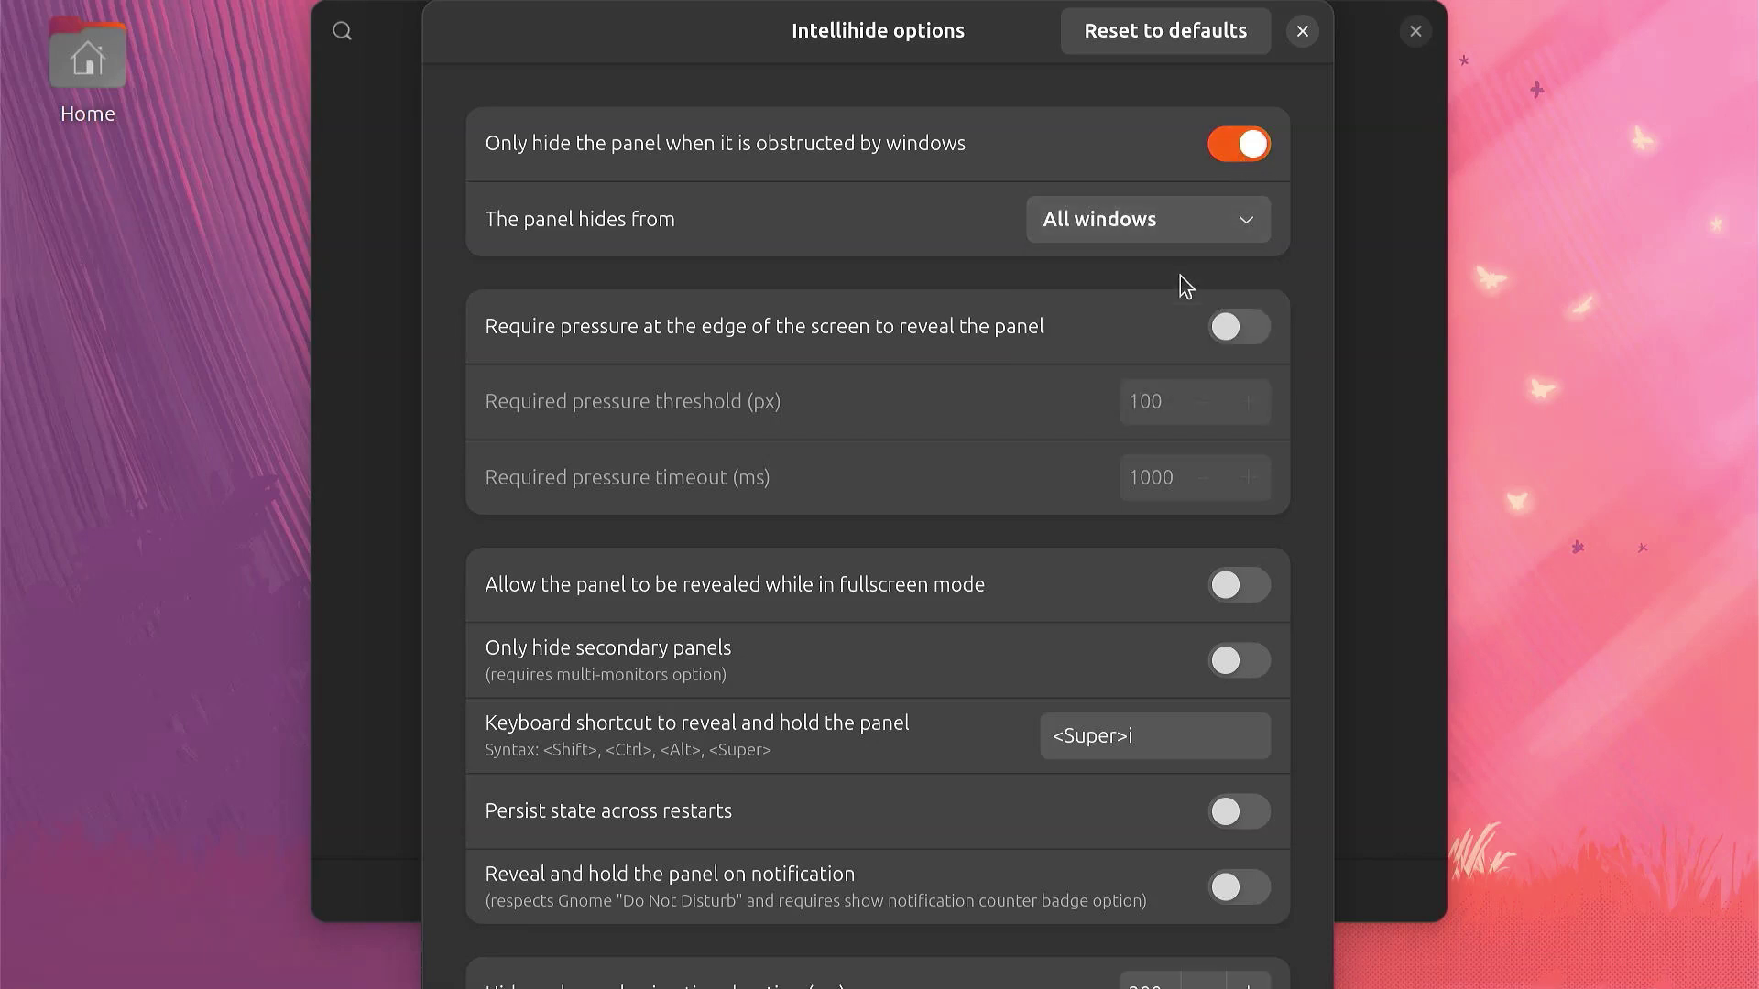
pyautogui.click(1302, 35)
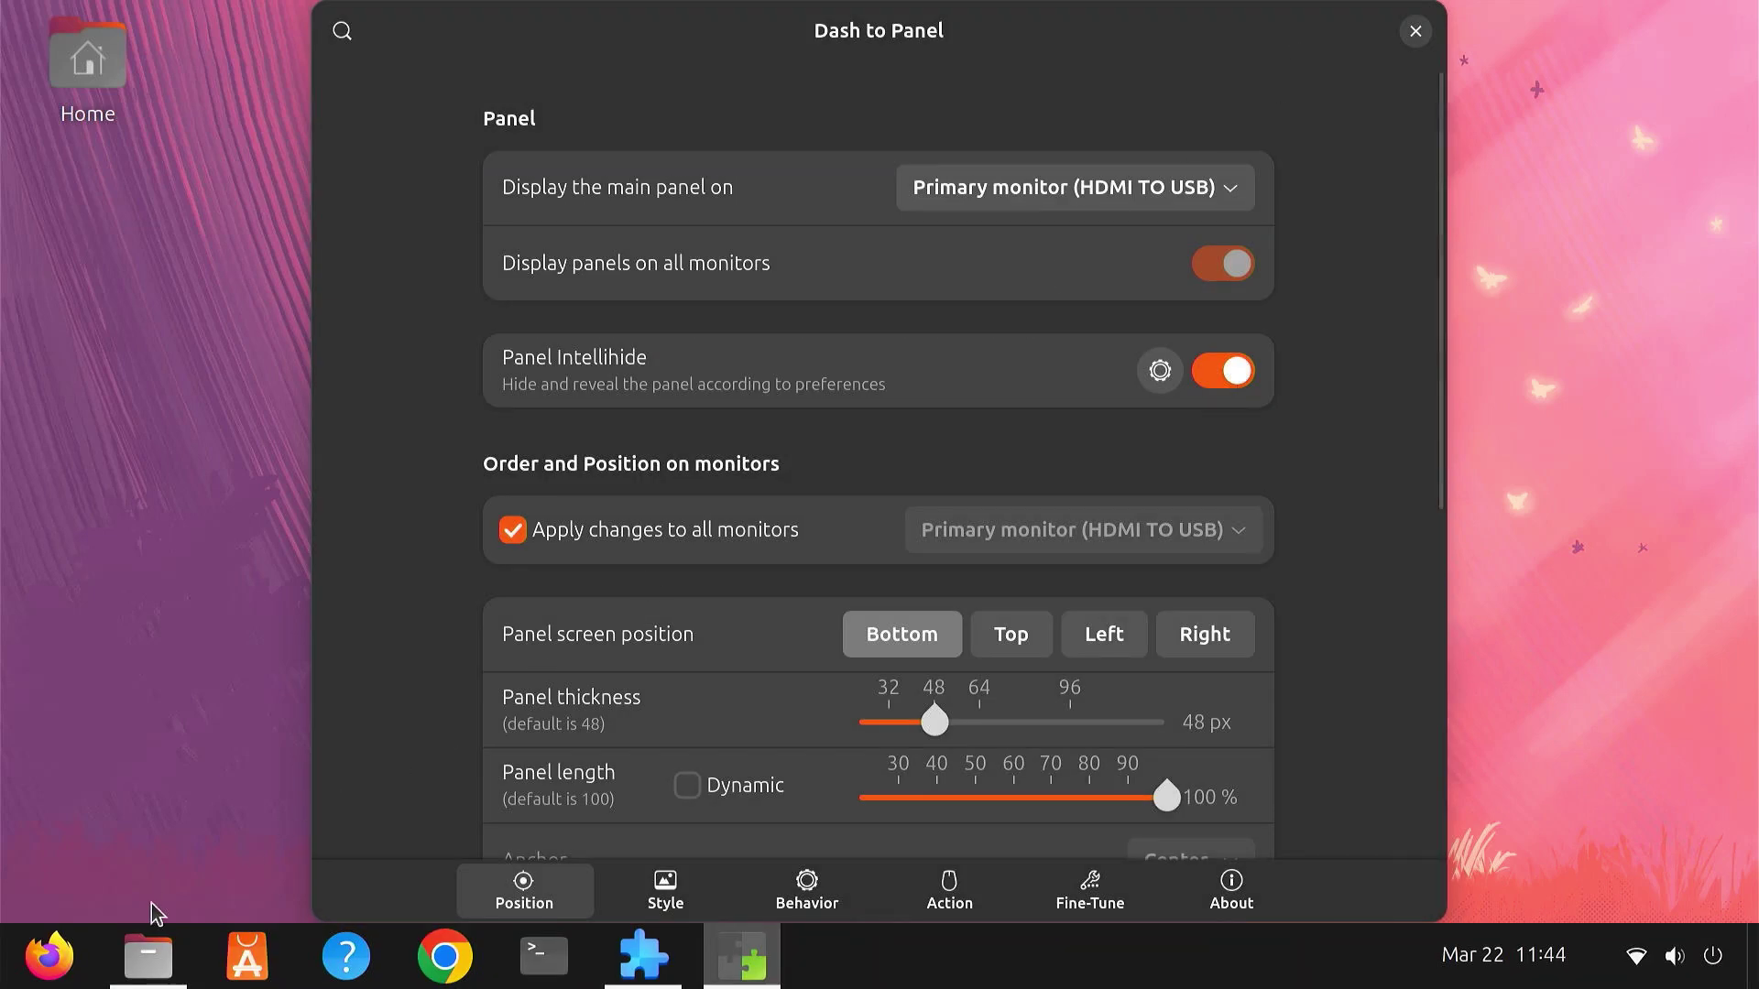
# Open and close Files at Downloads, then turn intellihide back off and close the settings.
pyautogui.click(149, 957)
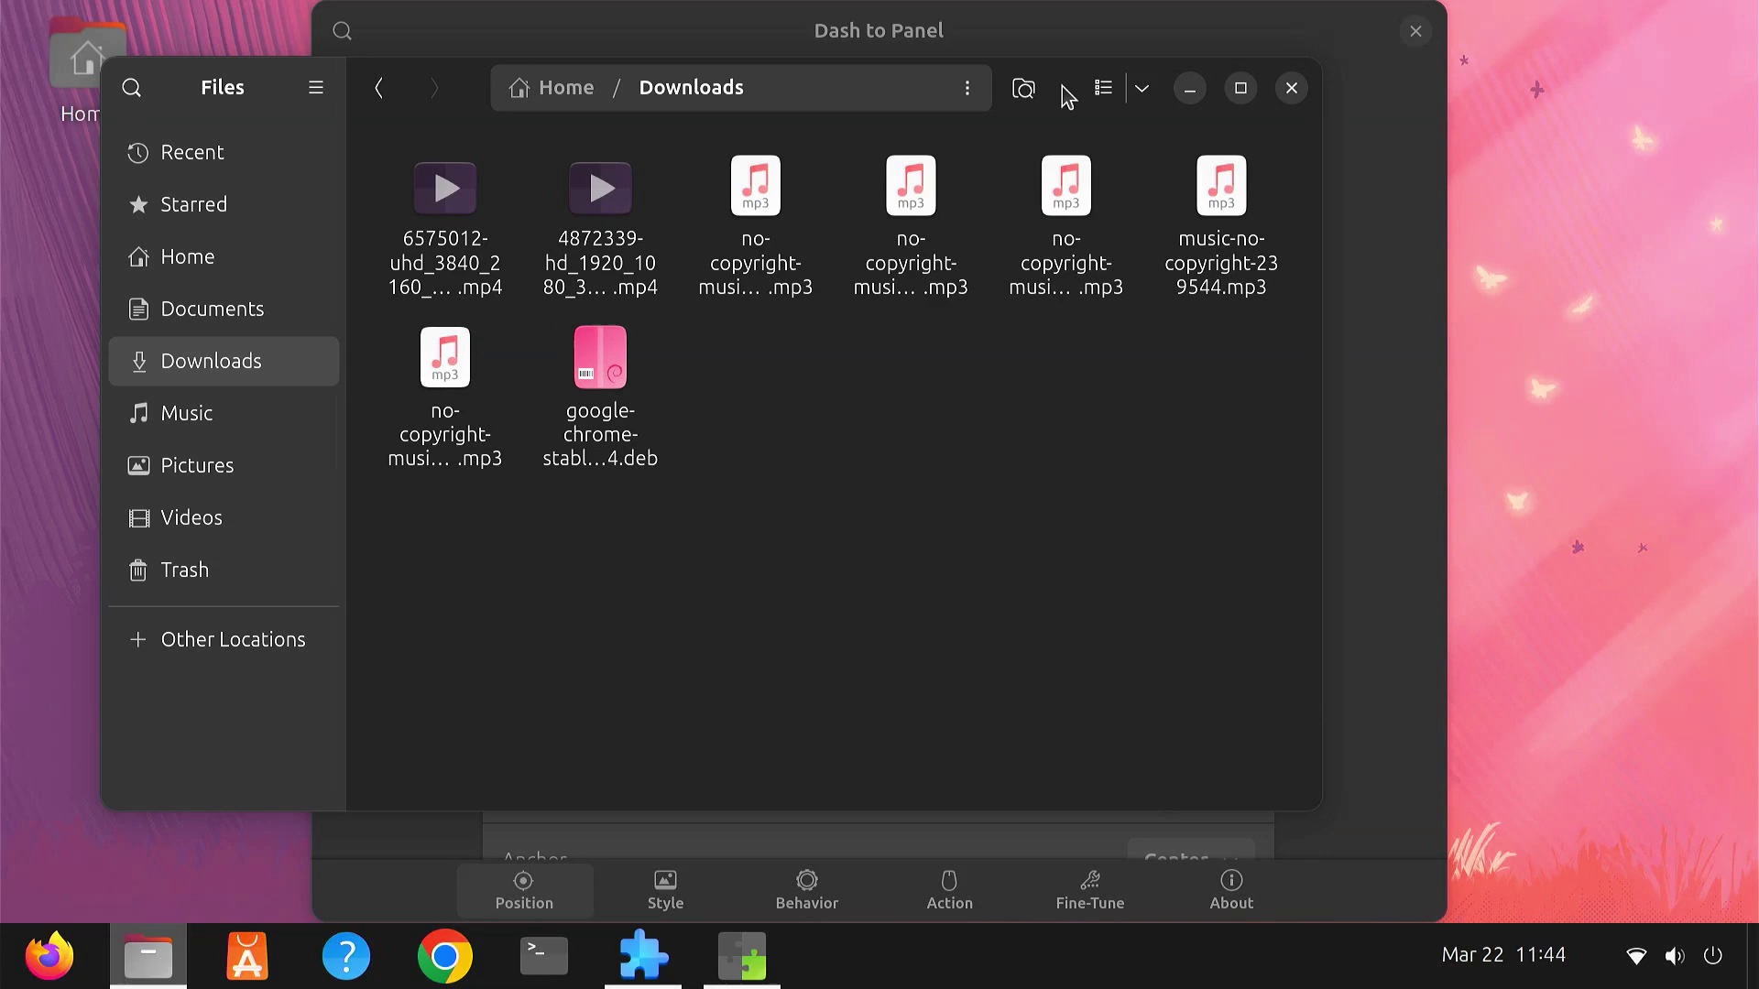
pyautogui.moveTo(1060, 83); pyautogui.dragTo(1260, 106)
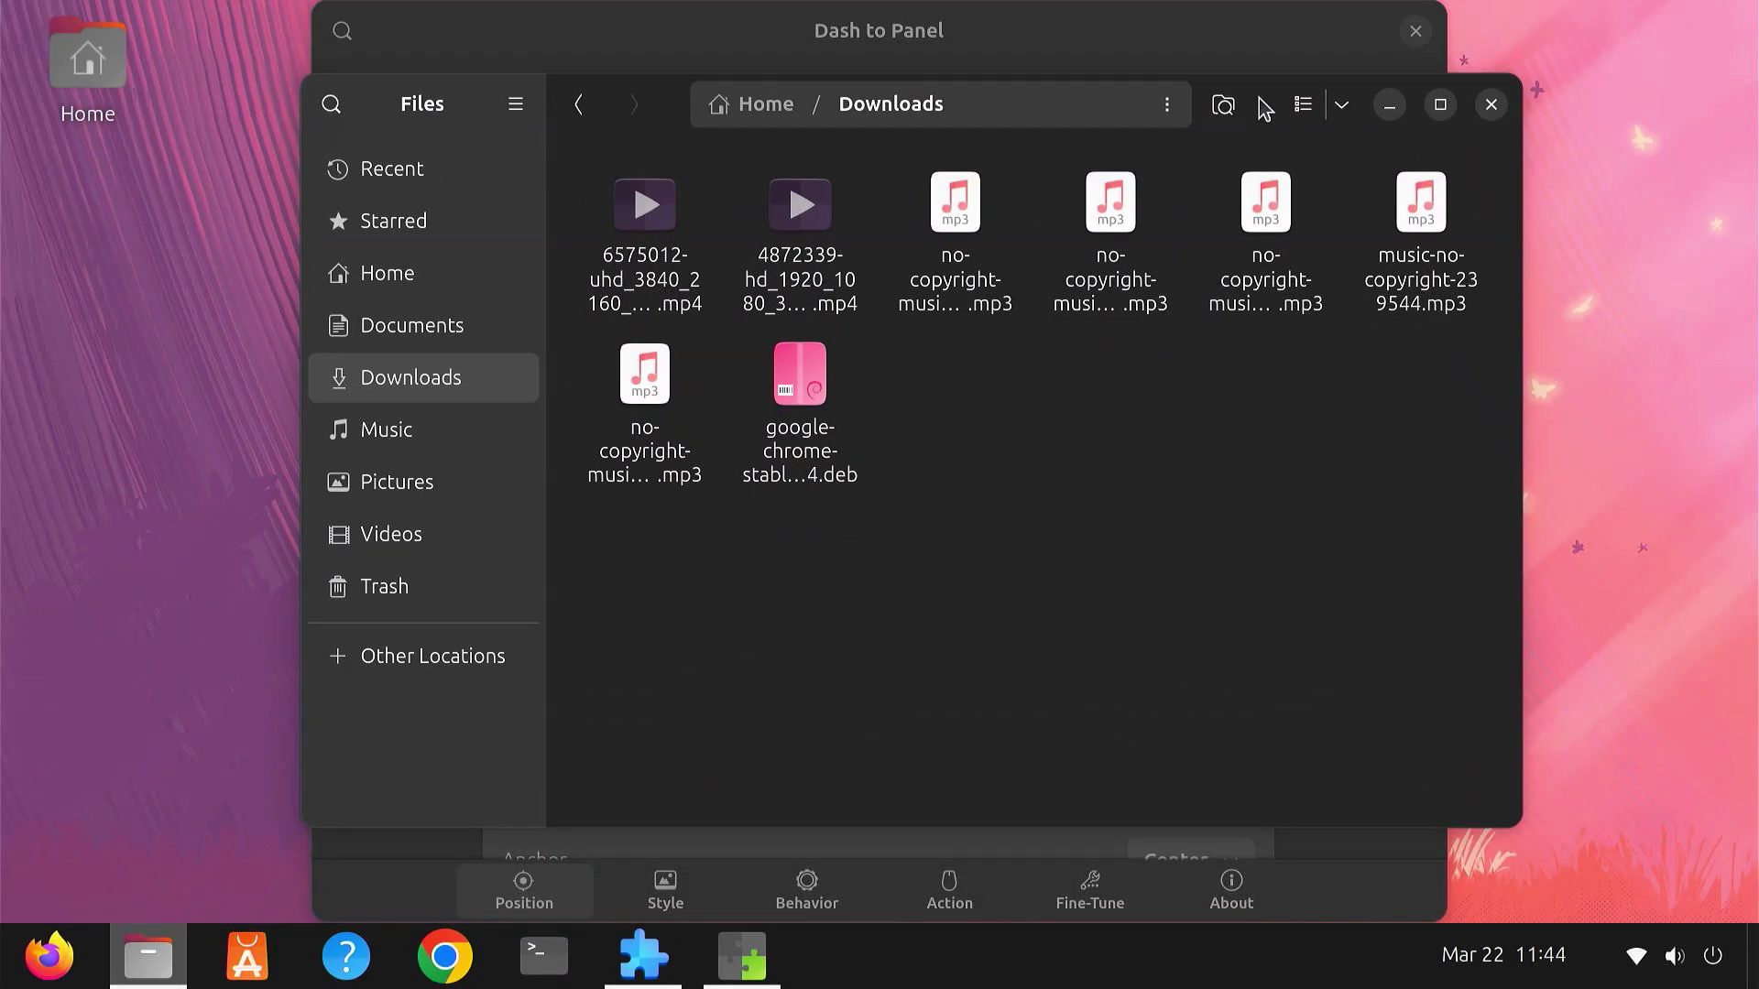
pyautogui.click(1504, 104)
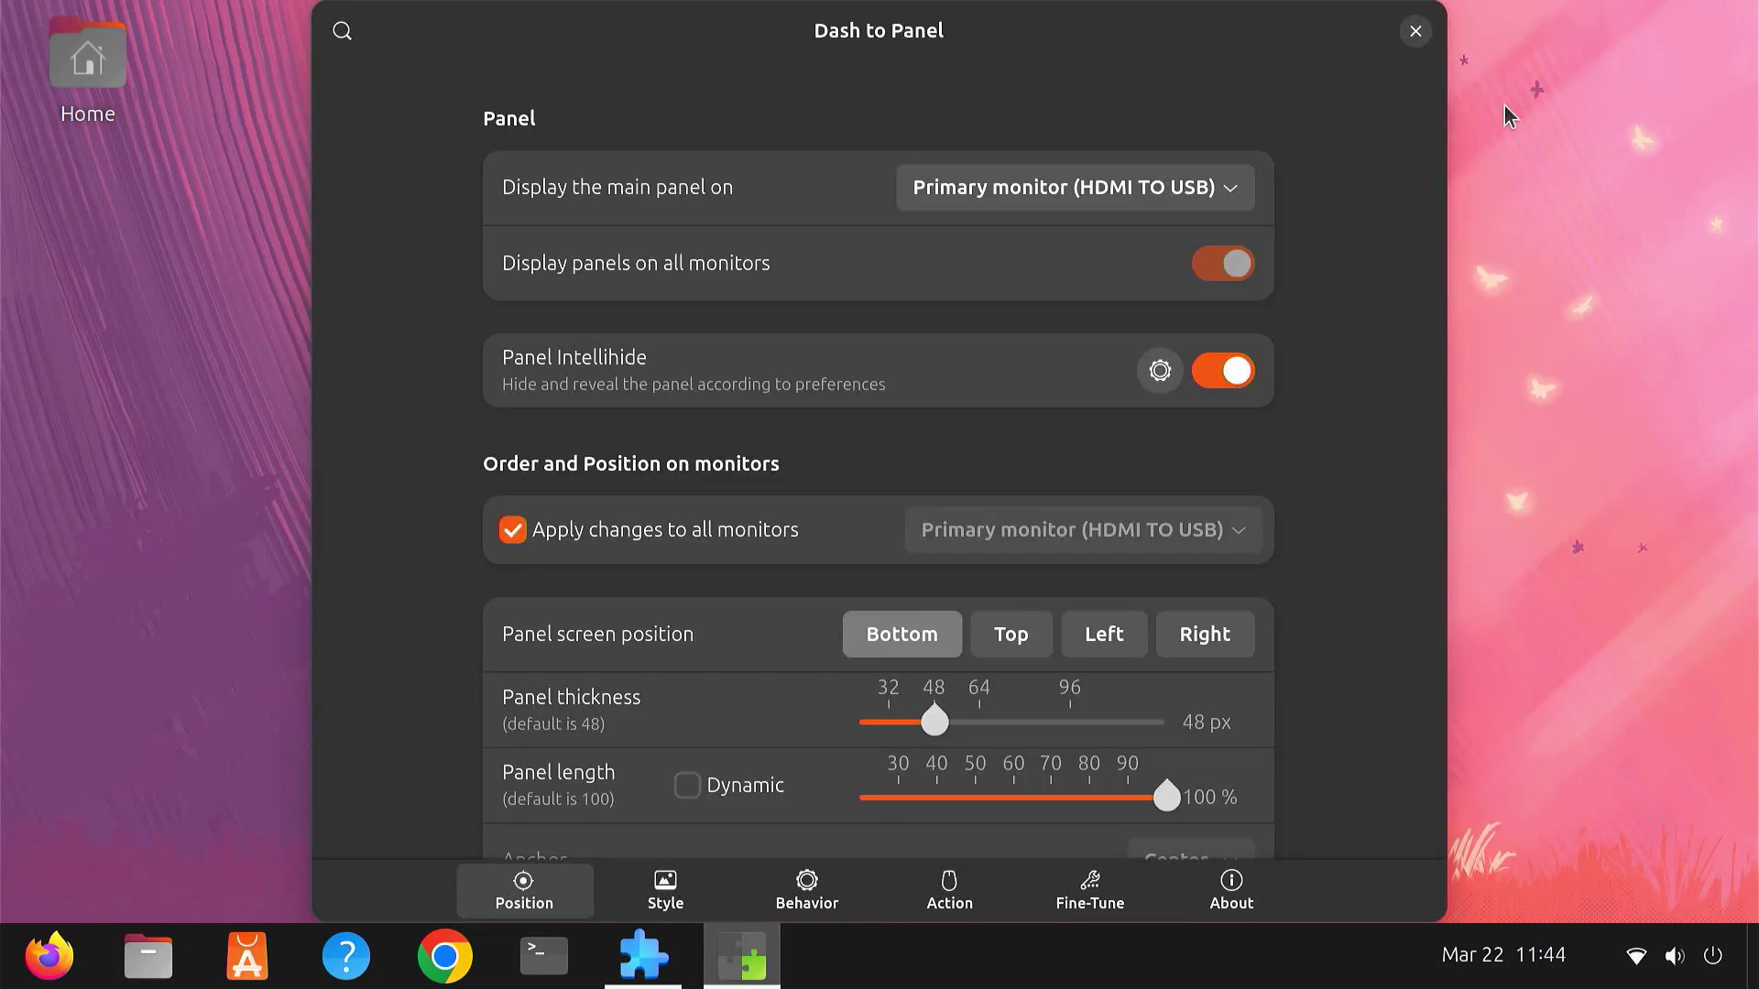
pyautogui.click(1236, 371)
pyautogui.click(1411, 37)
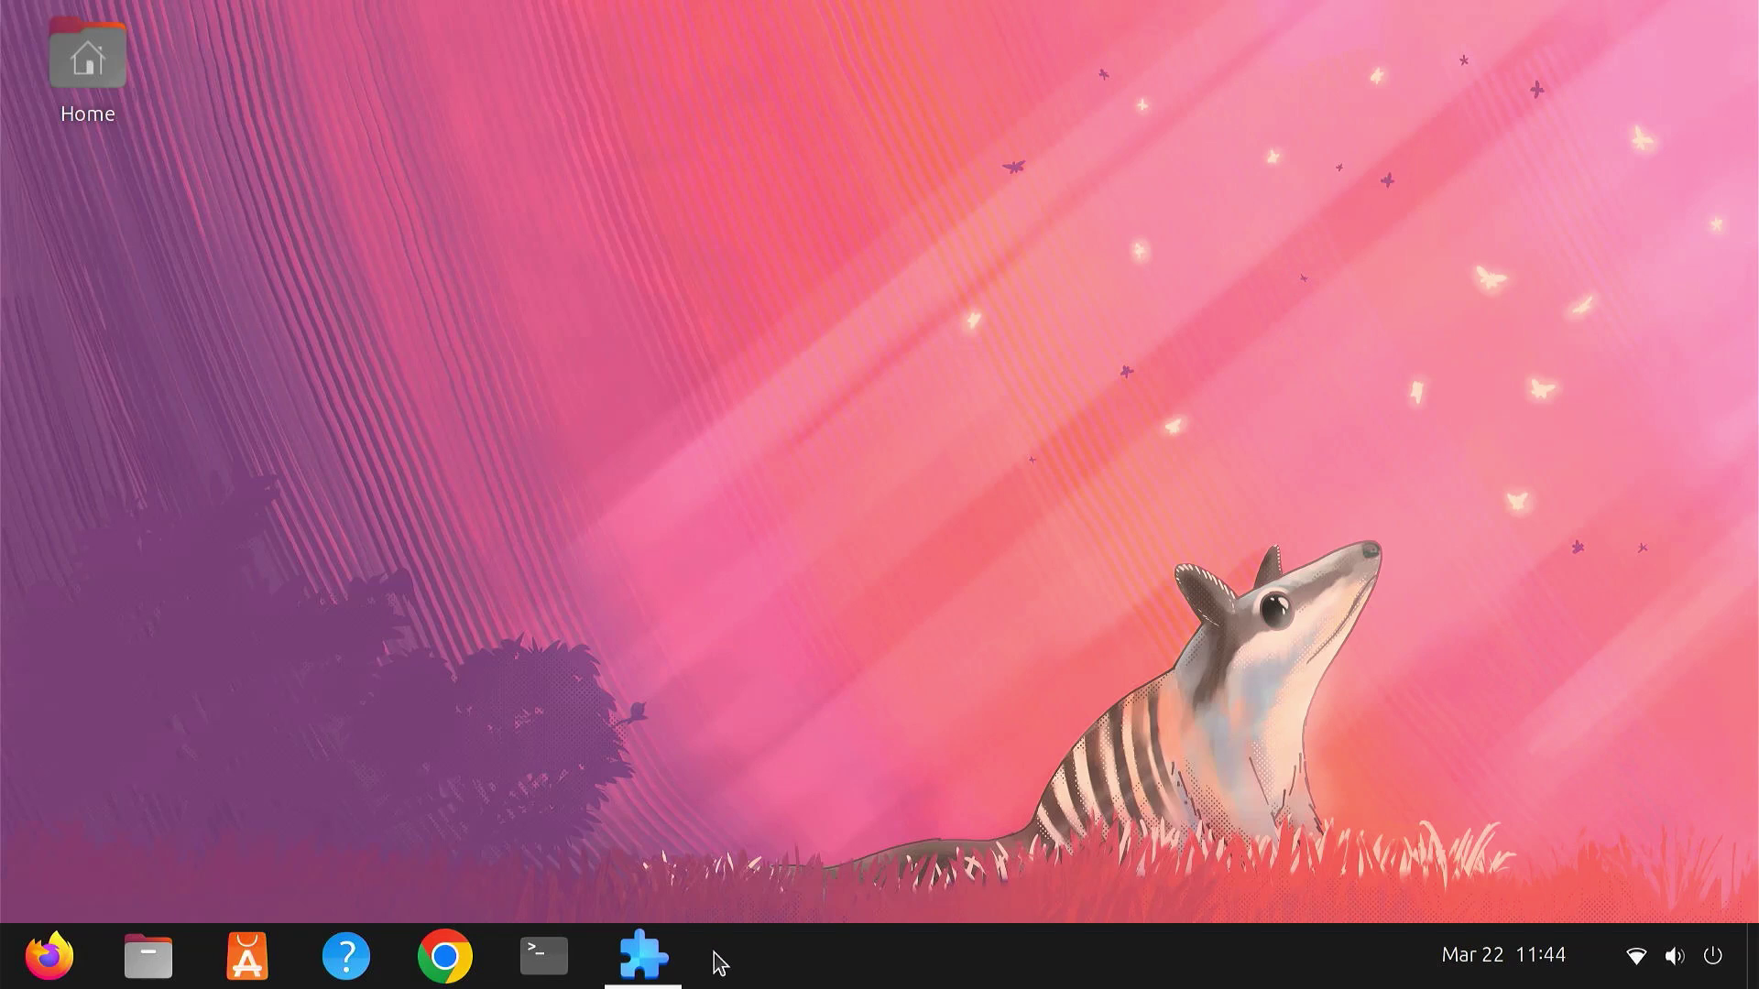
# Search for 'arc menu', install ArcMenu, dismiss its notification and minimize Extension Manager.
pyautogui.click(658, 958)
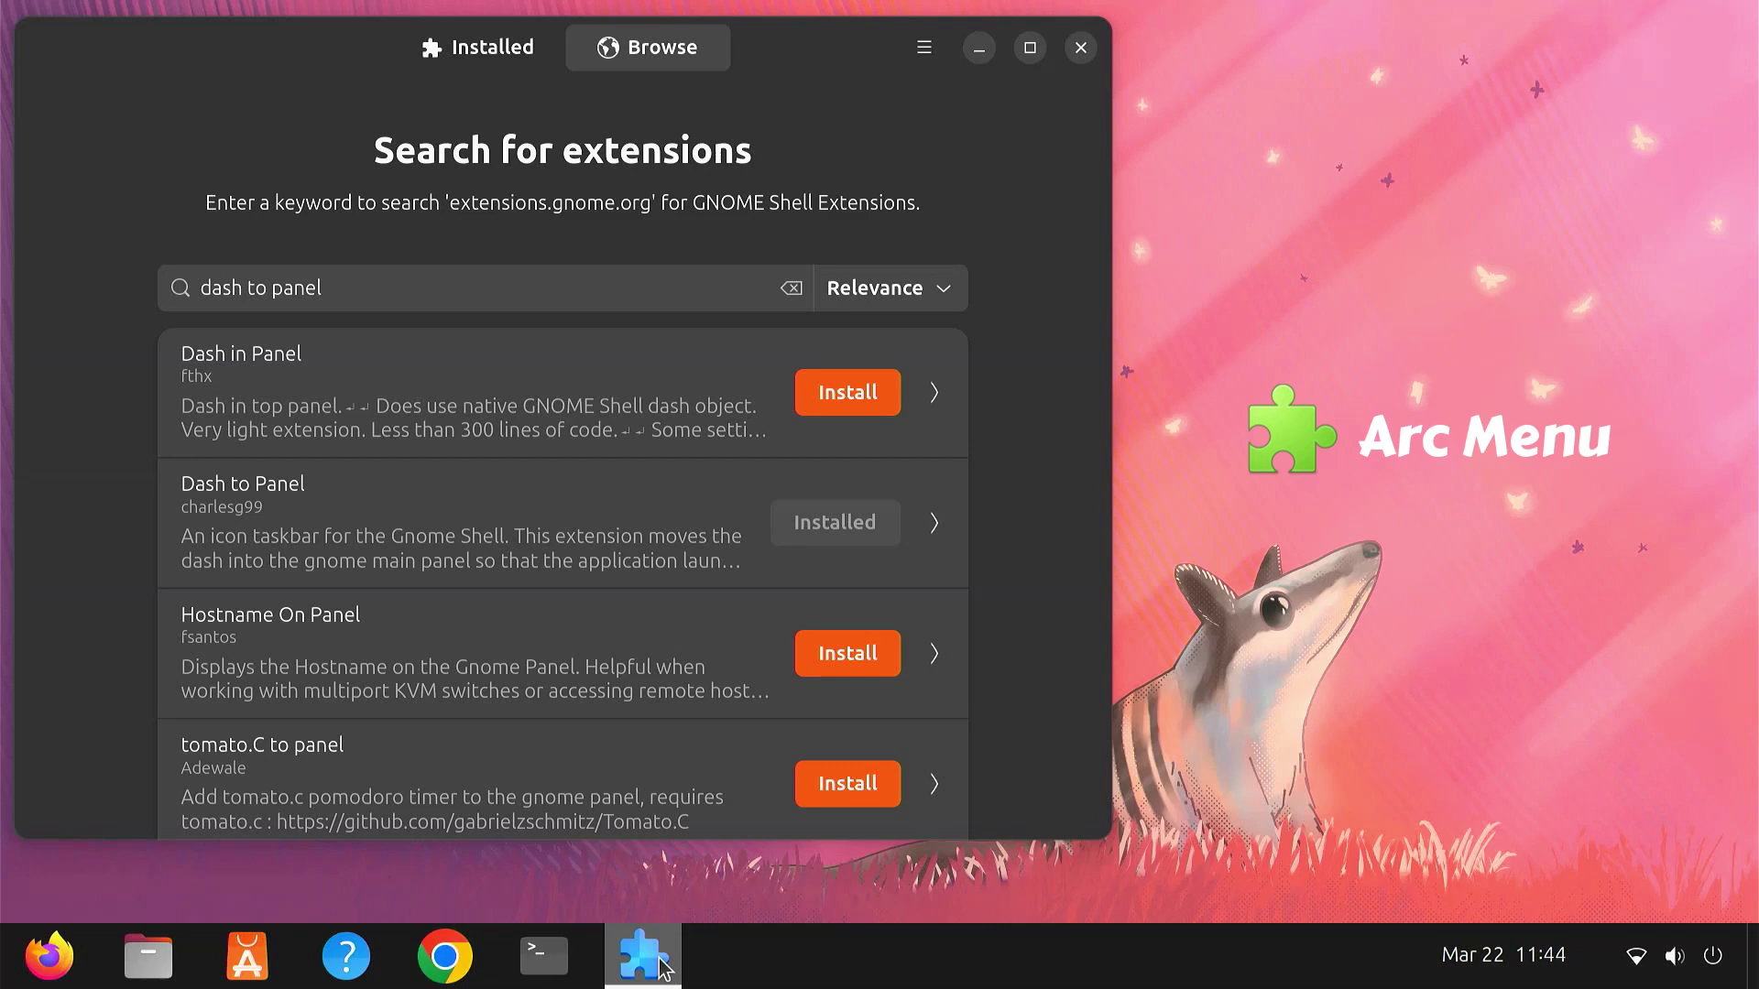
pyautogui.click(346, 284)
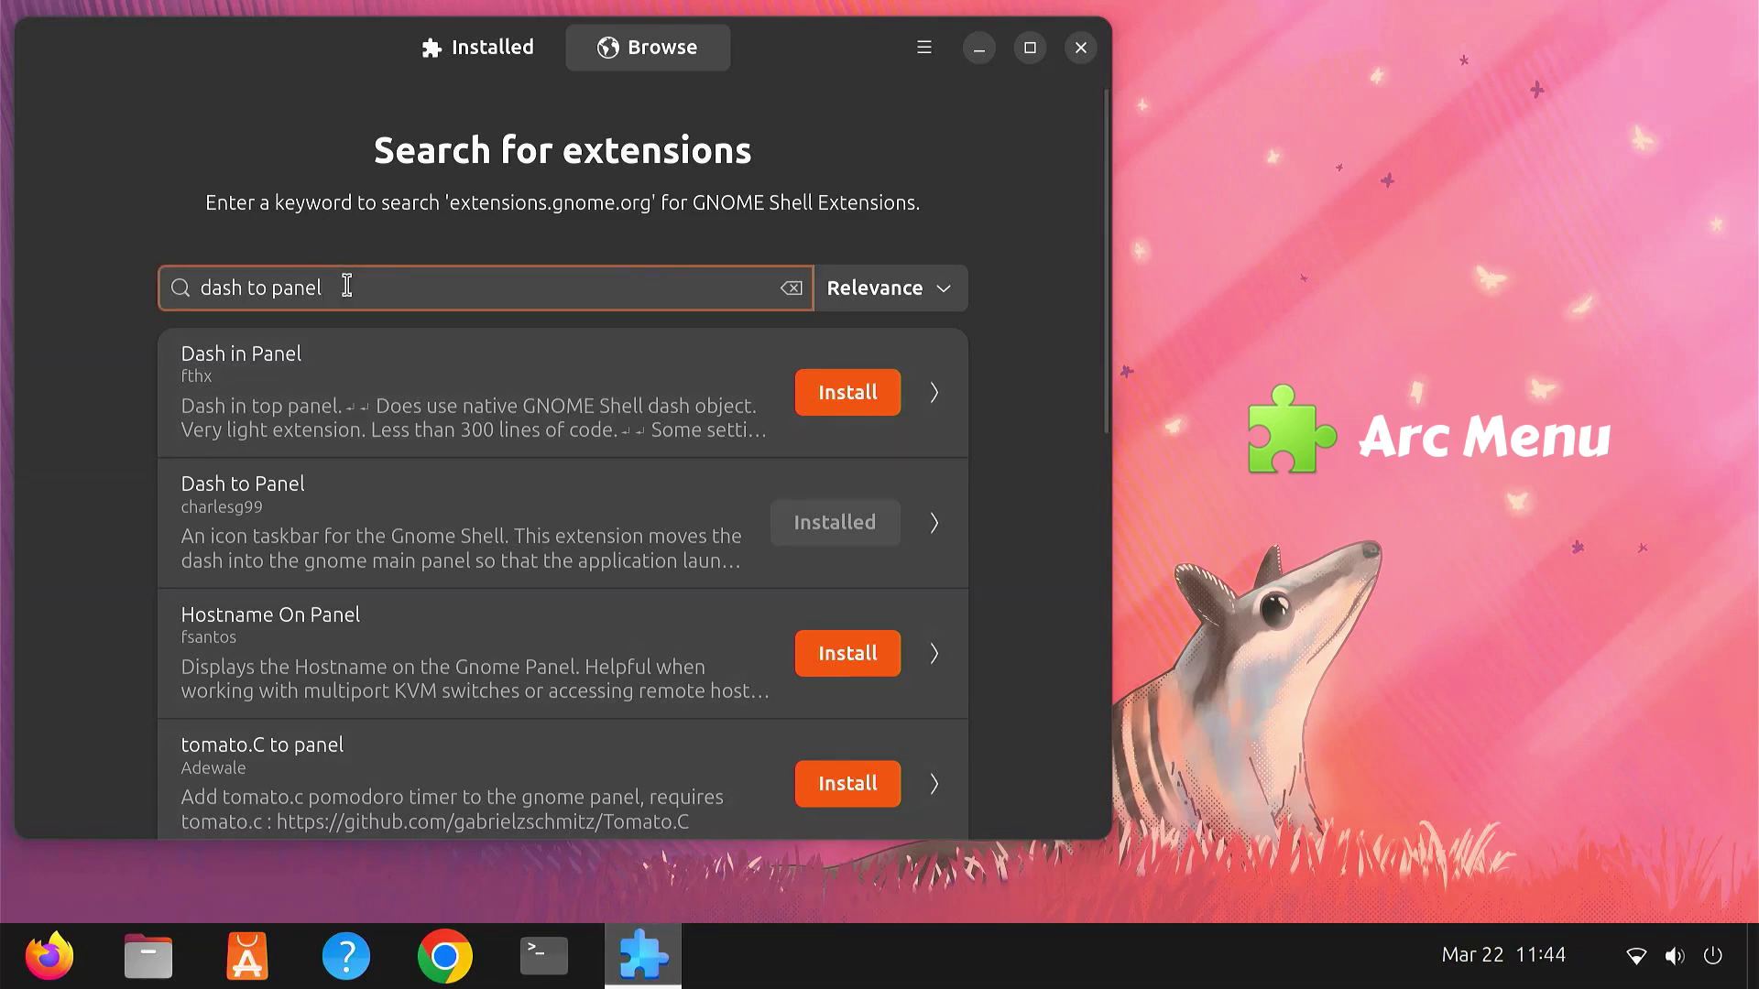
pyautogui.press('BackSpace')
pyautogui.press('BackSpace')
pyautogui.press('BackSpace')
pyautogui.press('BackSpace')
pyautogui.press('BackSpace')
pyautogui.press('BackSpace')
pyautogui.press('BackSpace')
pyautogui.press('BackSpace')
pyautogui.press('BackSpace')
pyautogui.press('BackSpace')
pyautogui.press('BackSpace')
pyautogui.press('BackSpace')
pyautogui.press('BackSpace')
pyautogui.write('arc menu')
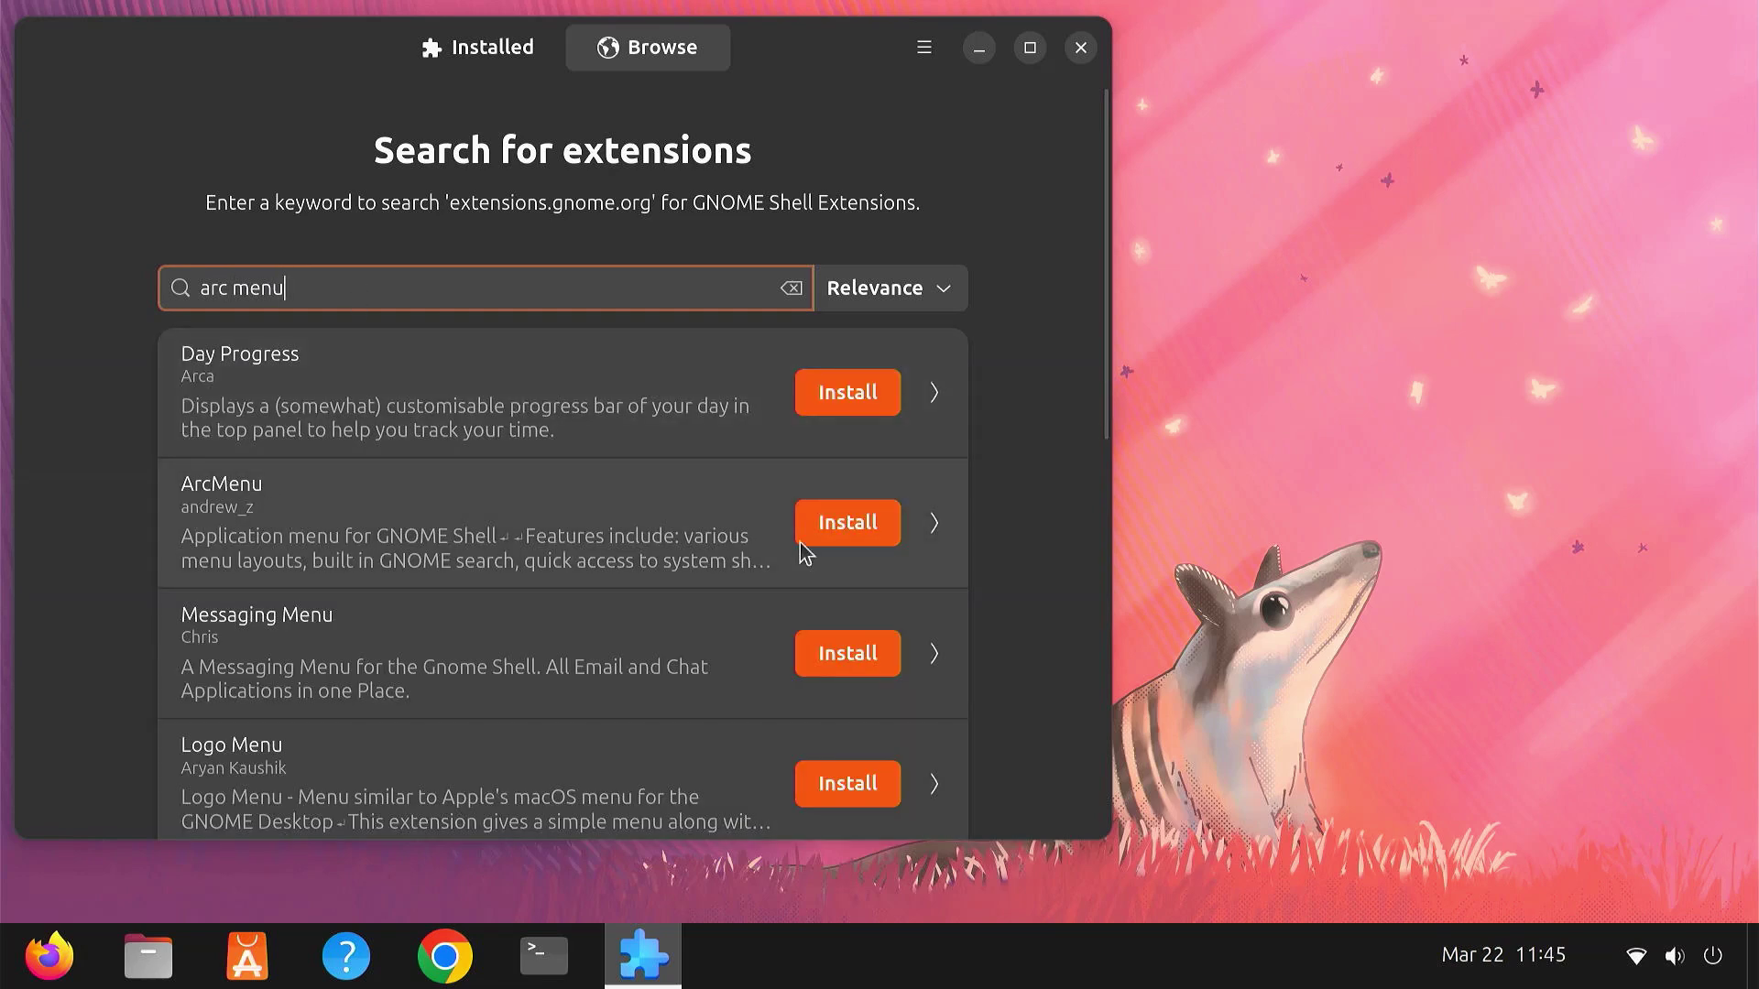
pyautogui.click(854, 535)
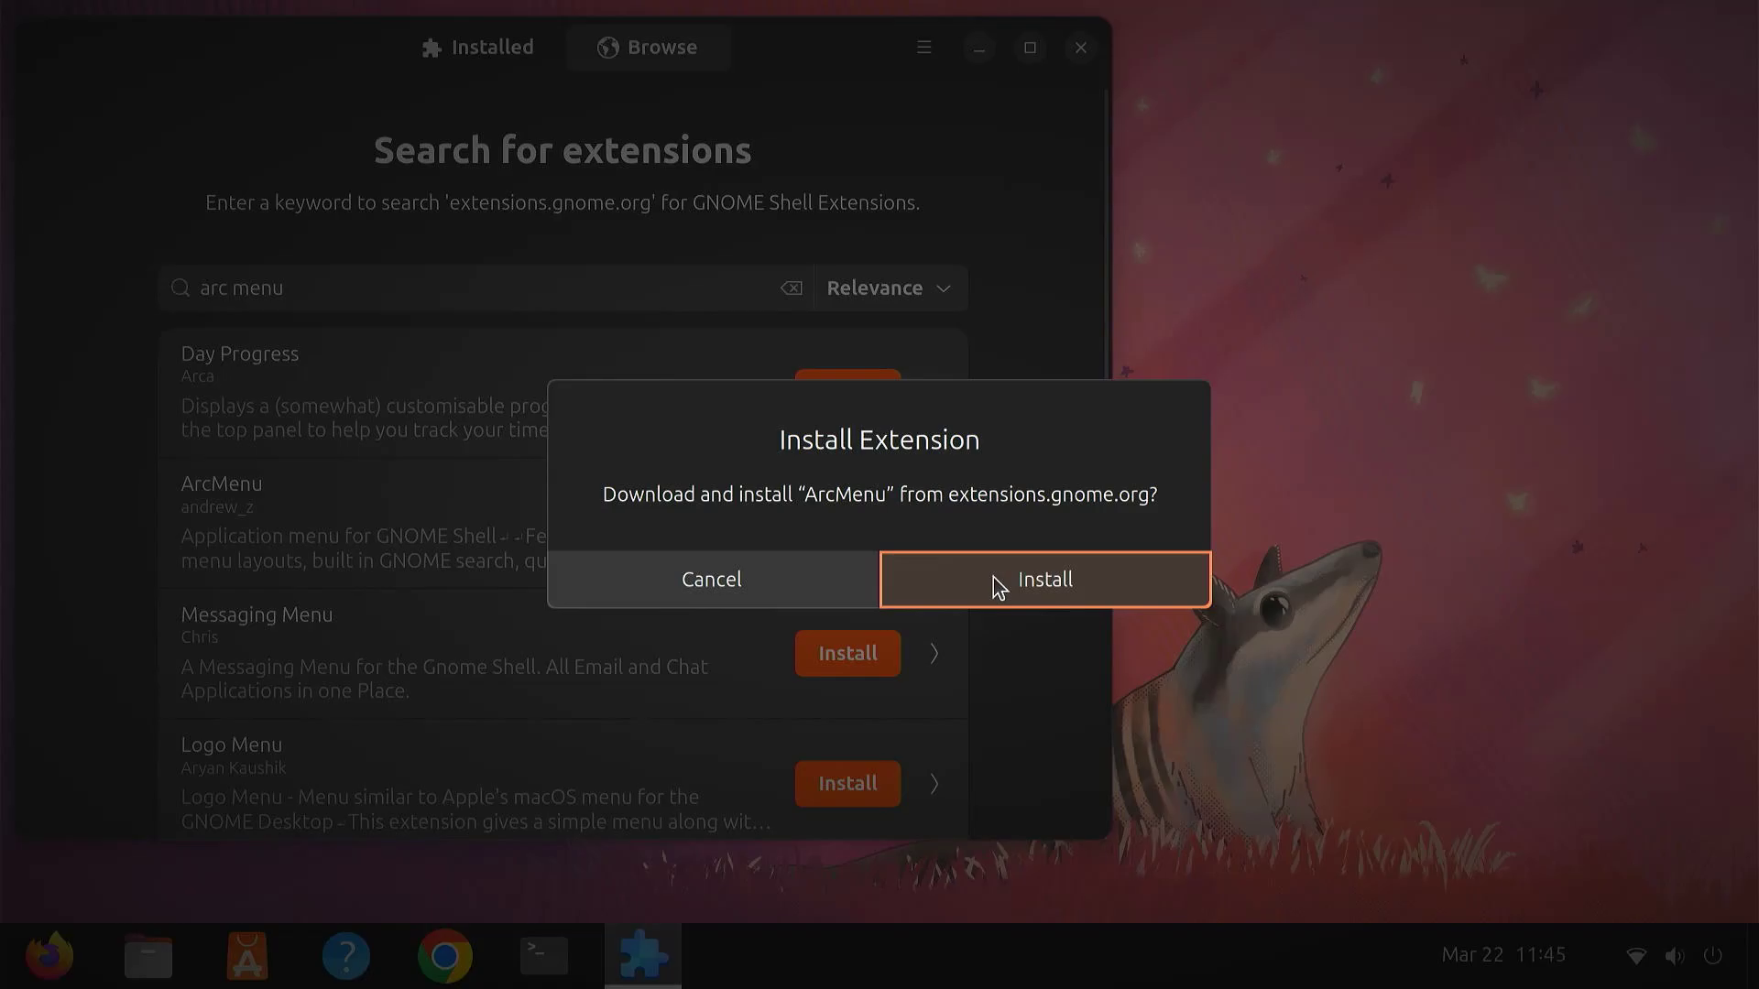
pyautogui.click(1005, 581)
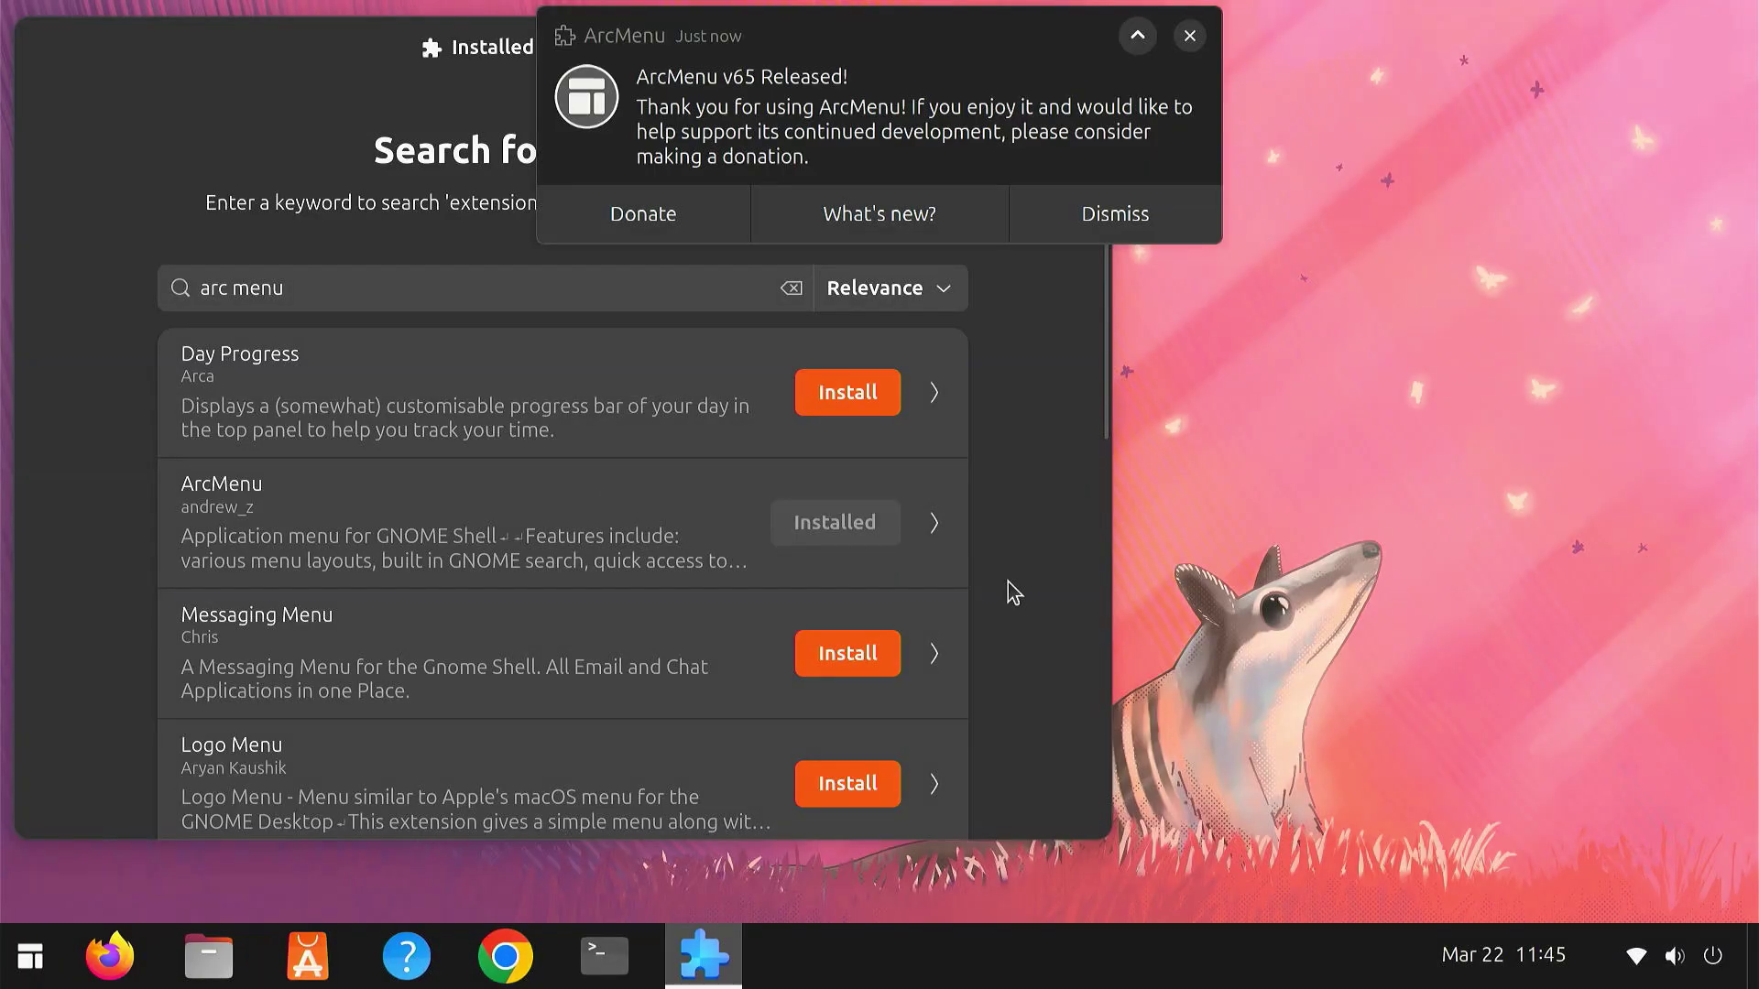
pyautogui.click(1146, 223)
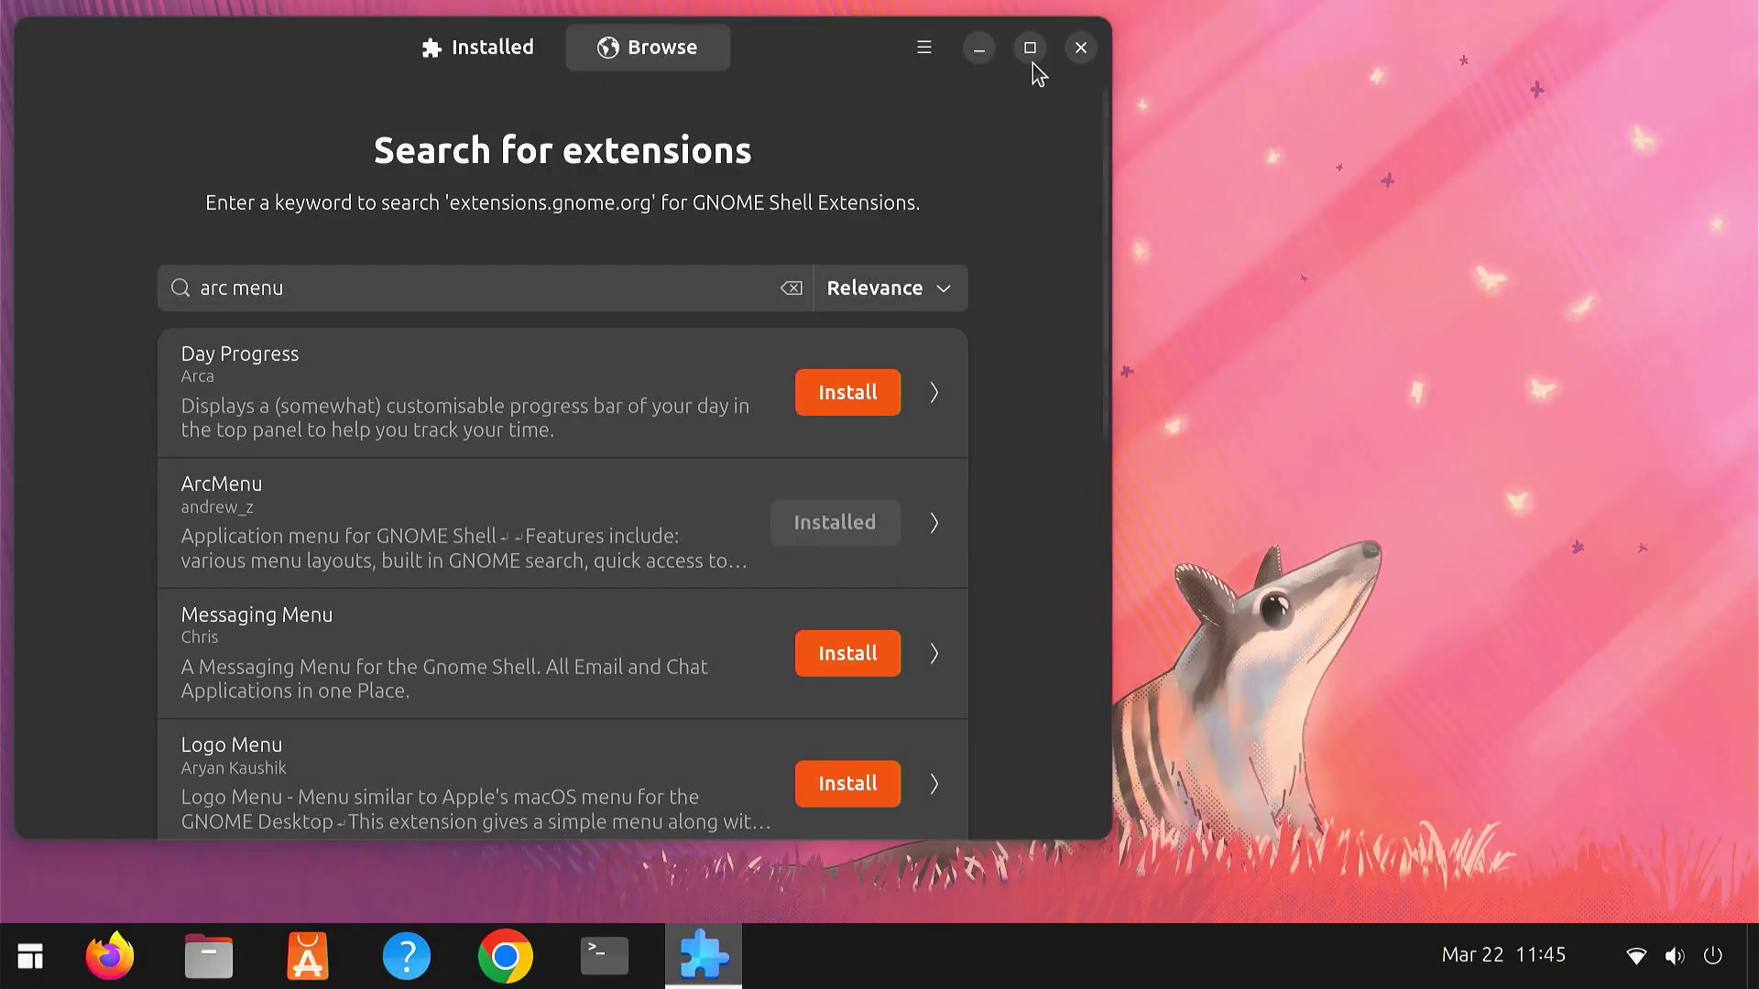
pyautogui.click(973, 53)
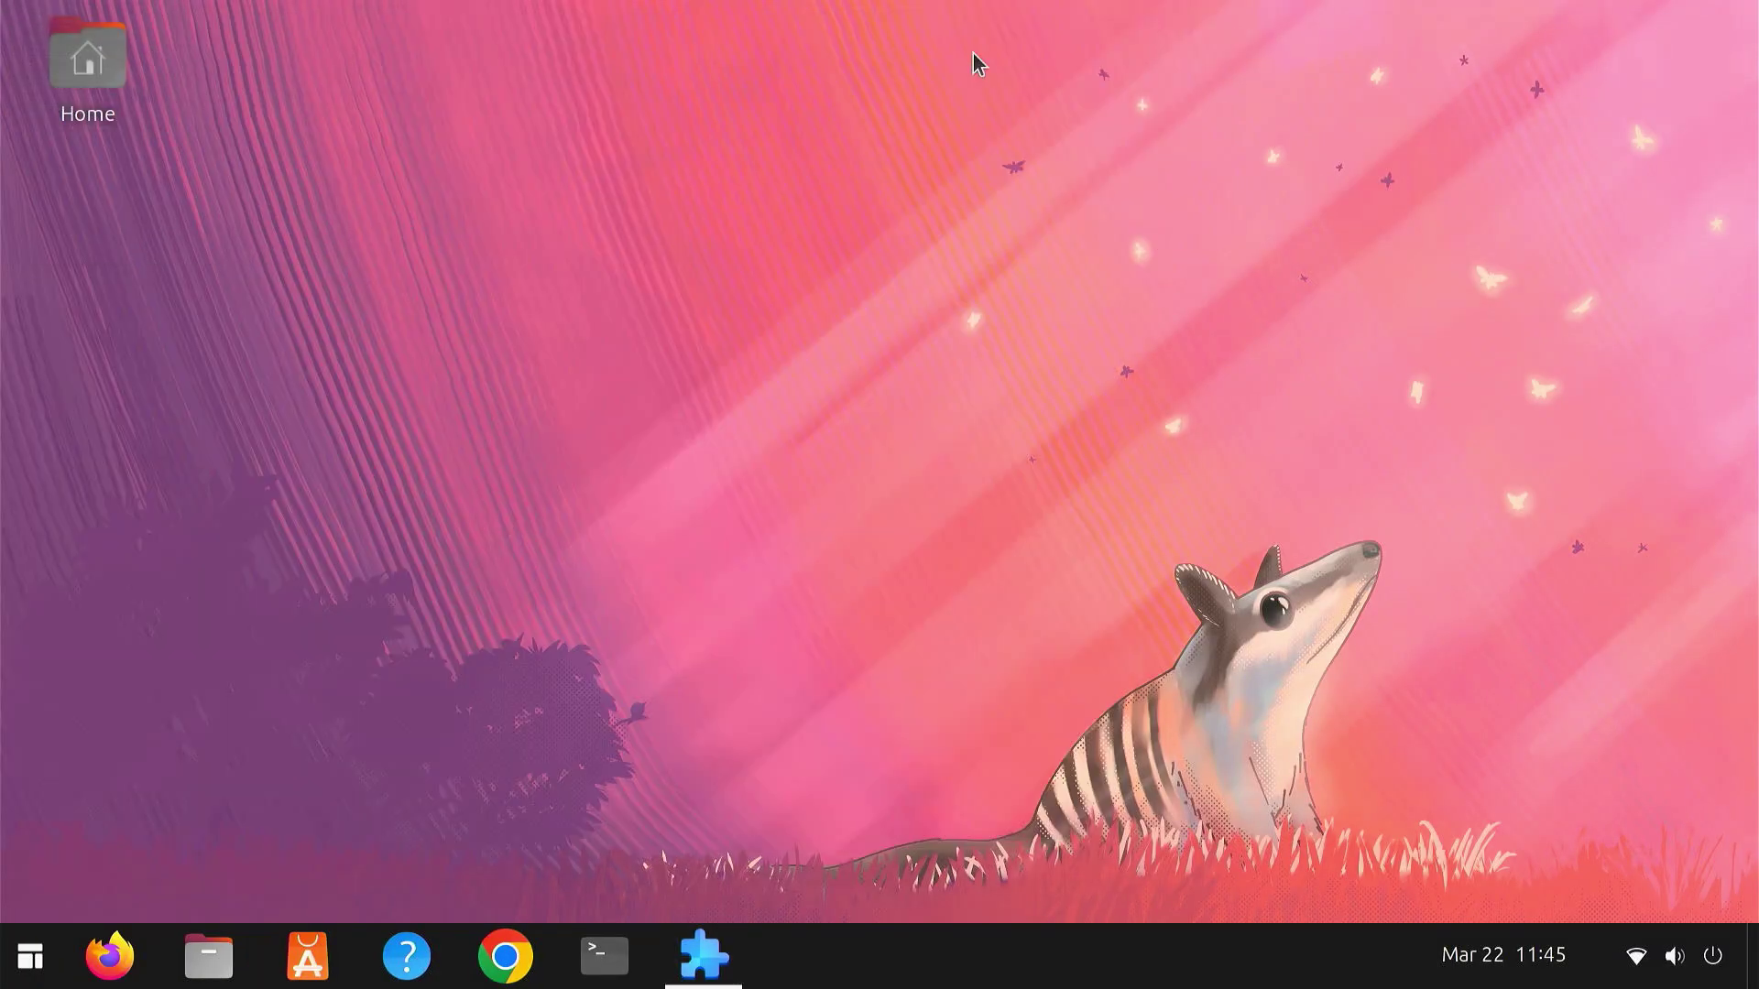
pyautogui.click(33, 959)
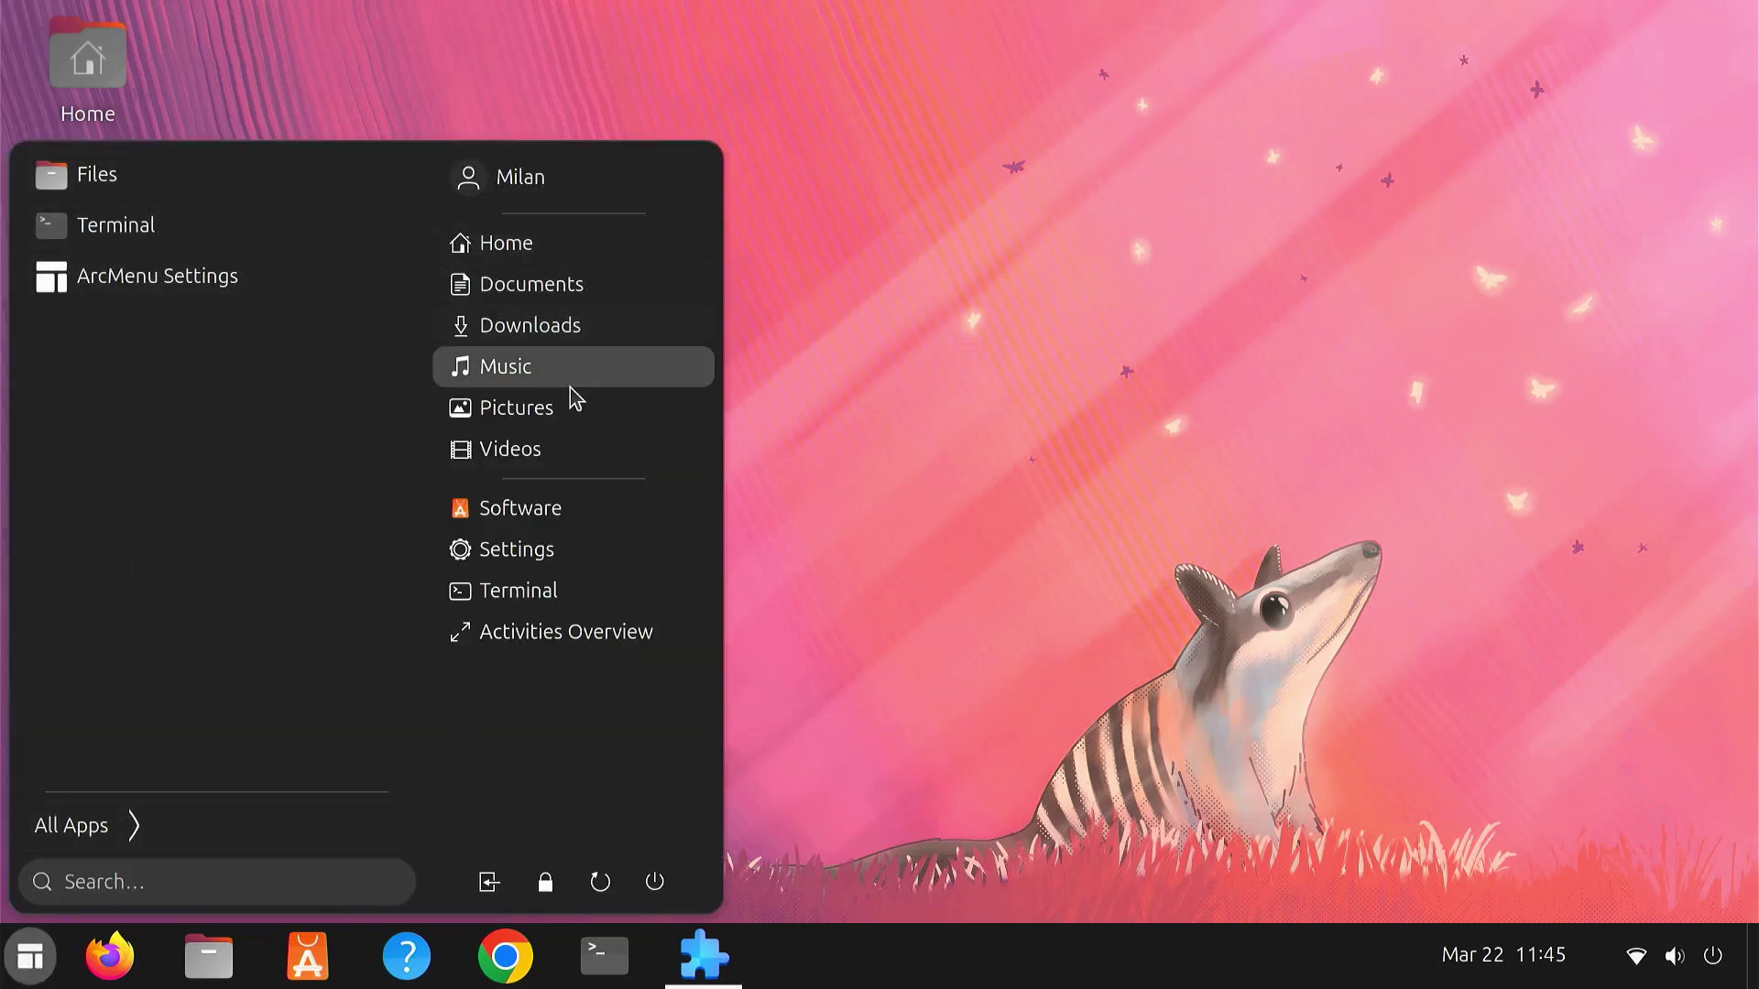
pyautogui.click(161, 819)
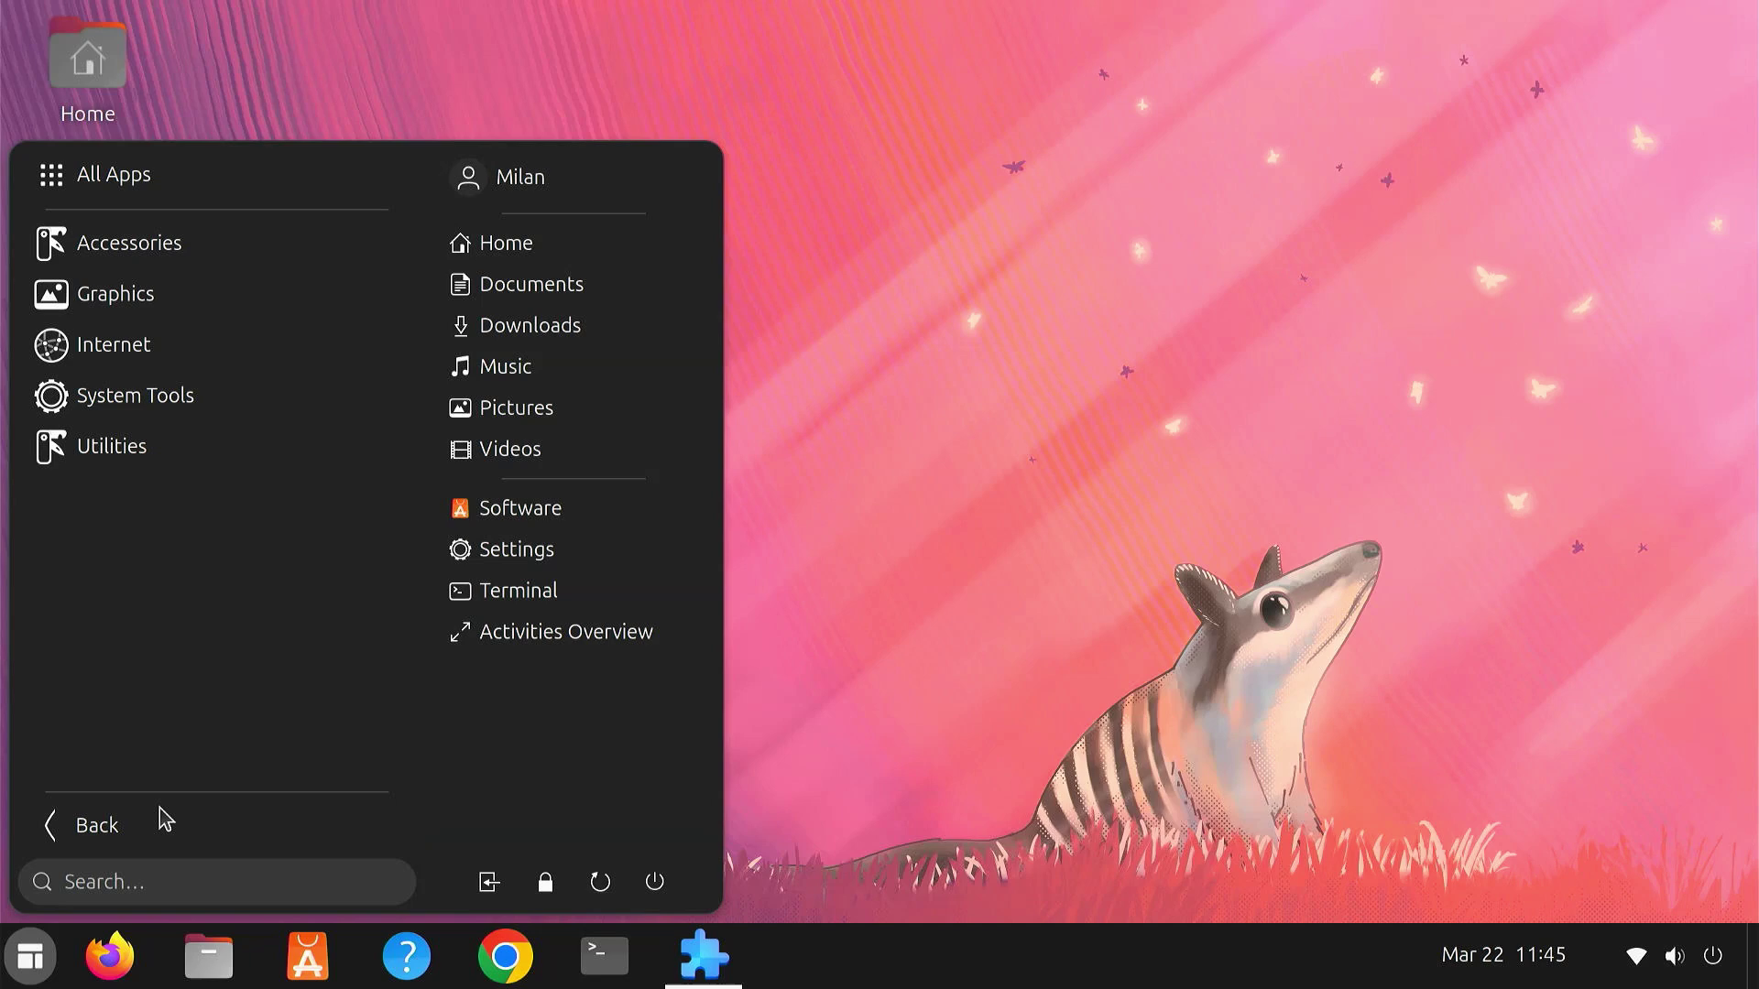
pyautogui.click(215, 243)
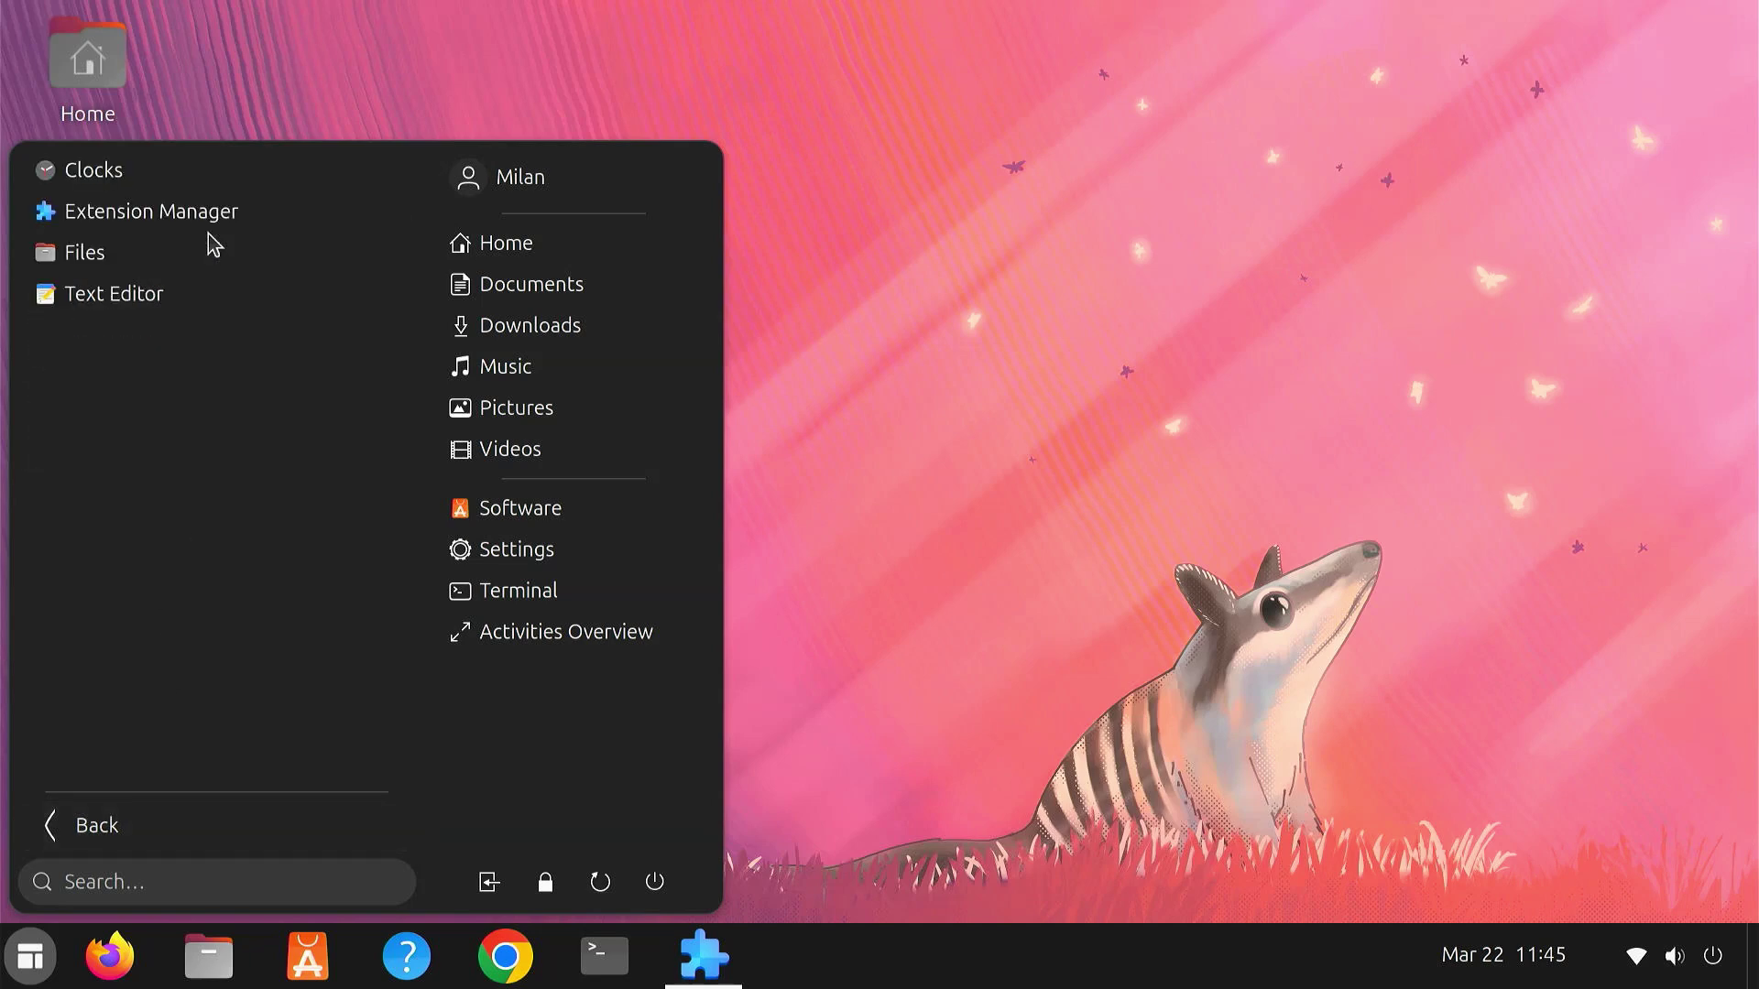
pyautogui.click(86, 824)
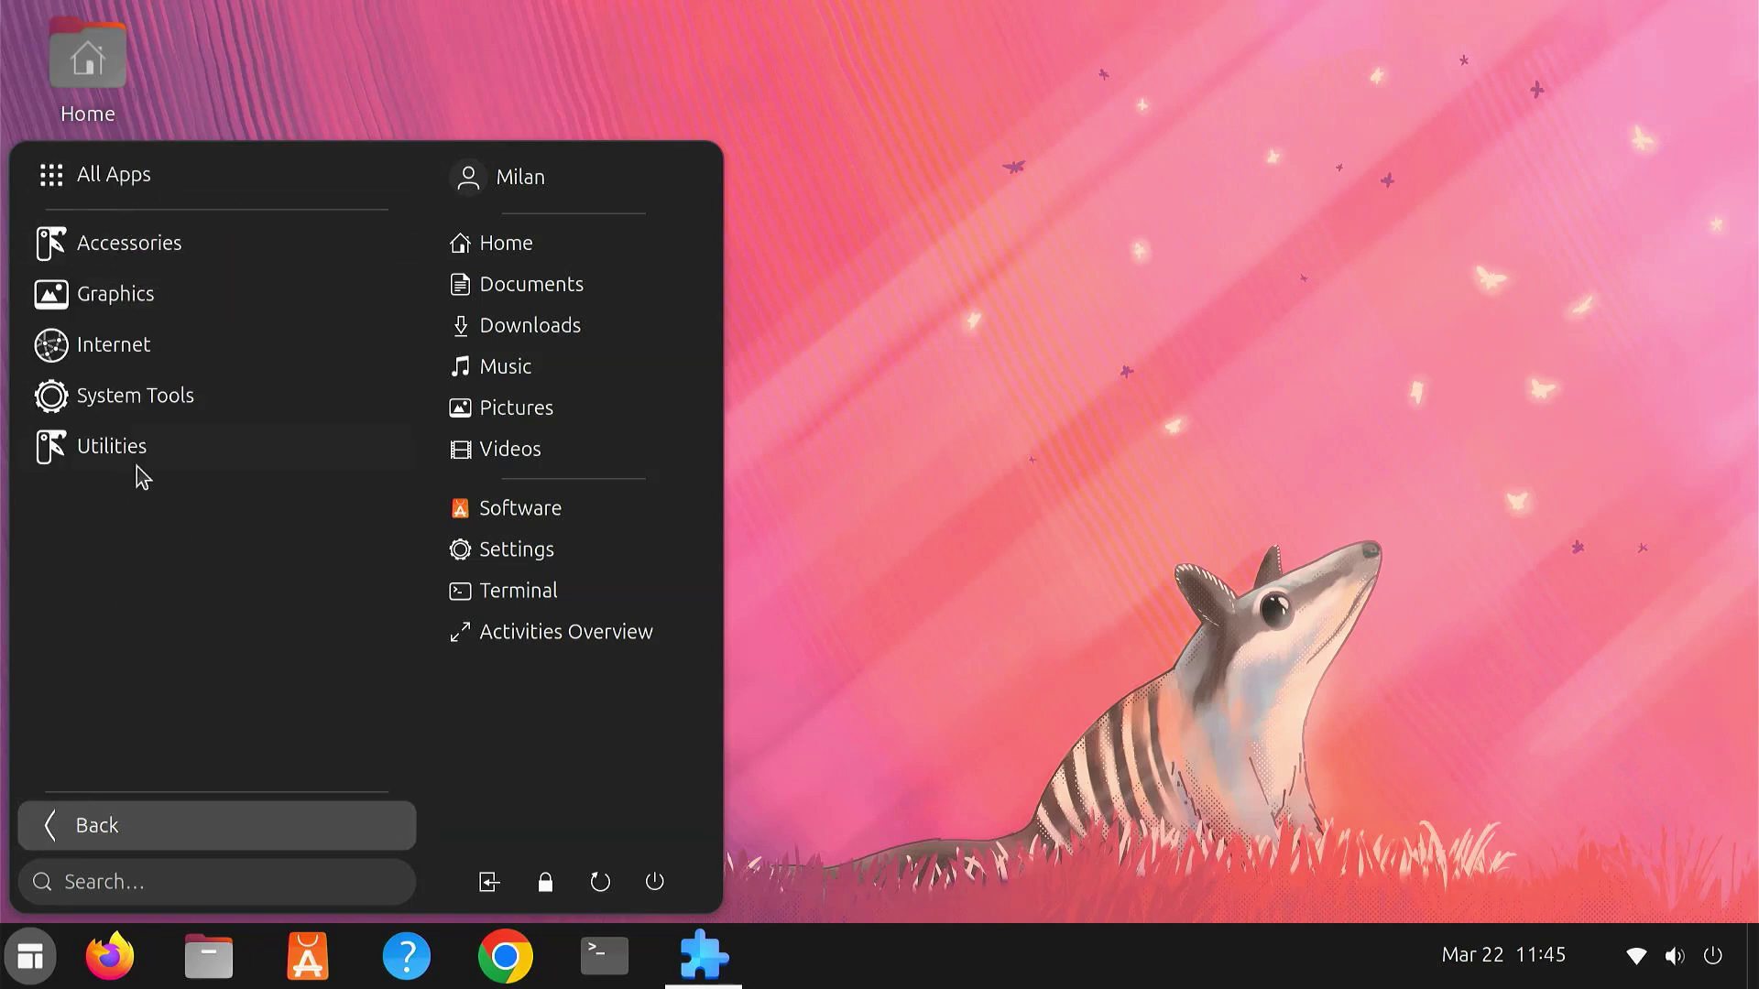
pyautogui.click(161, 354)
pyautogui.click(98, 827)
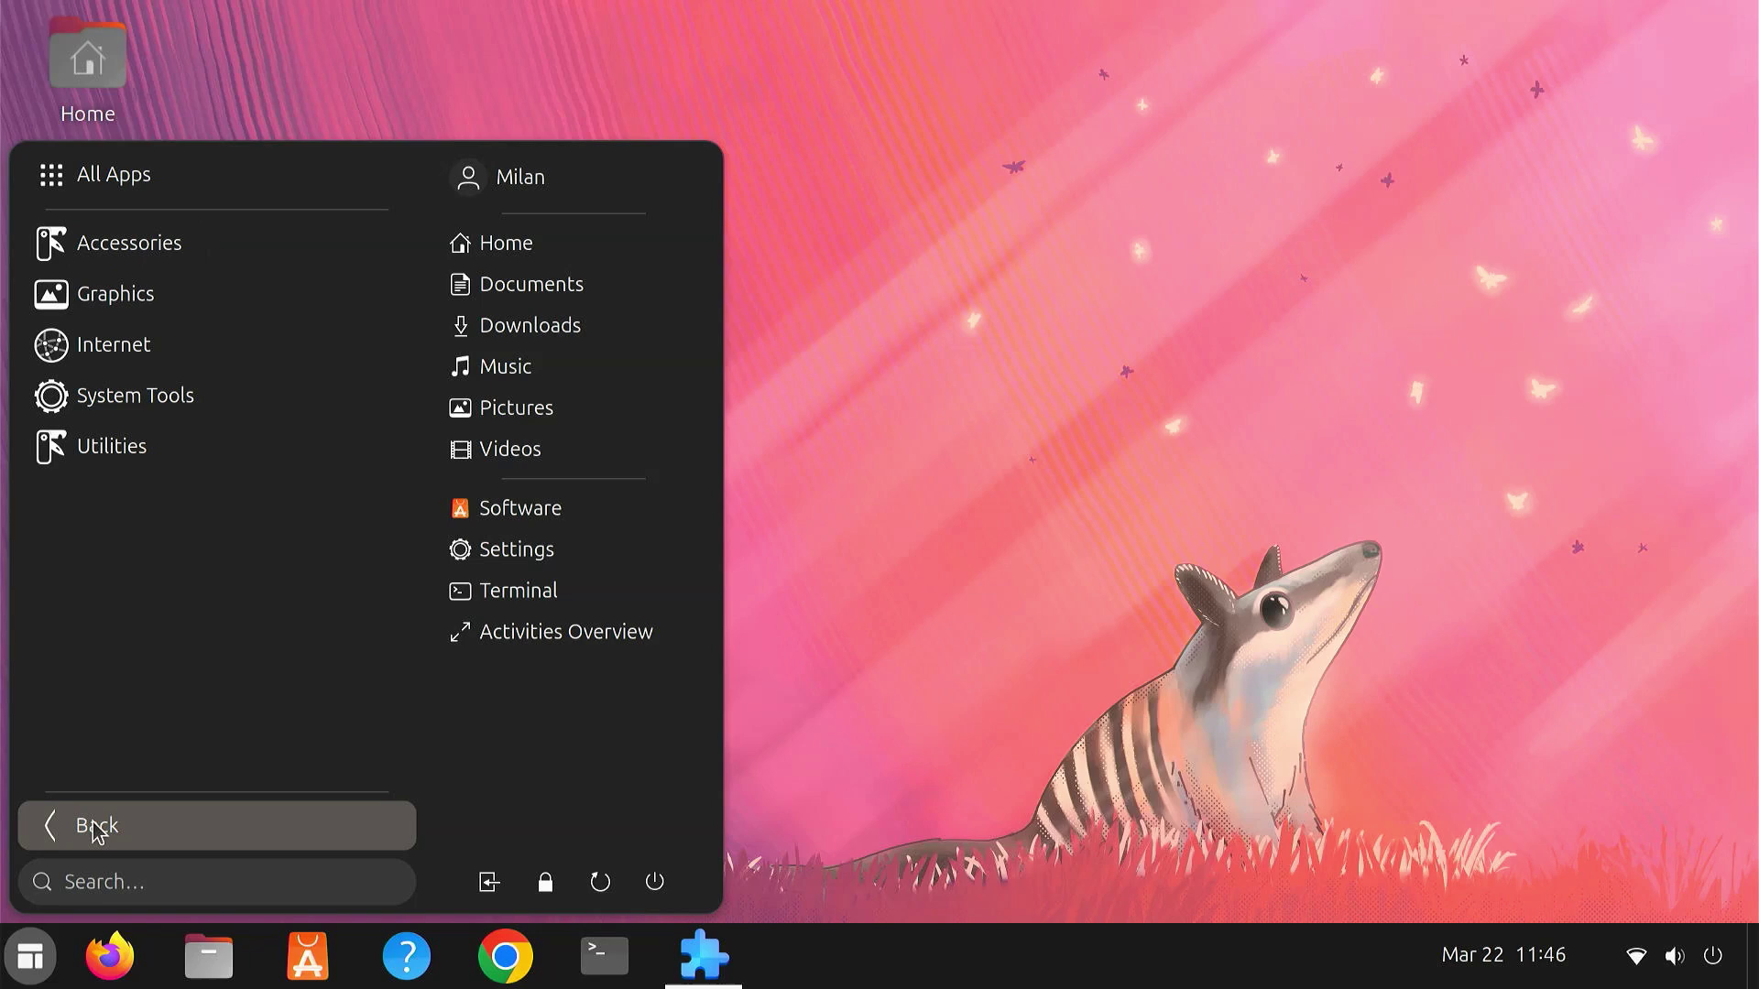
pyautogui.click(156, 882)
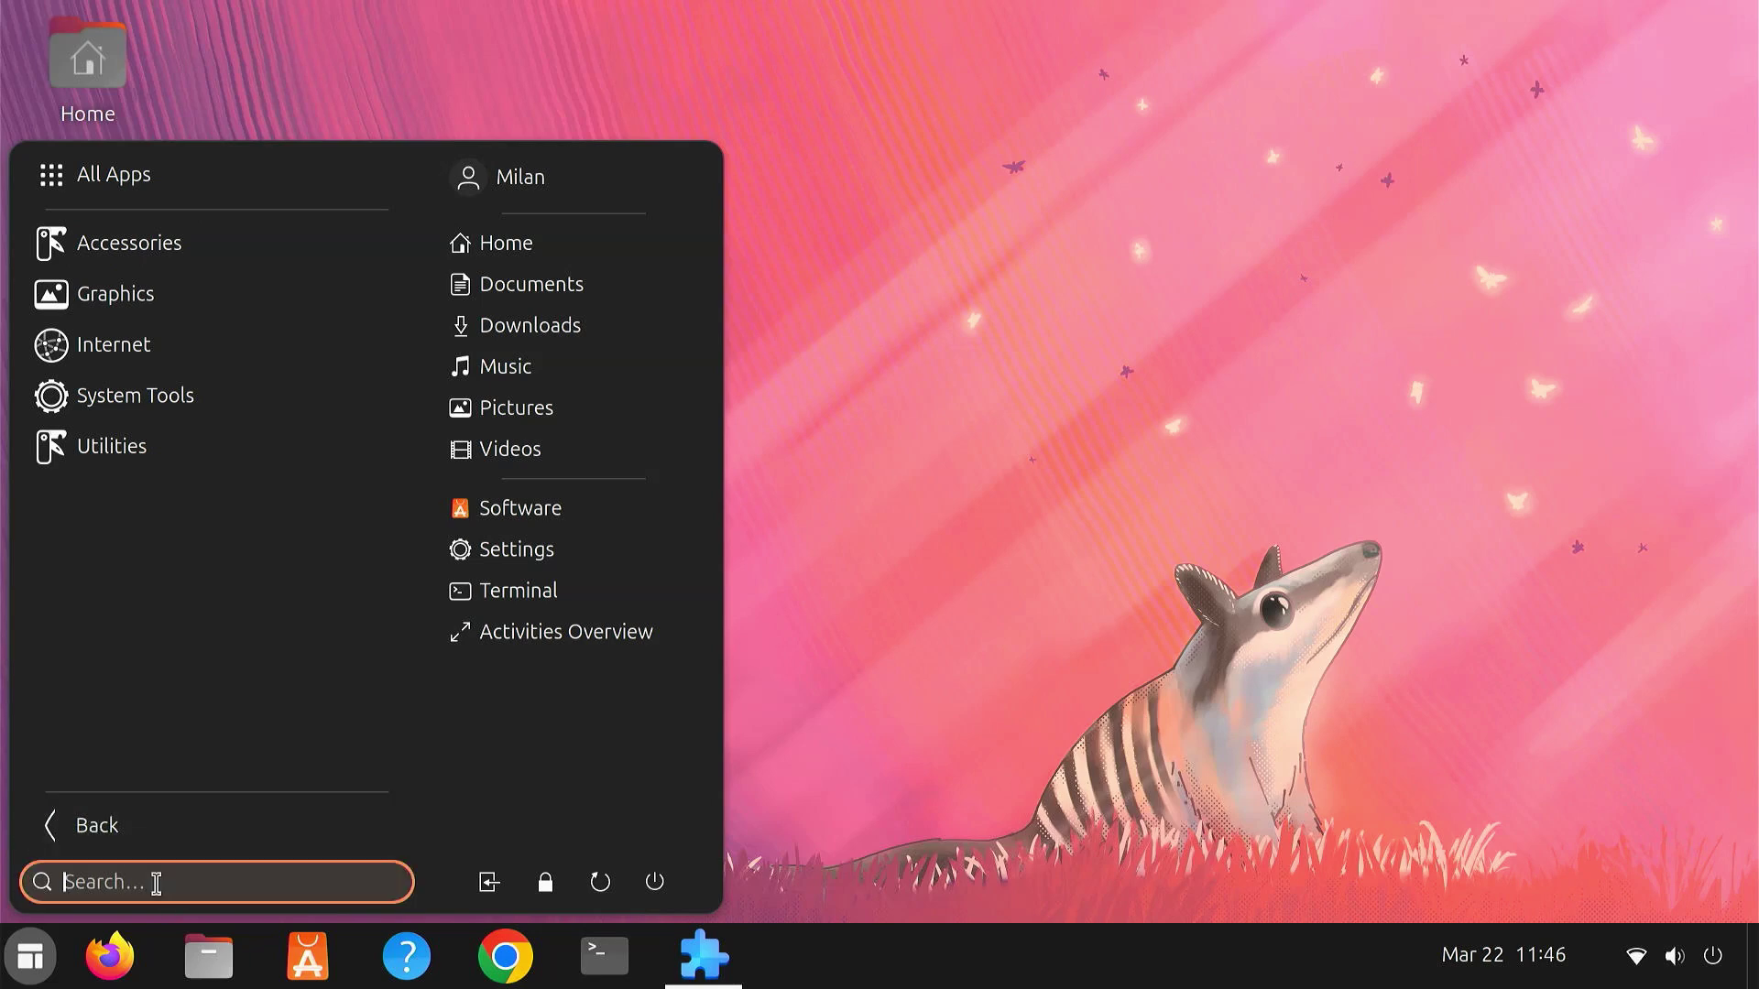
pyautogui.write('cmd')
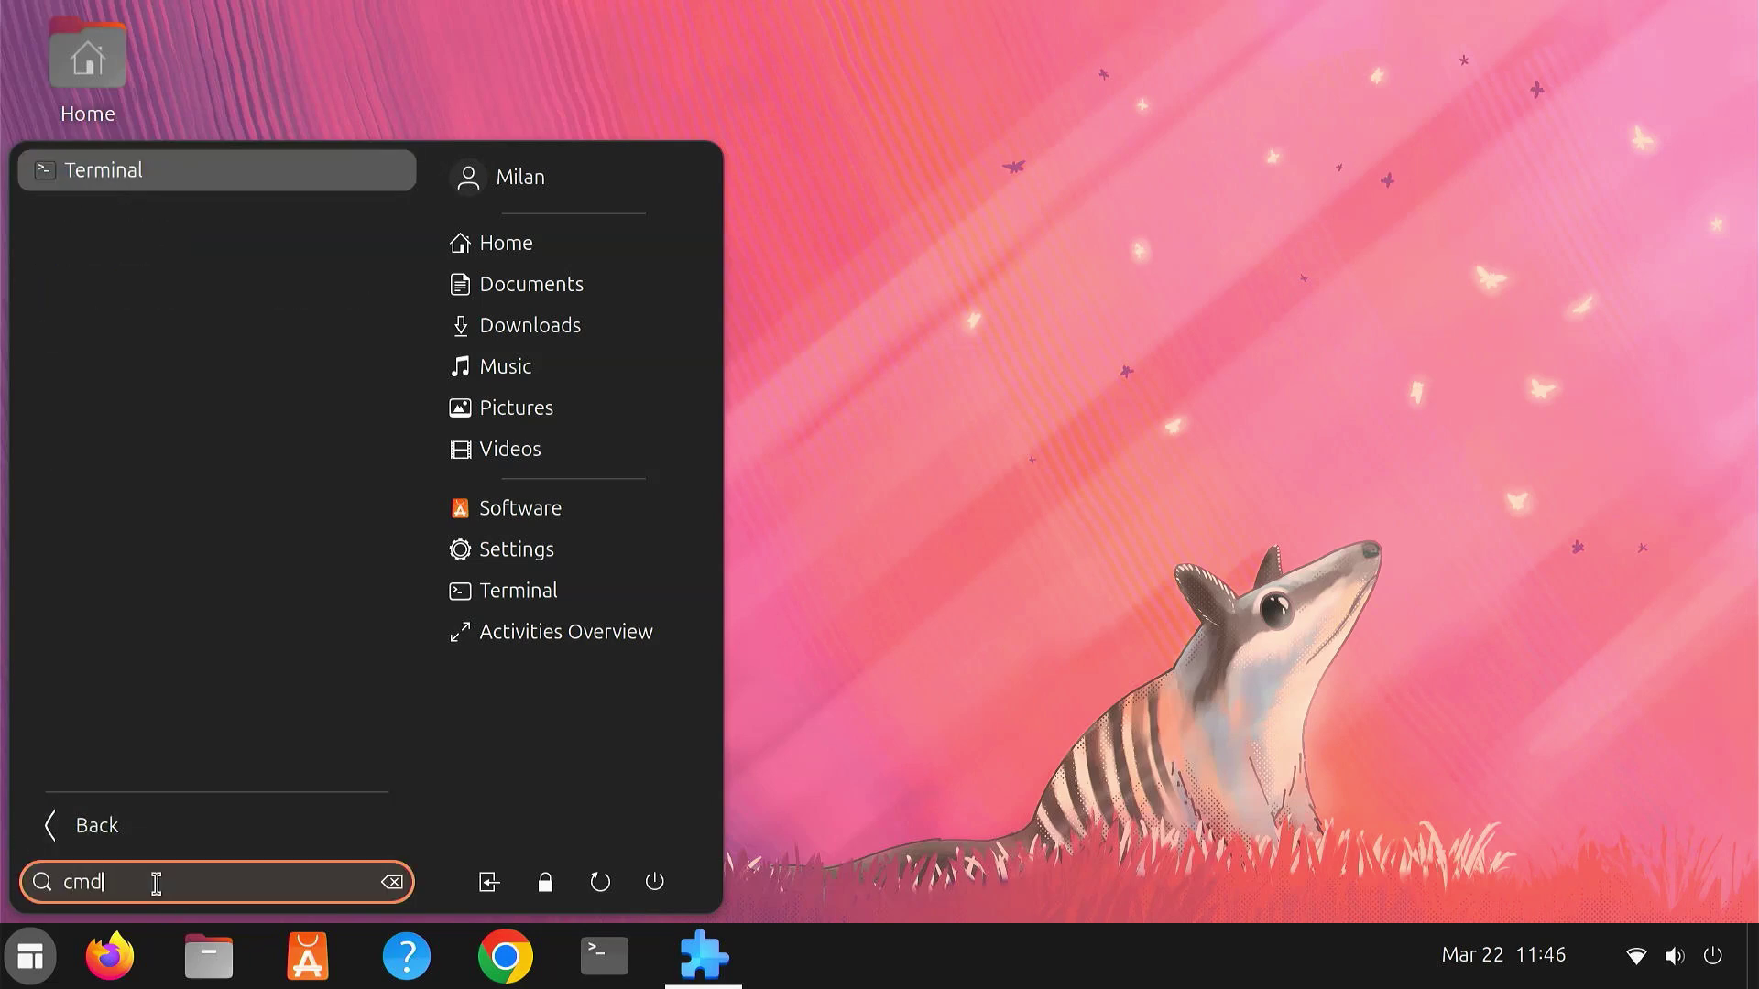
pyautogui.click(170, 174)
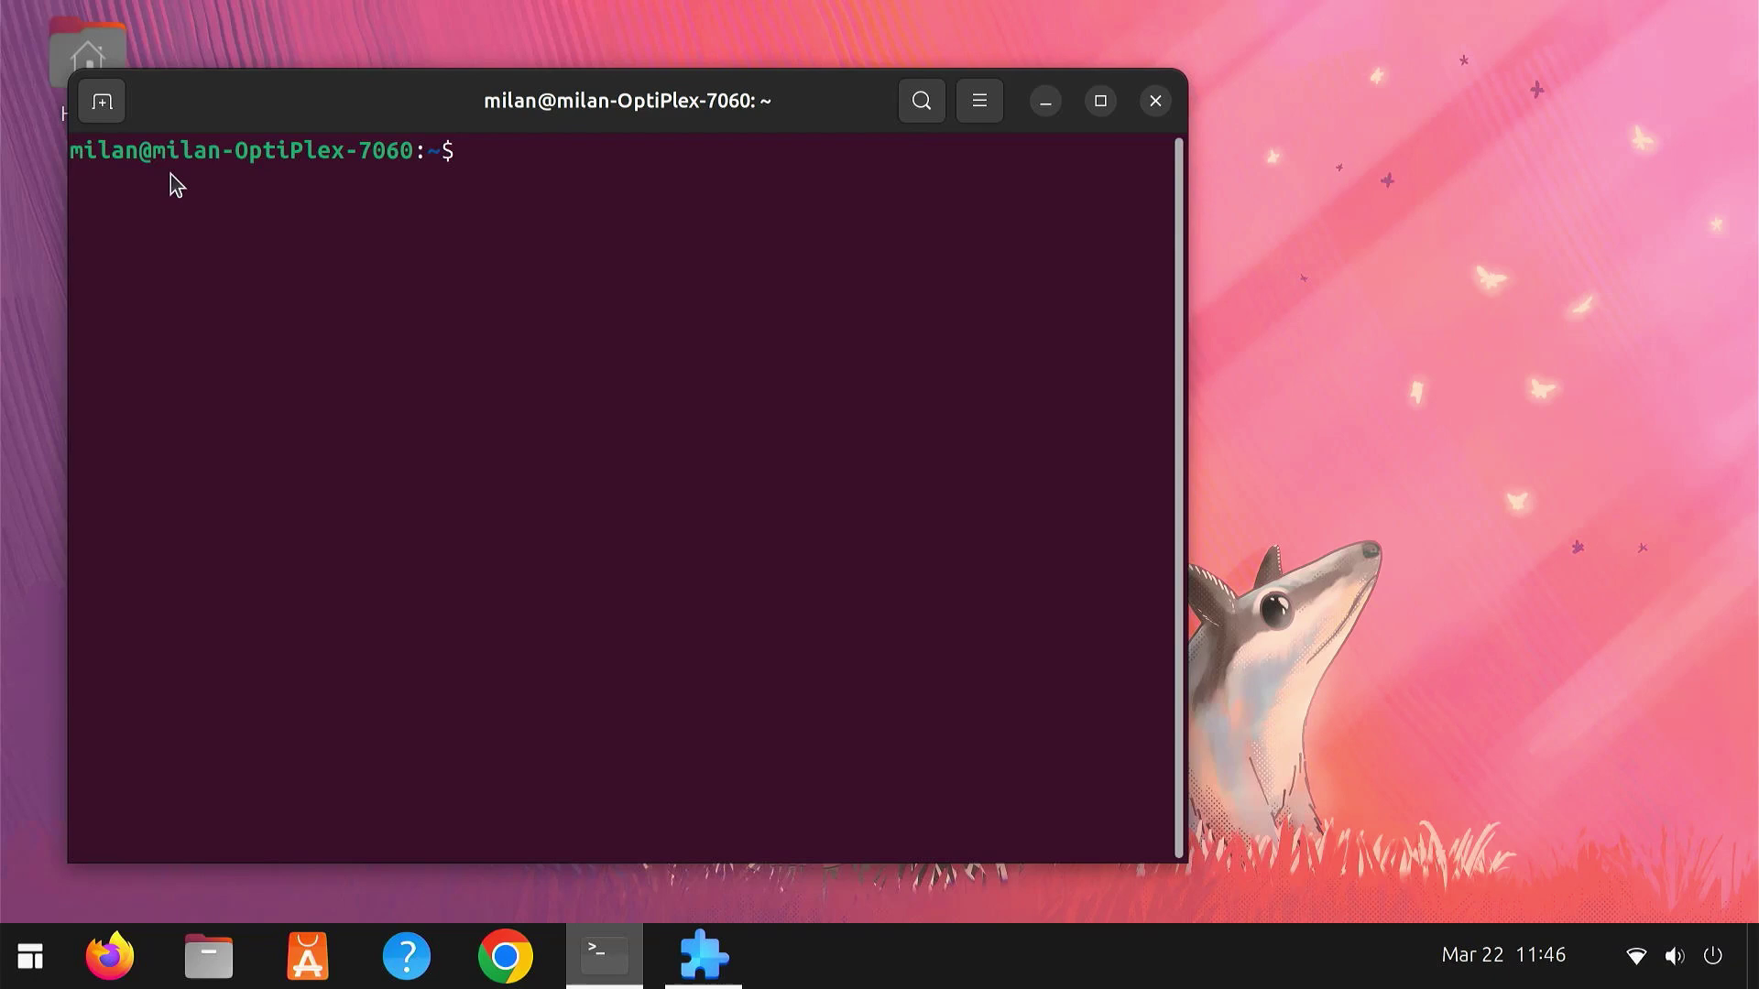
pyautogui.click(1158, 102)
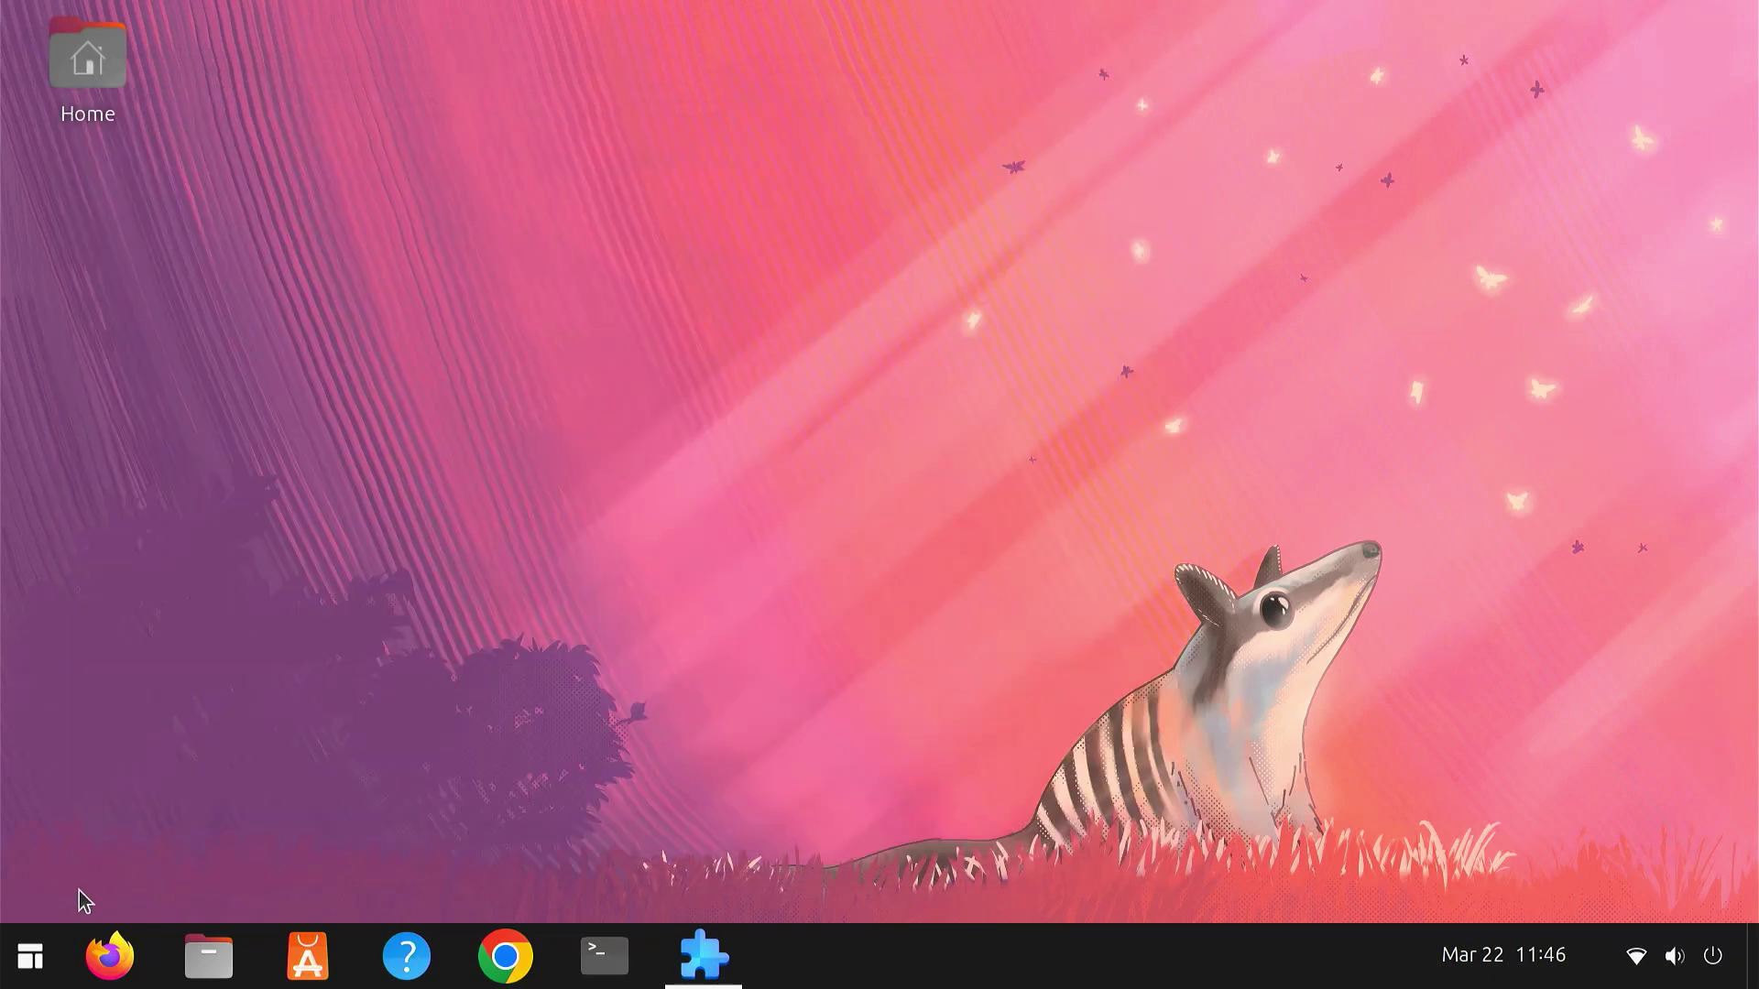
# Pick the Windows layout under Modern Menu Layouts in ArcMenu settings and preview the menu.
pyautogui.rightClick(48, 964)
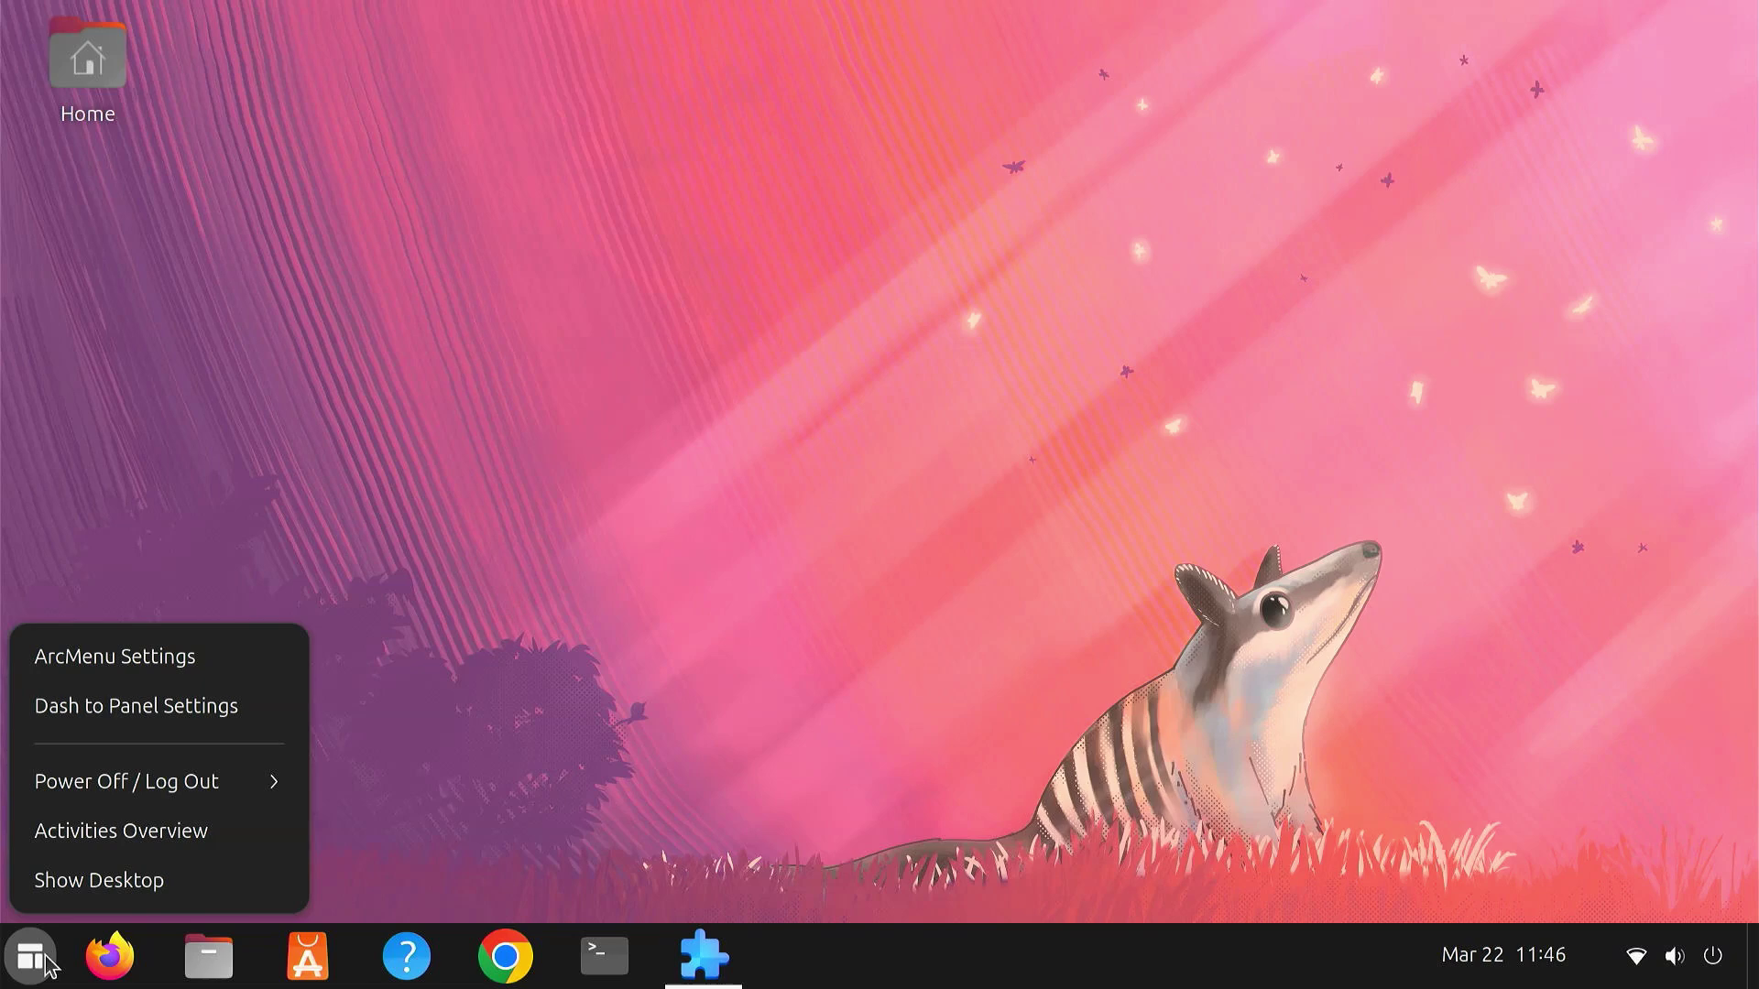
pyautogui.click(166, 669)
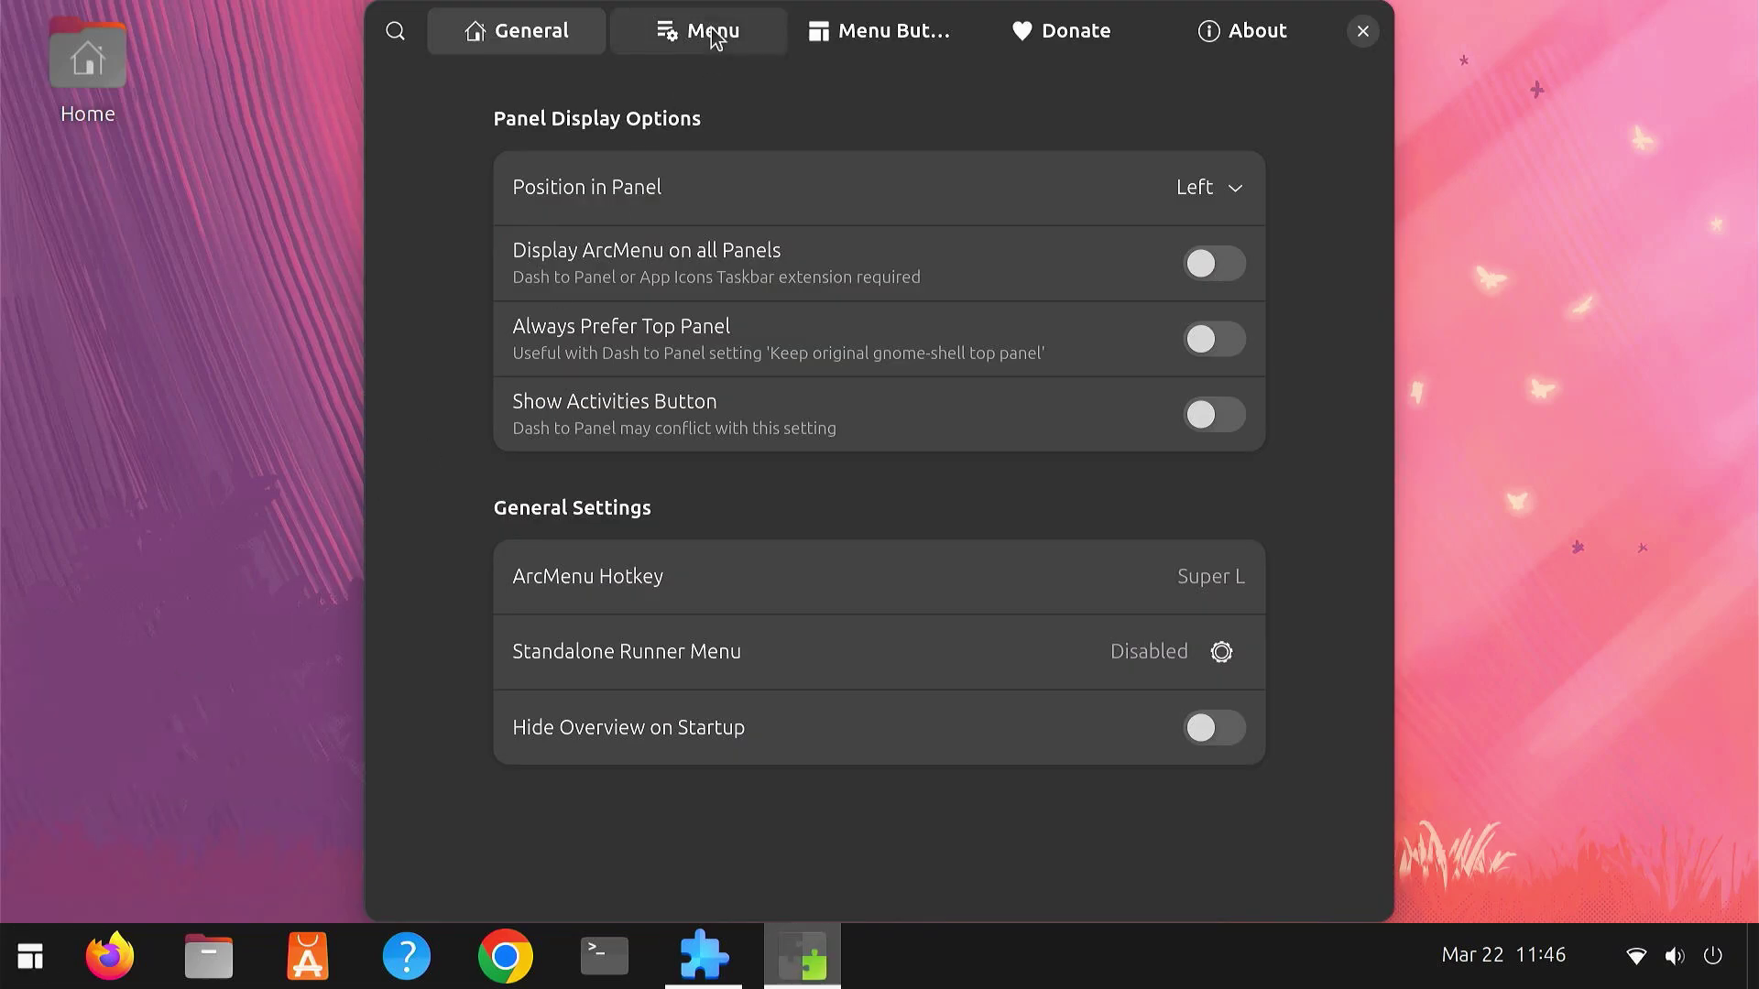
pyautogui.click(717, 35)
pyautogui.click(736, 206)
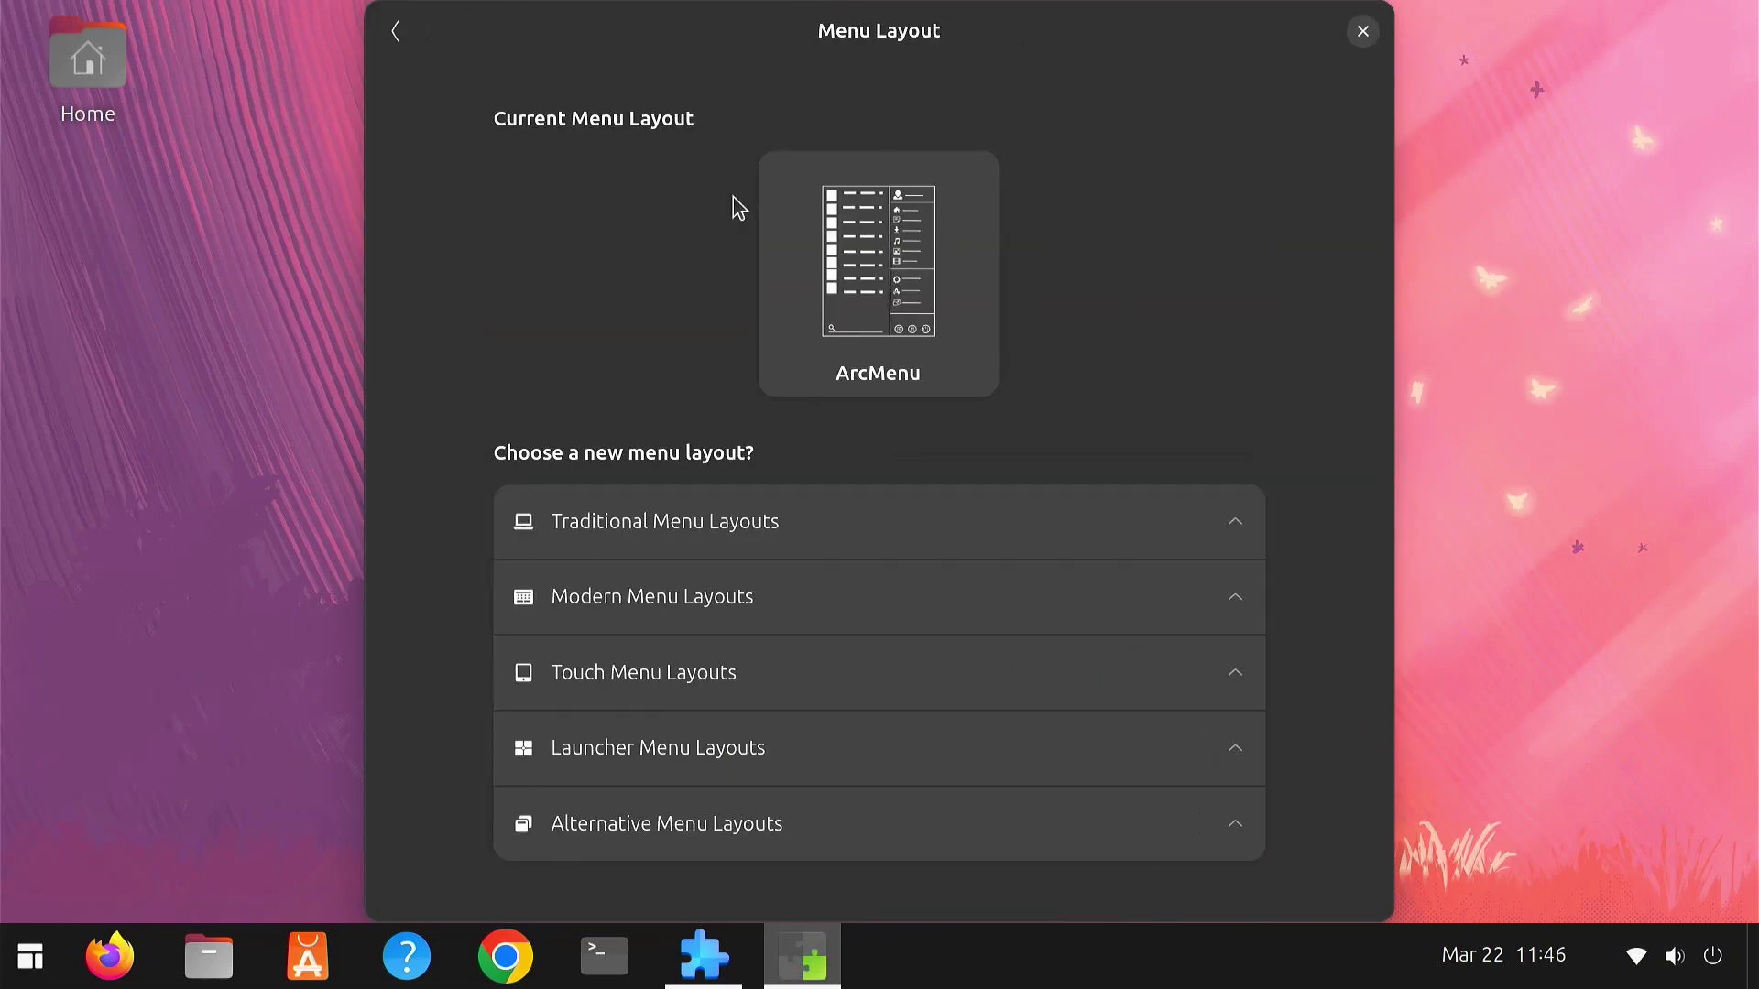
pyautogui.click(793, 587)
pyautogui.scroll(-5, 1293, 582)
pyautogui.scroll(-3, 1291, 575)
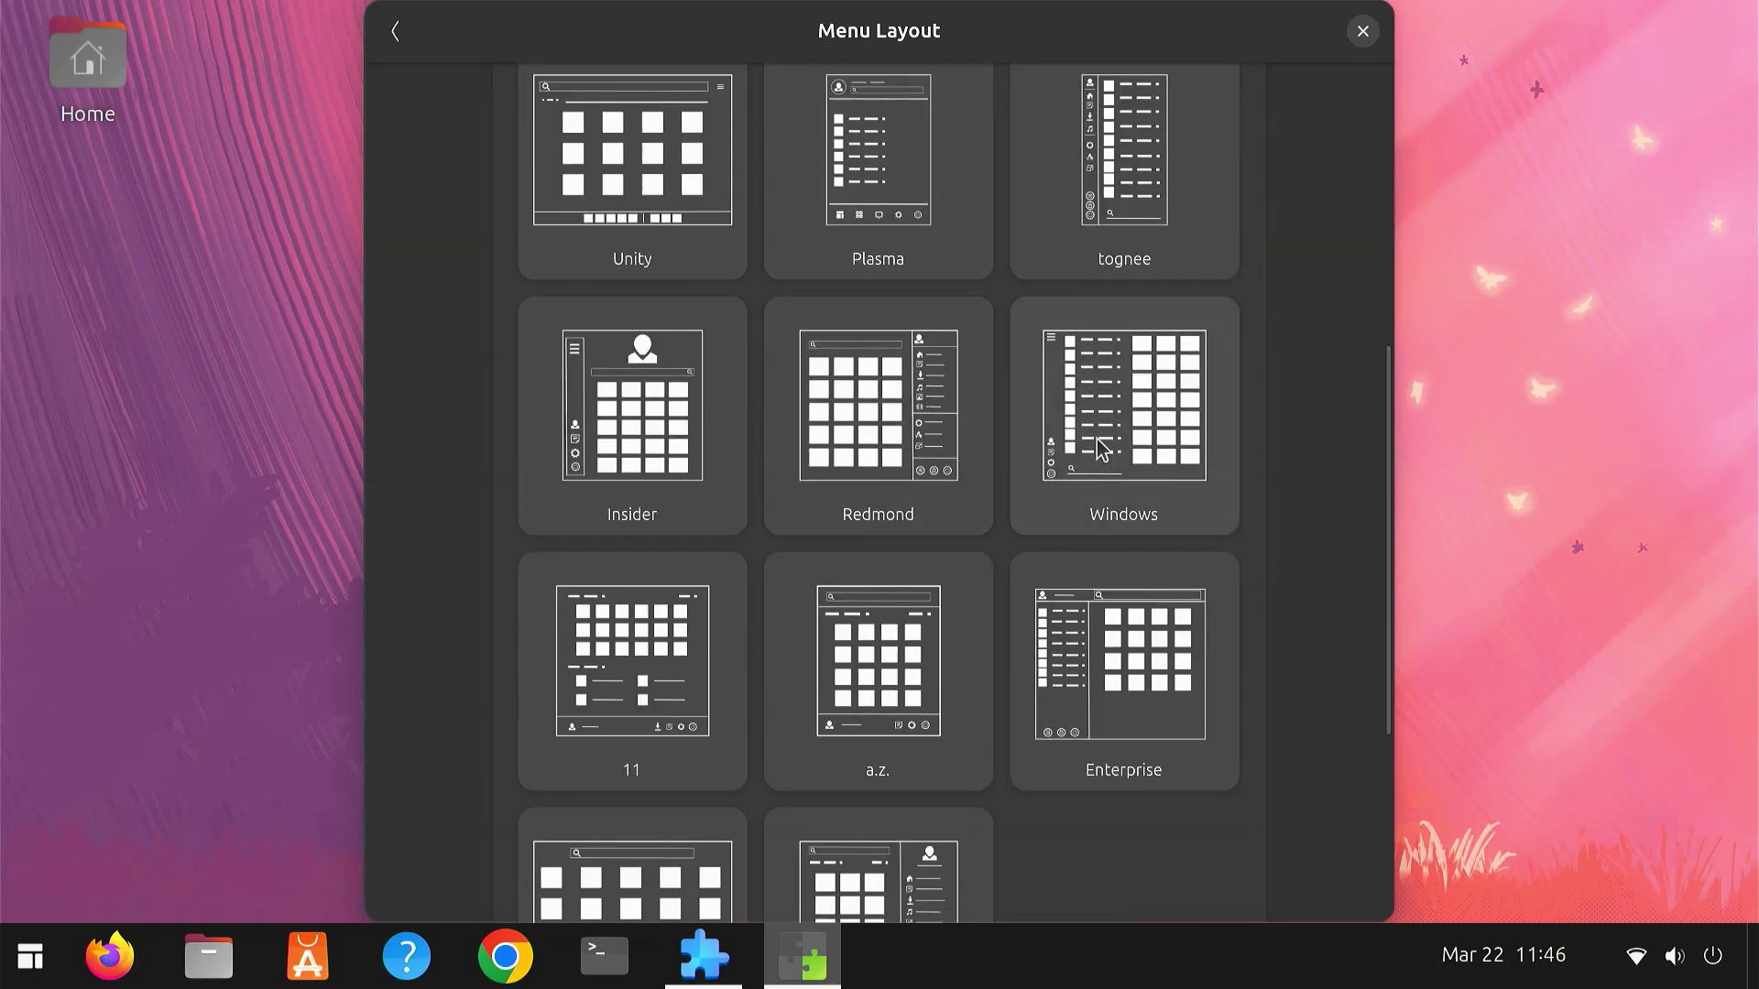
pyautogui.scroll(3, 1136, 710)
pyautogui.click(1136, 713)
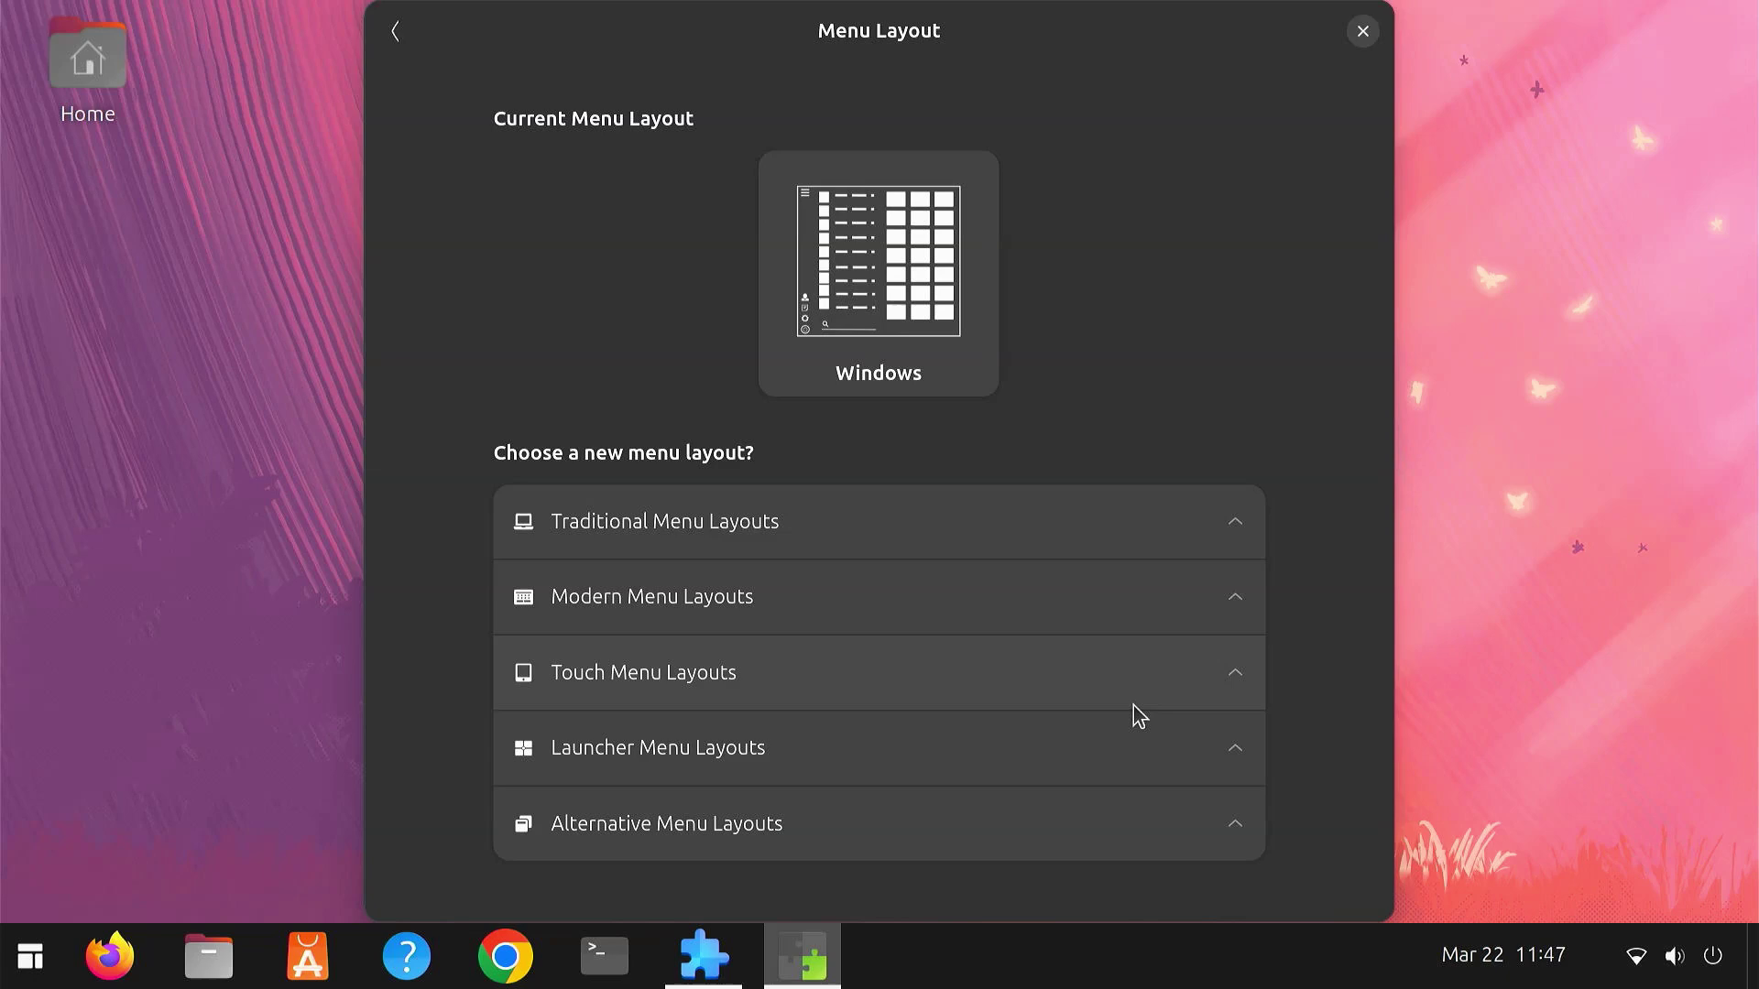
pyautogui.click(4, 982)
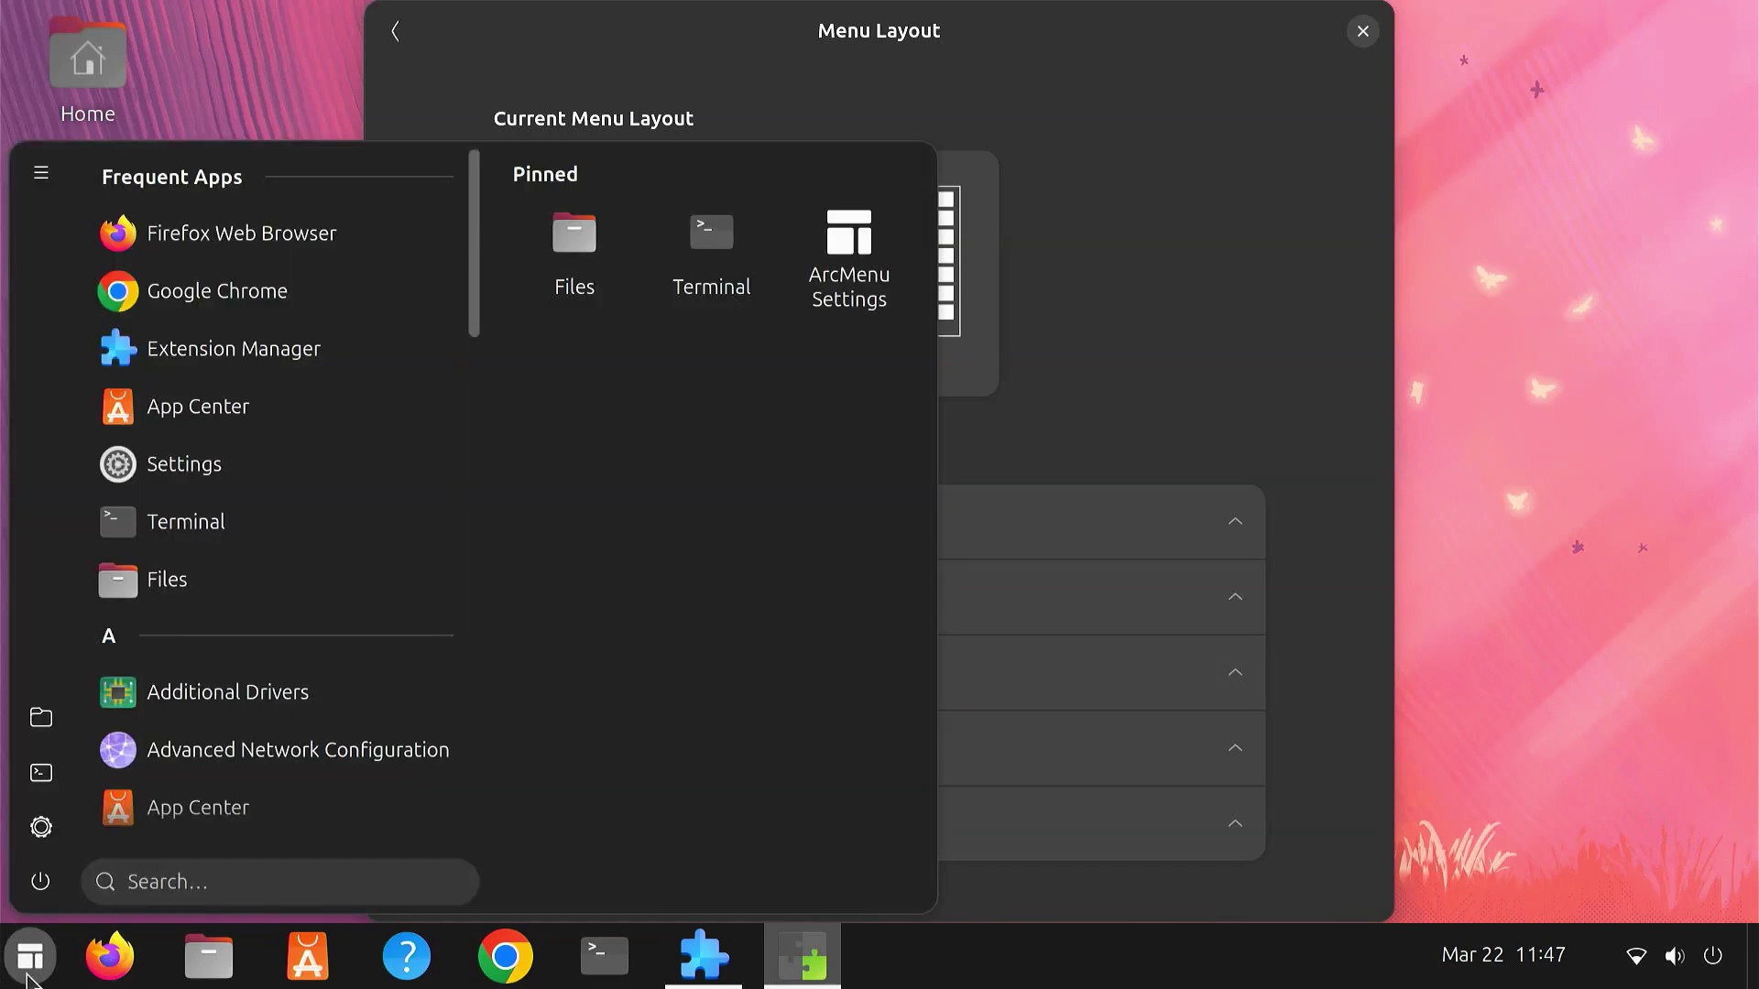
pyautogui.click(27, 976)
# Open ArcMenu's Pinned Apps list and pin App Center, Clocks and Calculator.
pyautogui.click(410, 40)
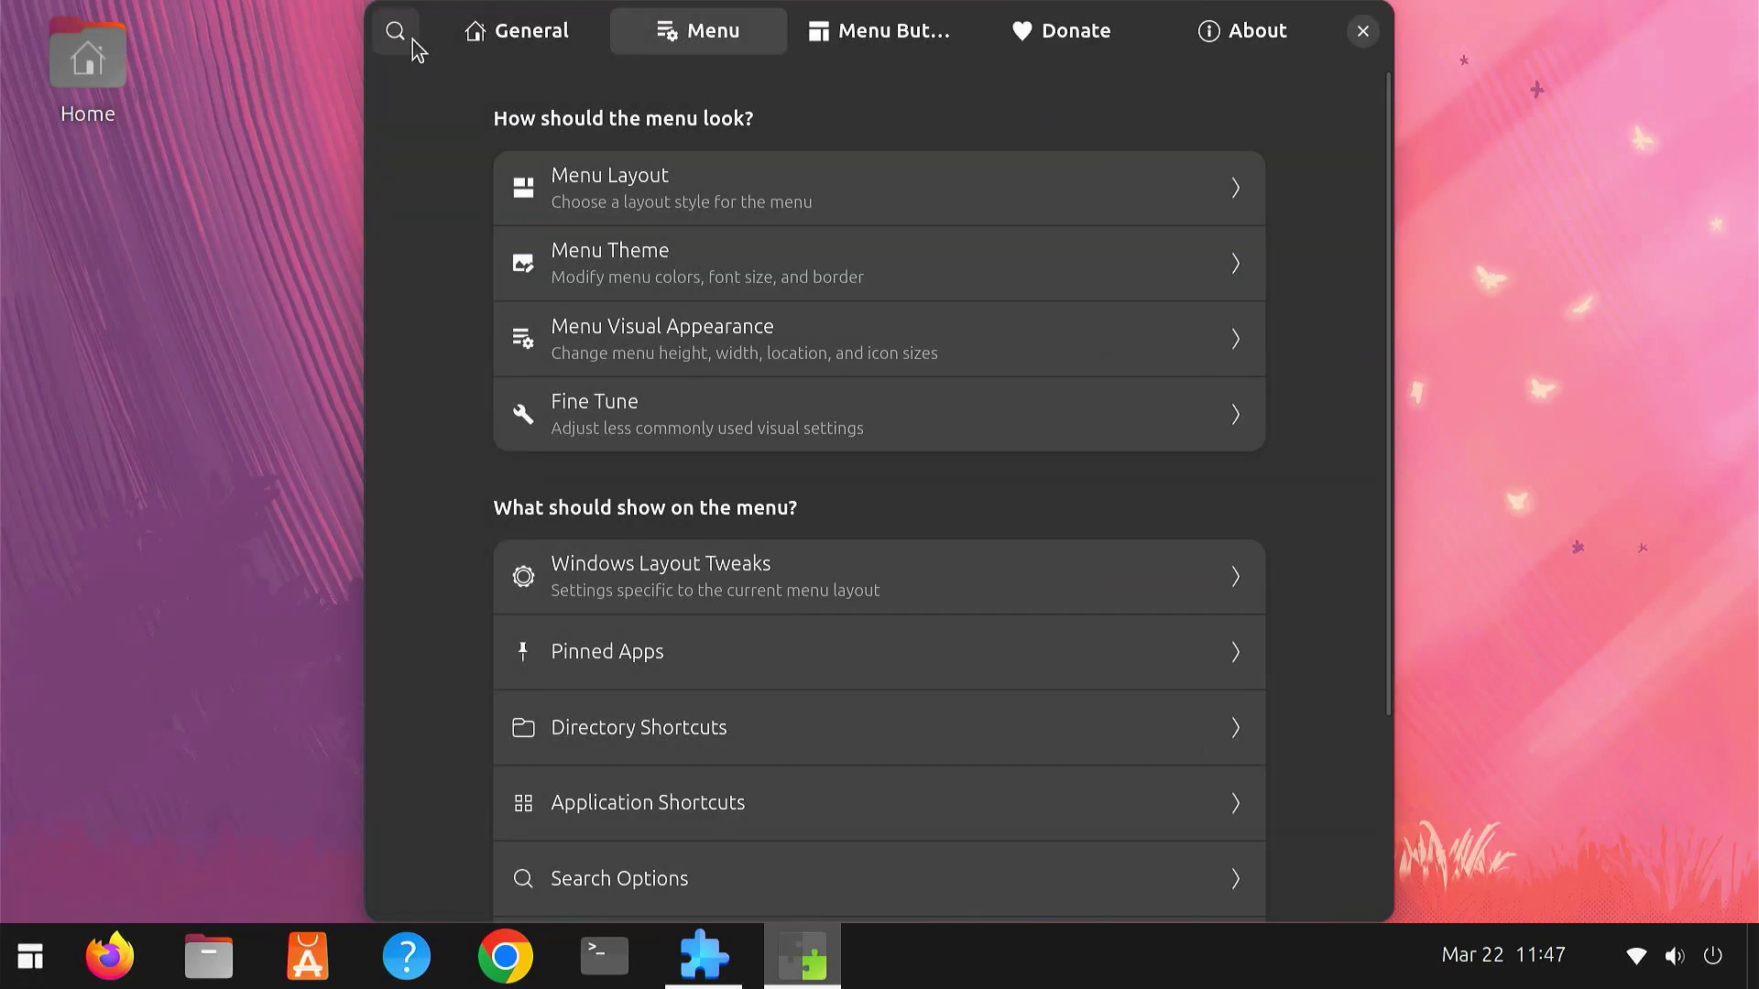
pyautogui.click(696, 664)
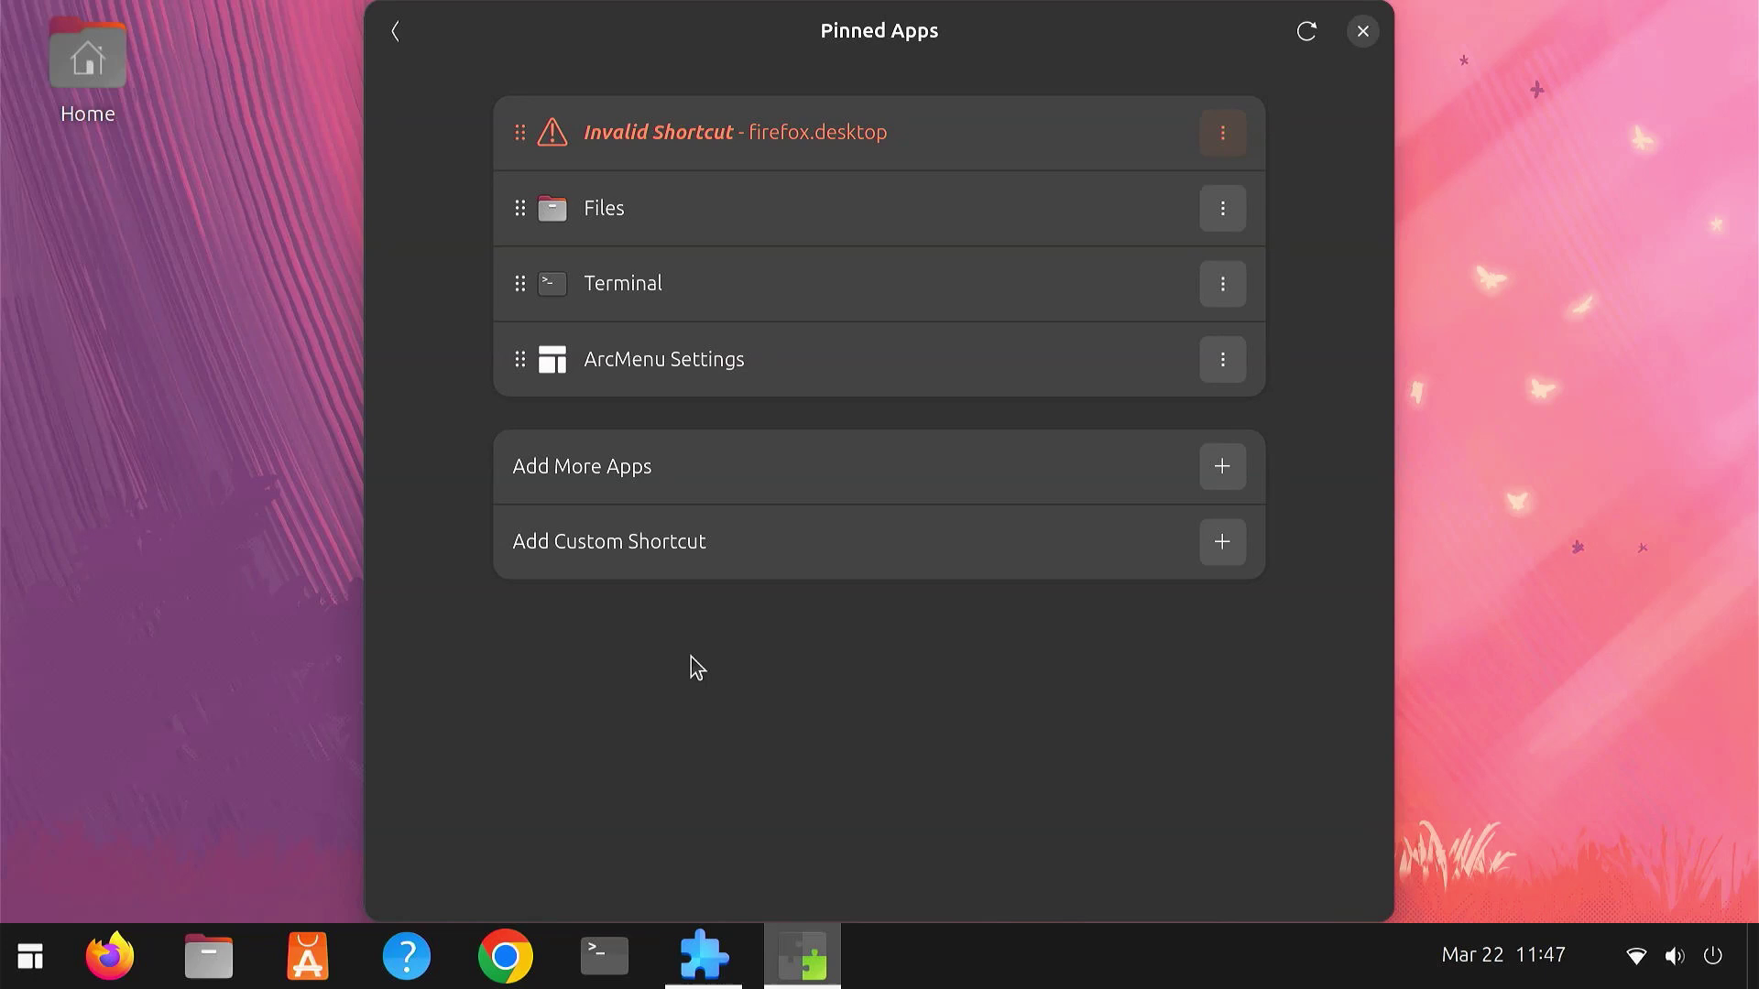
pyautogui.click(731, 480)
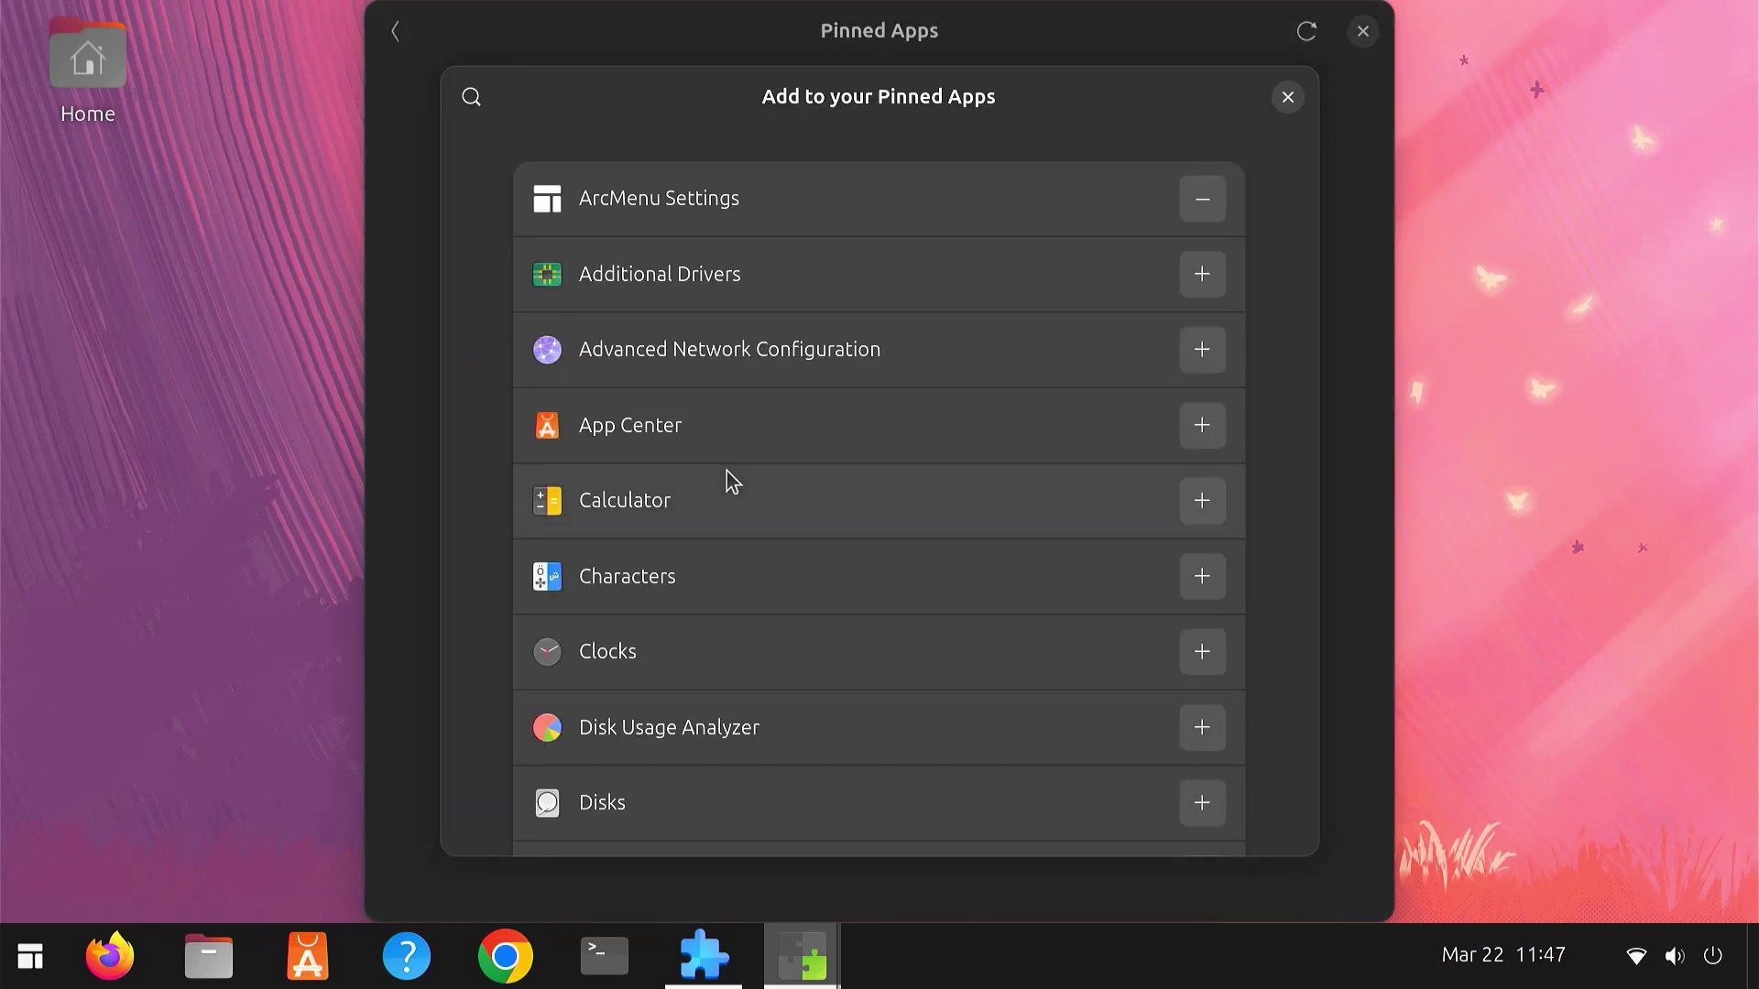
pyautogui.click(1201, 431)
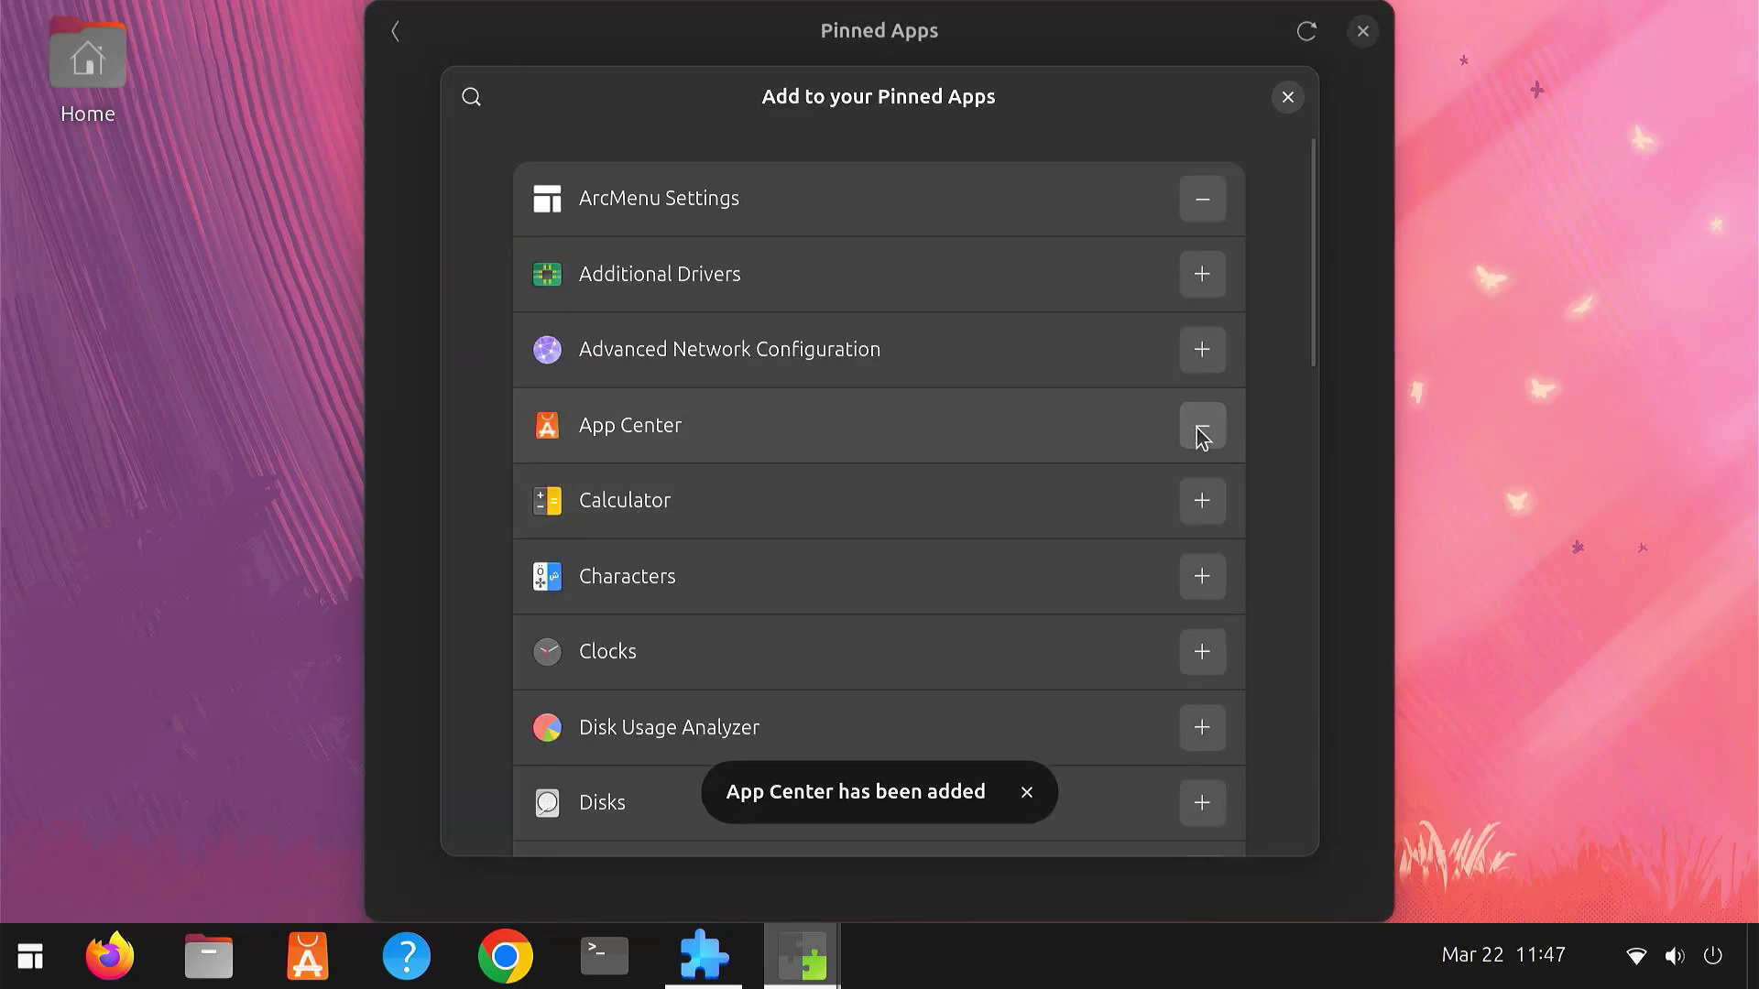
pyautogui.click(1199, 660)
pyautogui.scroll(-2, 1198, 674)
pyautogui.click(1218, 332)
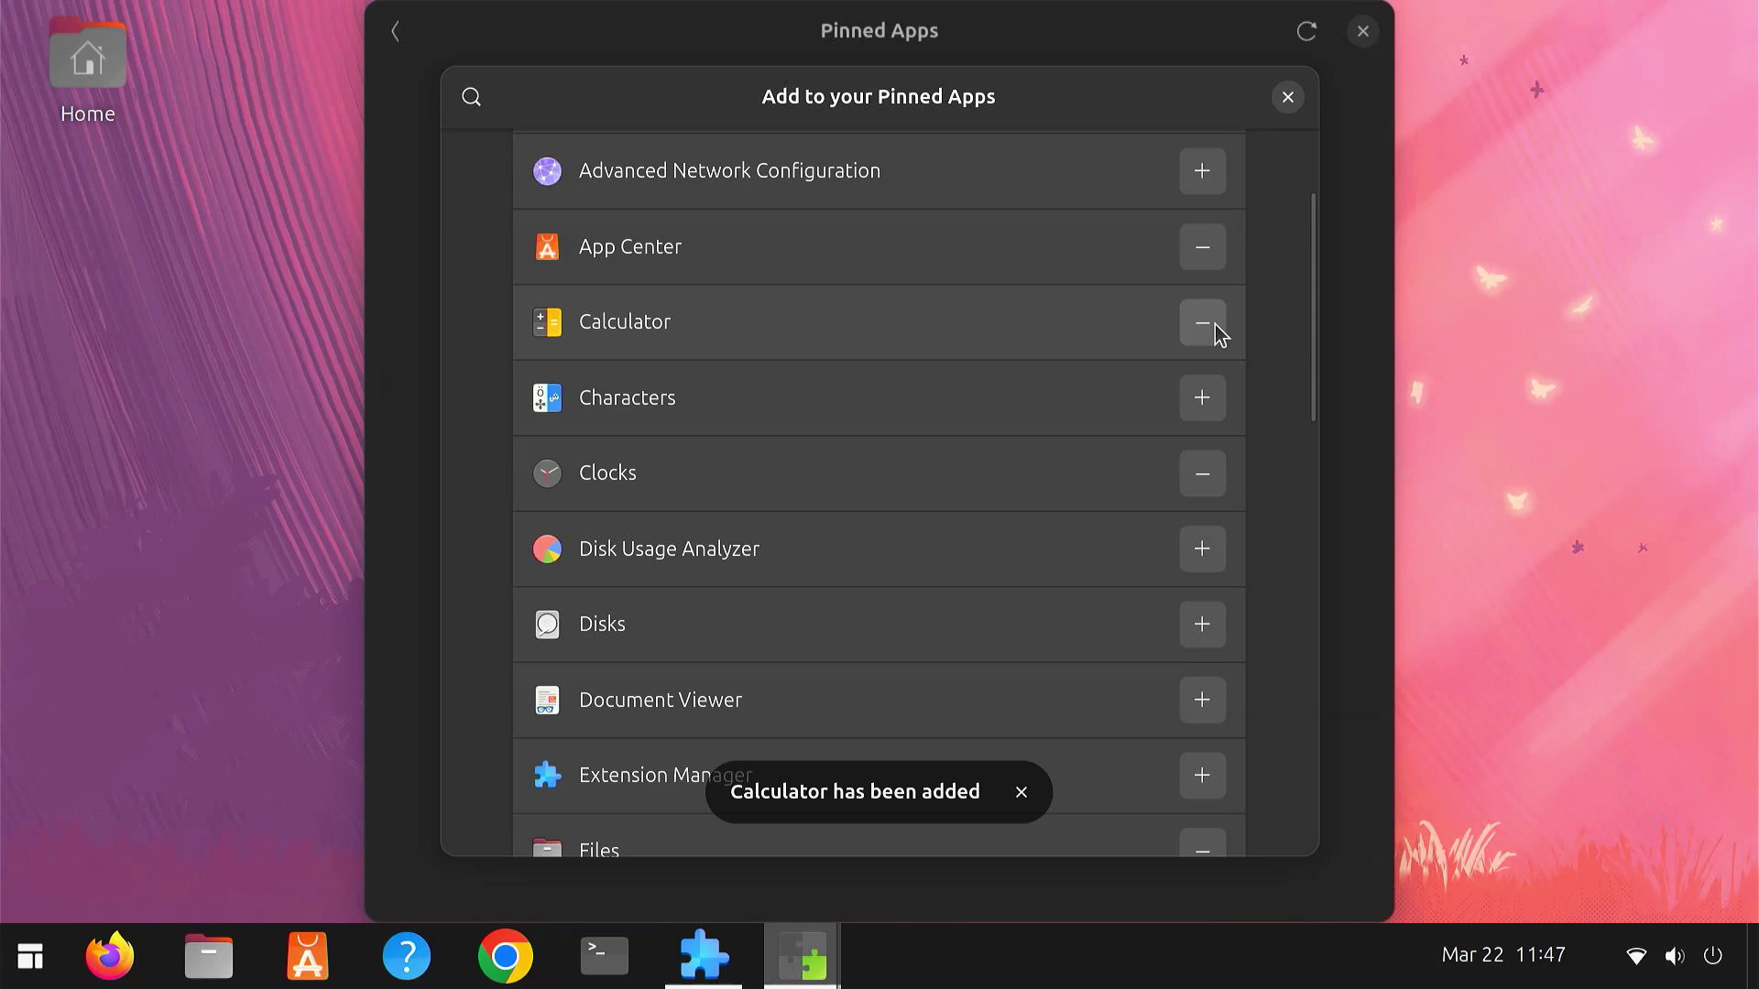
# Pin Firefox Web Browser, Google Chrome and Text Editor as well.
pyautogui.scroll(-2, 1107, 551)
pyautogui.scroll(-2, 1106, 551)
pyautogui.click(1213, 572)
pyautogui.click(1186, 783)
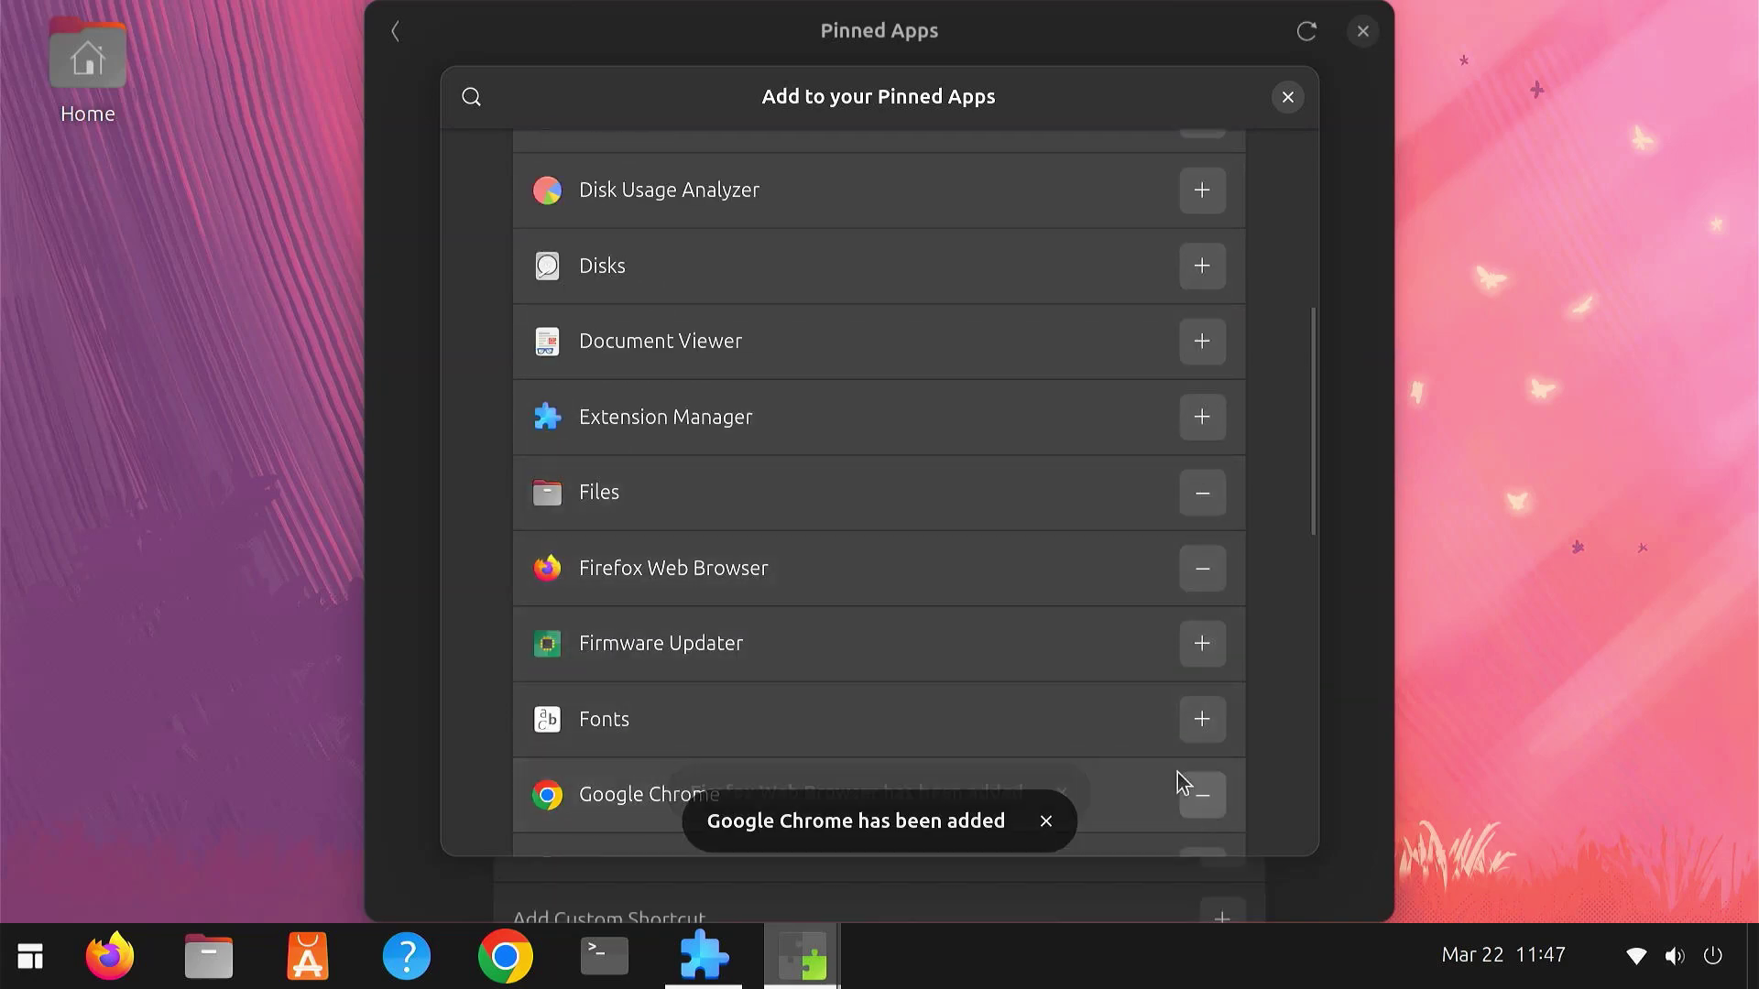
pyautogui.scroll(-10, 1101, 705)
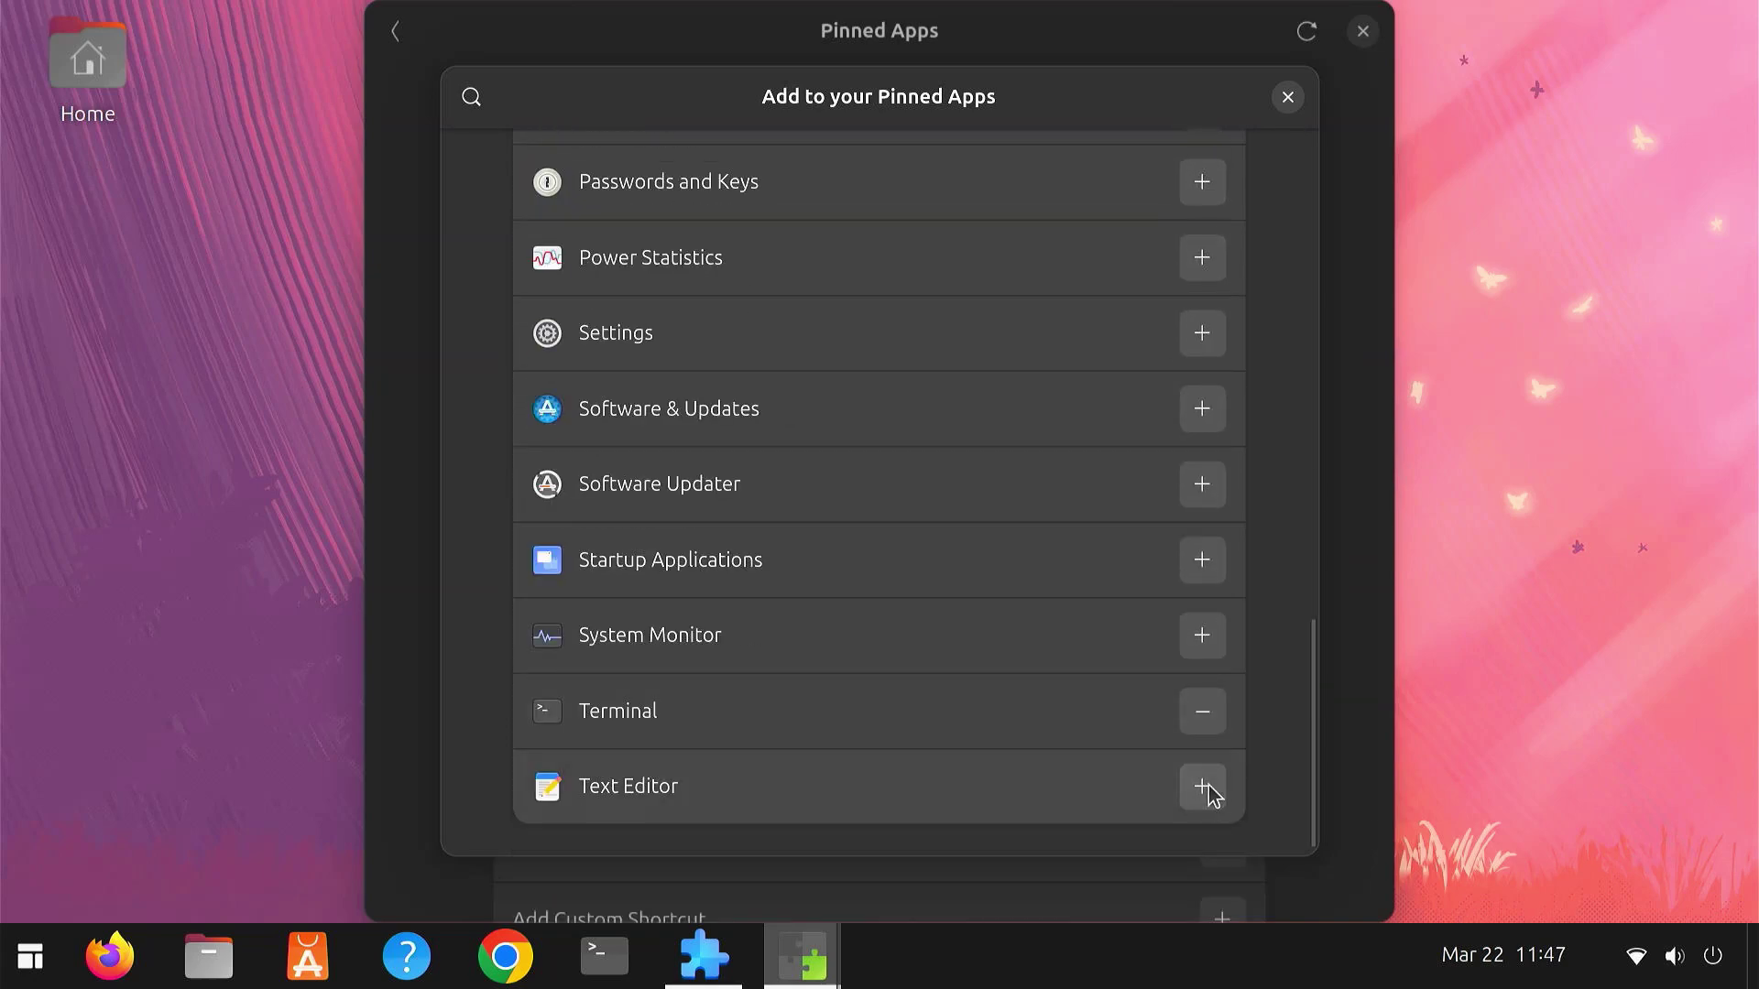
pyautogui.click(1203, 788)
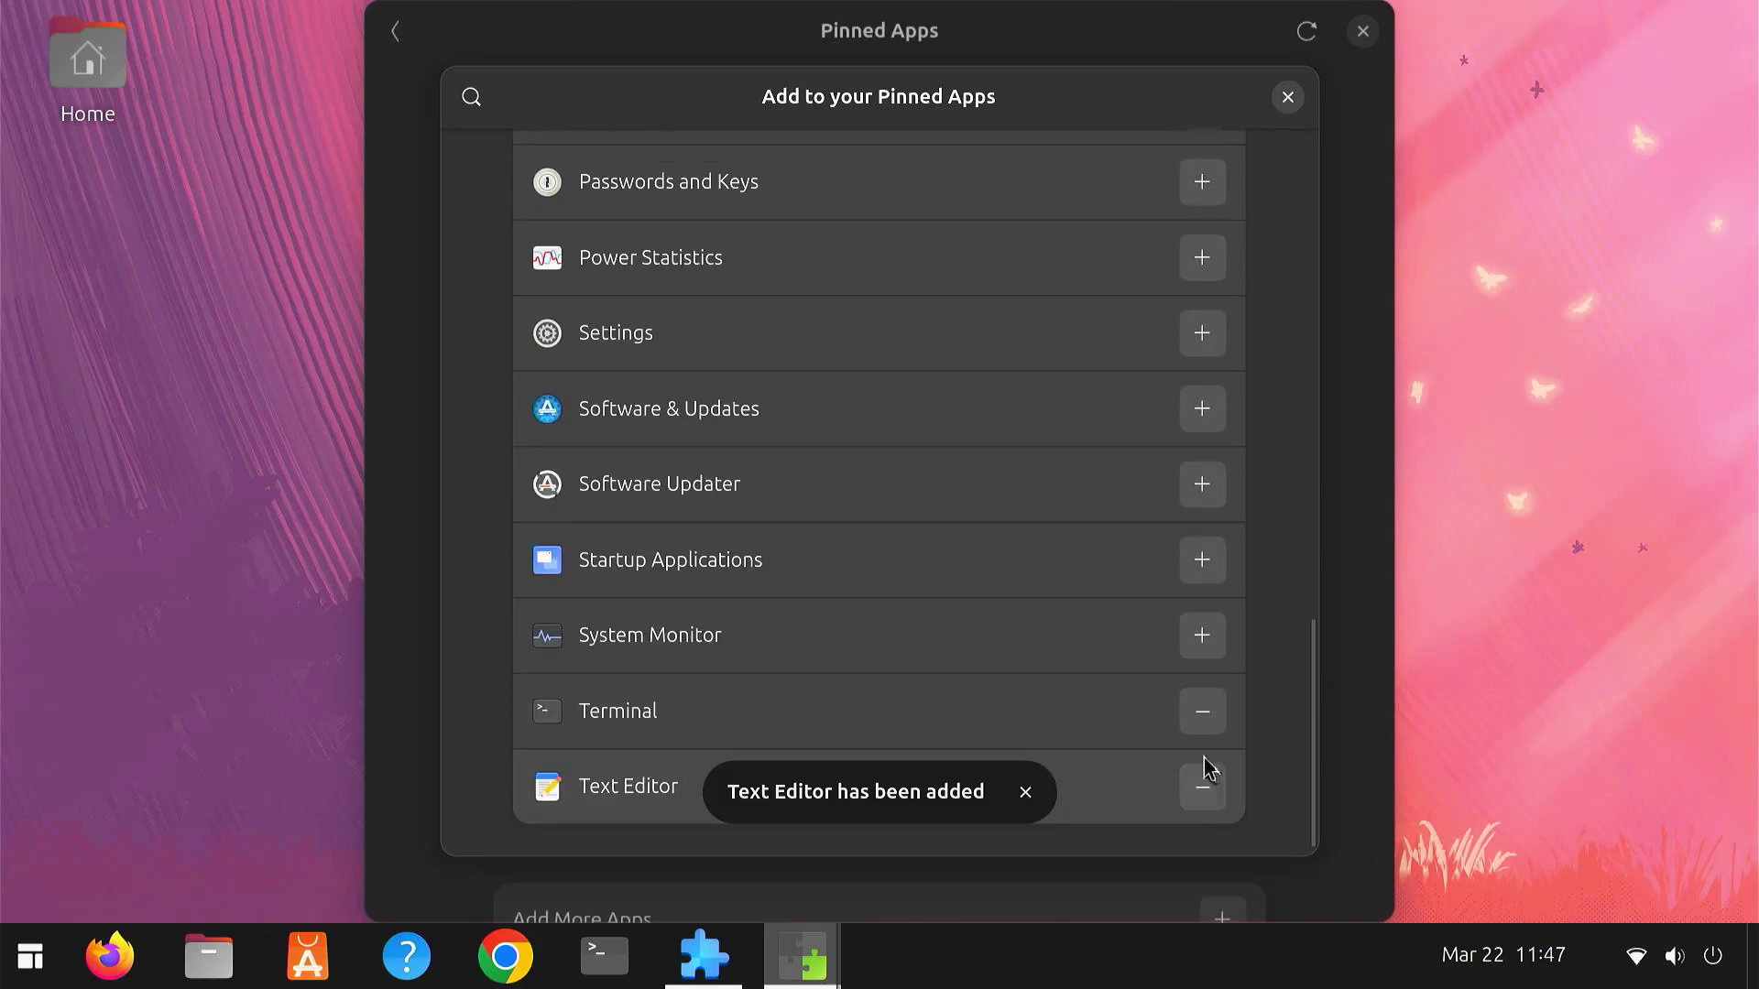
# Preview the pinned apps in the menu, then close the add list and return to Menu settings.
pyautogui.click(31, 956)
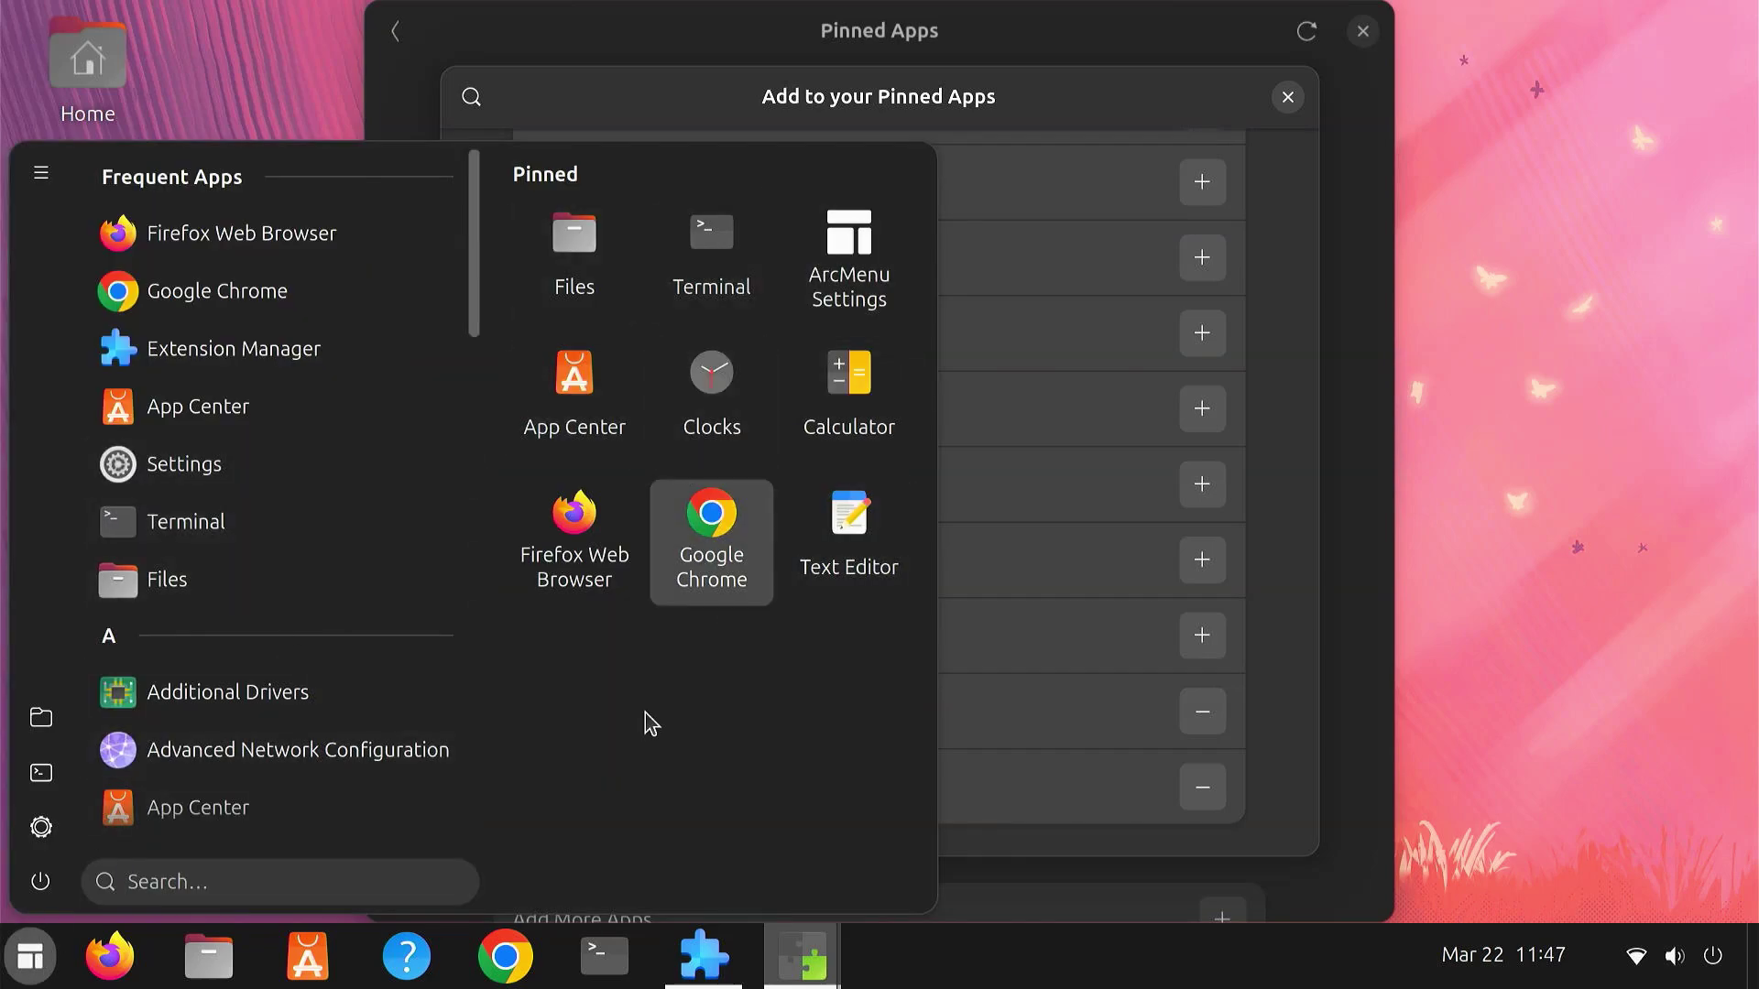
pyautogui.click(1486, 511)
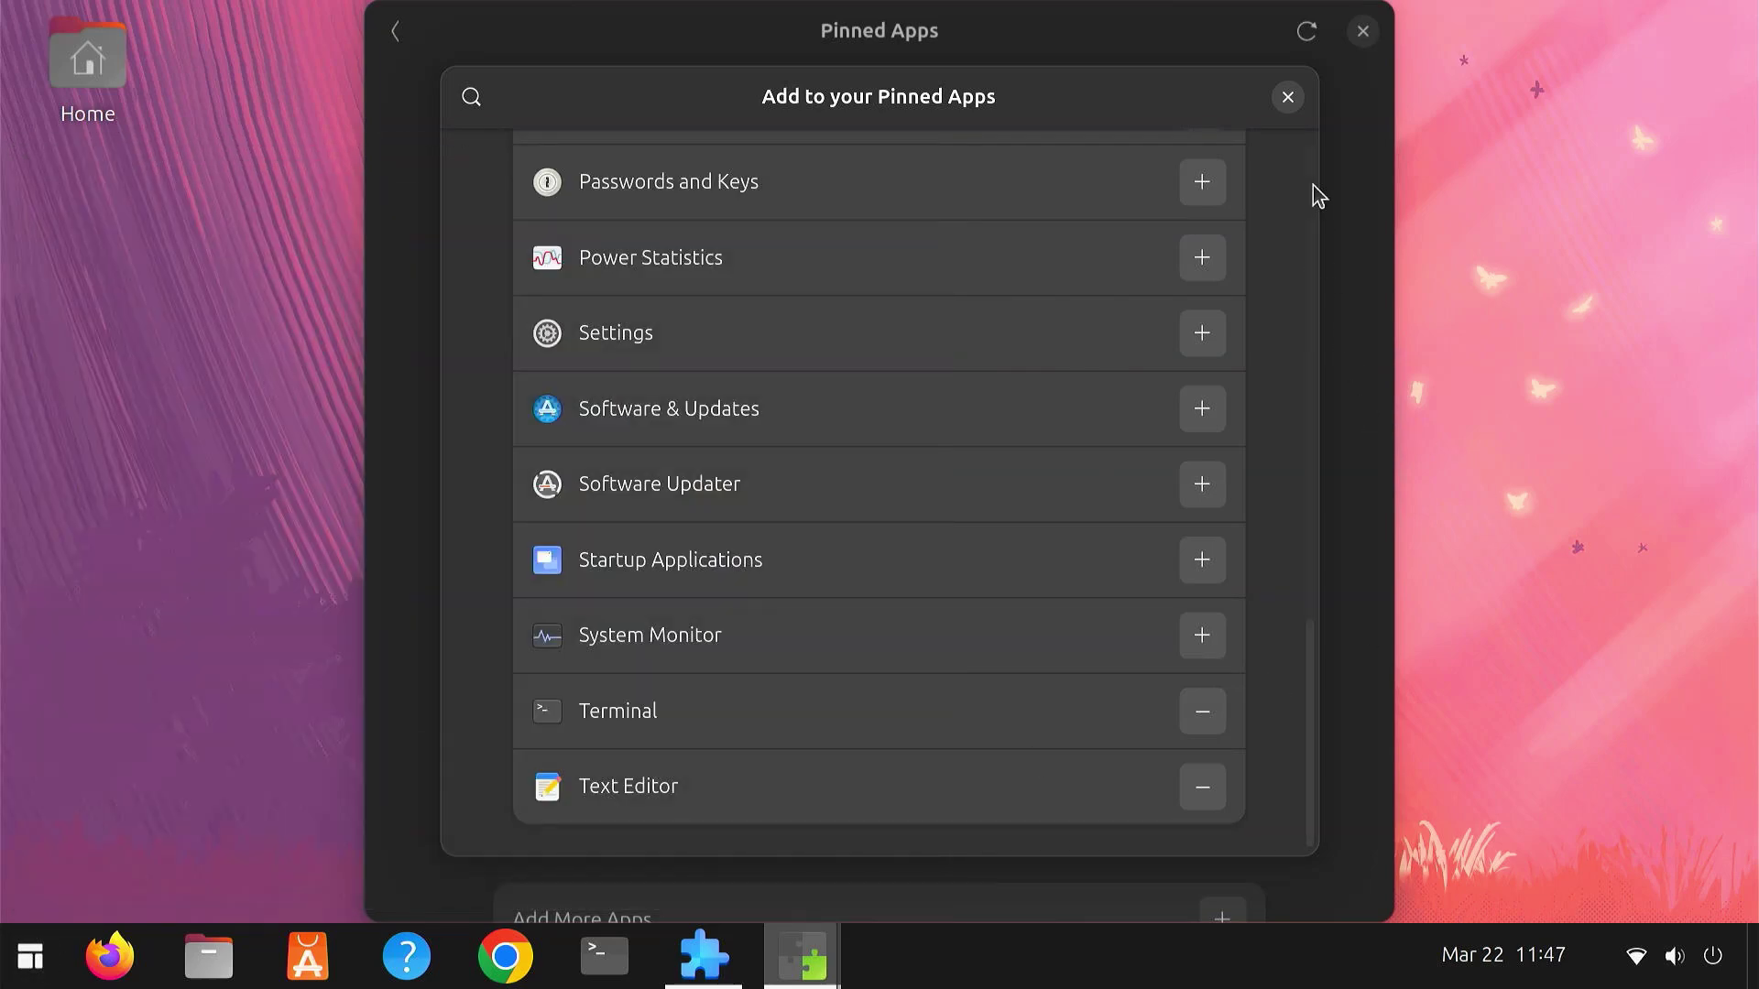
pyautogui.click(1288, 97)
pyautogui.click(395, 32)
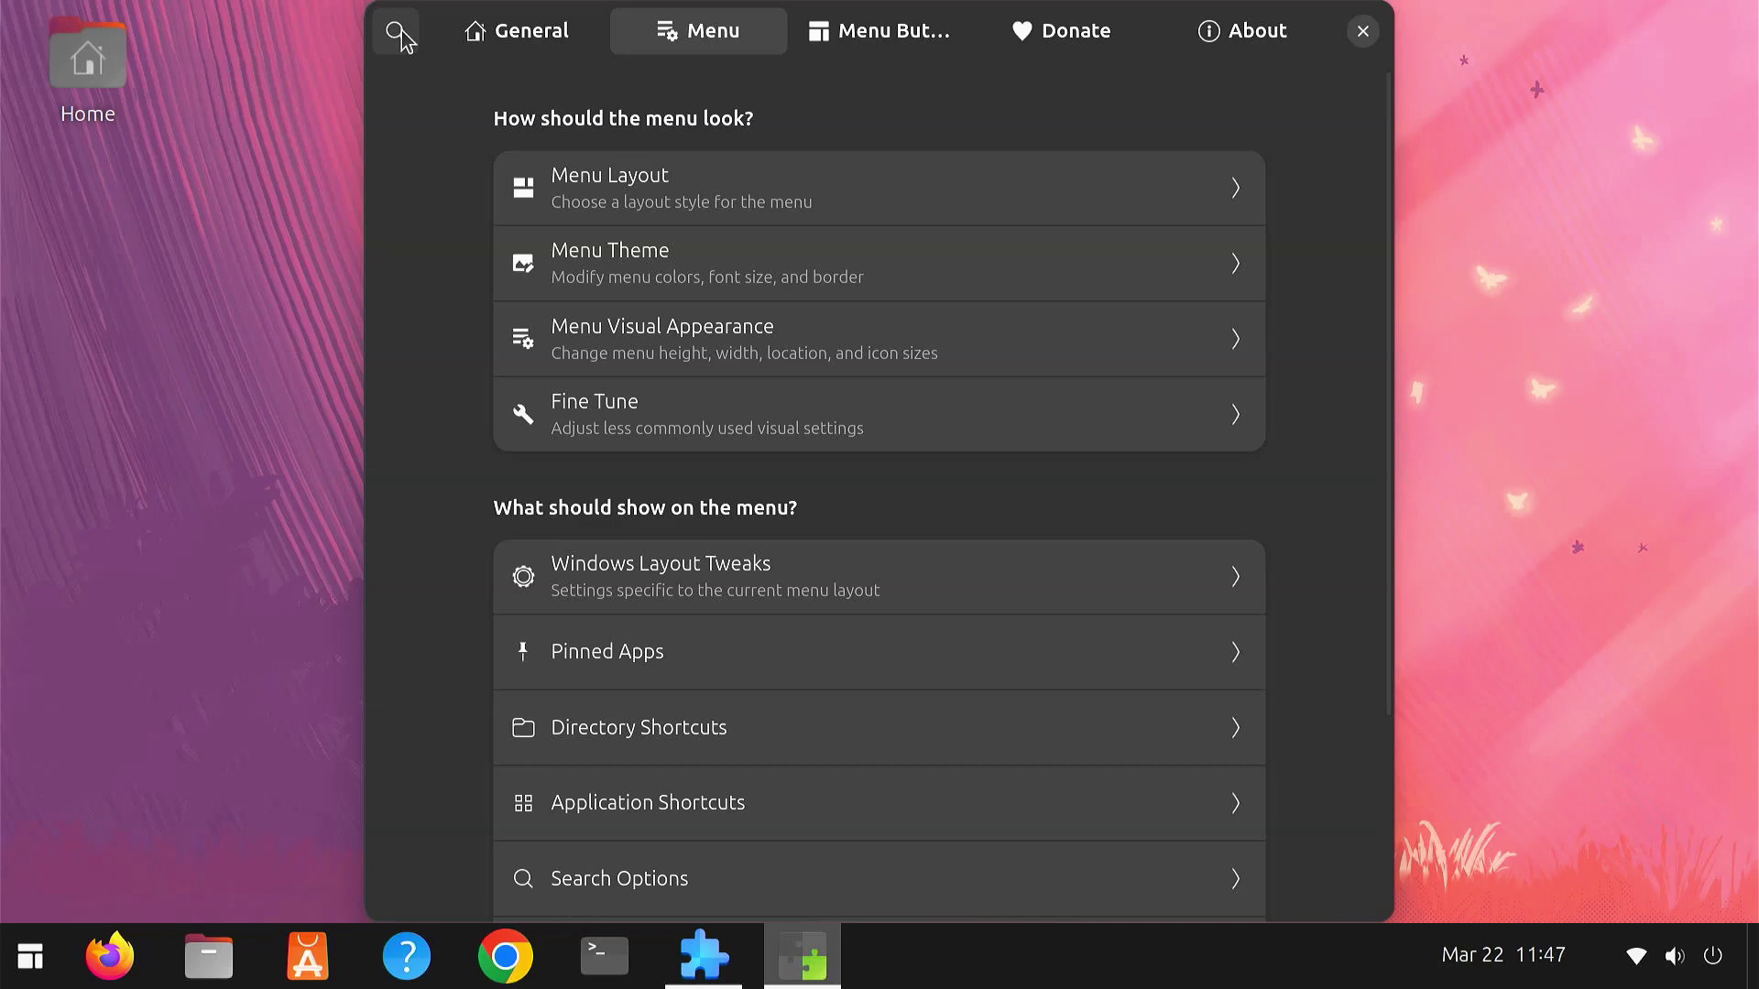
# Set the ArcMenu button icon to the diamond design.
pyautogui.click(874, 37)
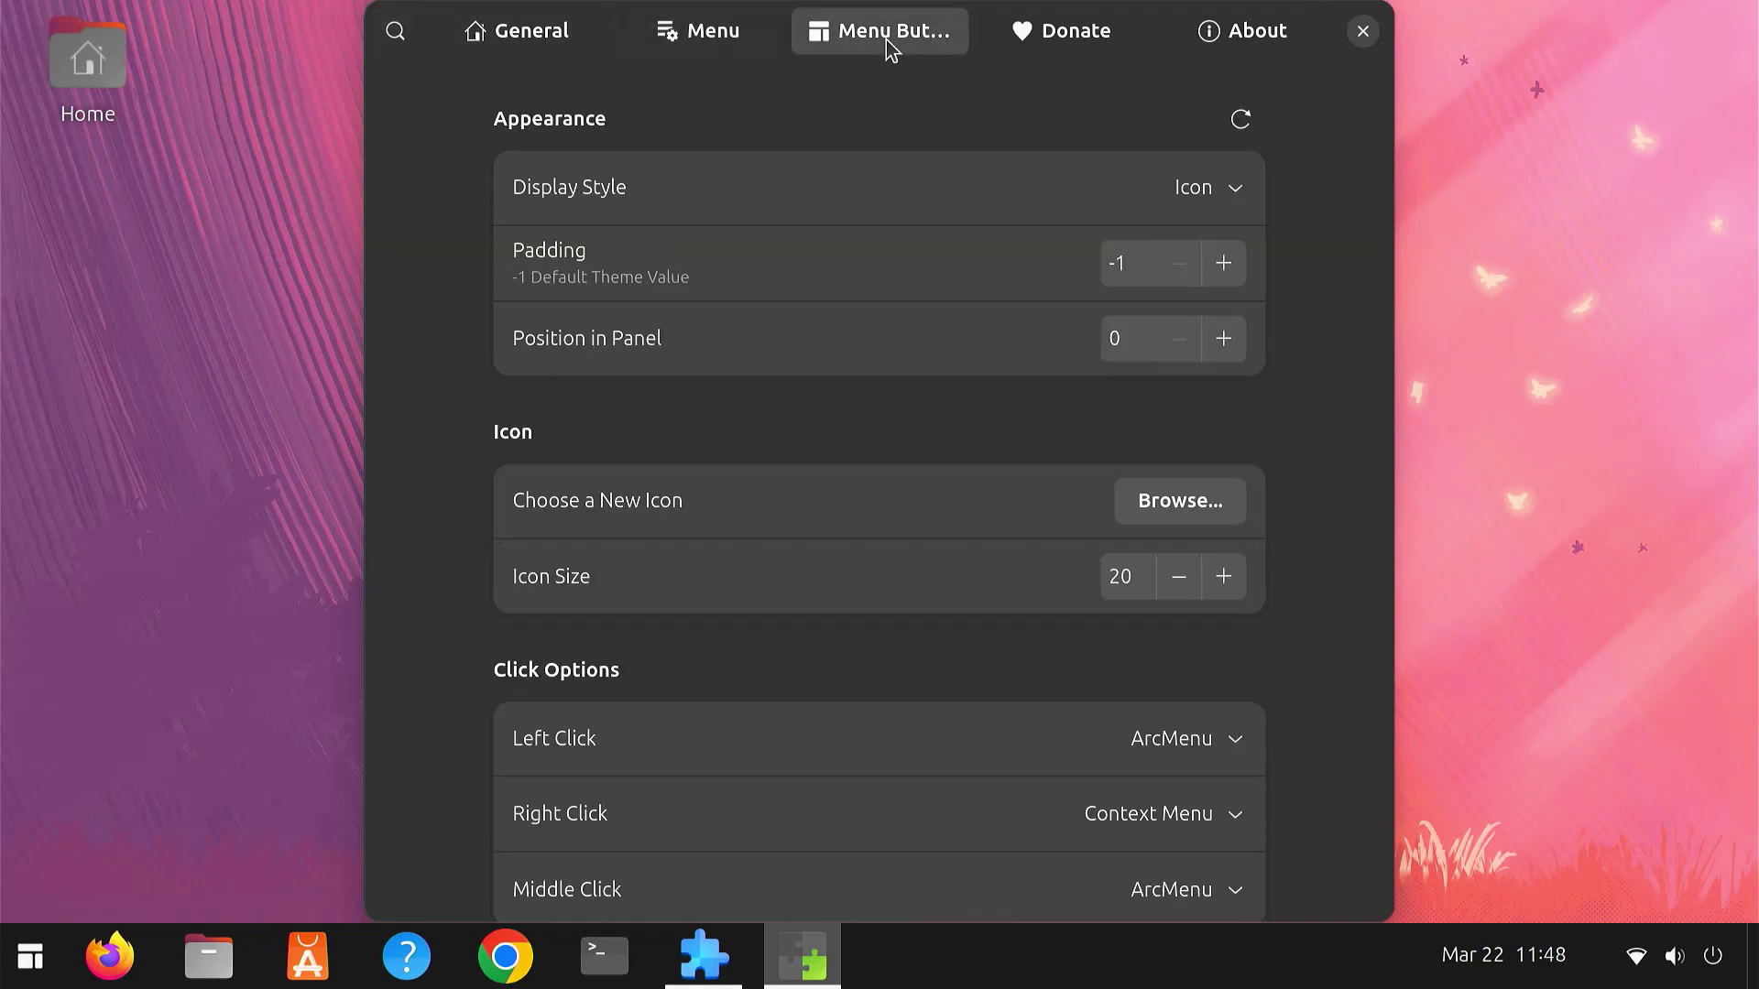
pyautogui.click(1180, 501)
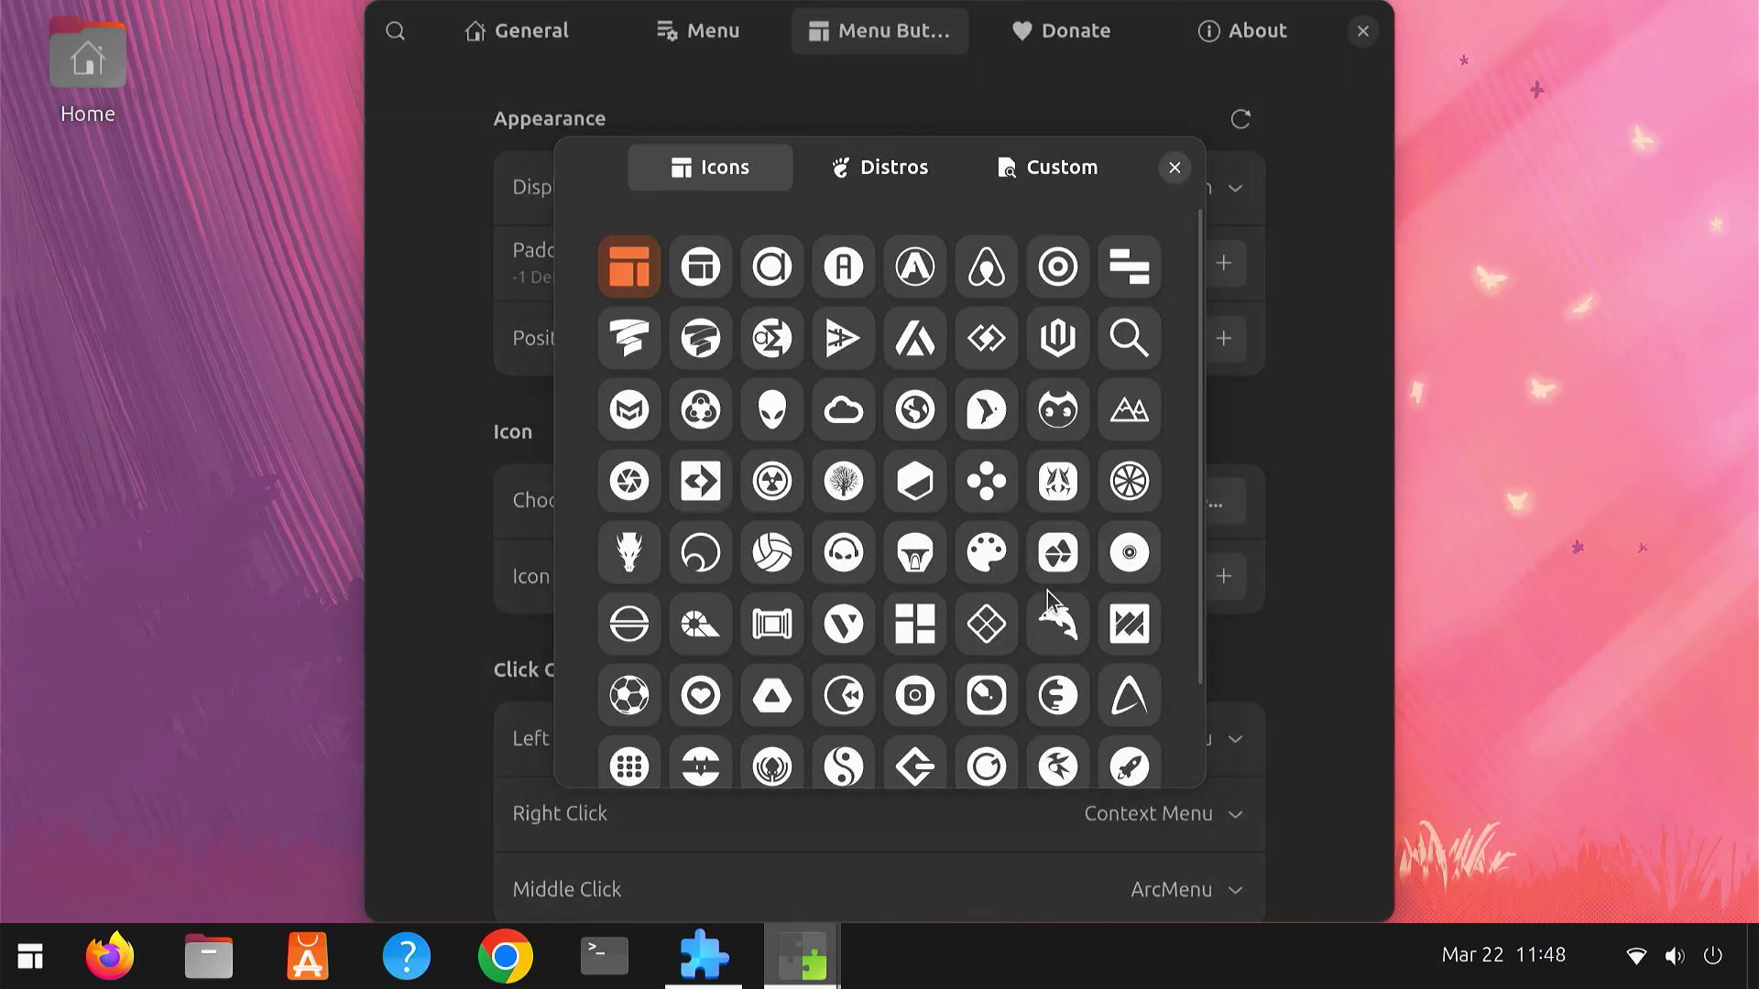
pyautogui.click(989, 630)
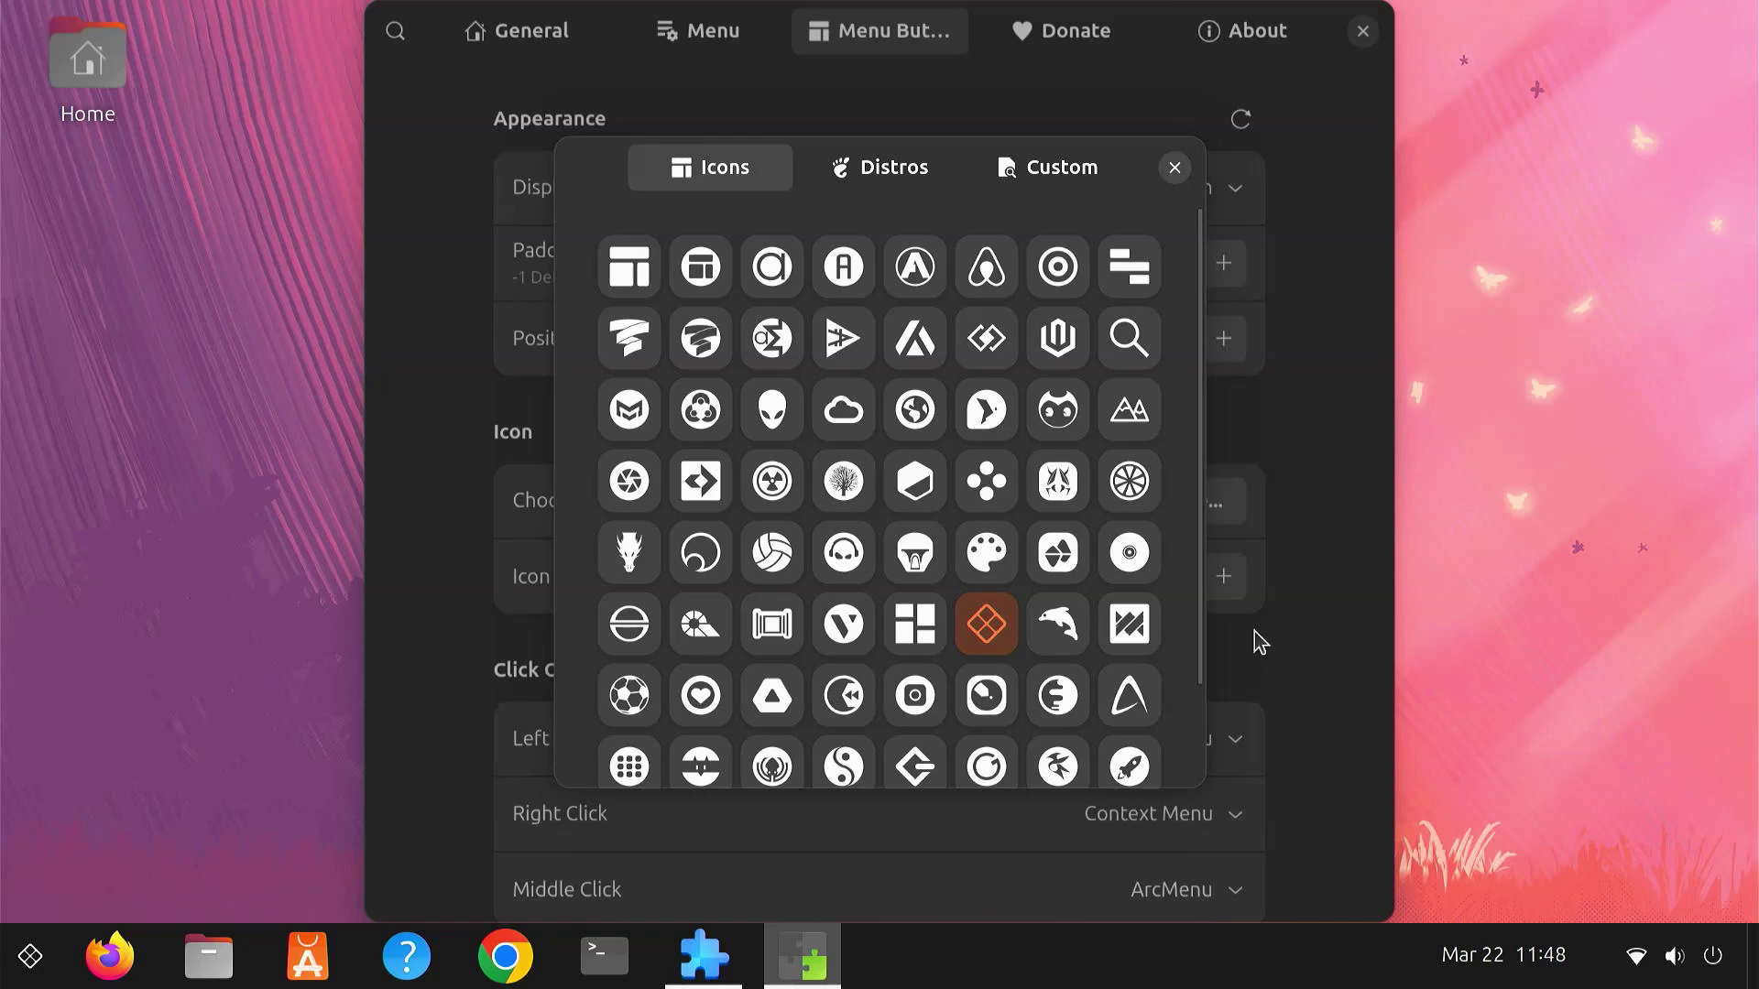
pyautogui.click(1174, 168)
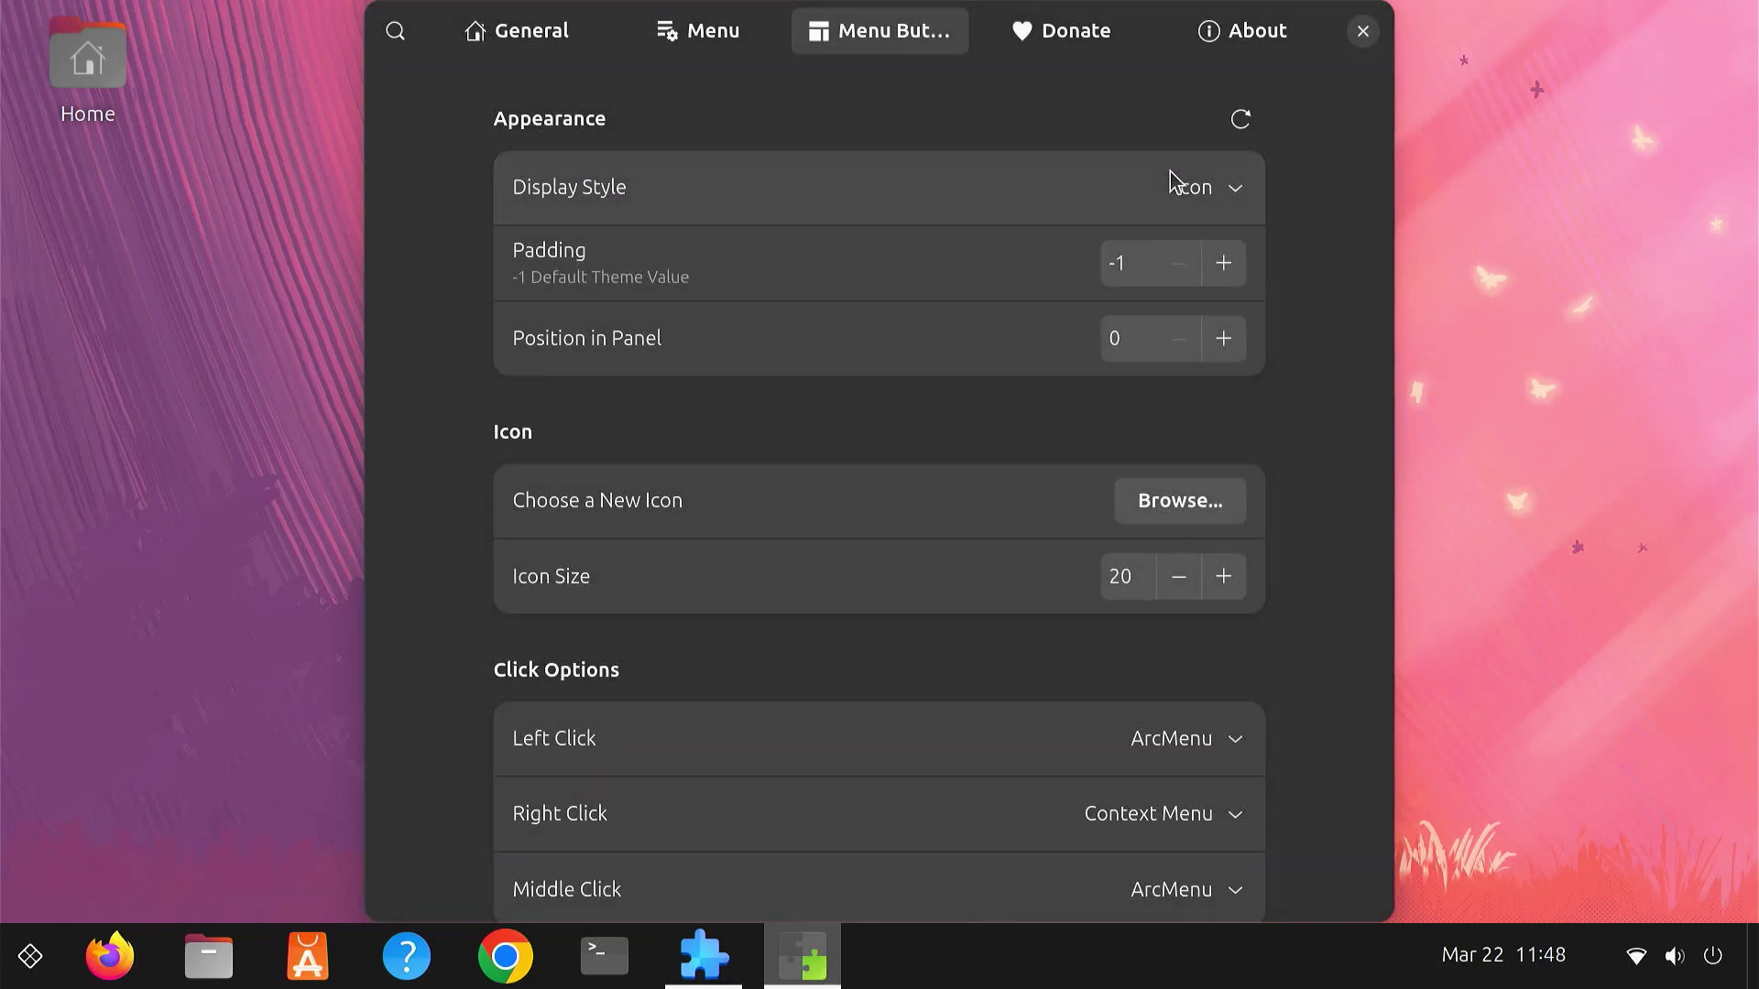
# Raise the menu button icon size to 40, preview it, and close ArcMenu settings.
pyautogui.click(1222, 586)
pyautogui.click(1218, 594)
pyautogui.click(1218, 593)
pyautogui.click(1219, 594)
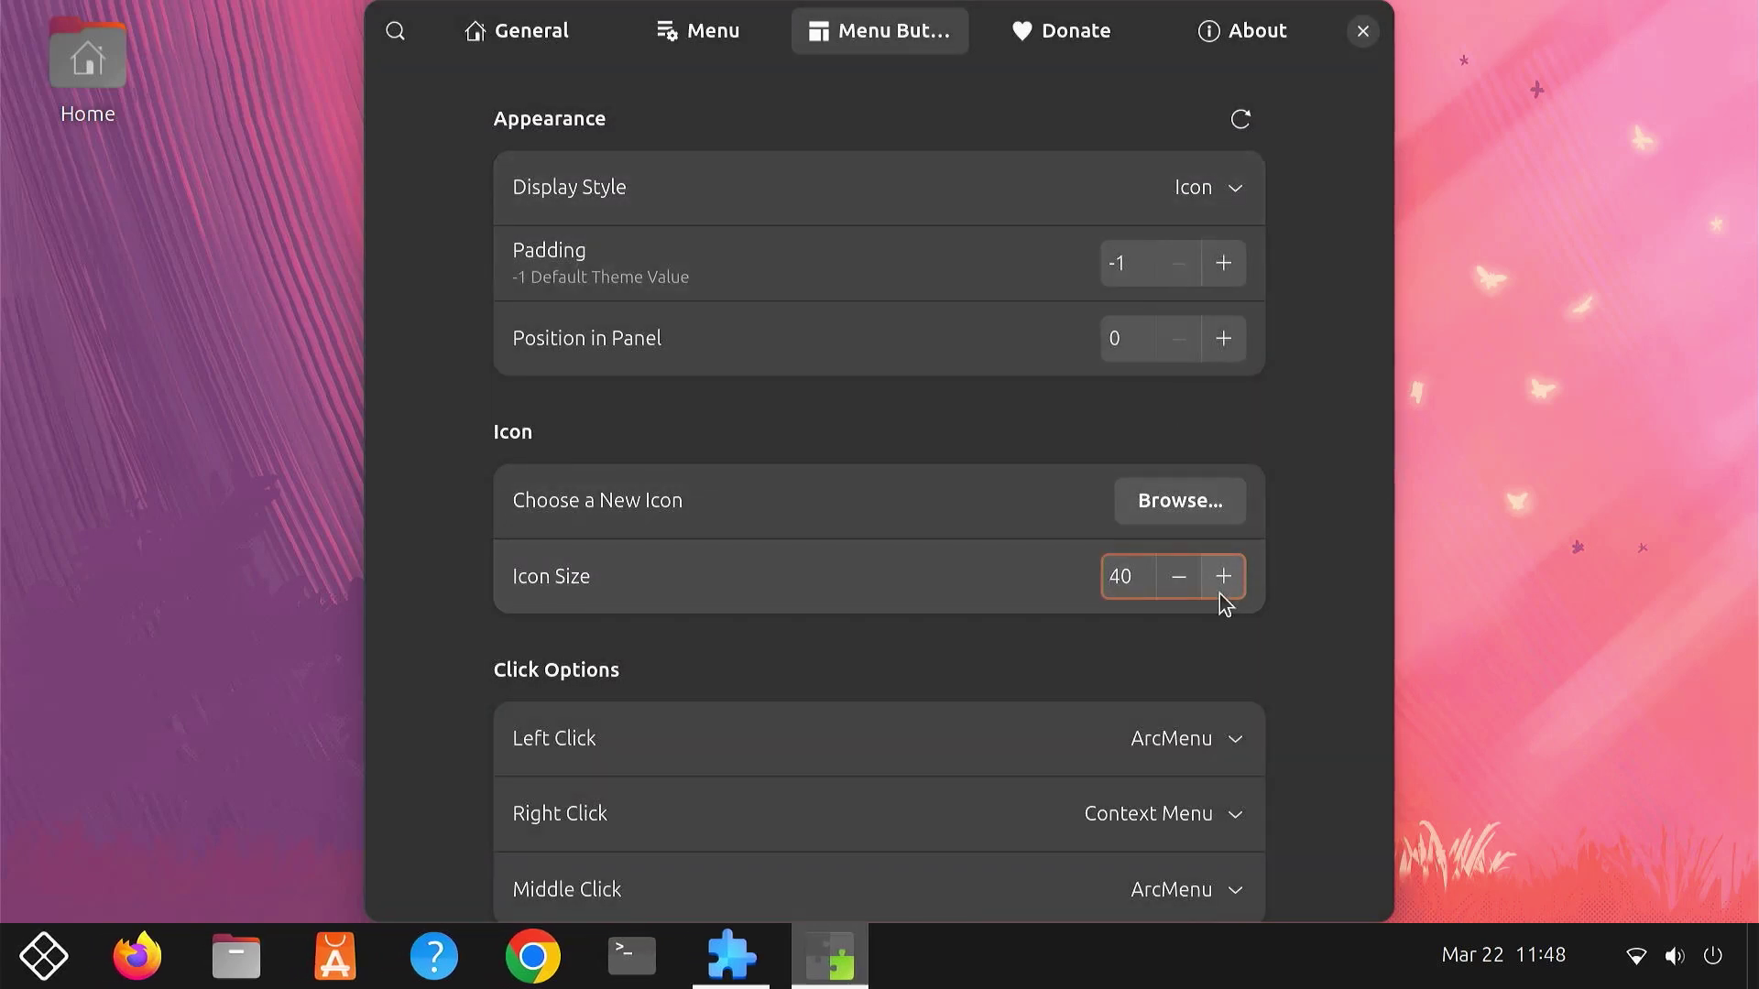
pyautogui.click(37, 960)
pyautogui.click(37, 963)
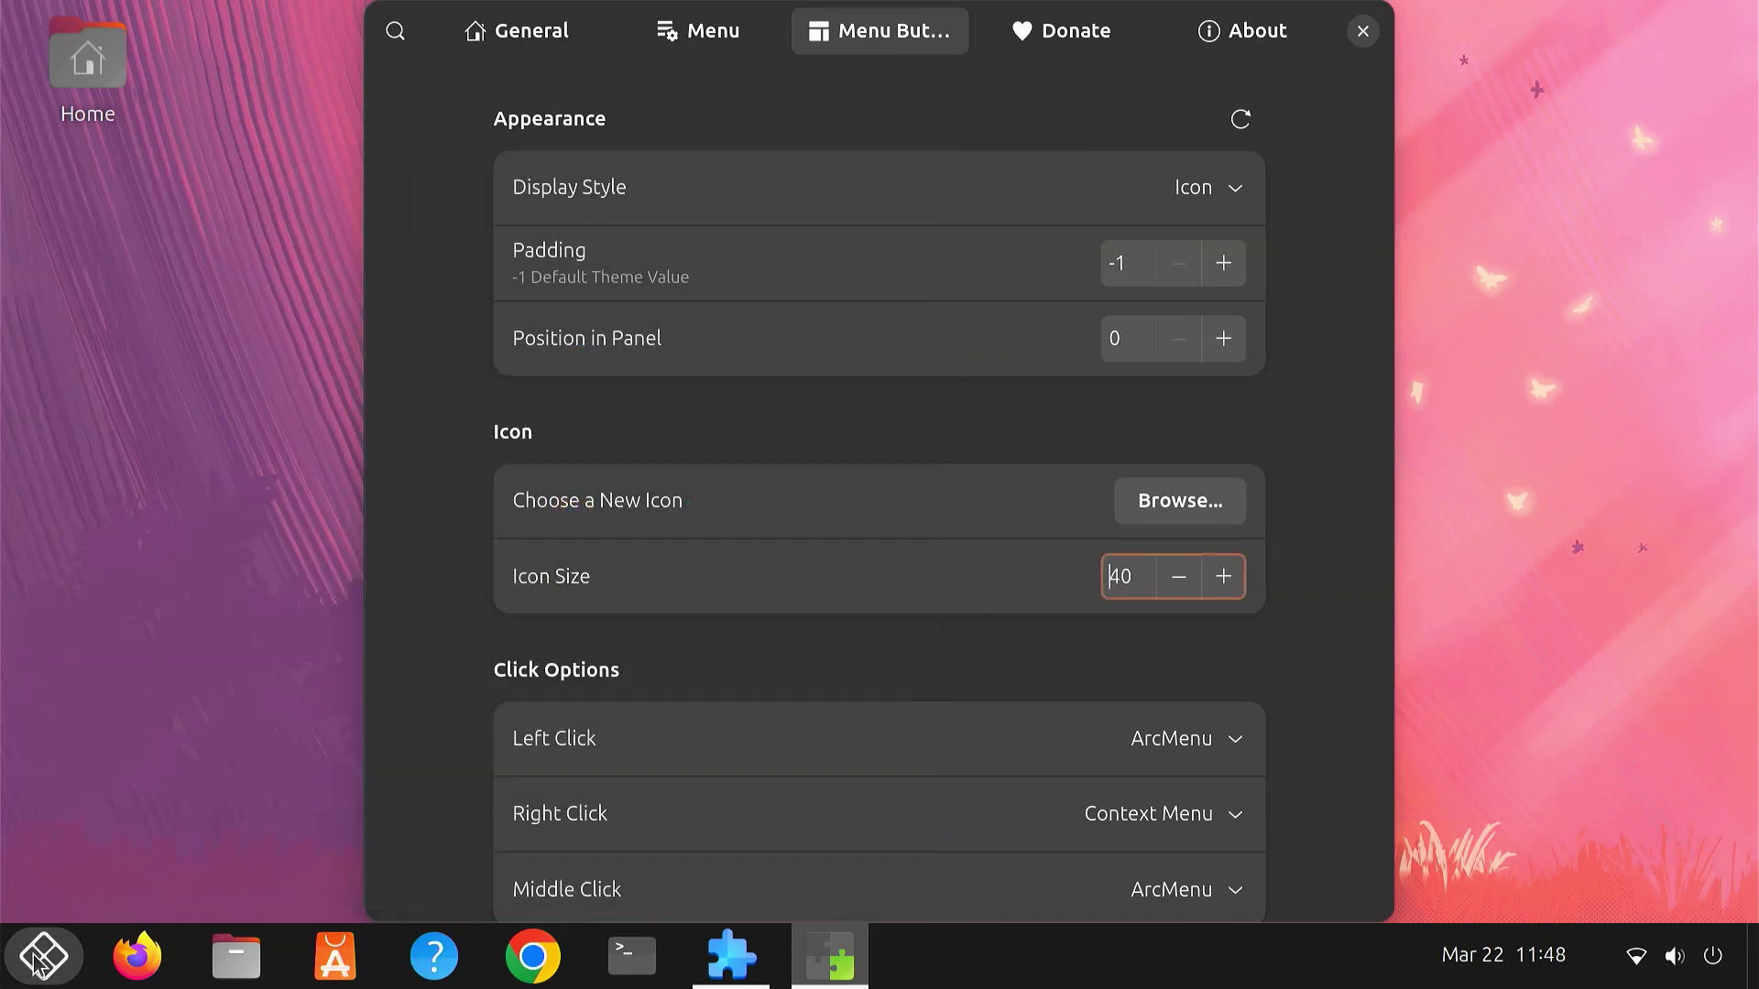
pyautogui.click(1363, 34)
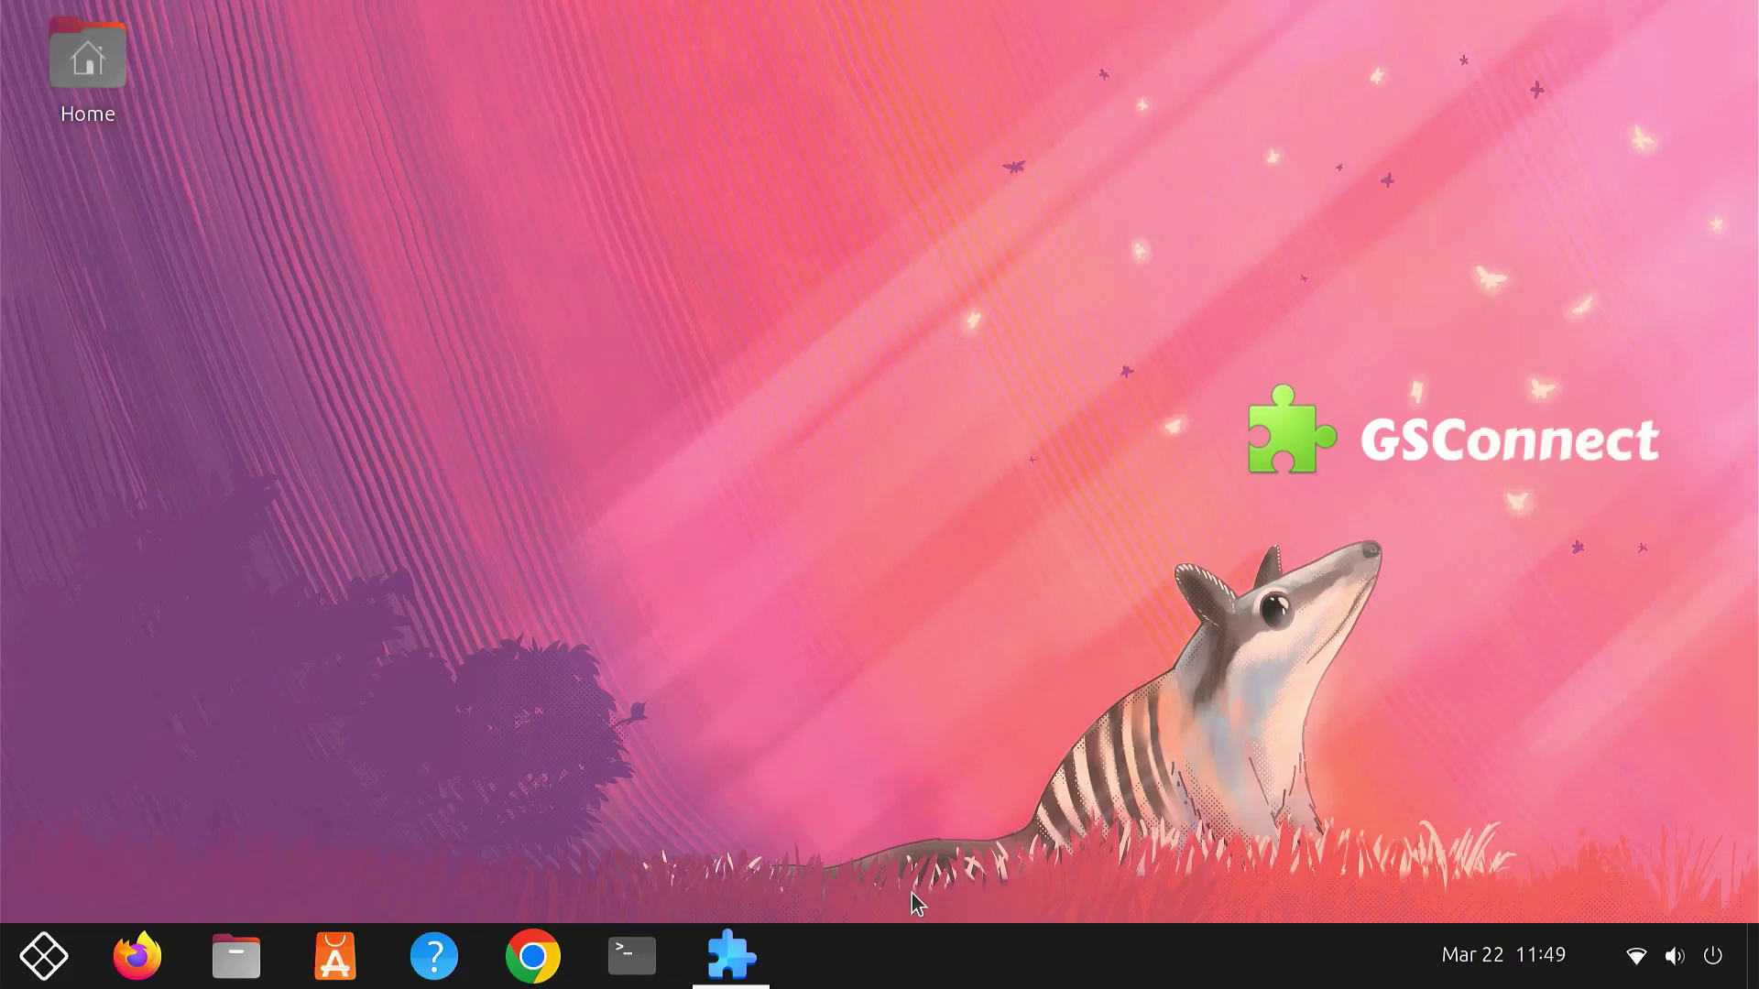
# Search Extension Manager for GSConnect, install it, and close the window.
pyautogui.click(761, 949)
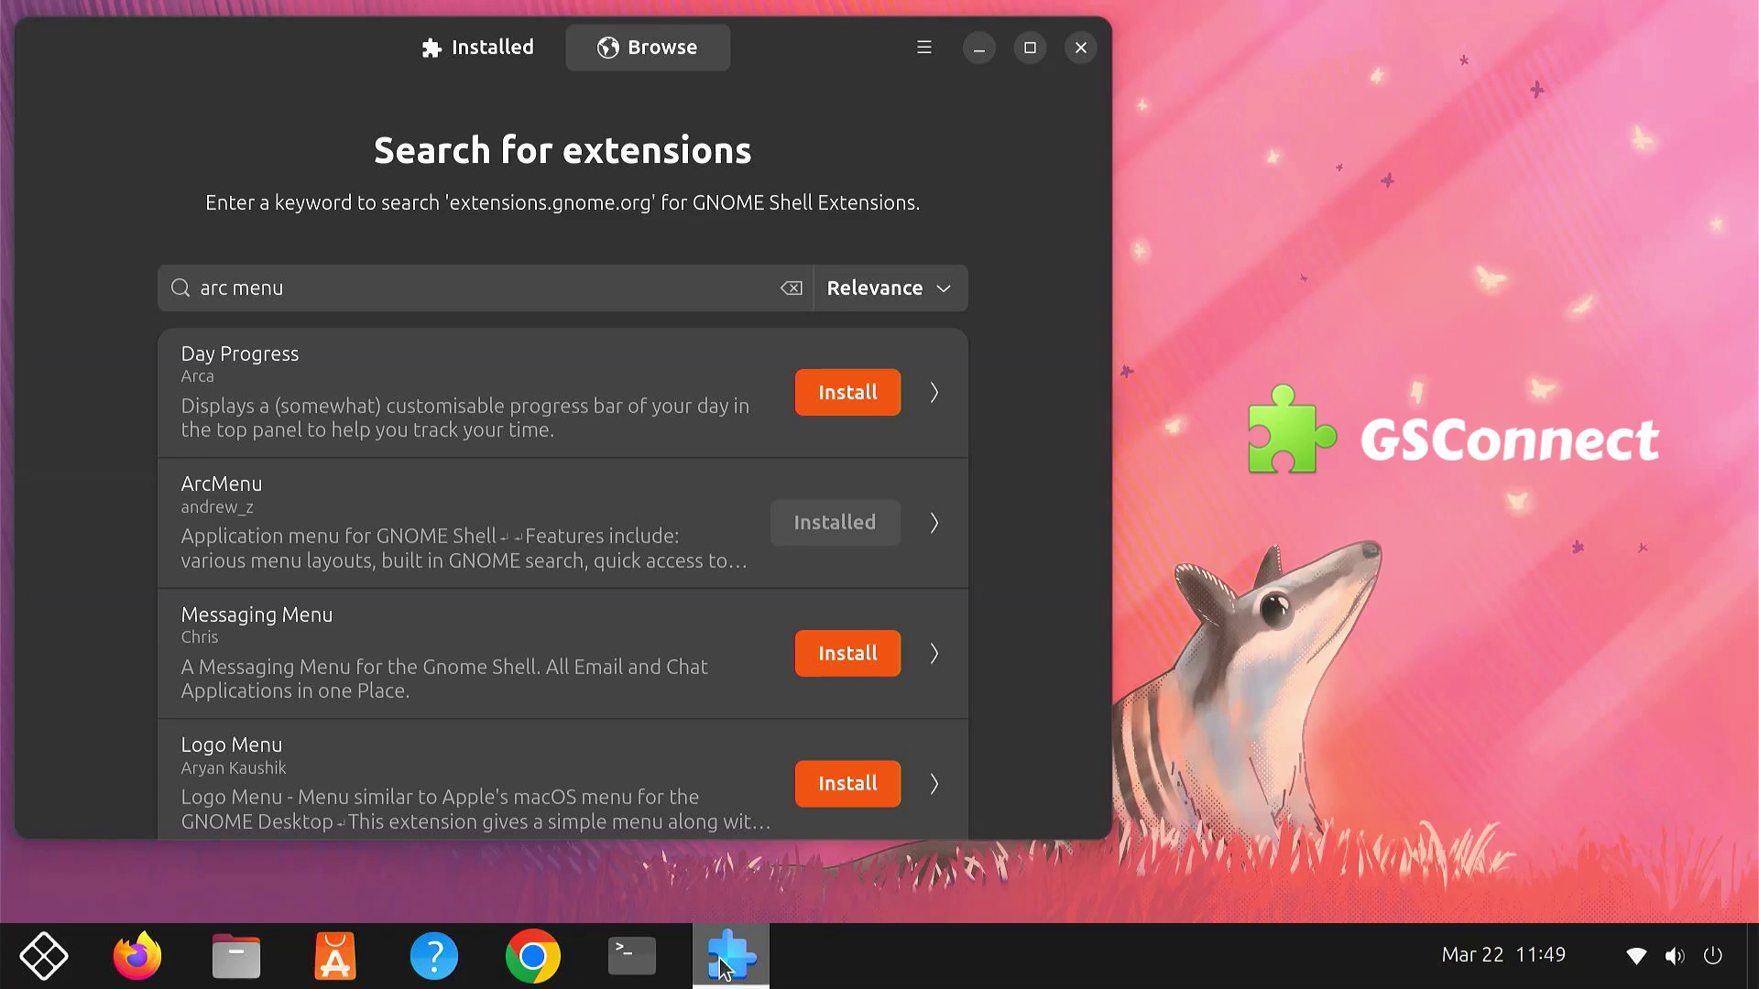
pyautogui.click(313, 279)
pyautogui.press('BackSpace')
pyautogui.press('BackSpace')
pyautogui.press('BackSpace')
pyautogui.press('BackSpace')
pyautogui.press('BackSpace')
pyautogui.press('BackSpace')
pyautogui.press('BackSpace')
pyautogui.press('BackSpace')
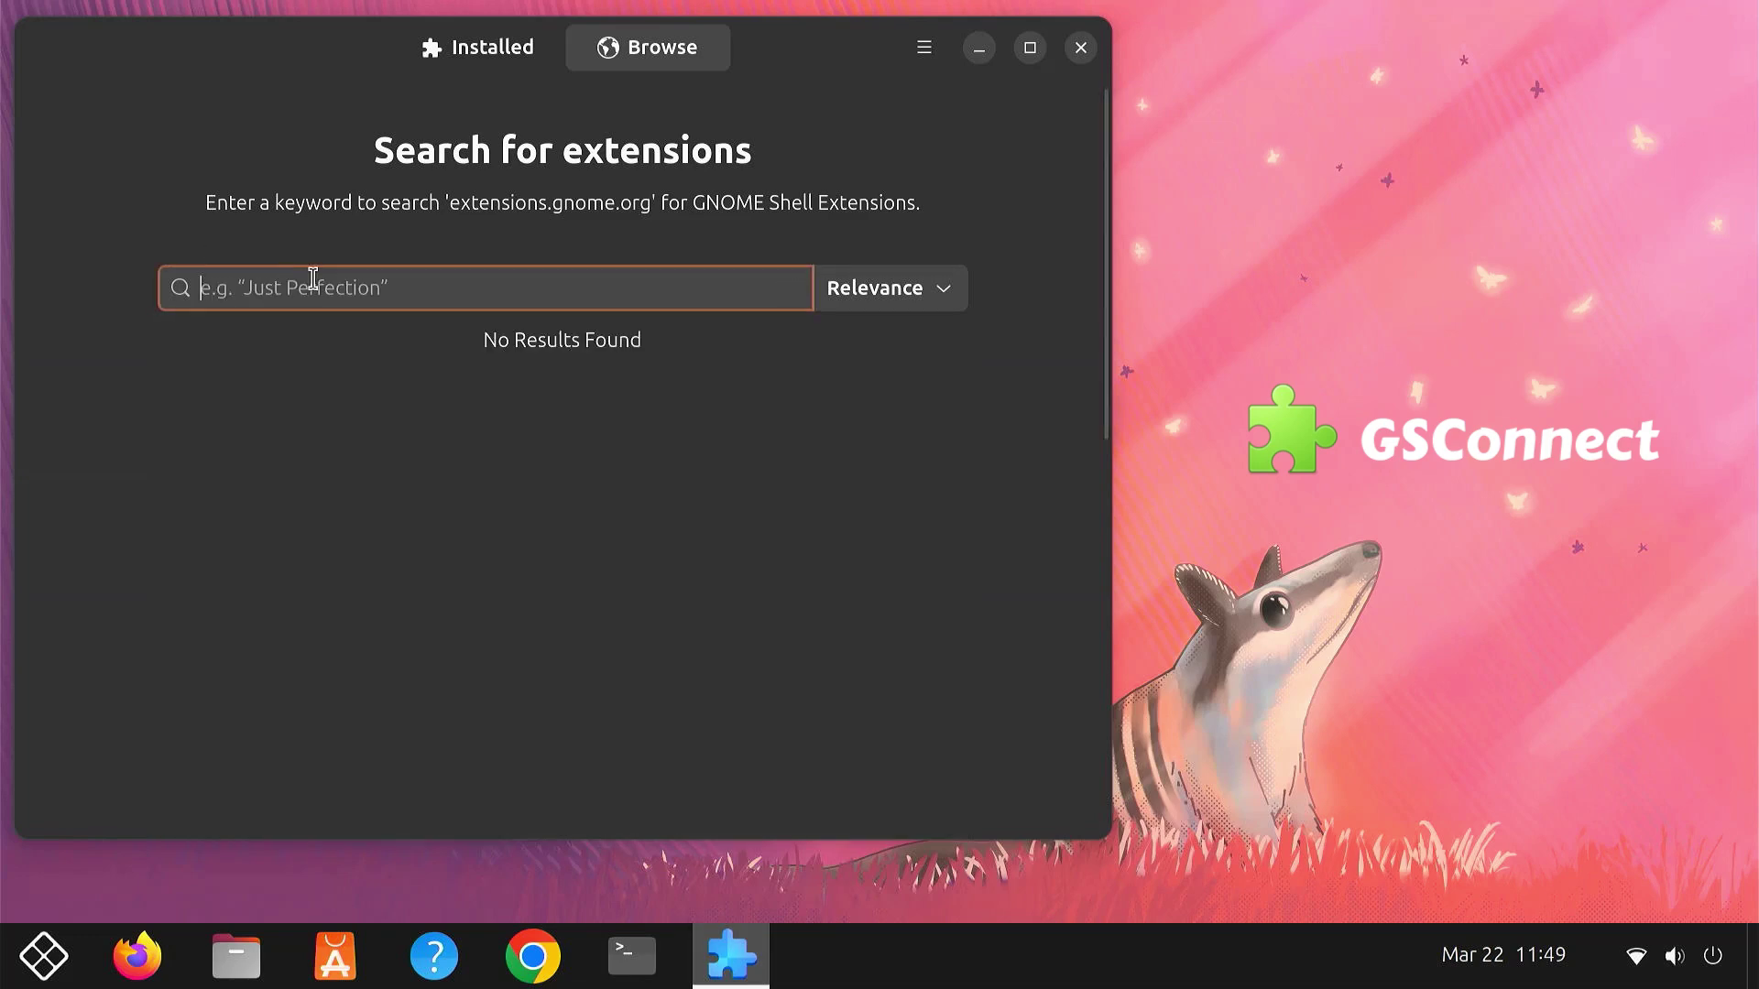
pyautogui.write('GSConnect')
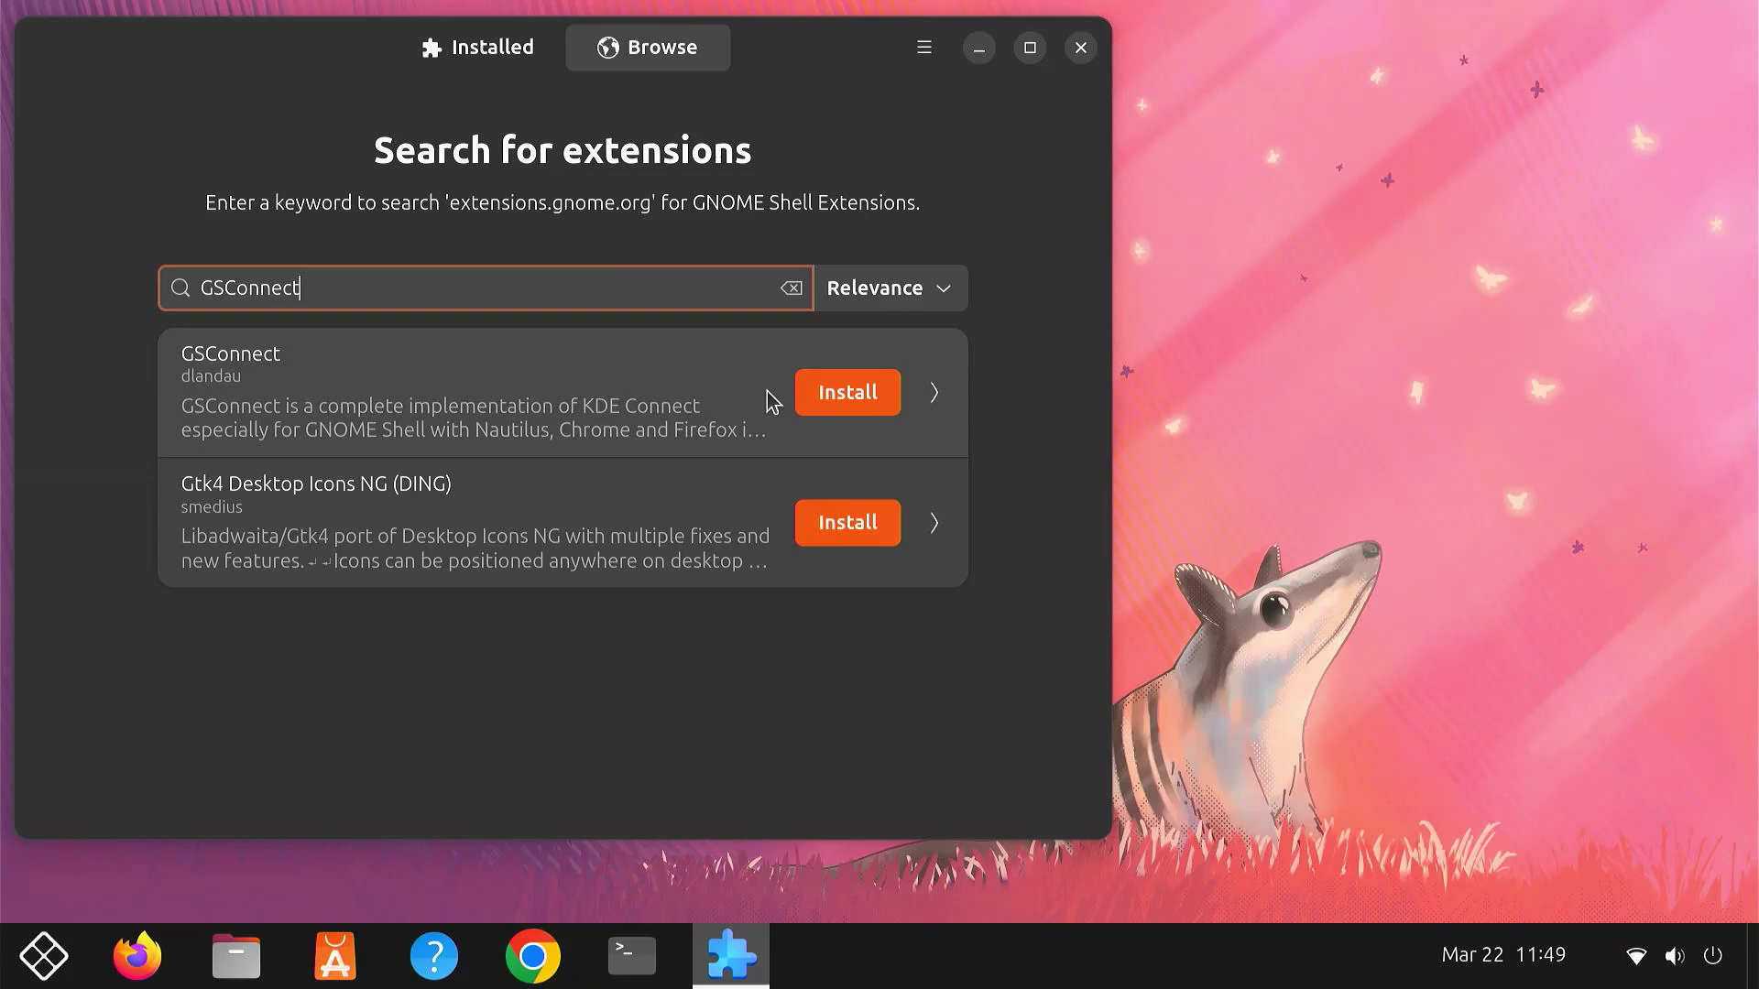
pyautogui.click(824, 404)
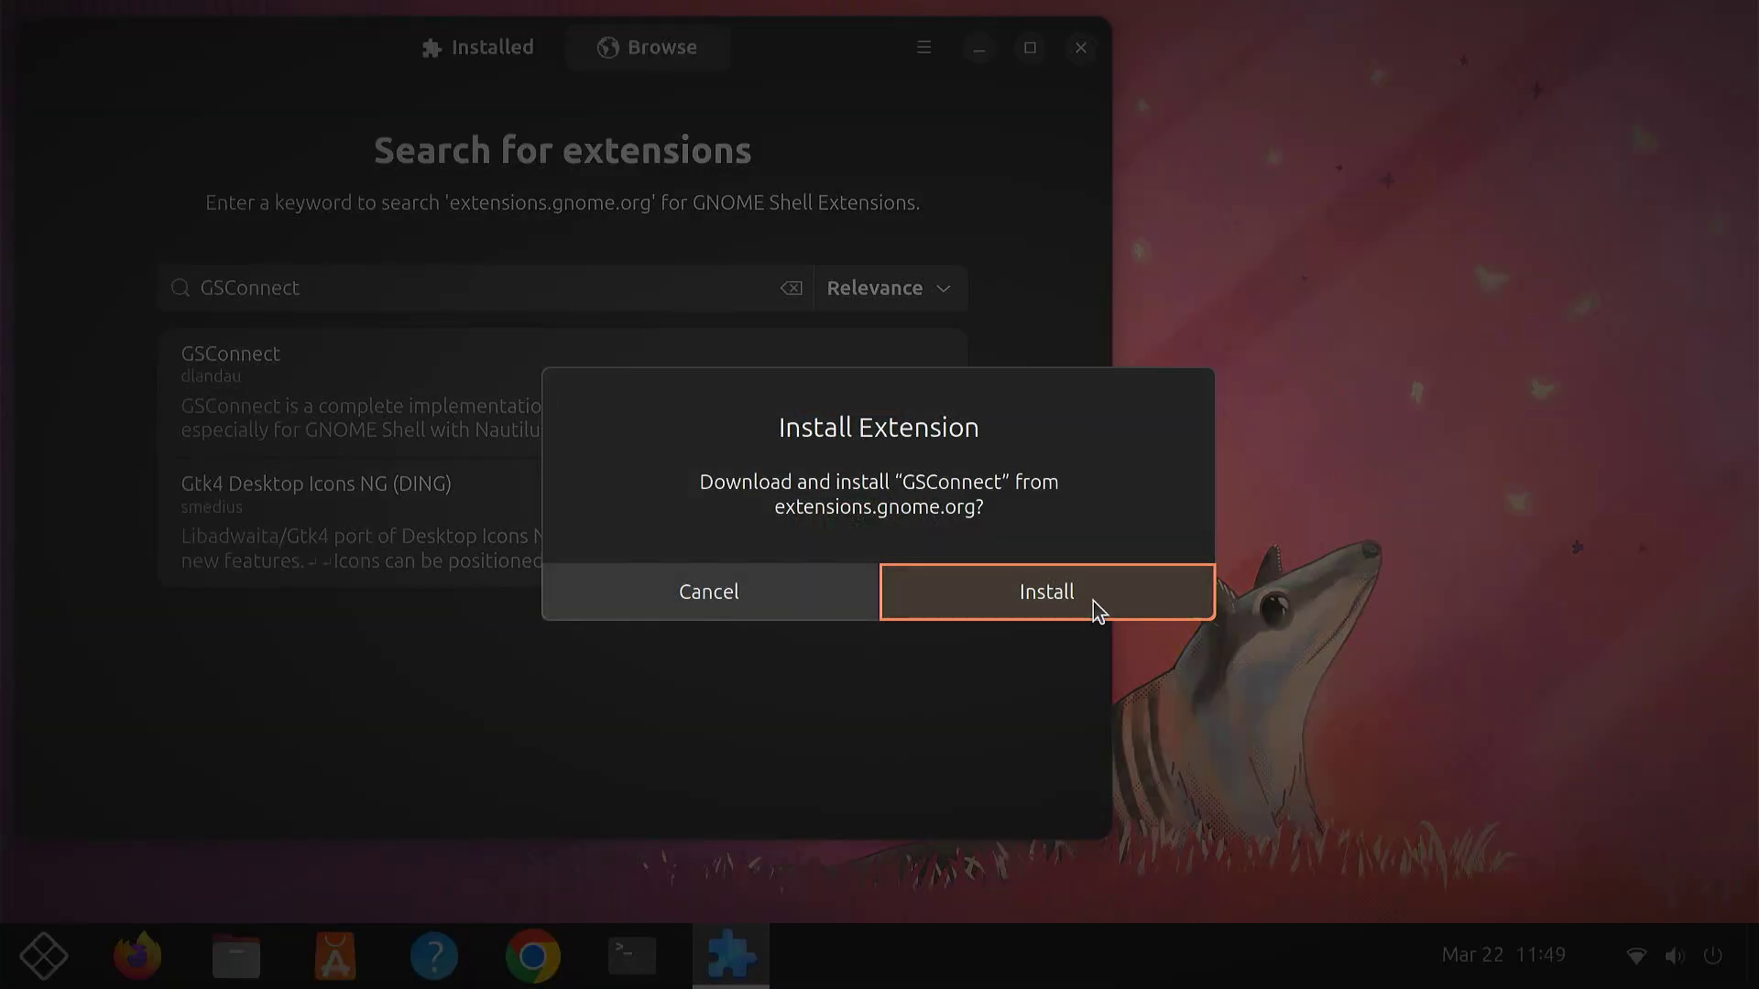
pyautogui.click(1092, 601)
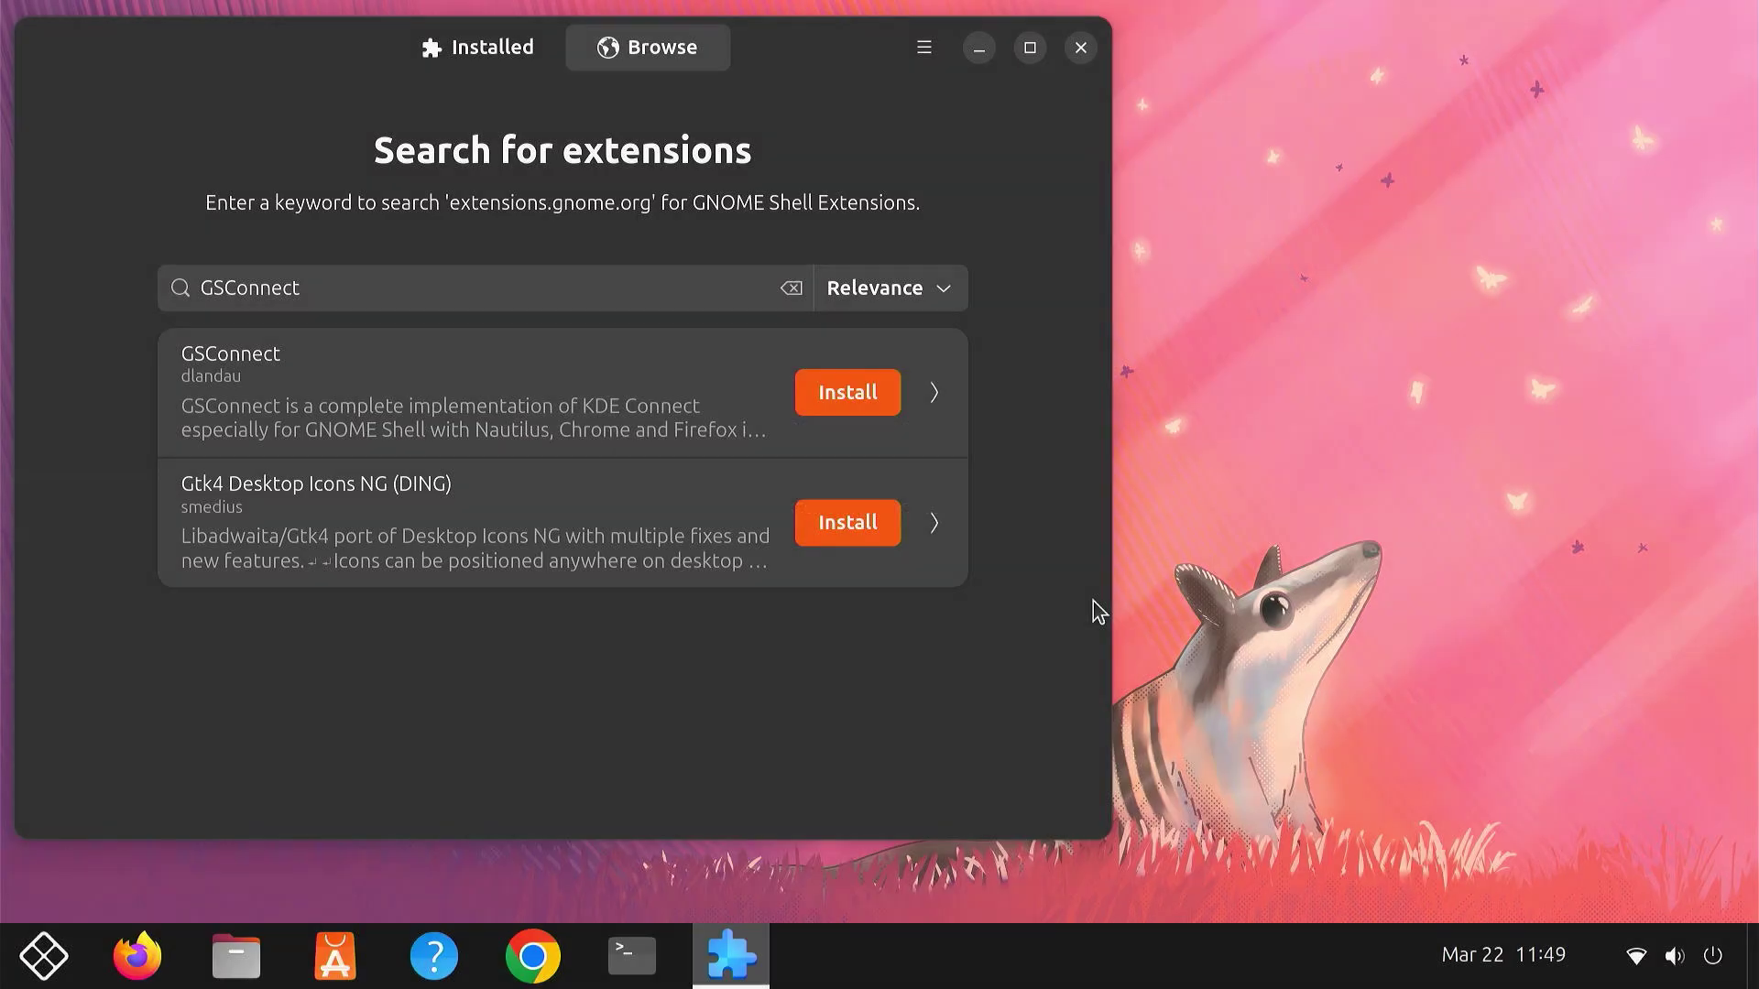
pyautogui.click(1079, 57)
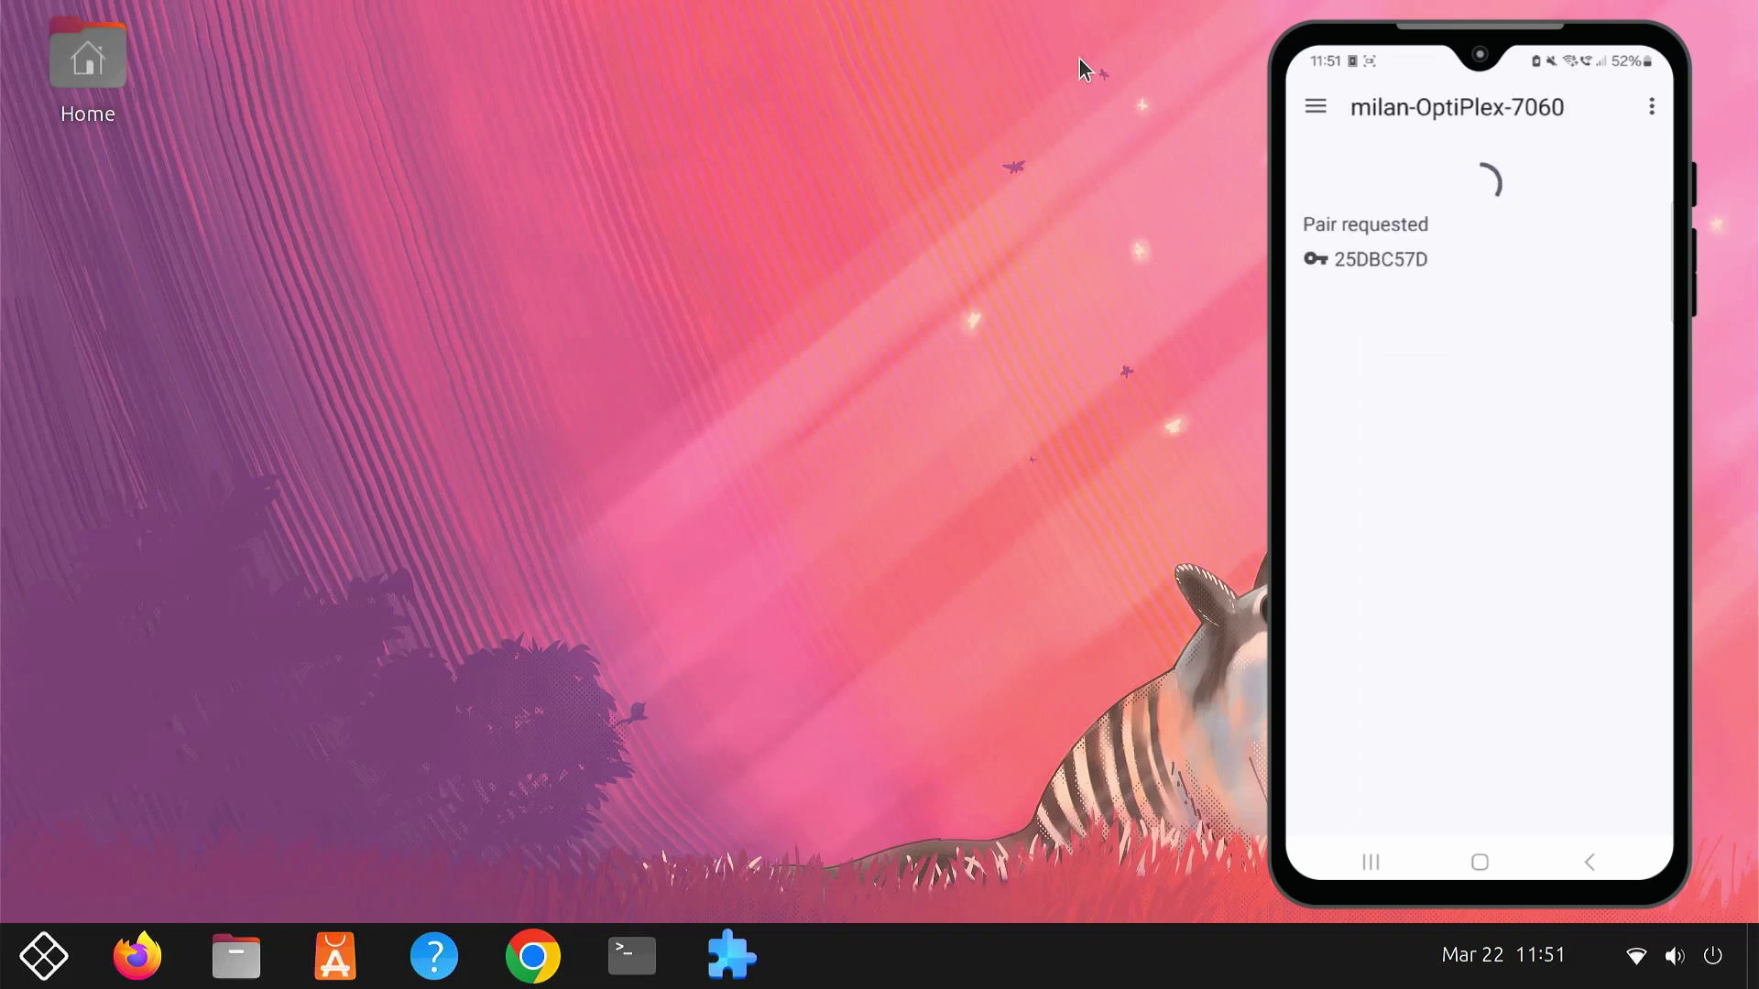
# Accept the phone's pairing request in the desktop notification.
pyautogui.click(1109, 210)
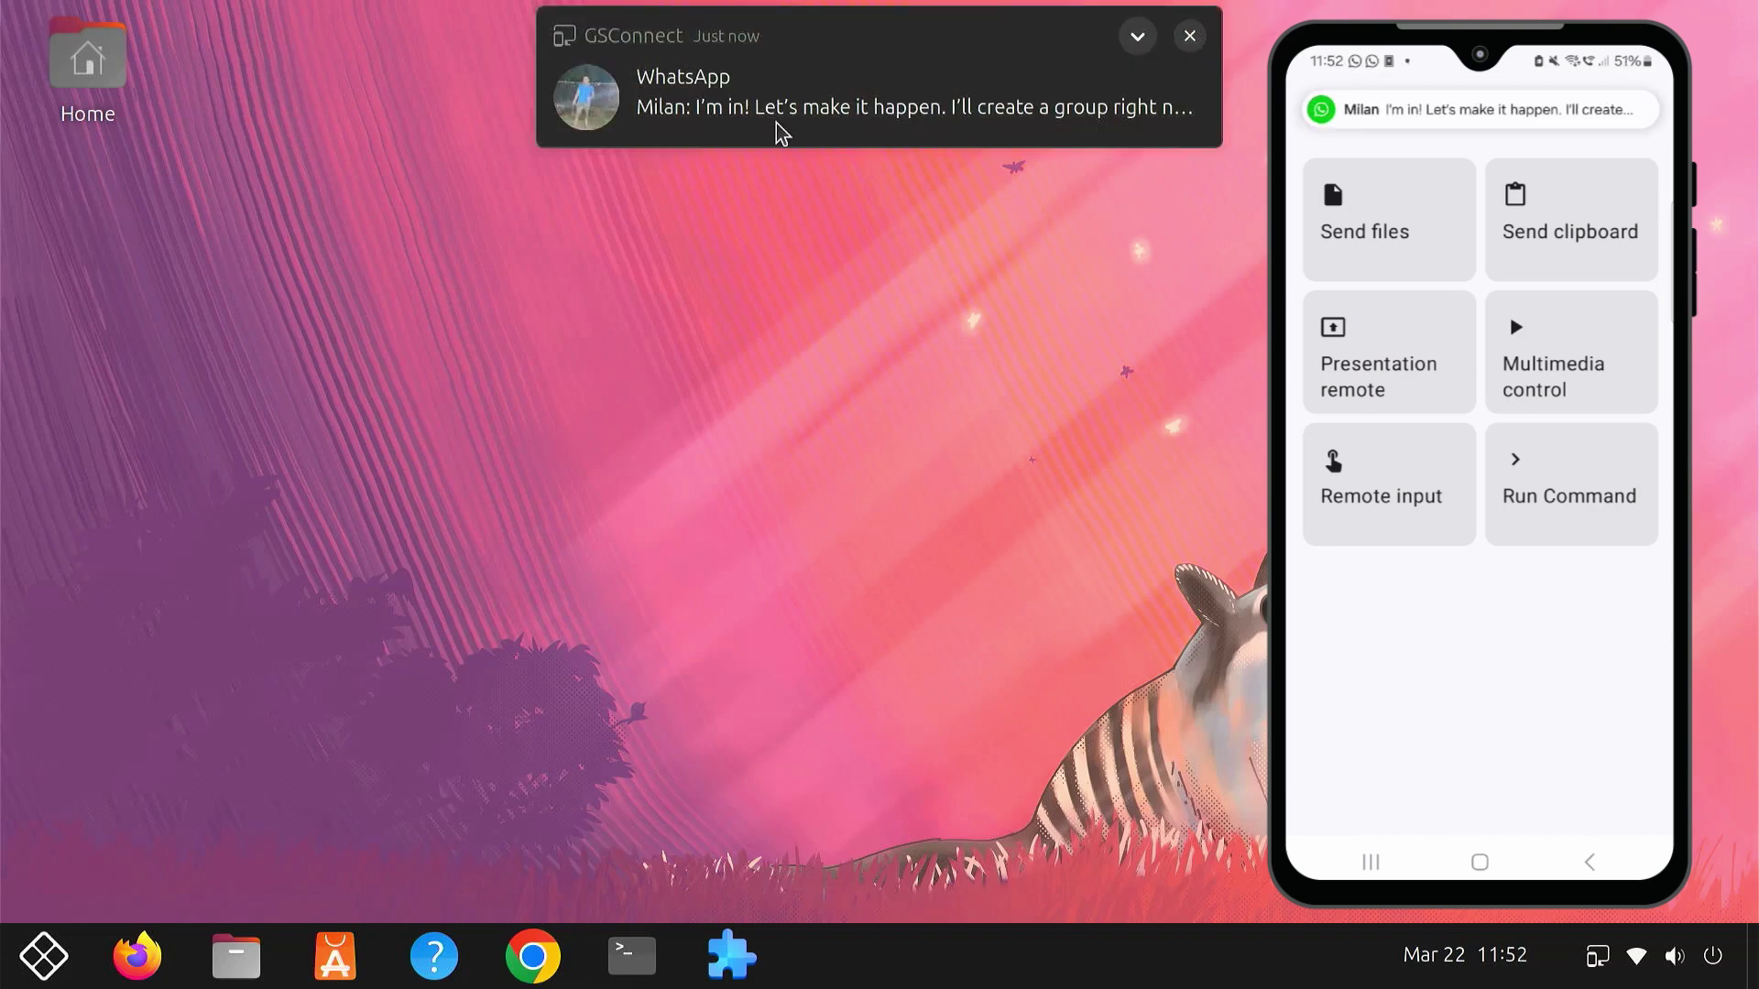
# Reply 'Done deal! Can't wait bro!' to the WhatsApp message and send it.
pyautogui.click(781, 133)
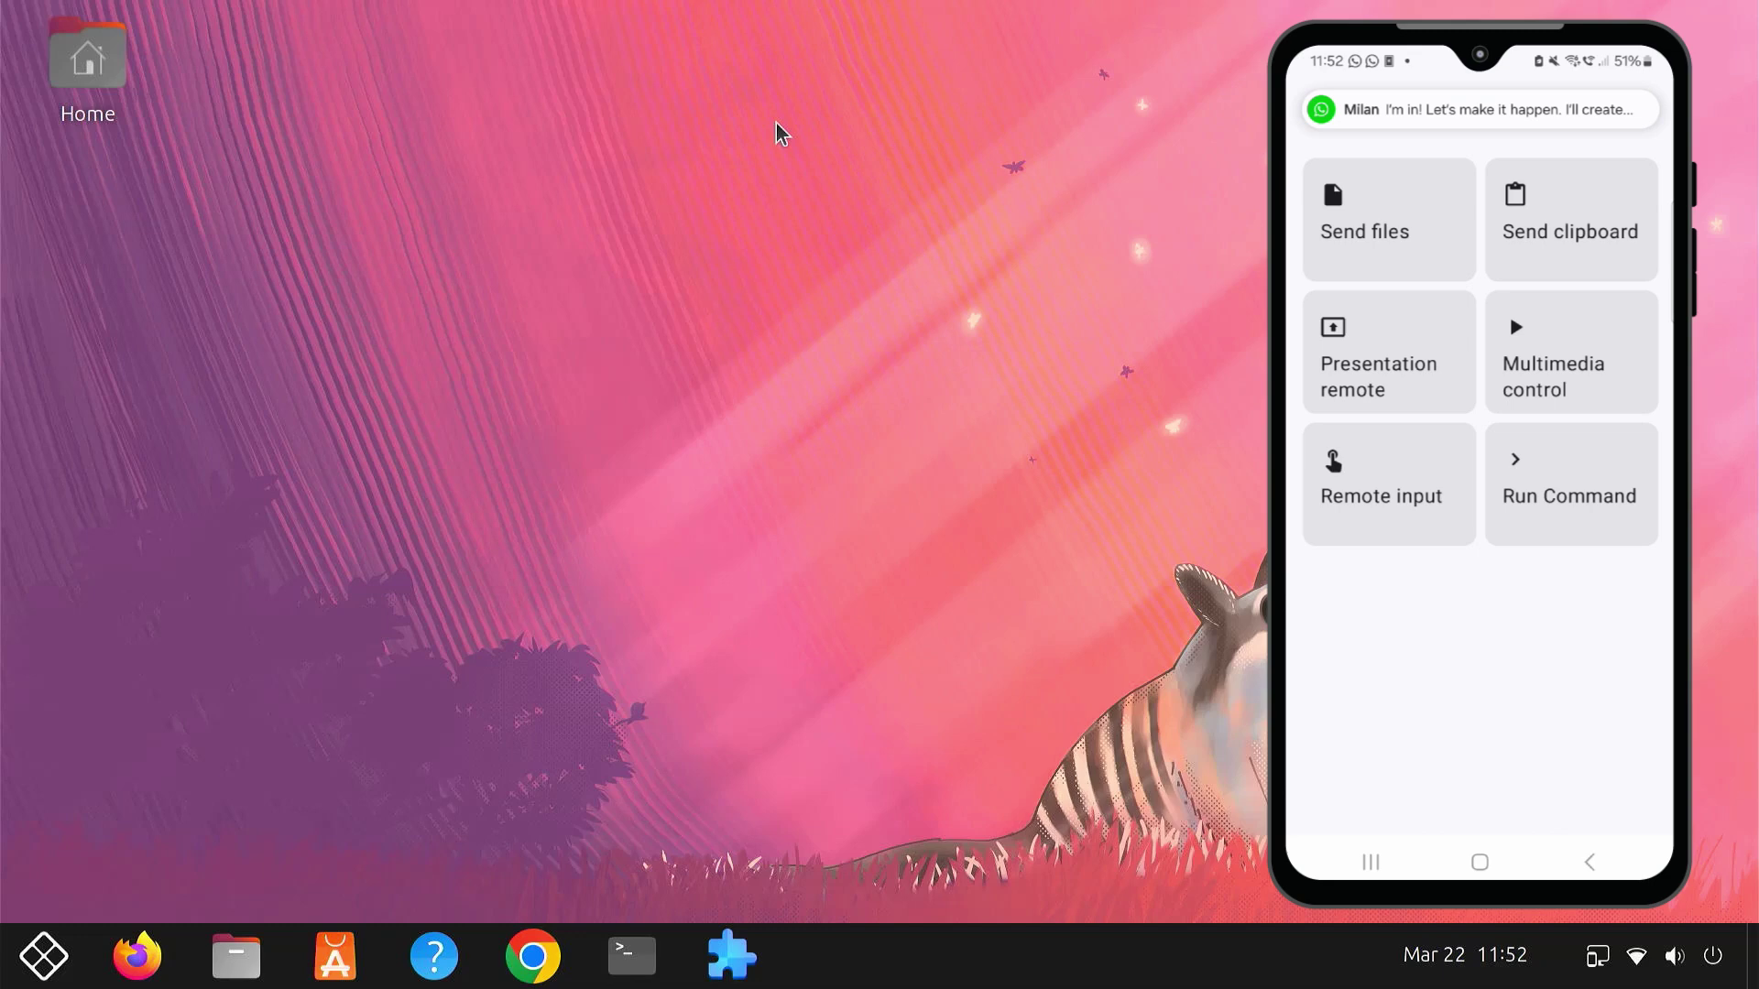
pyautogui.write('D')
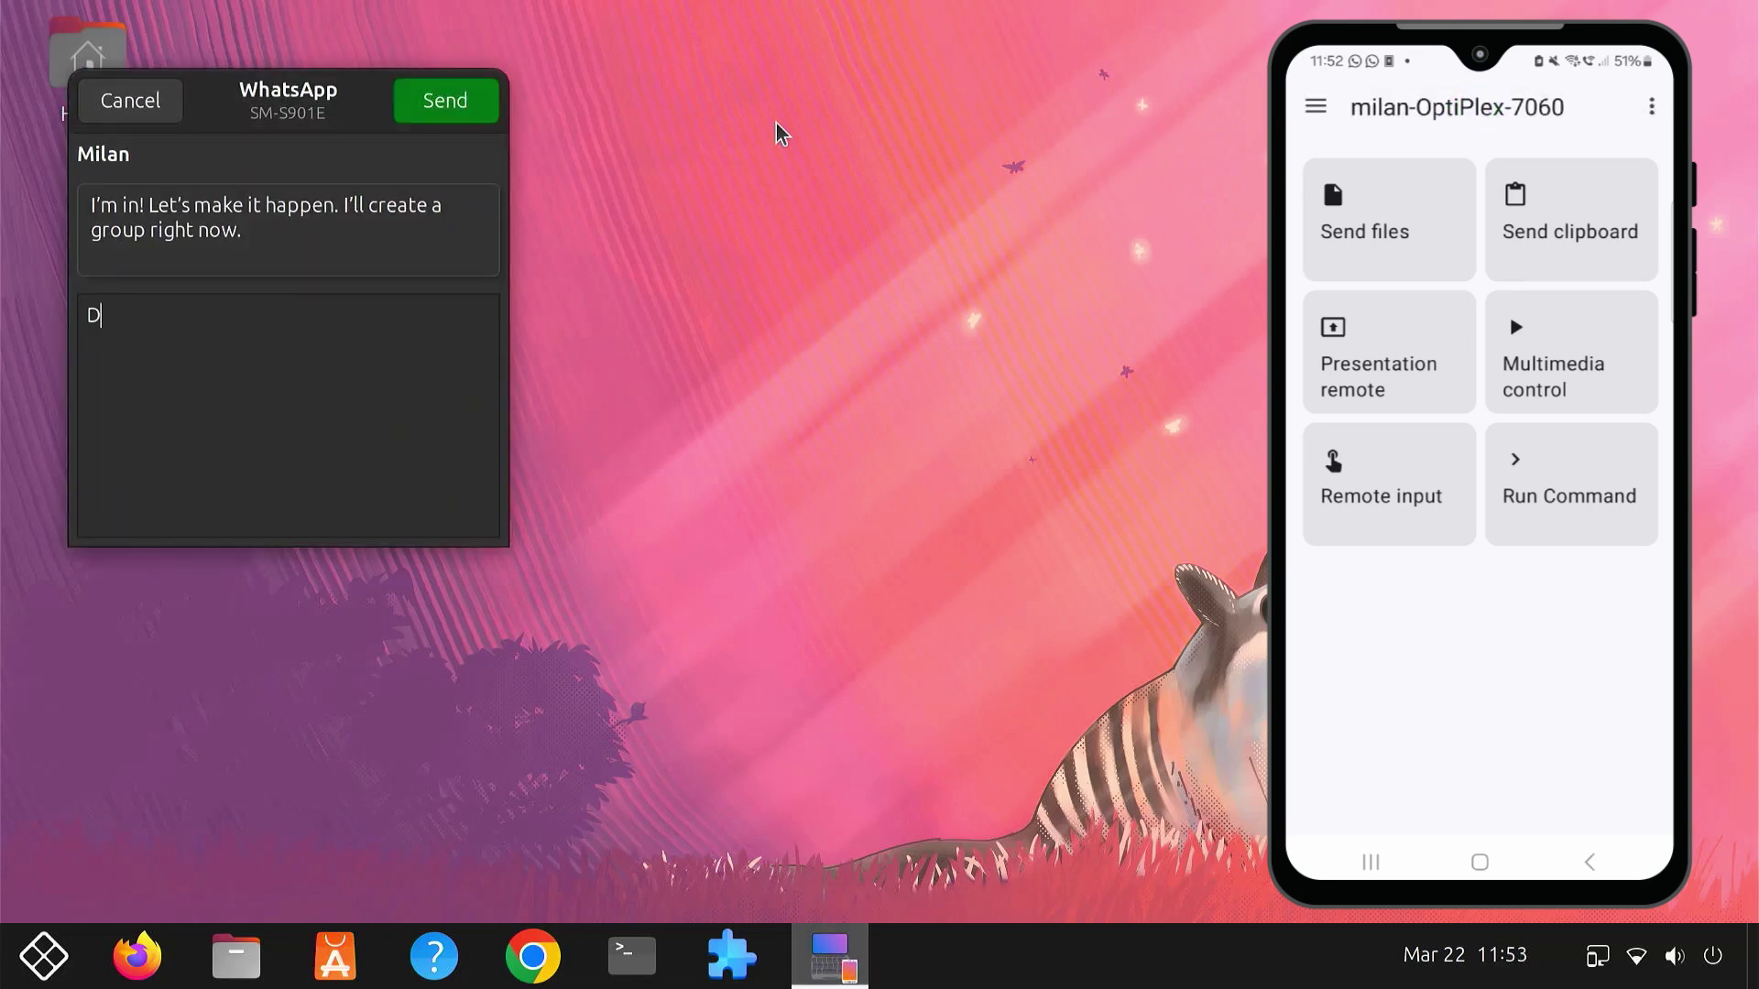
pyautogui.write("one deal! Can't wait bro!")
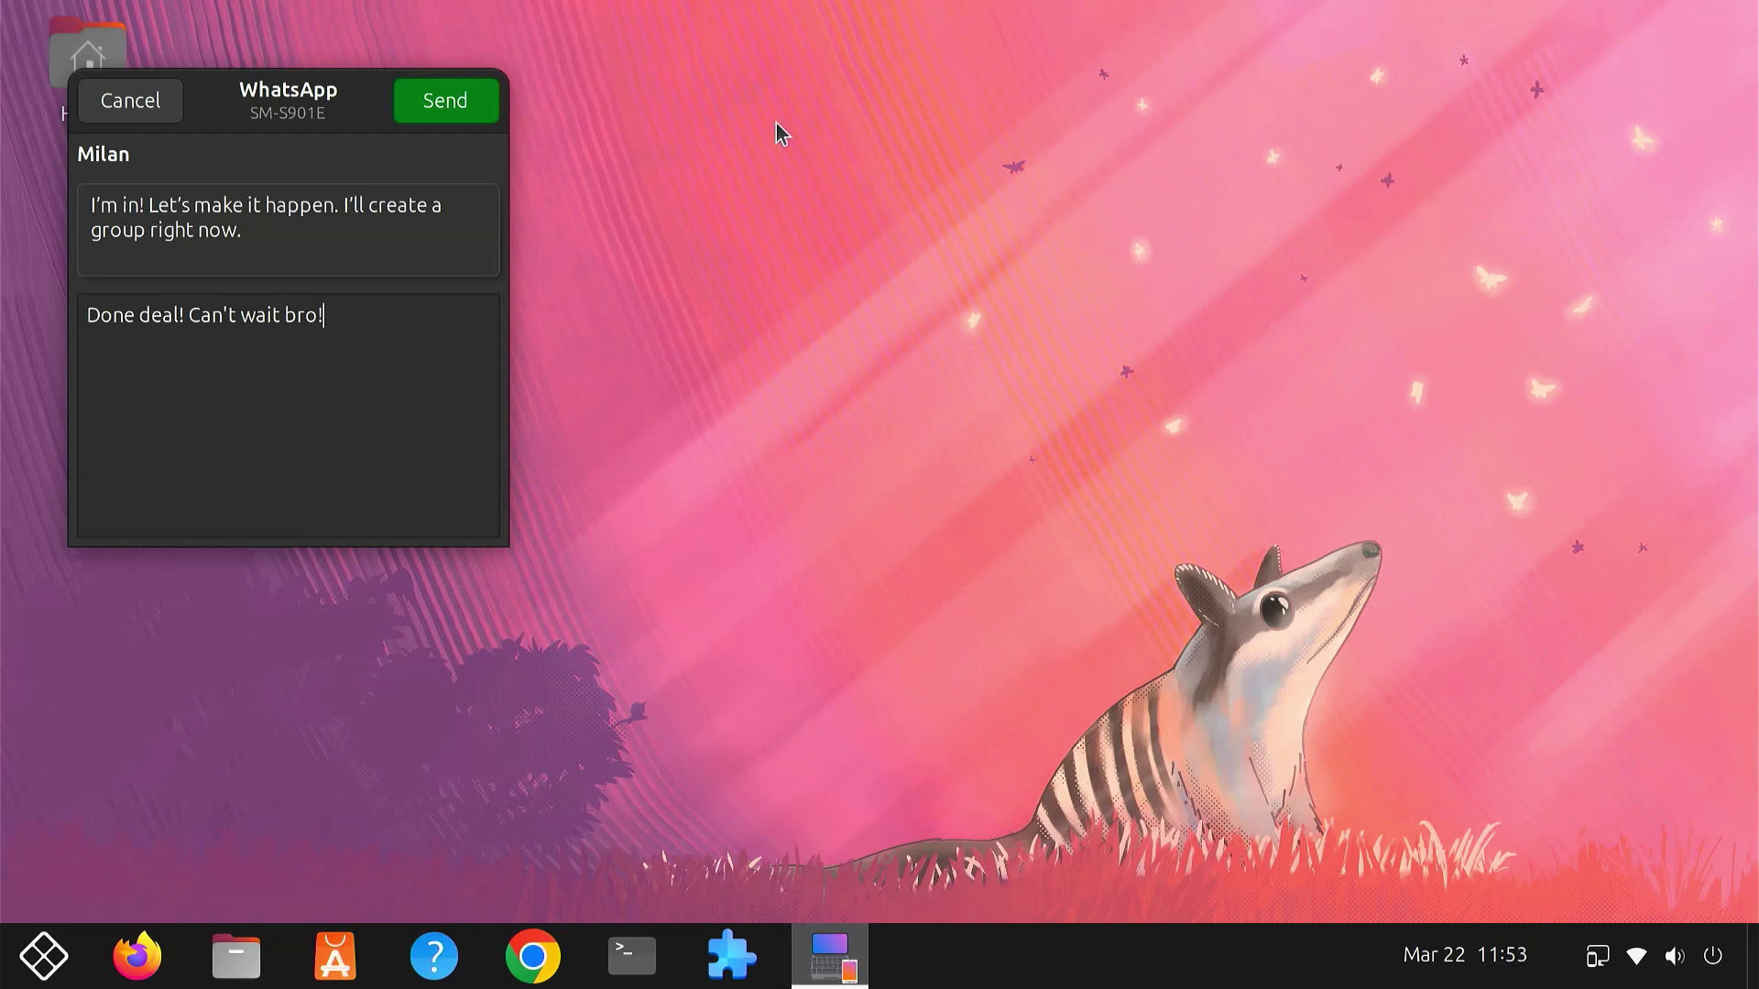
pyautogui.click(427, 117)
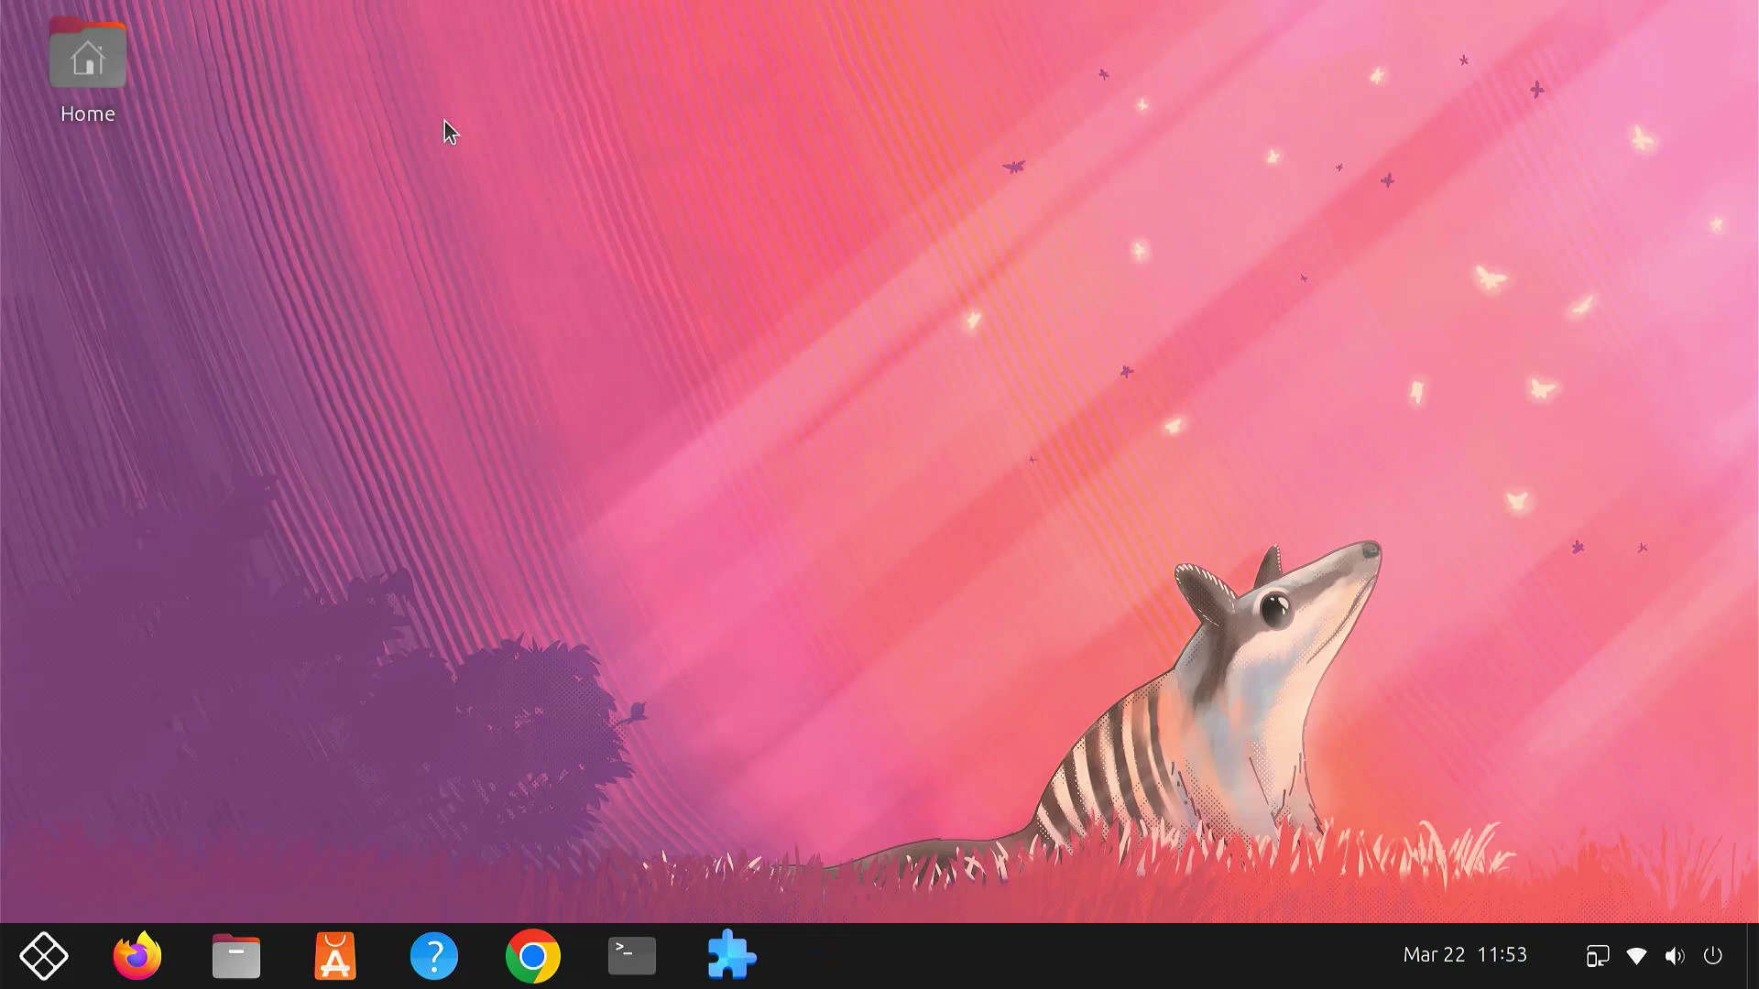
# Open the phone's Messaging window from GSConnect in Quick Settings, then close it.
pyautogui.click(1649, 957)
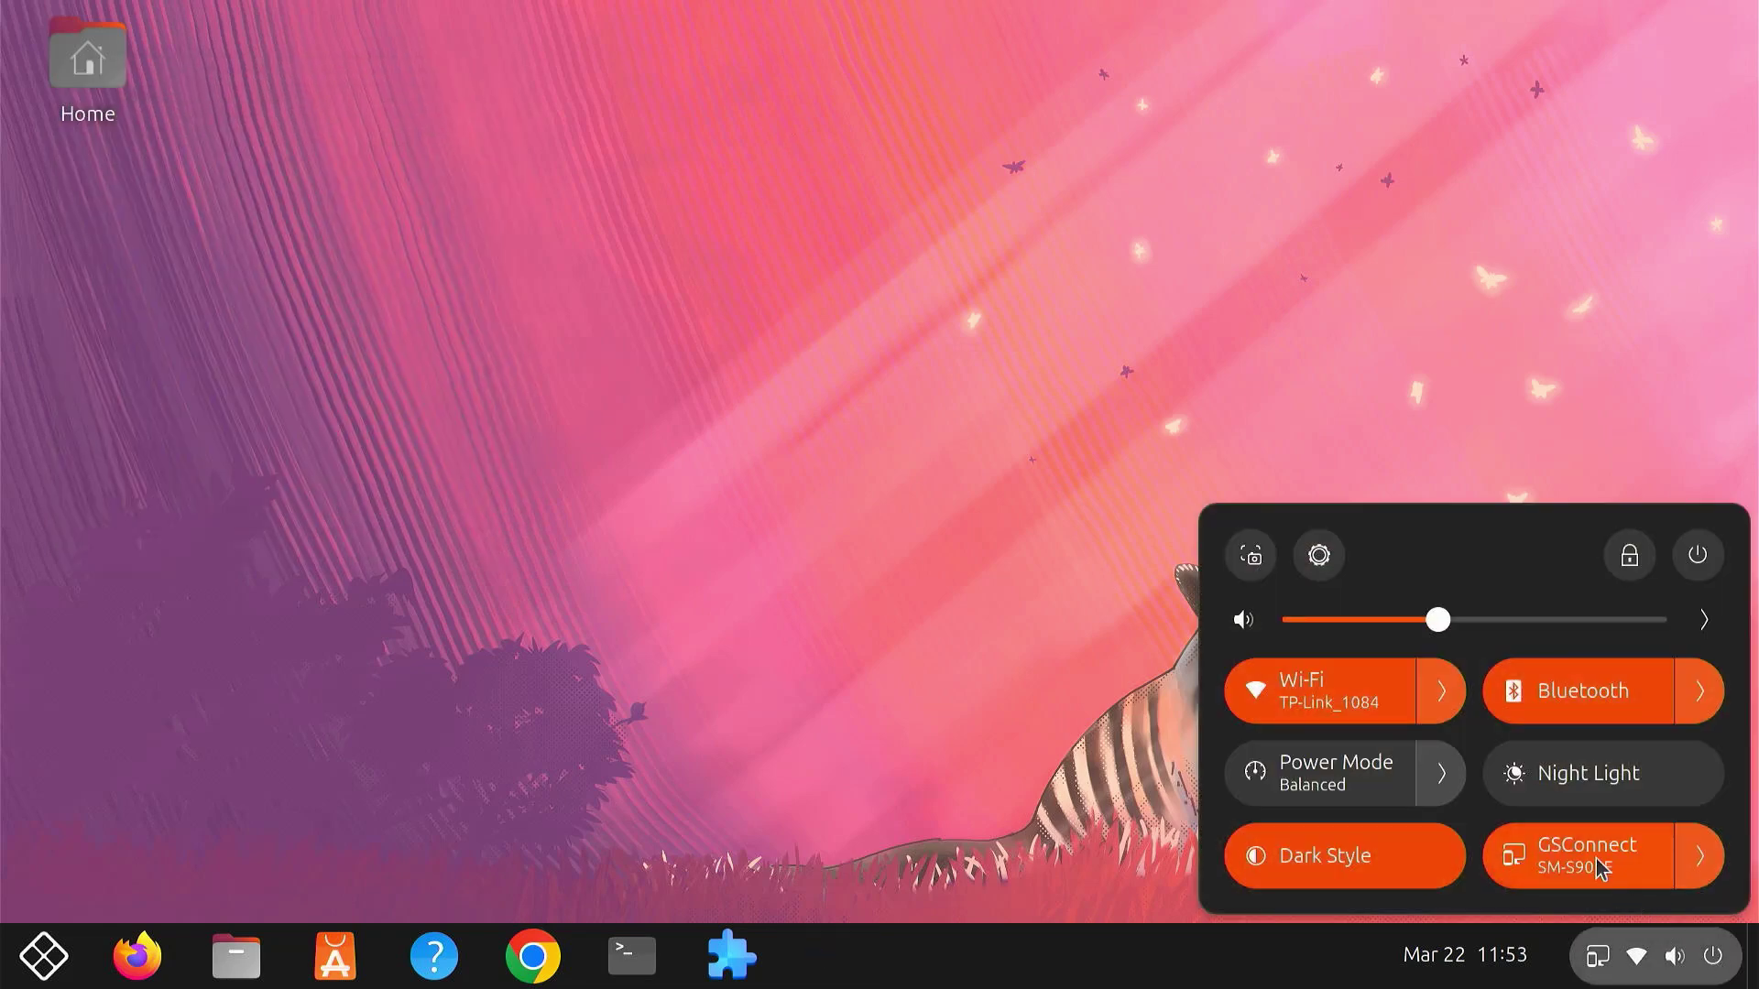
pyautogui.click(1698, 860)
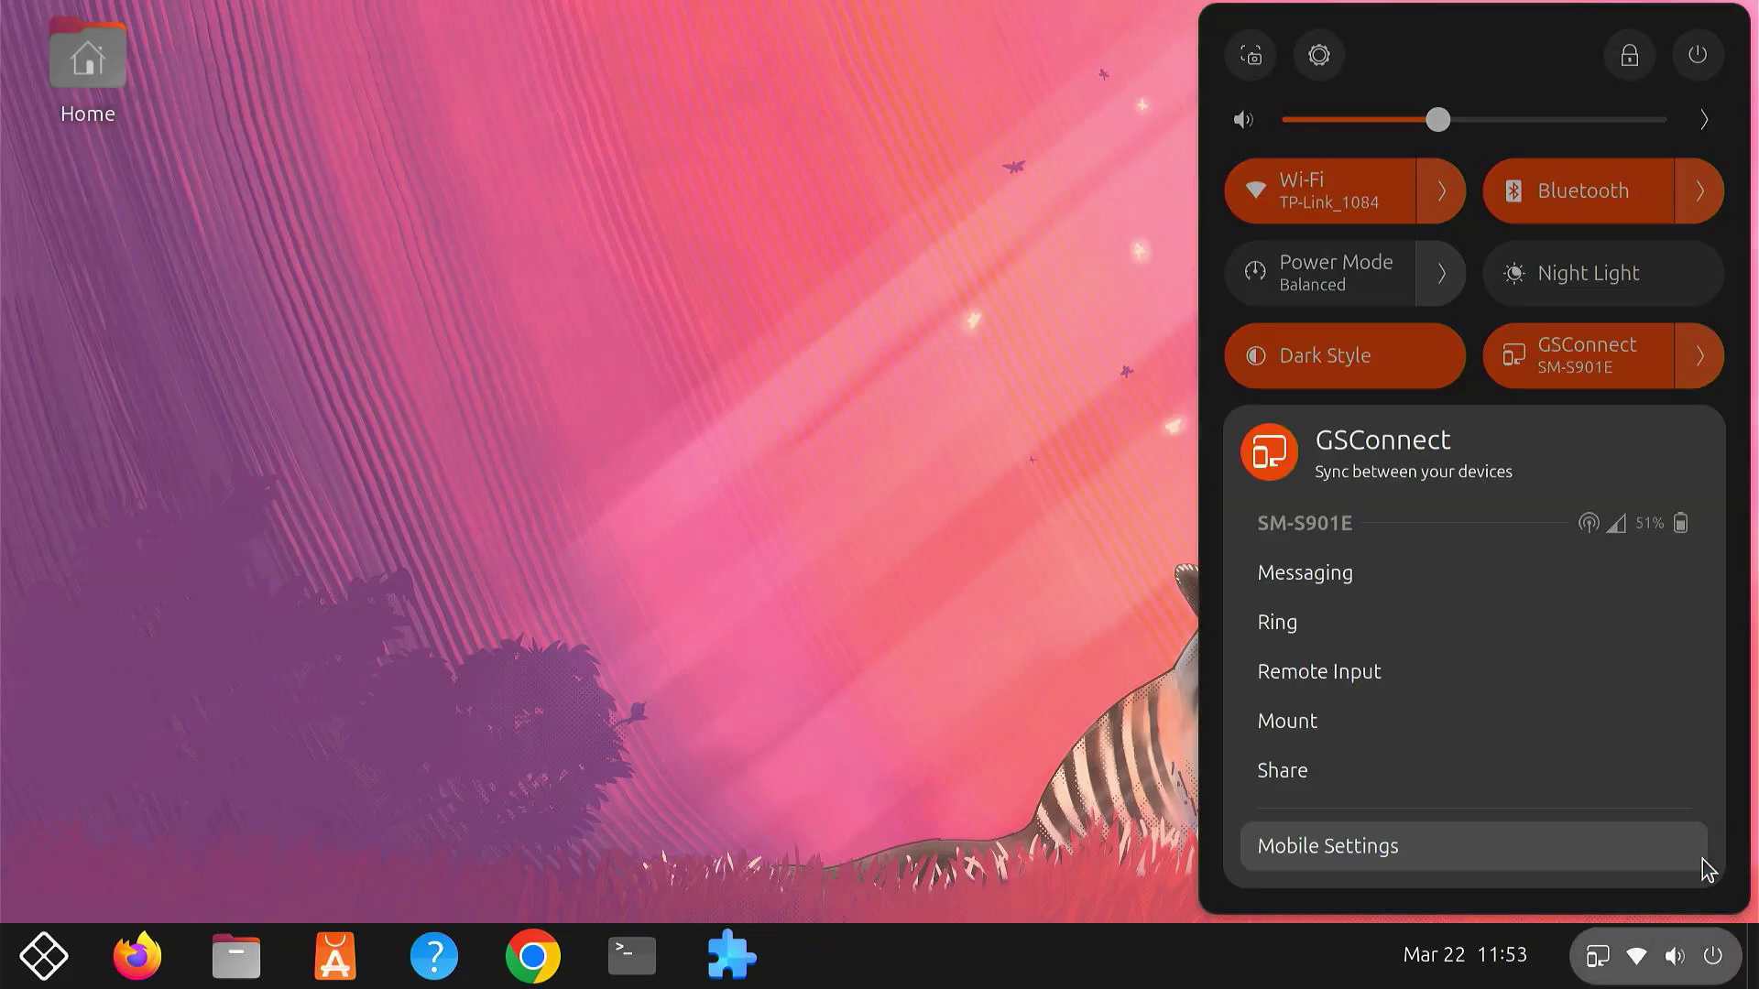
pyautogui.click(1425, 590)
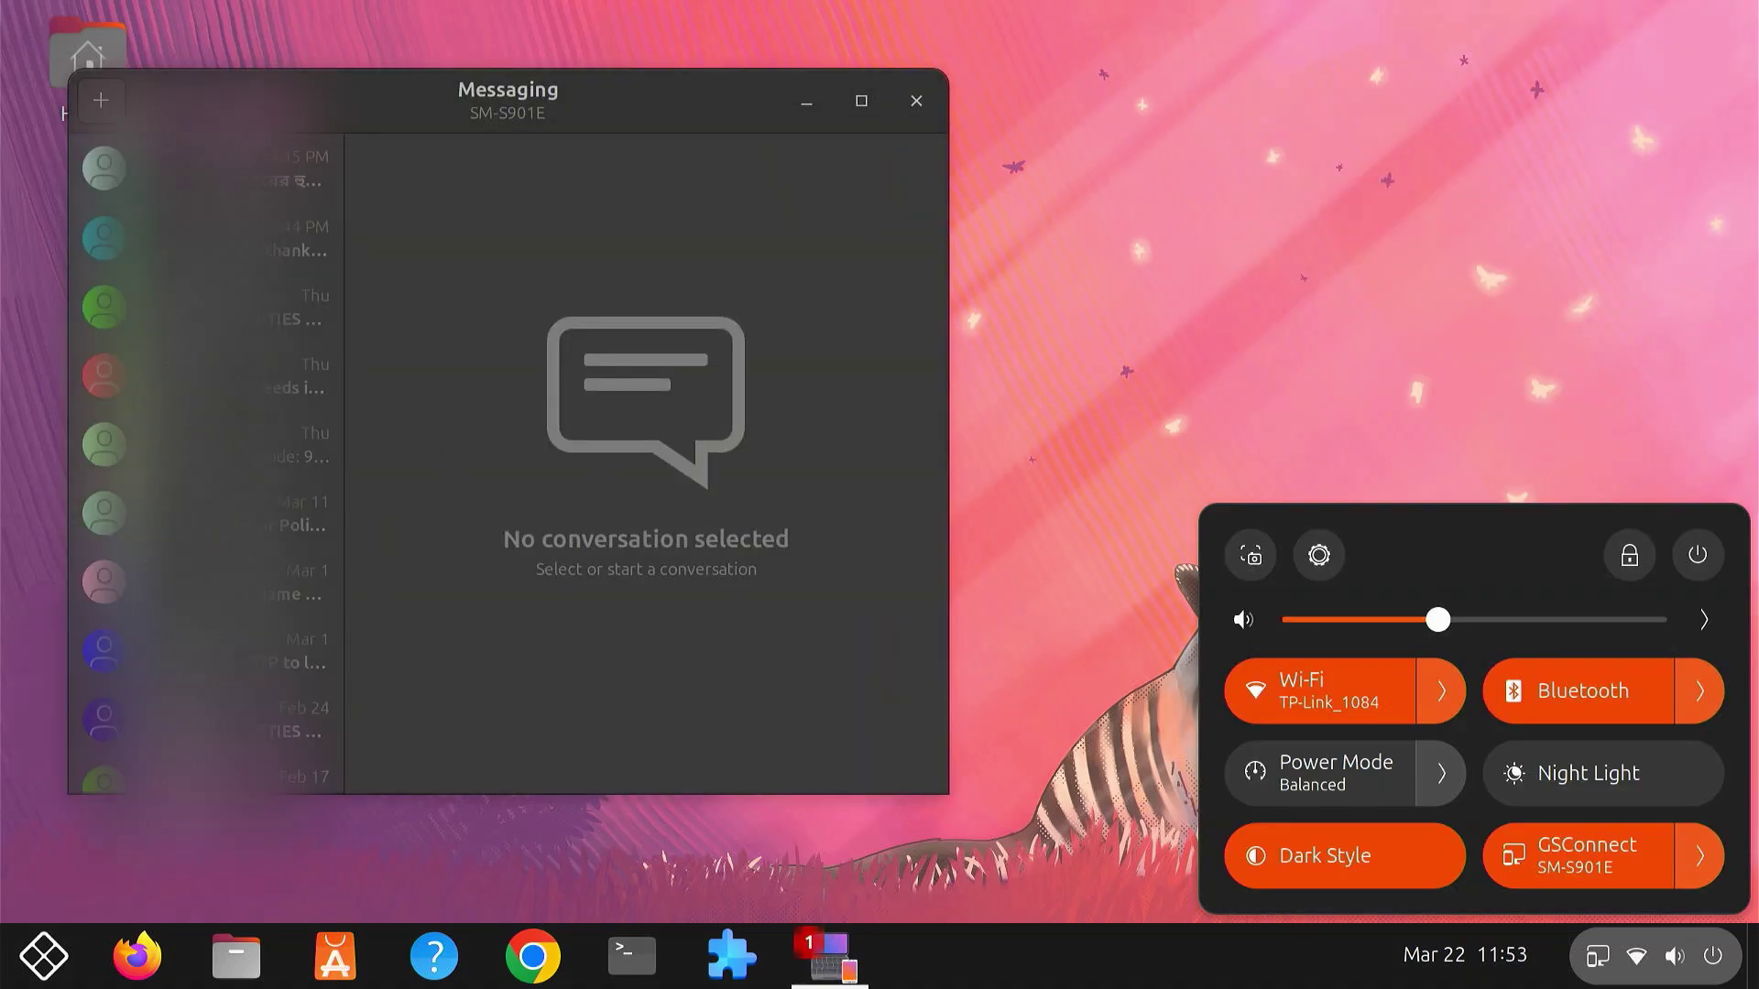
pyautogui.click(915, 104)
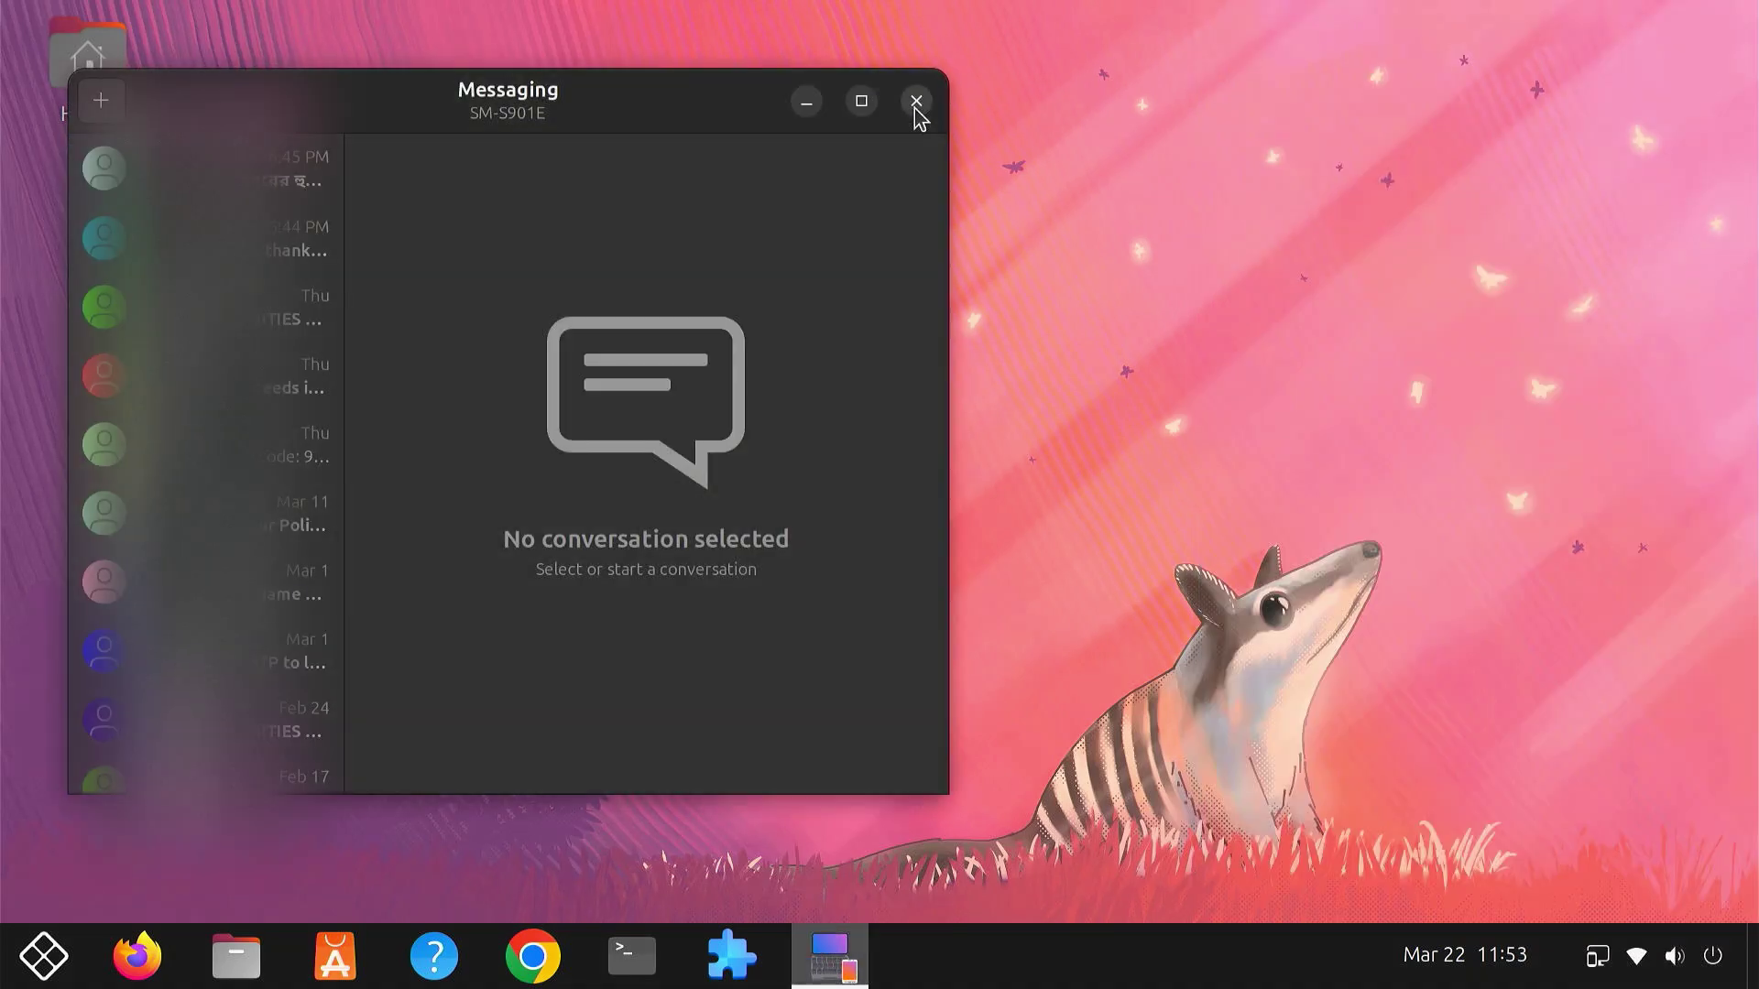
pyautogui.click(915, 104)
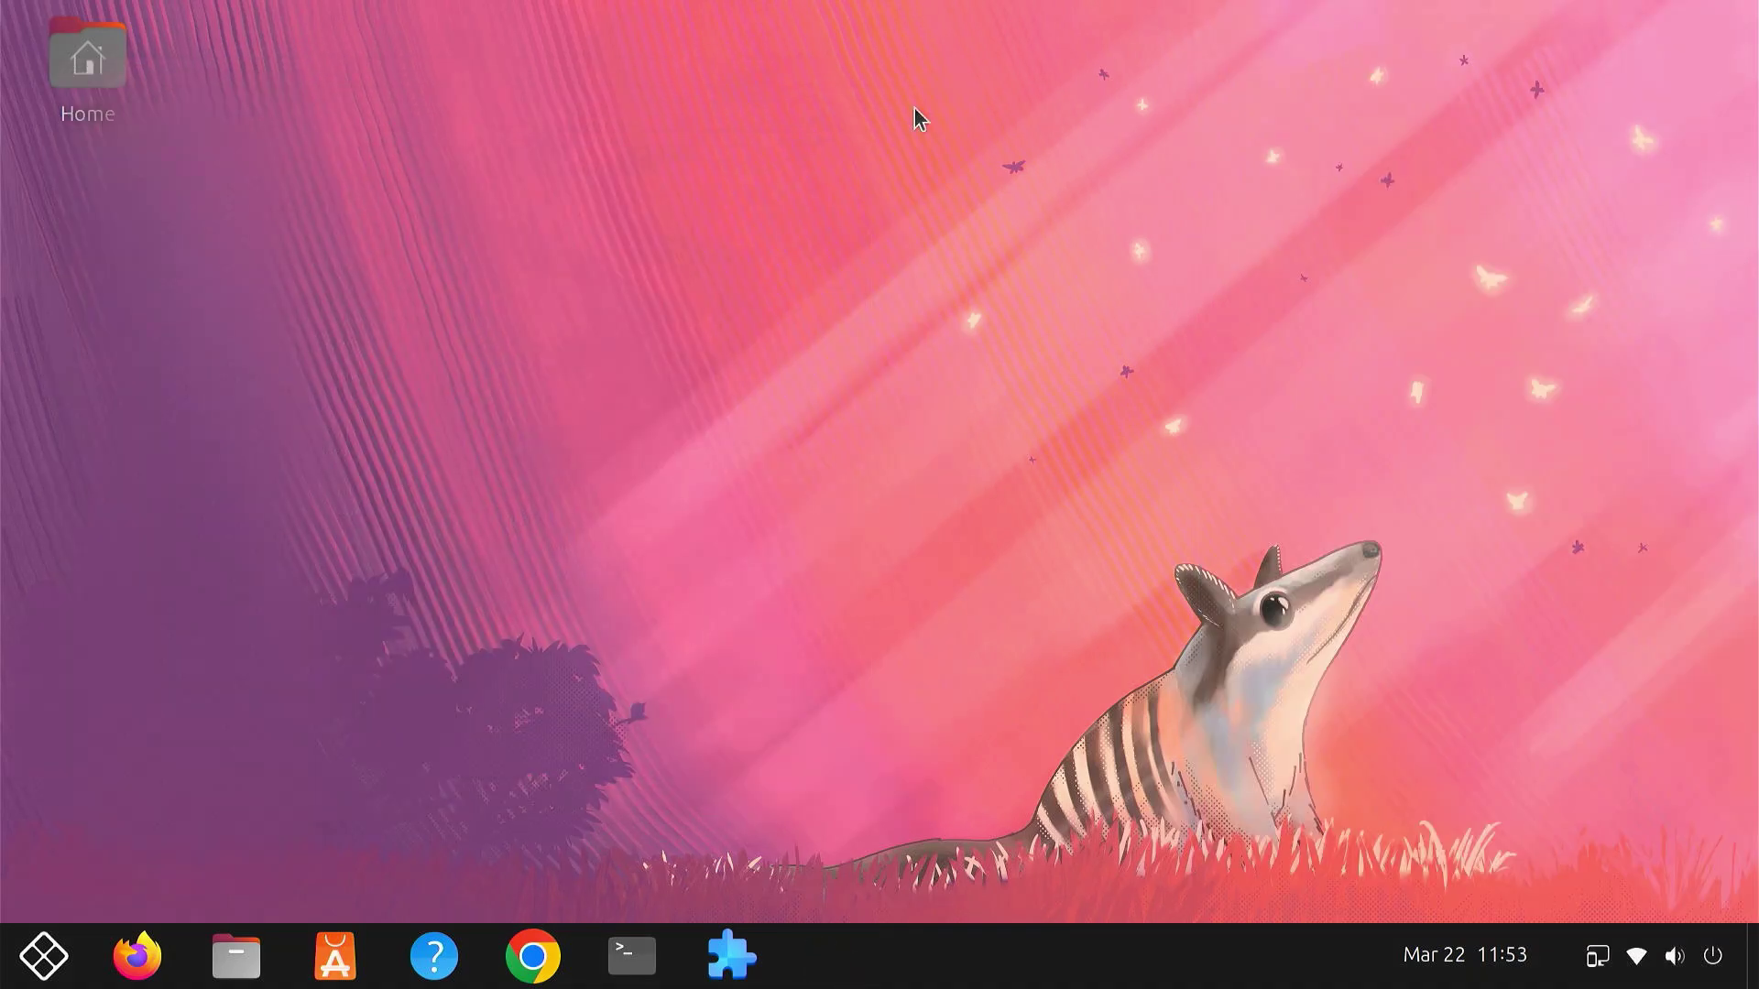
# Send 6575012-uhd_3840_2160_25fps.mp4 from Downloads to SM-S901E via GSConnect, dismissing the transfer notice.
pyautogui.click(225, 969)
pyautogui.click(257, 380)
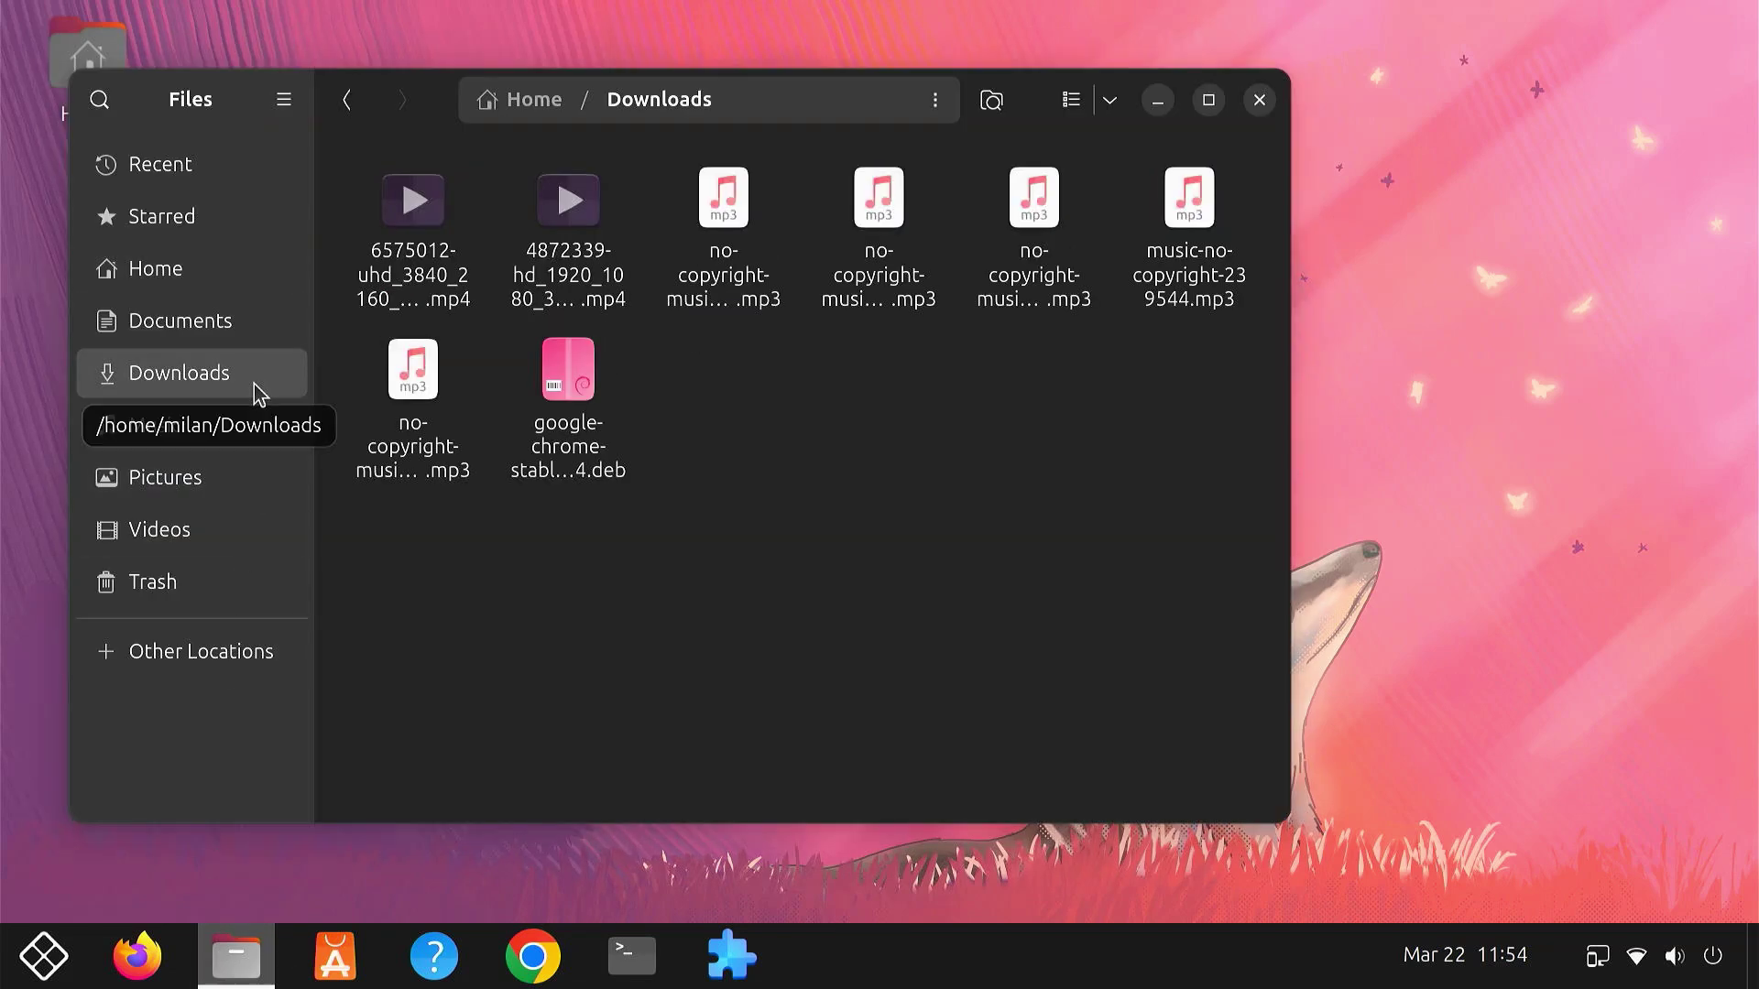
pyautogui.click(423, 247)
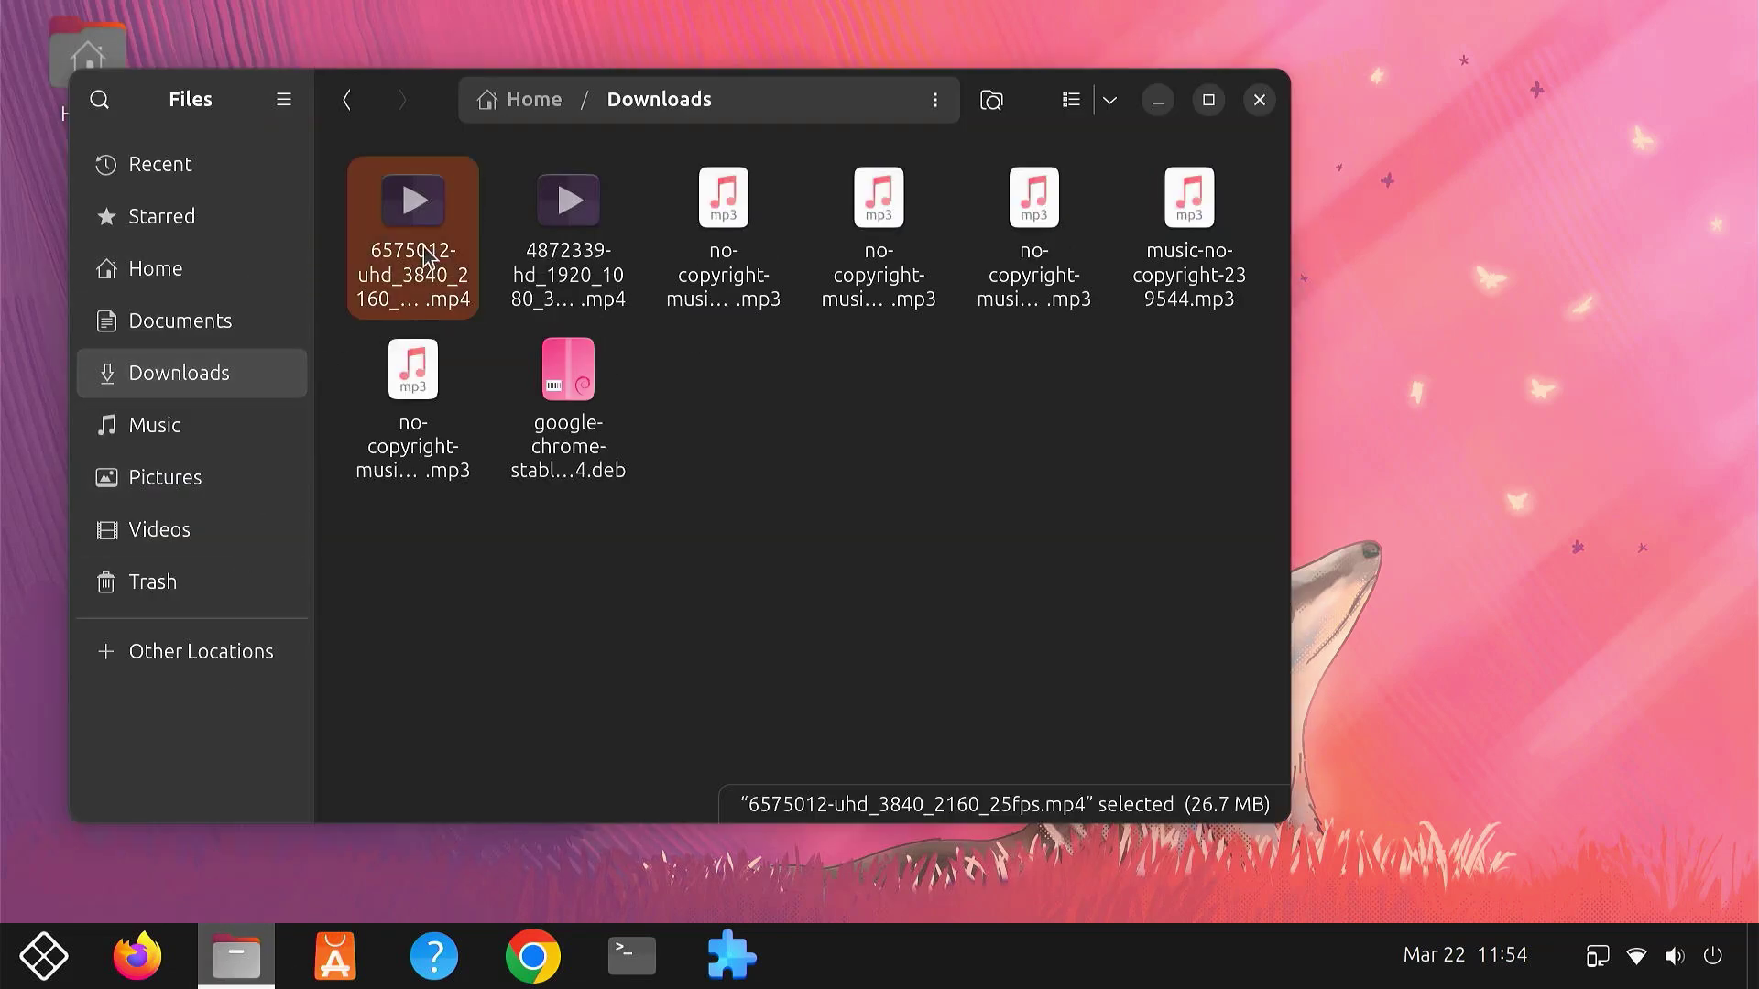
pyautogui.rightClick(423, 247)
pyautogui.click(561, 323)
pyautogui.scroll(-5, 568, 339)
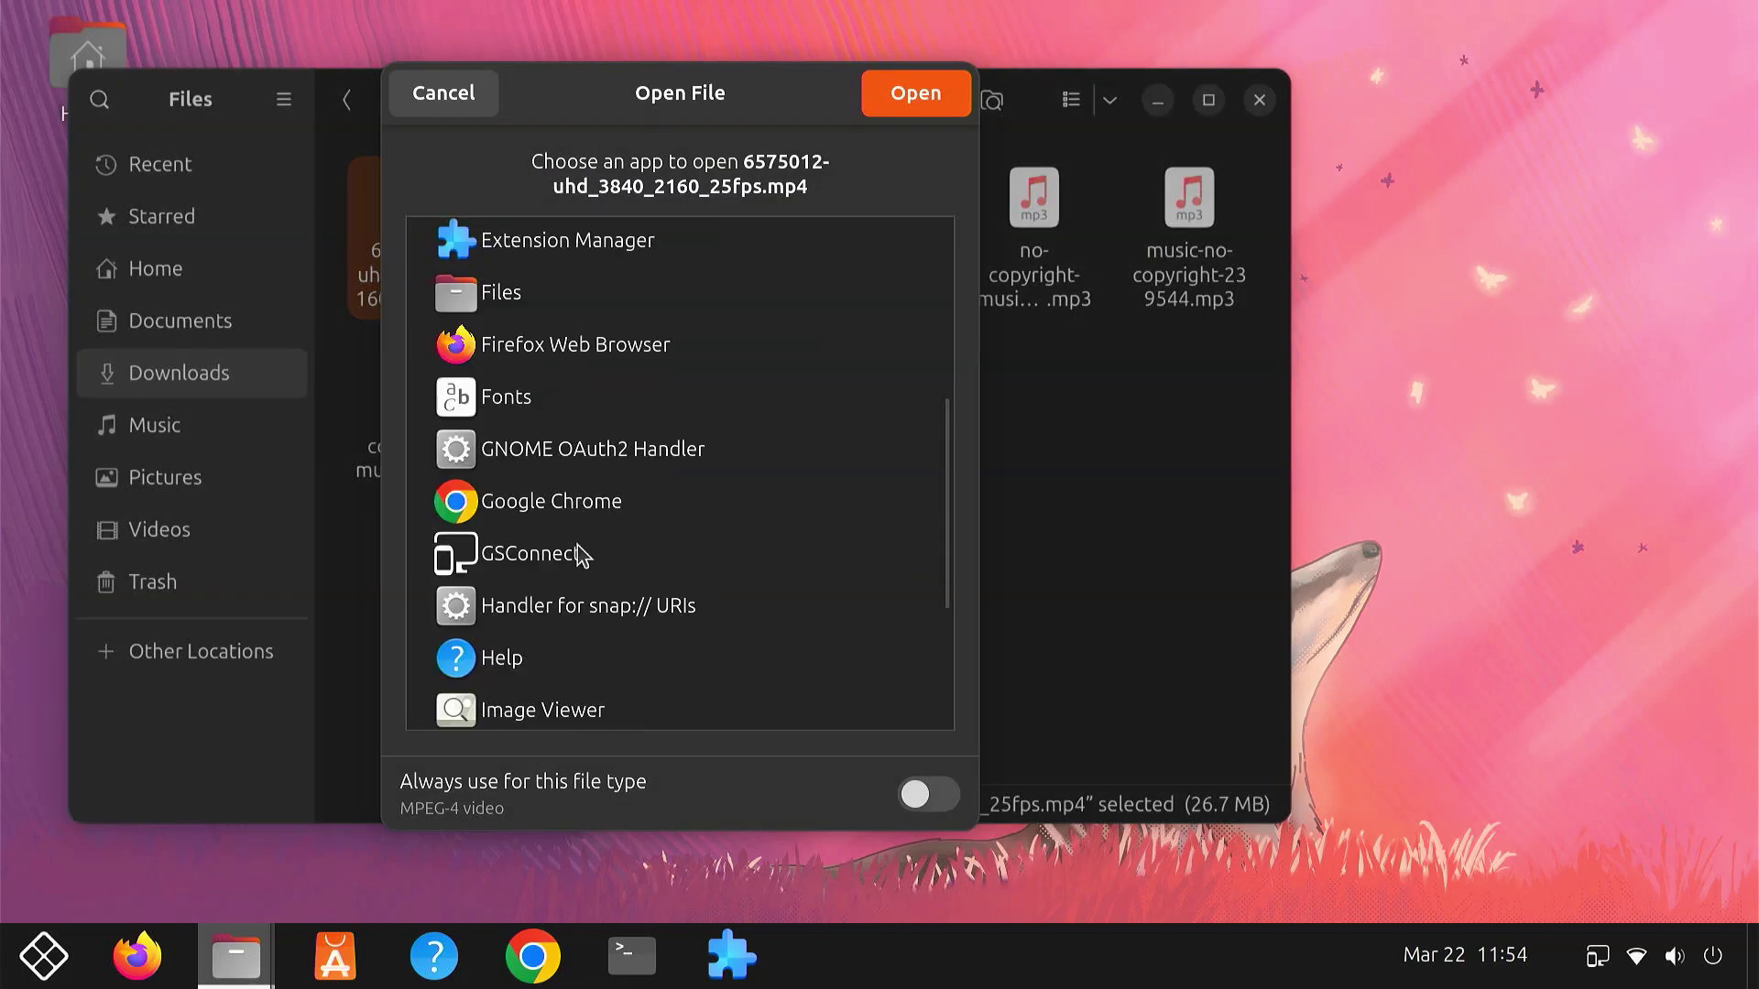
pyautogui.click(597, 558)
pyautogui.click(900, 108)
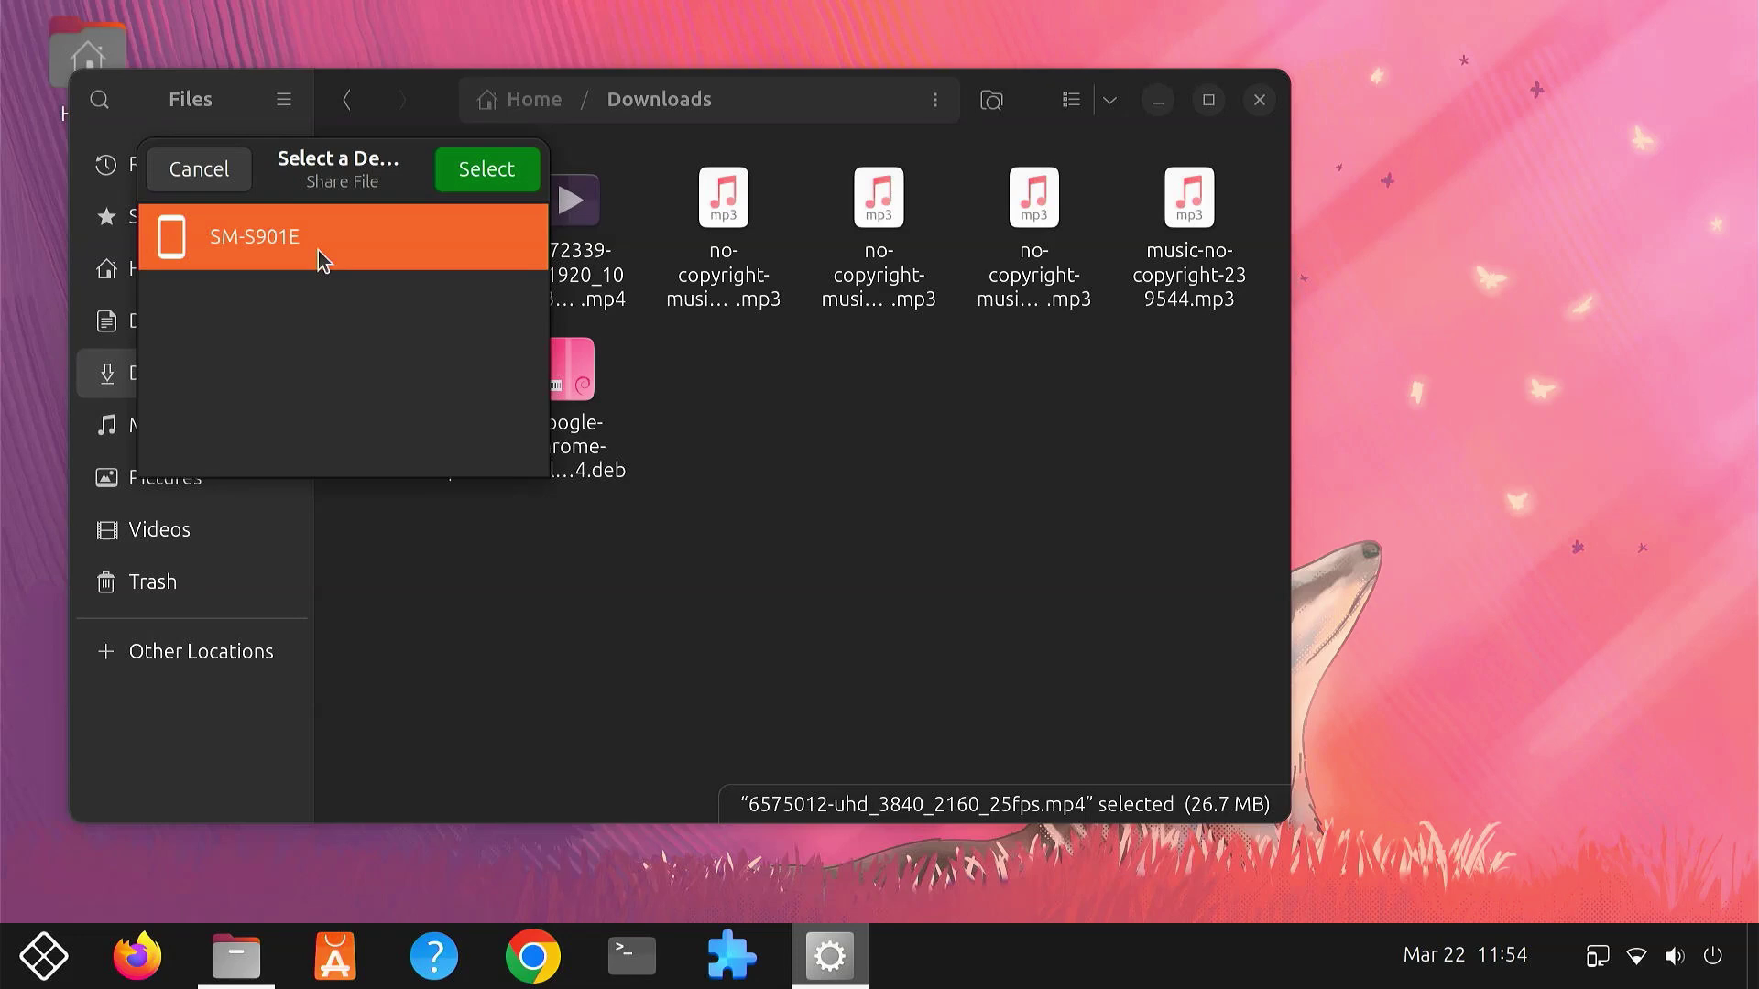
pyautogui.click(490, 183)
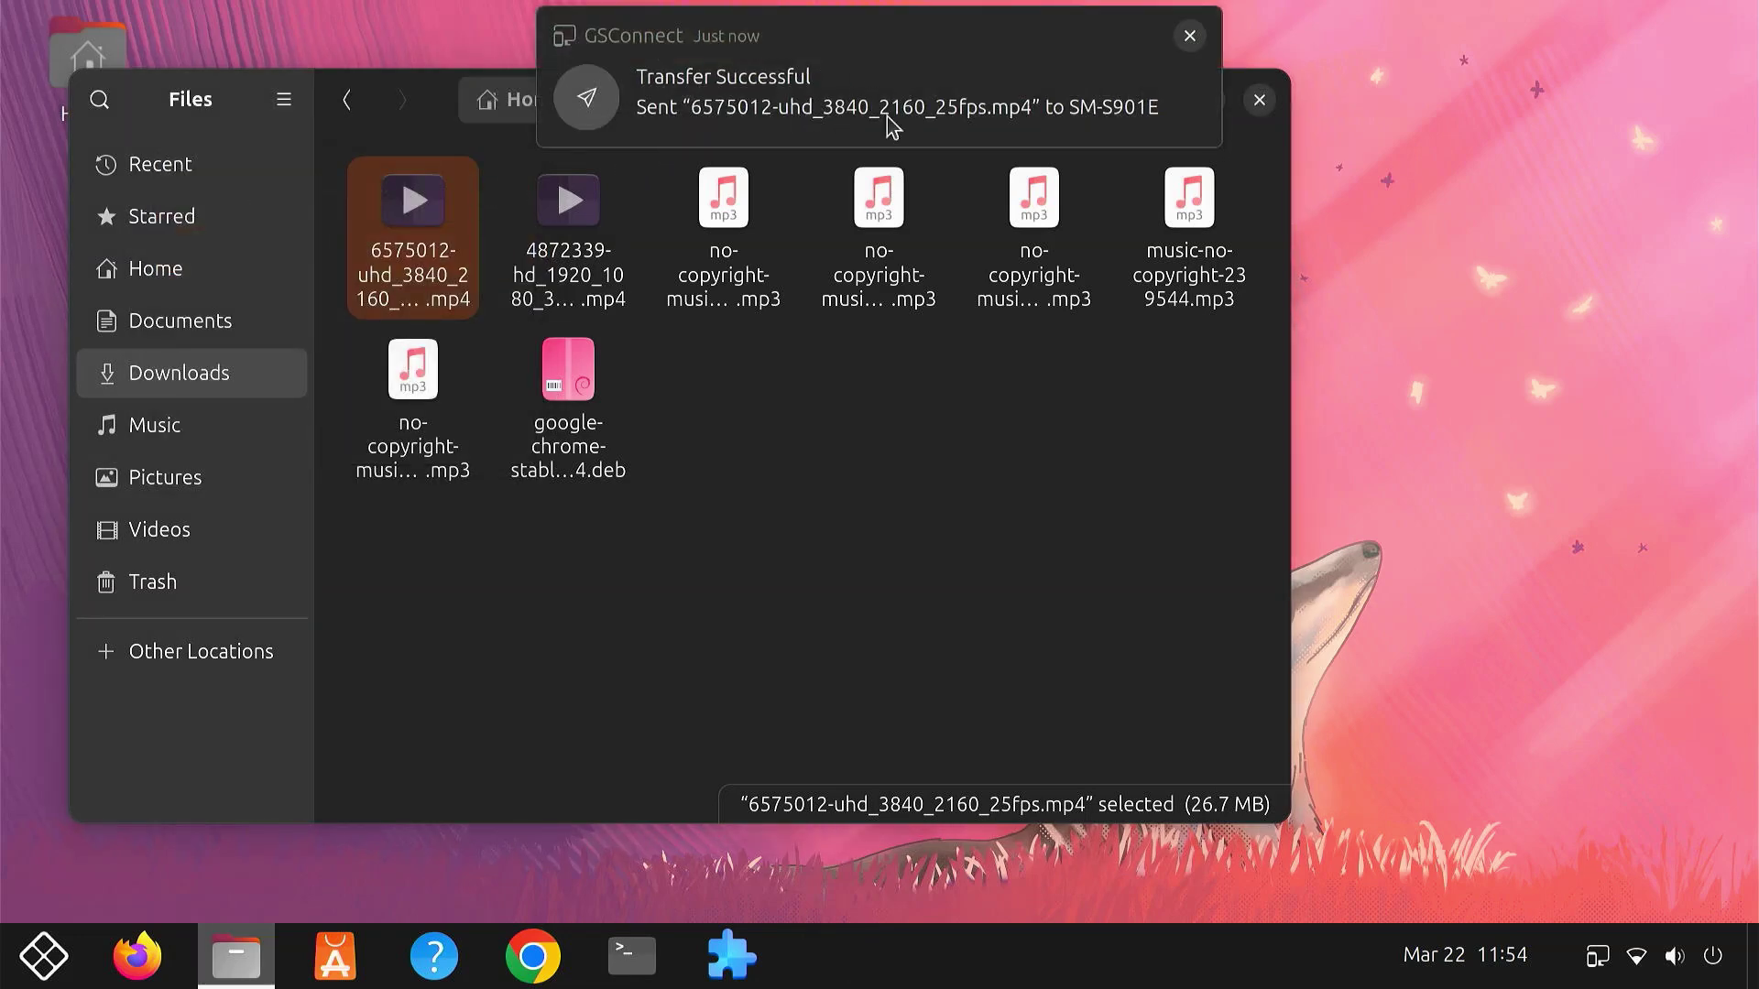
pyautogui.click(1189, 36)
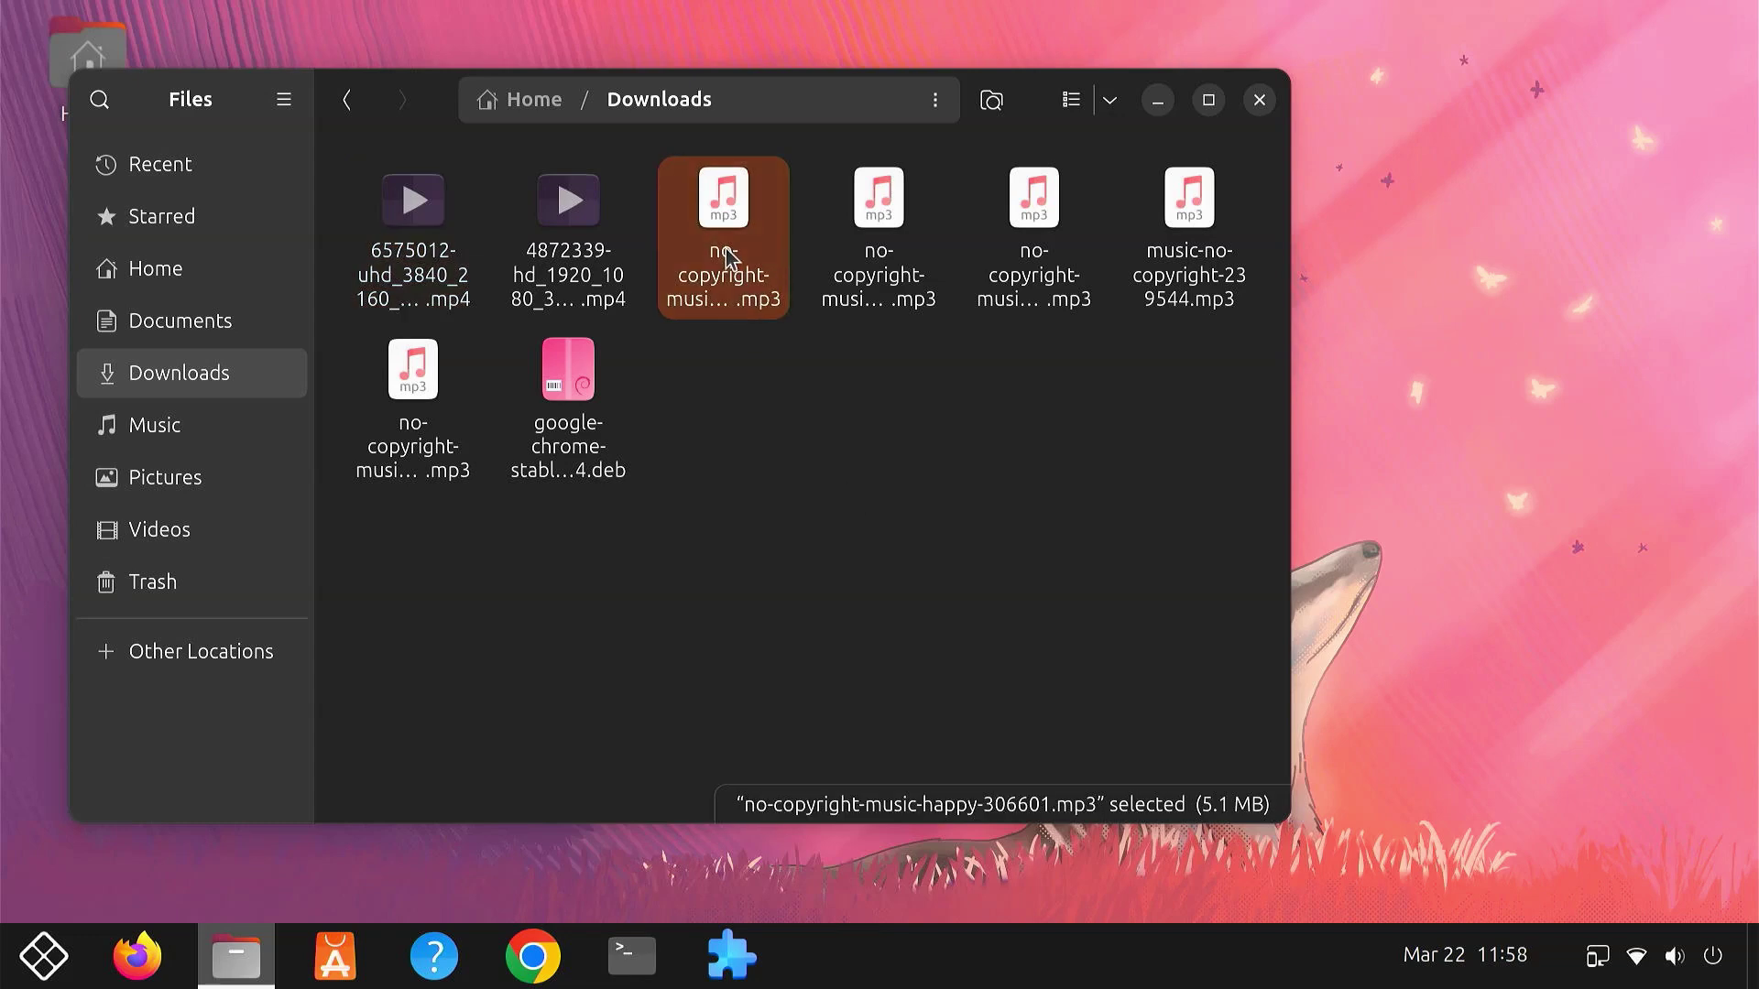
# Play no-copyright-music-happy-306601.mp3 in VLC, quit VLC, then close the Downloads window.
pyautogui.doubleClick(725, 248)
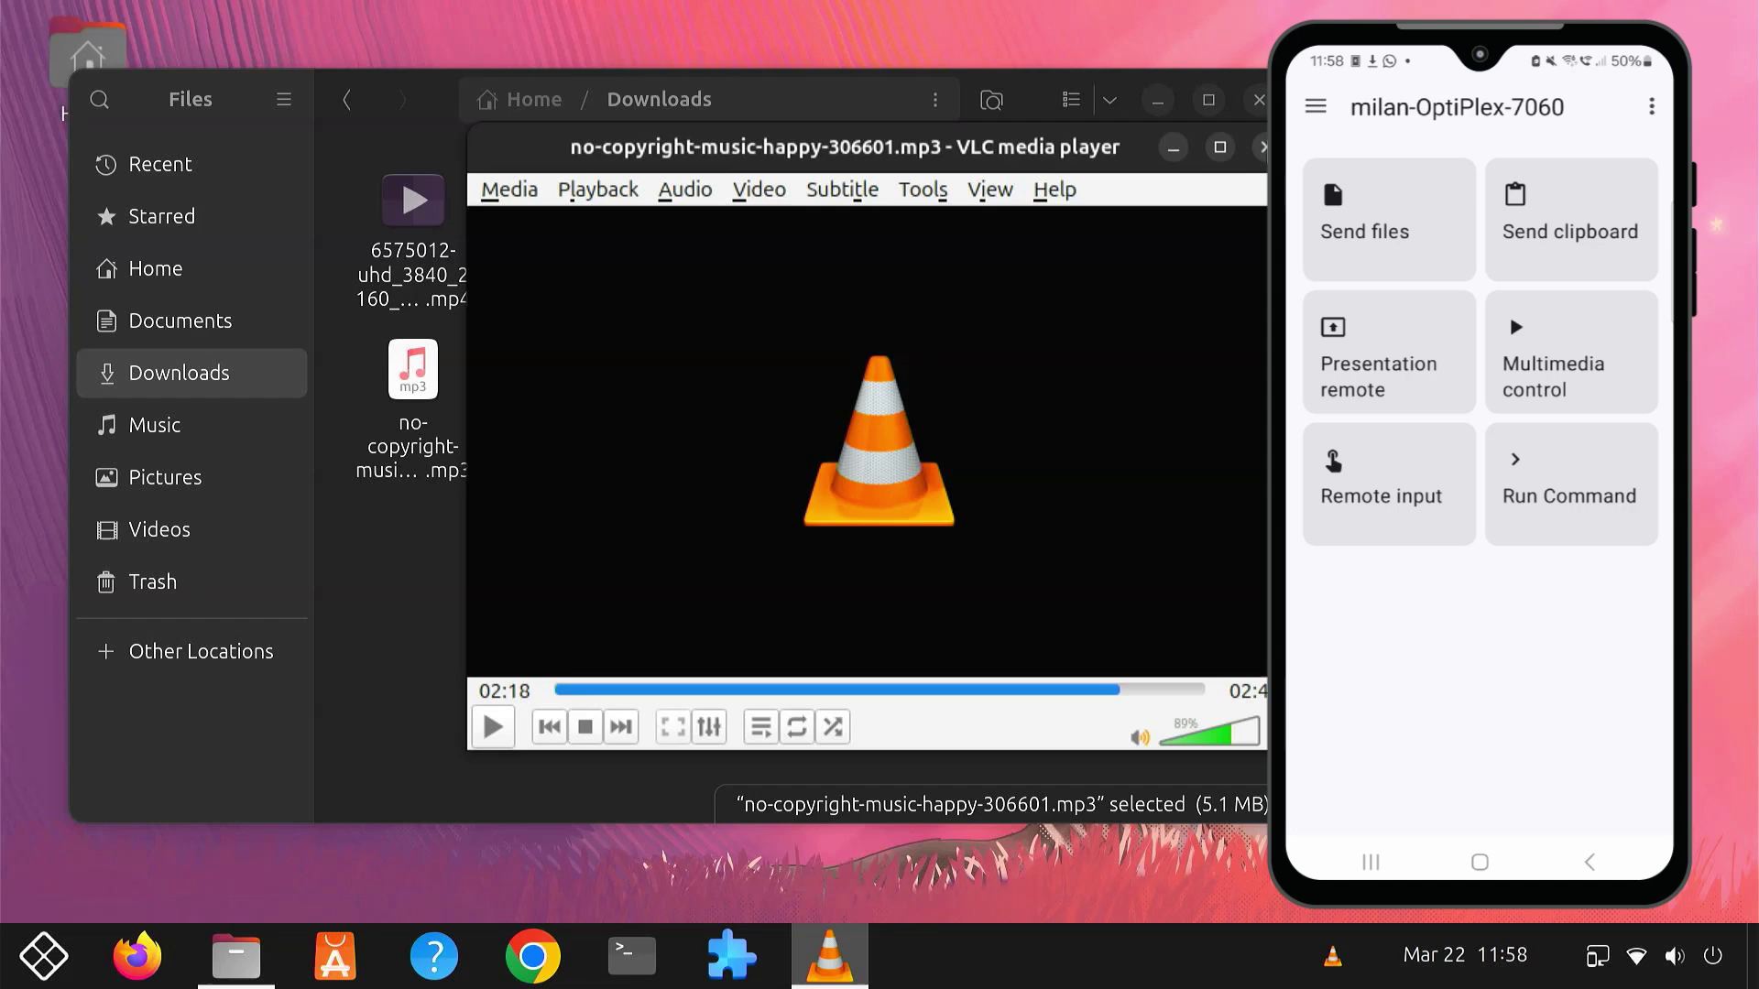
pyautogui.hotkey('ctrl', 'q')
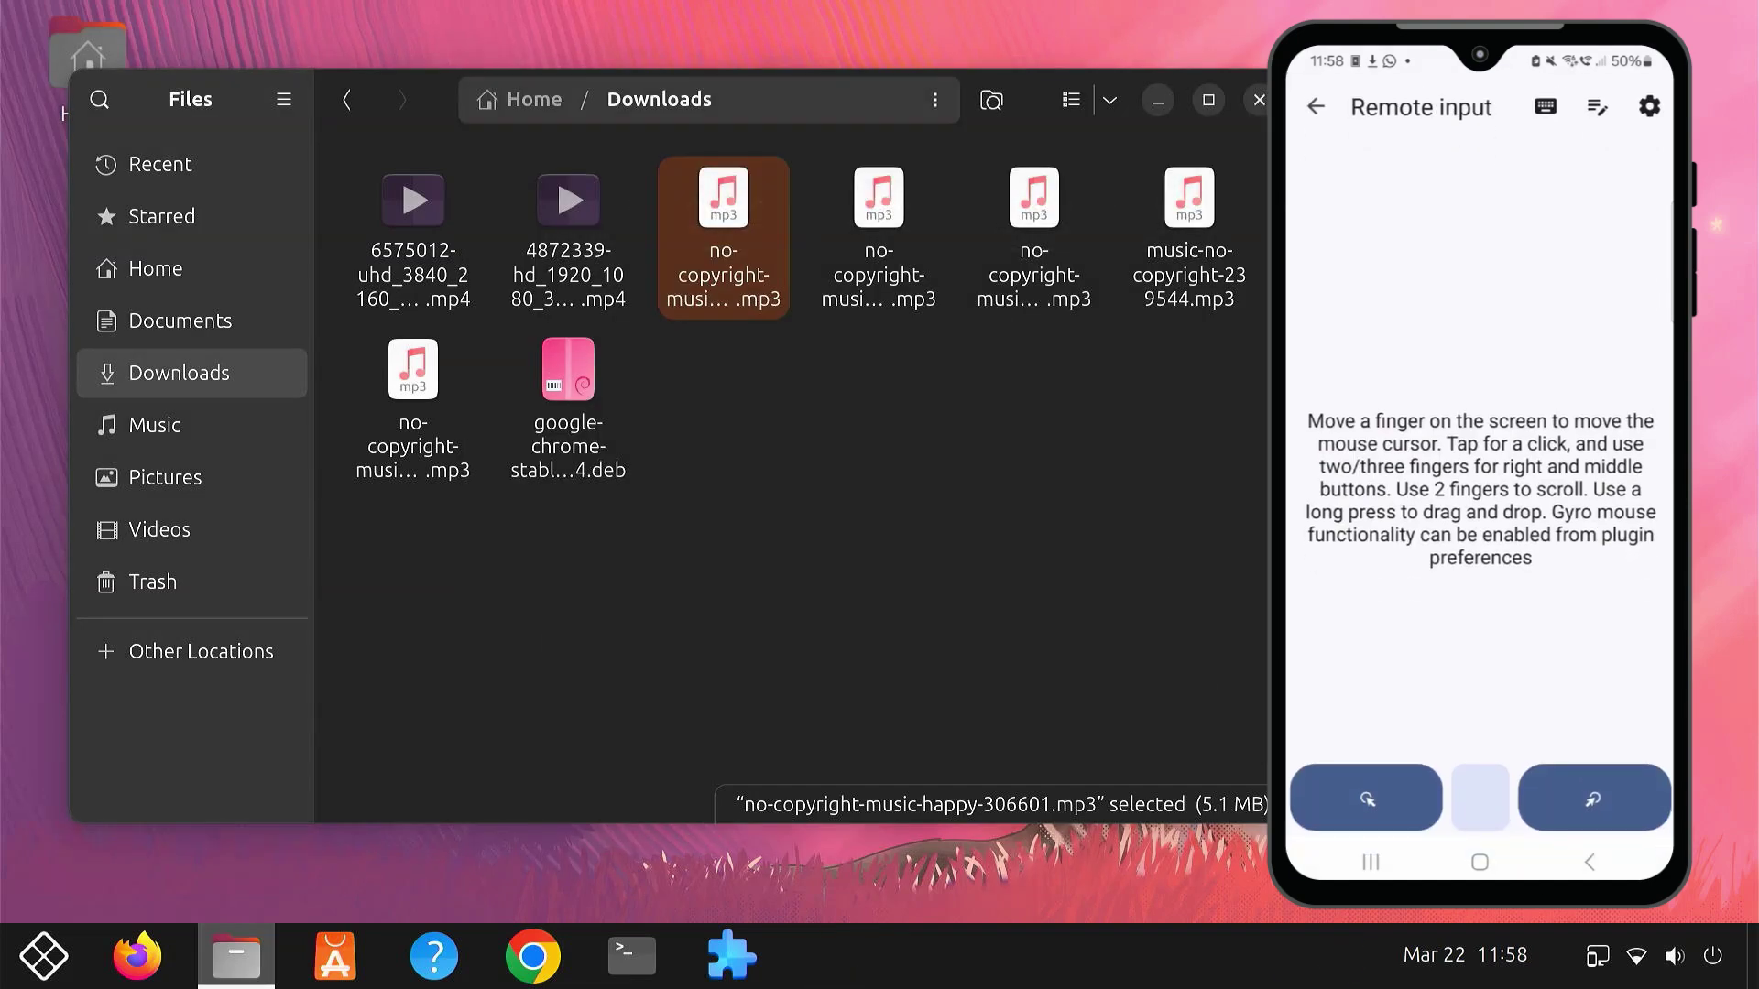
pyautogui.click(738, 412)
pyautogui.rightClick(740, 420)
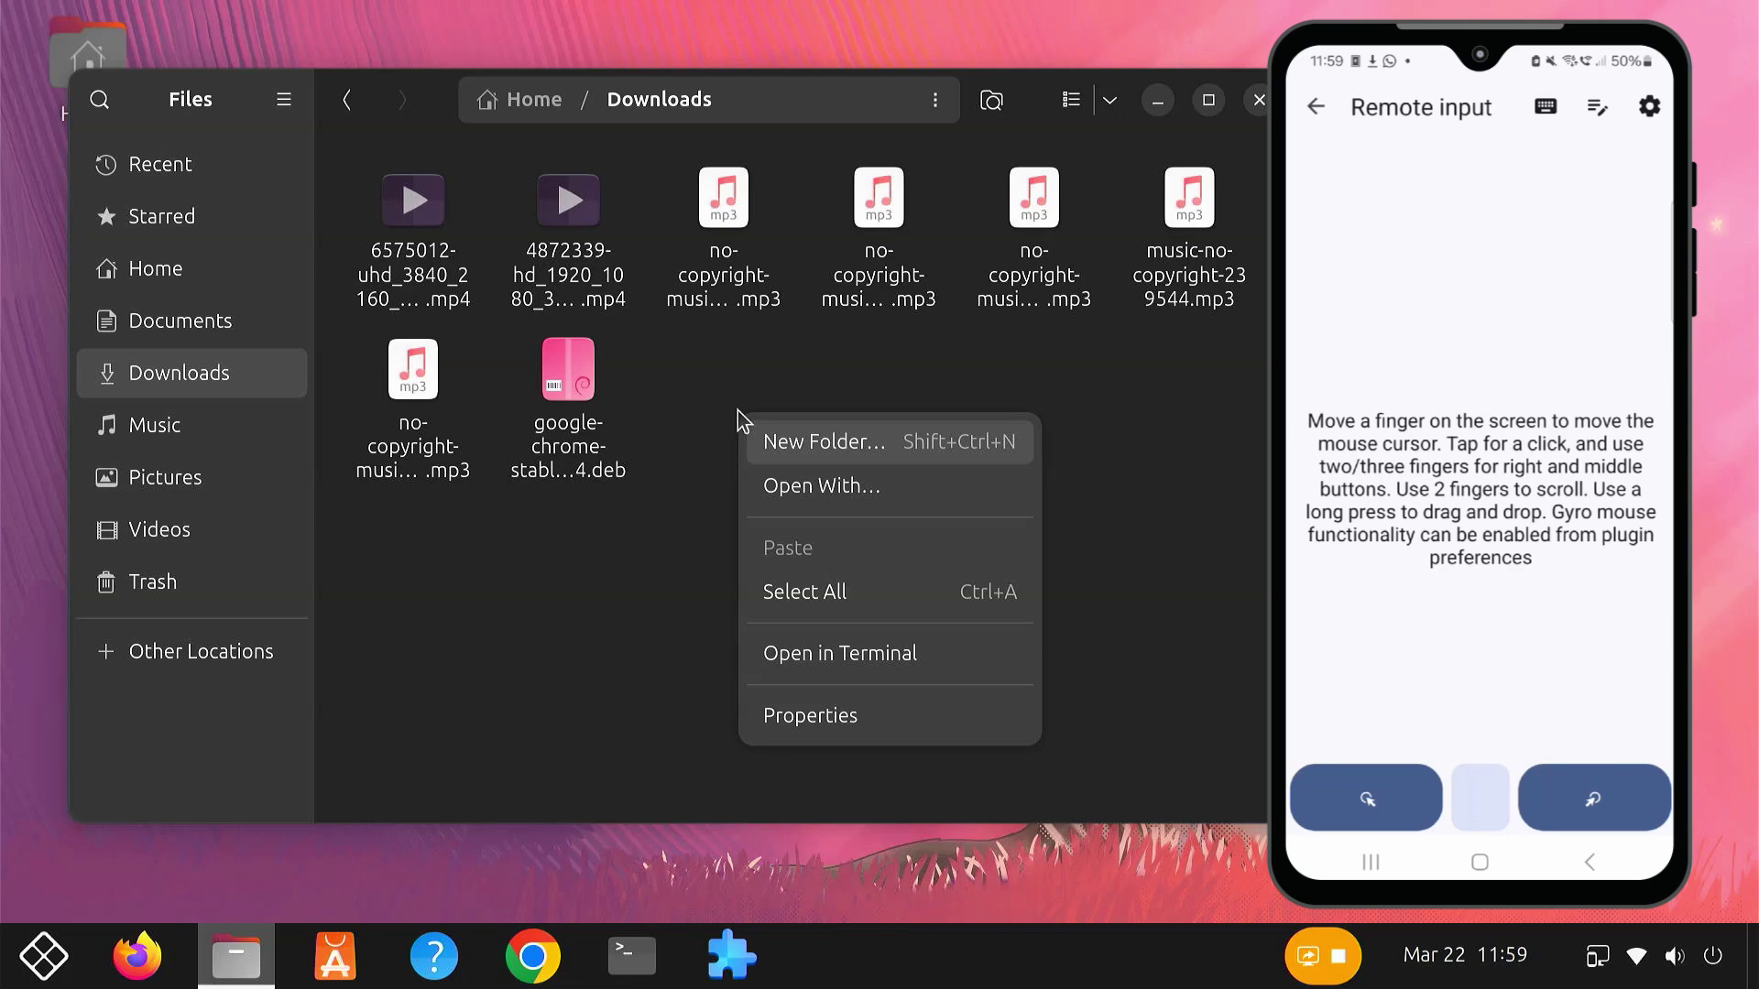
pyautogui.click(1136, 453)
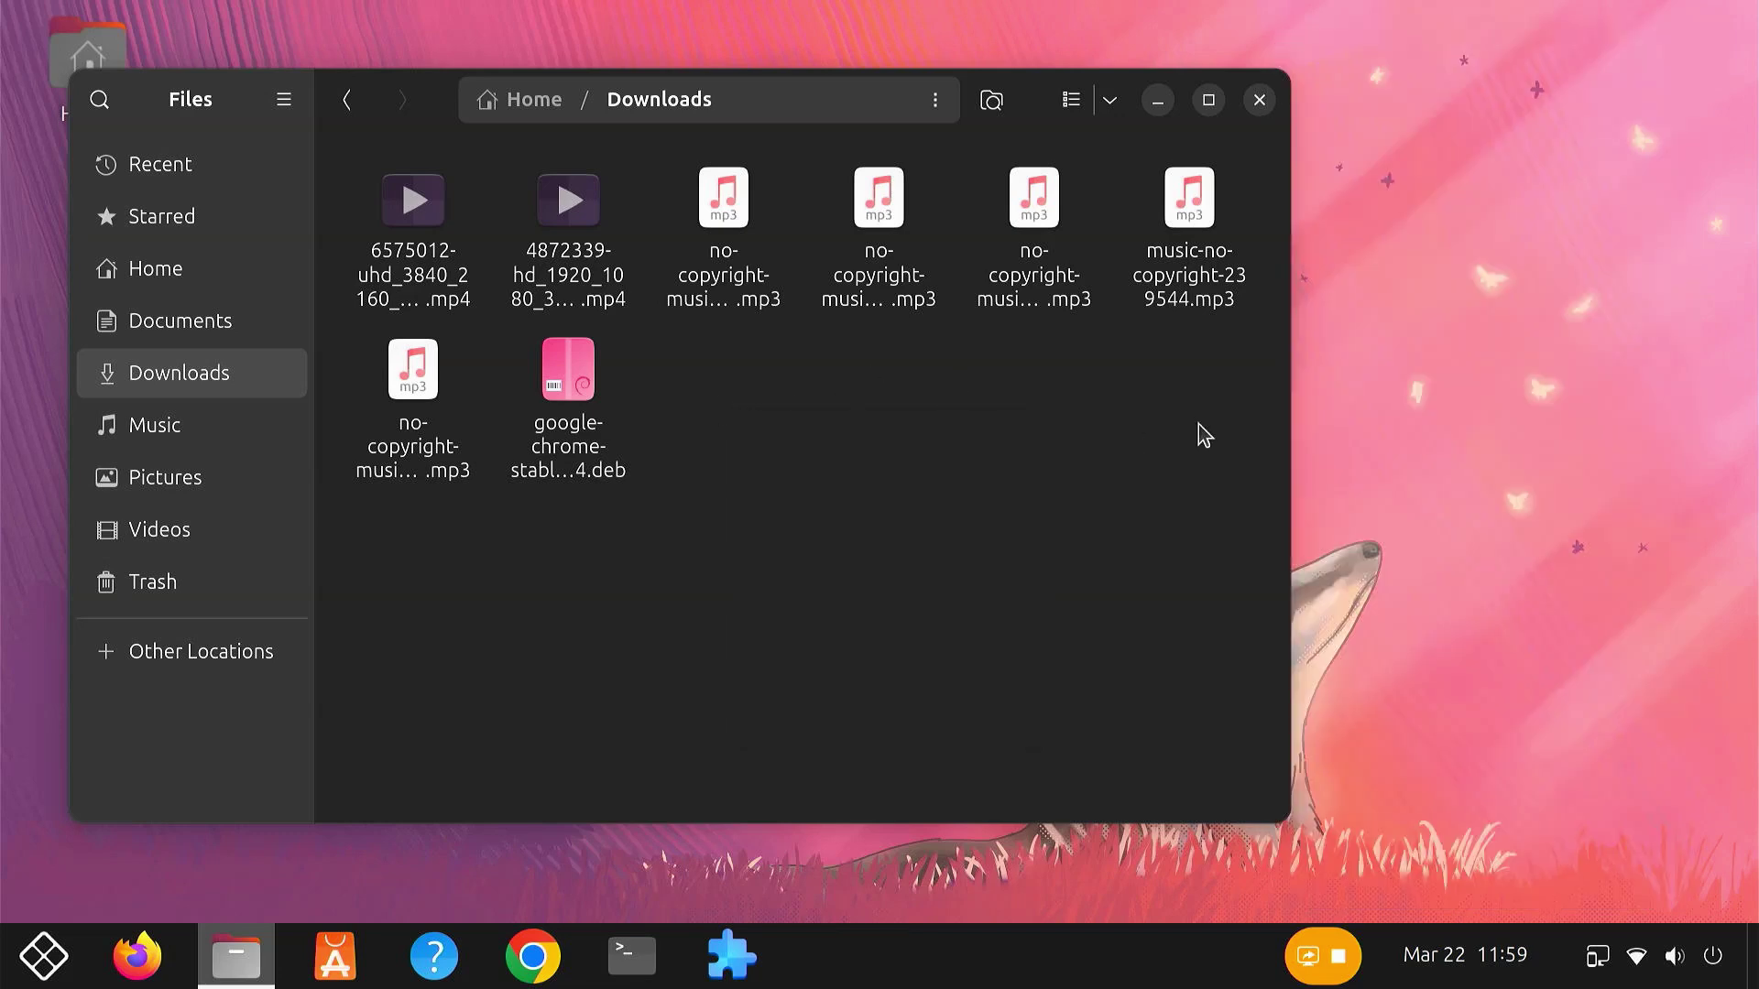
pyautogui.click(1258, 99)
pyautogui.click(1635, 957)
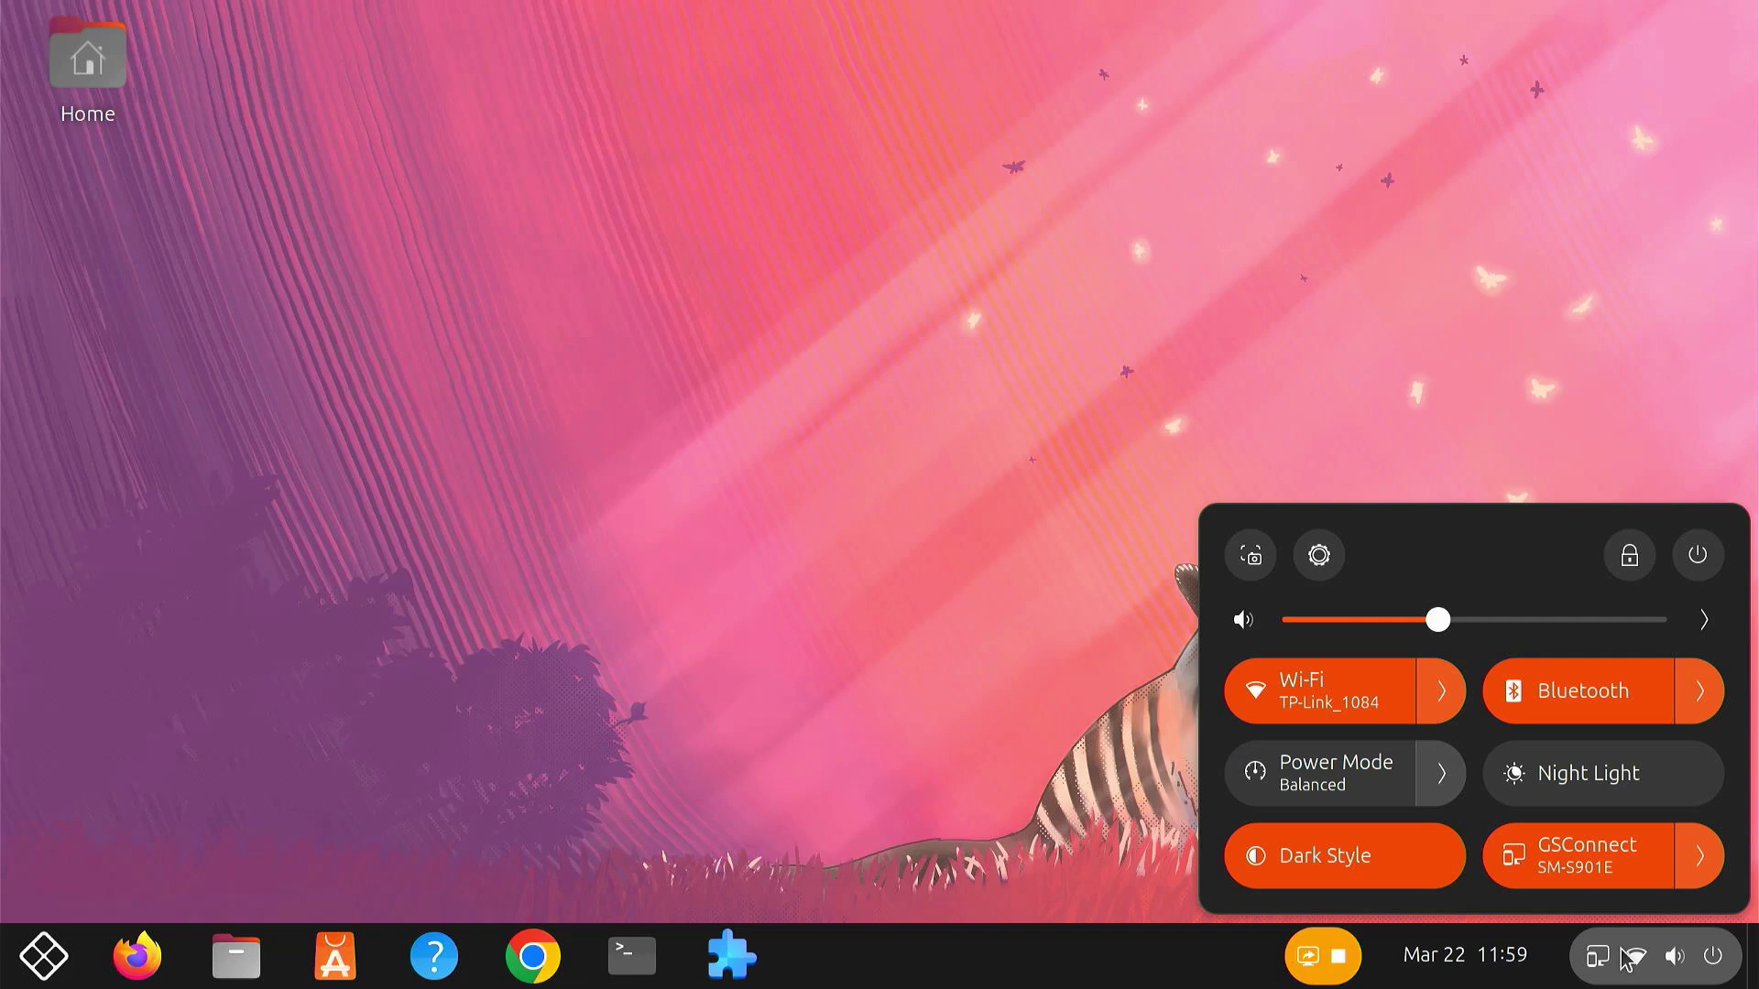
pyautogui.click(1690, 864)
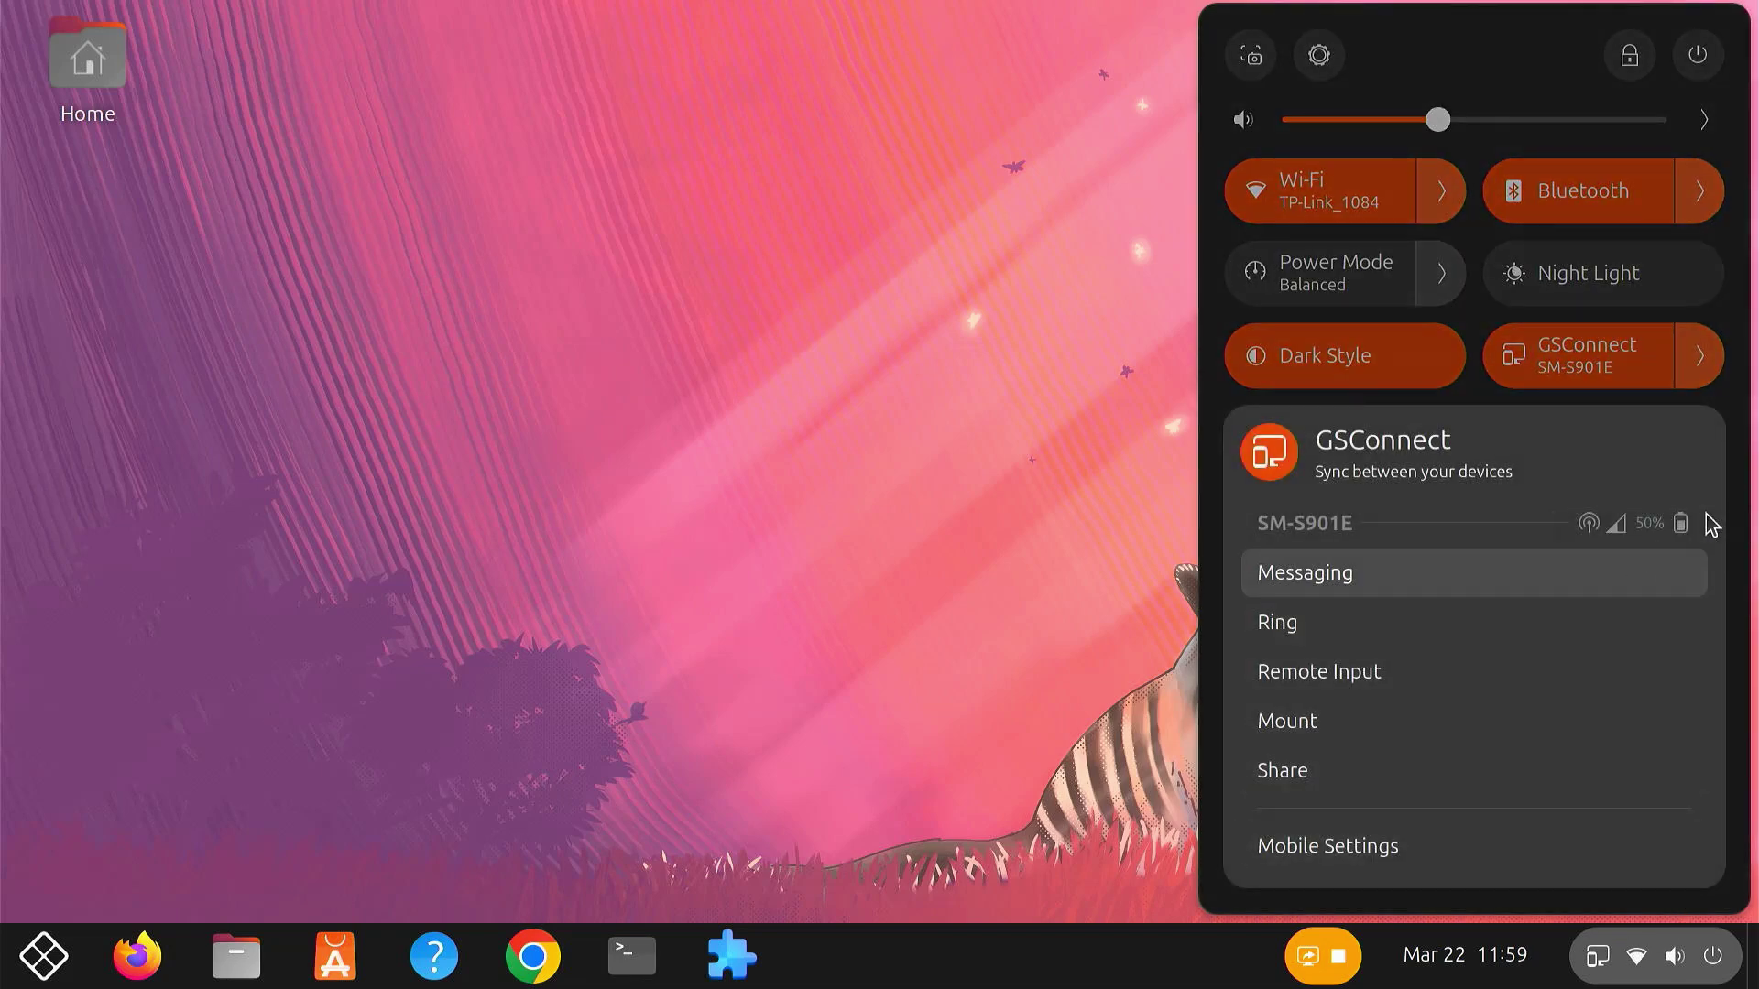
pyautogui.moveTo(1681, 536)
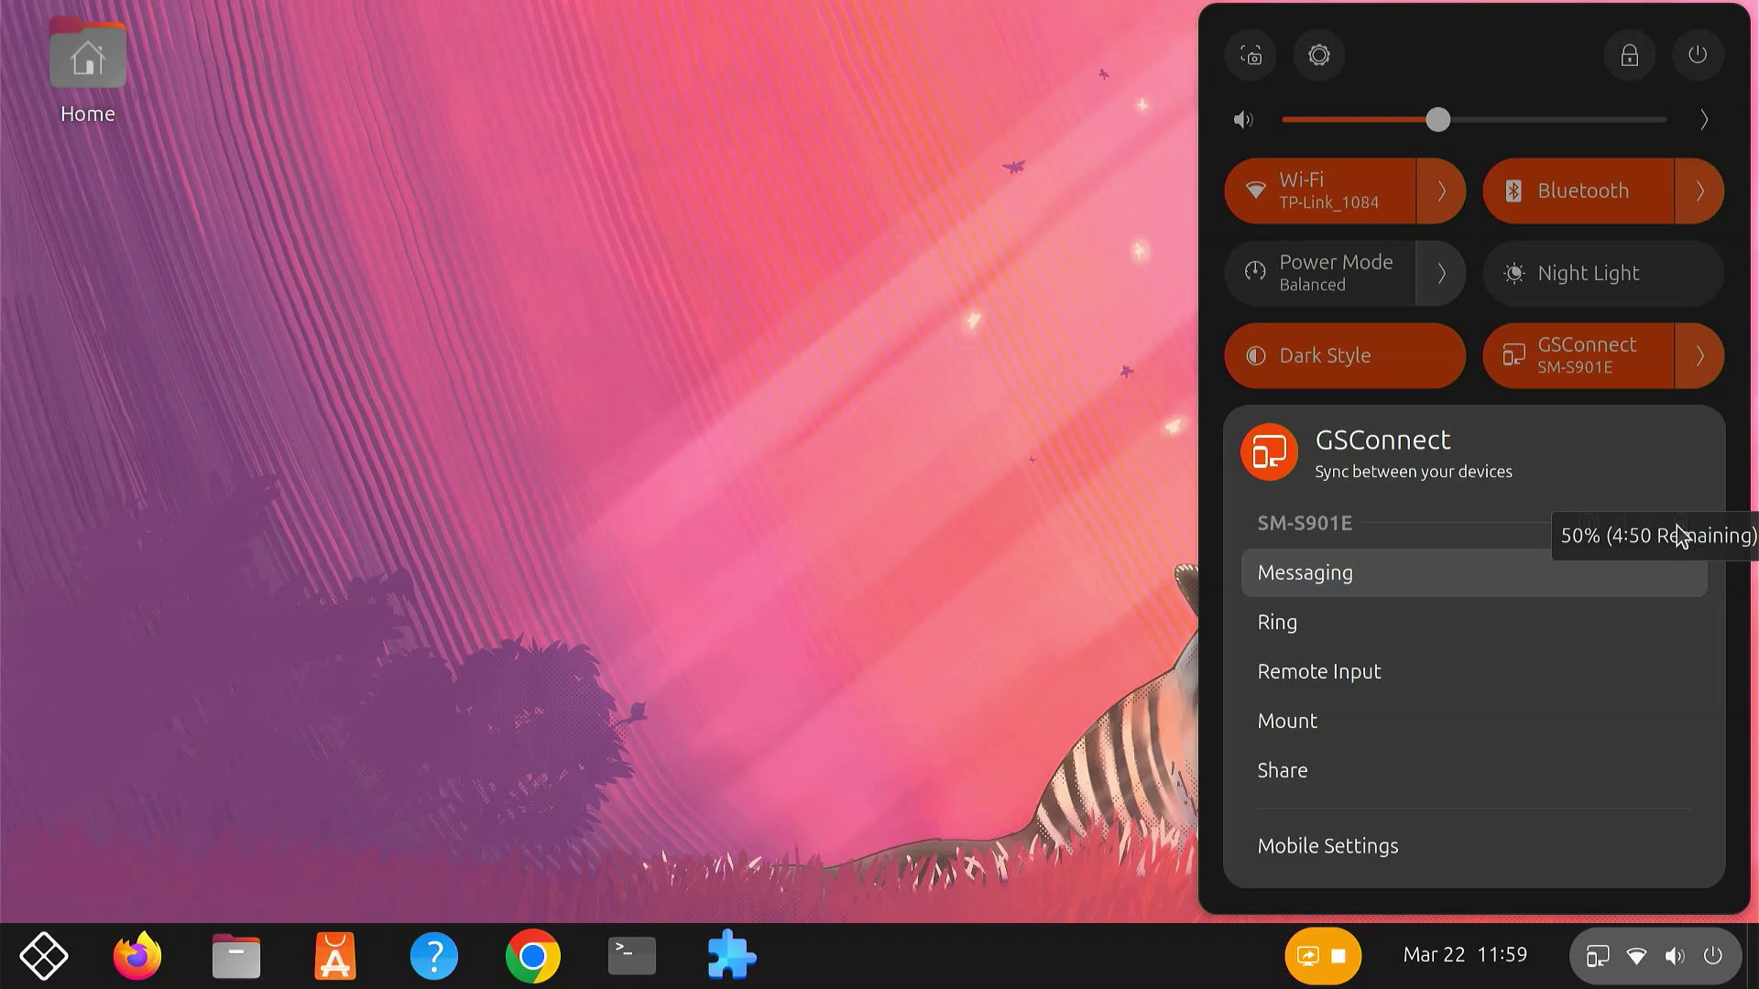
pyautogui.click(1090, 955)
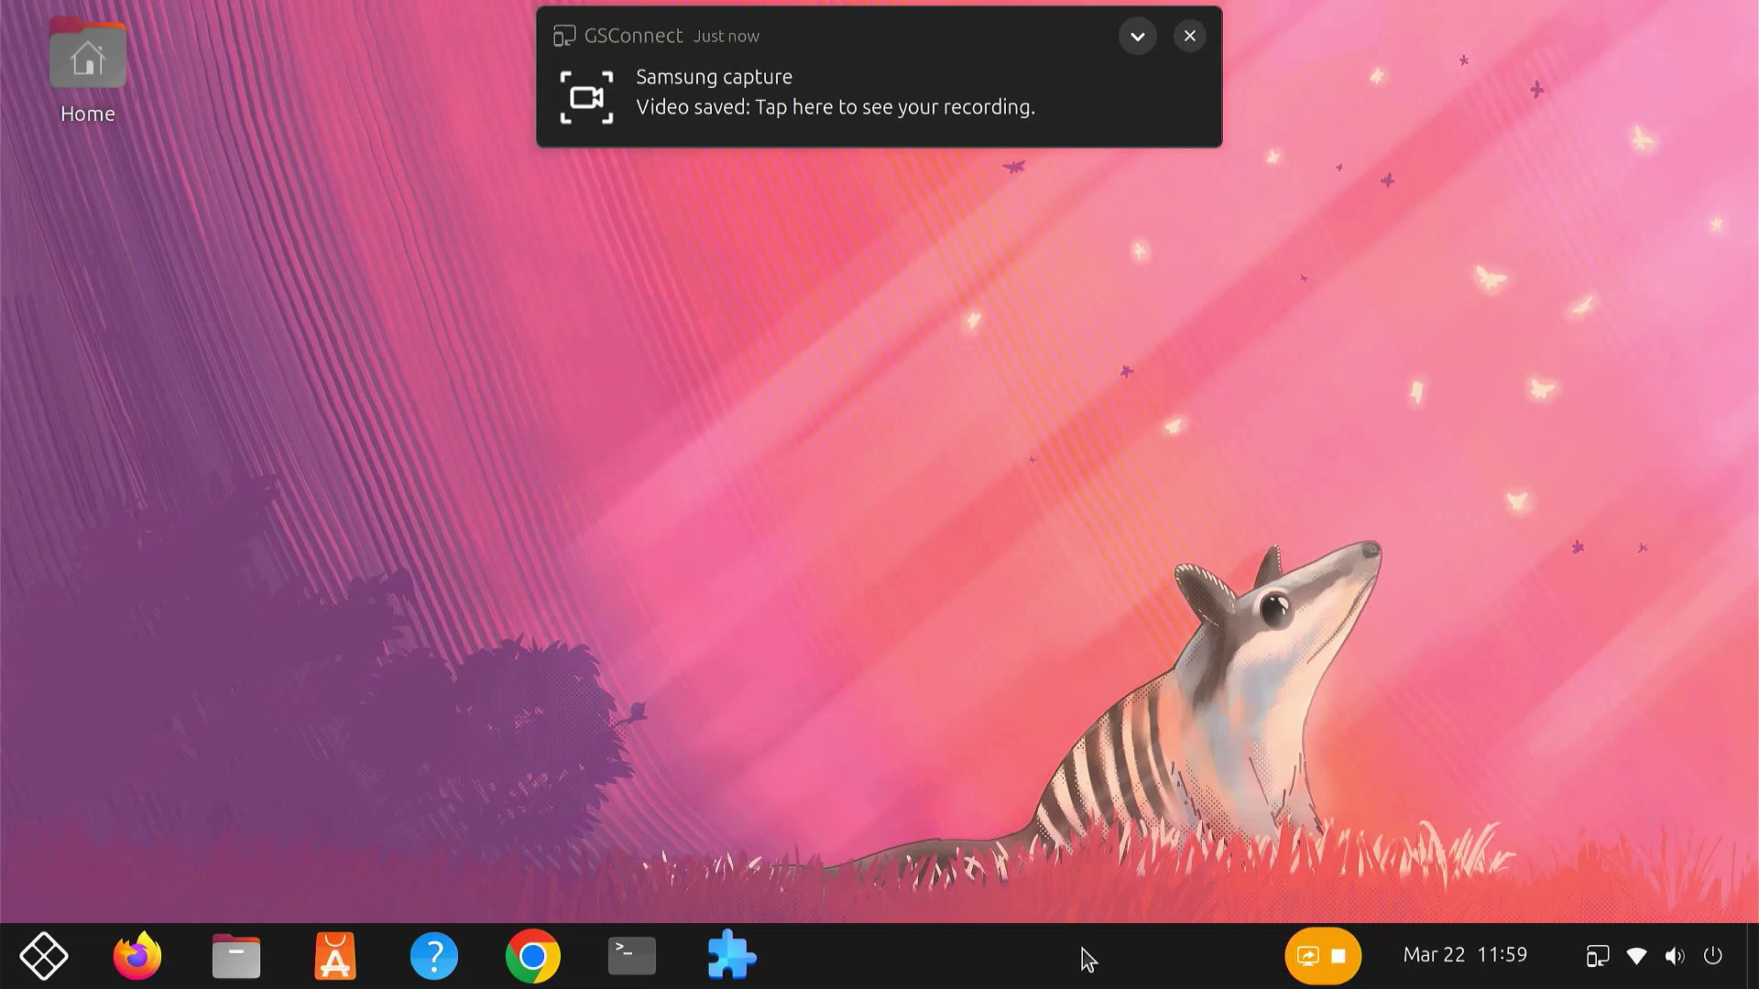
pyautogui.click(1189, 36)
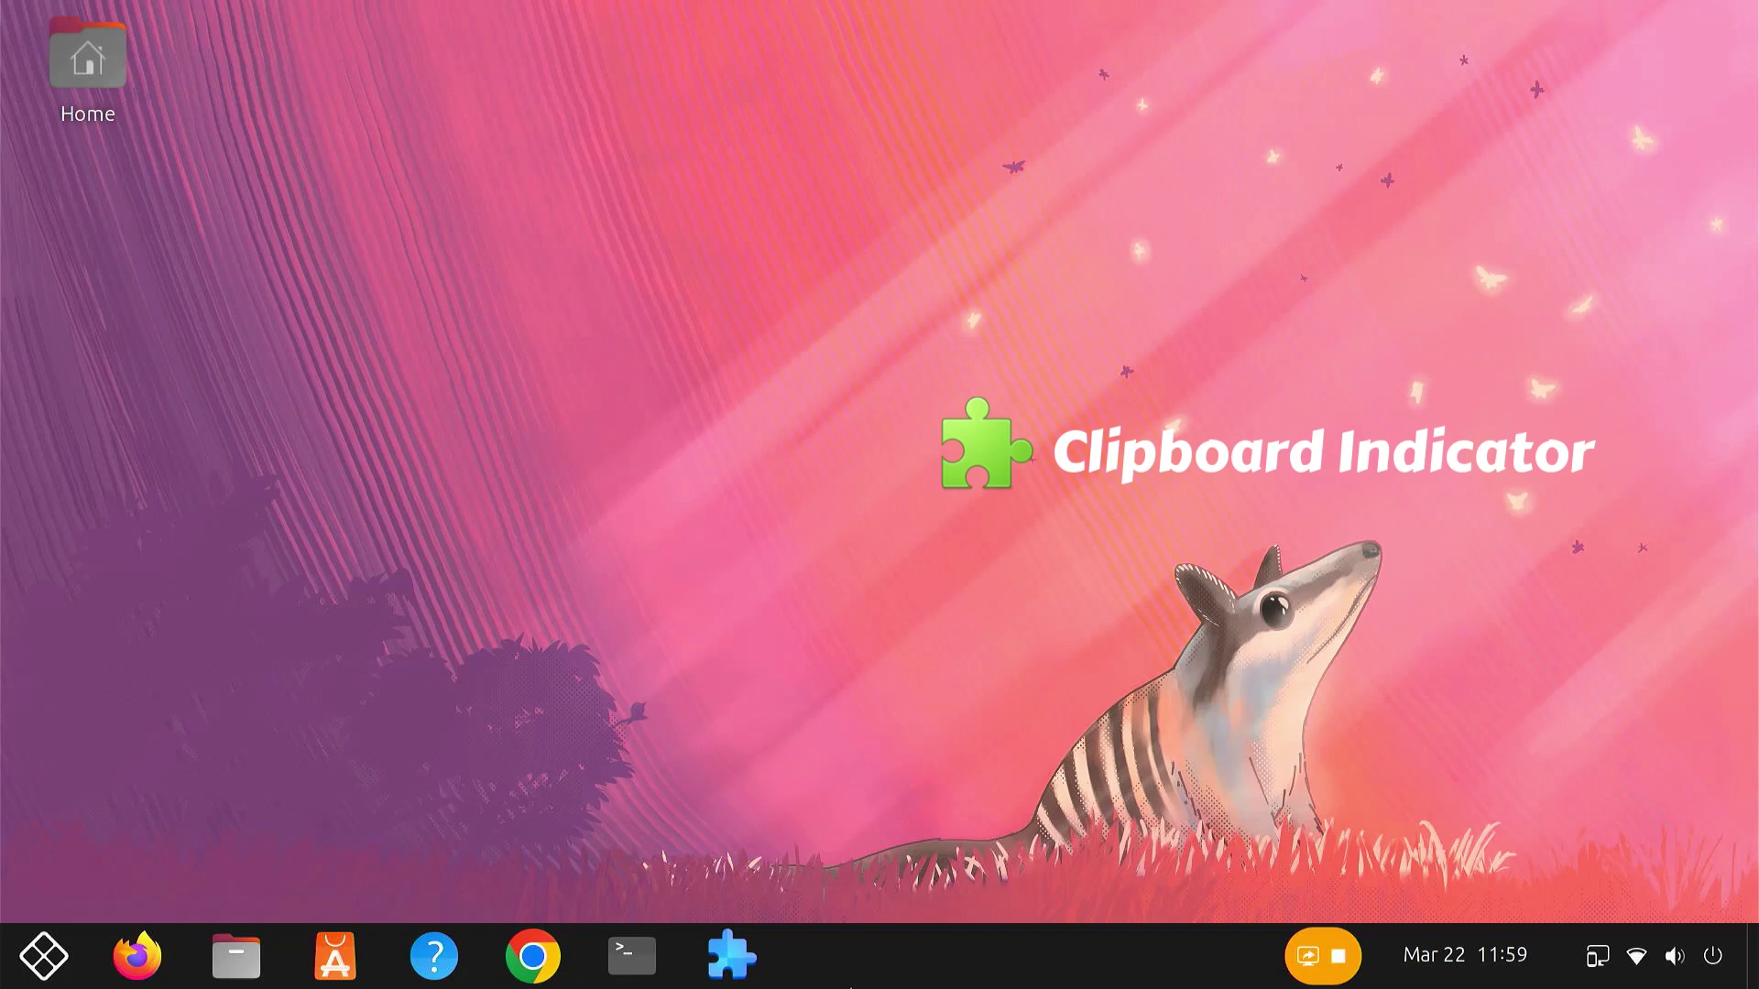
# Search Browse for 'clipboard indicator' and install the Clipboard Indicator extension.
pyautogui.click(729, 956)
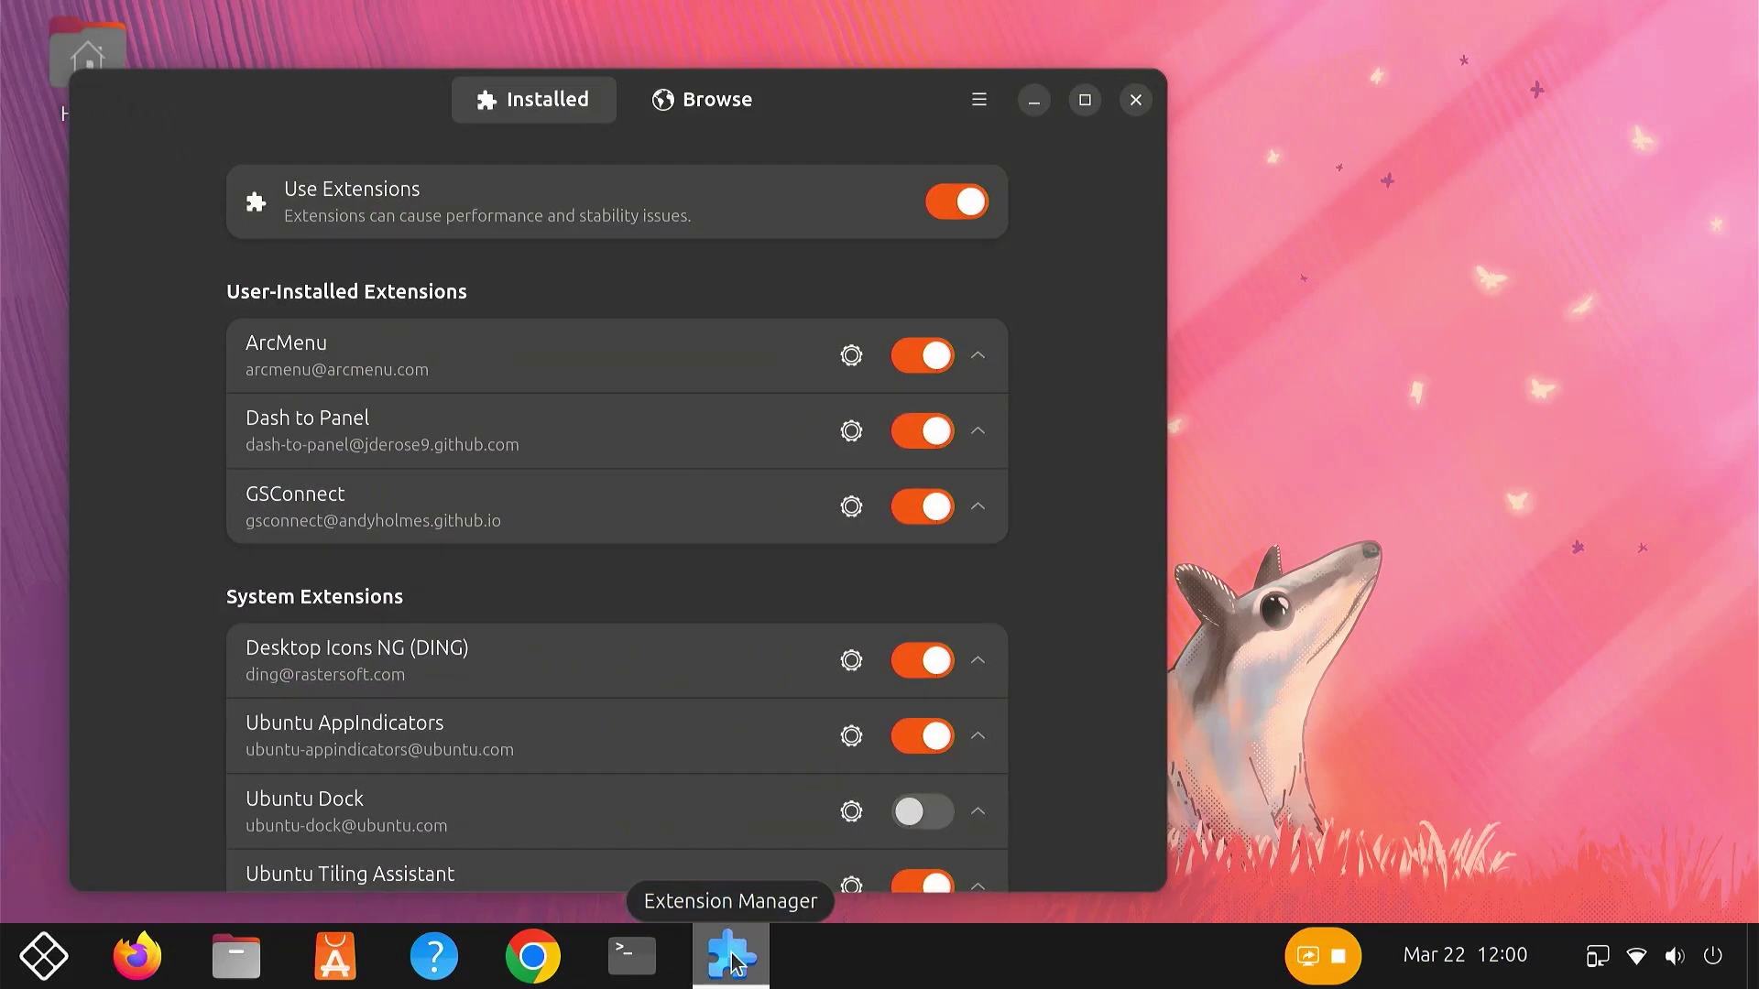
pyautogui.click(699, 108)
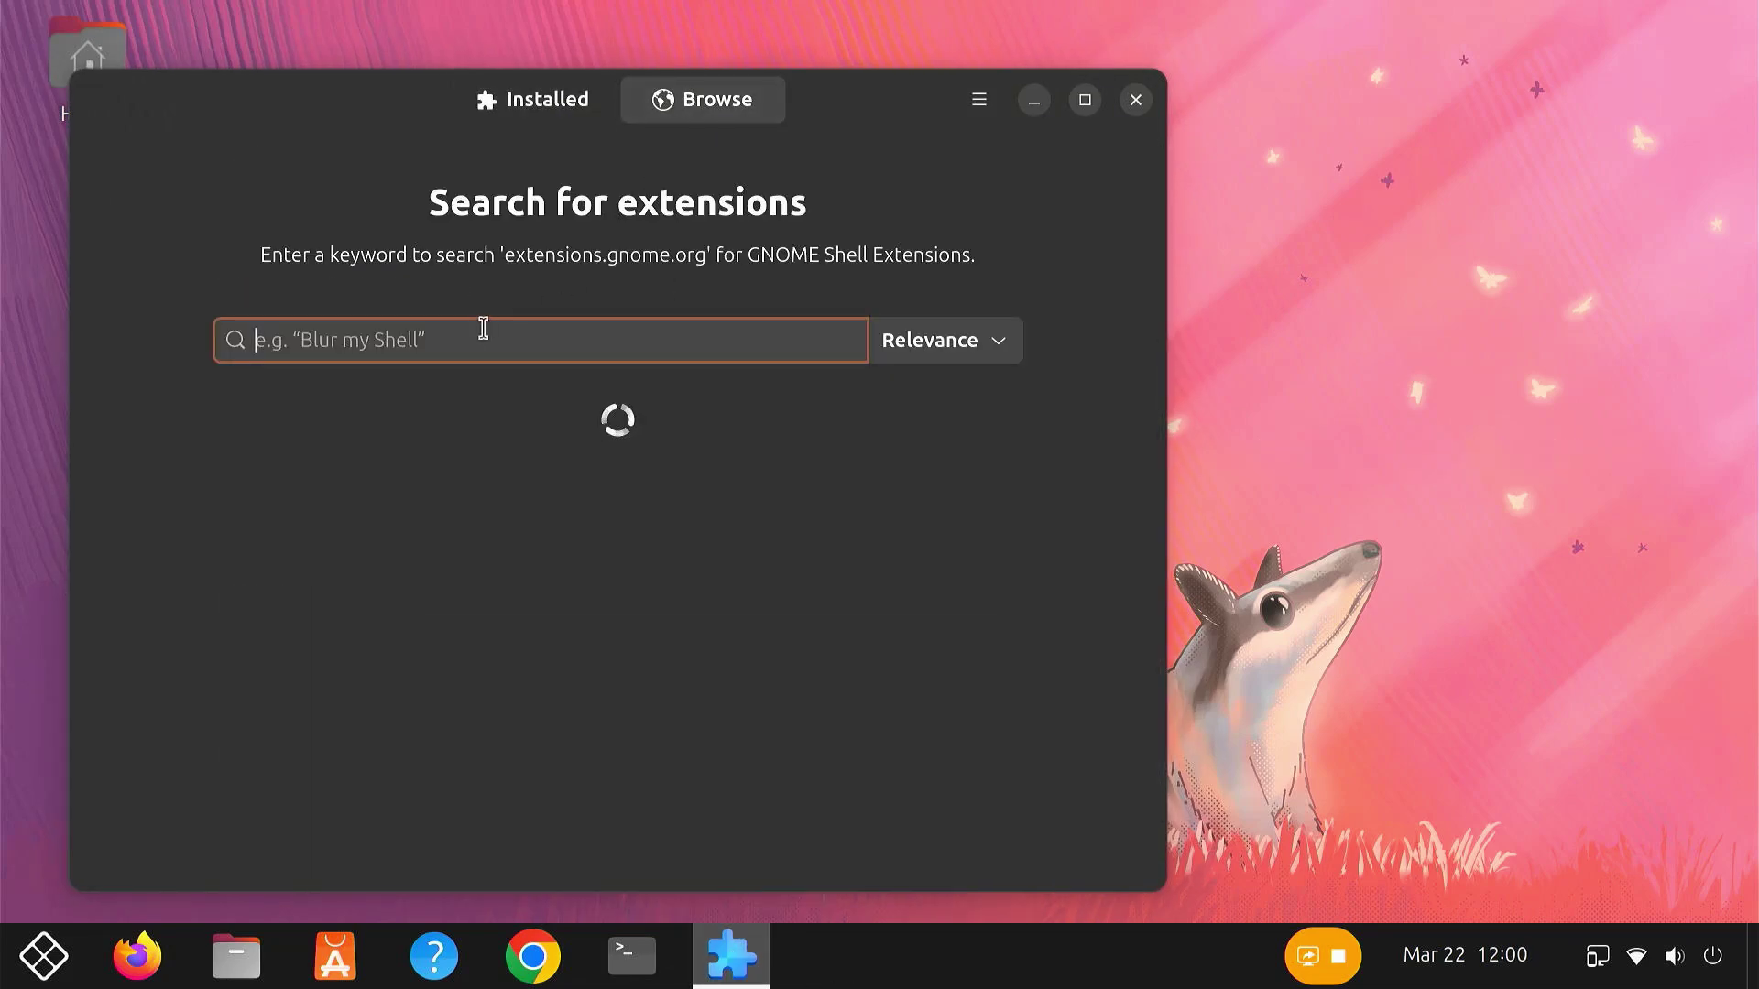
pyautogui.write('clipboard indicator')
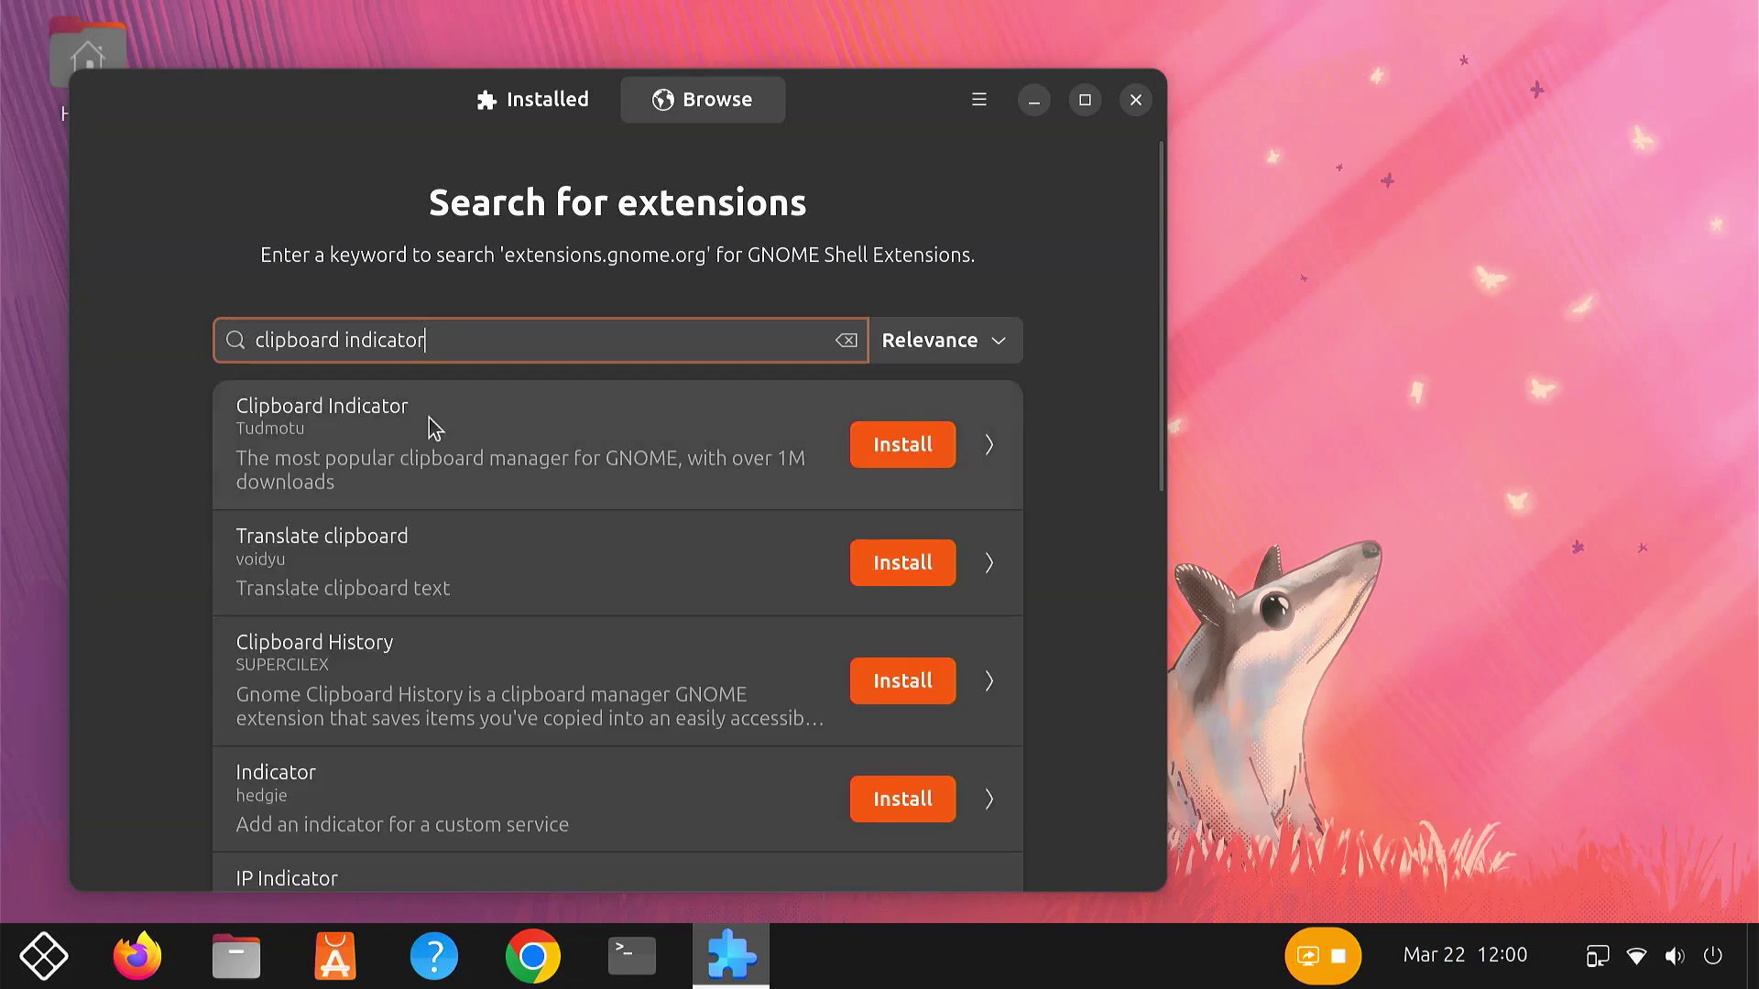
pyautogui.click(928, 467)
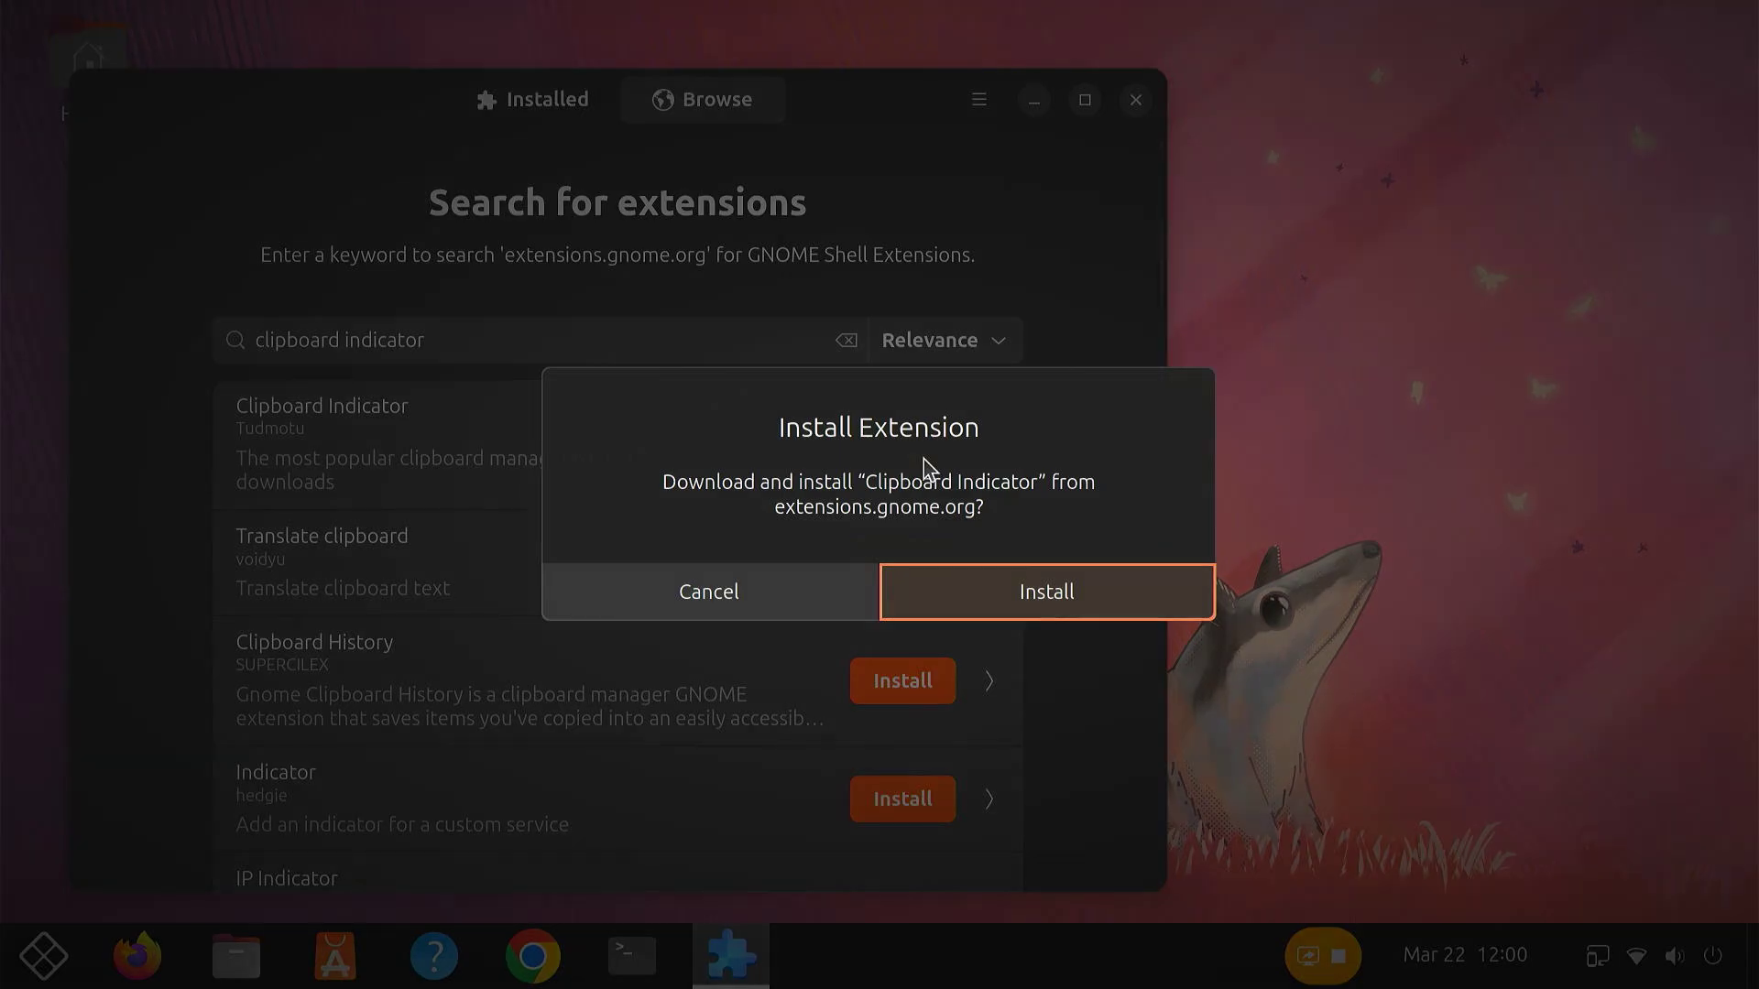
pyautogui.click(1099, 595)
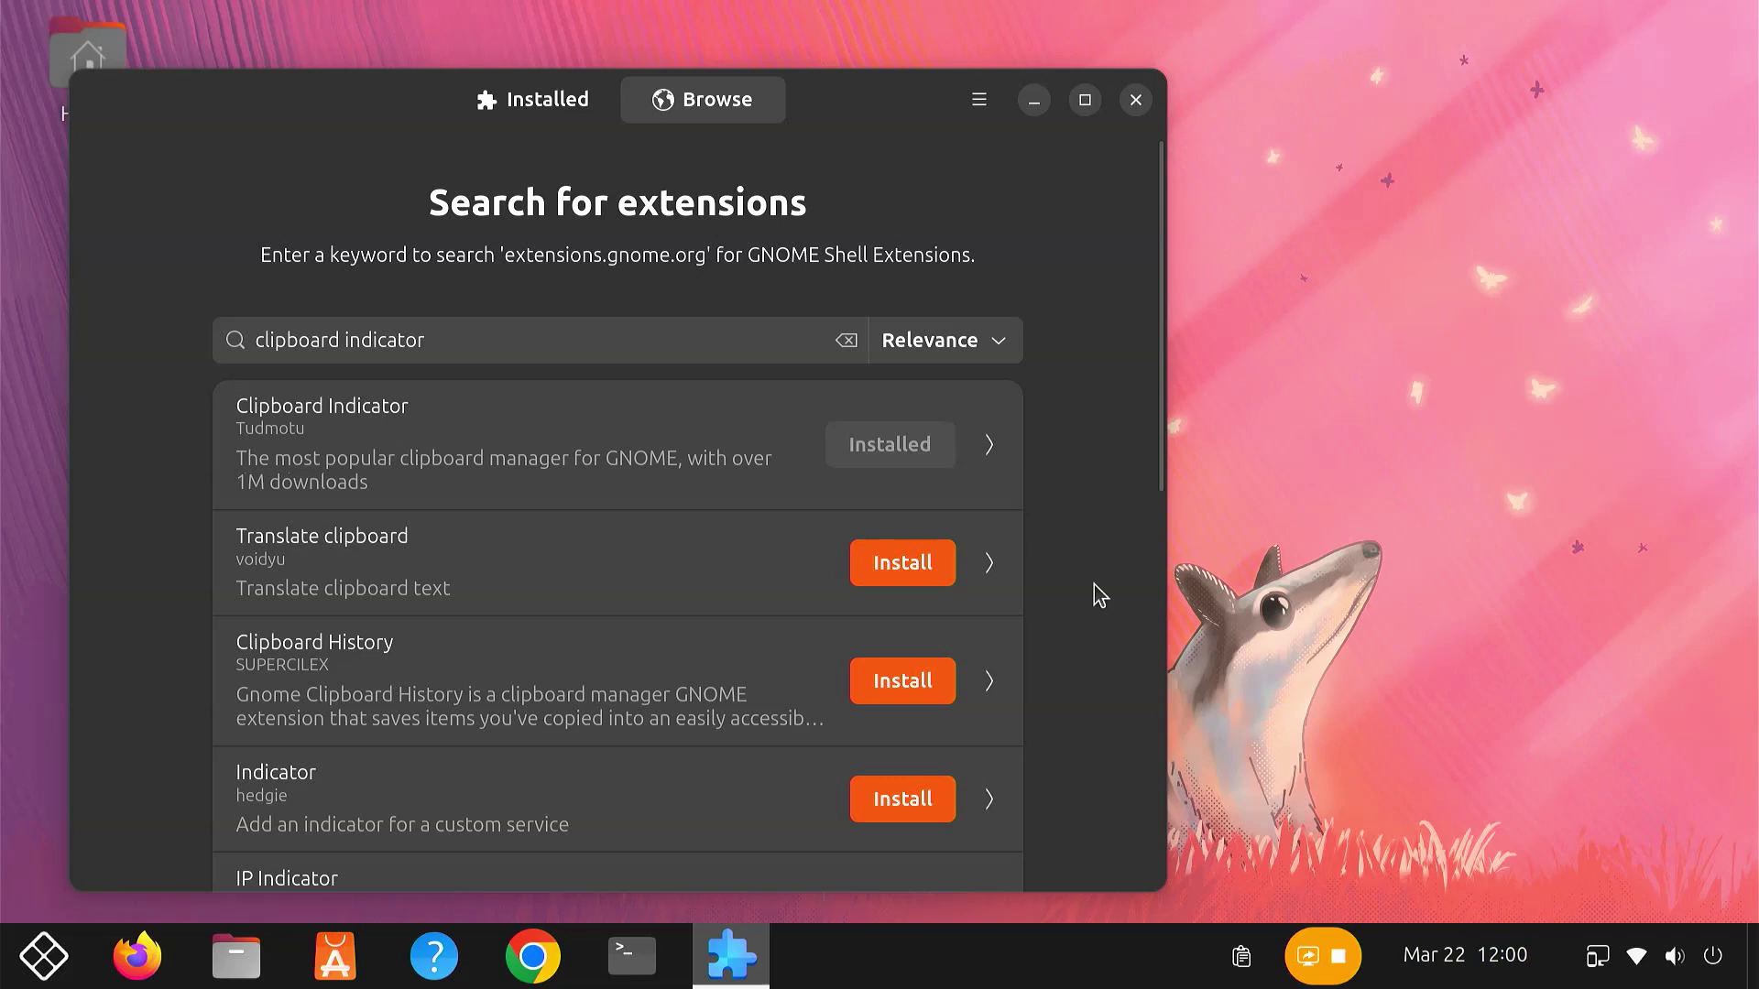
pyautogui.click(1026, 101)
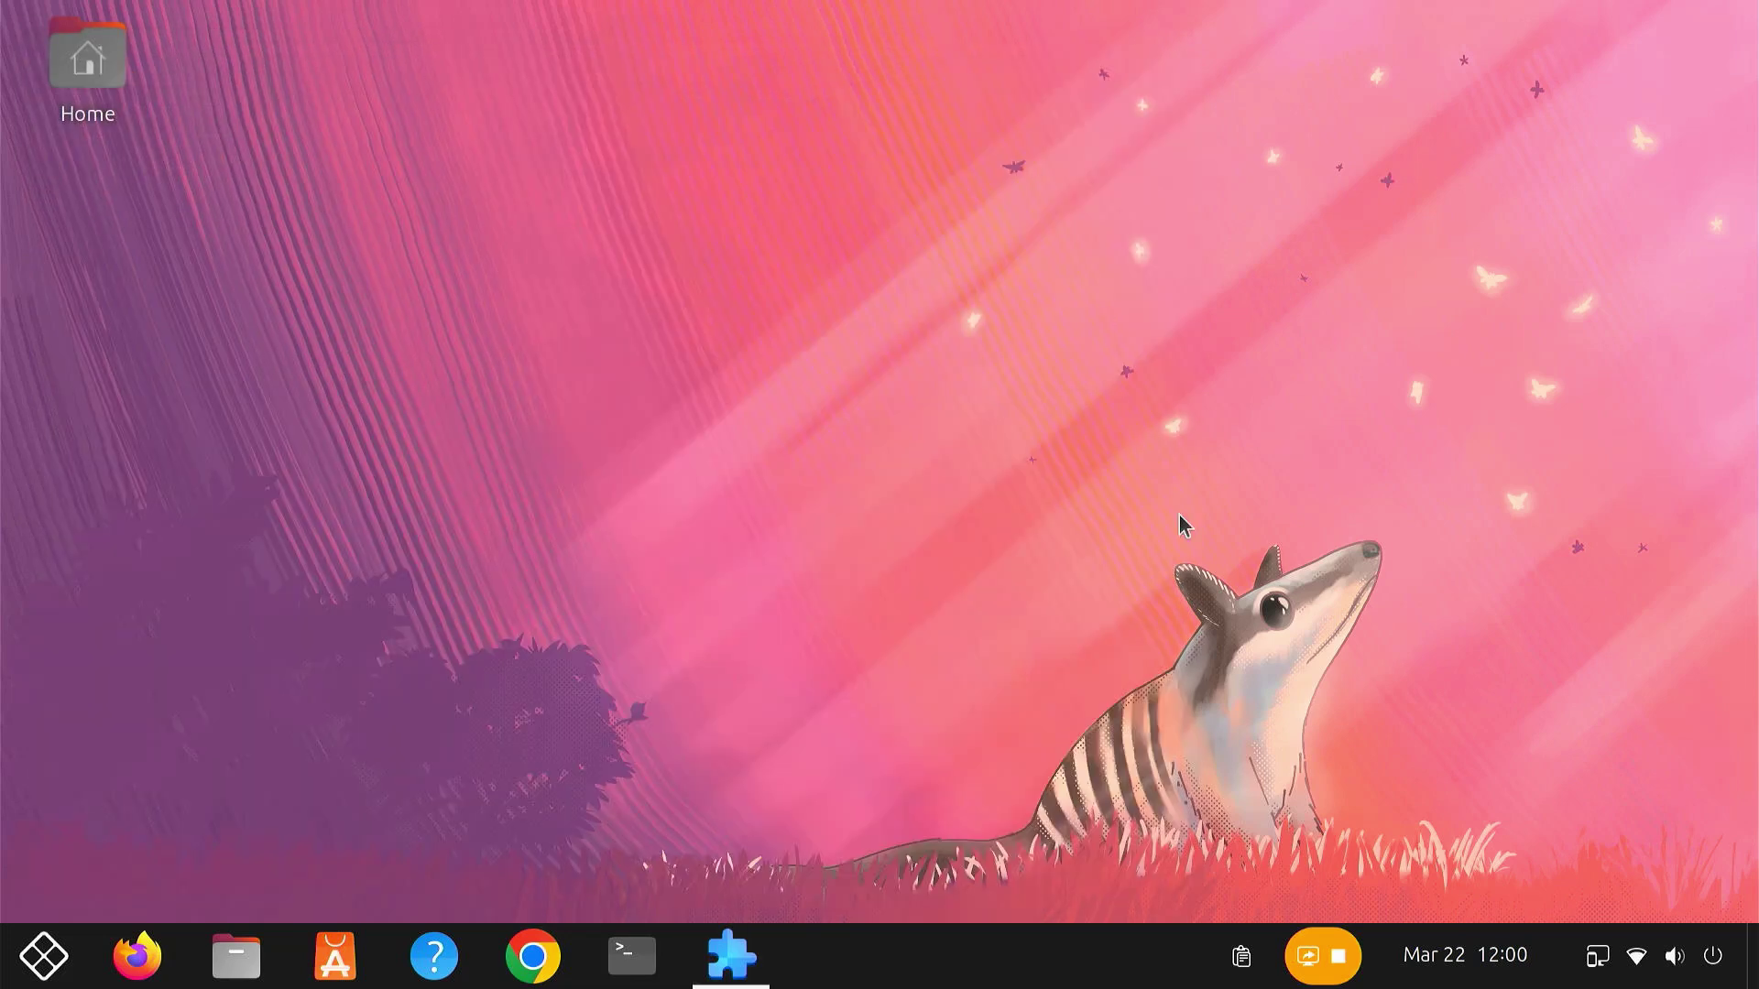
# Confirm the clipboard is empty, then copy the headline 'Here's How to Run a Faster 5K'.
pyautogui.click(1244, 957)
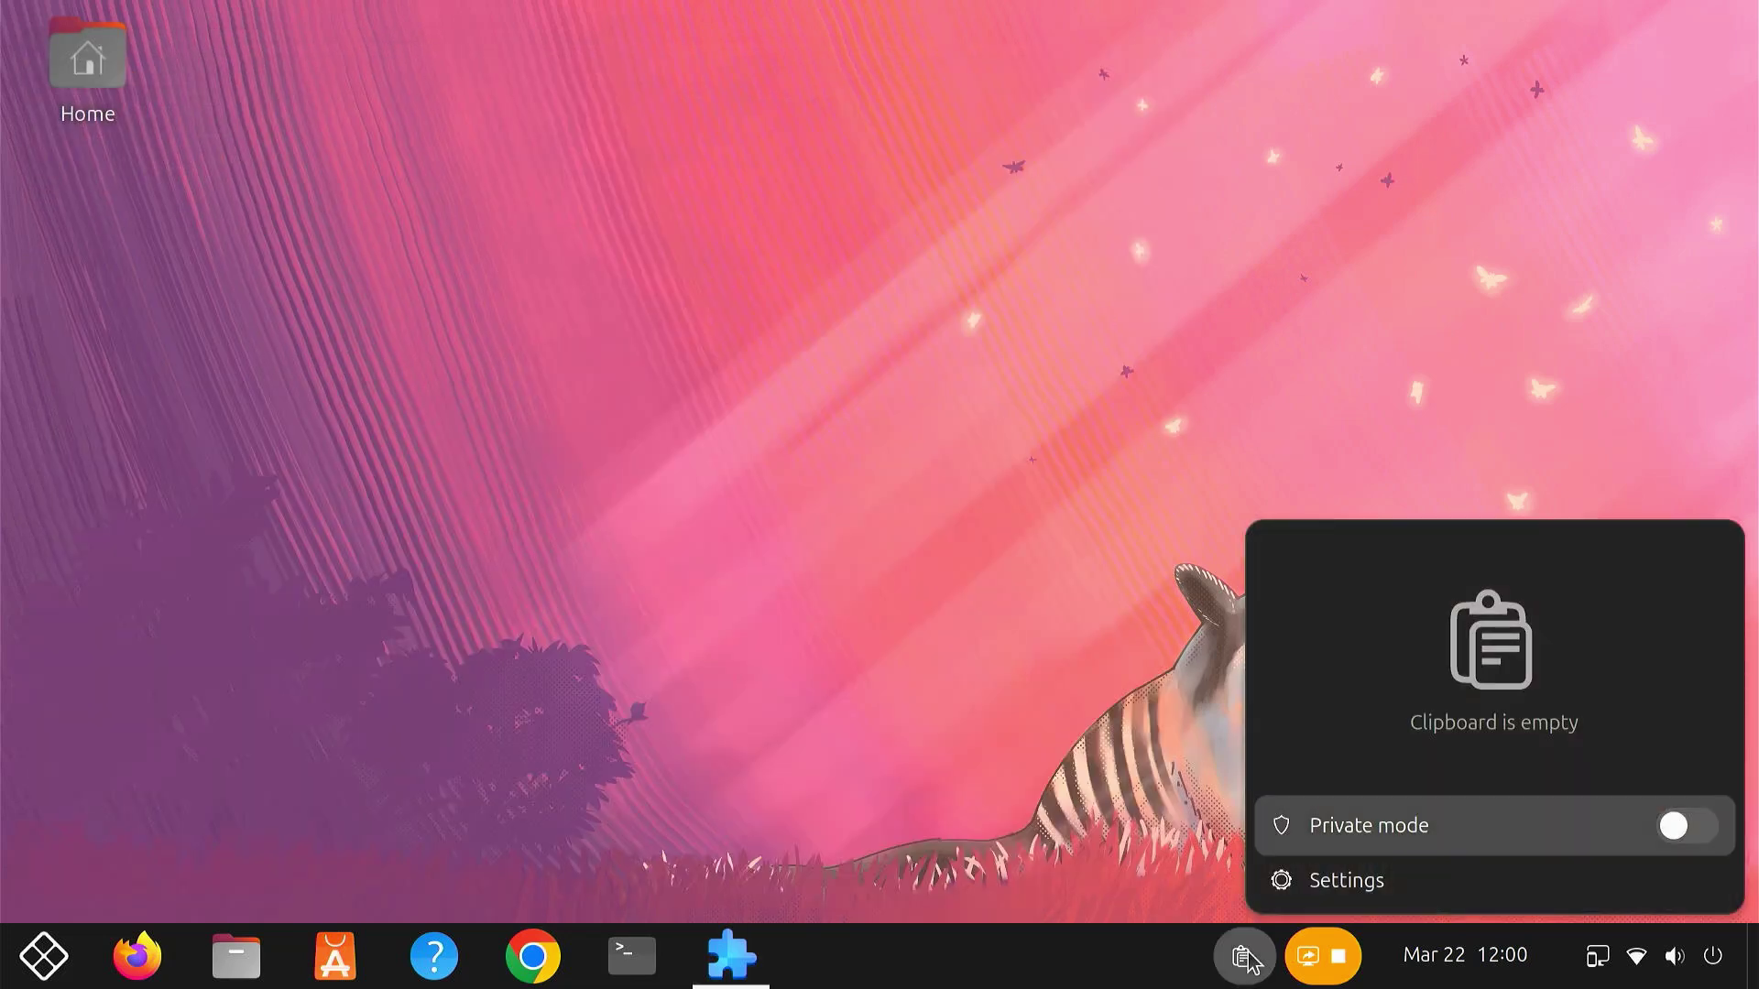
pyautogui.click(1242, 955)
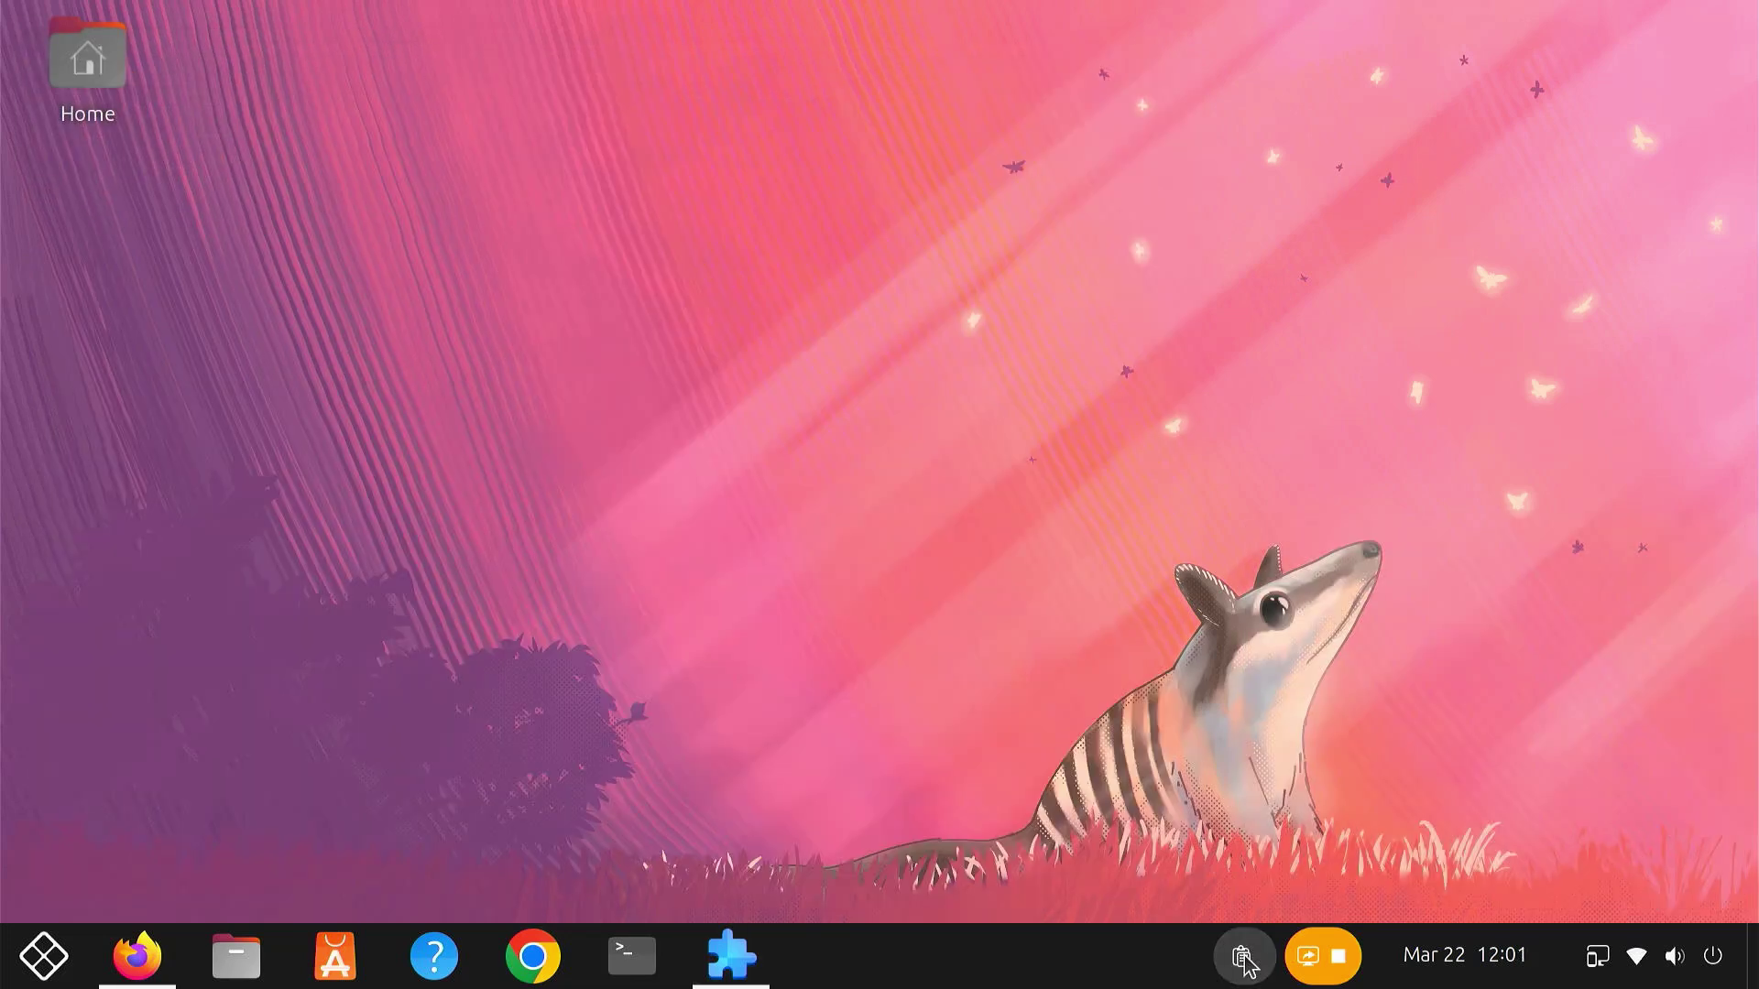
pyautogui.click(137, 957)
pyautogui.moveTo(240, 376); pyautogui.dragTo(542, 472)
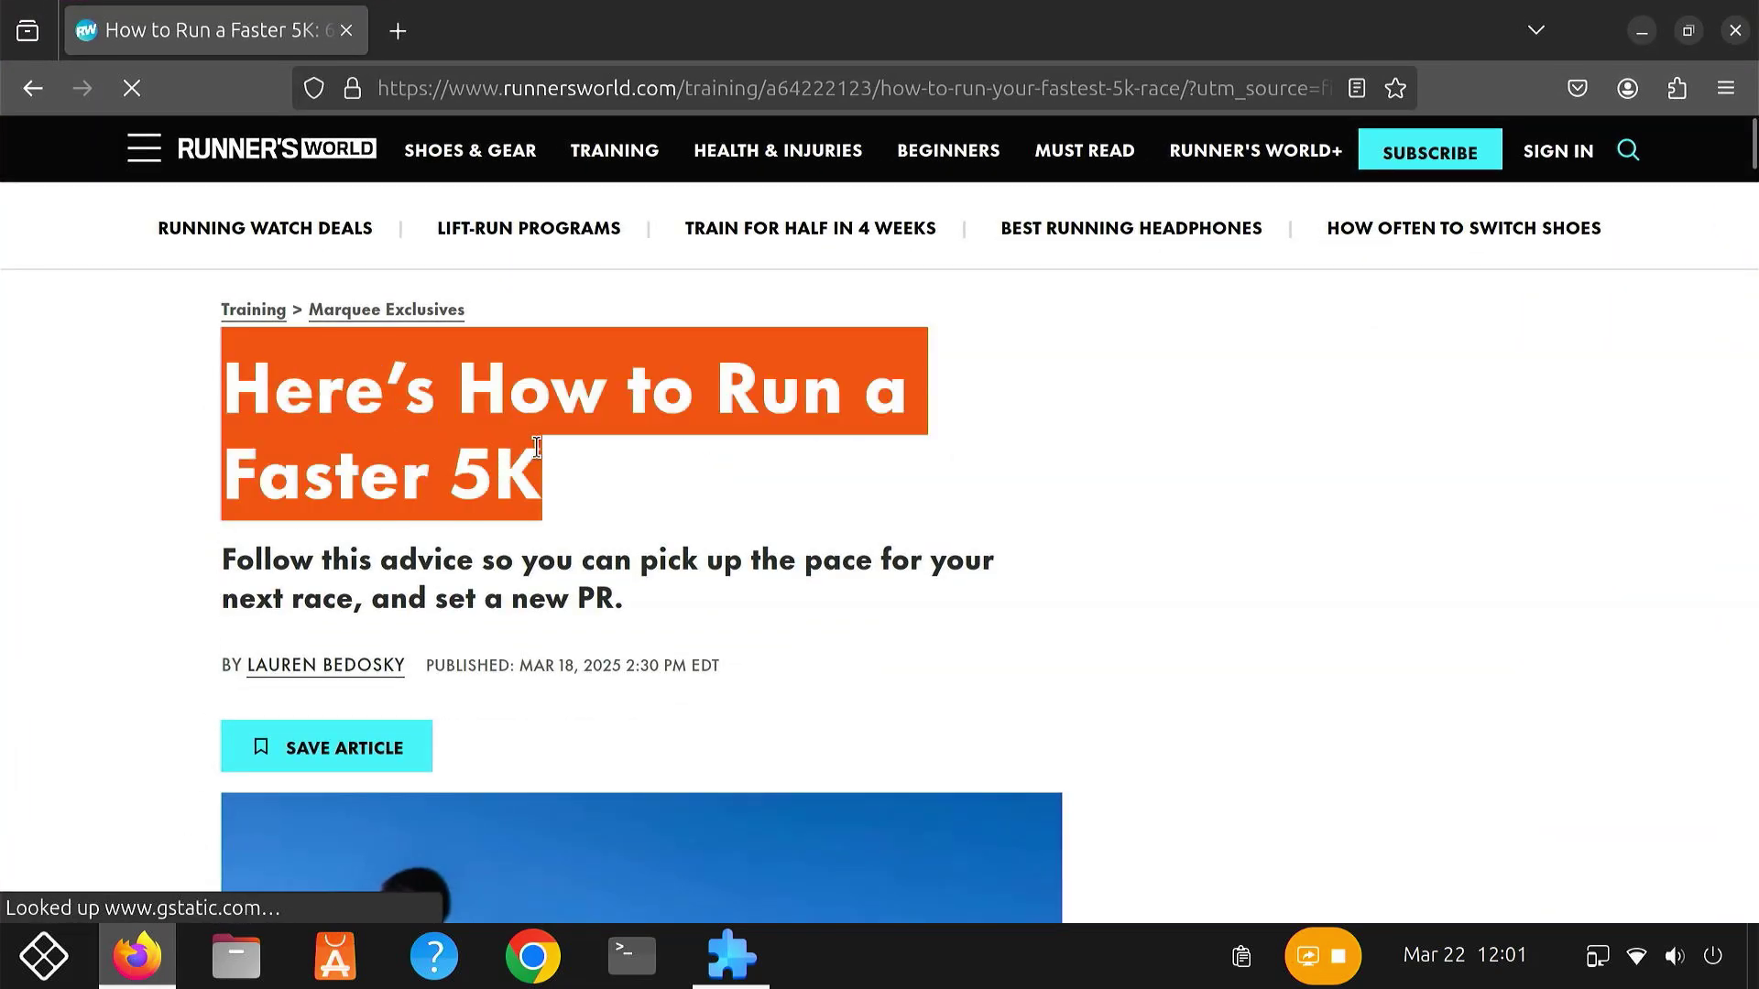
pyautogui.rightClick(510, 438)
pyautogui.click(606, 474)
# Copy the article's publish date line and the page's web address.
pyautogui.scroll(-4, 615, 483)
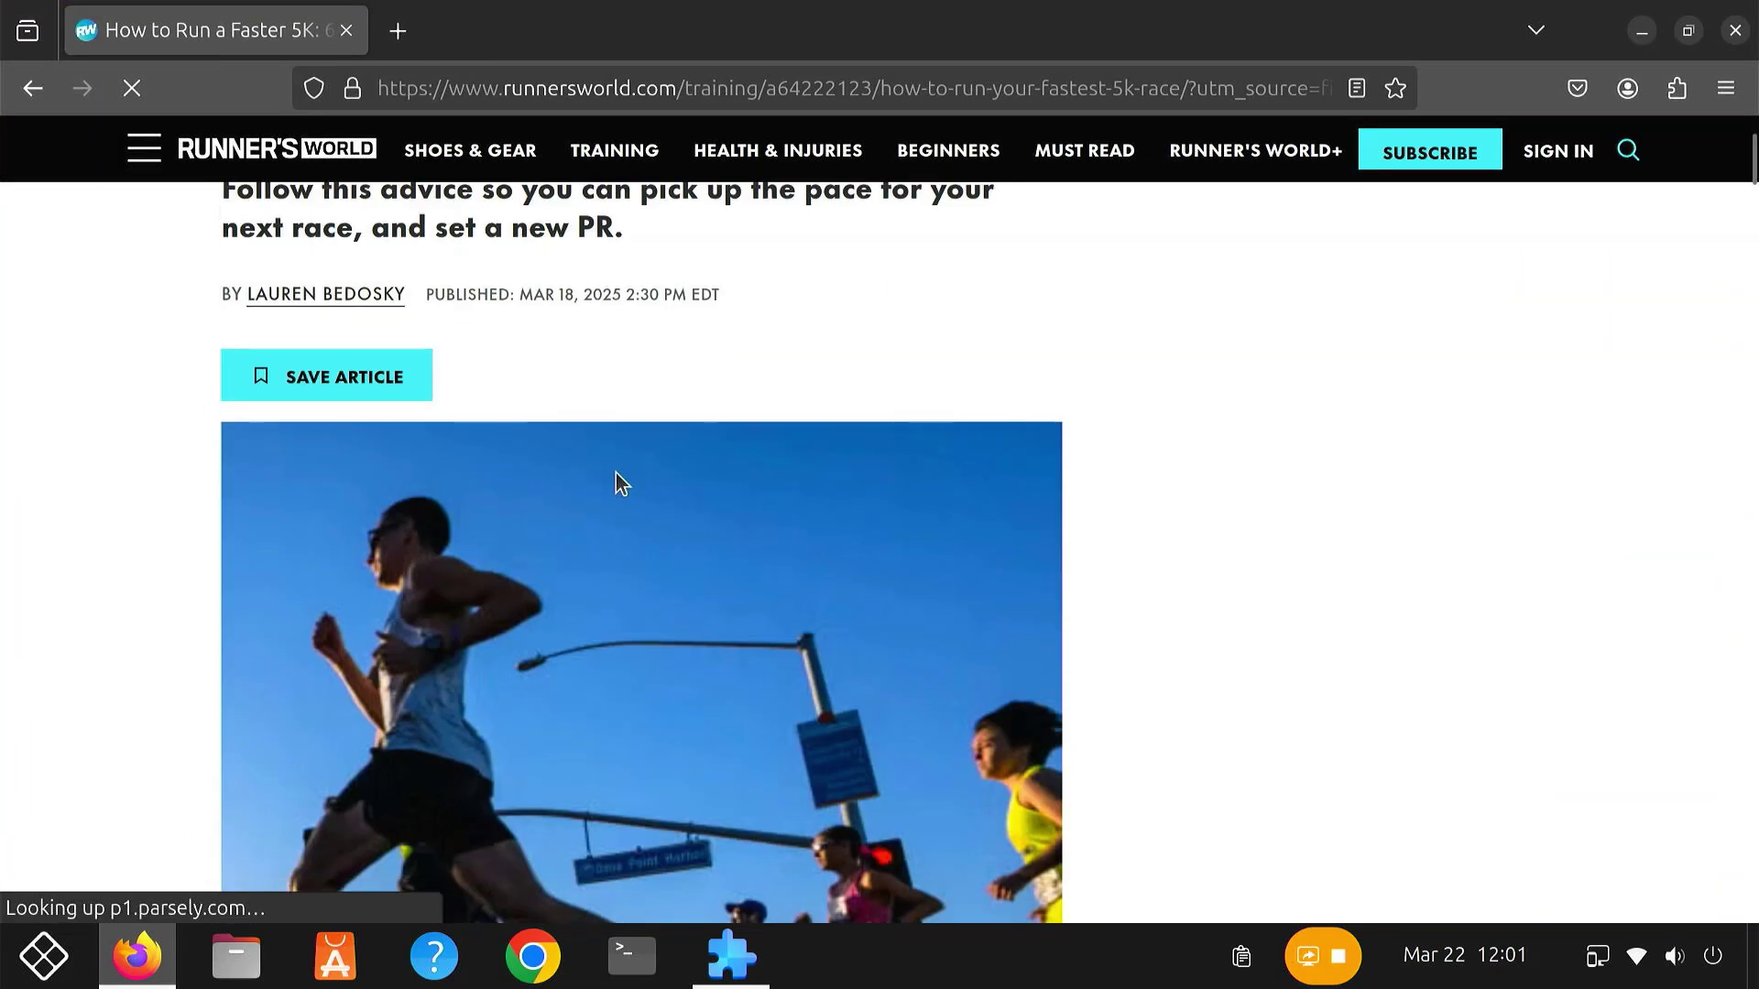
pyautogui.scroll(2, 613, 482)
pyautogui.moveTo(425, 480); pyautogui.dragTo(769, 476)
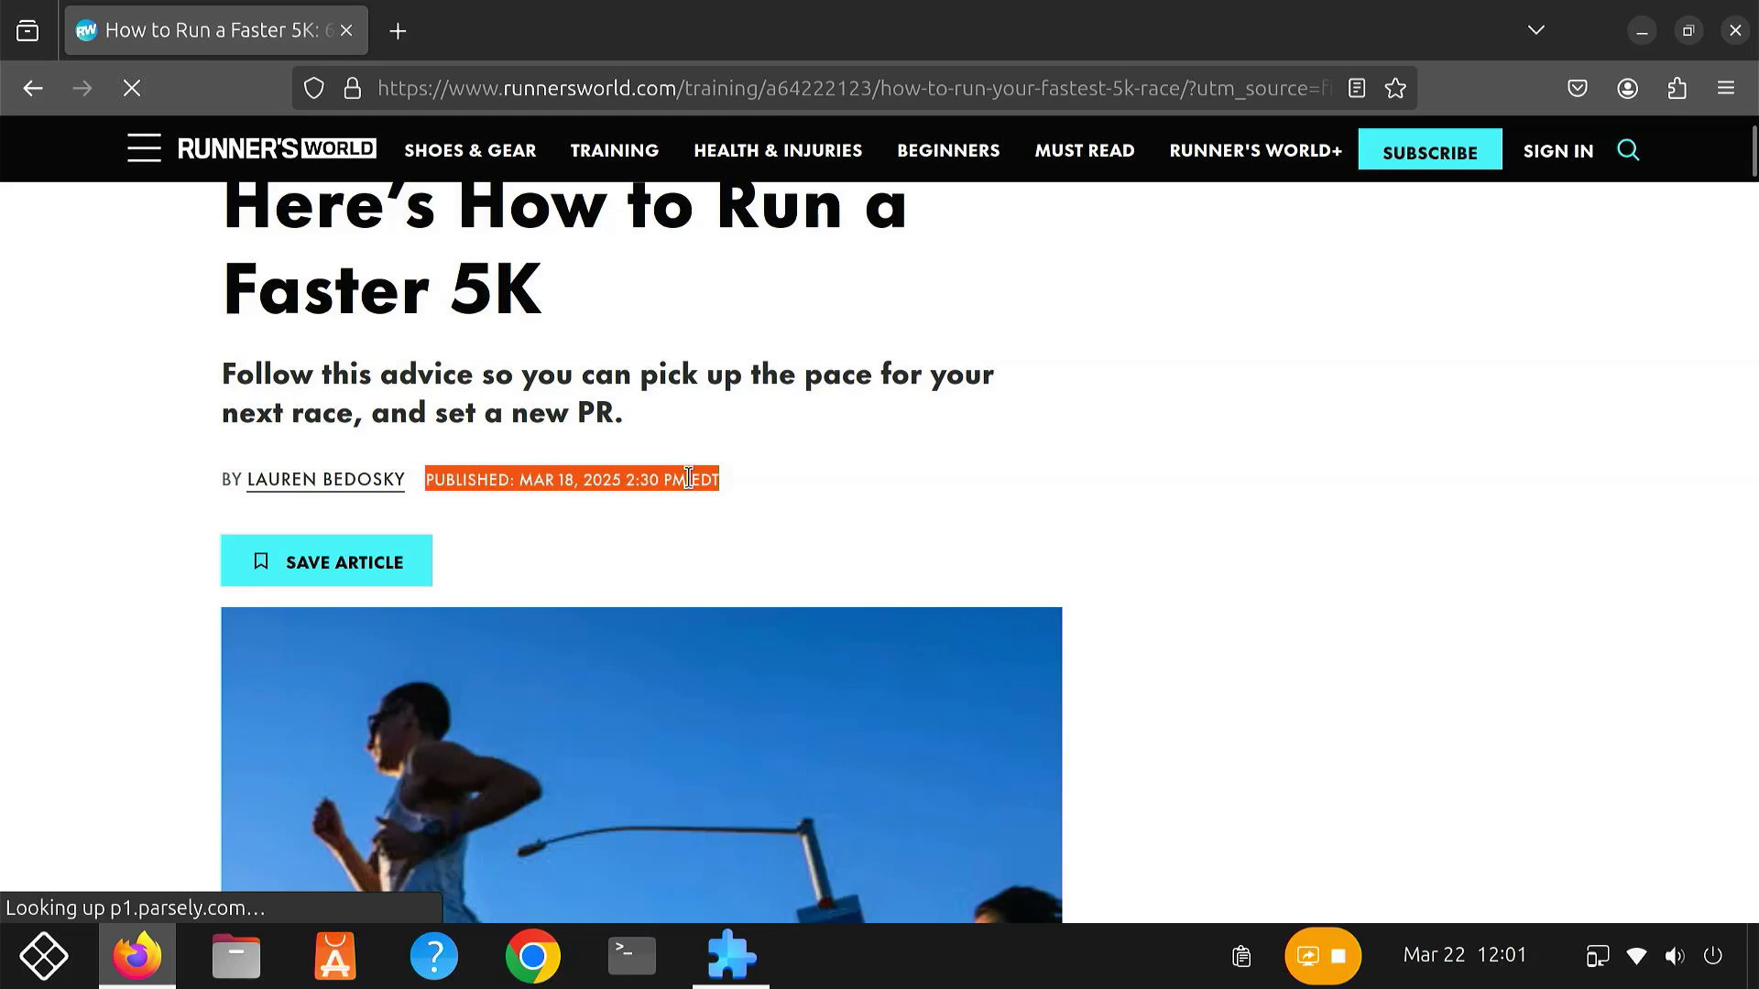
pyautogui.rightClick(689, 479)
pyautogui.click(723, 503)
pyautogui.click(676, 90)
pyautogui.rightClick(676, 90)
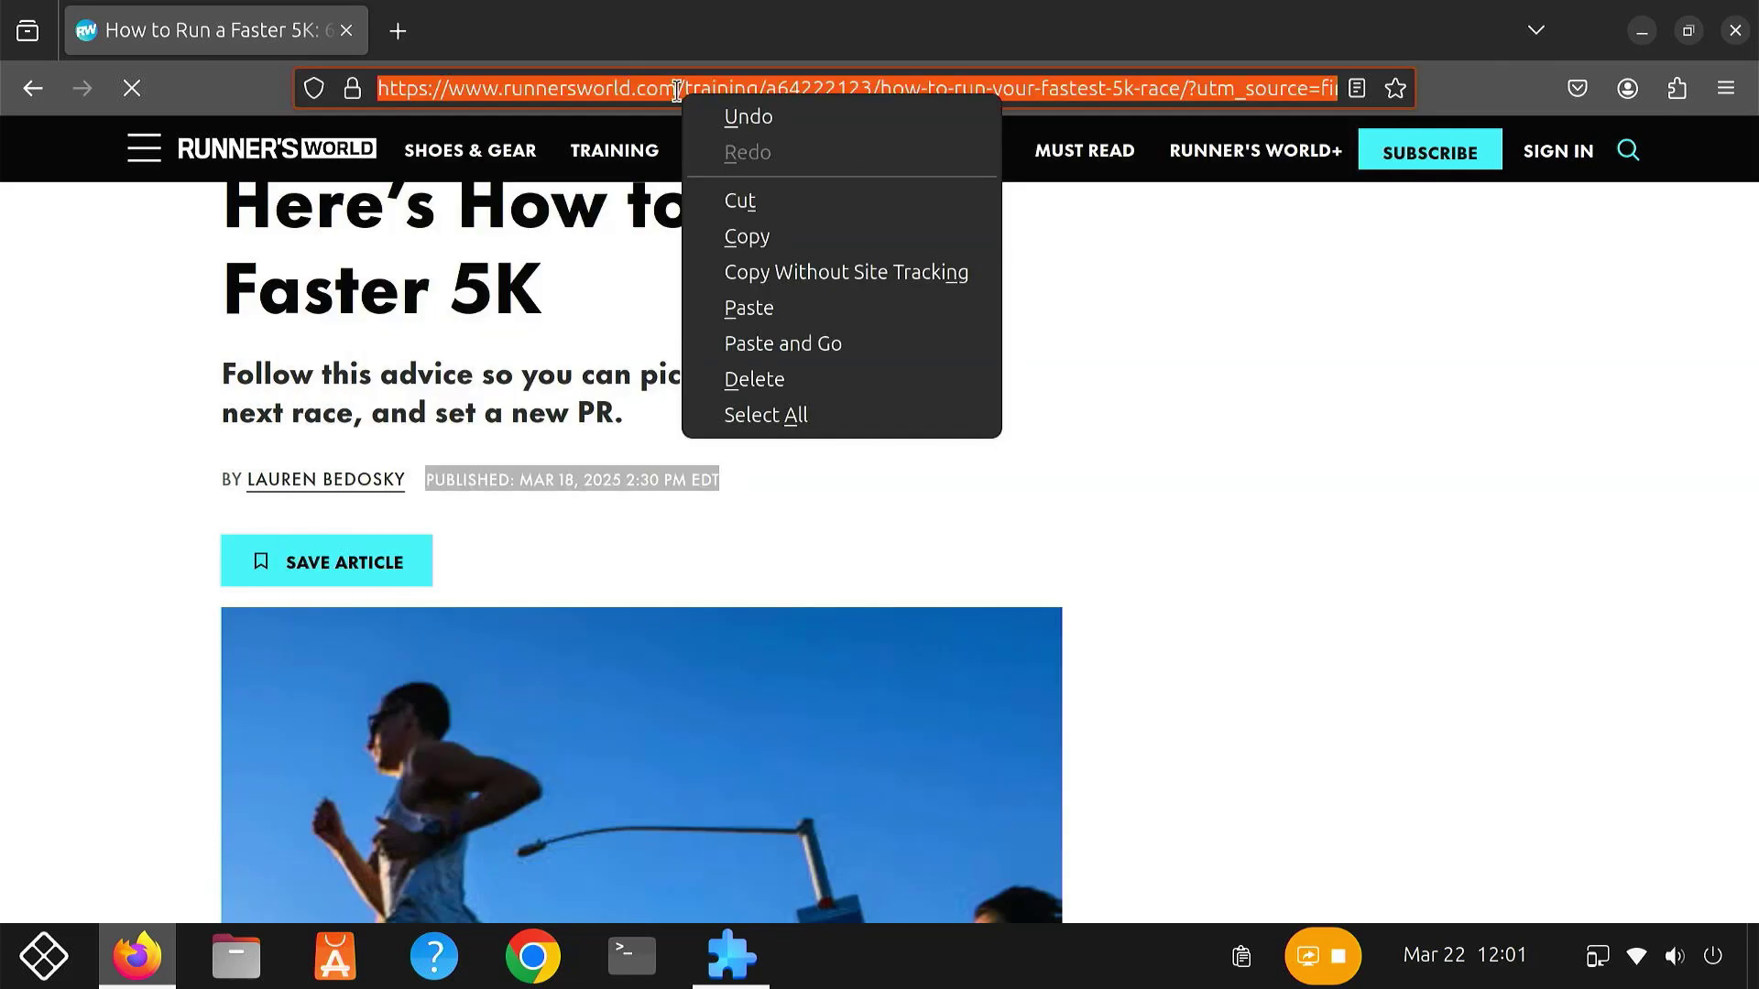
pyautogui.click(778, 246)
# Copy the runner photo and view all four items in the clipboard history.
pyautogui.scroll(-4, 993, 500)
pyautogui.rightClick(706, 500)
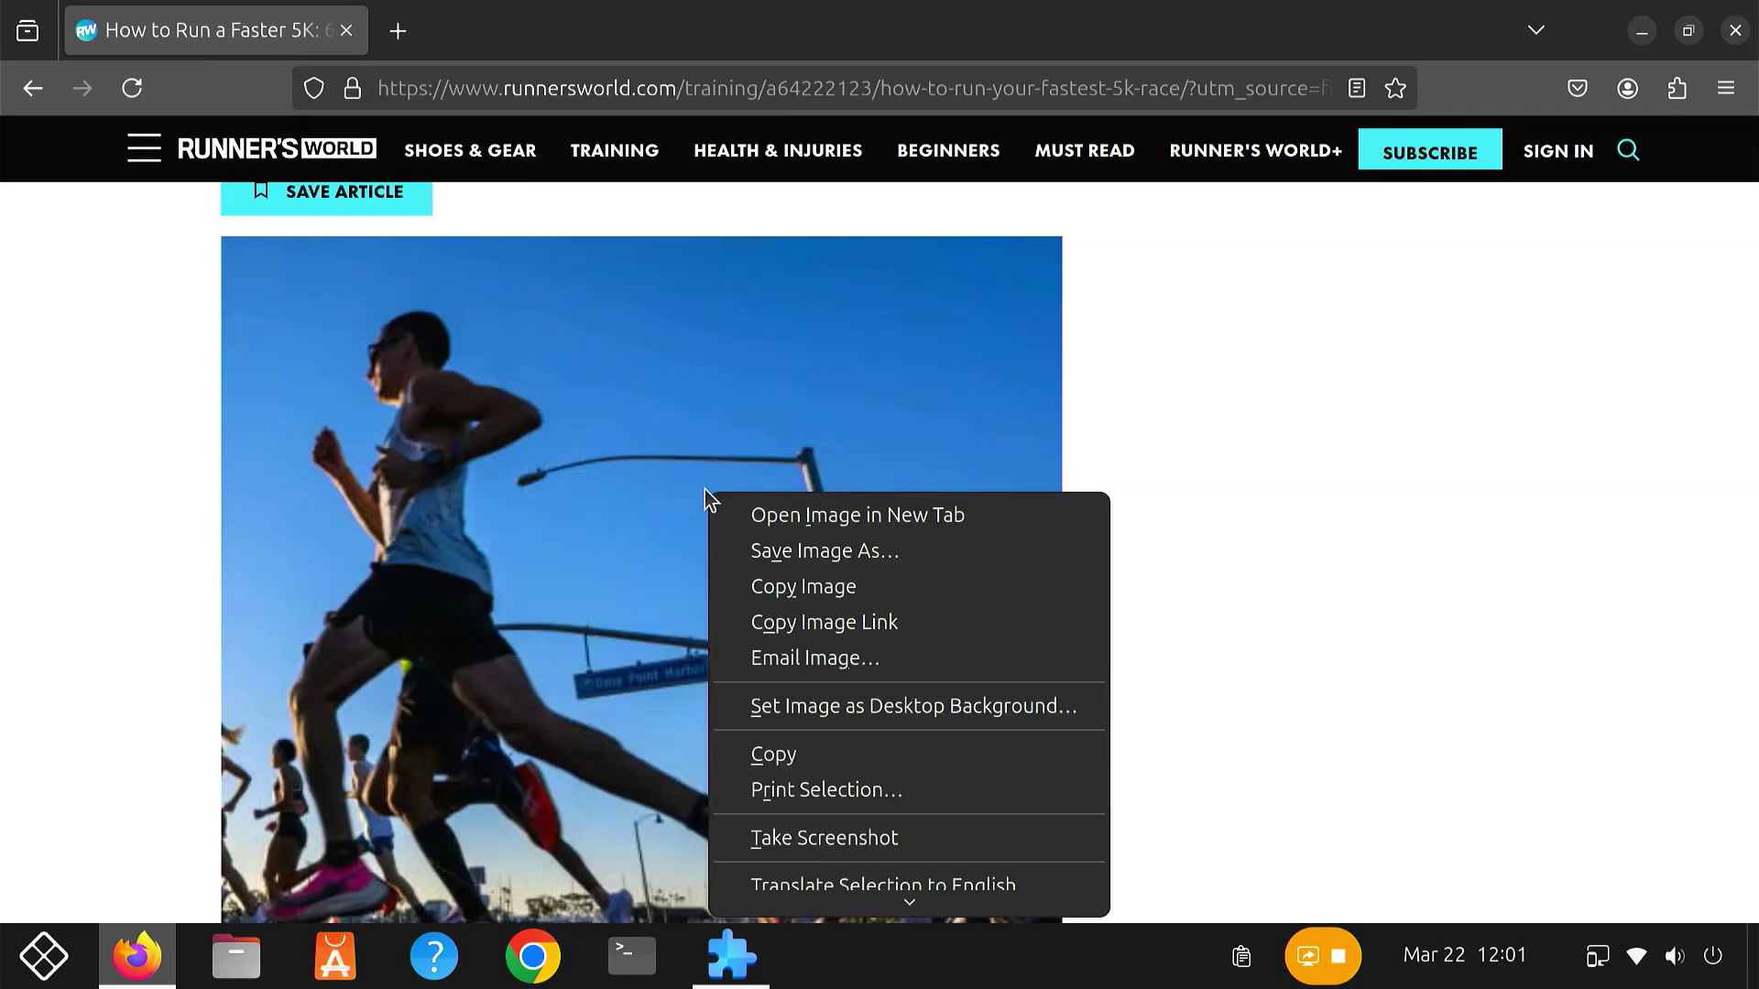
pyautogui.click(872, 588)
pyautogui.click(1641, 33)
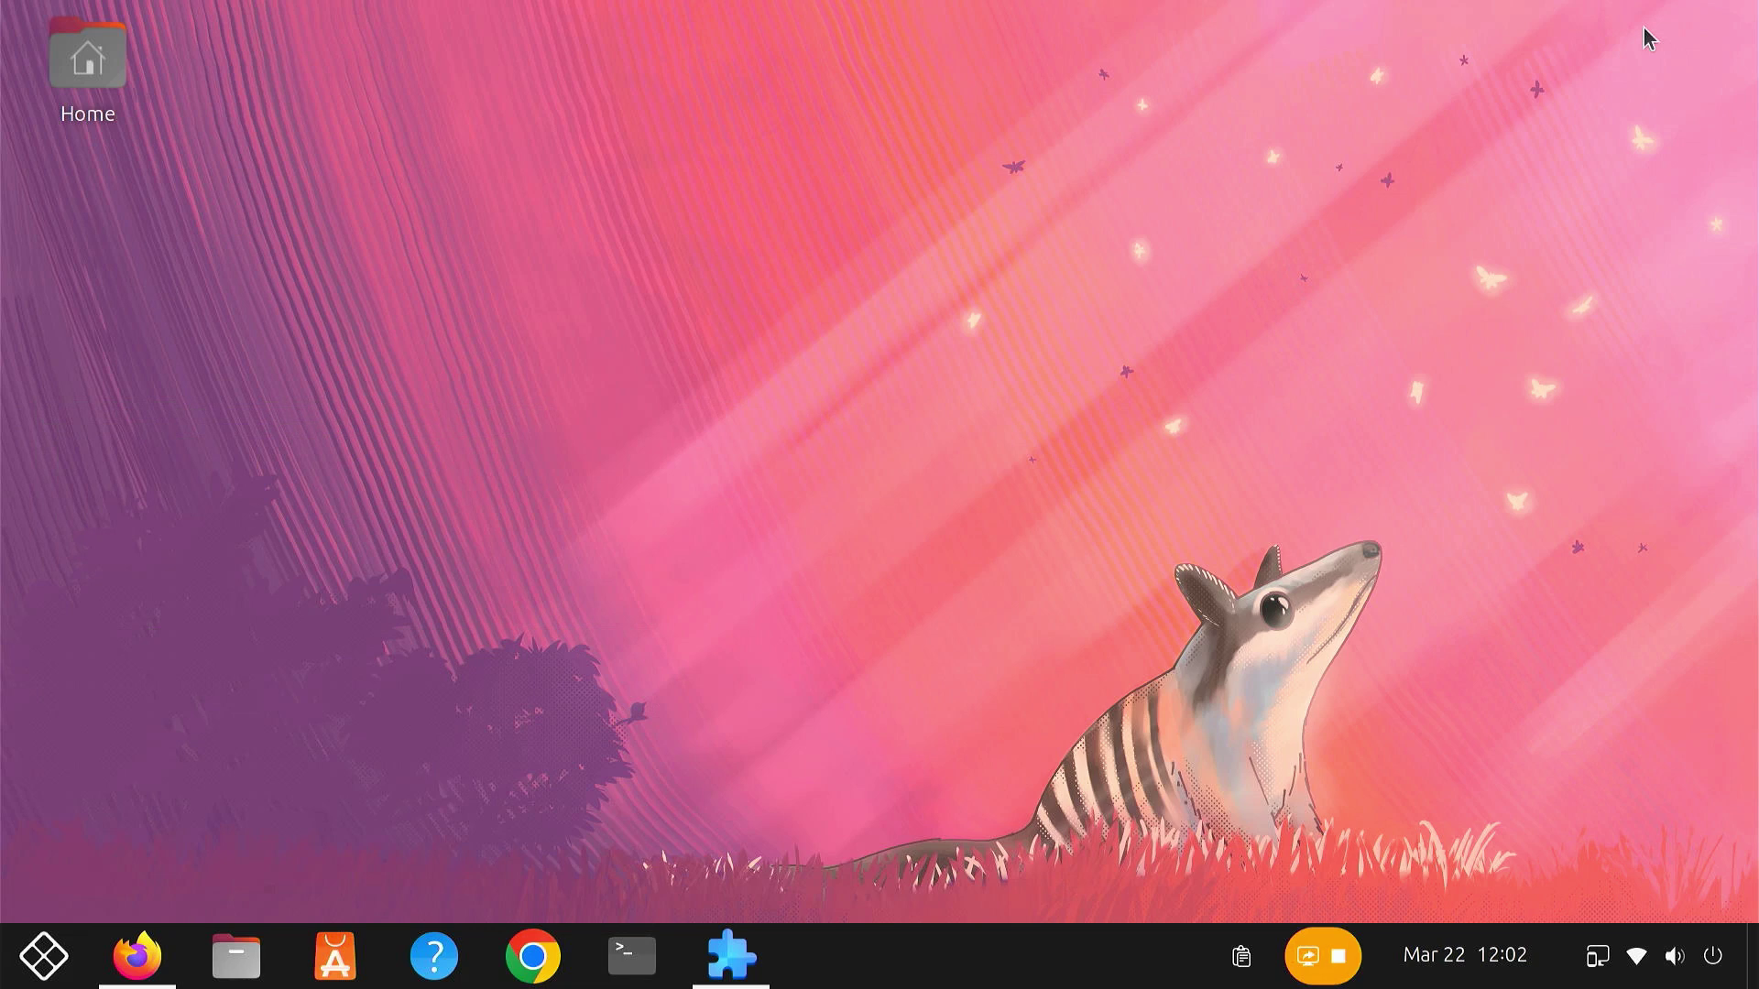
pyautogui.click(1244, 969)
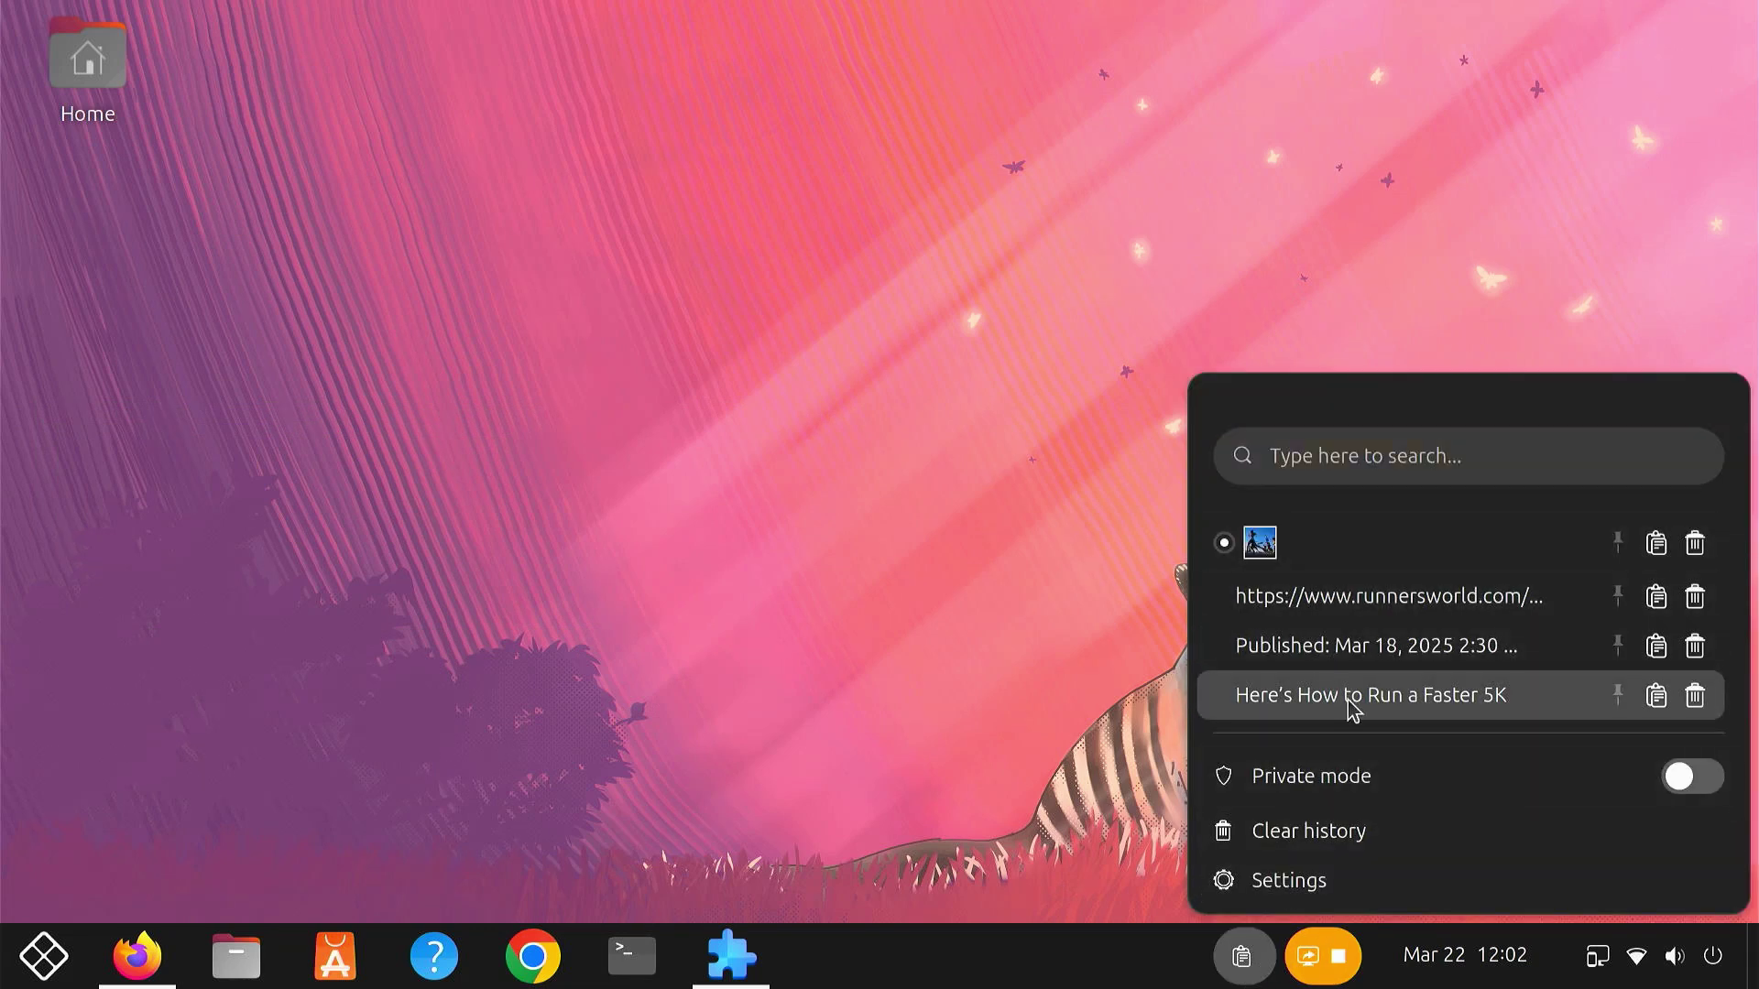
# Paste the copied runner photo into Pictures as Pasted image.png.
pyautogui.click(1335, 550)
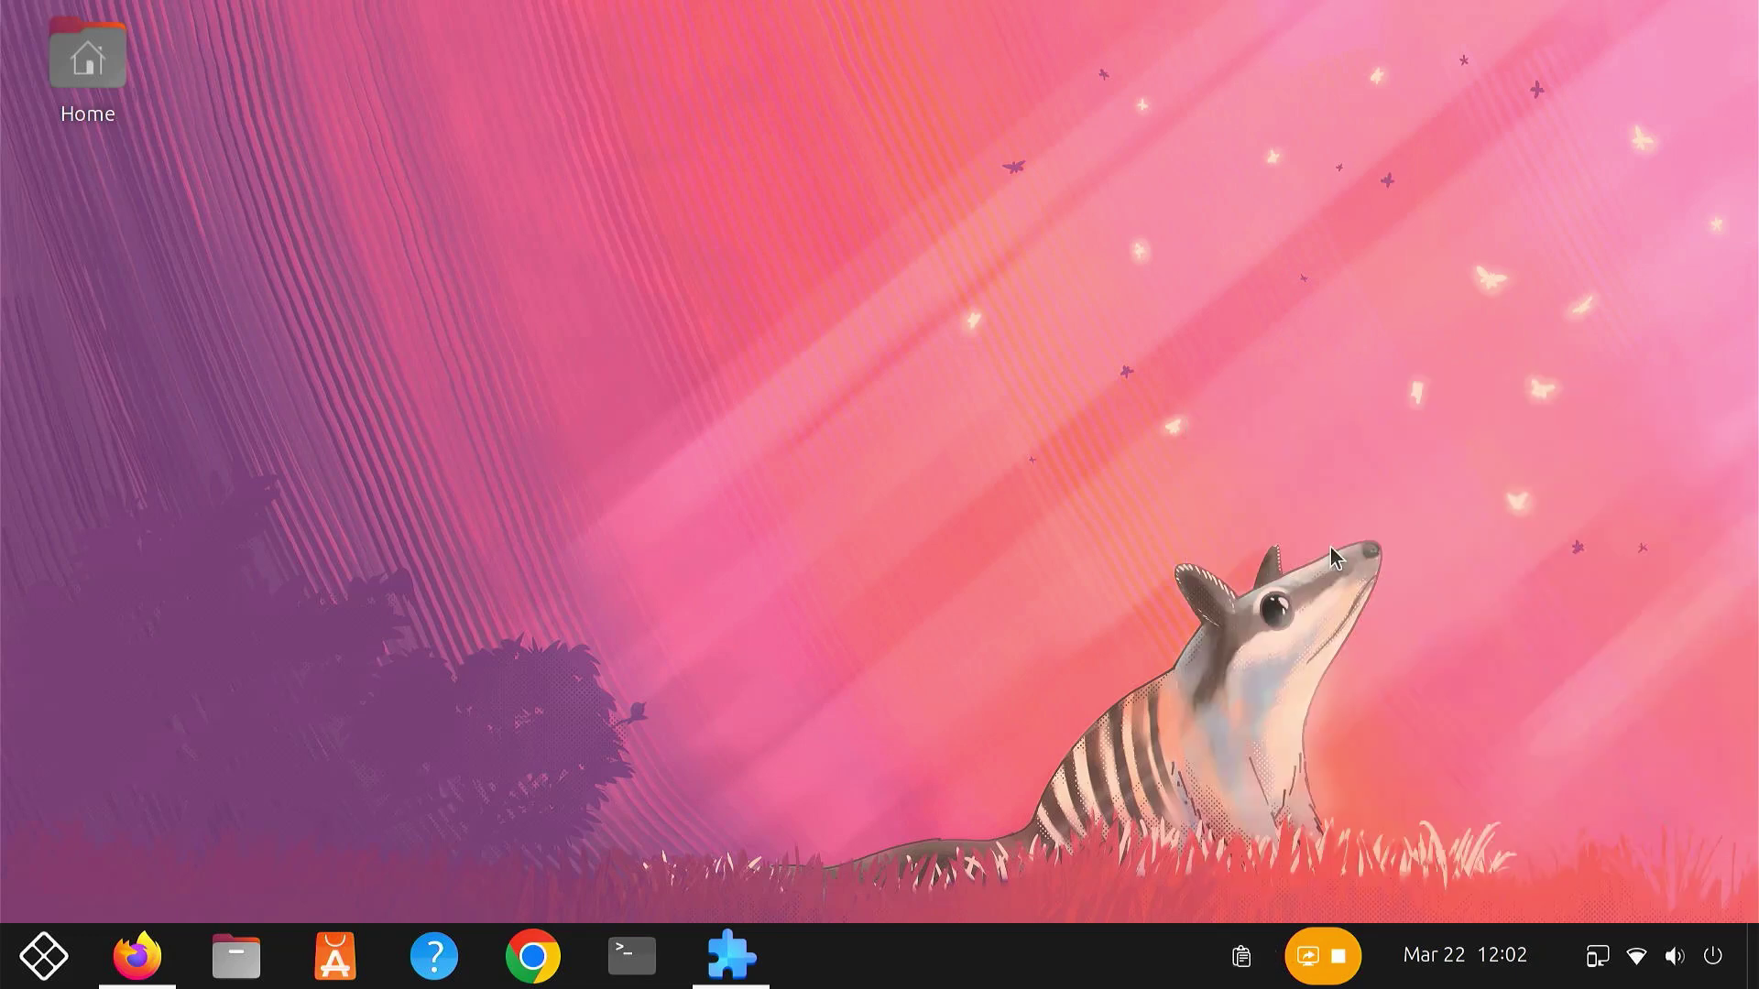
pyautogui.click(235, 957)
pyautogui.click(226, 499)
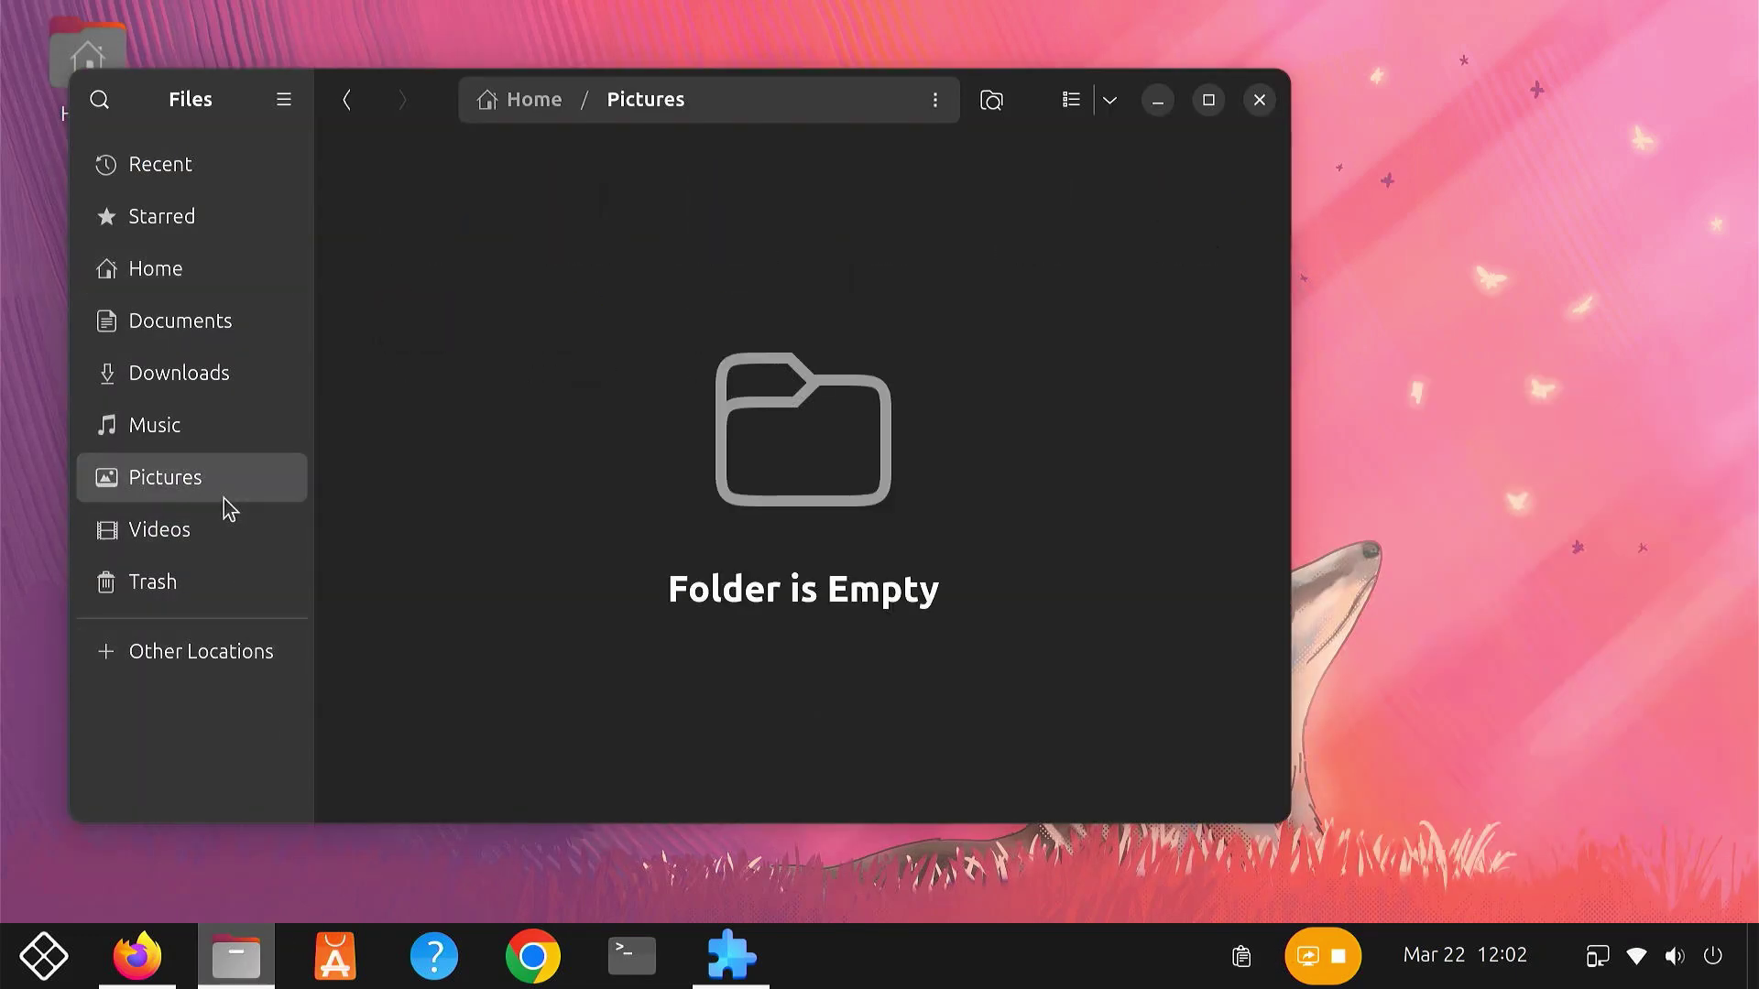
pyautogui.rightClick(514, 314)
pyautogui.click(607, 443)
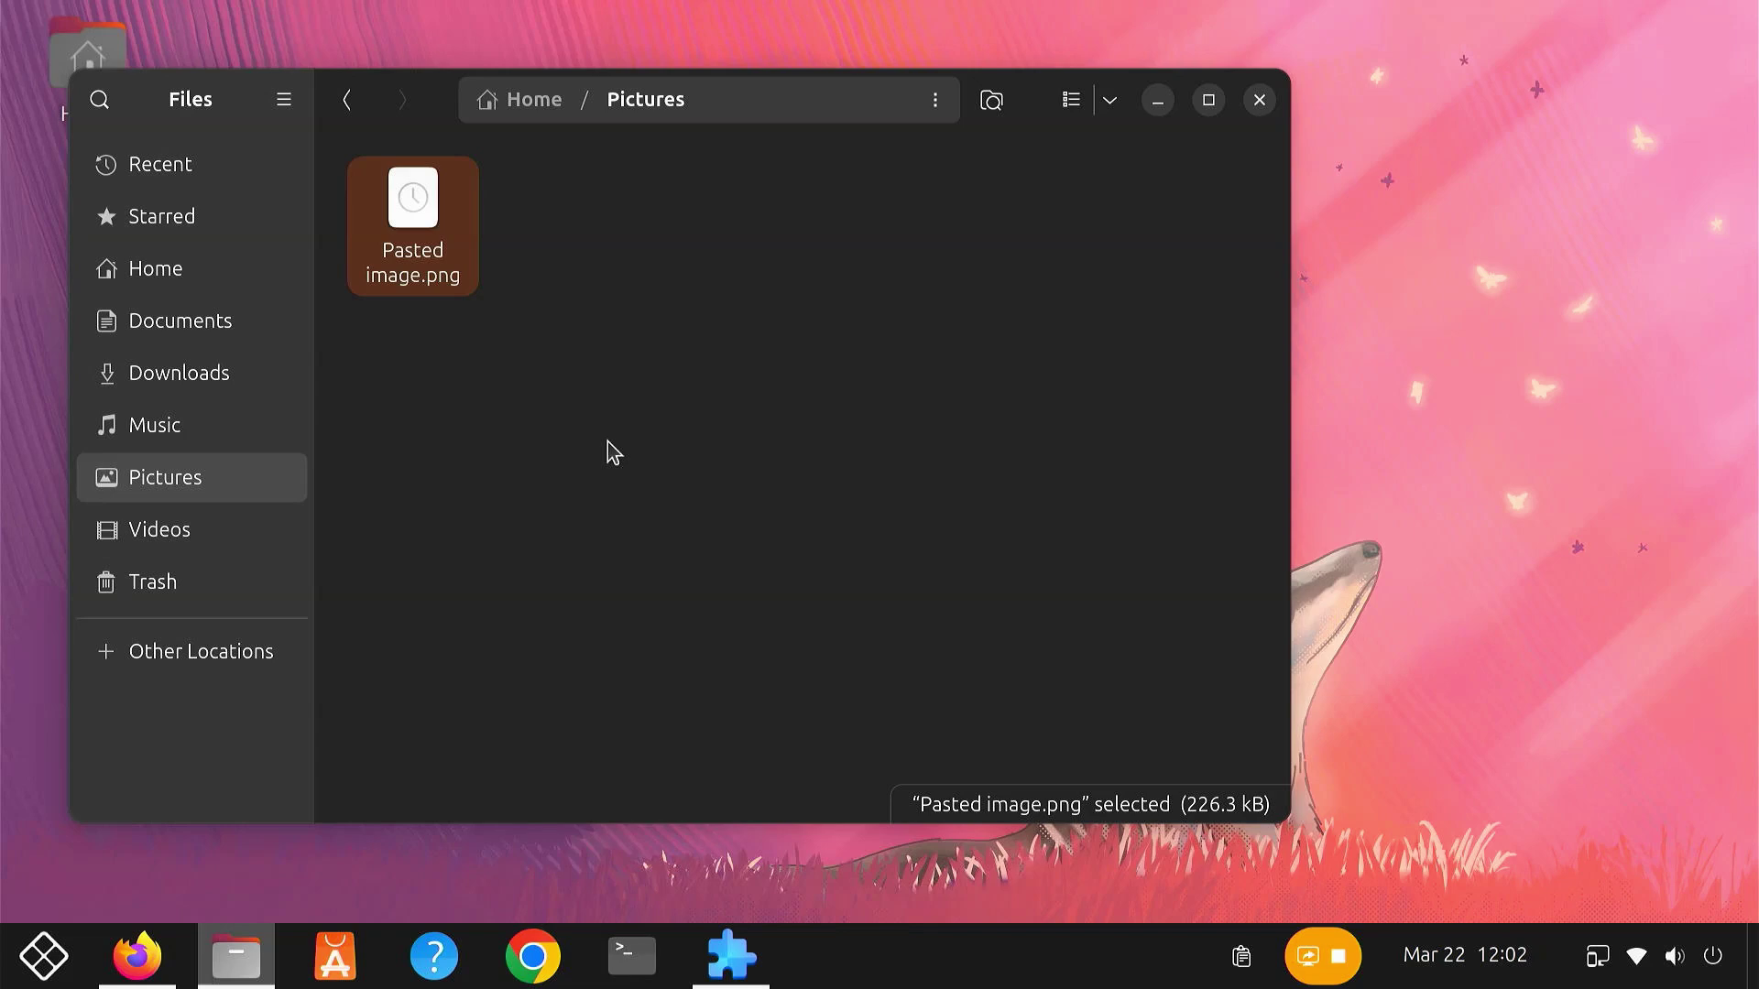
# Preview Pasted image.png, then close the image viewer and the Files window.
pyautogui.doubleClick(444, 269)
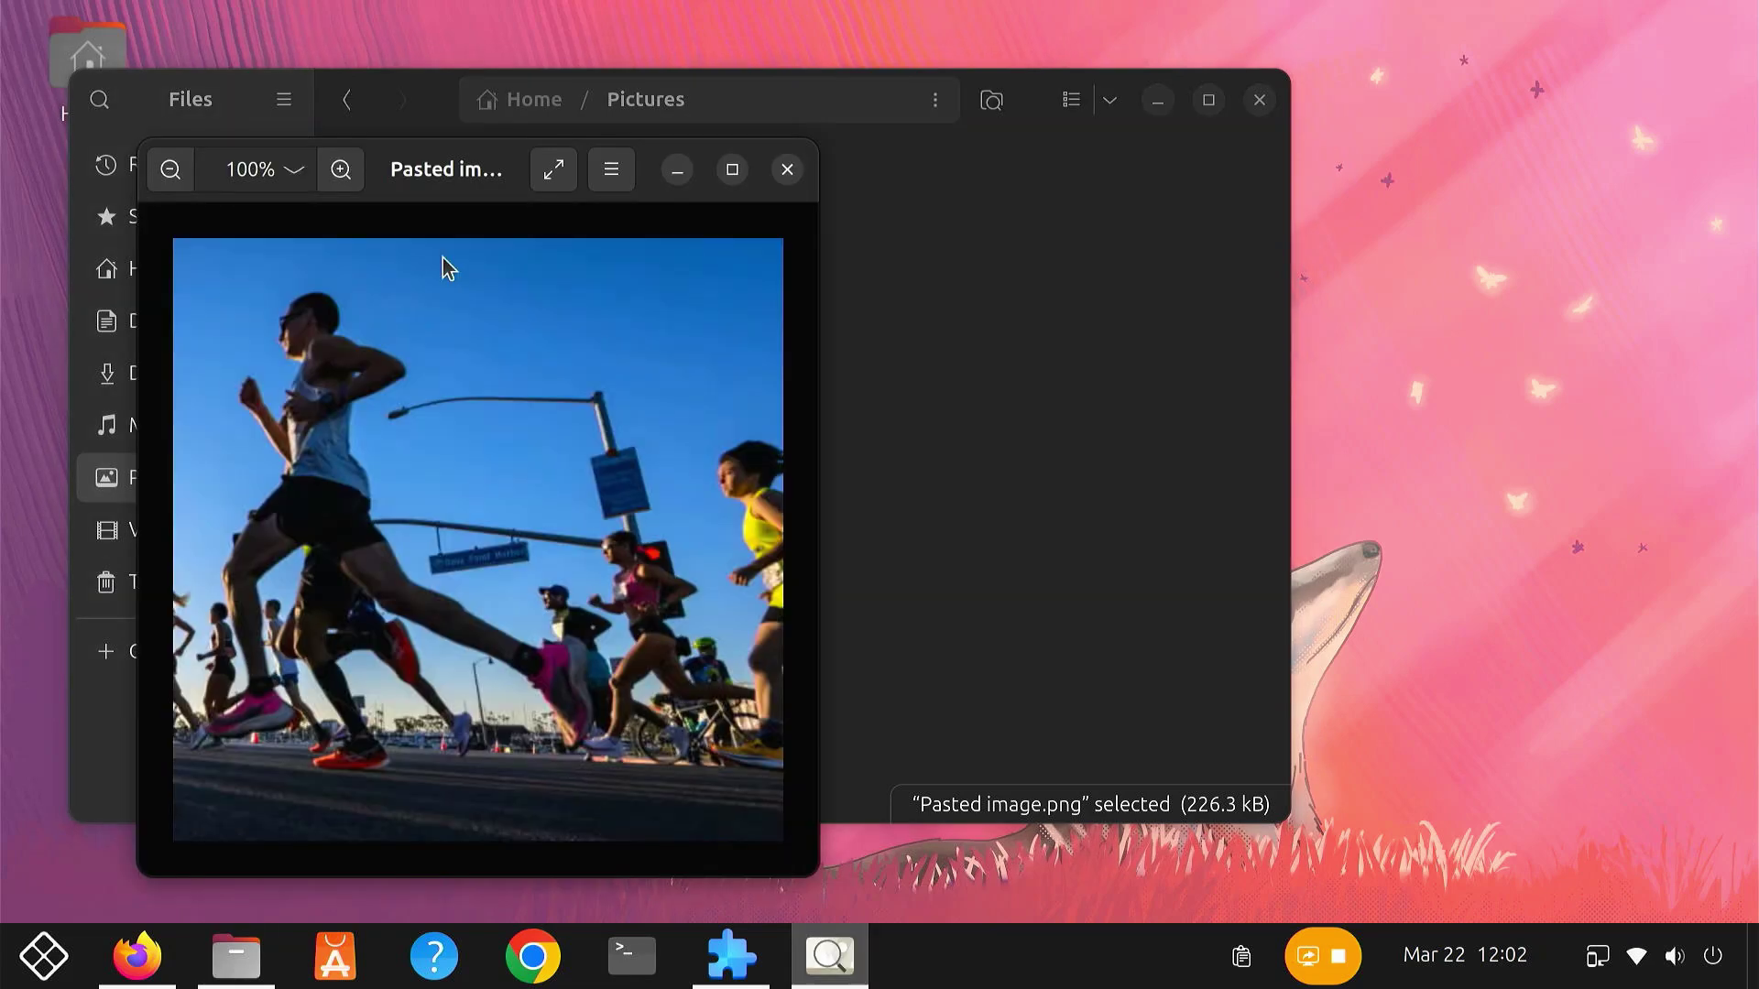
pyautogui.click(789, 168)
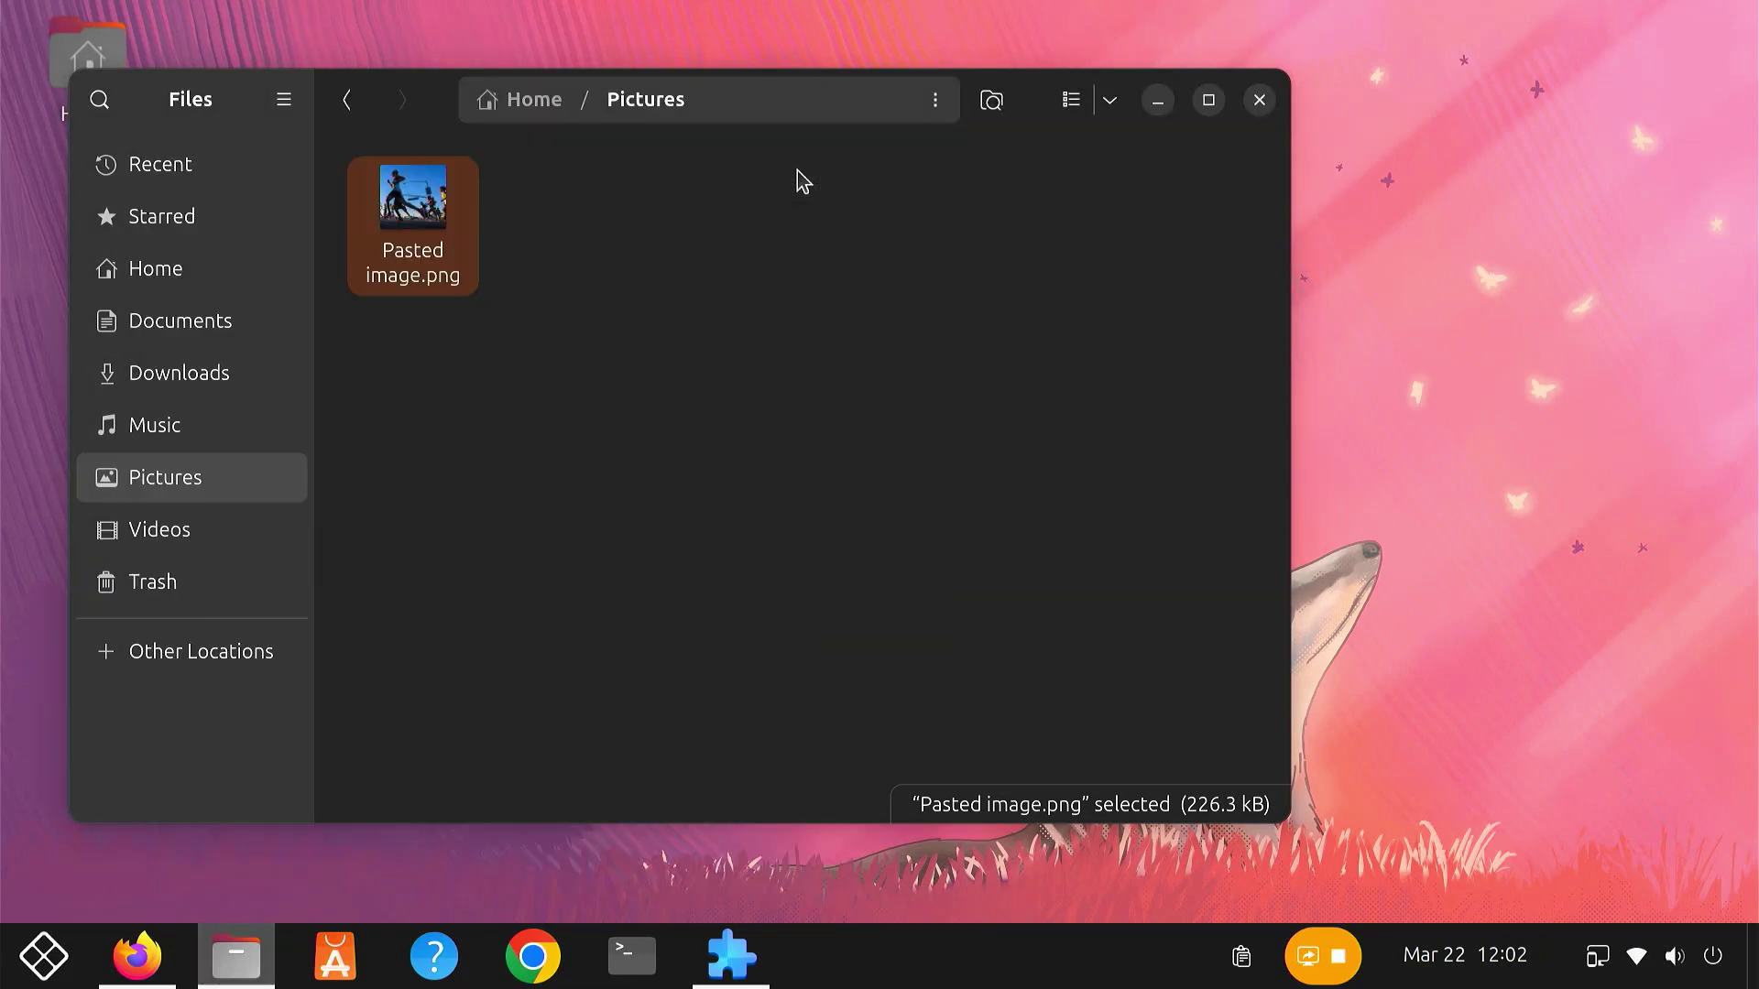
pyautogui.click(1258, 101)
pyautogui.click(1242, 961)
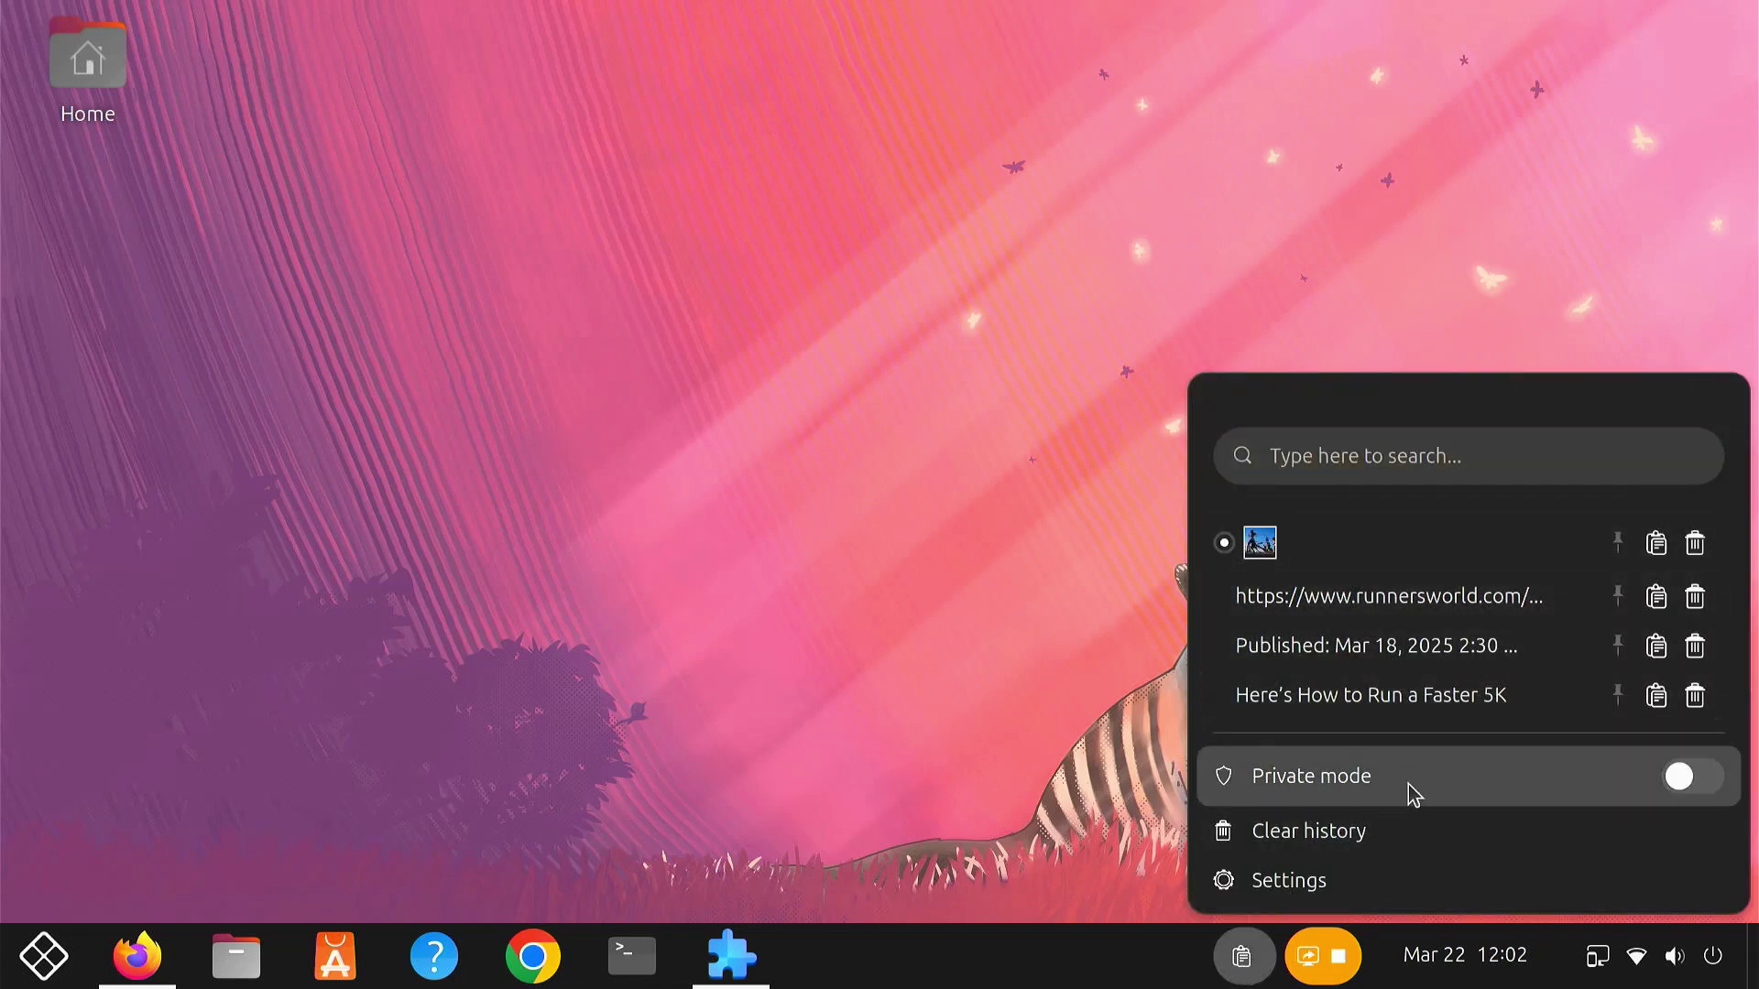
pyautogui.click(1689, 780)
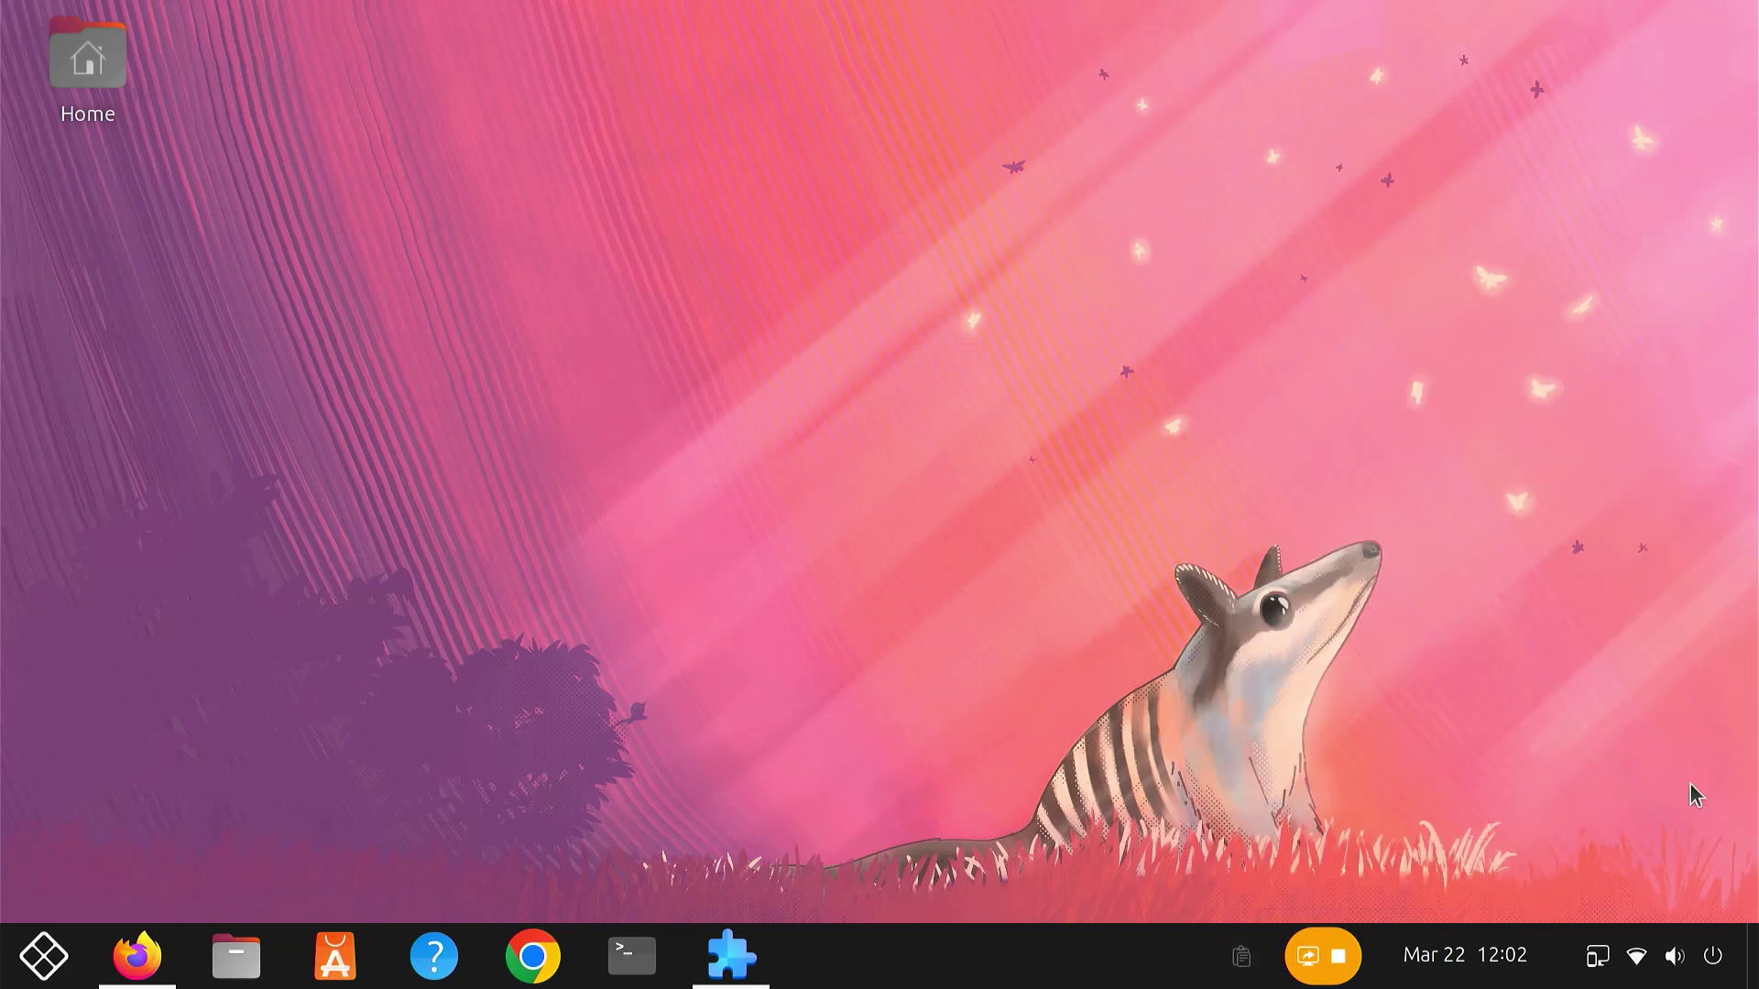
pyautogui.click(1233, 978)
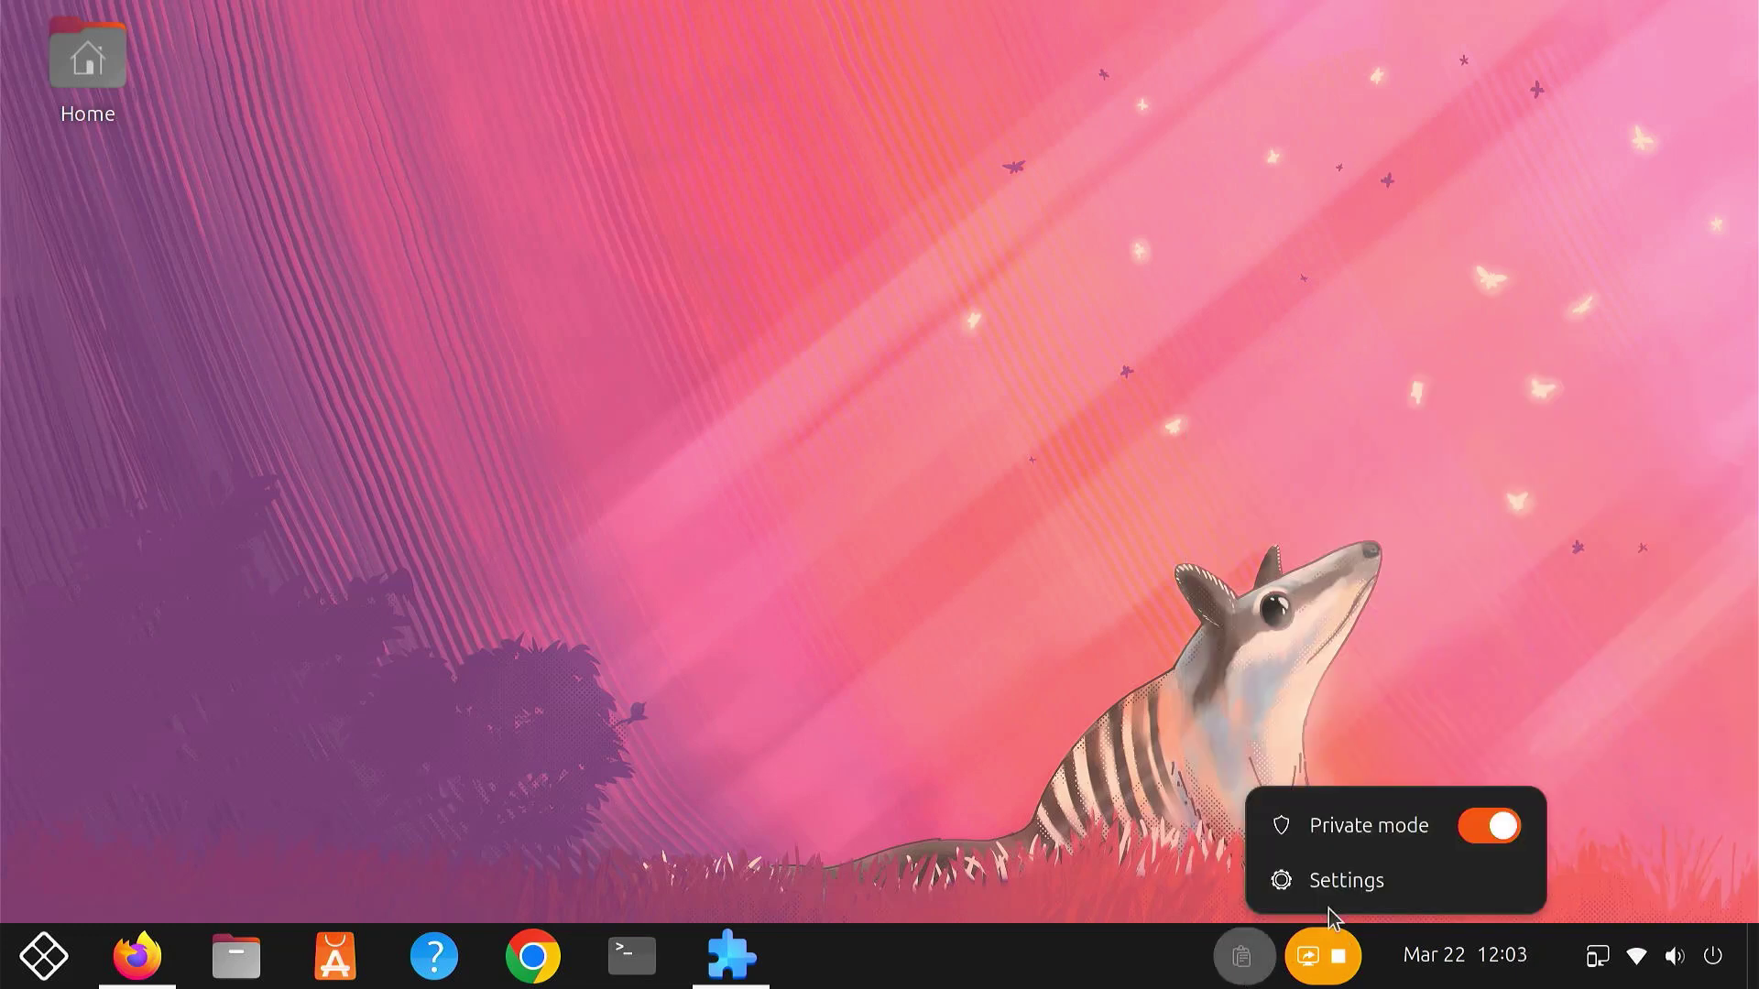
pyautogui.click(1489, 826)
pyautogui.click(1242, 972)
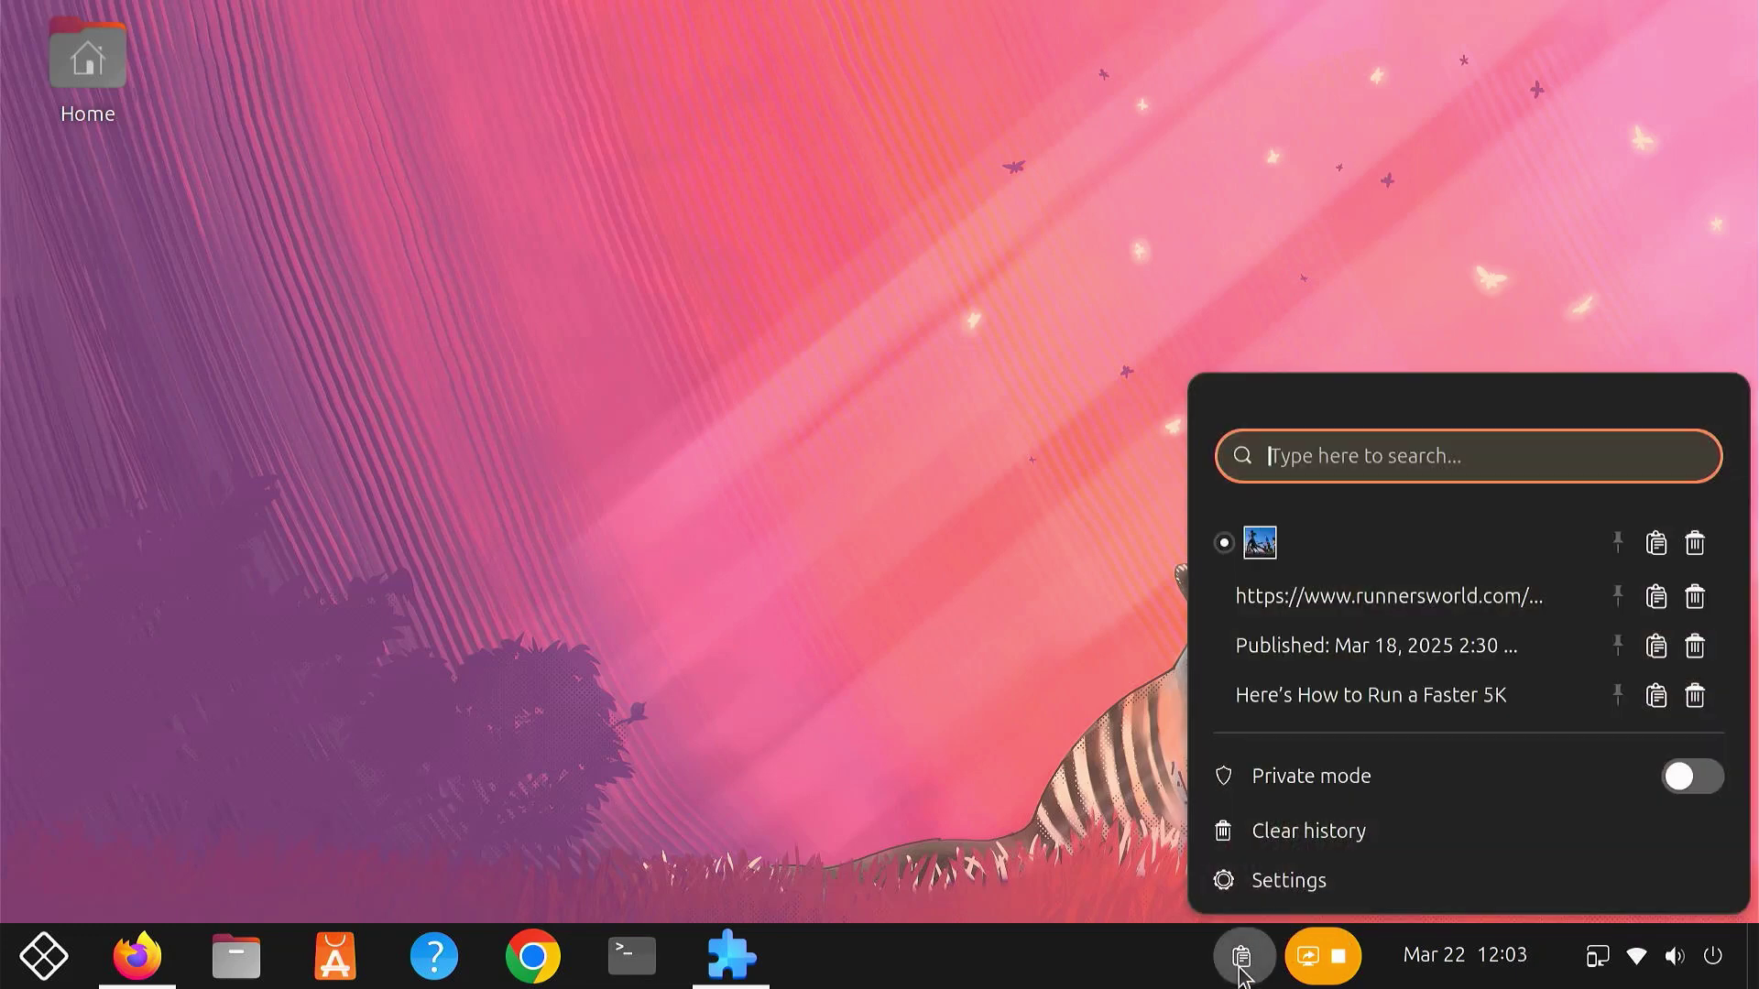
pyautogui.click(1322, 881)
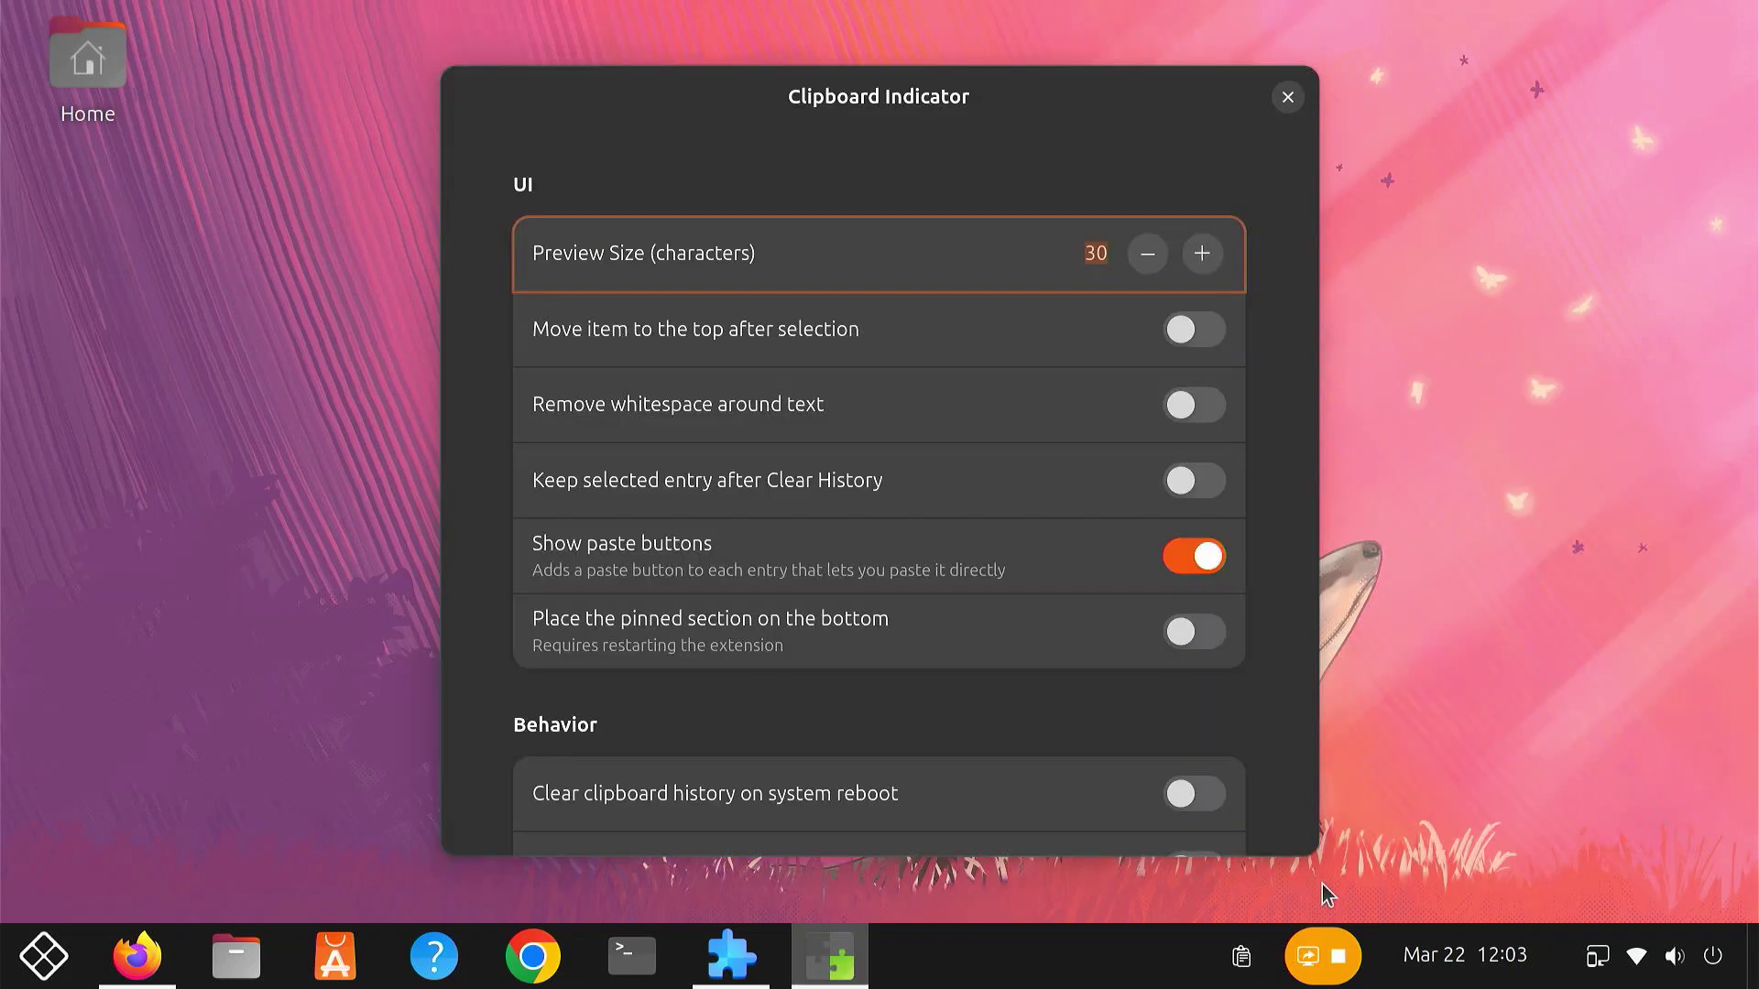
pyautogui.scroll(-6, 1075, 705)
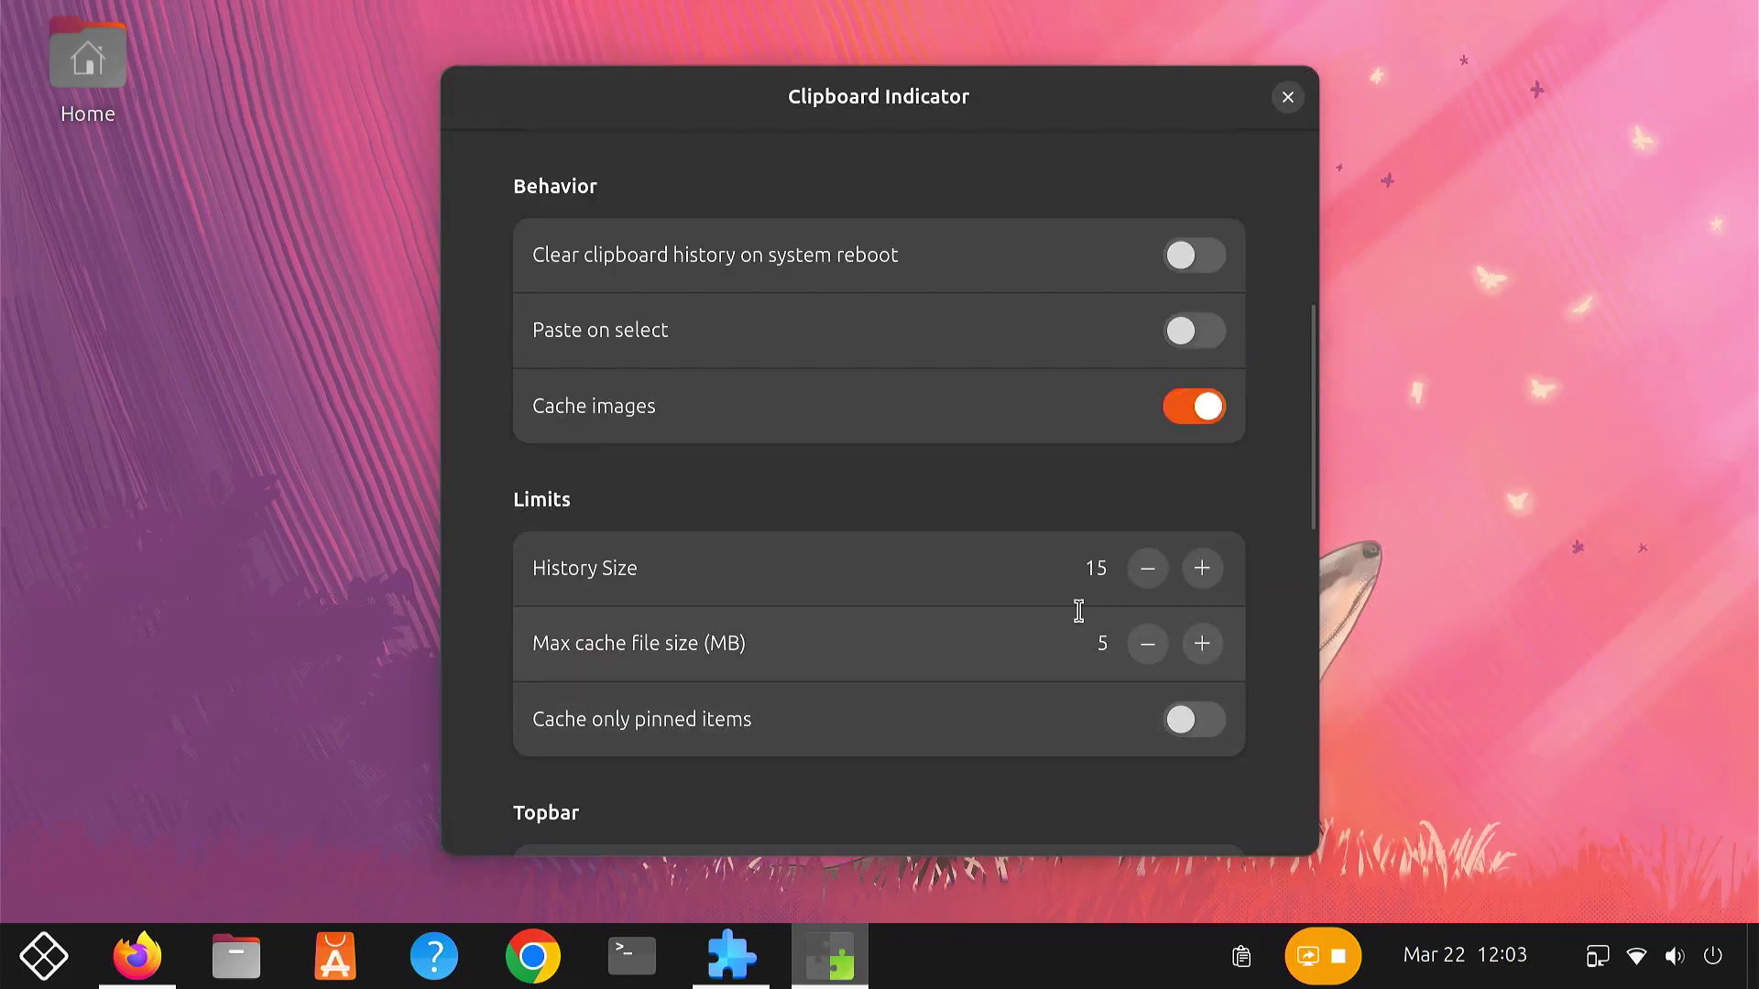
pyautogui.click(1119, 565)
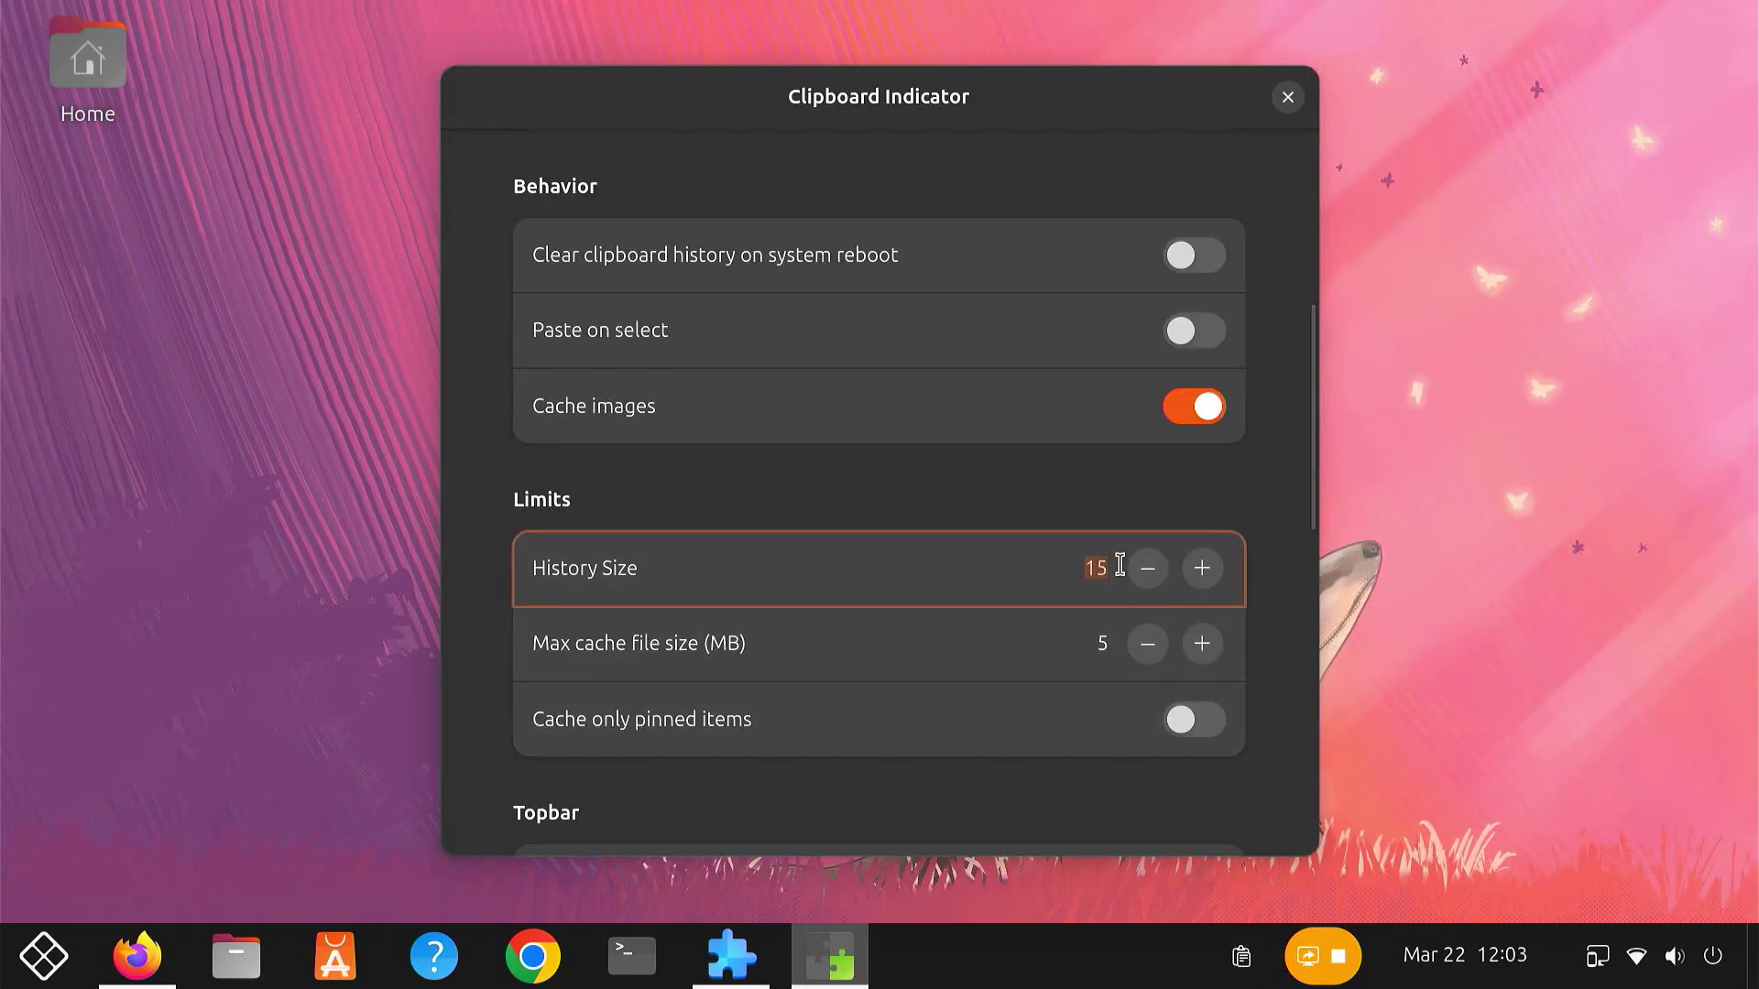
pyautogui.click(1102, 645)
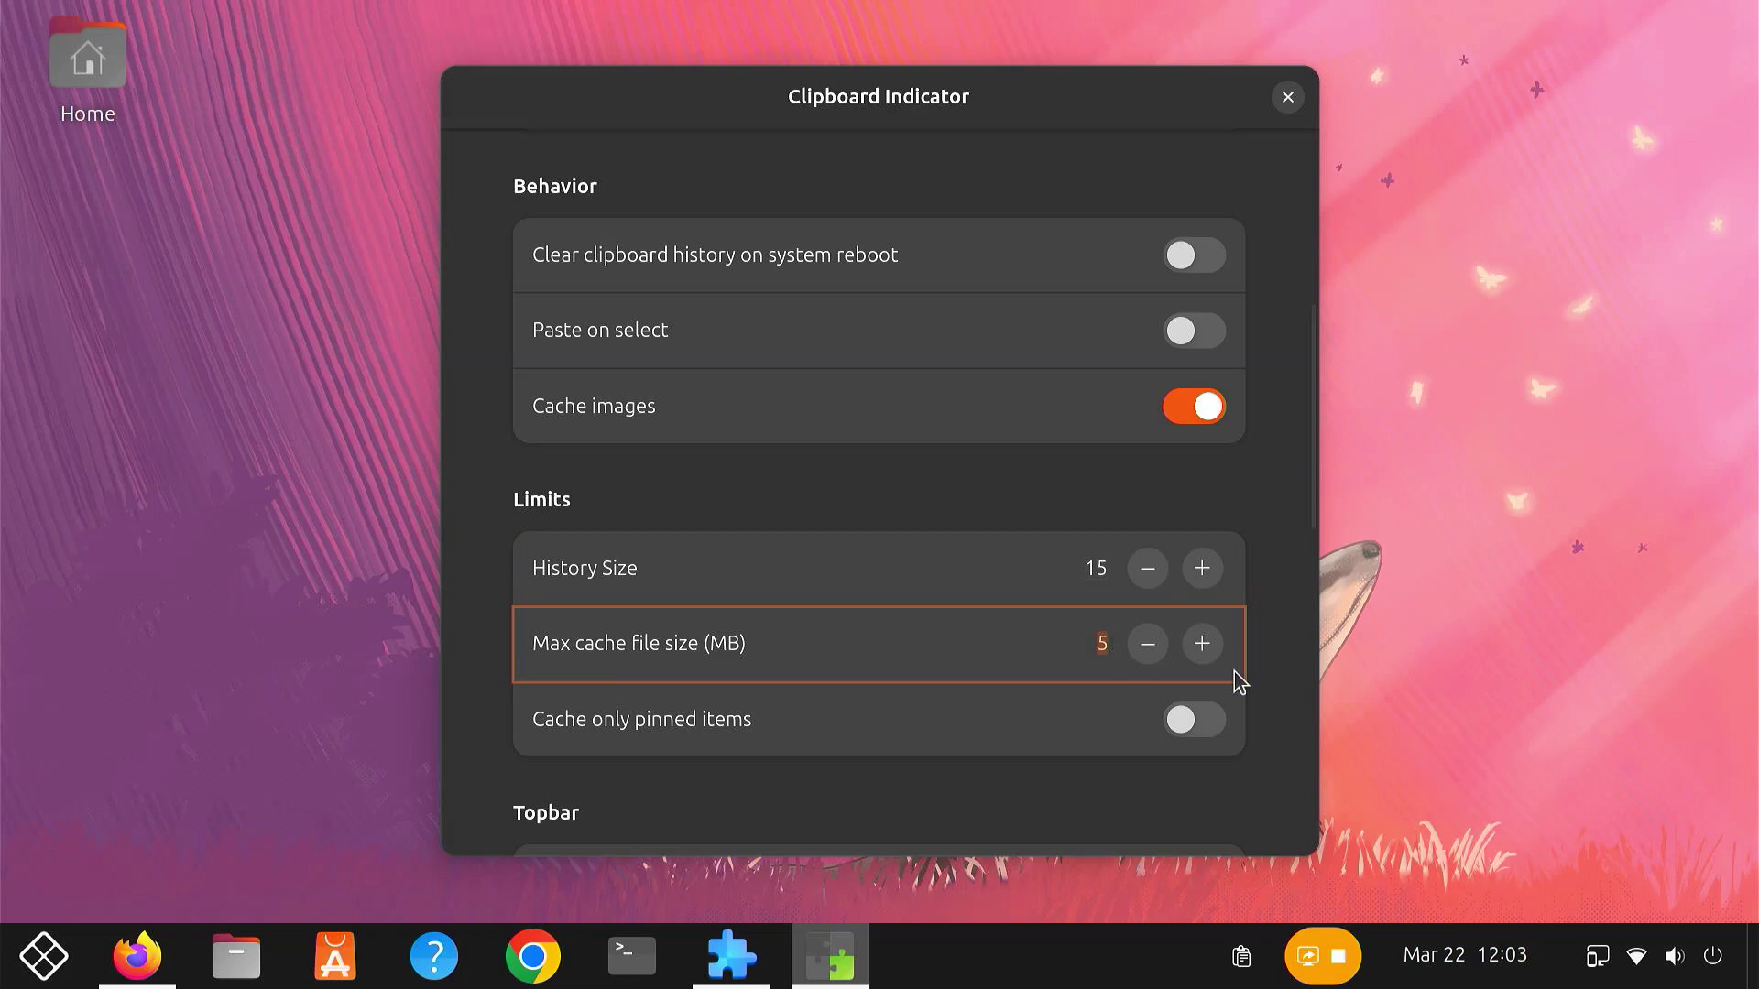
pyautogui.scroll(2, 1266, 679)
pyautogui.scroll(3, 1267, 680)
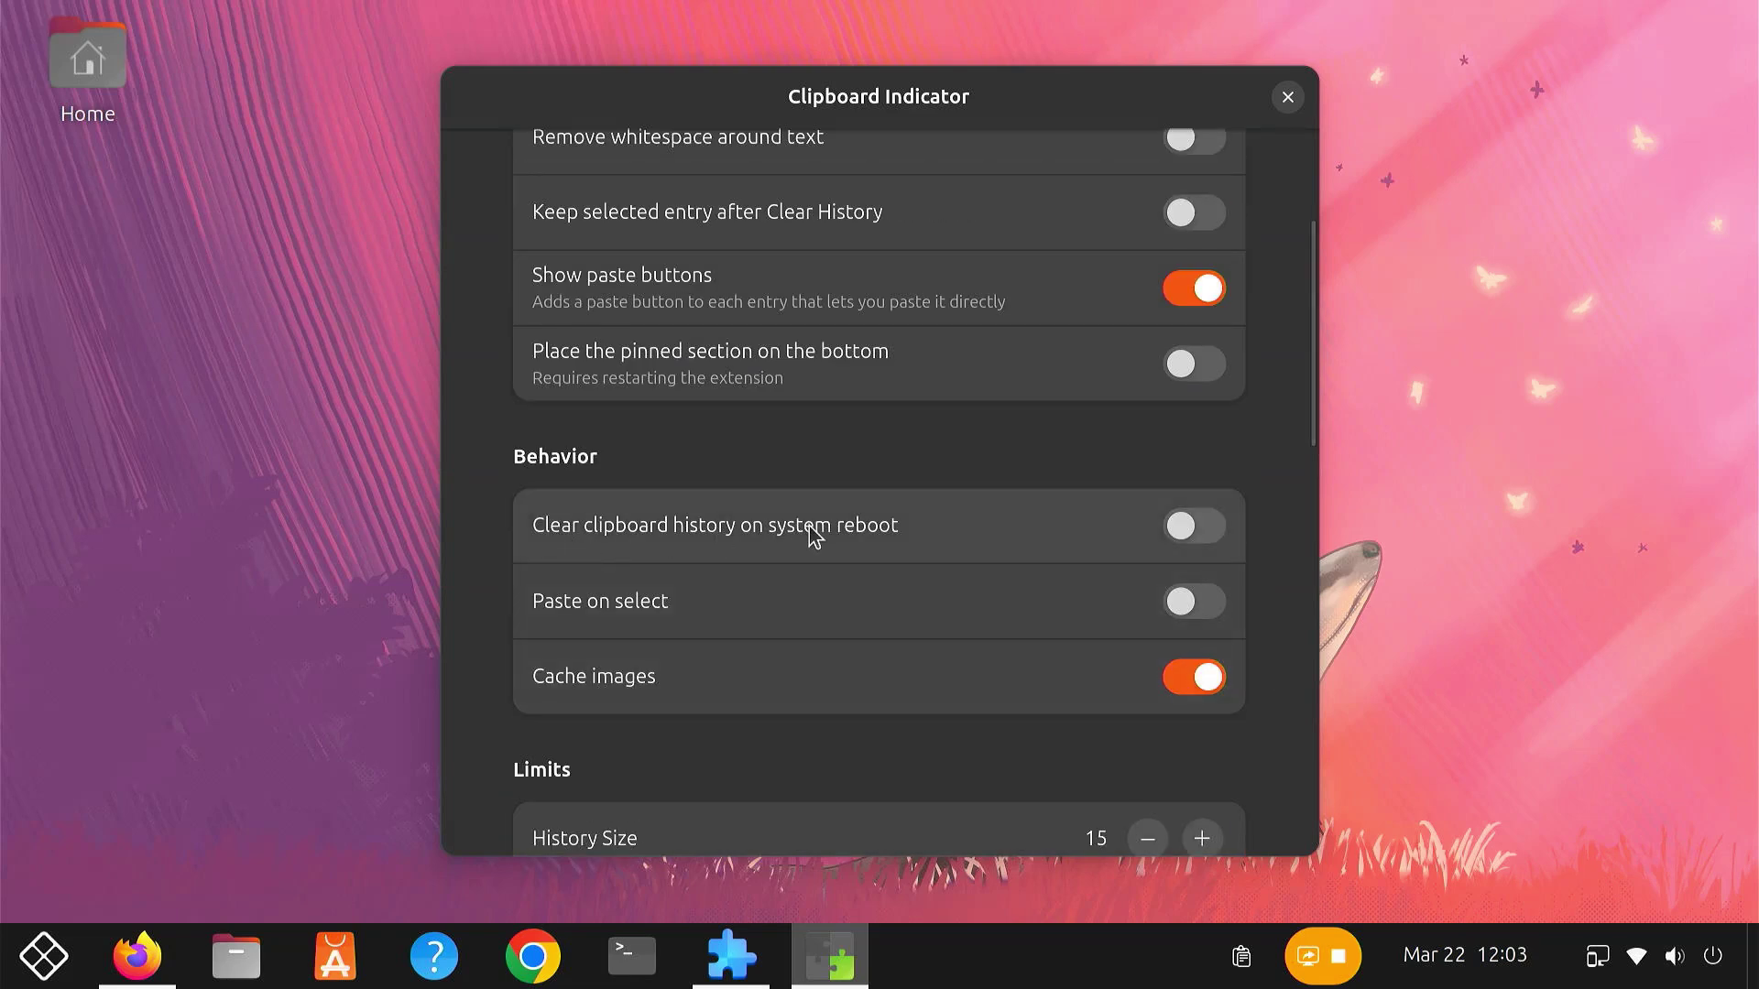
pyautogui.scroll(-15, 1284, 597)
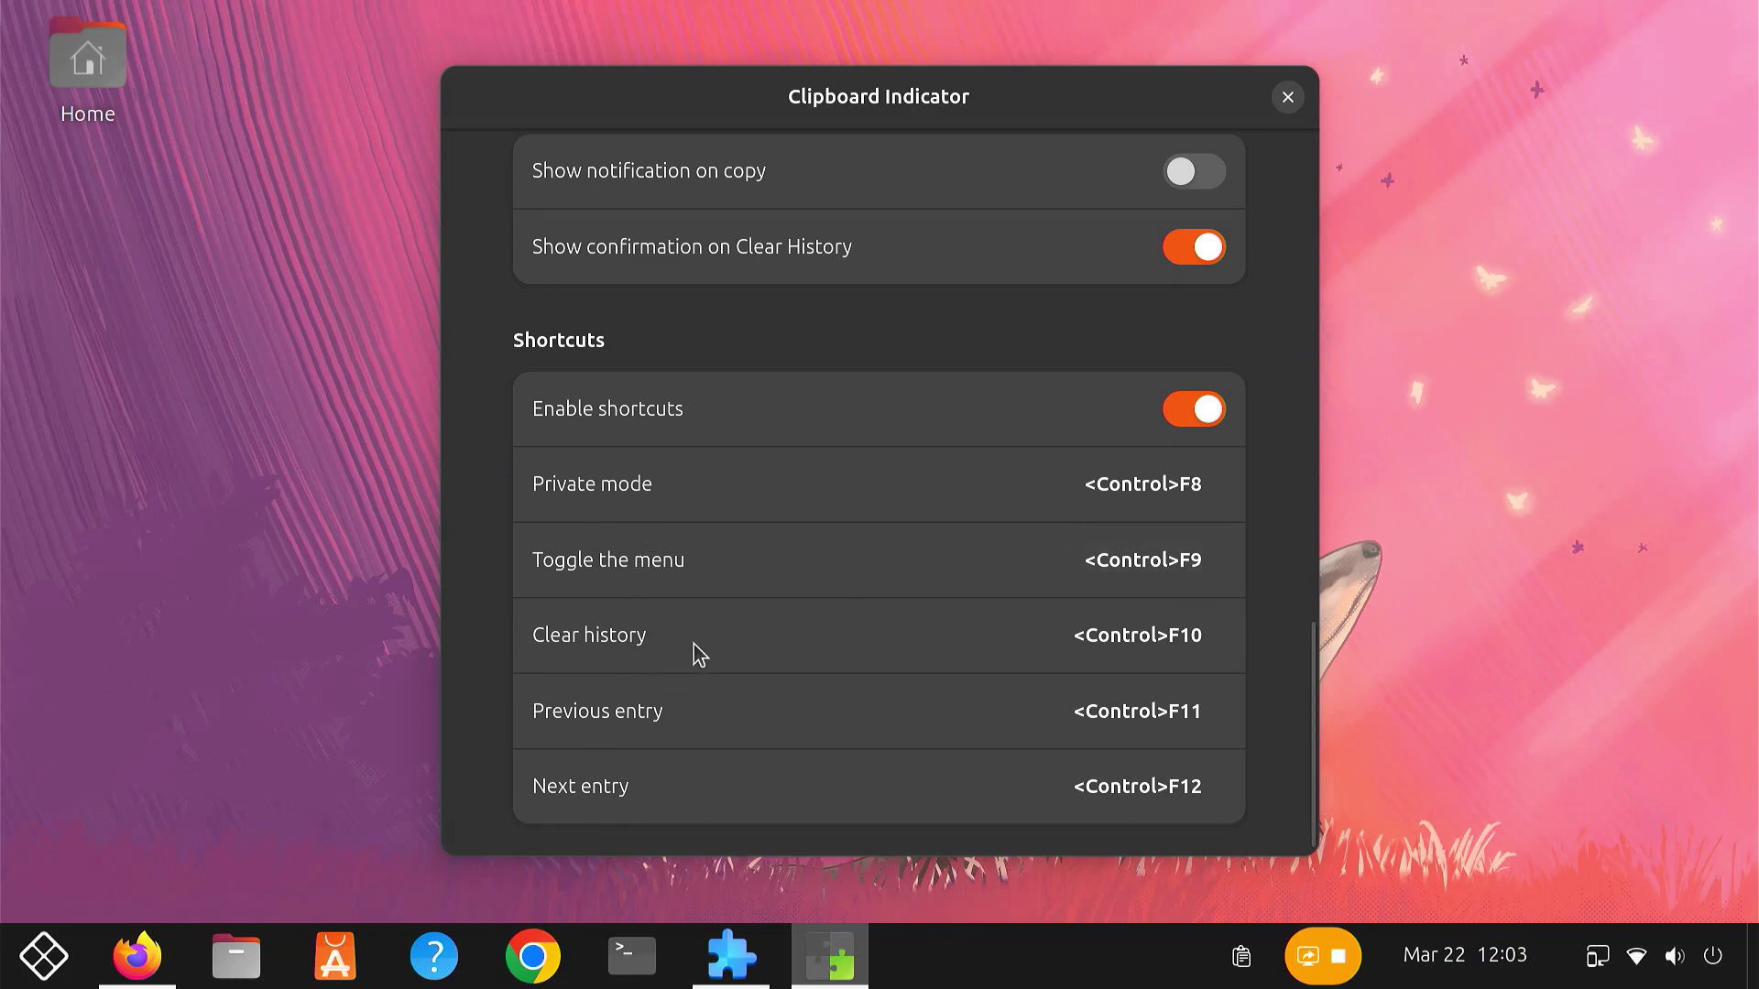
# Close the clipboard settings, clear all history with confirmation, and check the menu shows empty.
pyautogui.click(1288, 98)
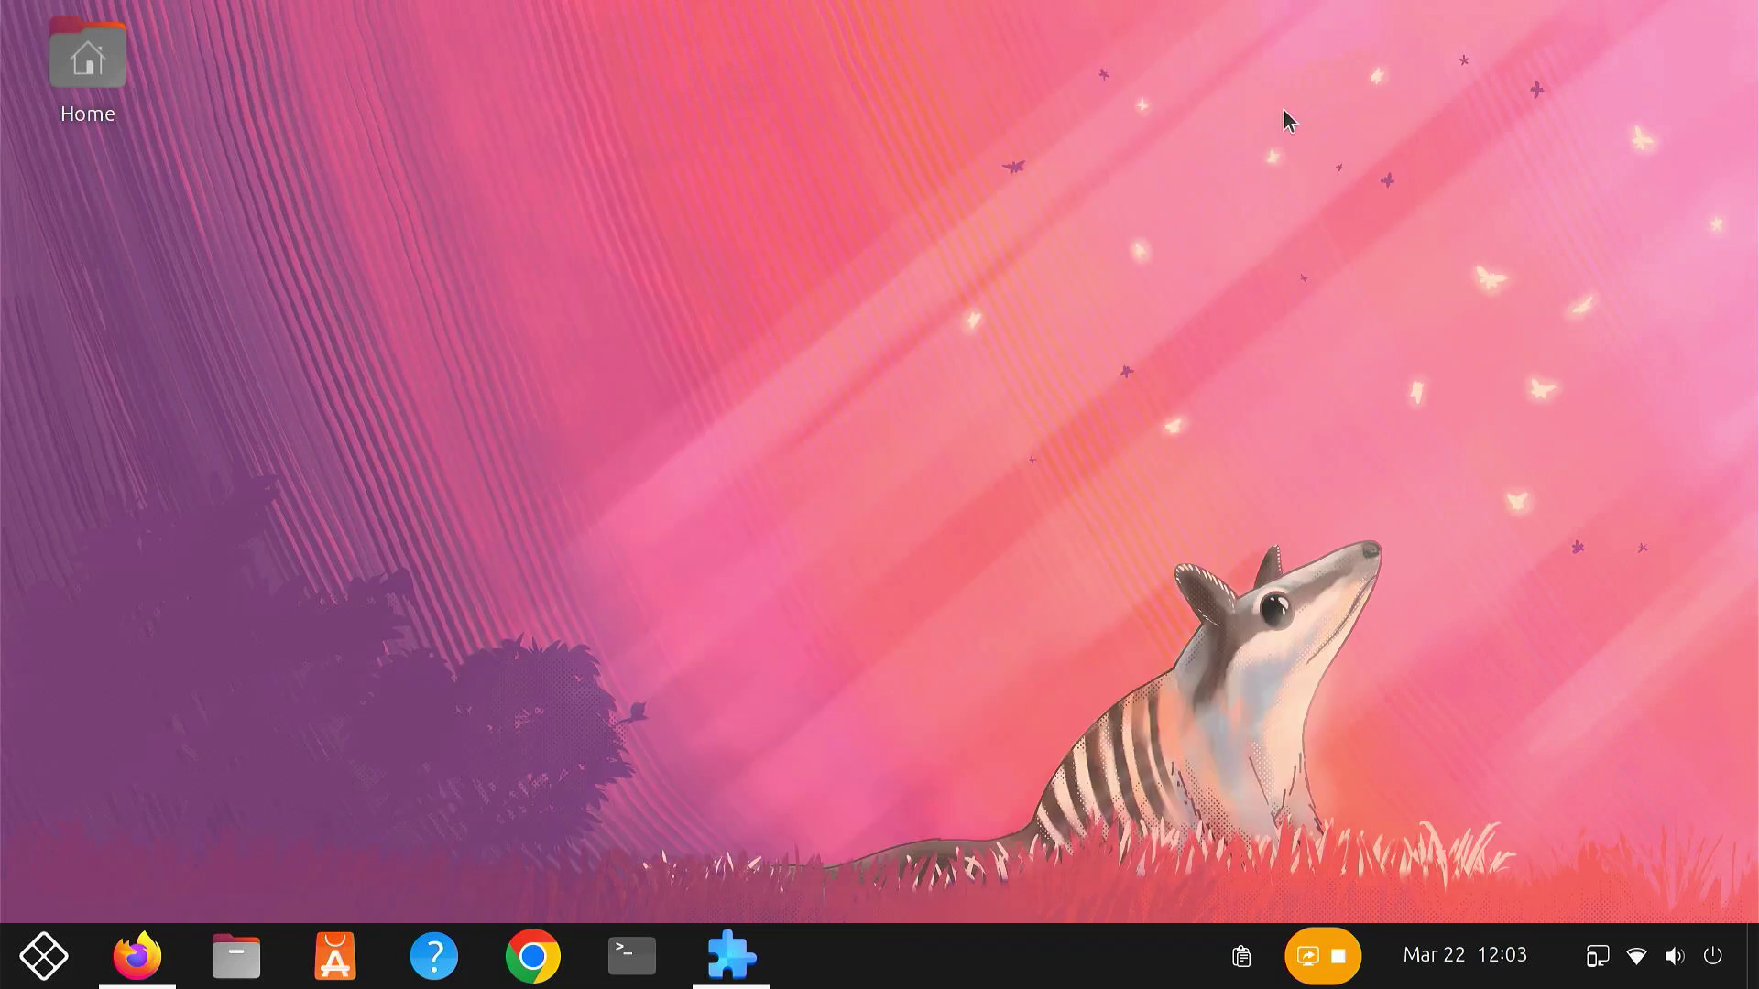
pyautogui.click(1248, 956)
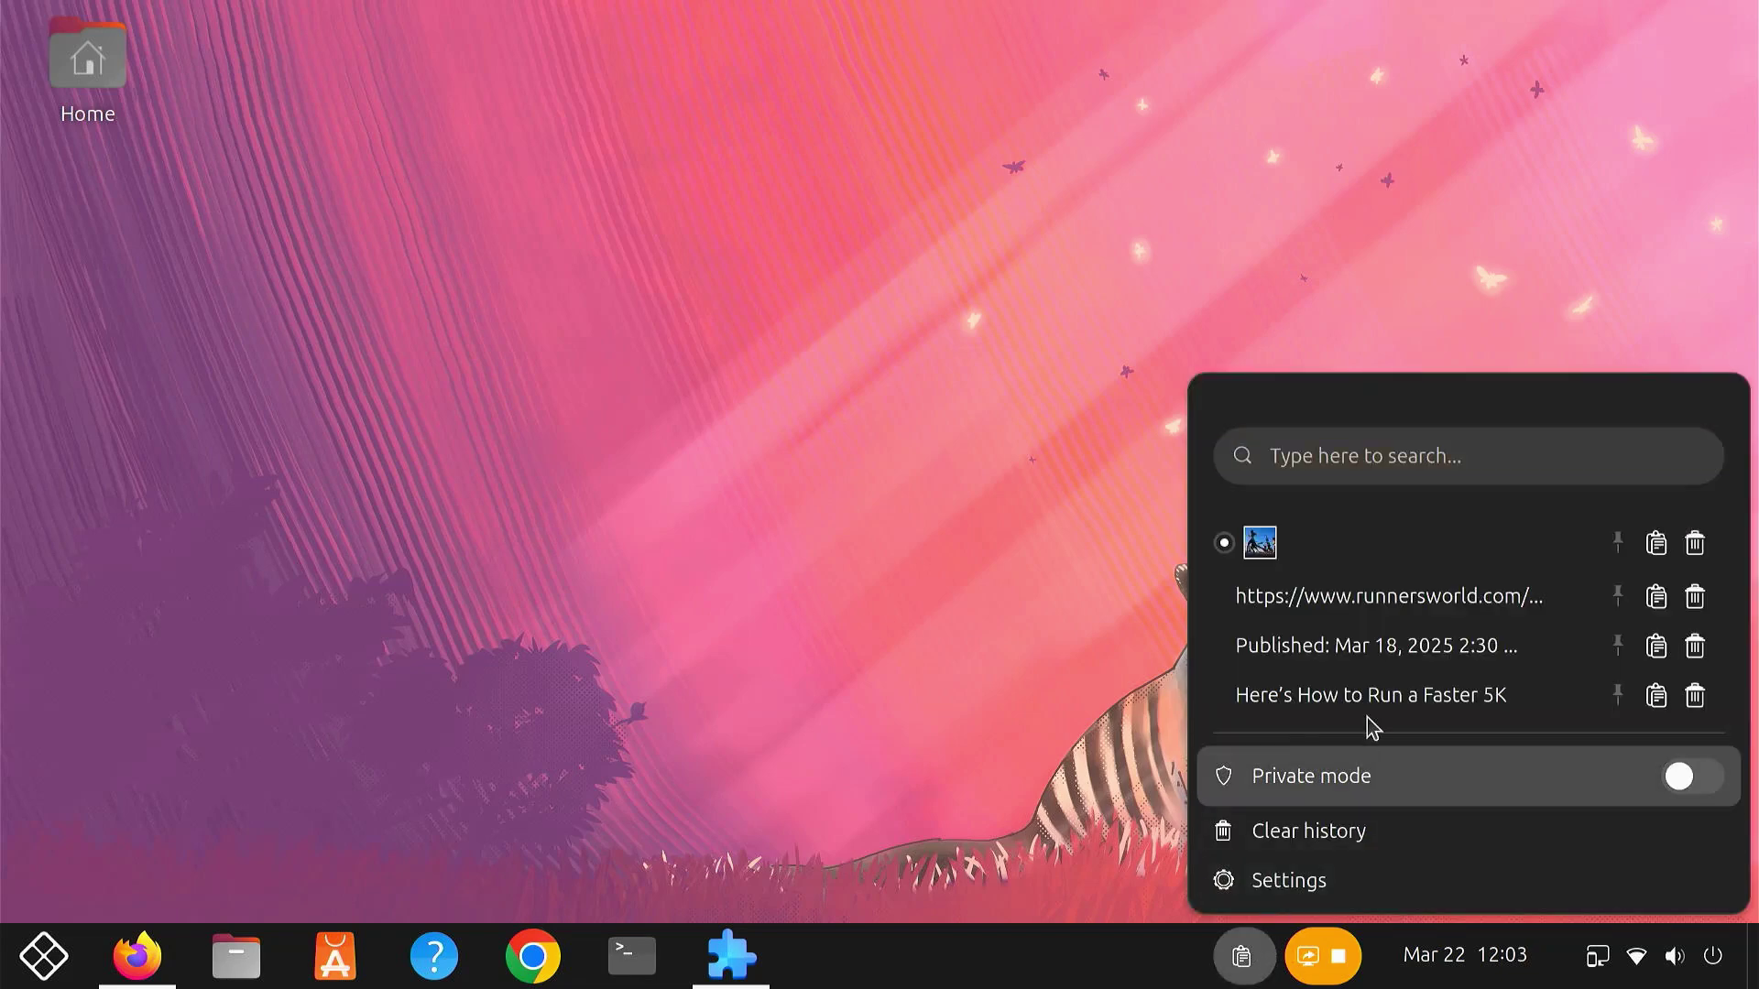
pyautogui.click(1387, 831)
pyautogui.click(1118, 600)
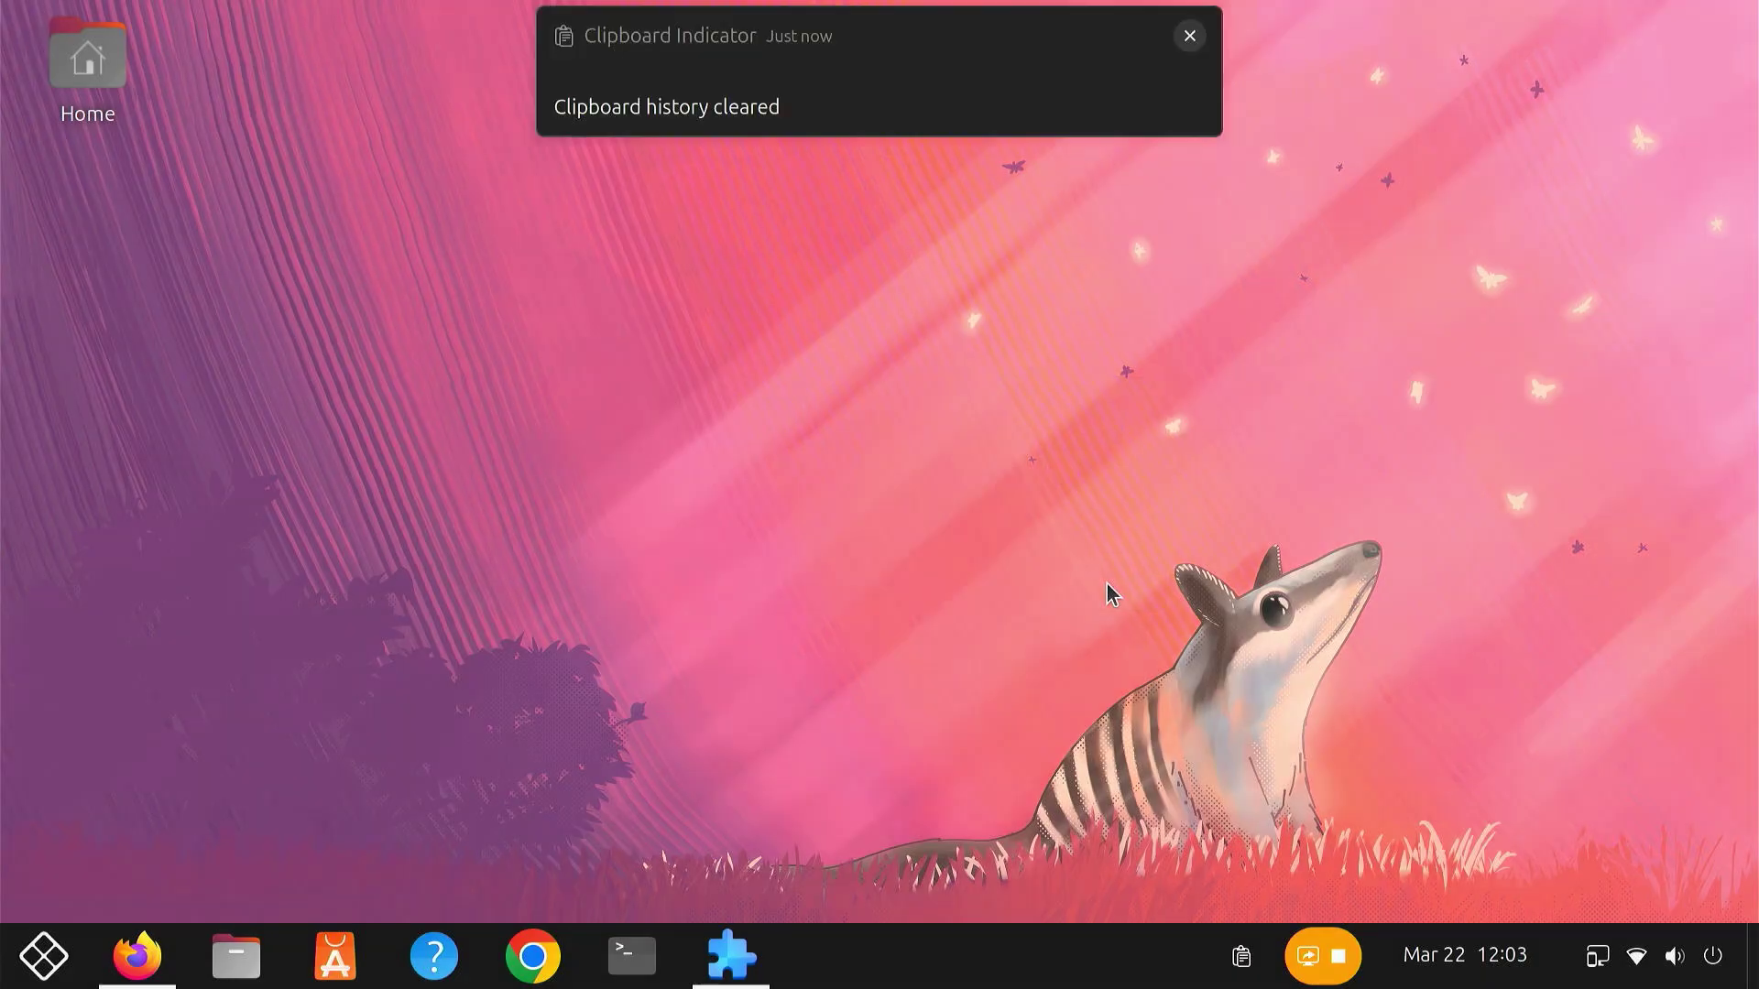
pyautogui.click(1241, 955)
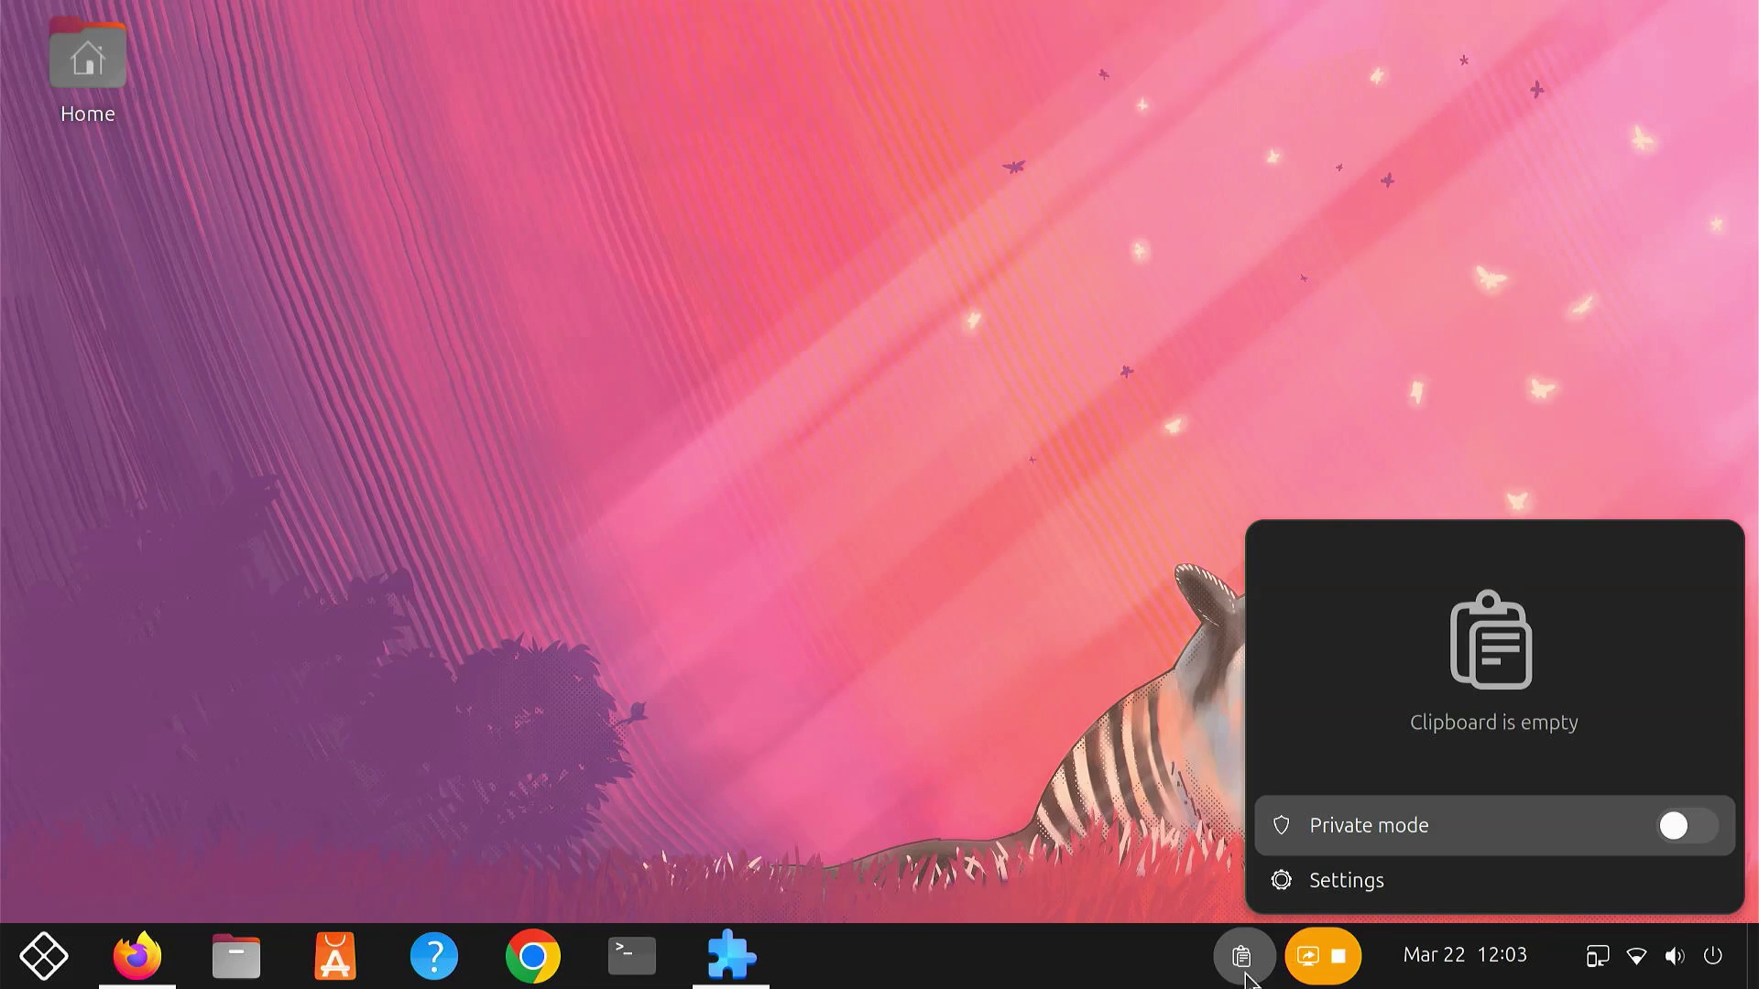
pyautogui.click(1244, 966)
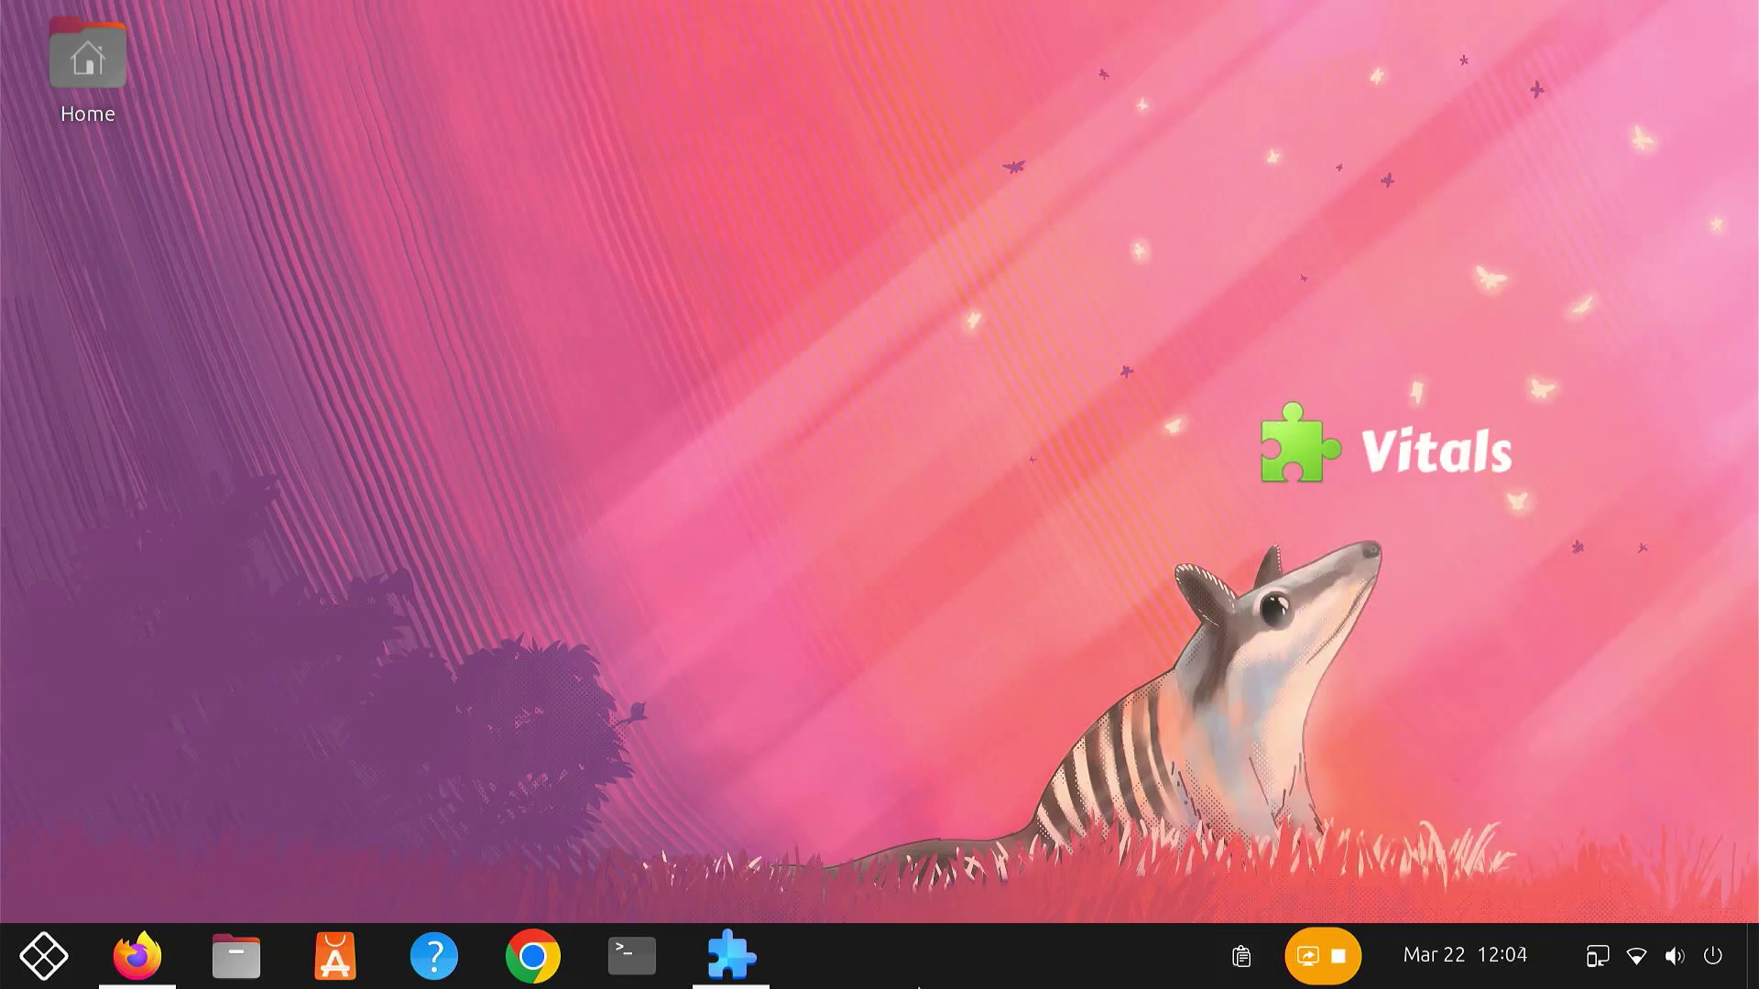
pyautogui.hotkey('ctrl', 'shift', 'alt', 'r')
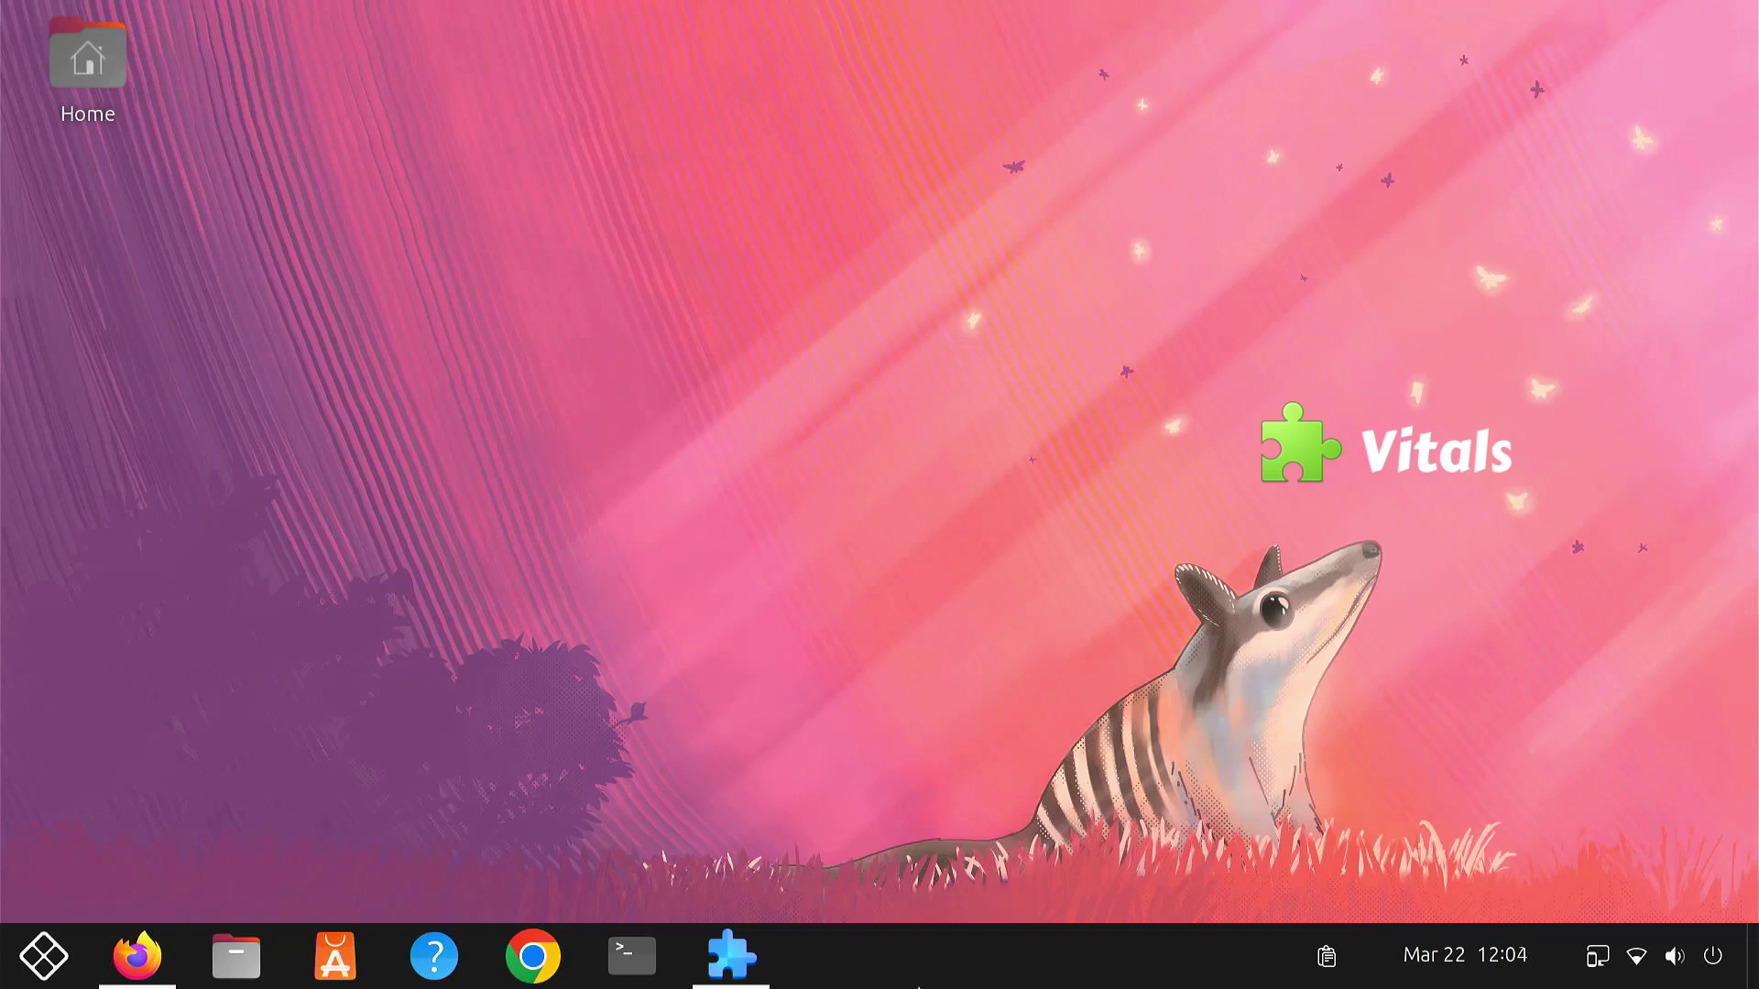
# Replace the search with 'vitals', install Vitals, and open its readings menu on the taskbar.
pyautogui.click(701, 953)
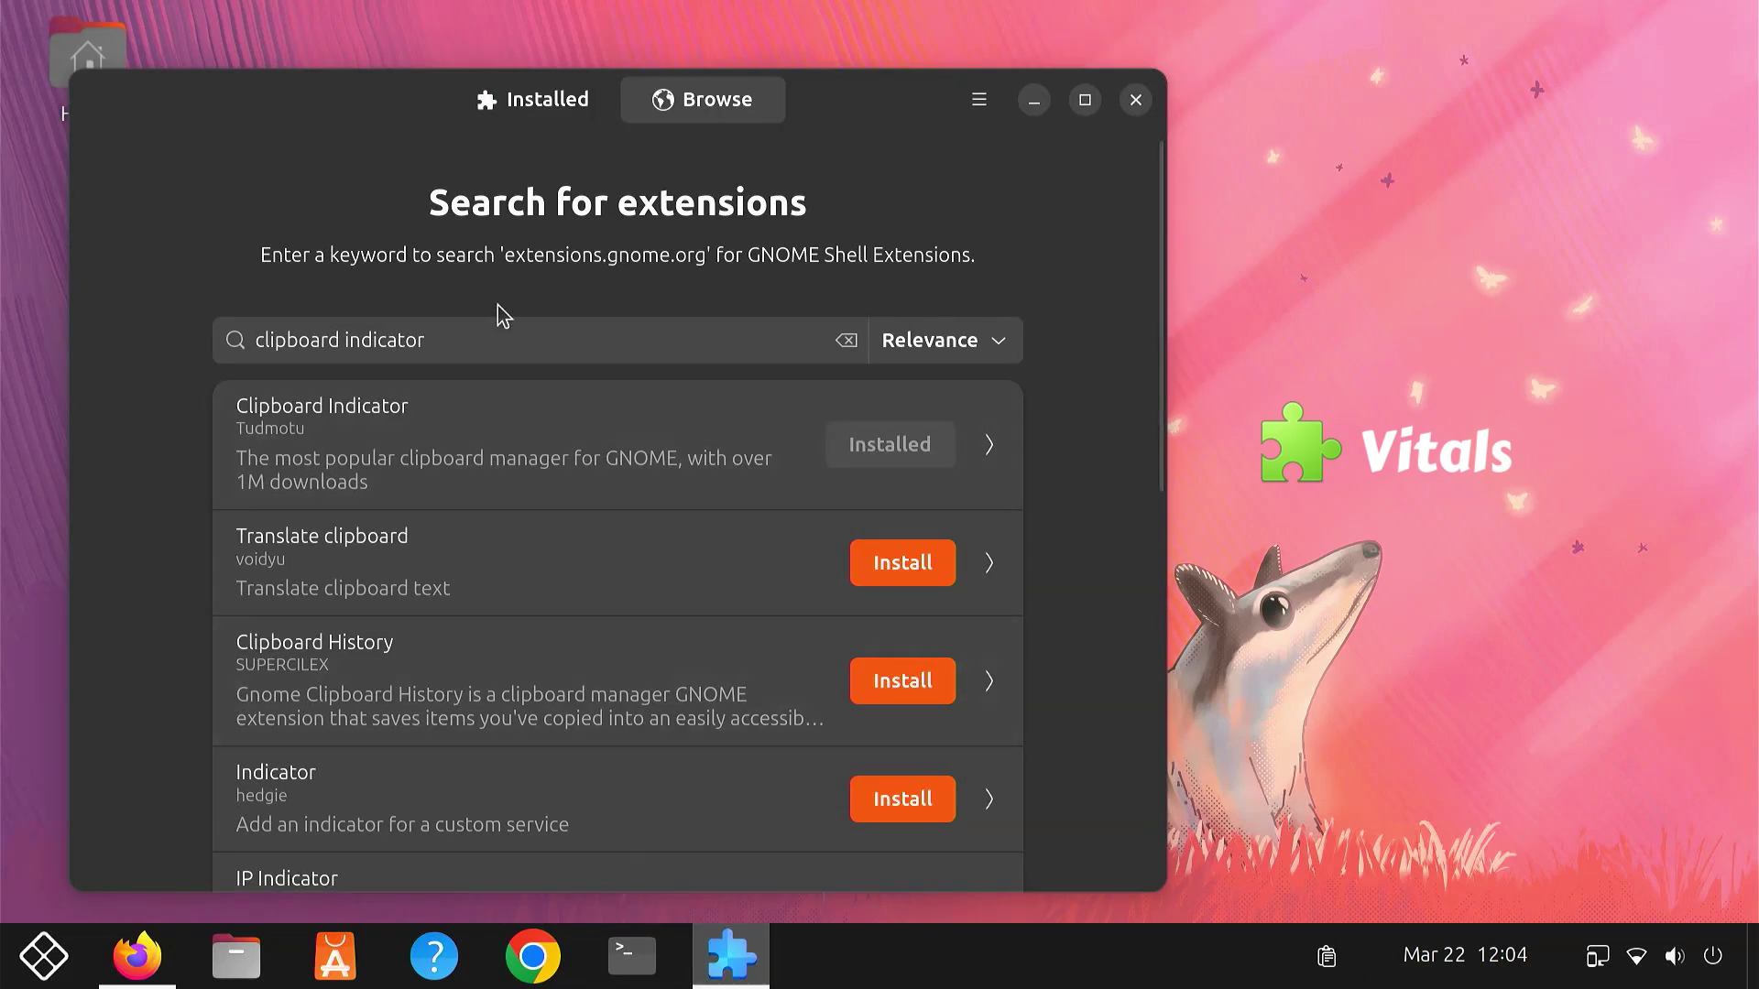
pyautogui.click(445, 336)
pyautogui.hotkey('ctrl', 'BackSpace')
pyautogui.hotkey('ctrl', 'BackSpace')
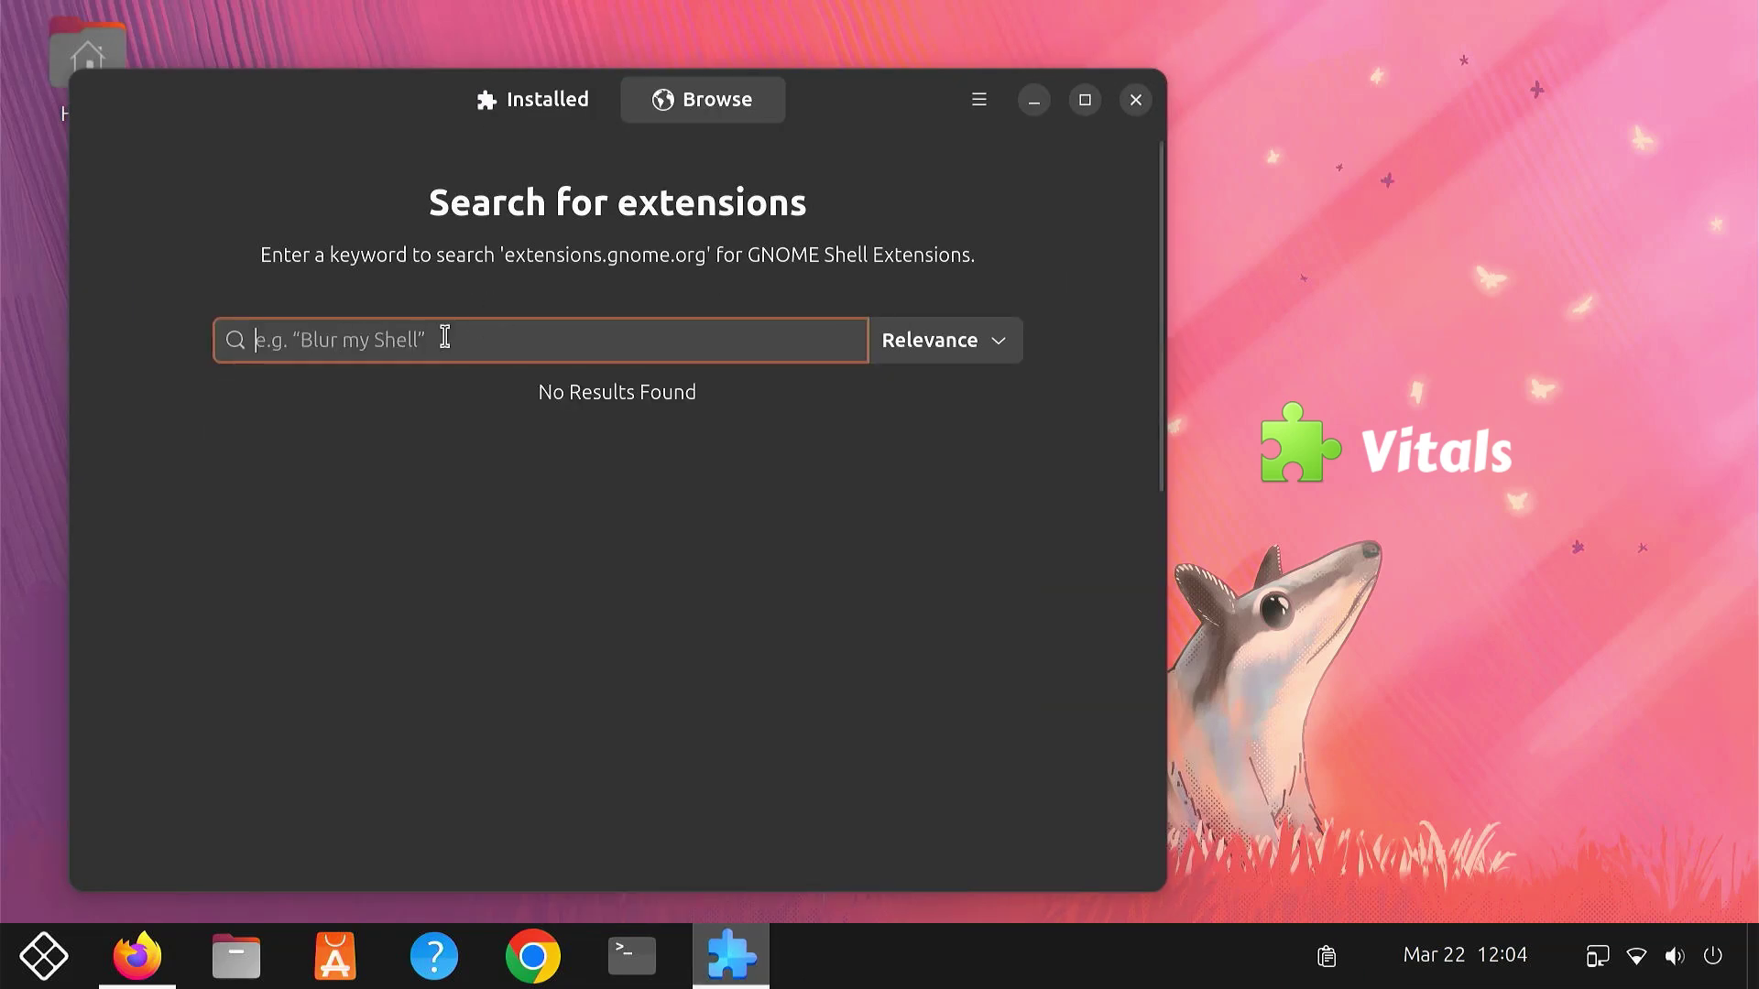
pyautogui.write('vitals')
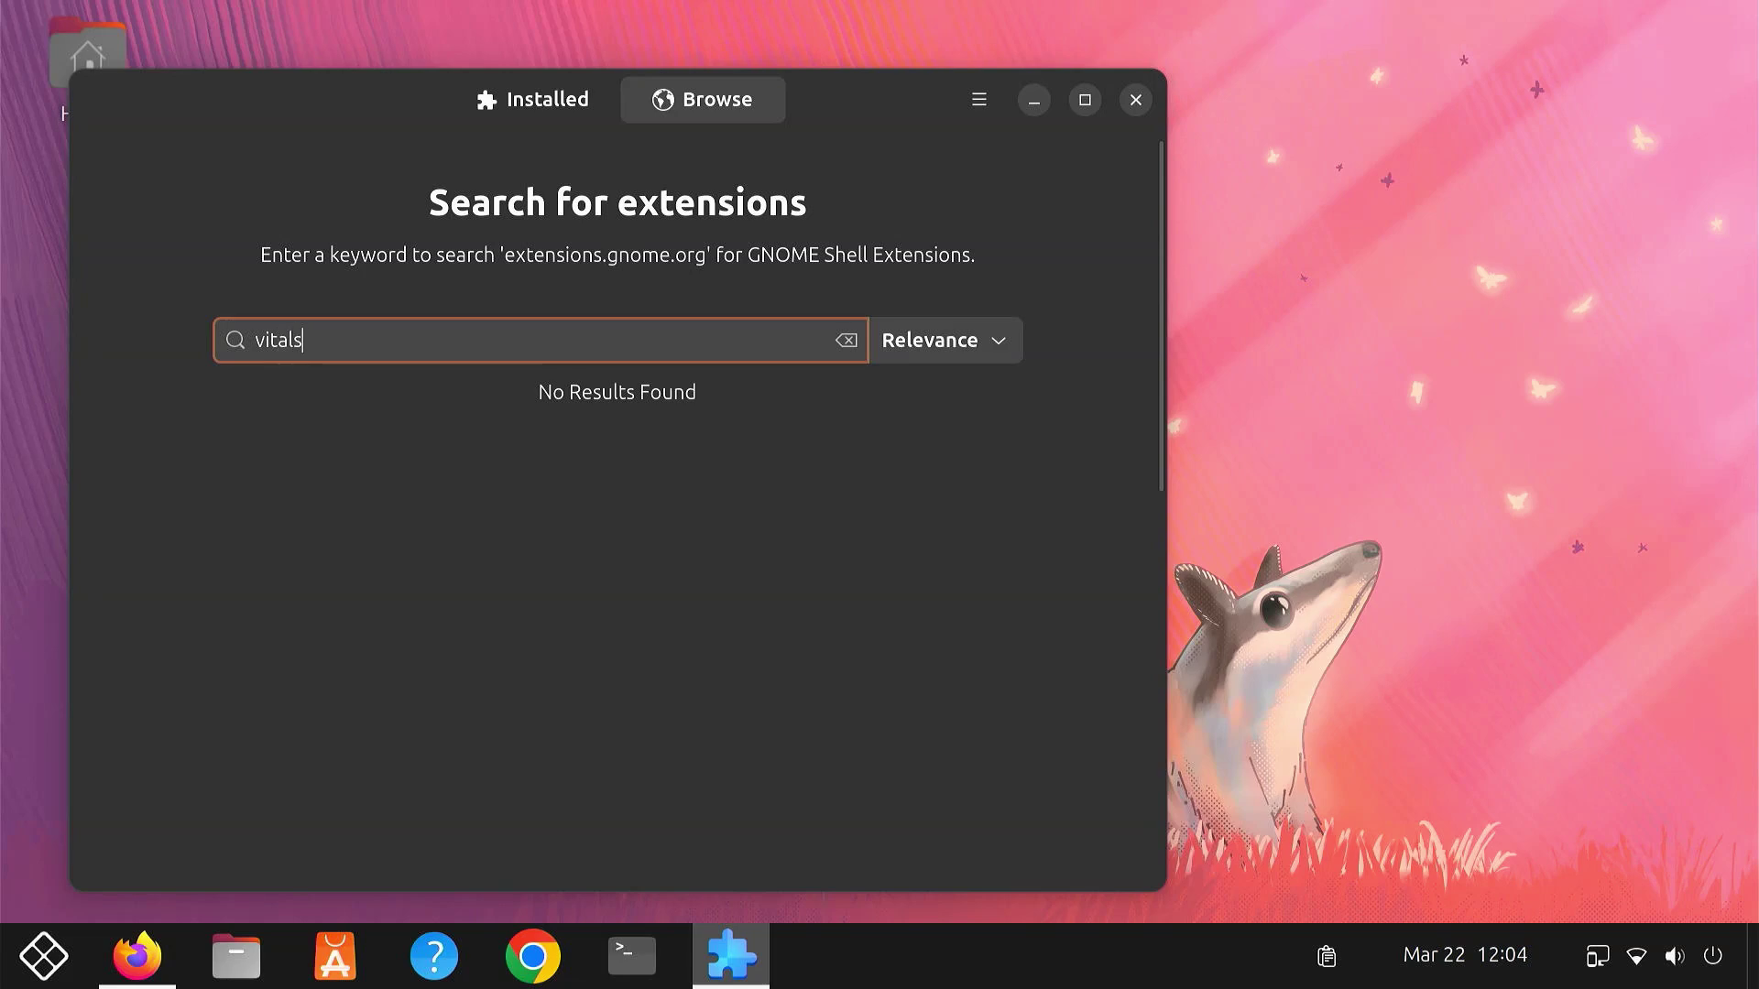
pyautogui.click(910, 455)
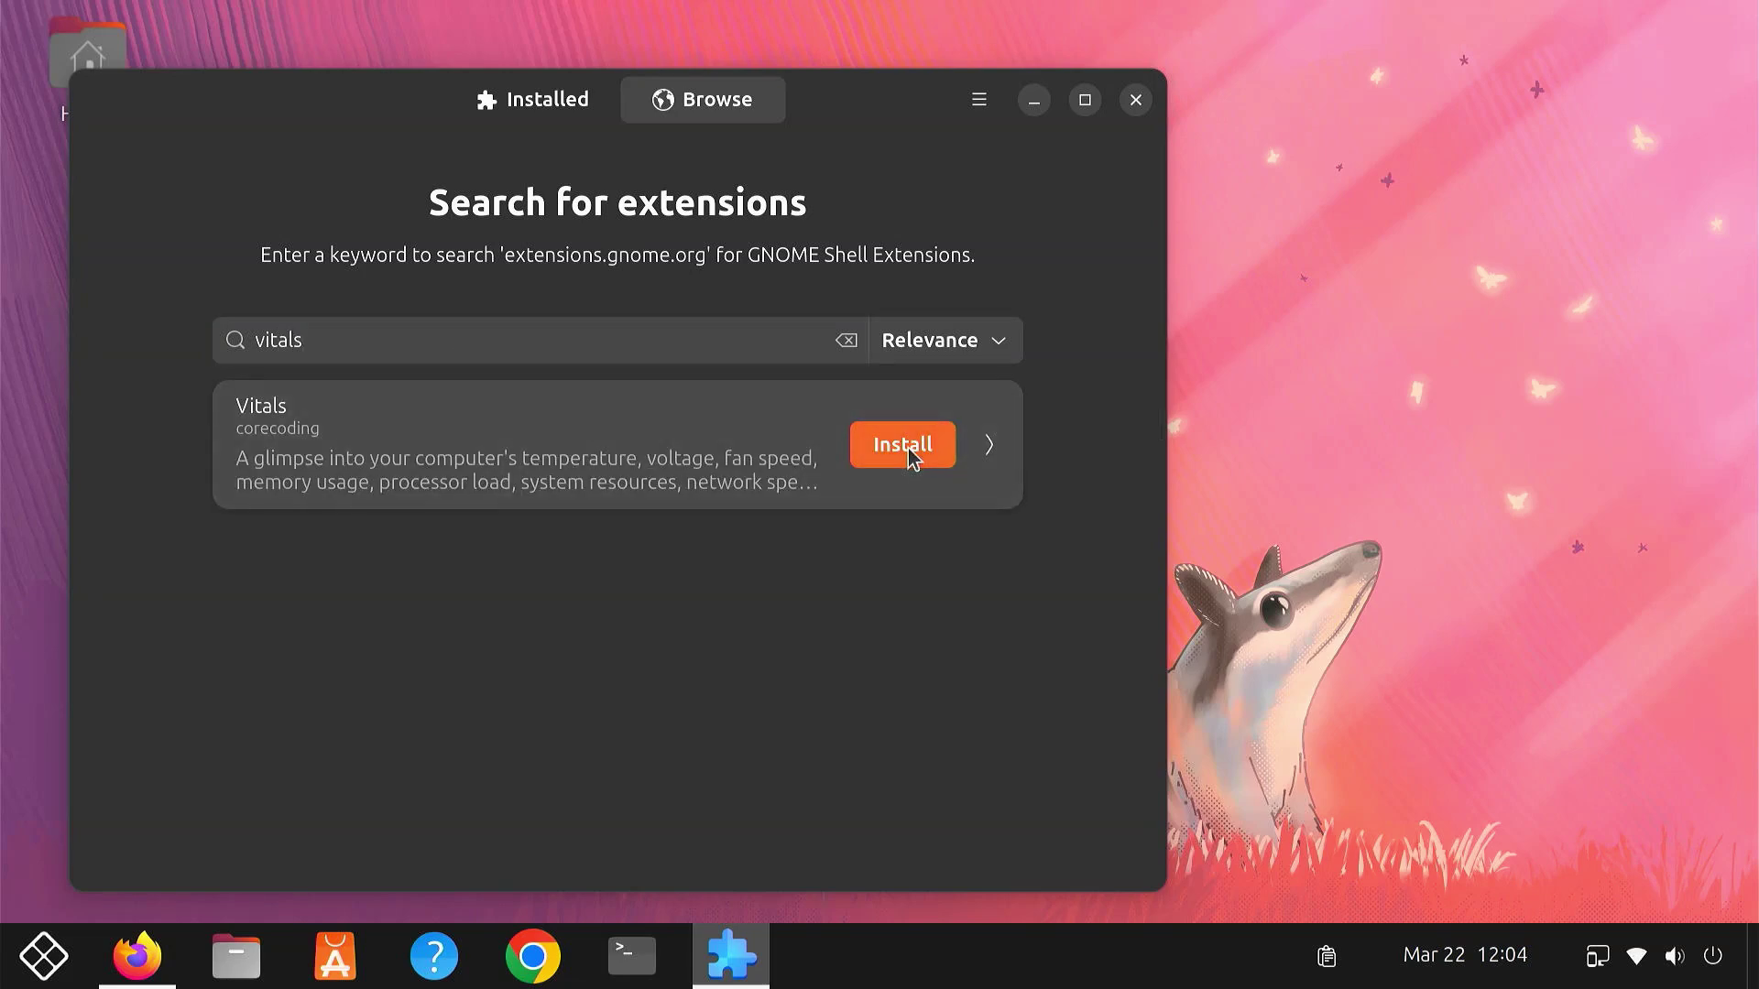
pyautogui.click(1027, 582)
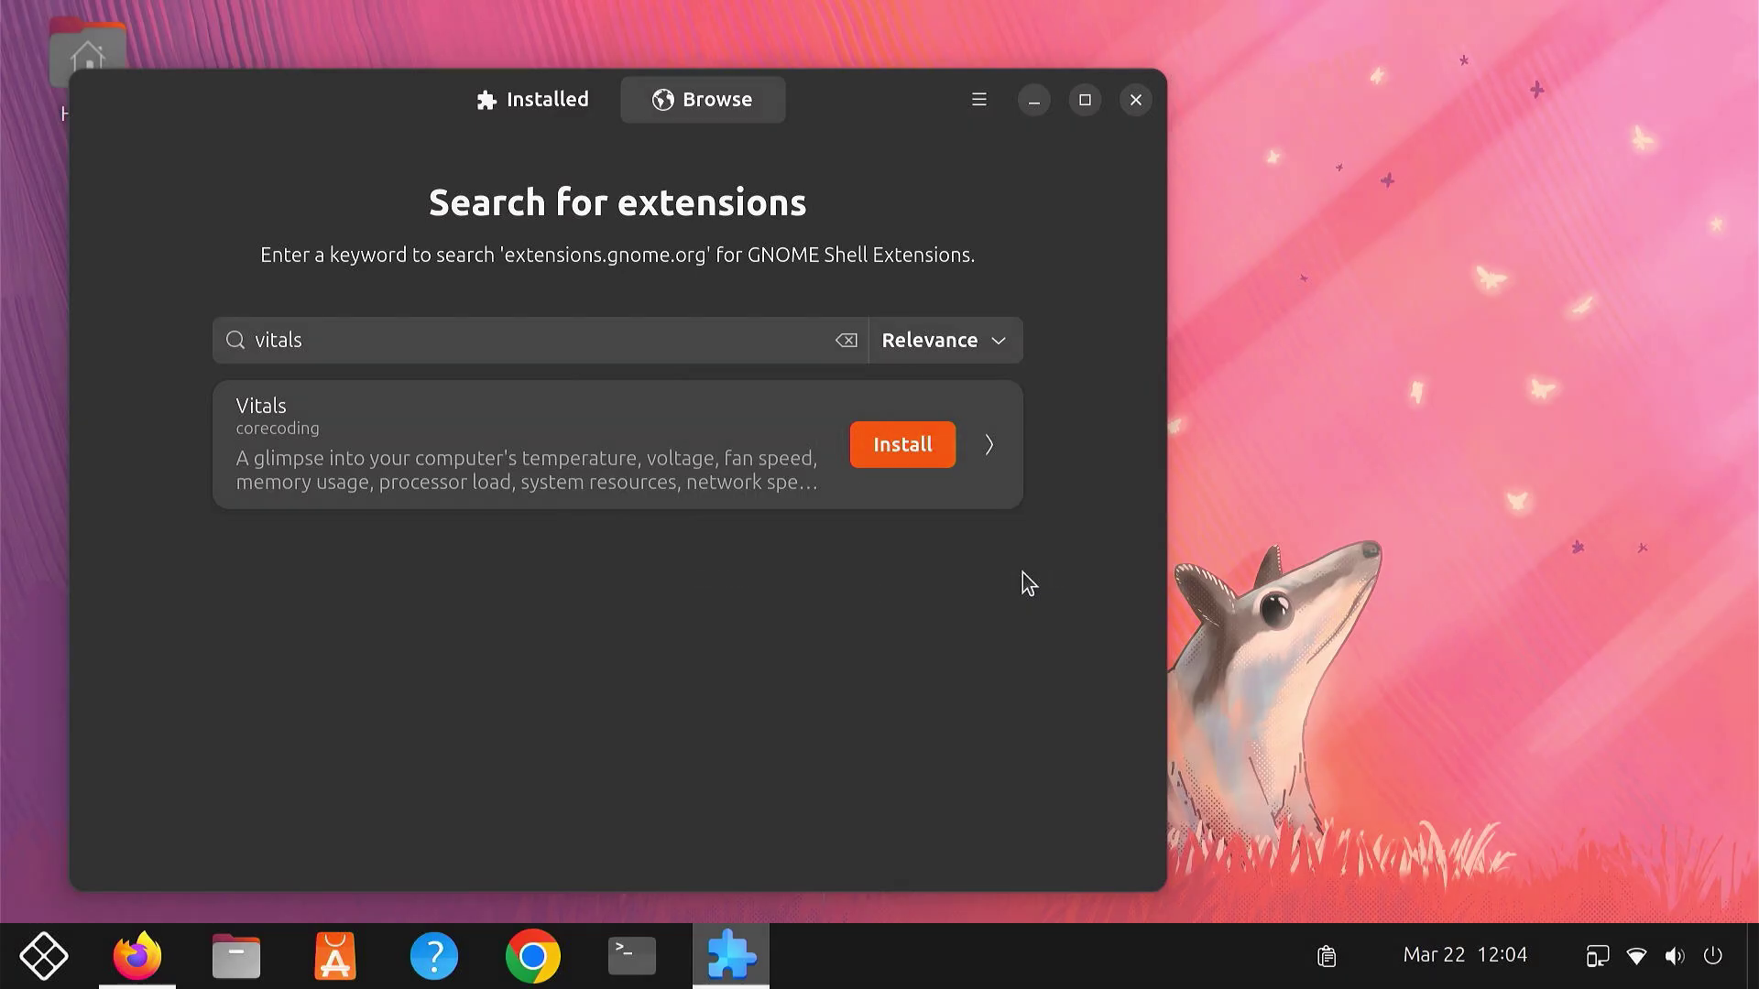
pyautogui.click(1034, 102)
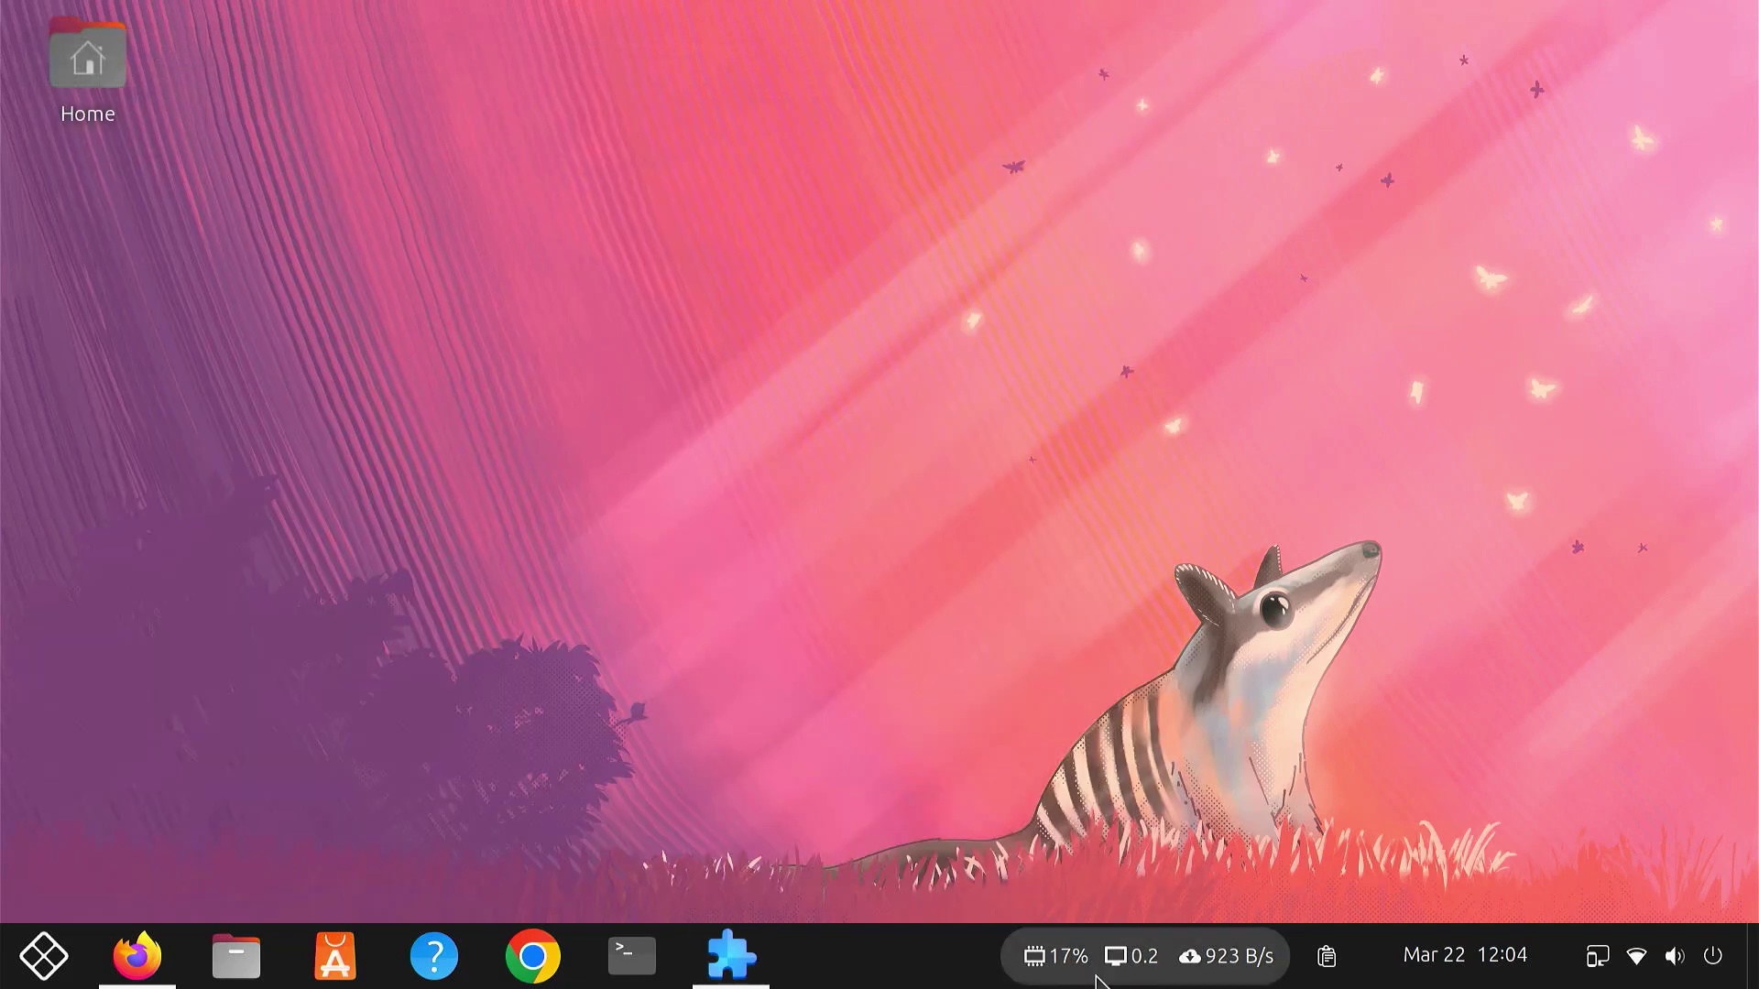
pyautogui.click(1212, 973)
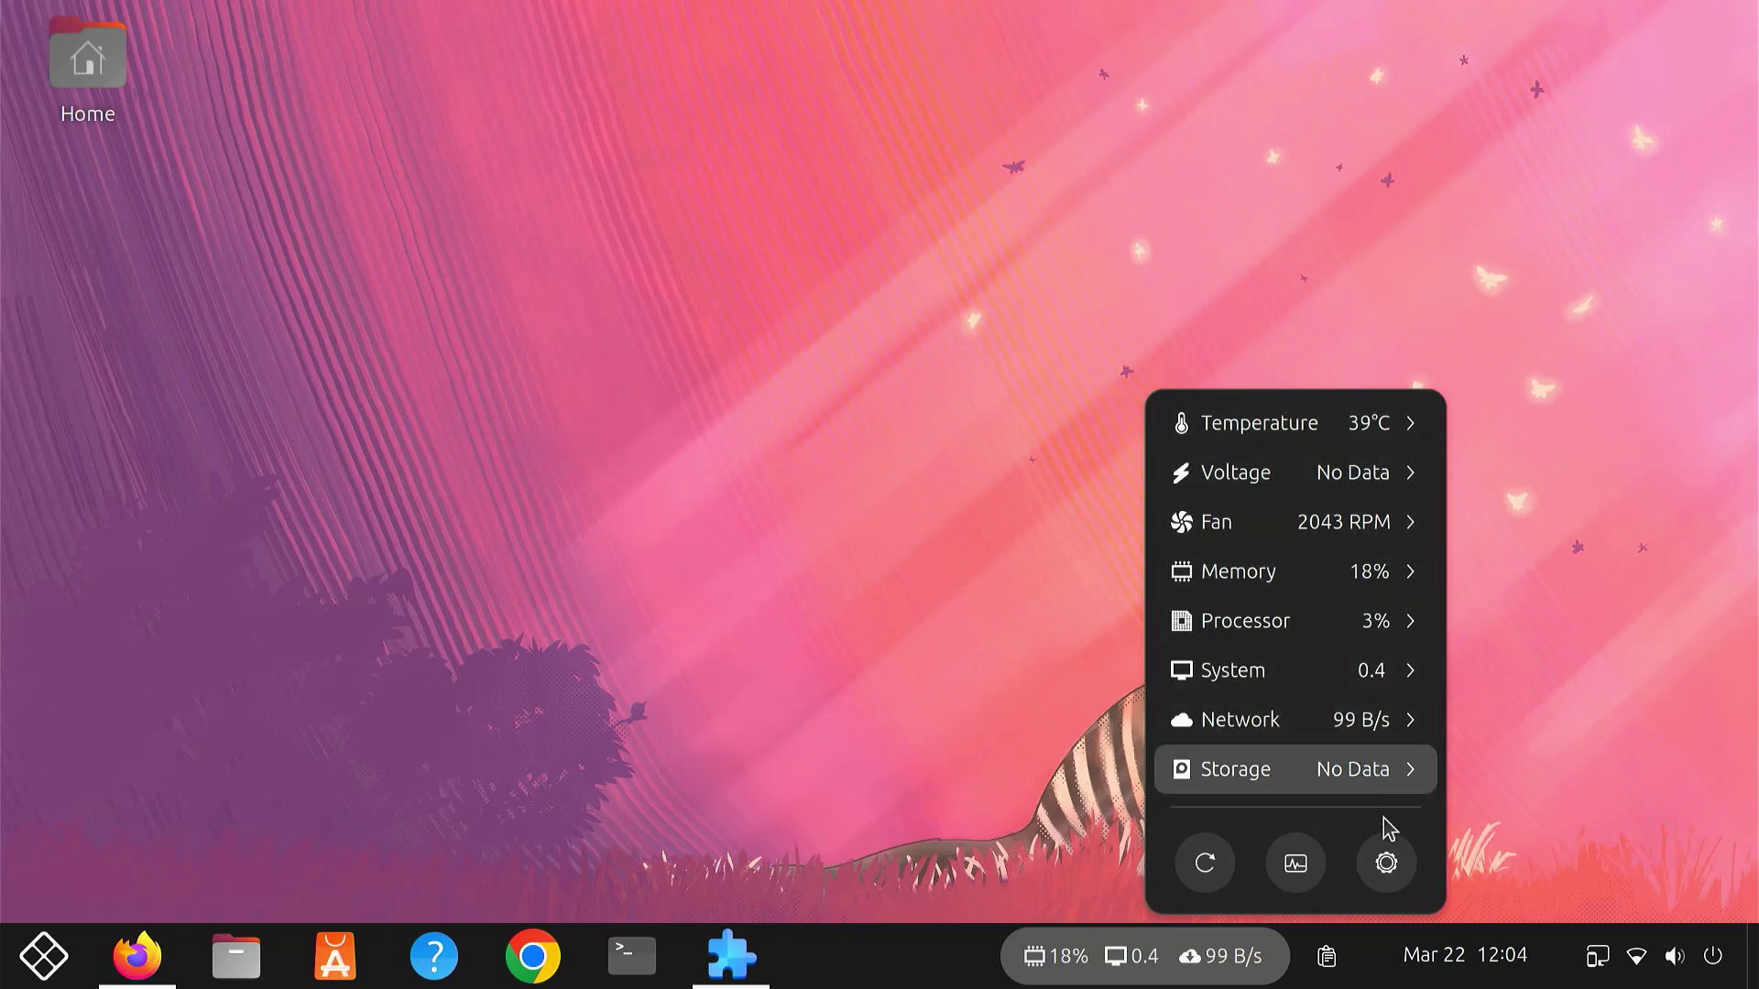
# Switch on Monitor battery and Monitor GPU (beta) in the Vitals preferences.
pyautogui.click(1386, 863)
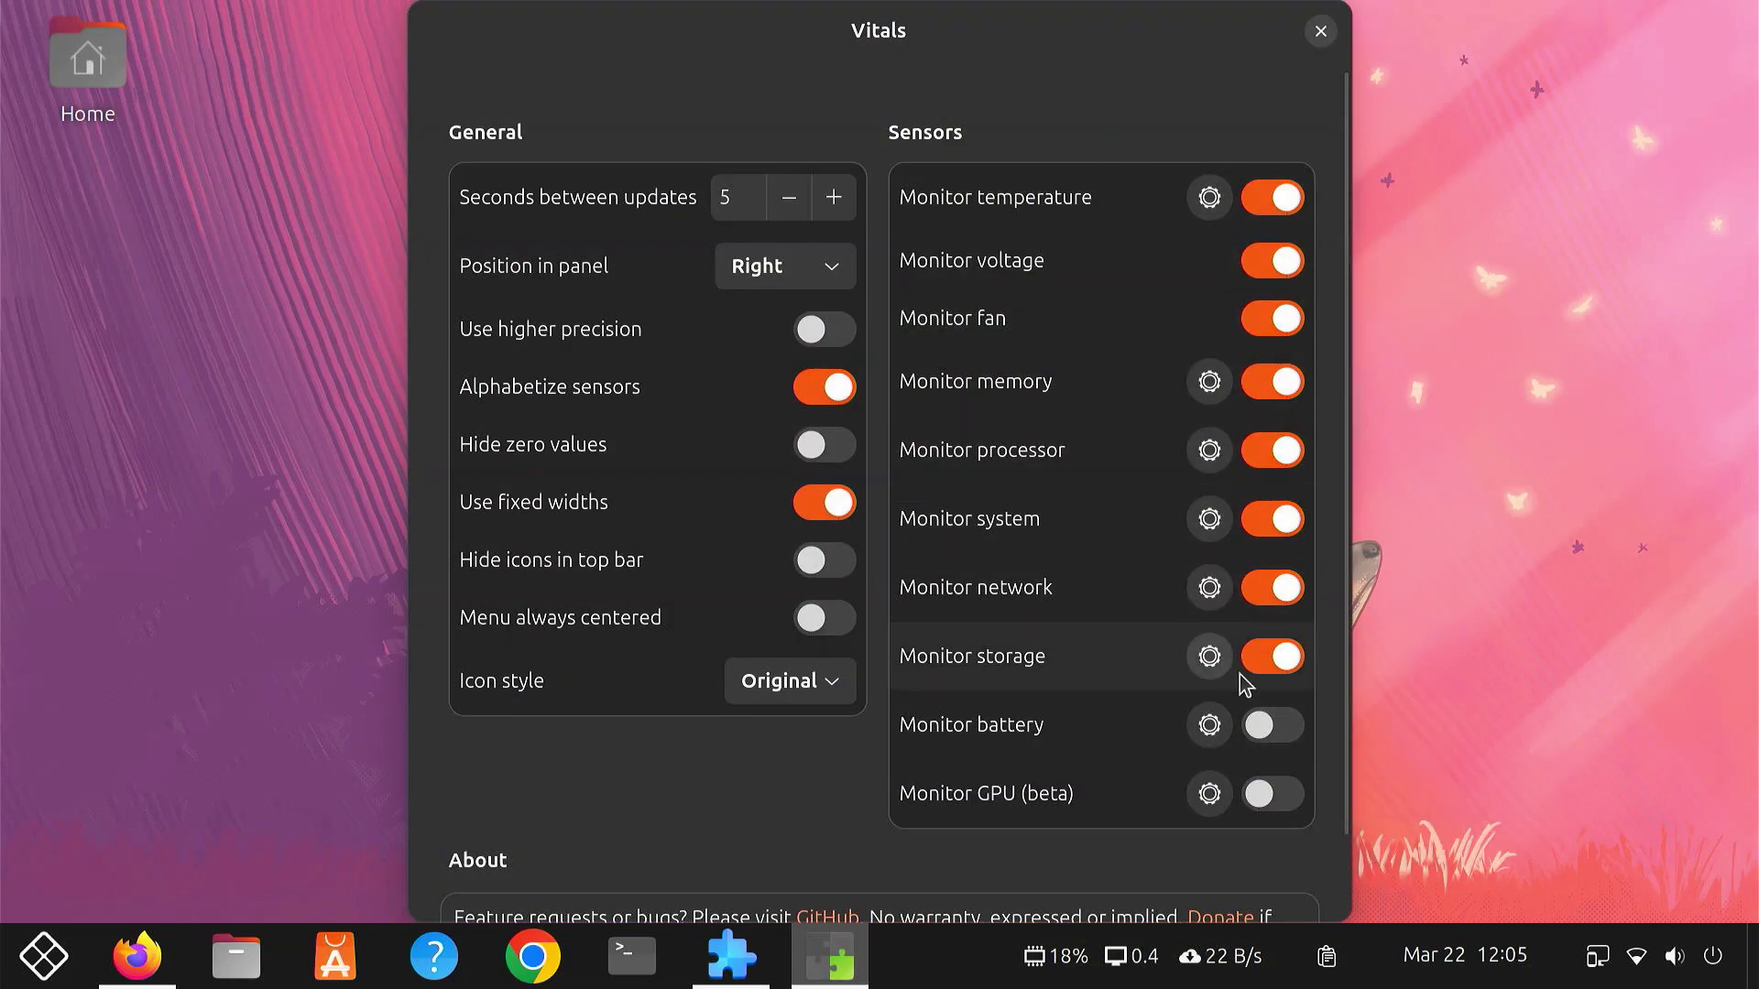
pyautogui.click(1278, 725)
pyautogui.click(1282, 794)
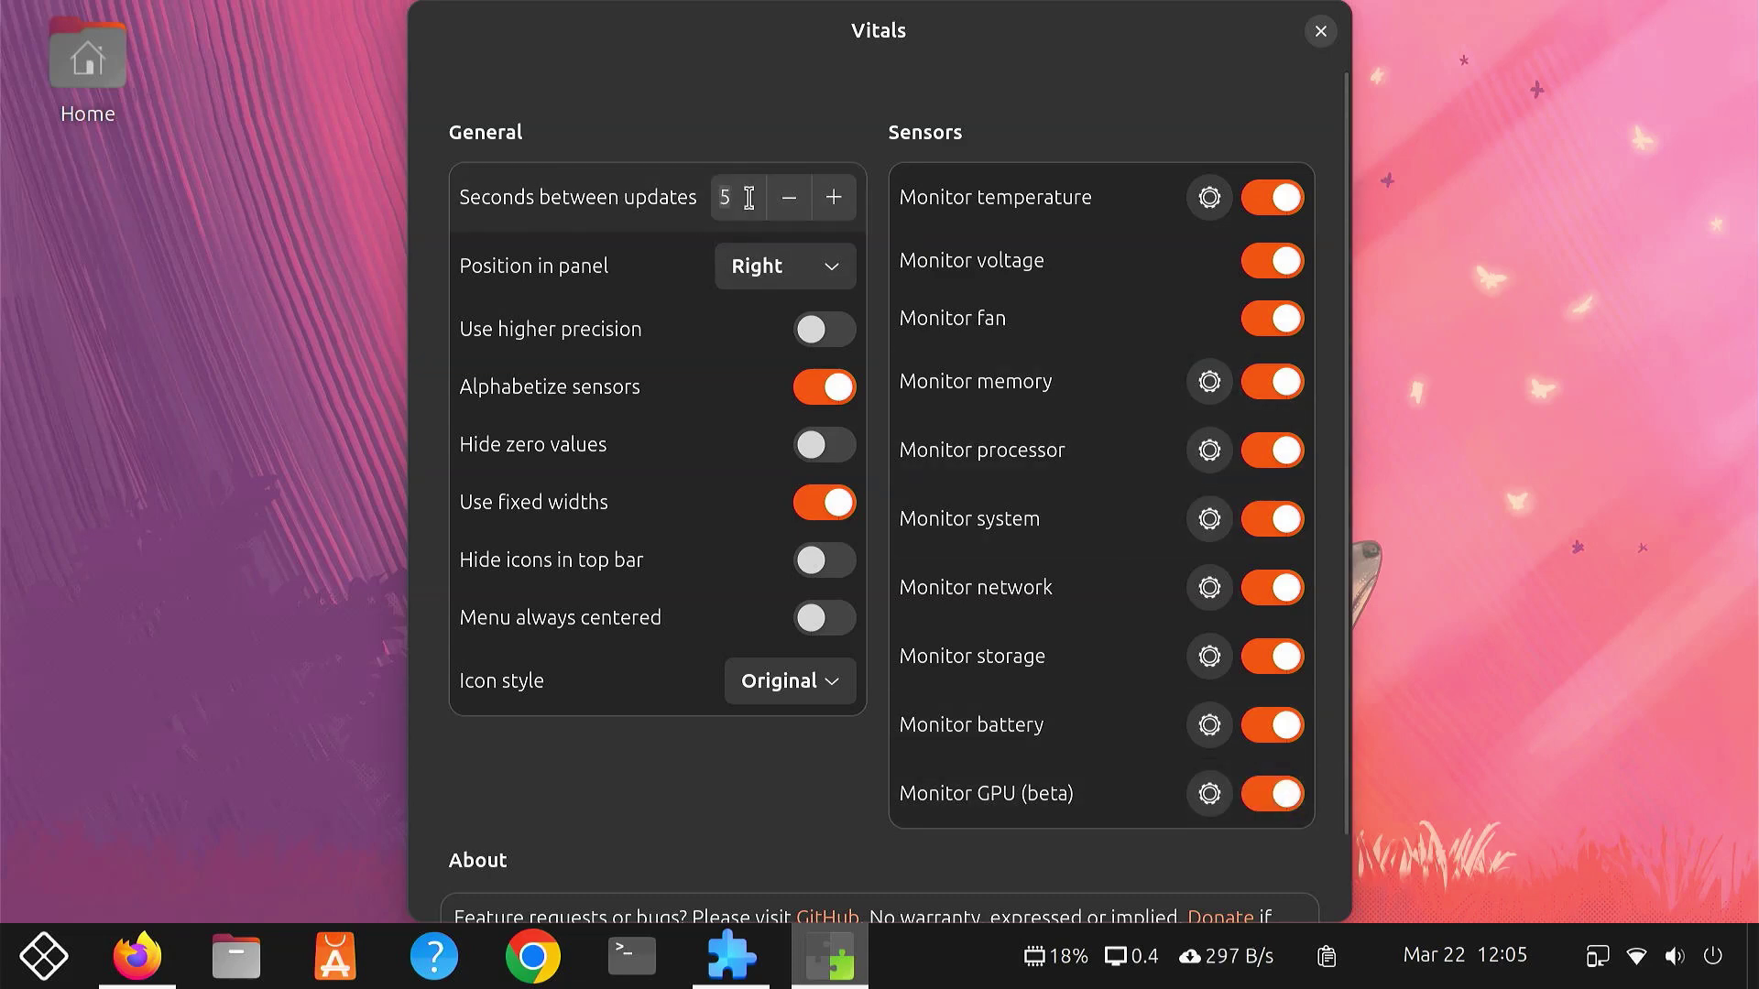
pyautogui.click(1320, 32)
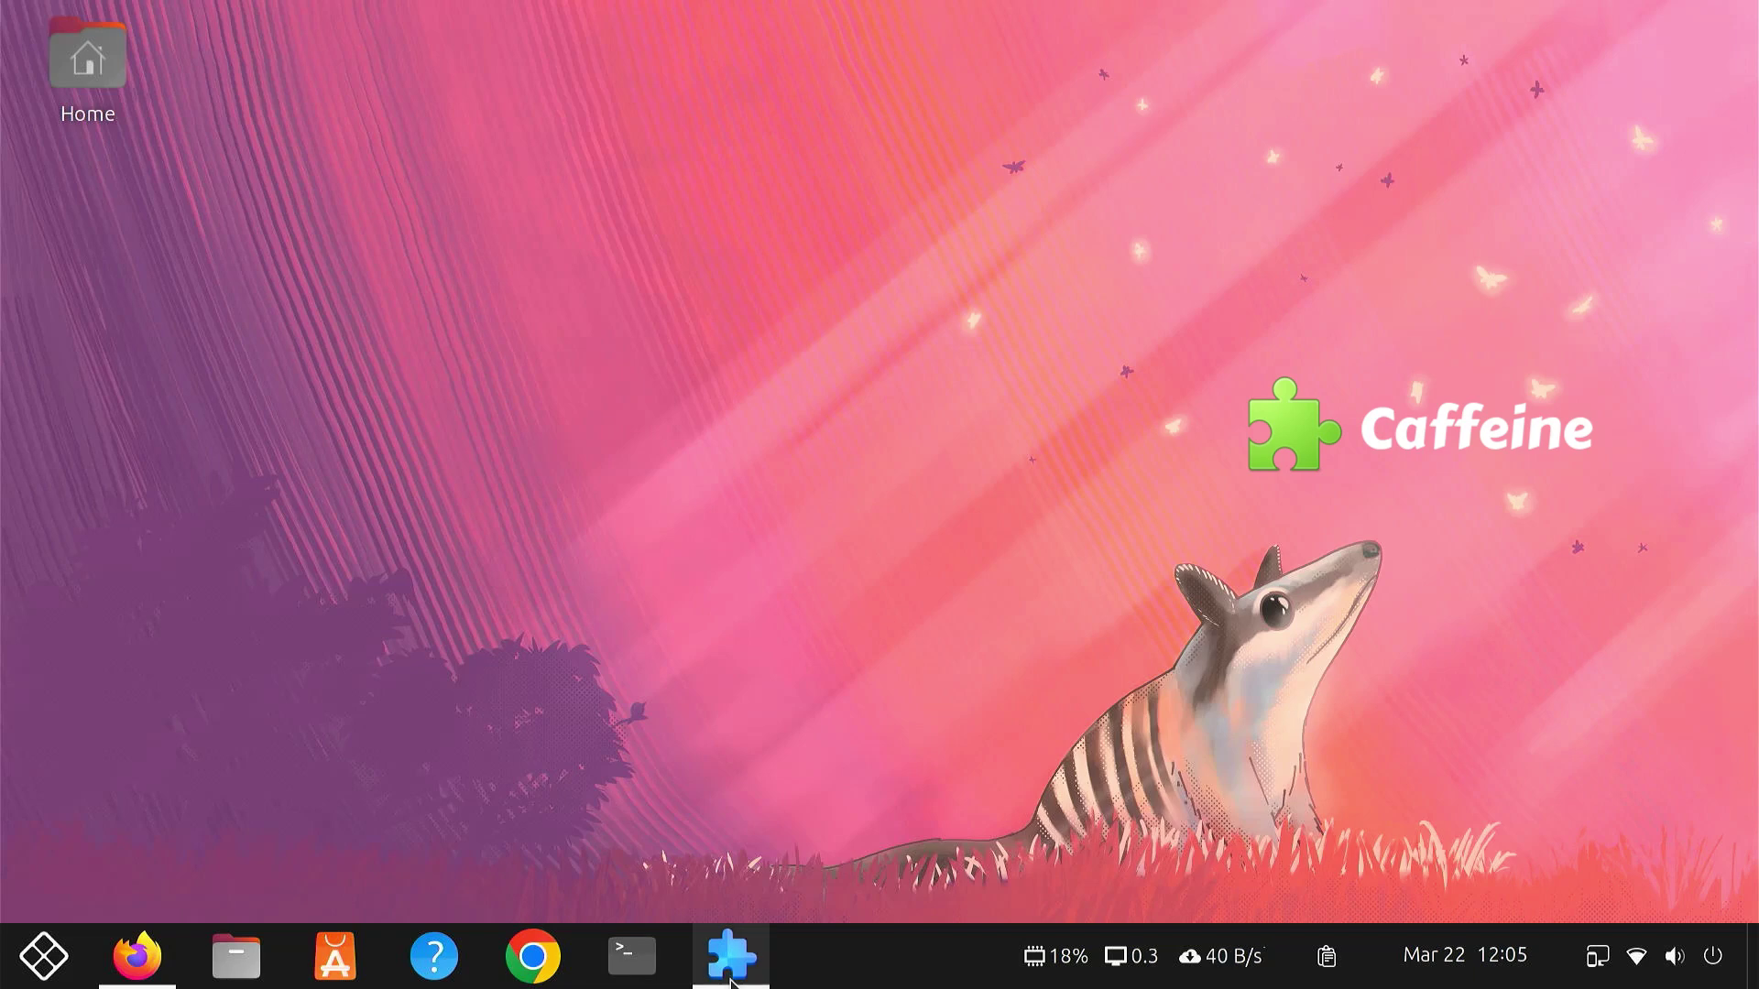
# Replace the Vitals search with 'Caffeine' and install the Caffeine extension.
pyautogui.click(730, 958)
pyautogui.click(345, 345)
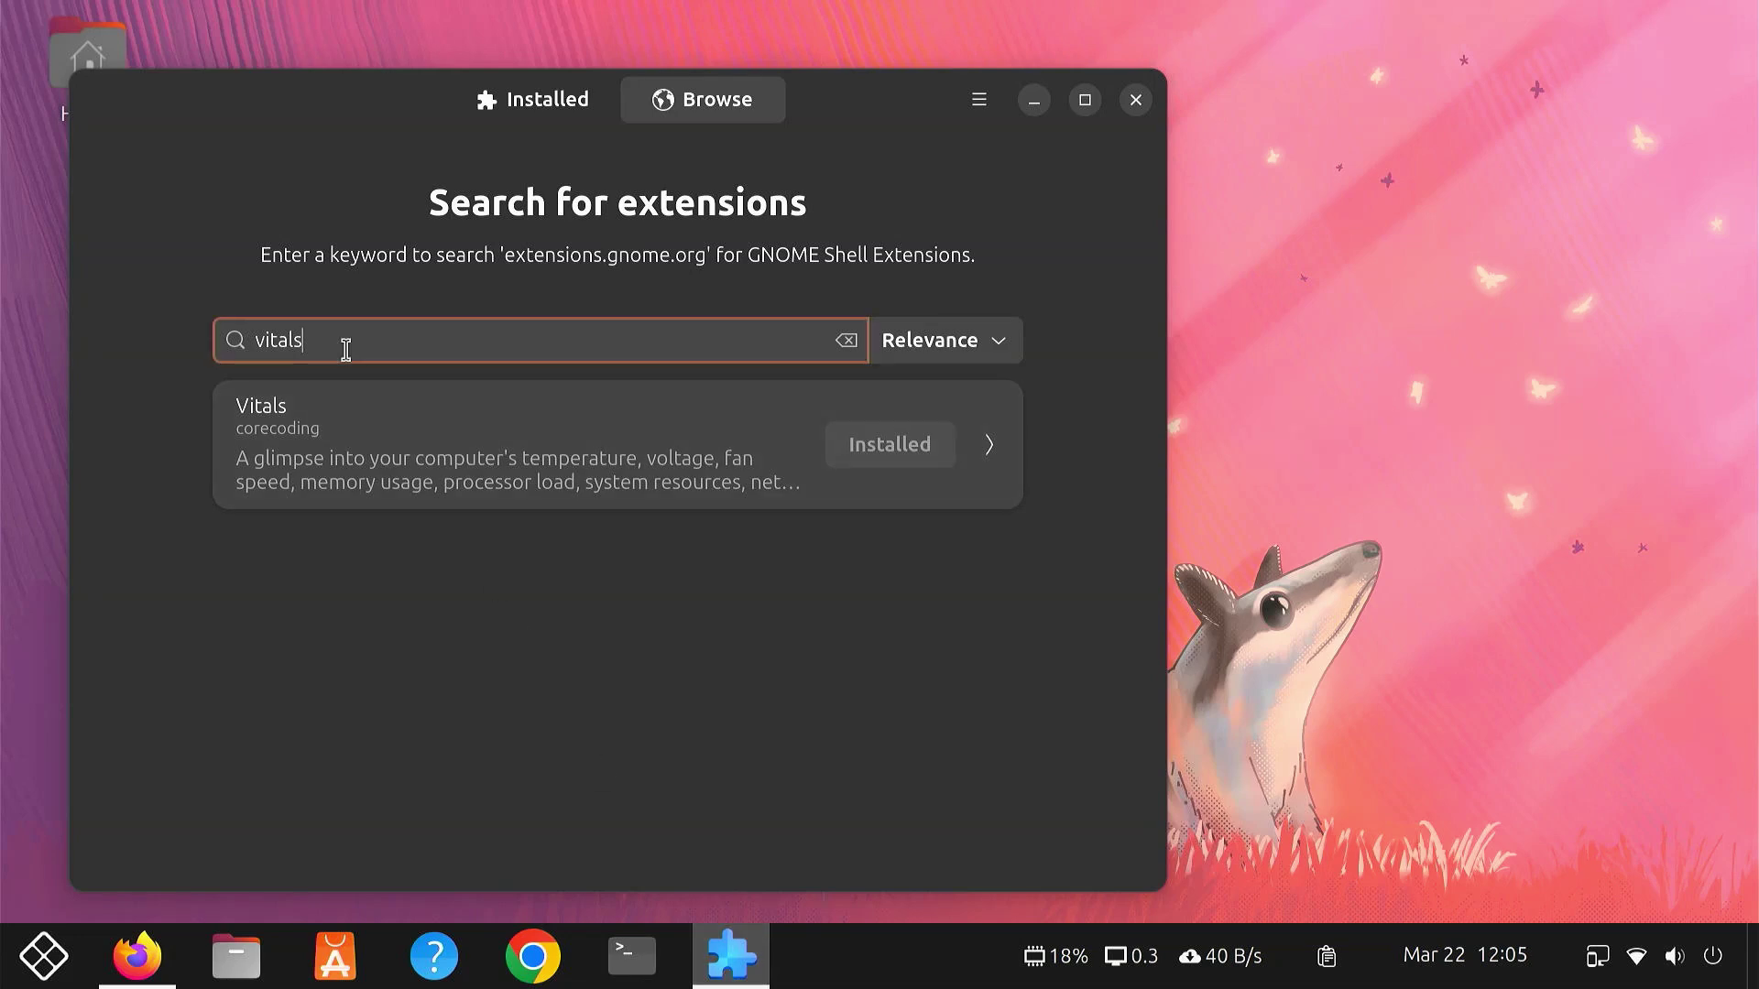
pyautogui.press('BackSpace')
pyautogui.press('BackSpace')
pyautogui.press('BackSpace')
pyautogui.press('BackSpace')
pyautogui.press('BackSpace')
pyautogui.press('BackSpace')
pyautogui.write('Caffei')
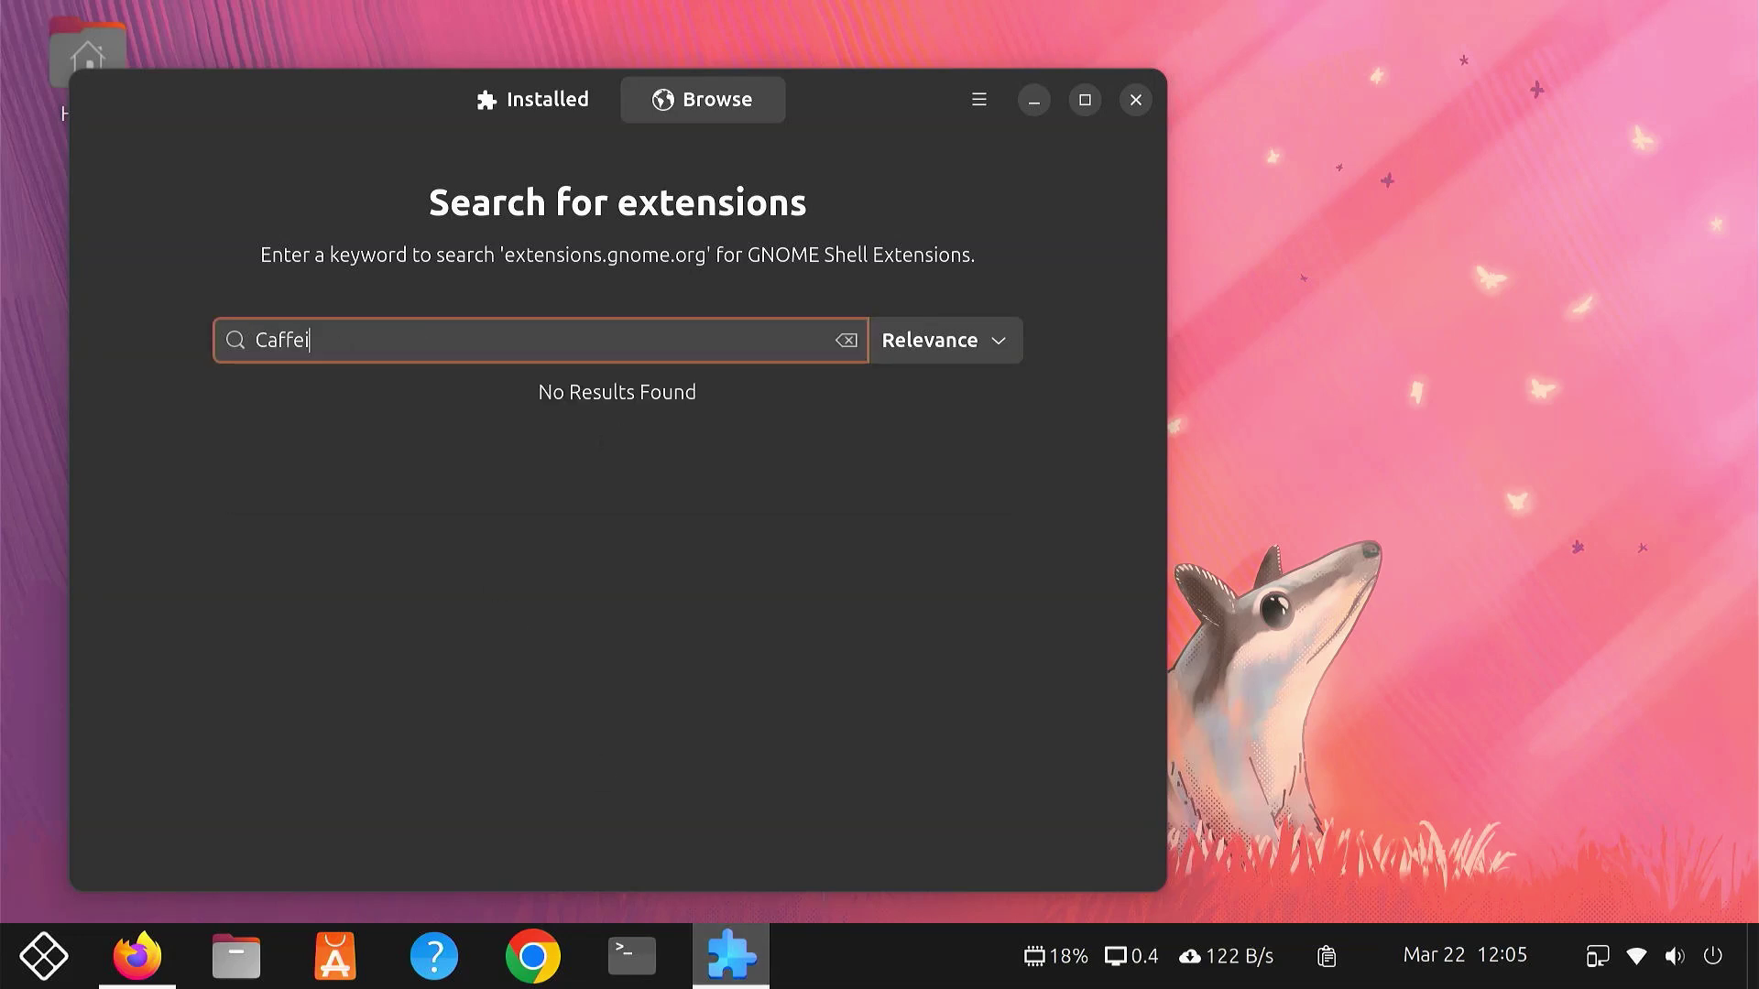
pyautogui.write('ne')
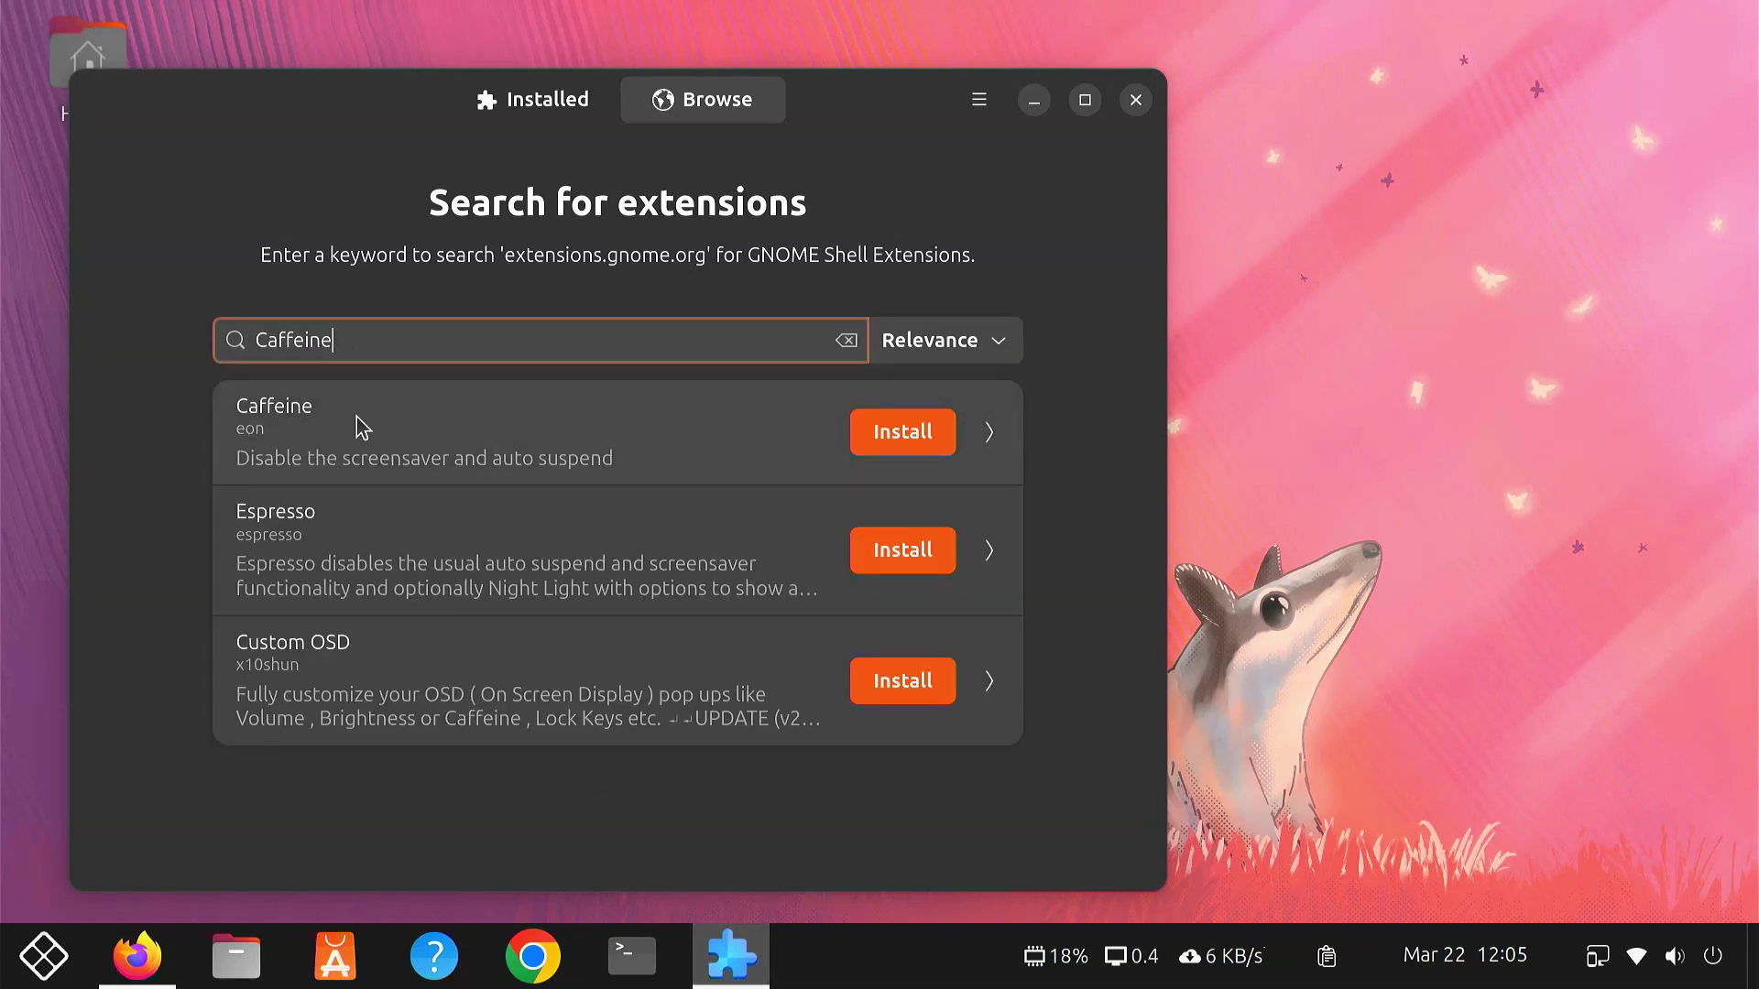
pyautogui.click(897, 449)
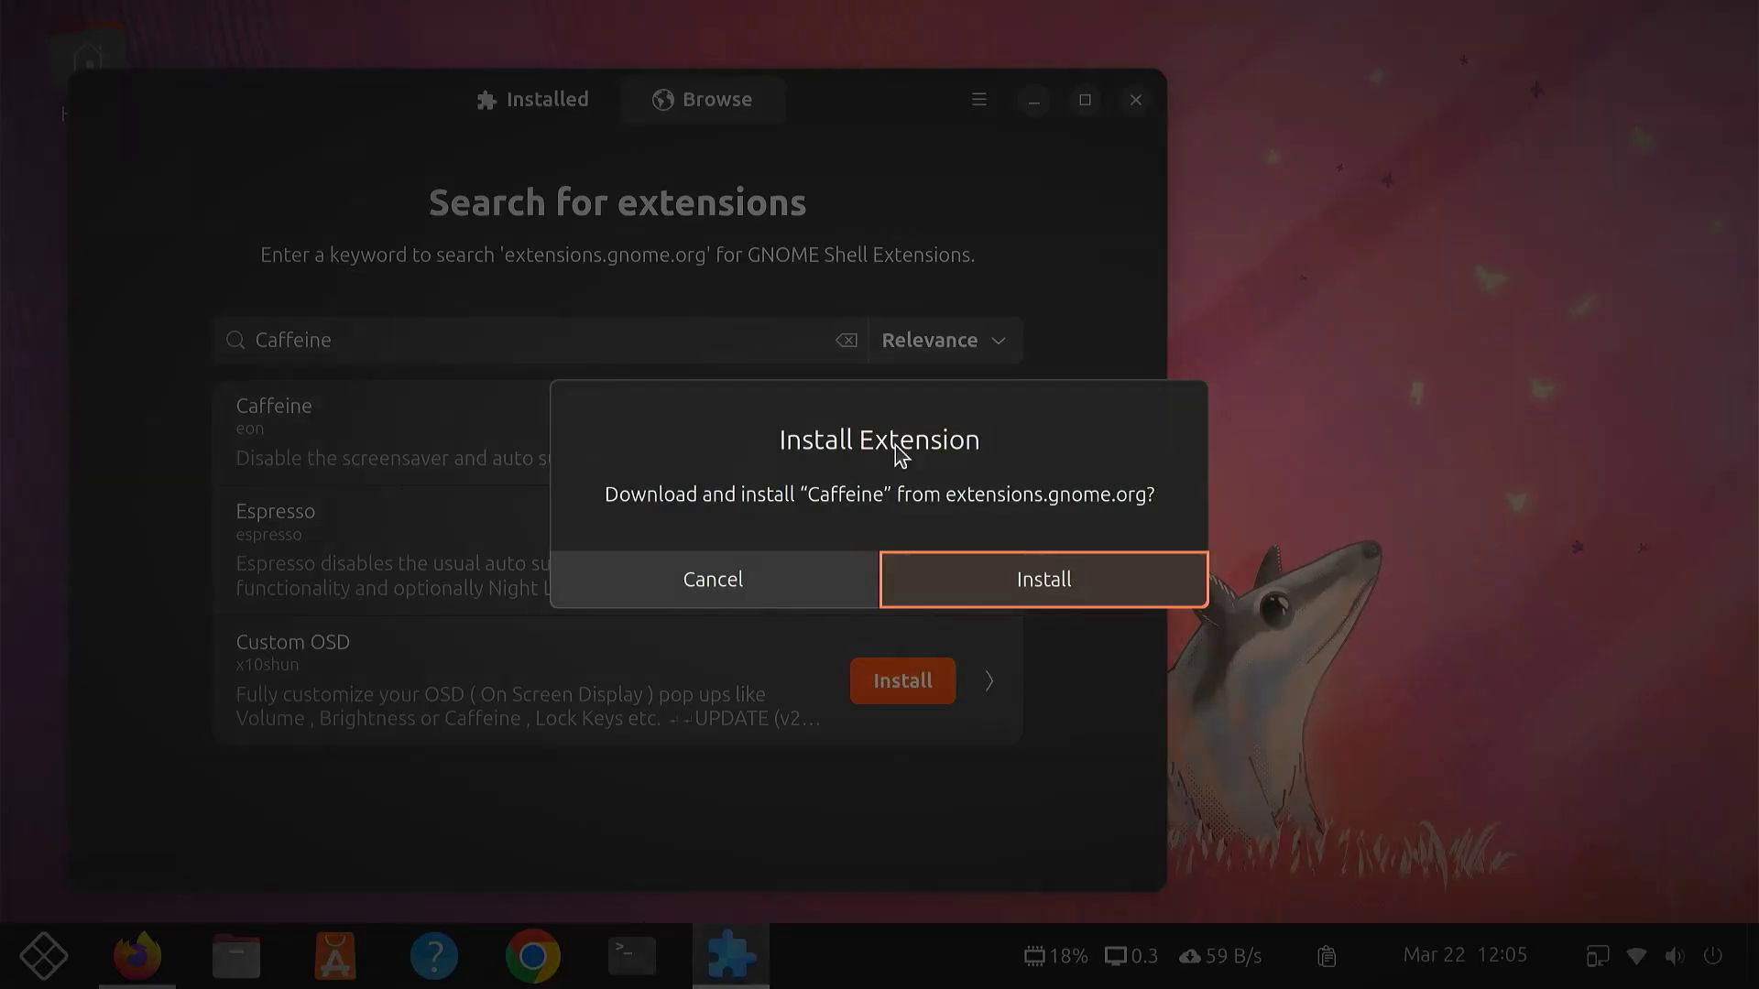
pyautogui.click(1097, 582)
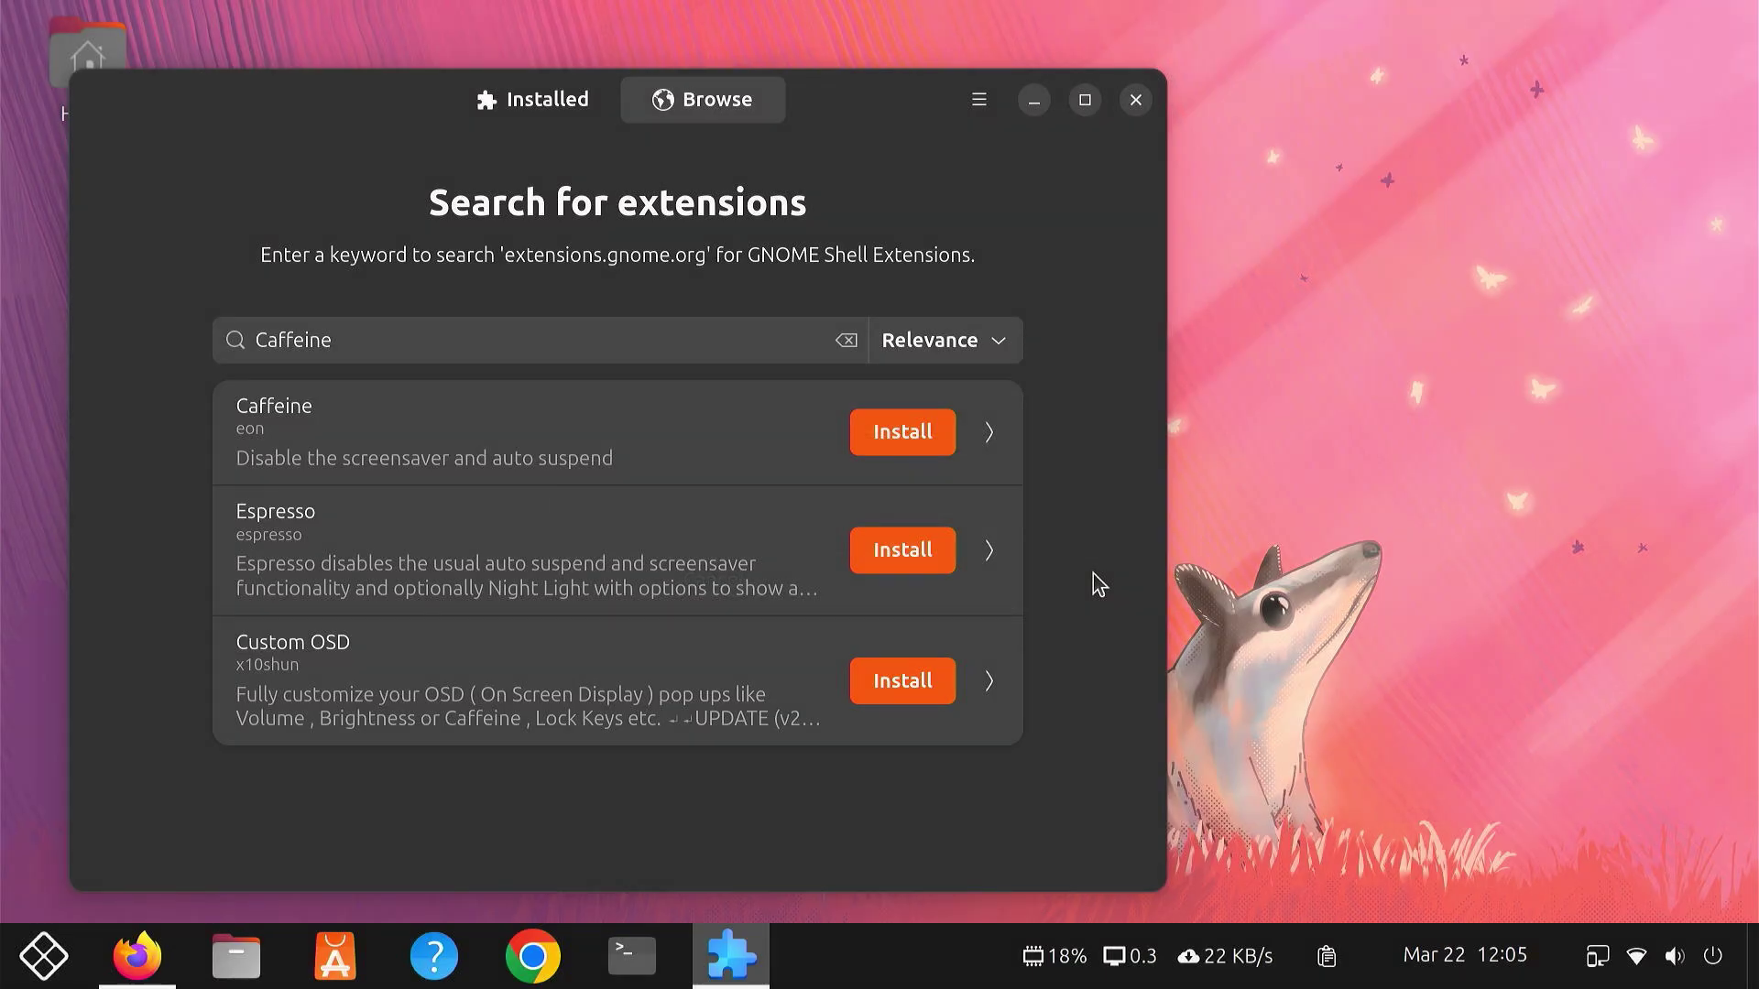
# Switch on the Caffeine quick settings toggle and scroll the Firefox article to test it.
pyautogui.click(1034, 101)
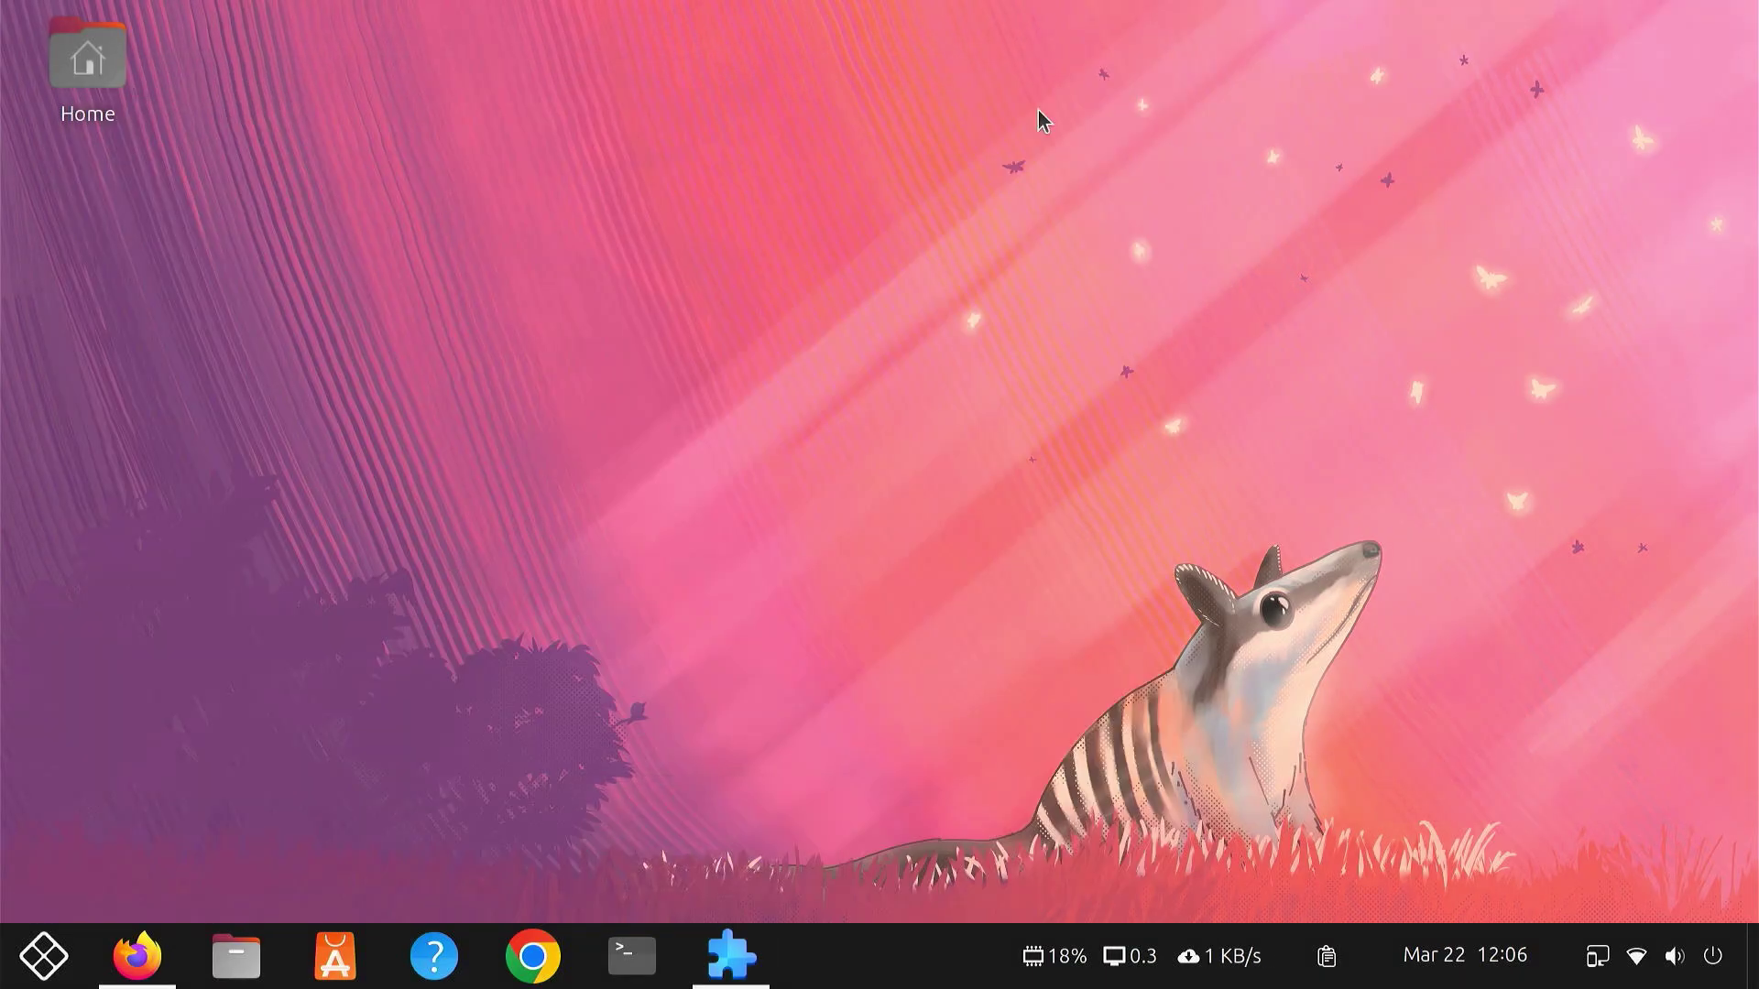
pyautogui.click(1635, 956)
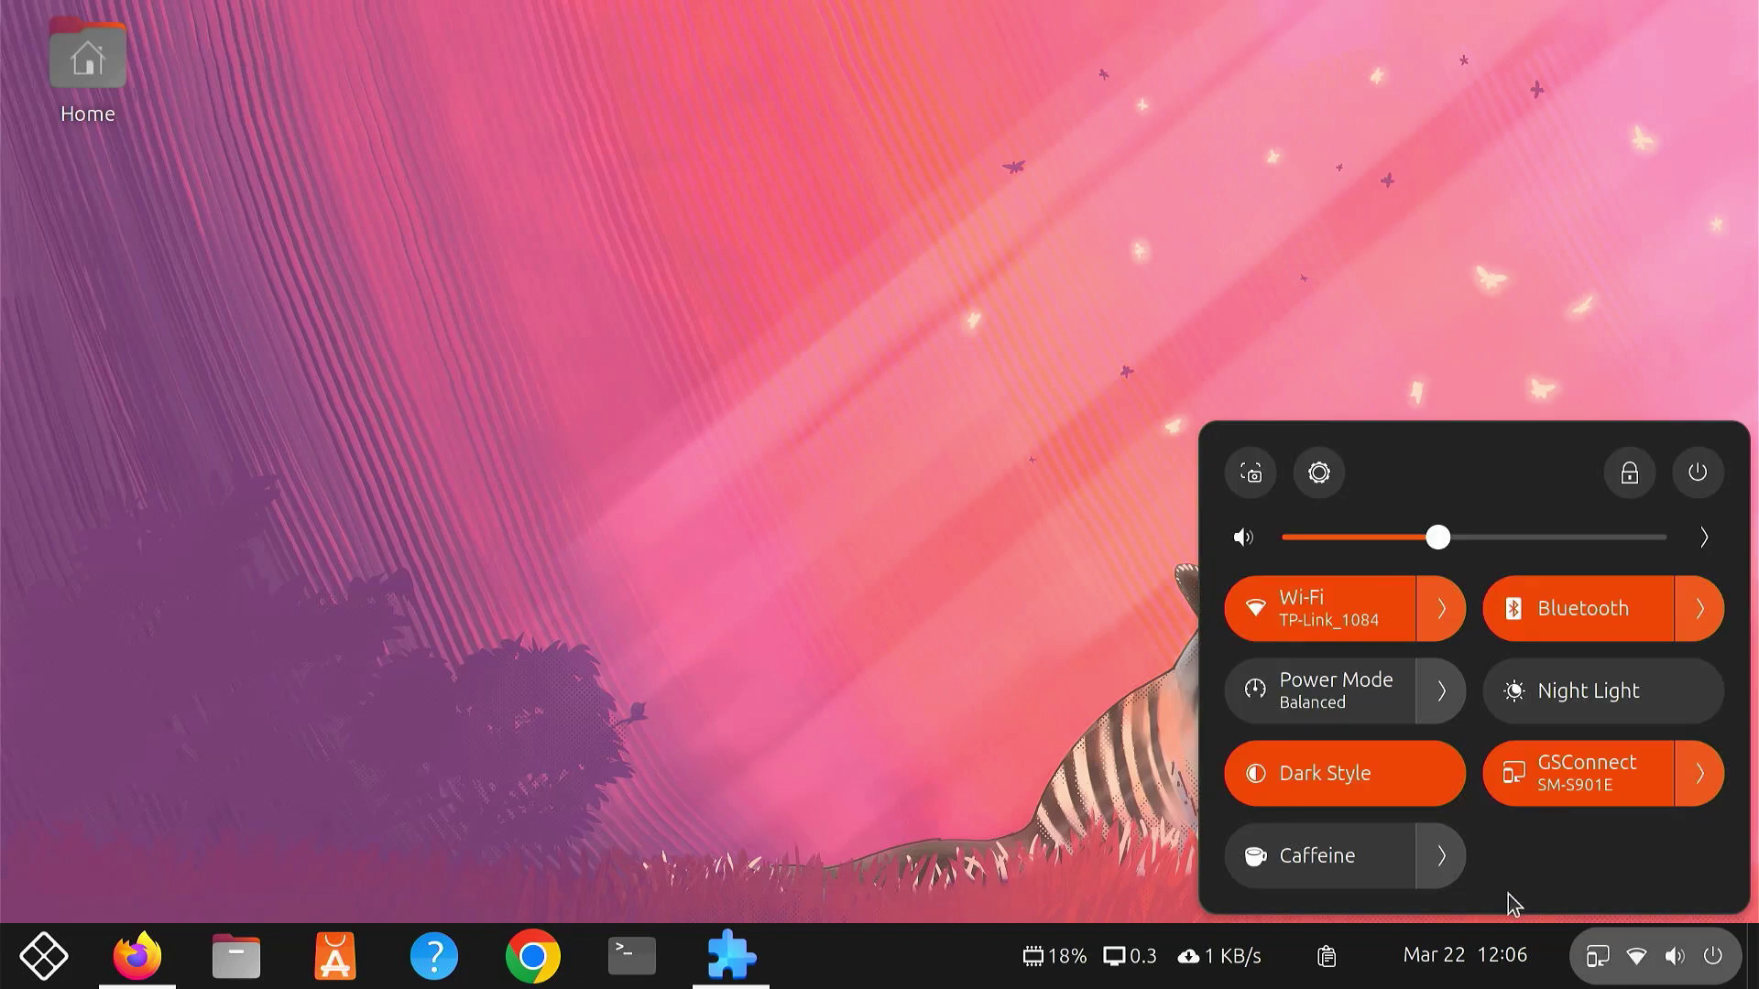
pyautogui.click(1335, 873)
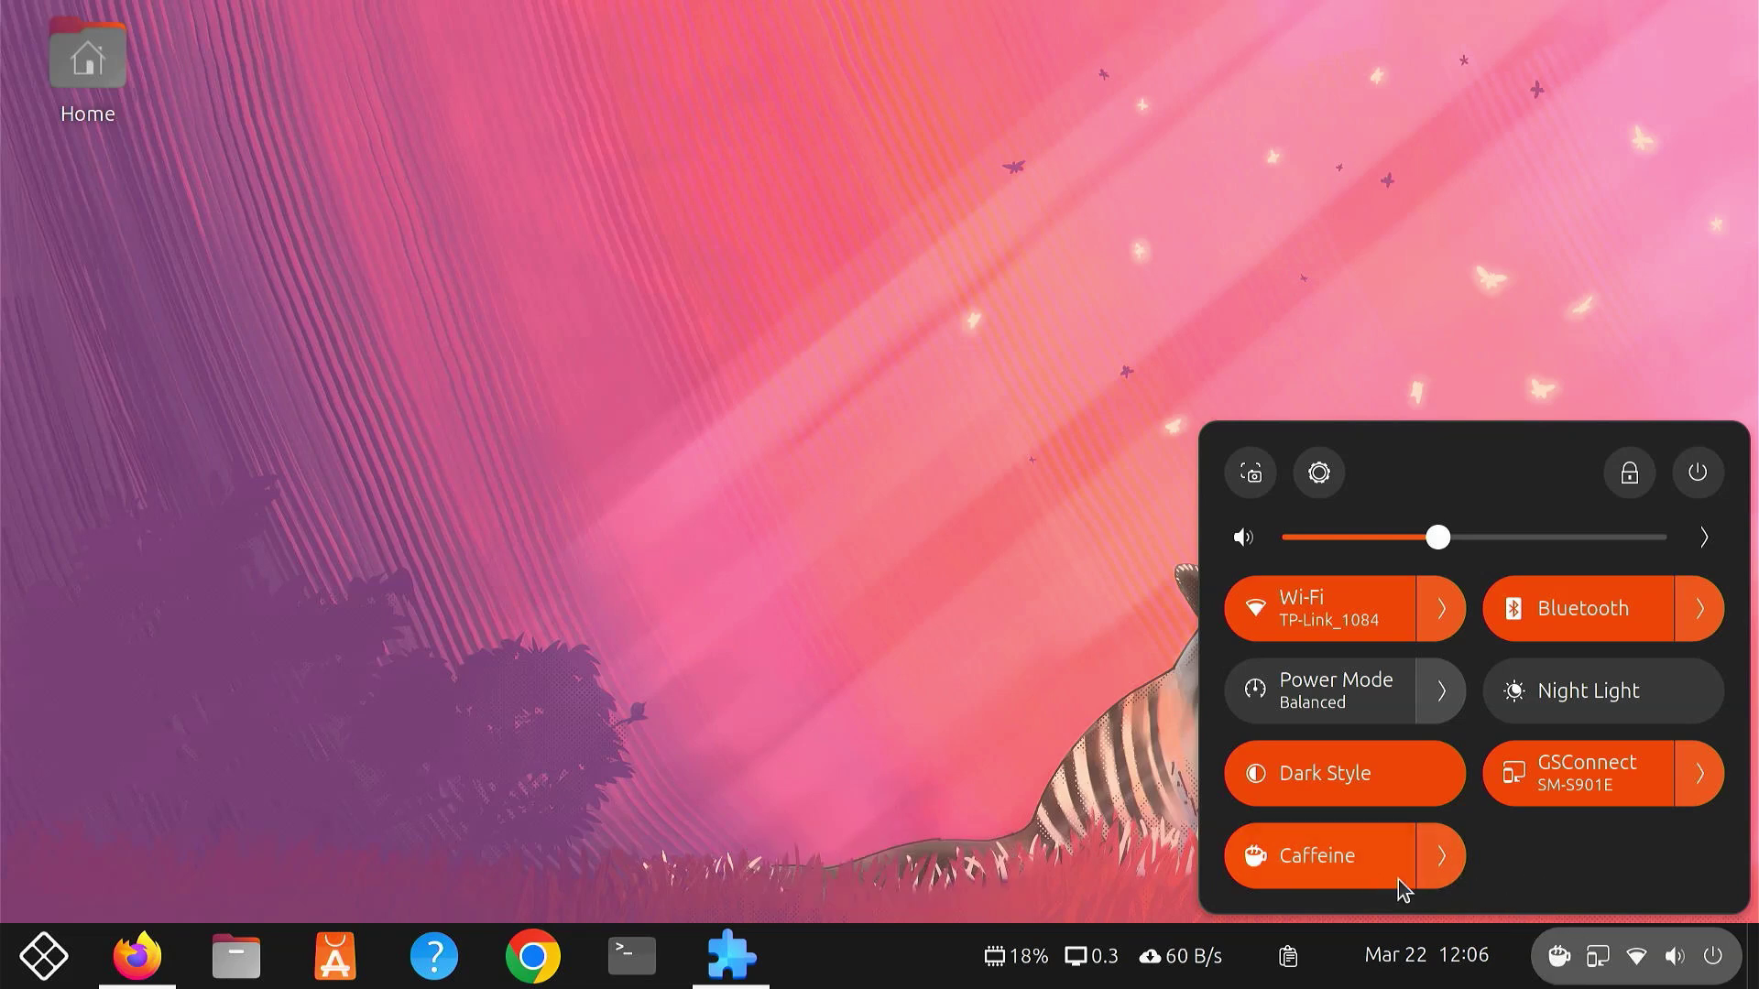
pyautogui.click(136, 956)
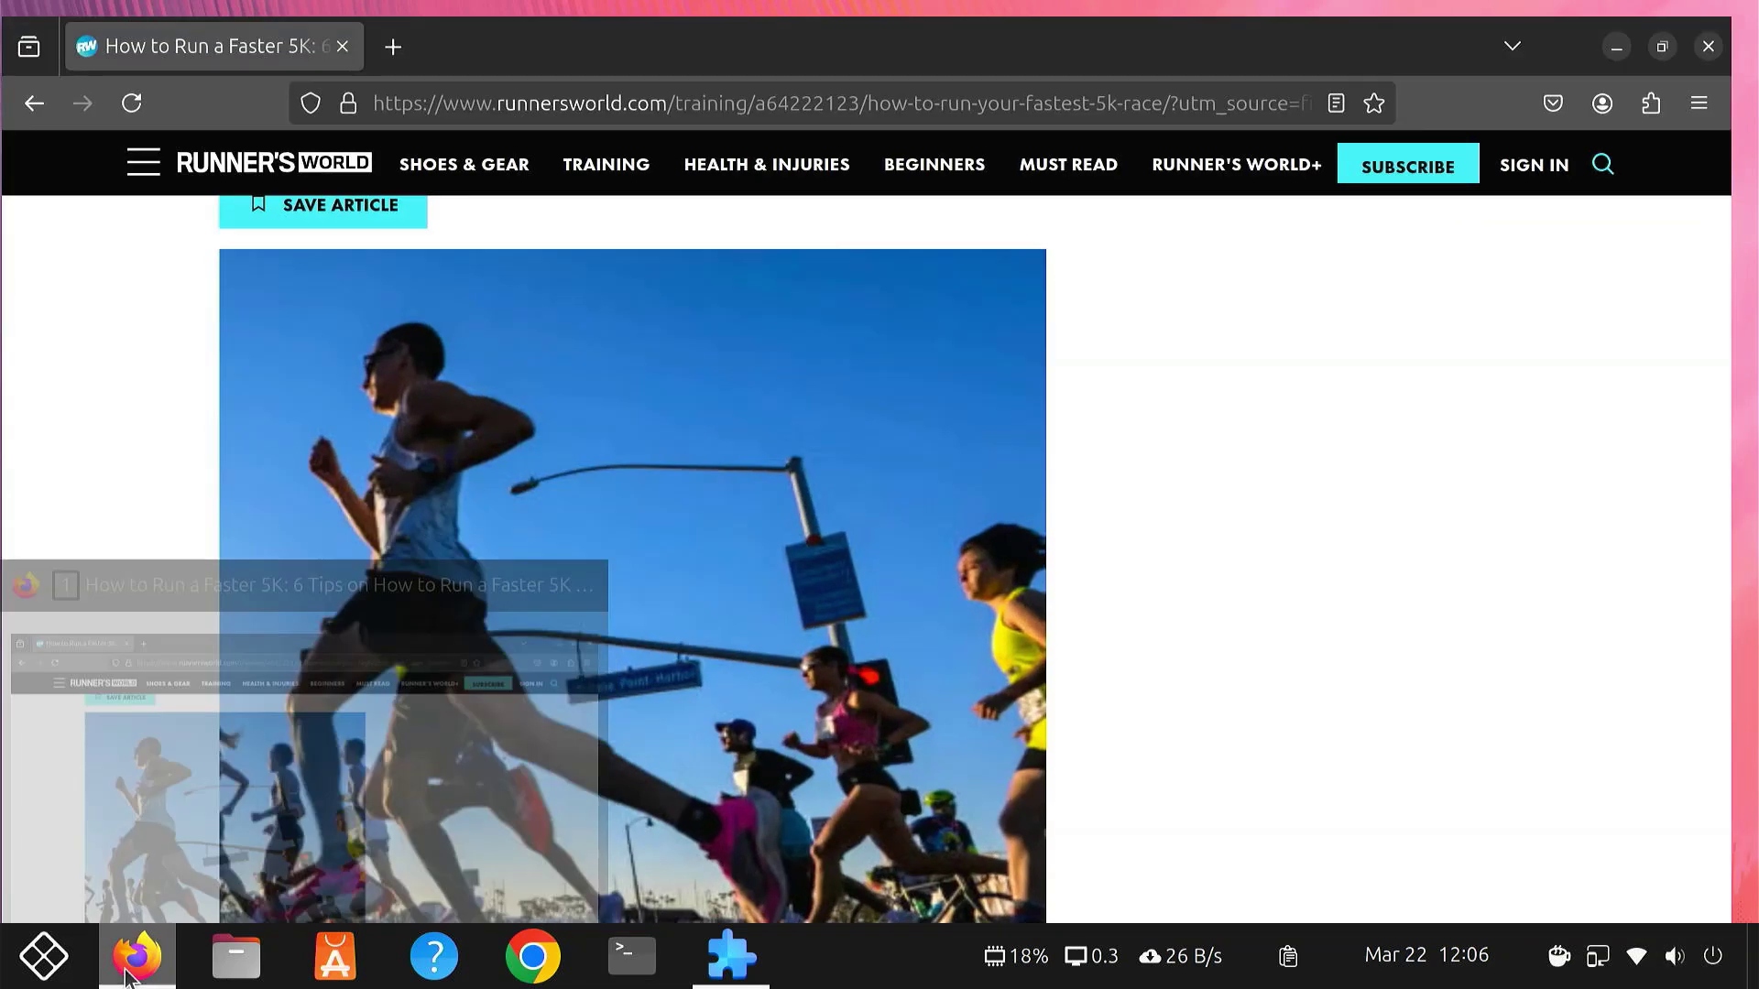
pyautogui.scroll(-5, 1245, 625)
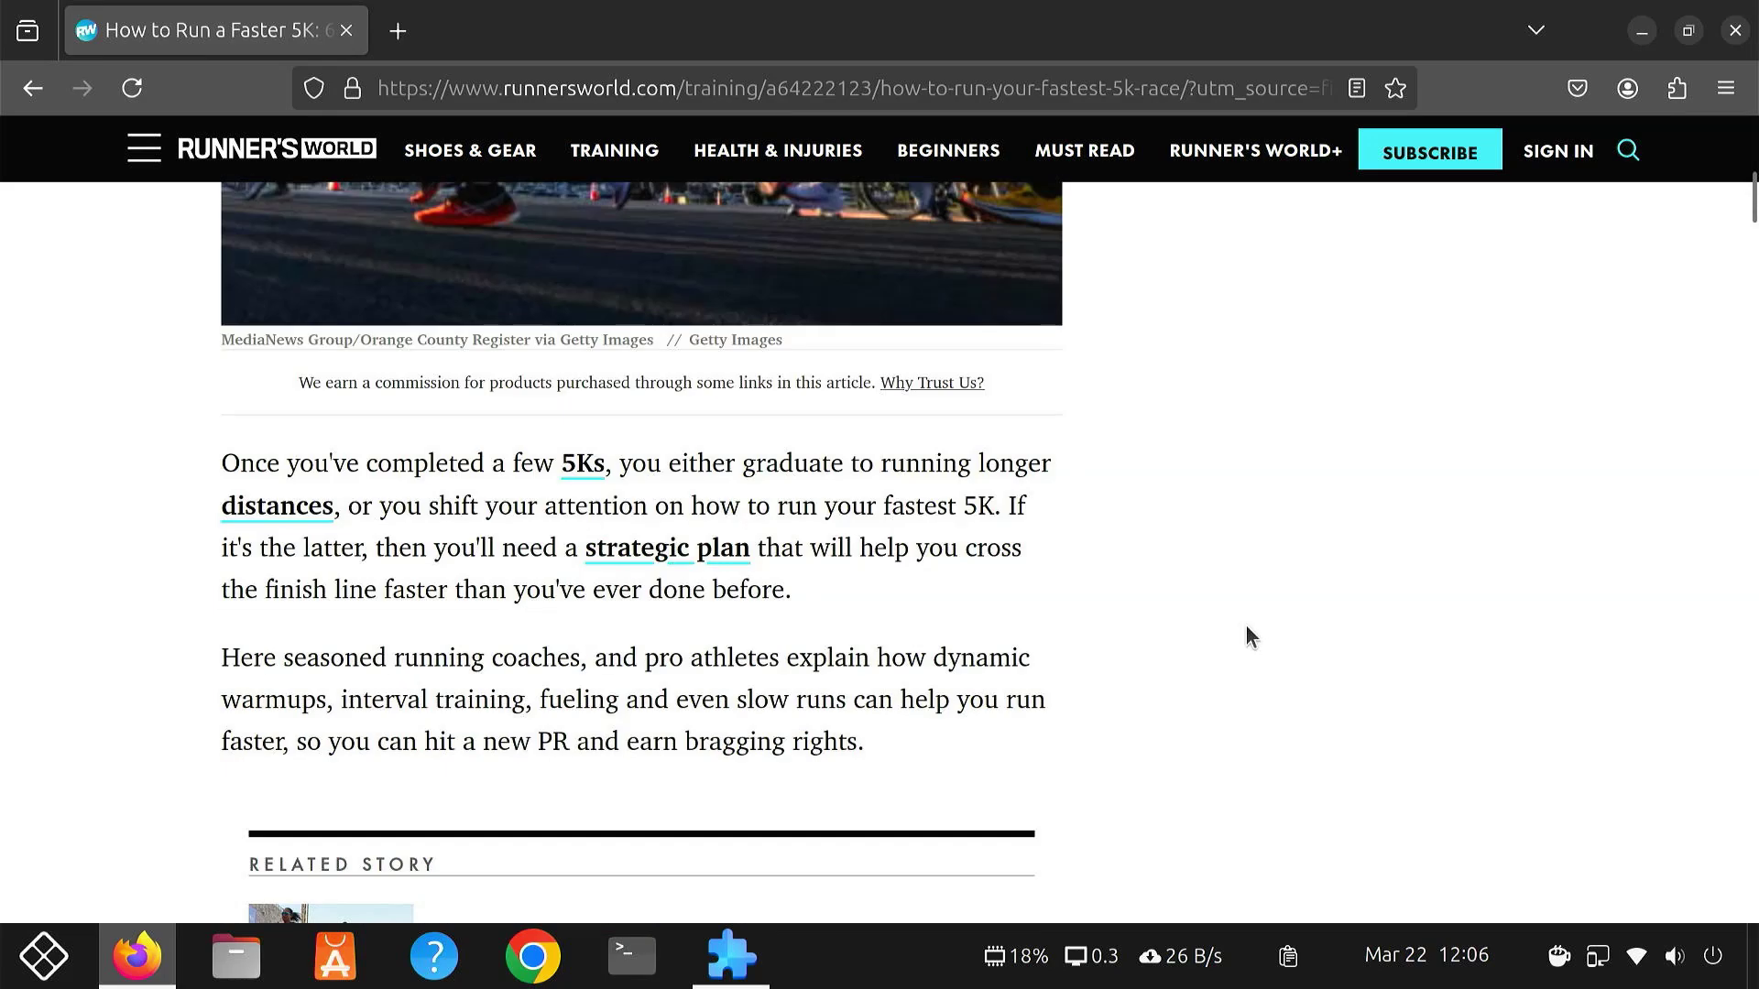
pyautogui.scroll(-5, 1246, 625)
pyautogui.scroll(-10, 1246, 625)
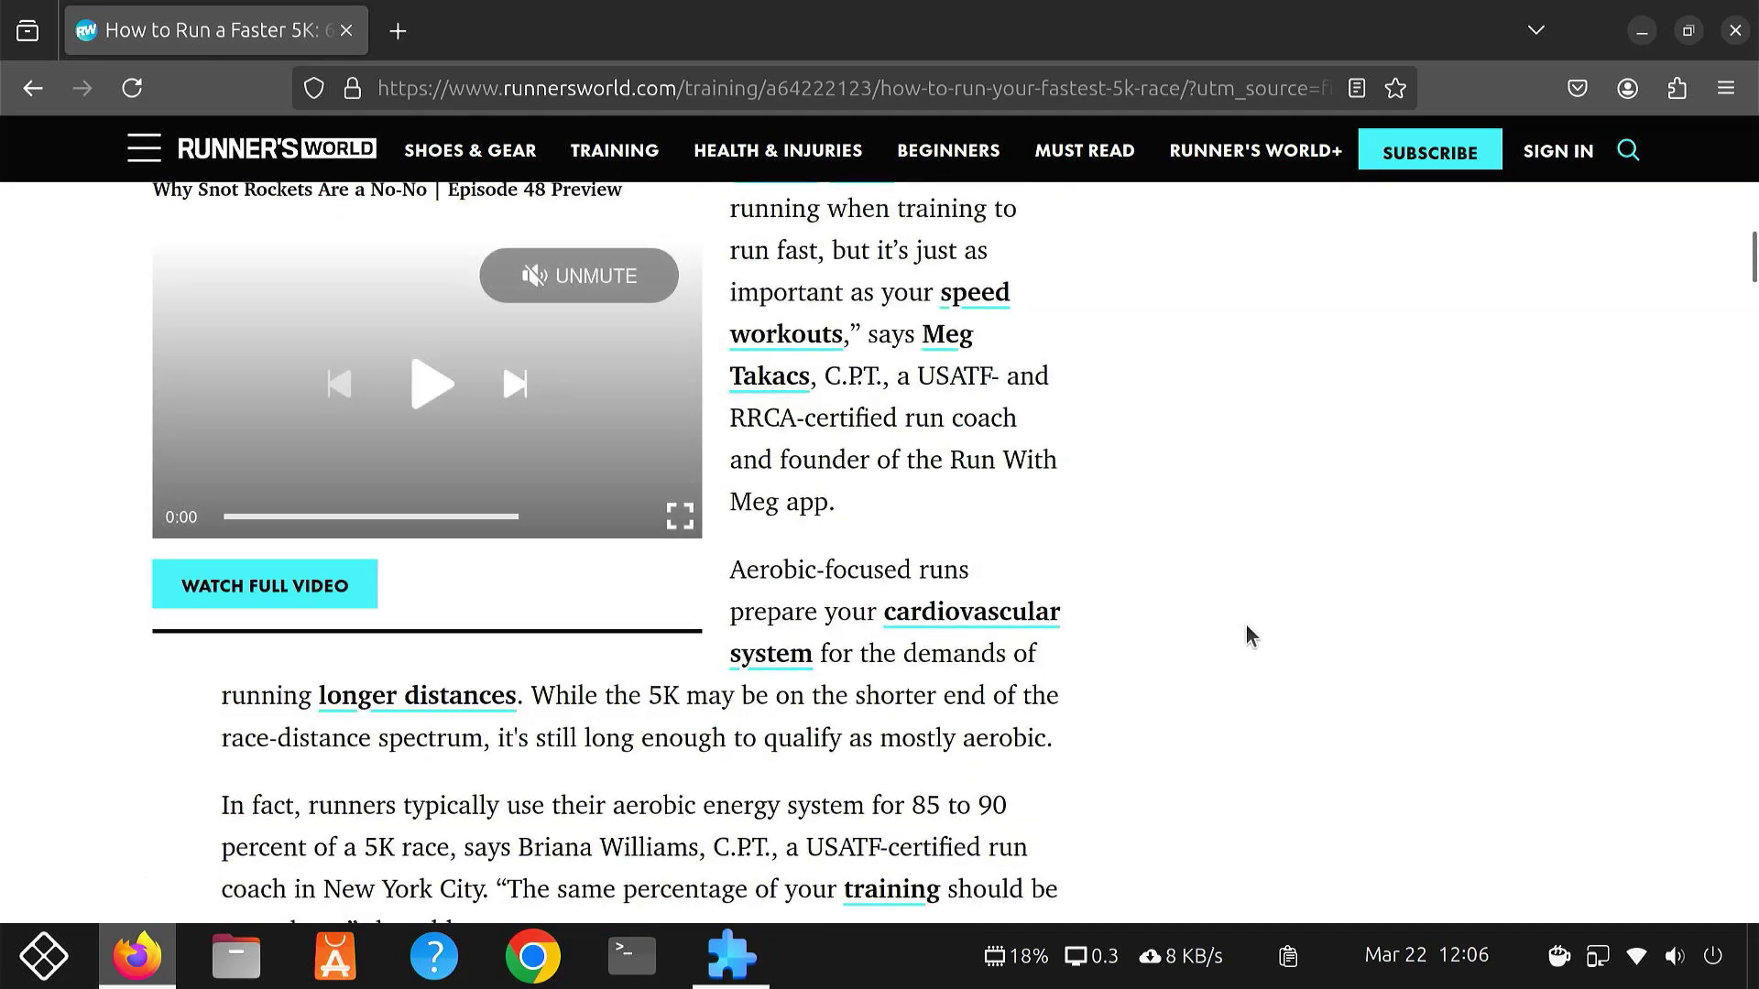
pyautogui.scroll(-5, 1246, 625)
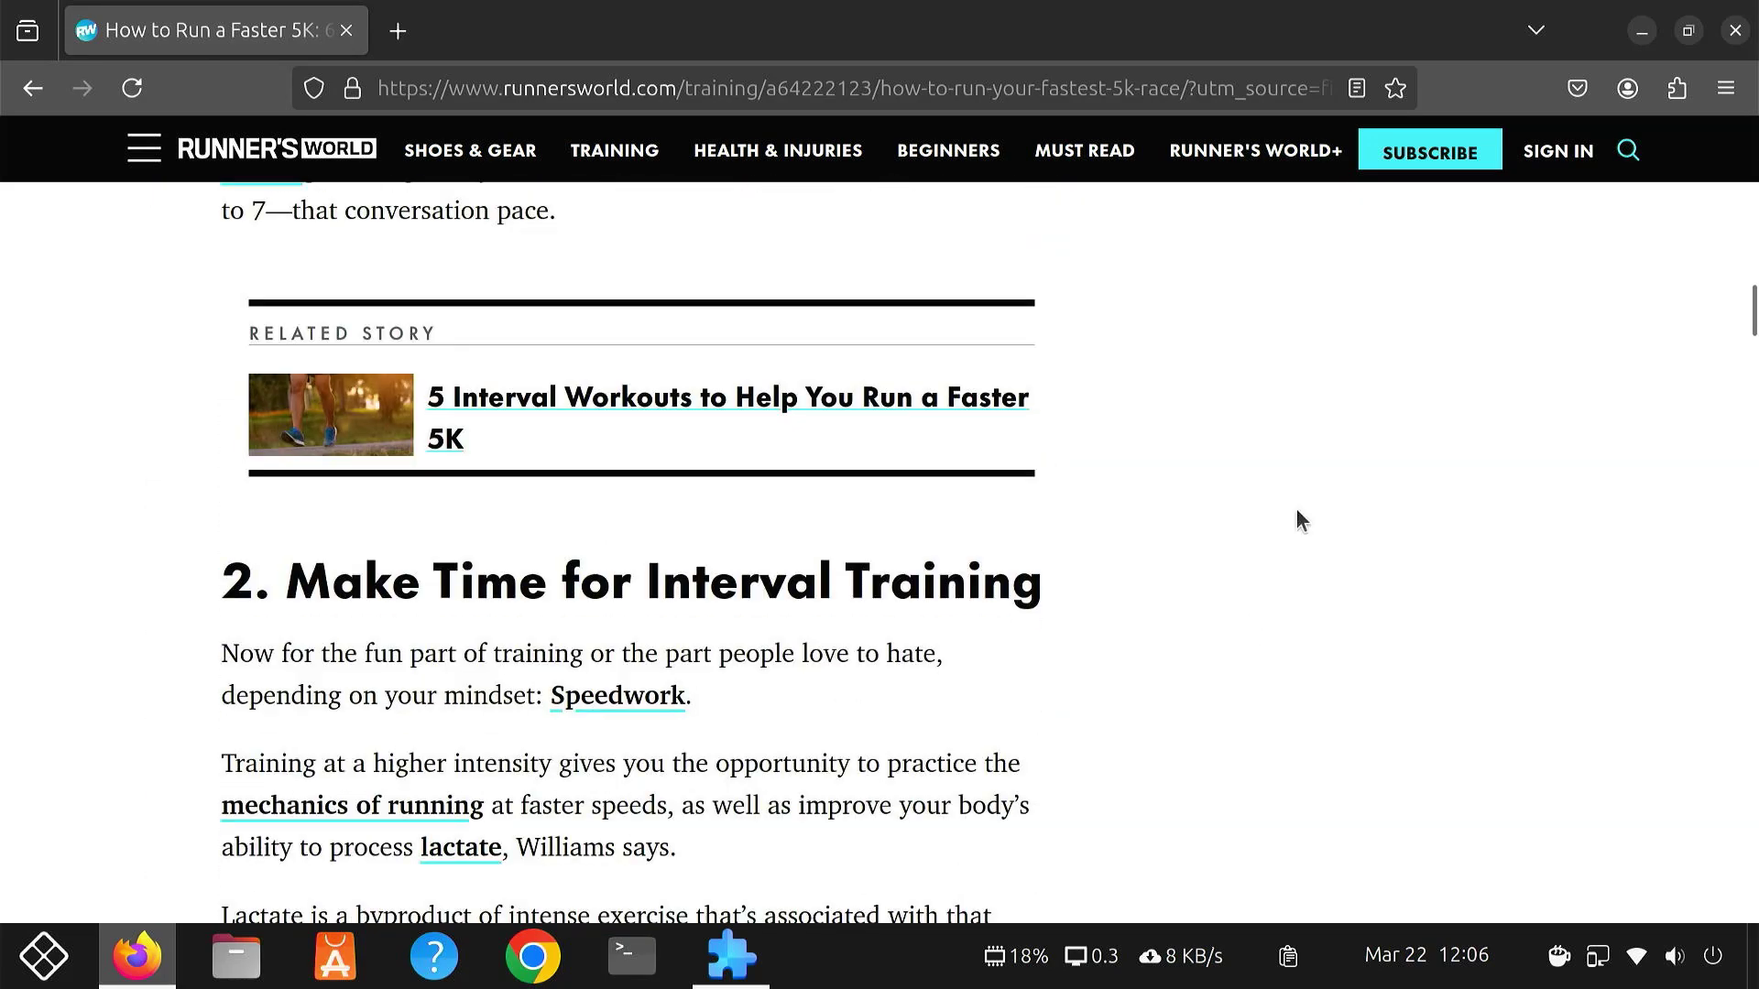
# Show Caffeine's timer choices: 15 minutes, 30 minutes, 1 hour or Infinite.
pyautogui.click(1642, 30)
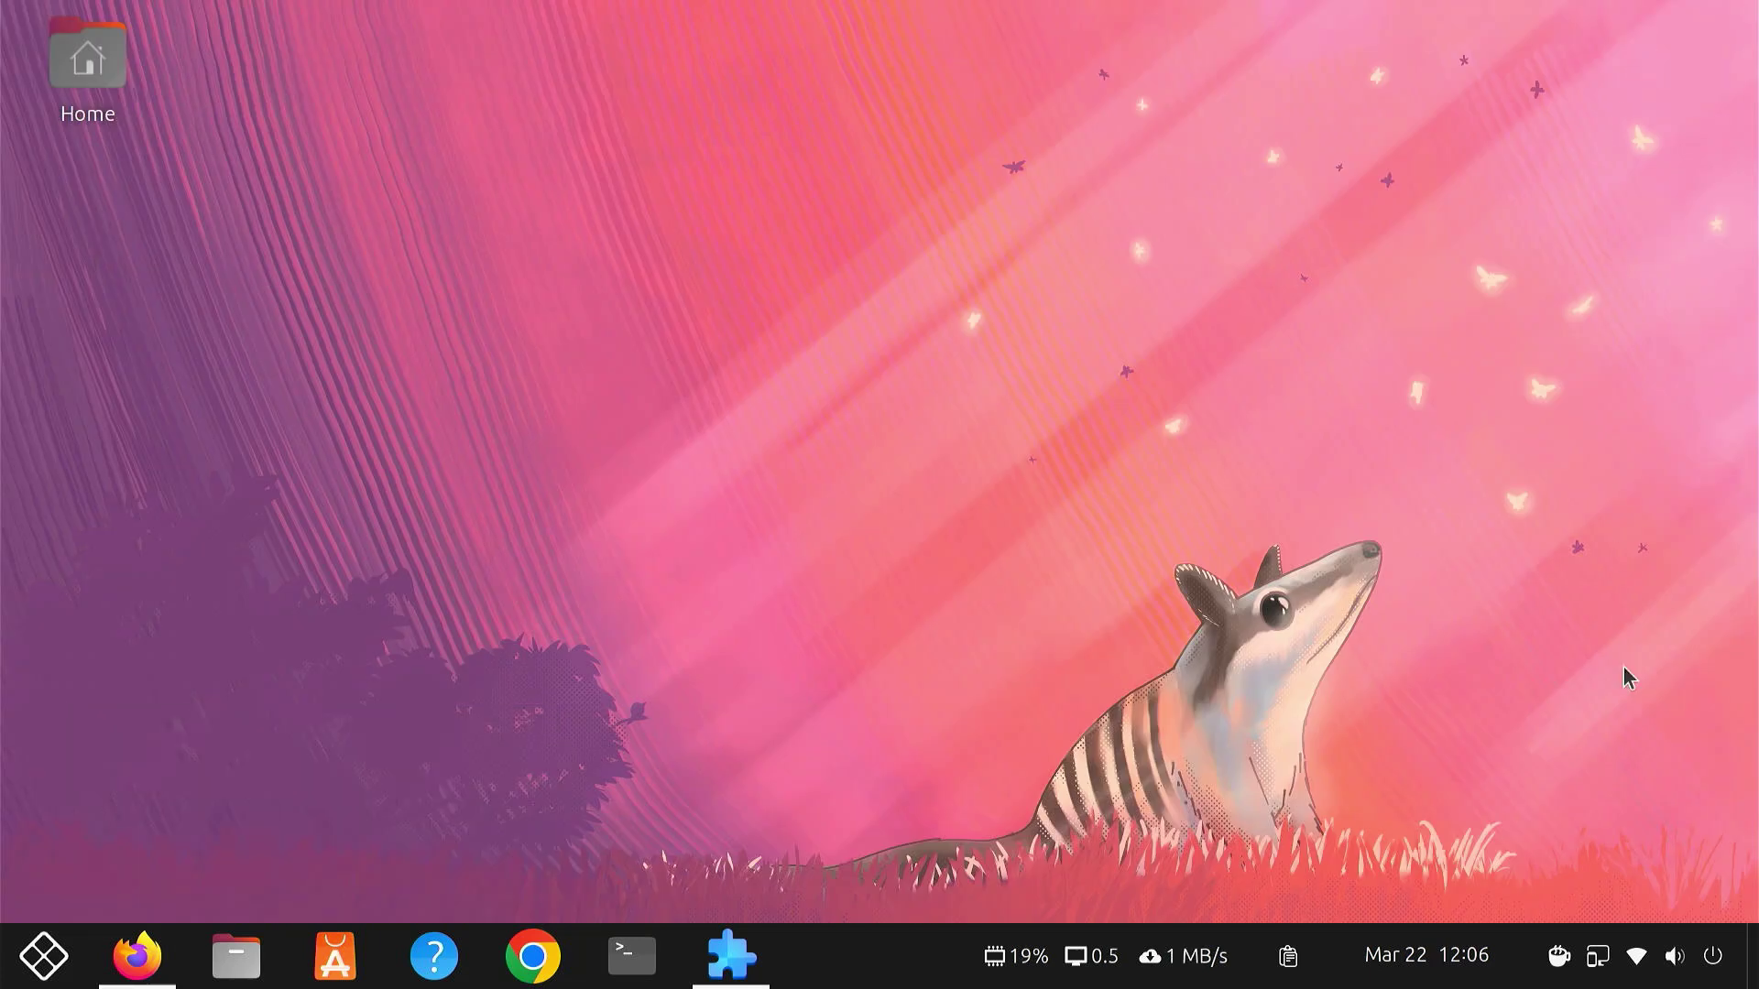
pyautogui.click(1558, 954)
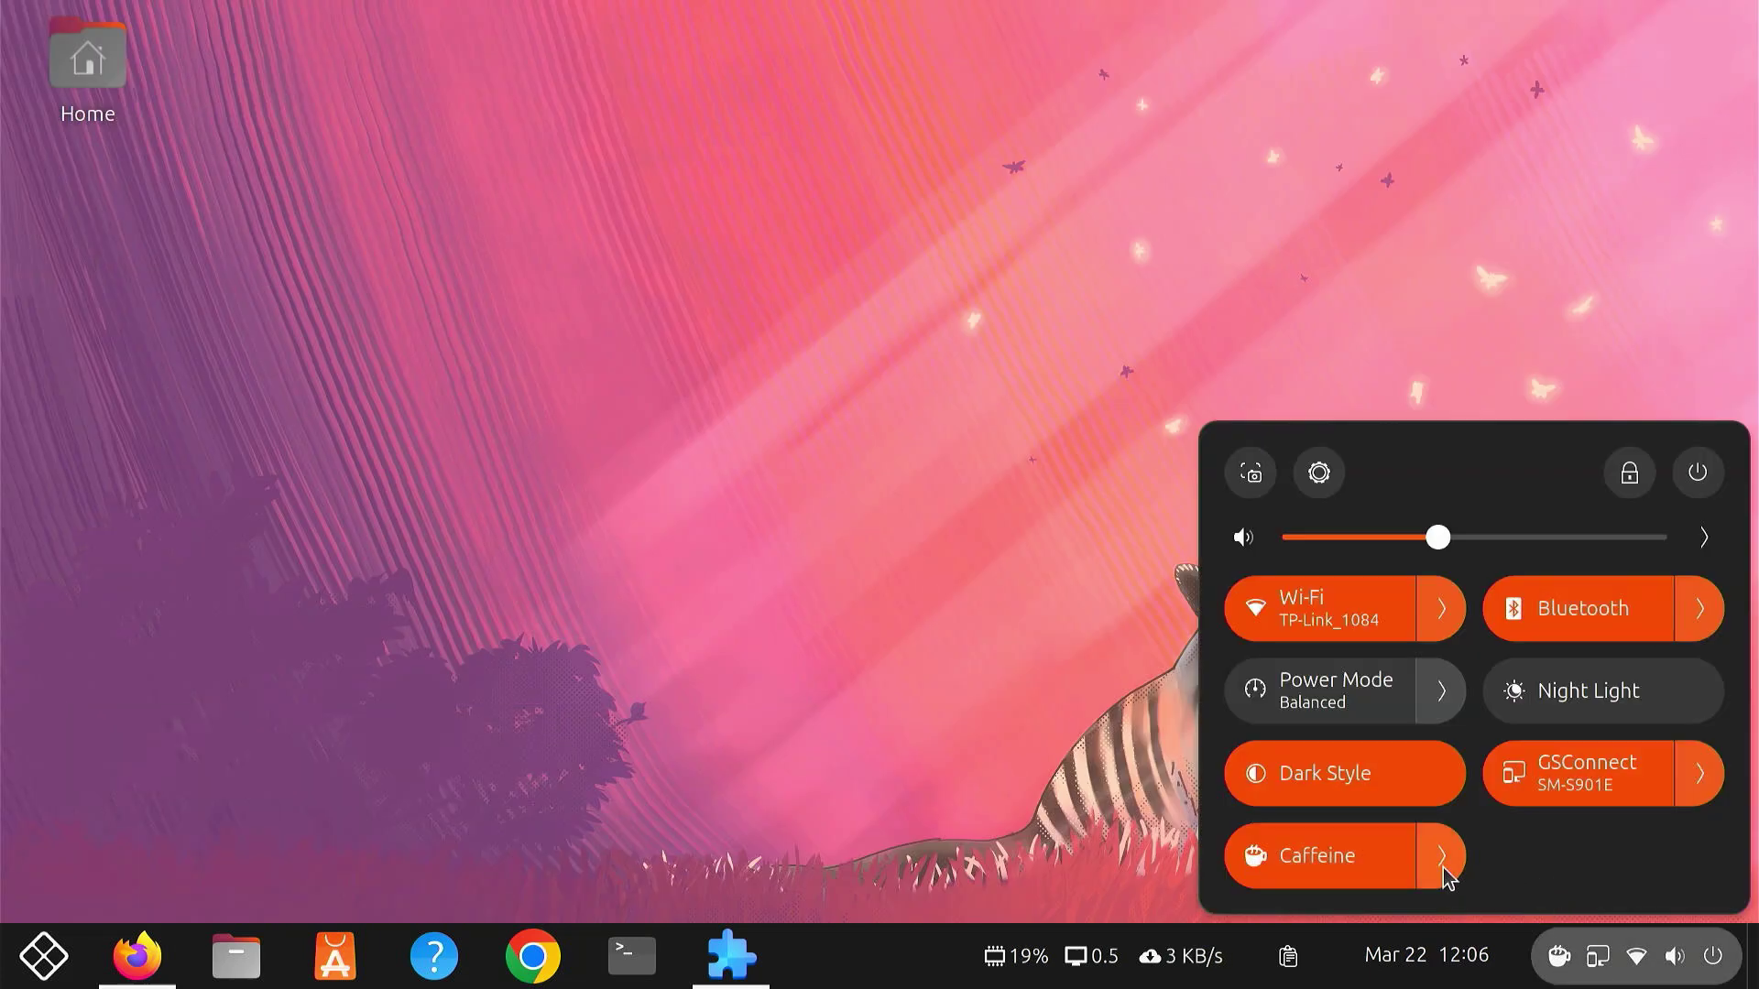
pyautogui.click(1443, 870)
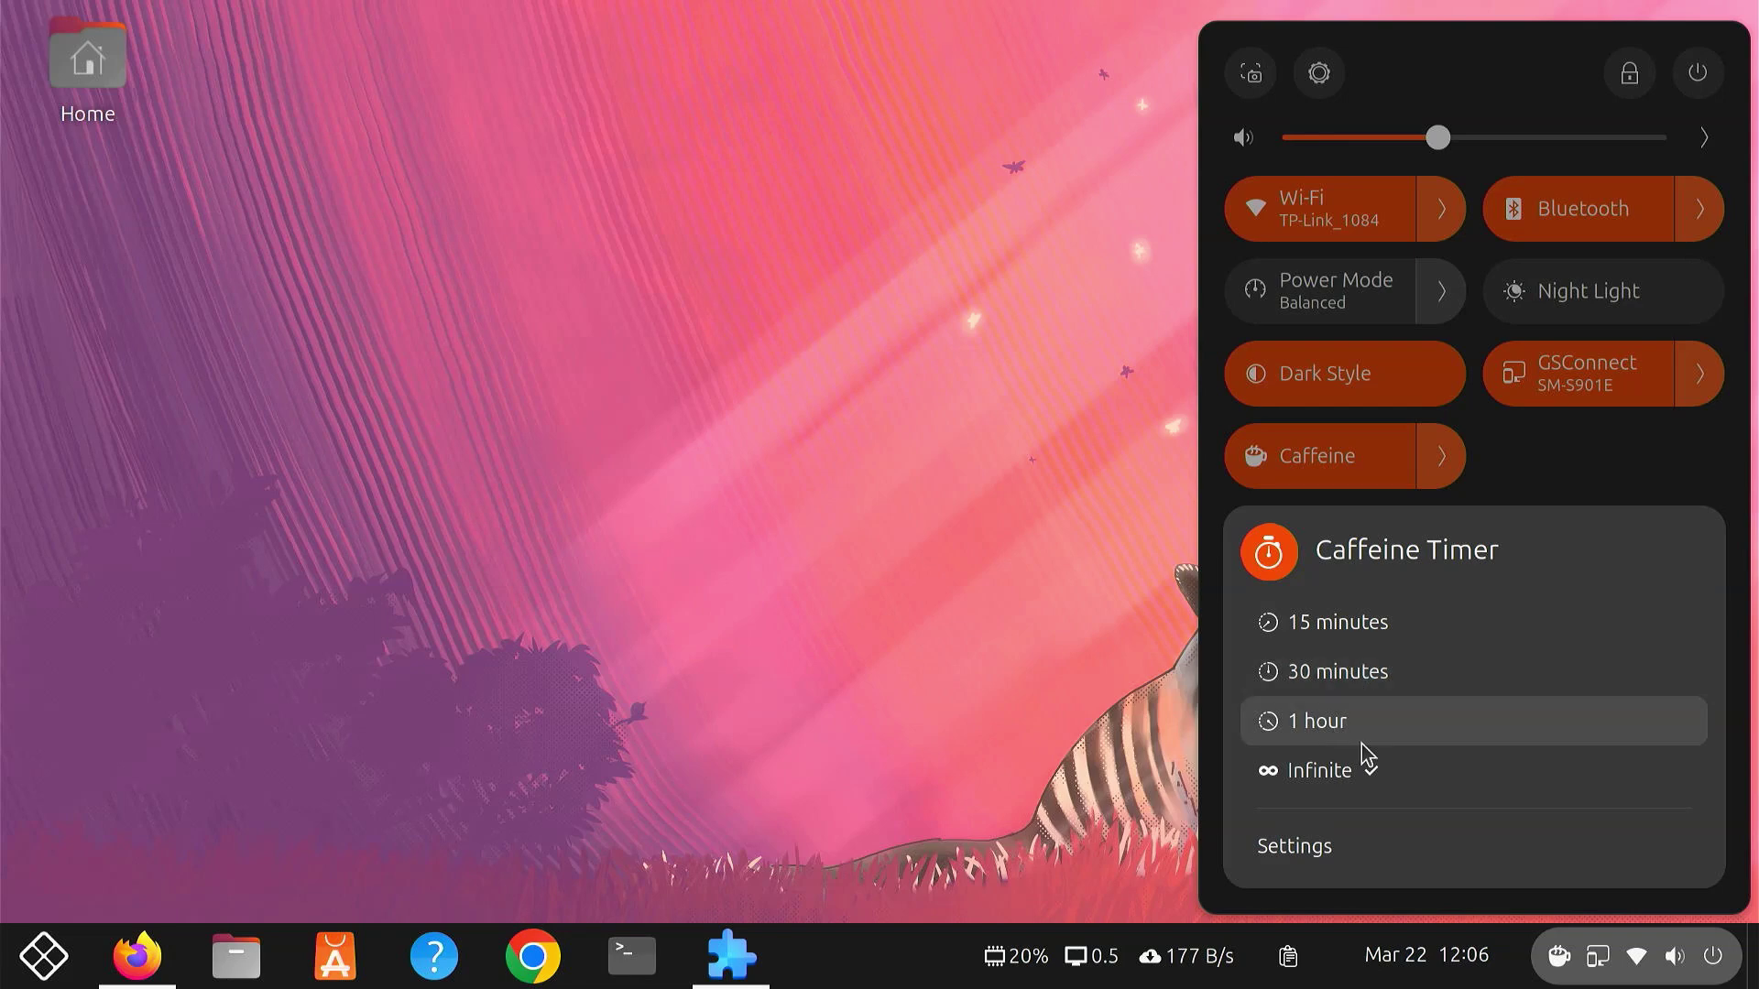
# Add Firefox Web Browser as a Caffeine trigger app in its settings.
pyautogui.click(1348, 846)
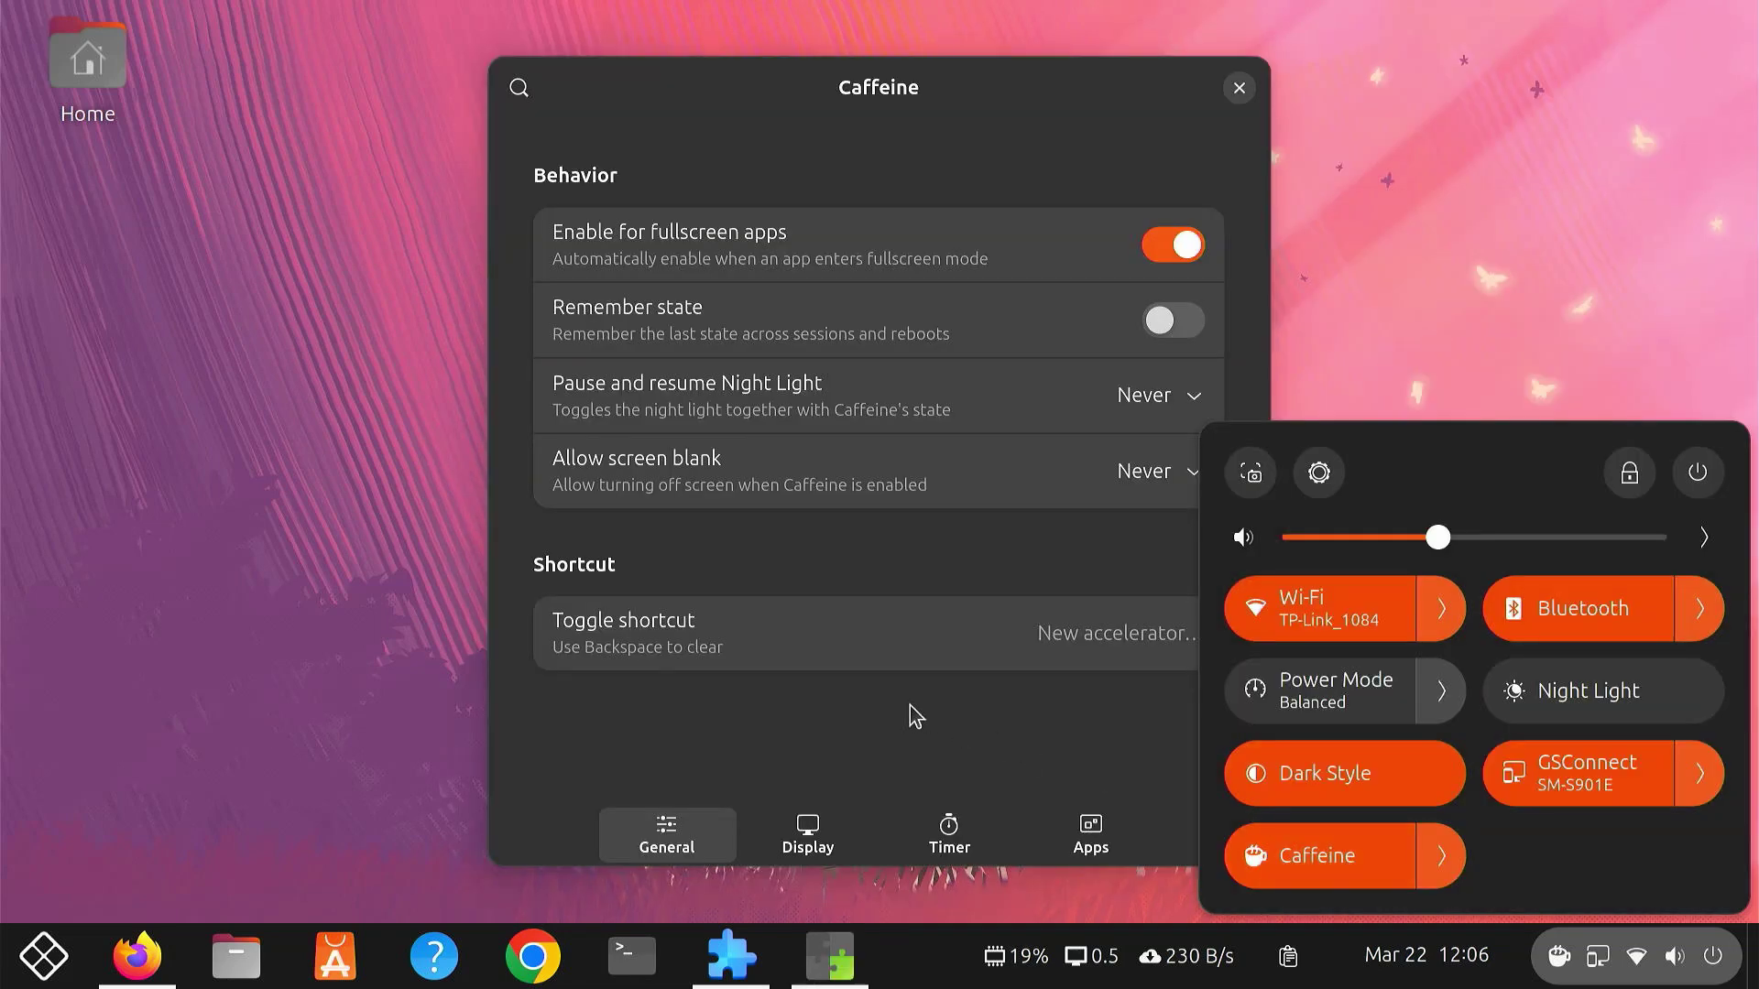
pyautogui.click(913, 713)
pyautogui.click(1099, 835)
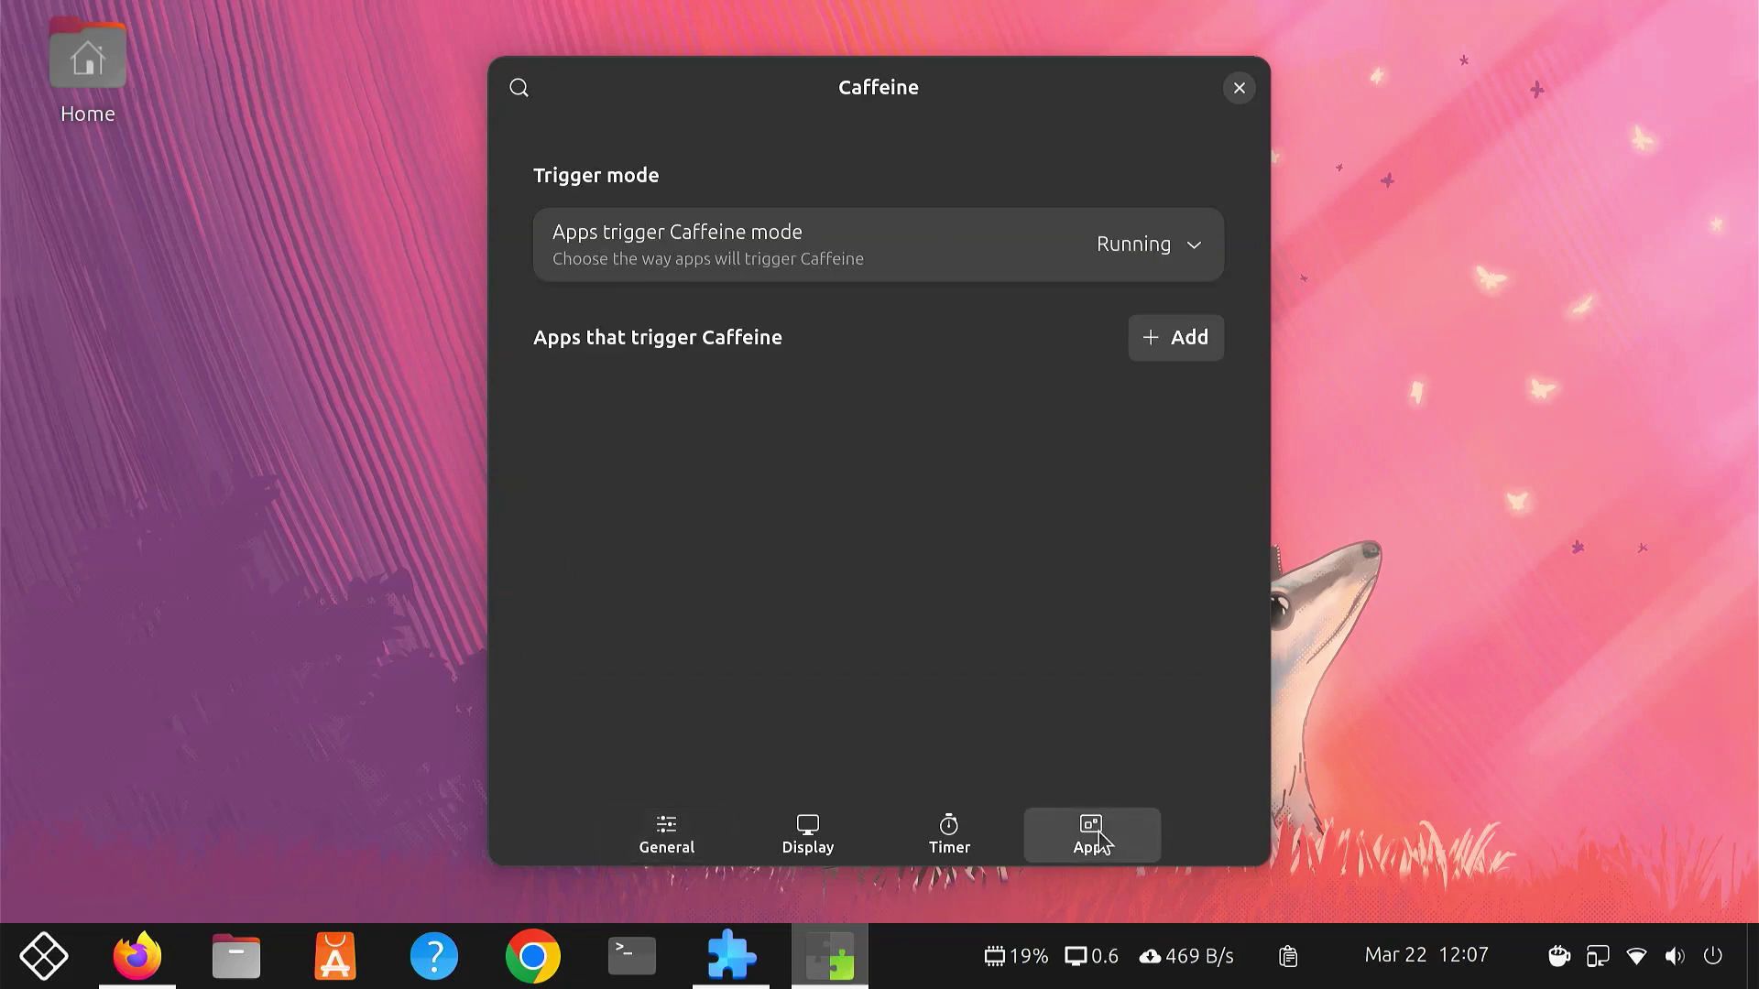
pyautogui.click(1154, 346)
pyautogui.scroll(-5, 965, 481)
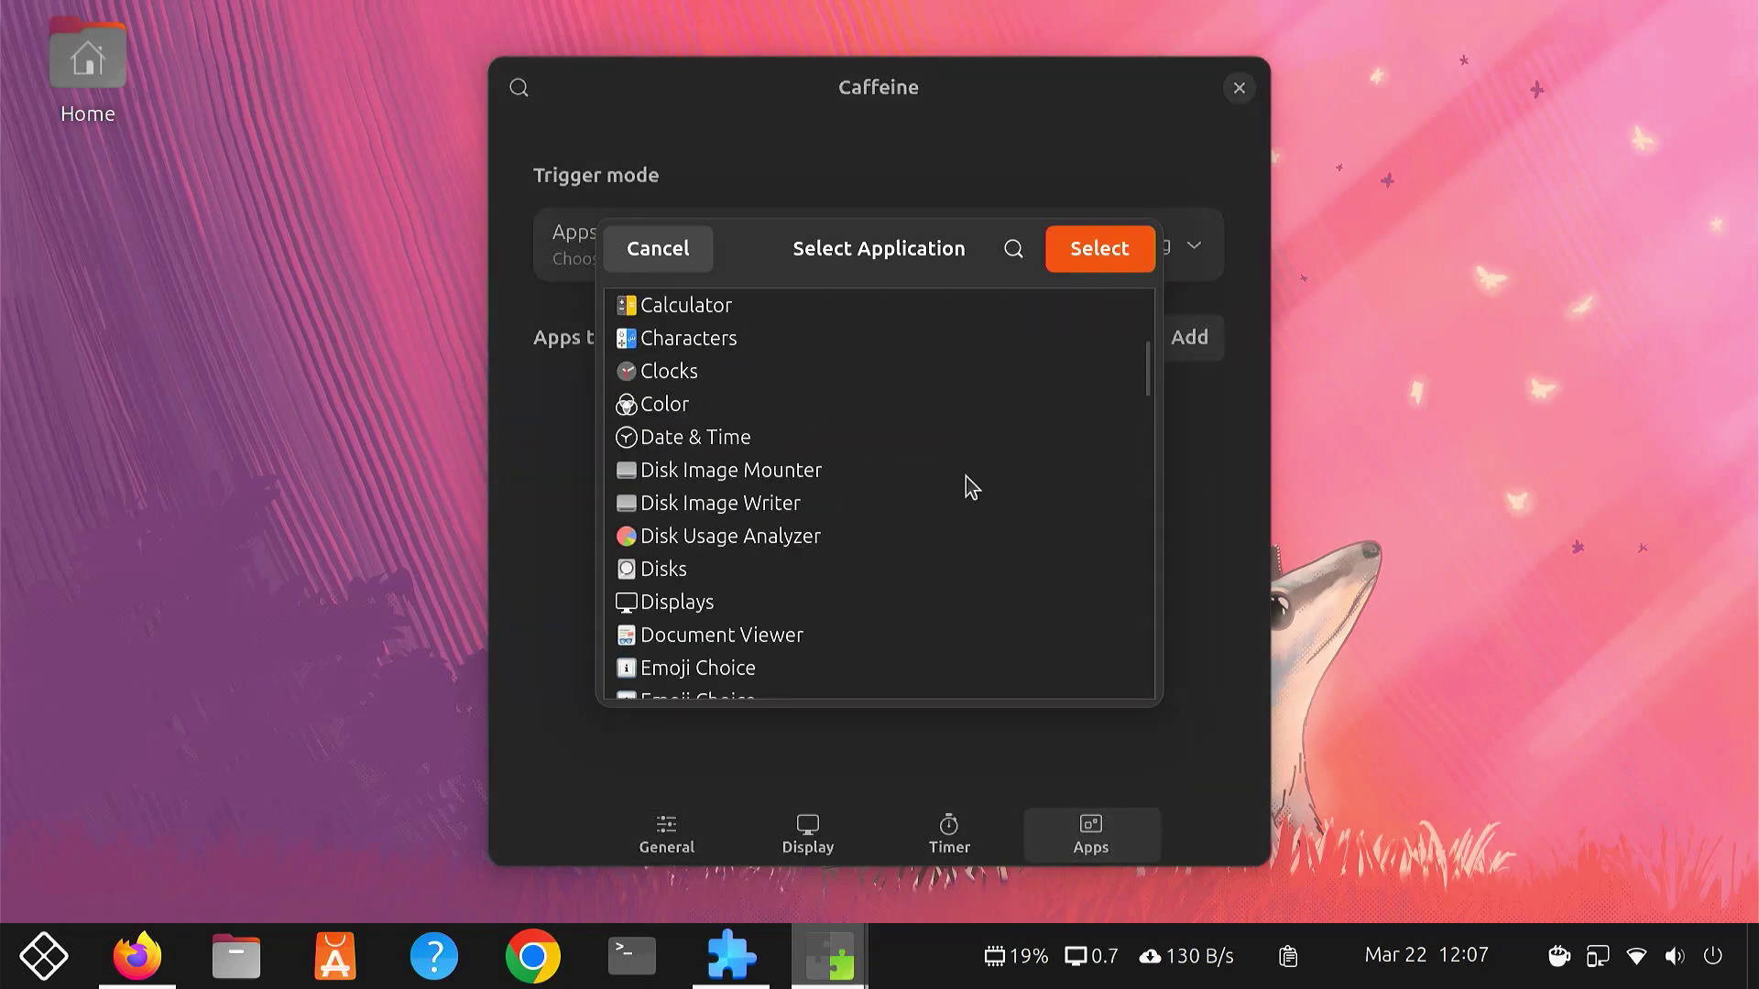
pyautogui.scroll(-5, 966, 478)
pyautogui.click(799, 591)
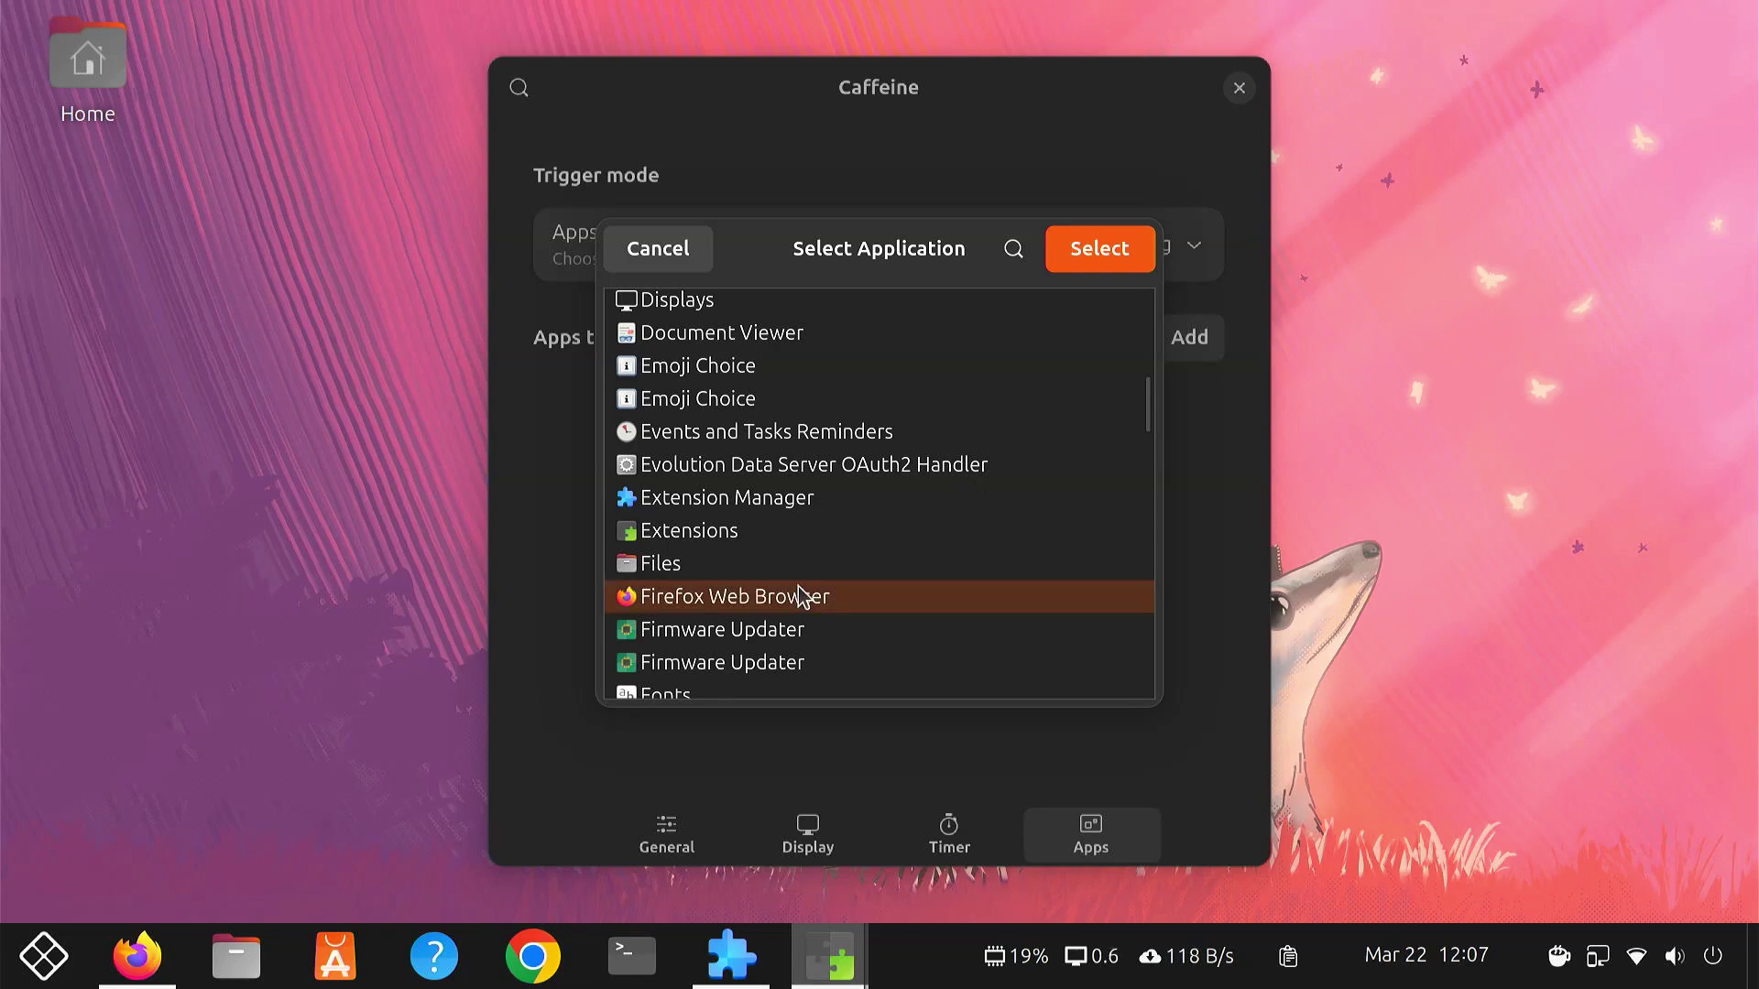
pyautogui.click(1099, 248)
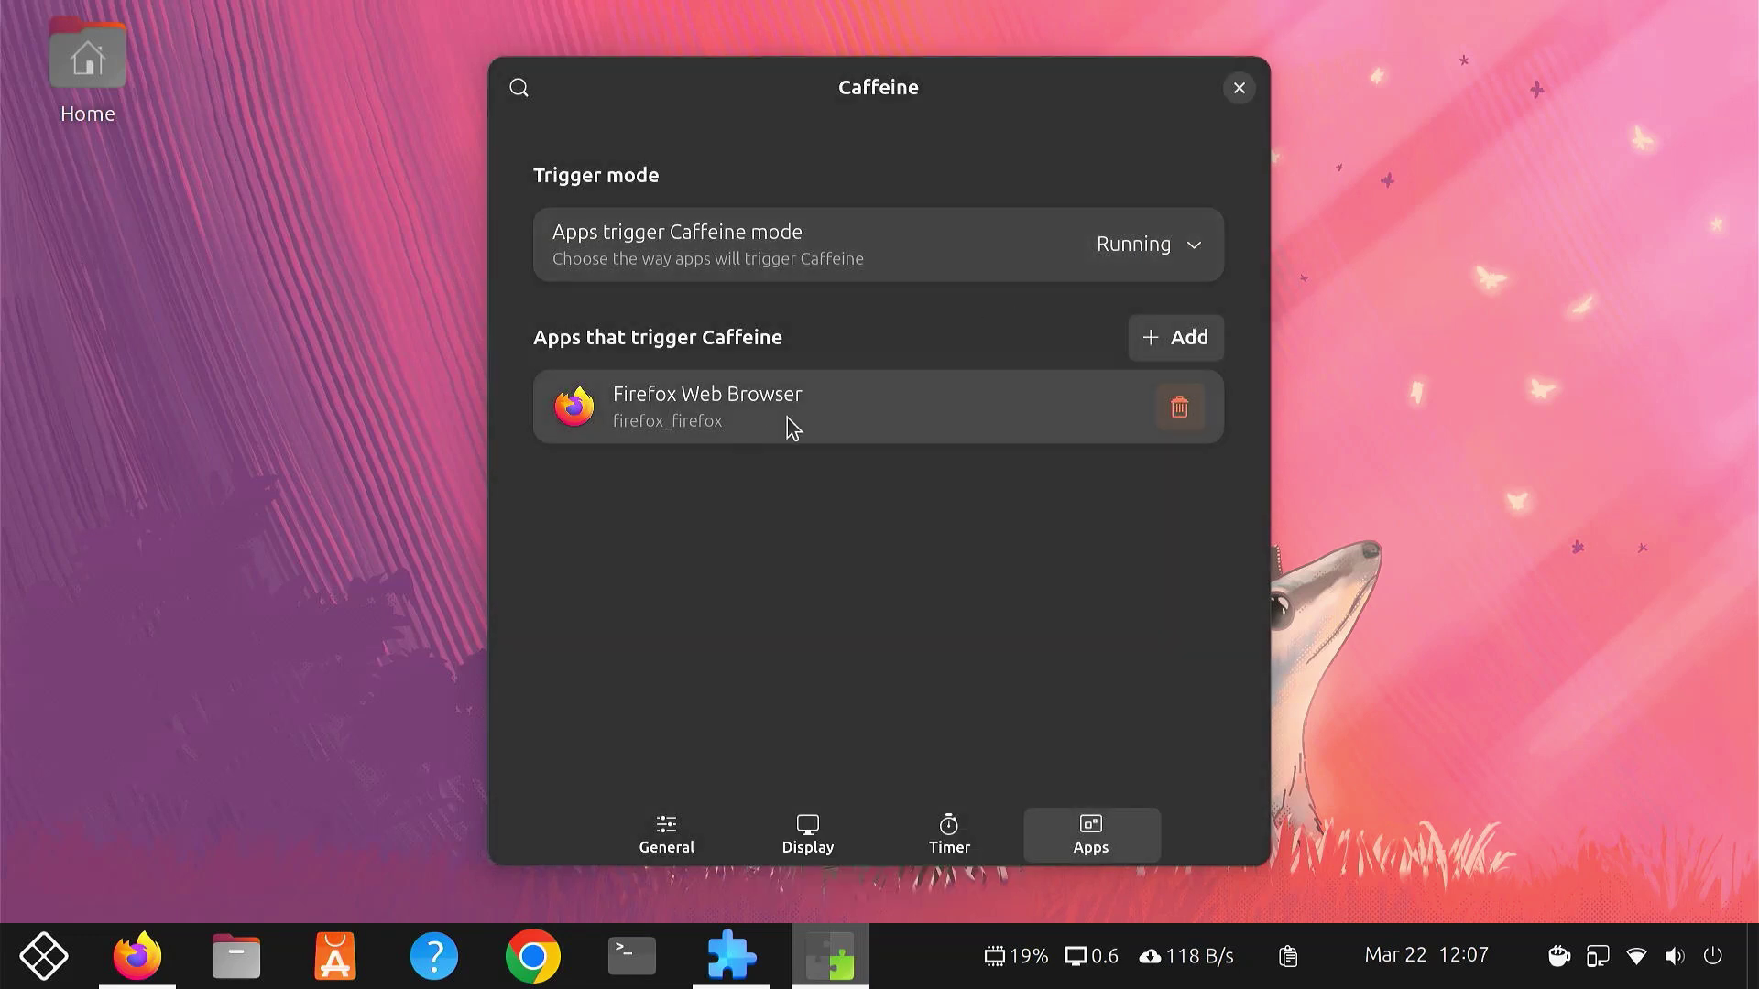
# Try the timer options, keeping durations at 15, 30 and 60 minutes, then close the settings.
pyautogui.click(946, 829)
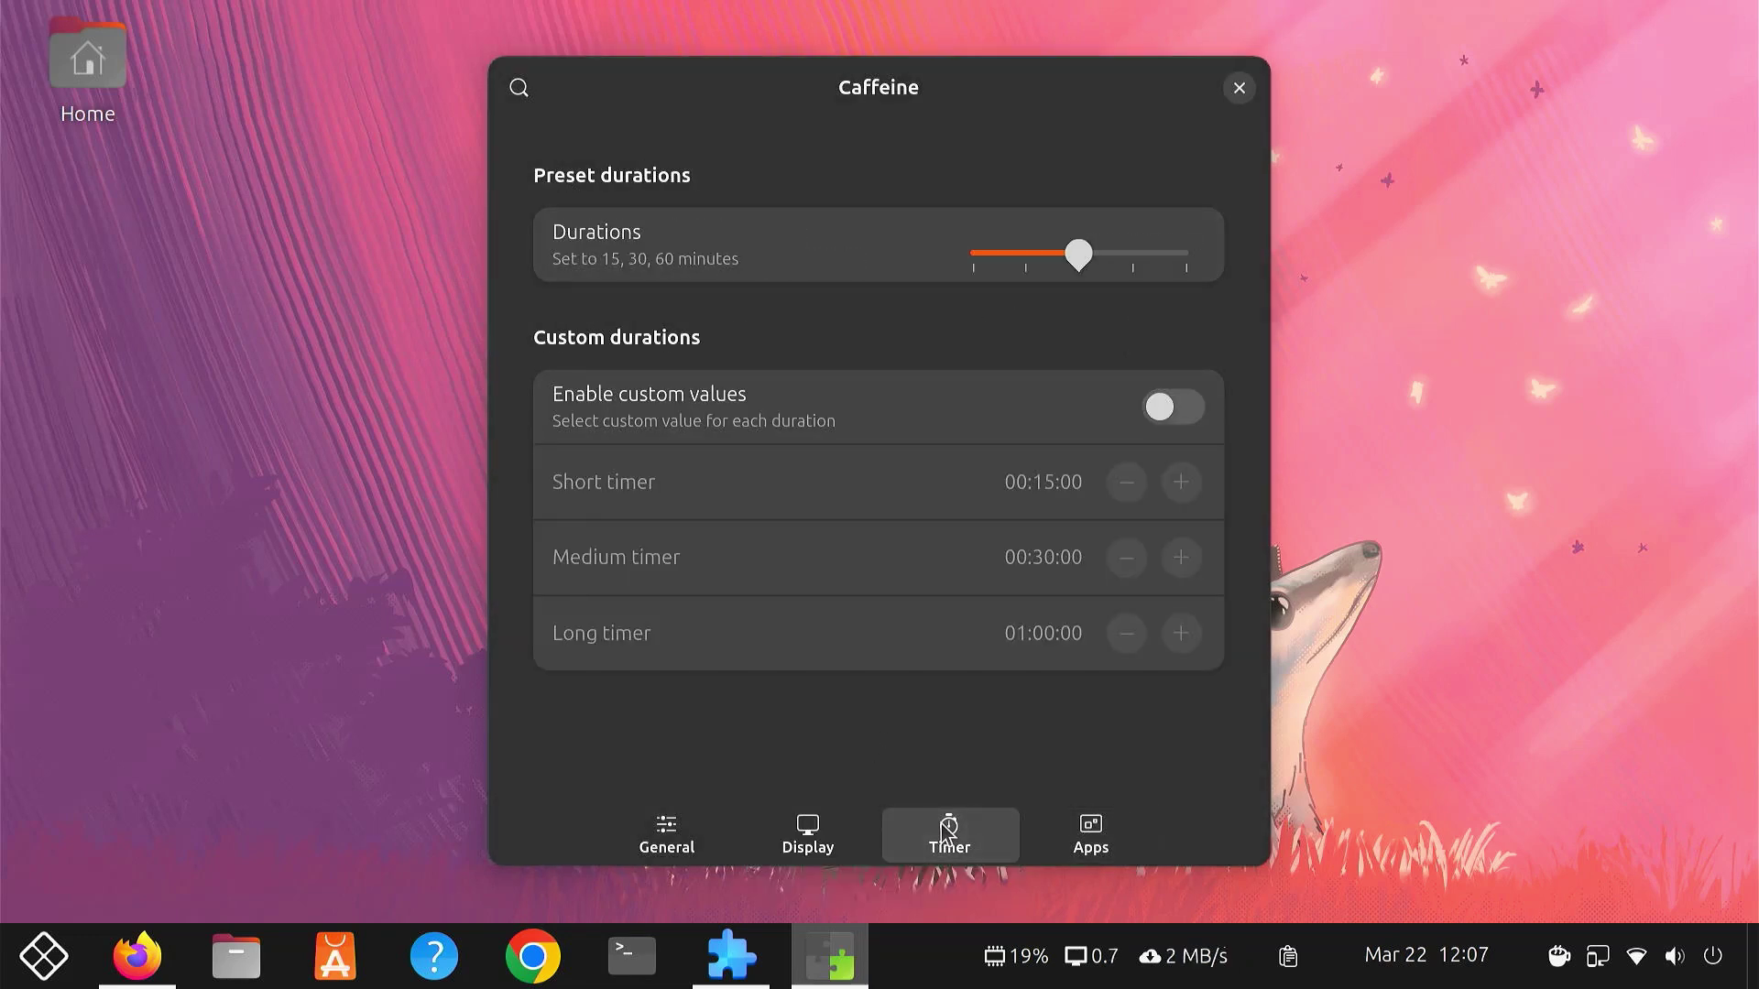
pyautogui.moveTo(1078, 257)
pyautogui.mouseDown()
pyautogui.moveTo(1209, 271)
pyautogui.moveTo(1083, 261)
pyautogui.mouseUp()
pyautogui.click(1161, 412)
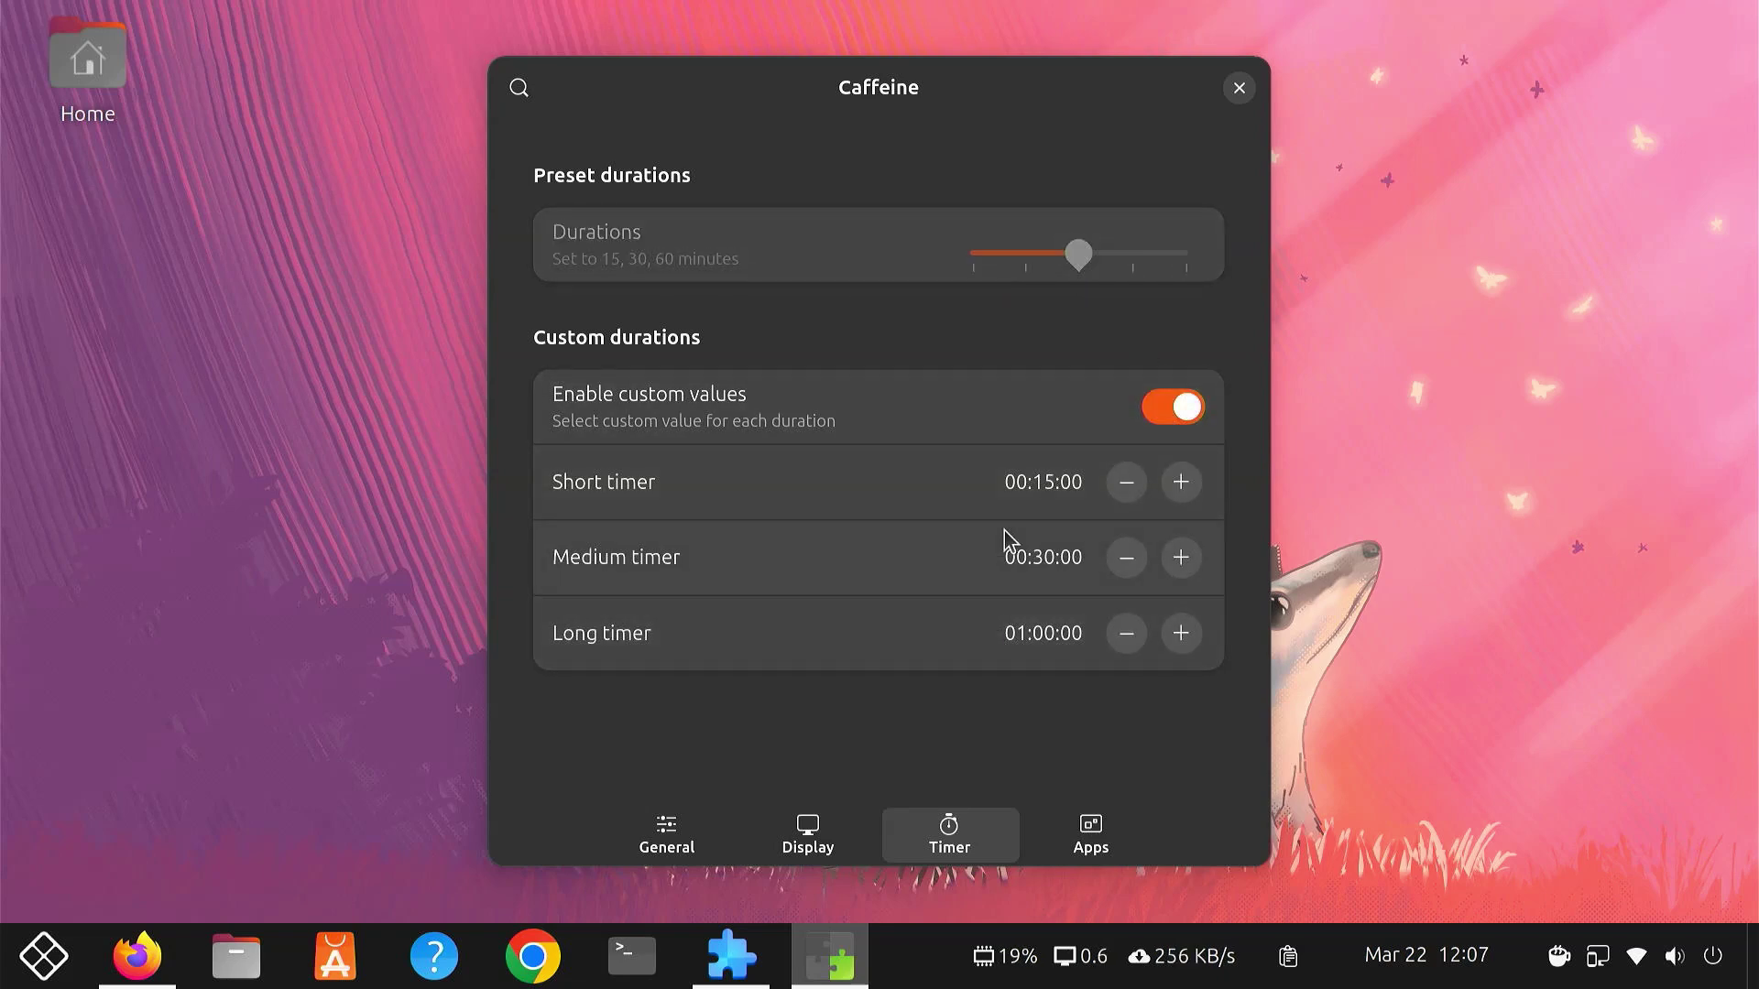
pyautogui.click(1178, 415)
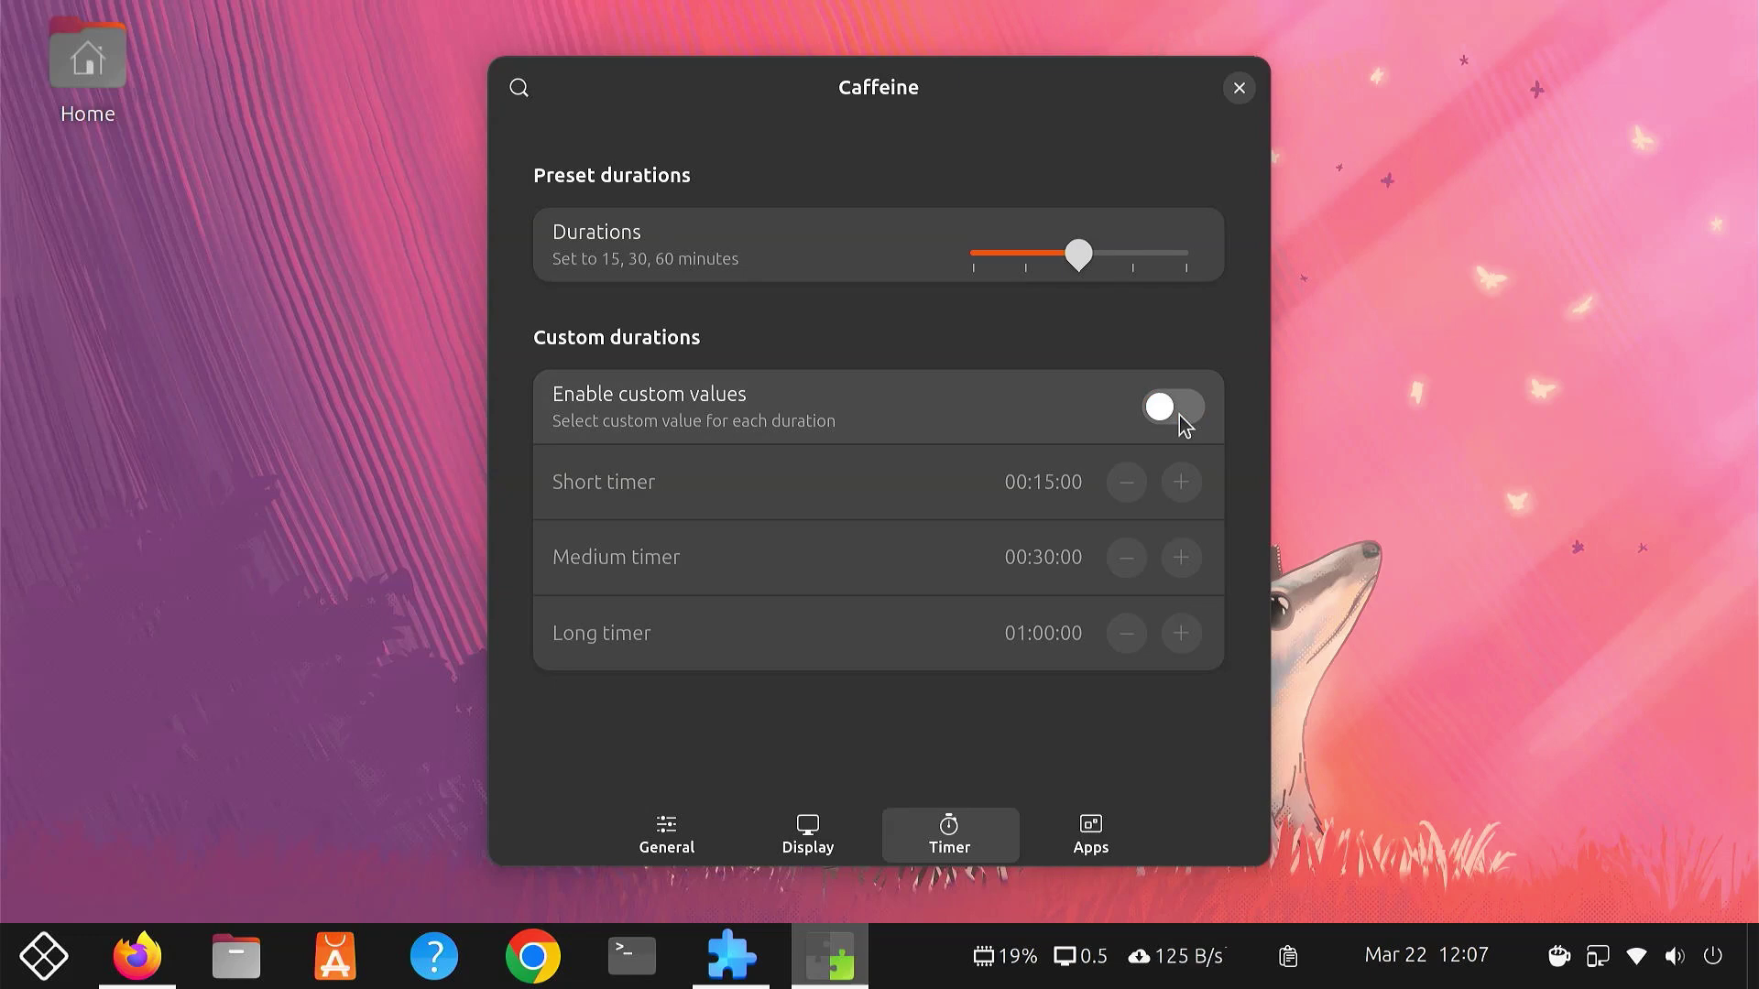
pyautogui.click(1242, 89)
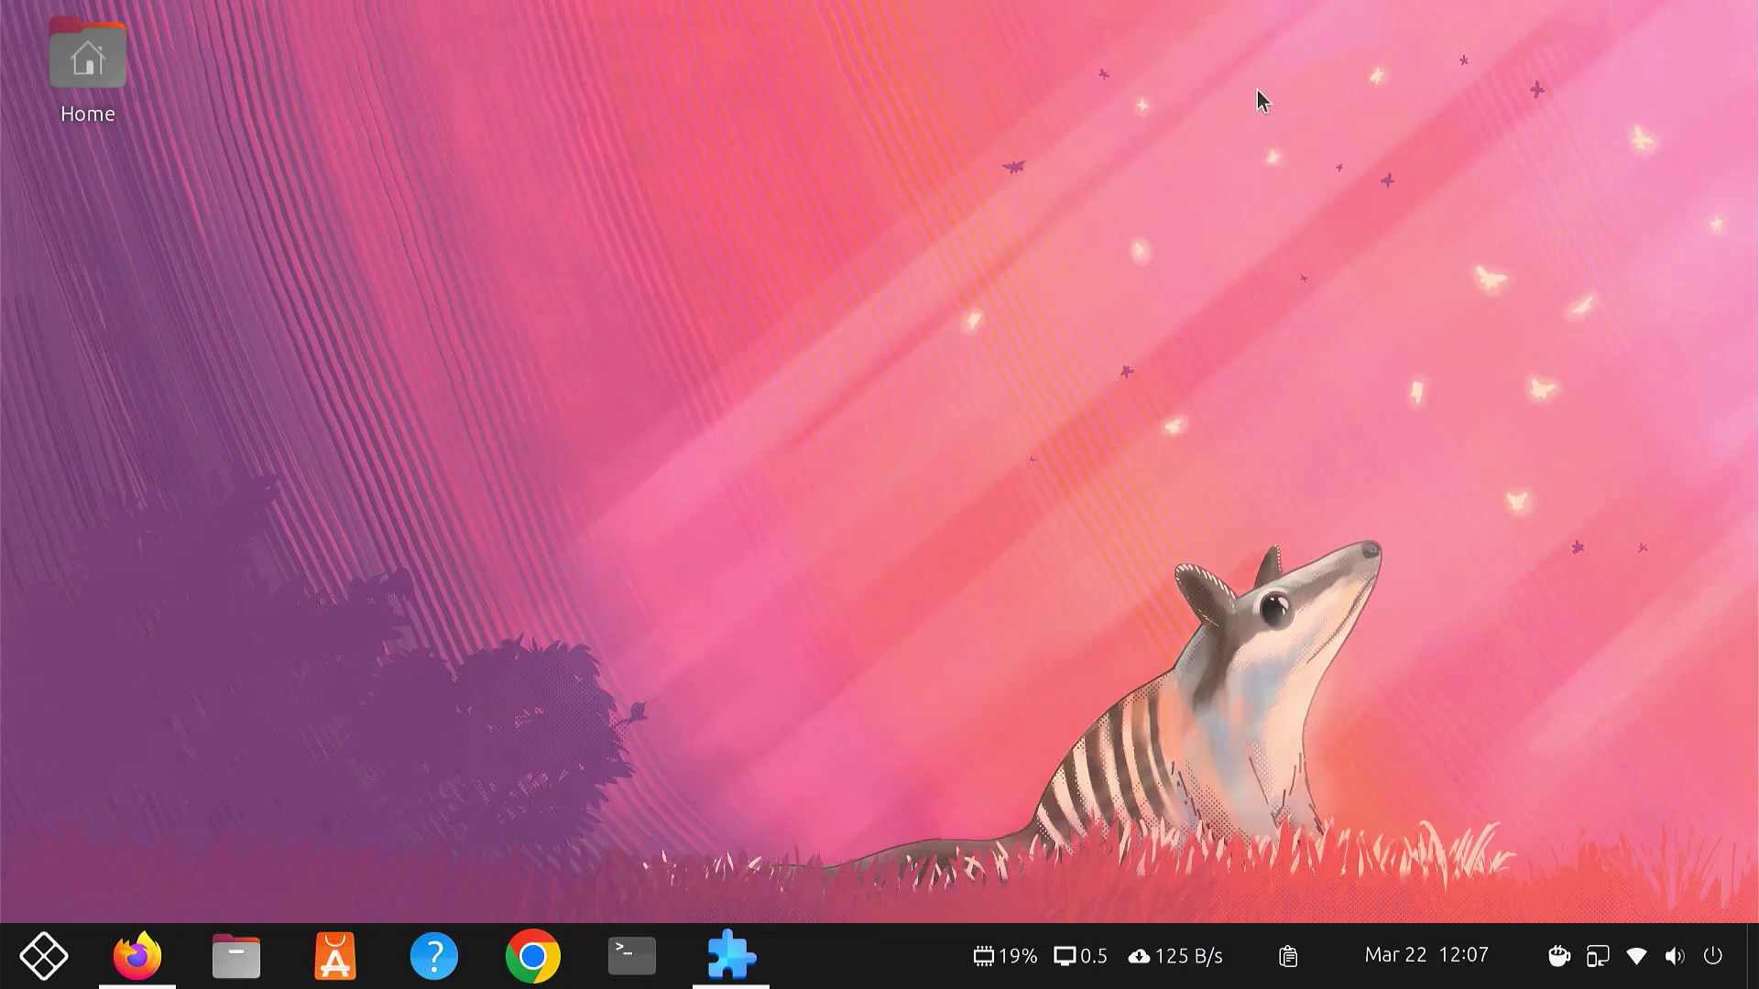
pyautogui.click(1559, 958)
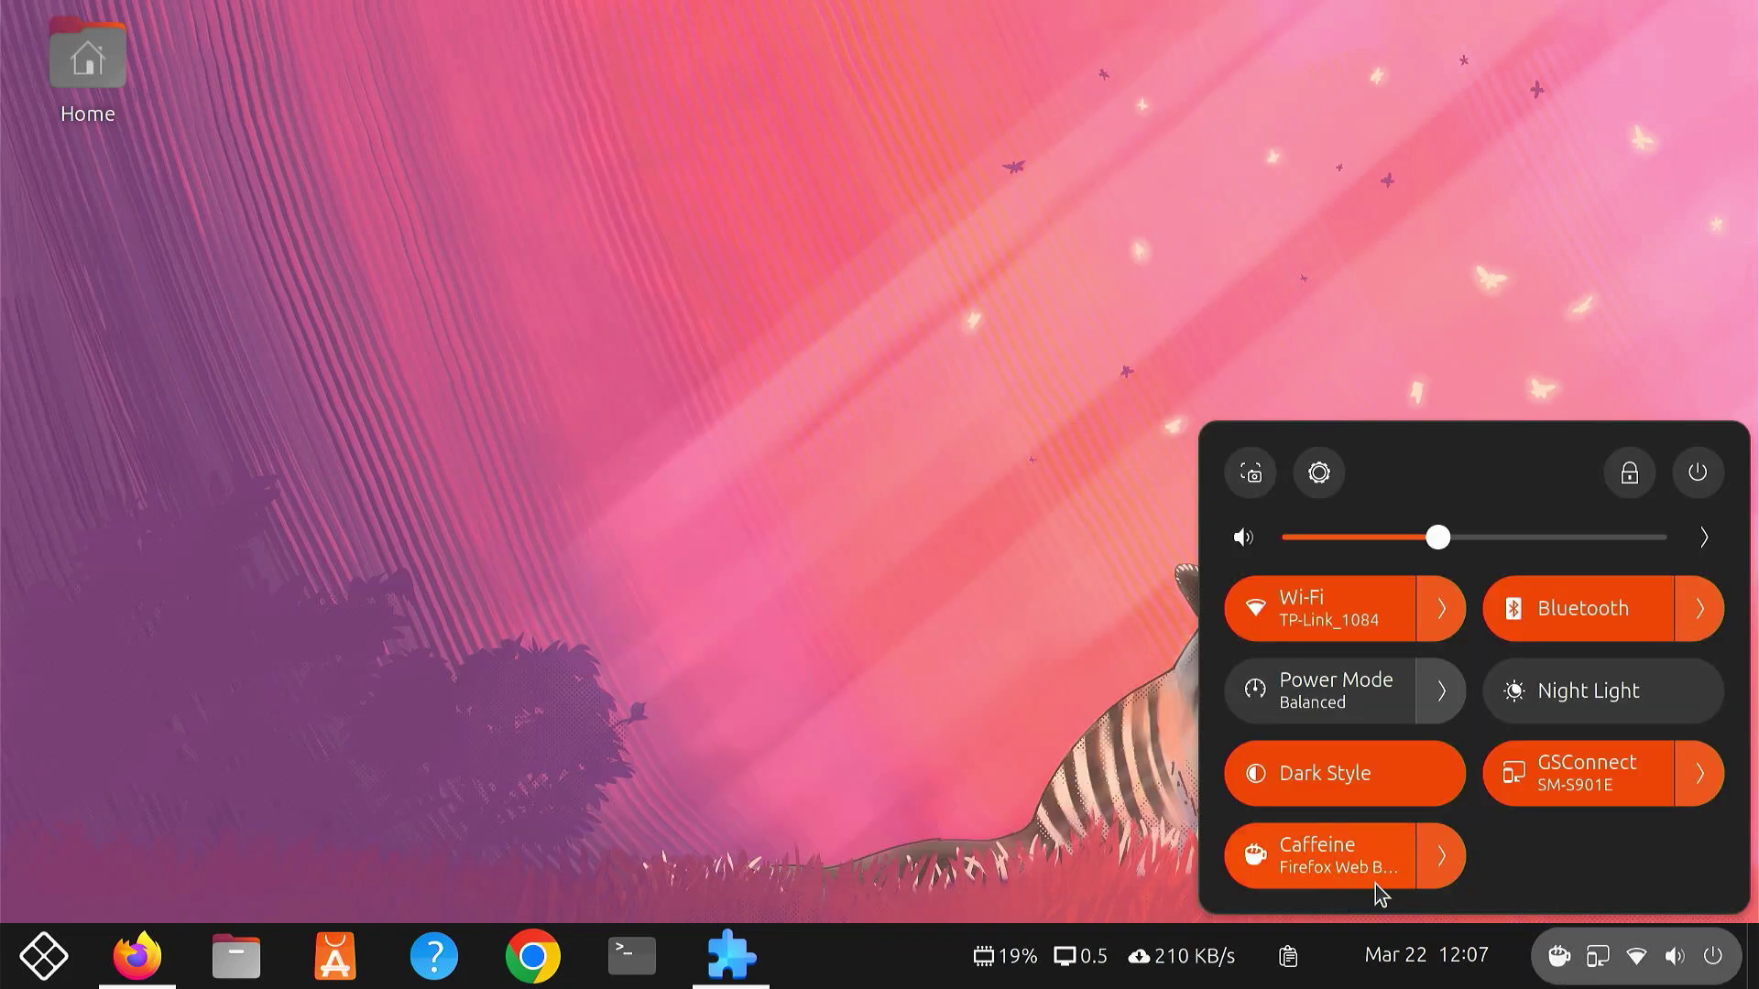
pyautogui.click(949, 824)
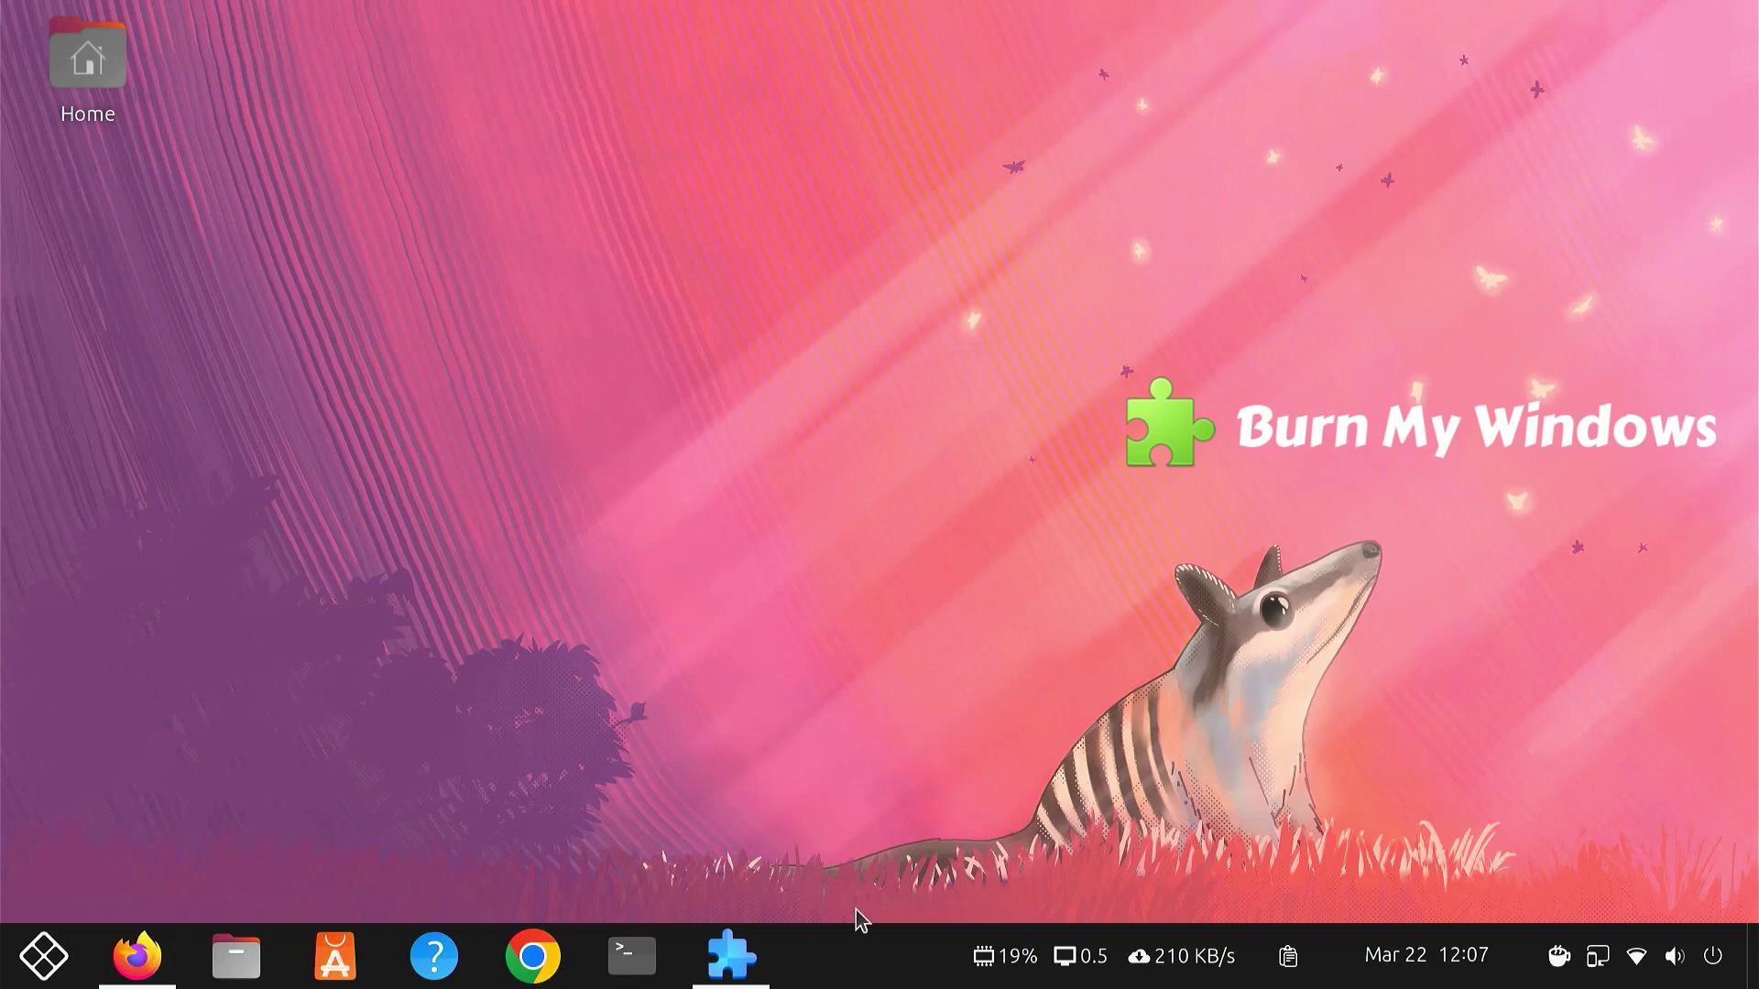
# Search 'burn my', install Burn My Windows, then minimize Extension Manager.
pyautogui.click(730, 956)
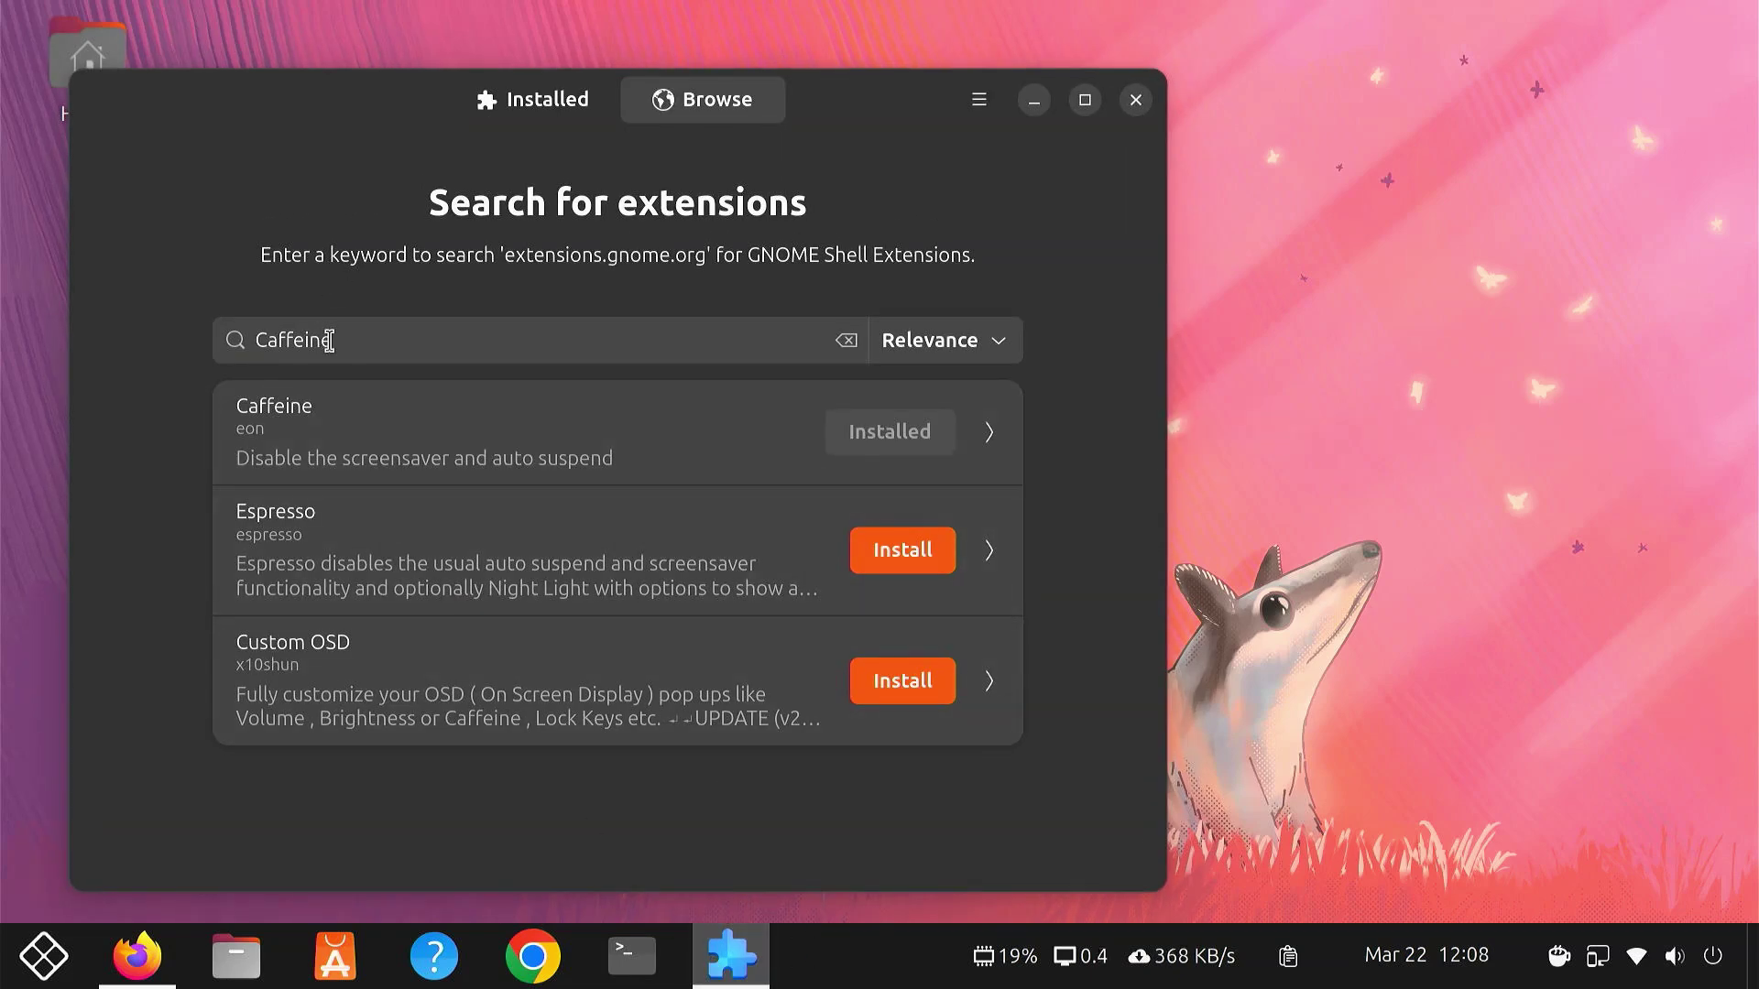
pyautogui.click(352, 339)
pyautogui.press('BackSpace')
pyautogui.press('BackSpace')
pyautogui.press('BackSpace')
pyautogui.press('BackSpace')
pyautogui.press('BackSpace')
pyautogui.press('BackSpace')
pyautogui.press('BackSpace')
pyautogui.press('BackSpace')
pyautogui.write('burn my windows')
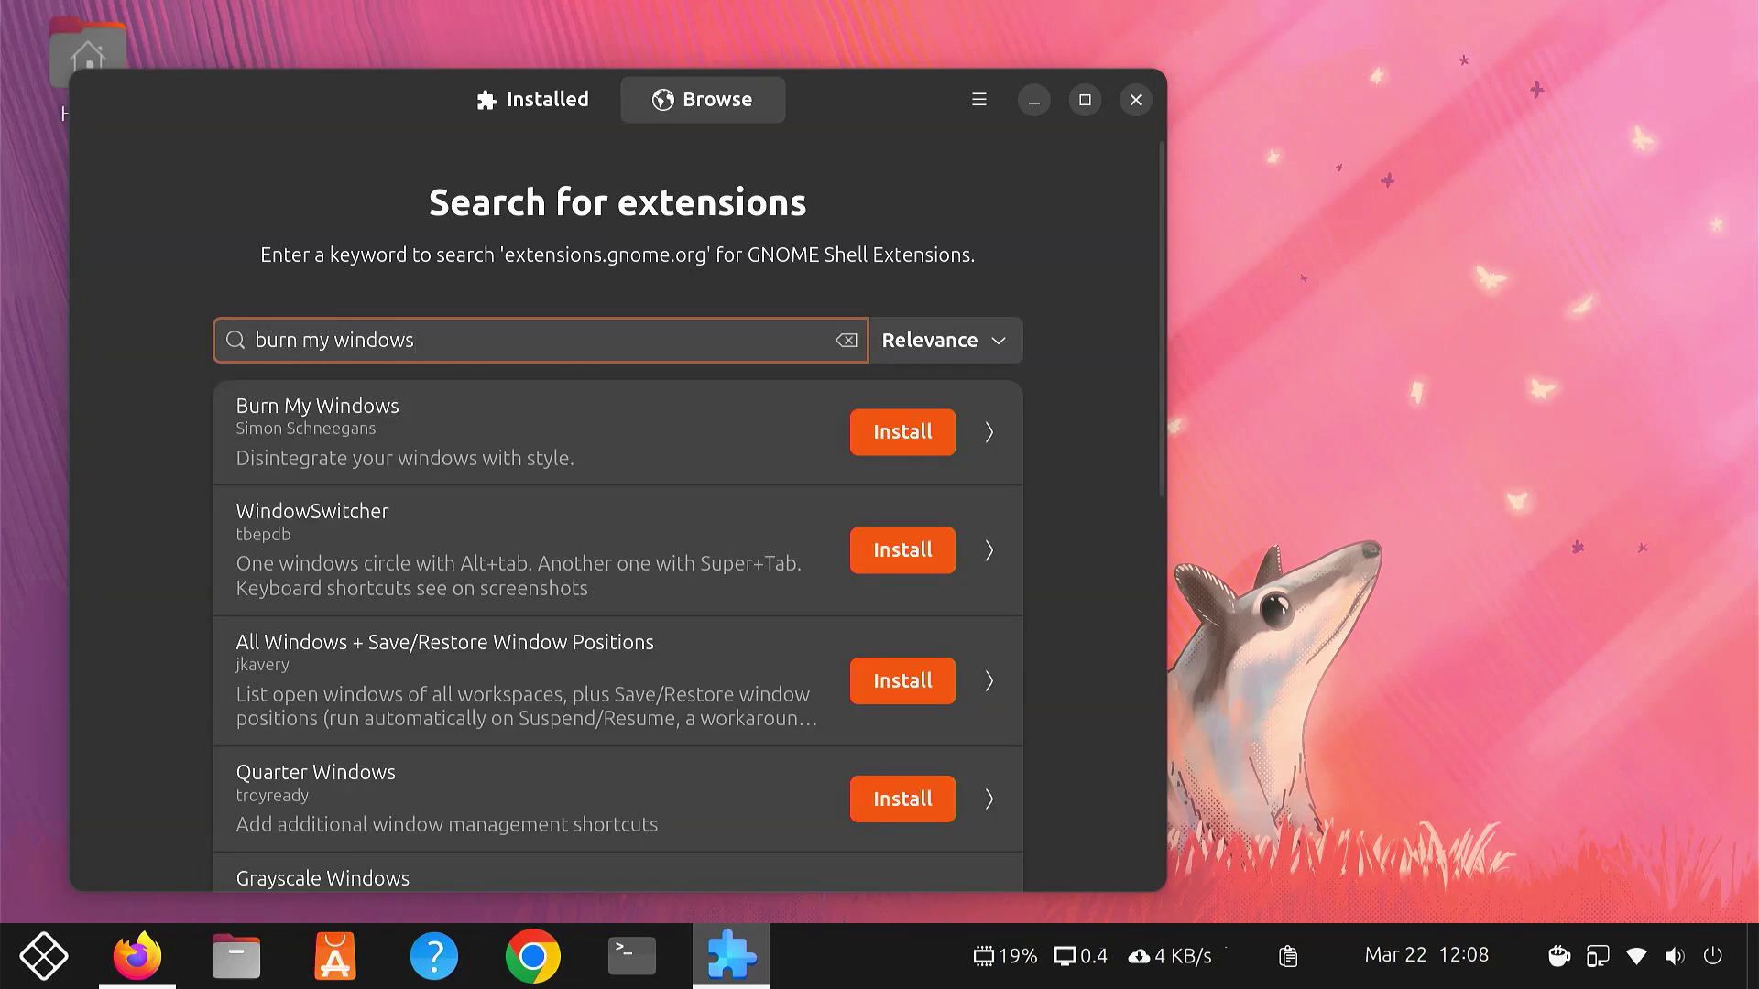
pyautogui.click(883, 438)
pyautogui.click(1052, 581)
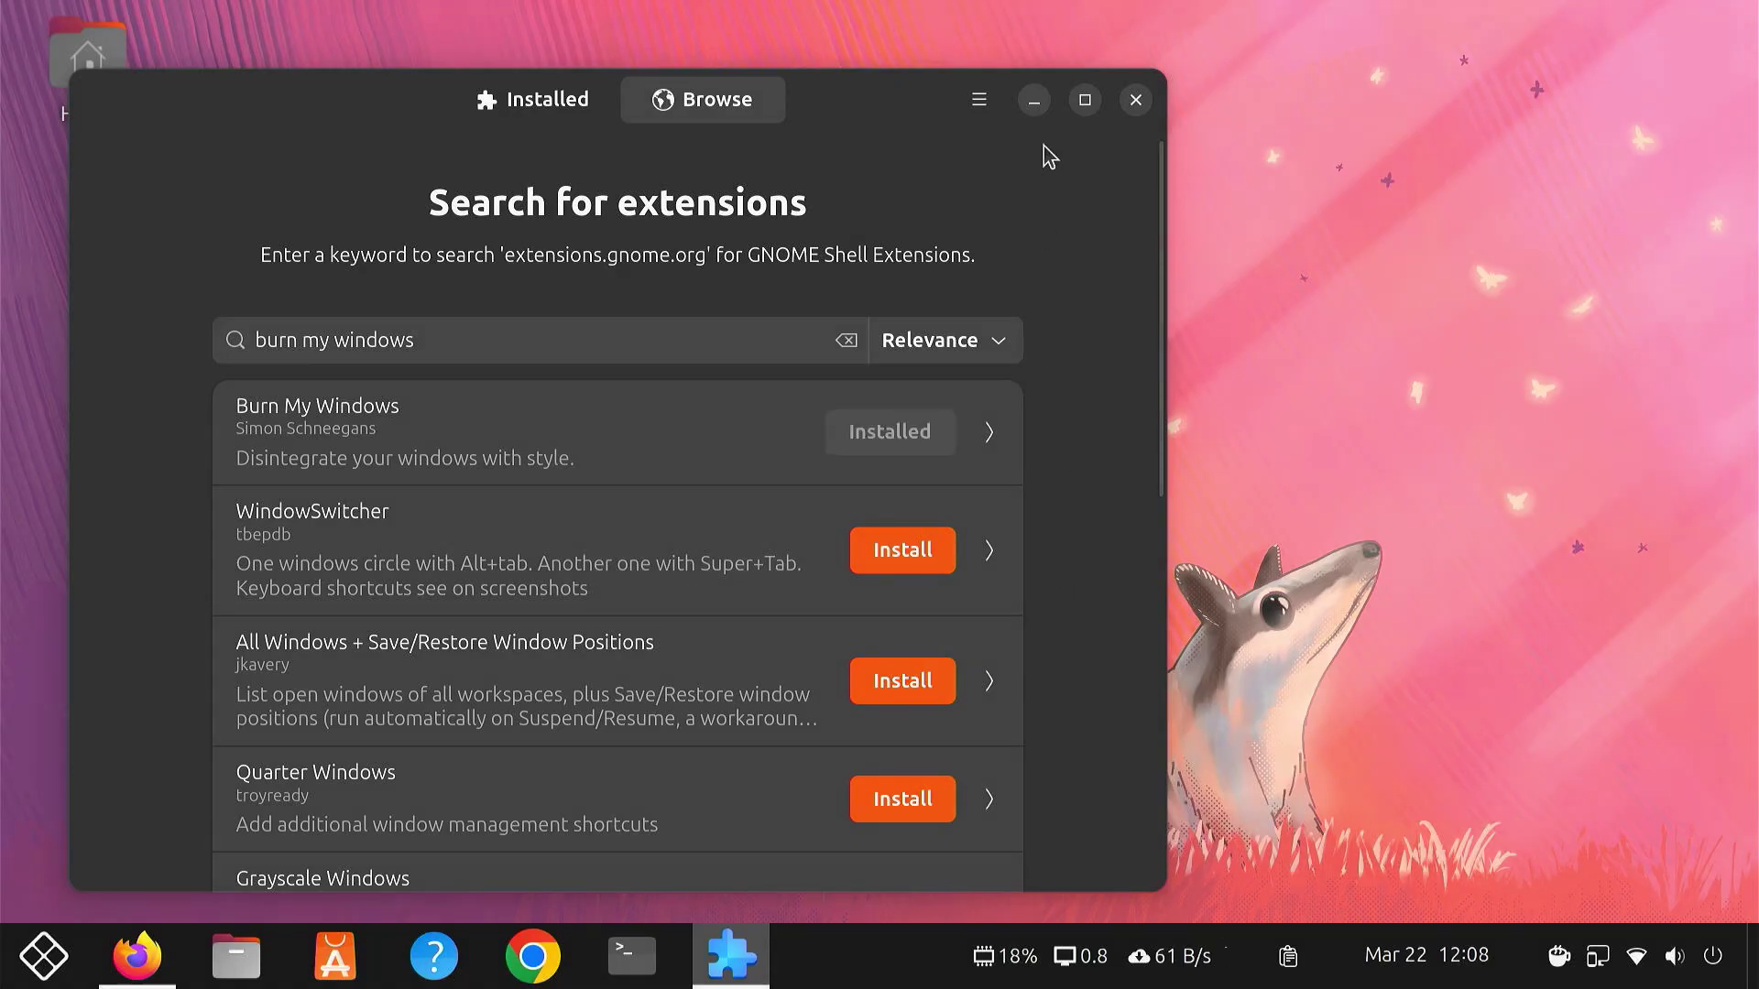
pyautogui.click(1038, 107)
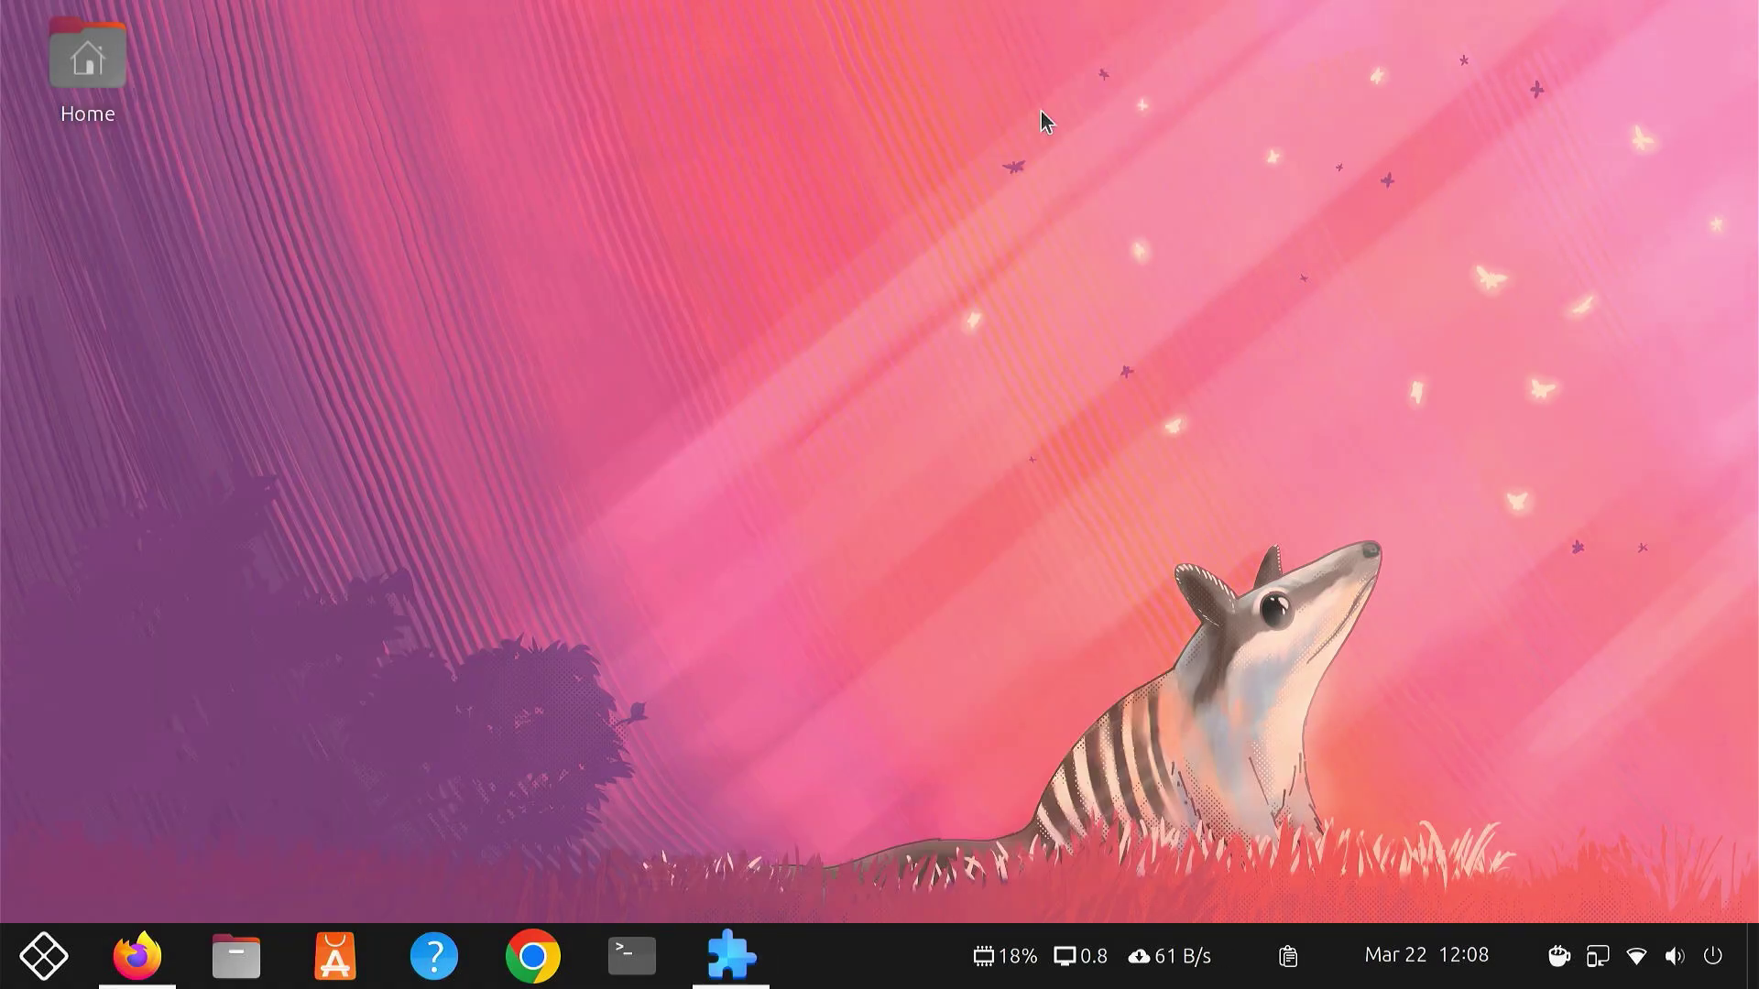
# Open and close Files and the Terminal to see the fire effect, then restore Extension Manager.
pyautogui.click(278, 953)
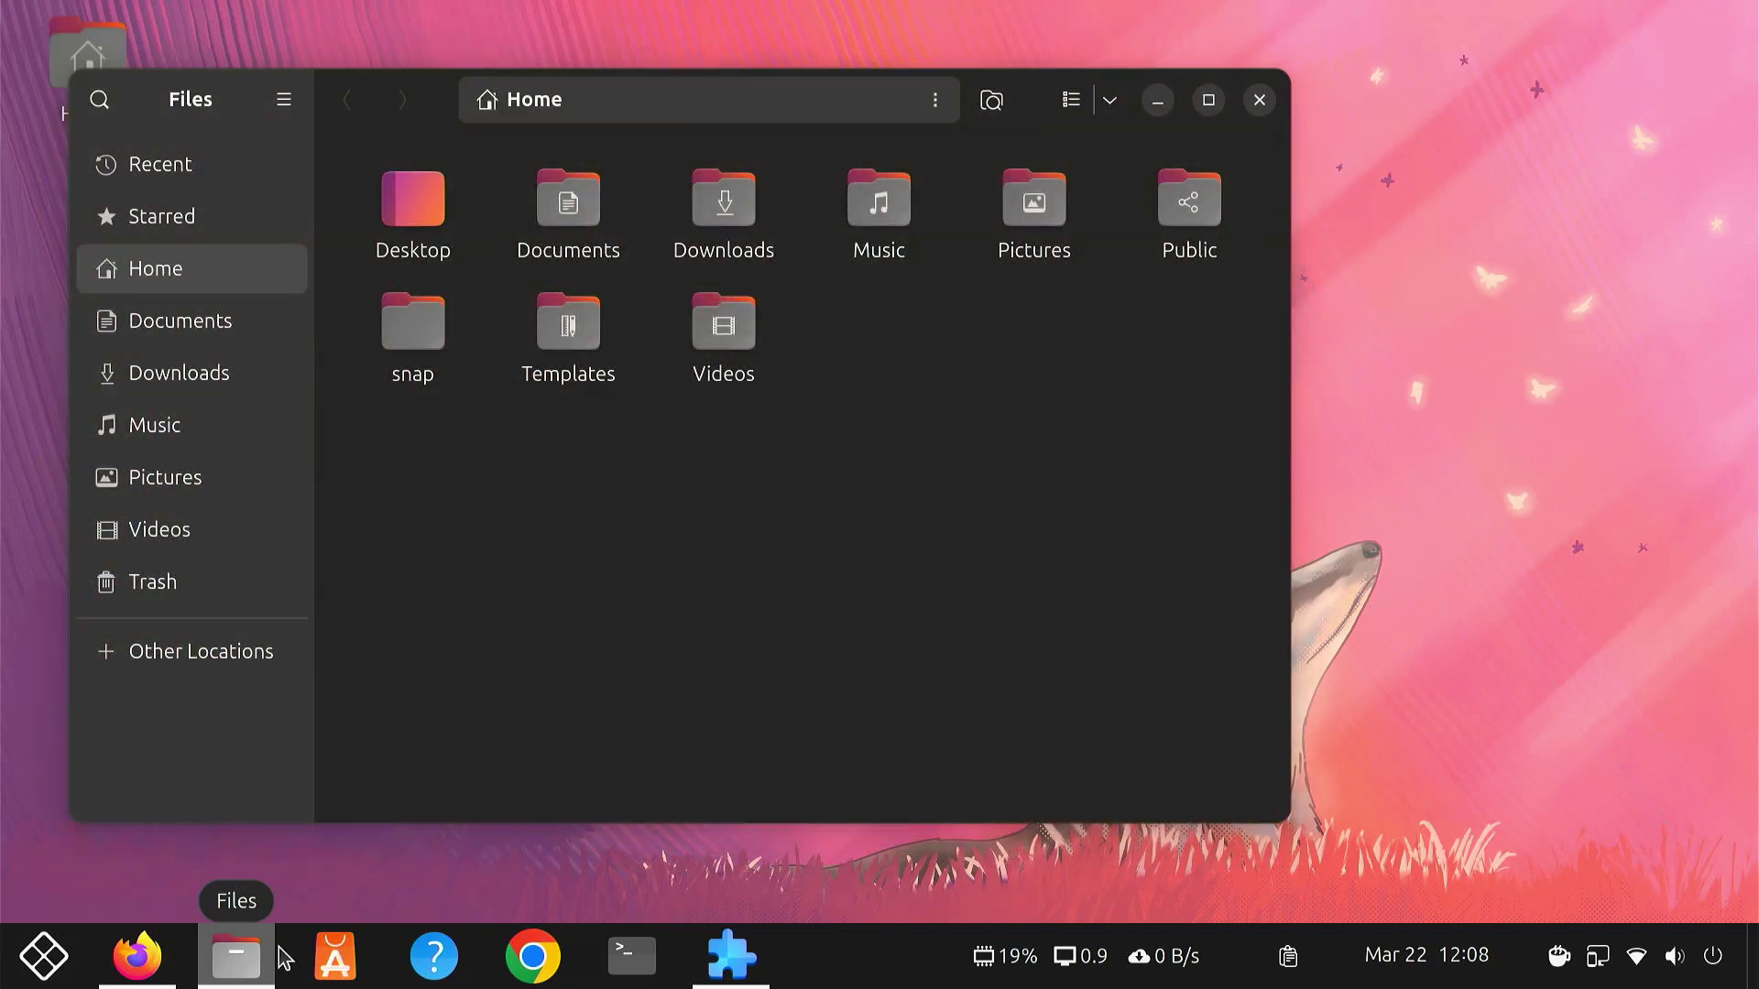
pyautogui.click(1255, 103)
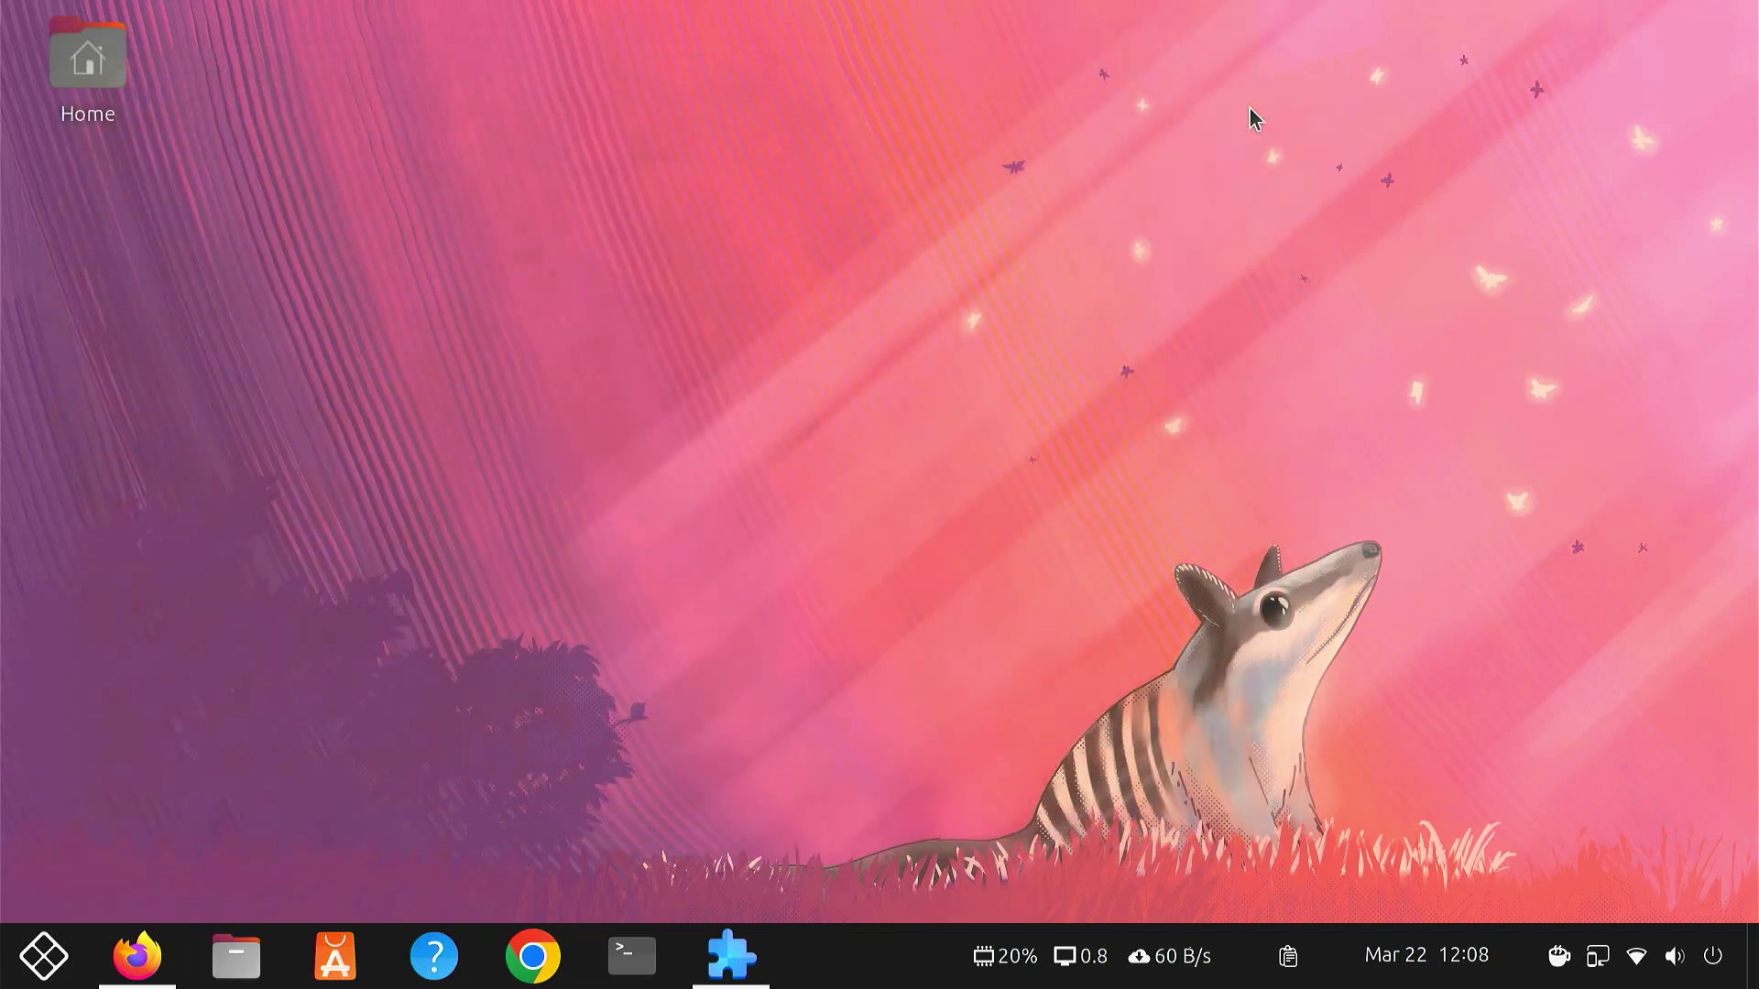
pyautogui.click(627, 961)
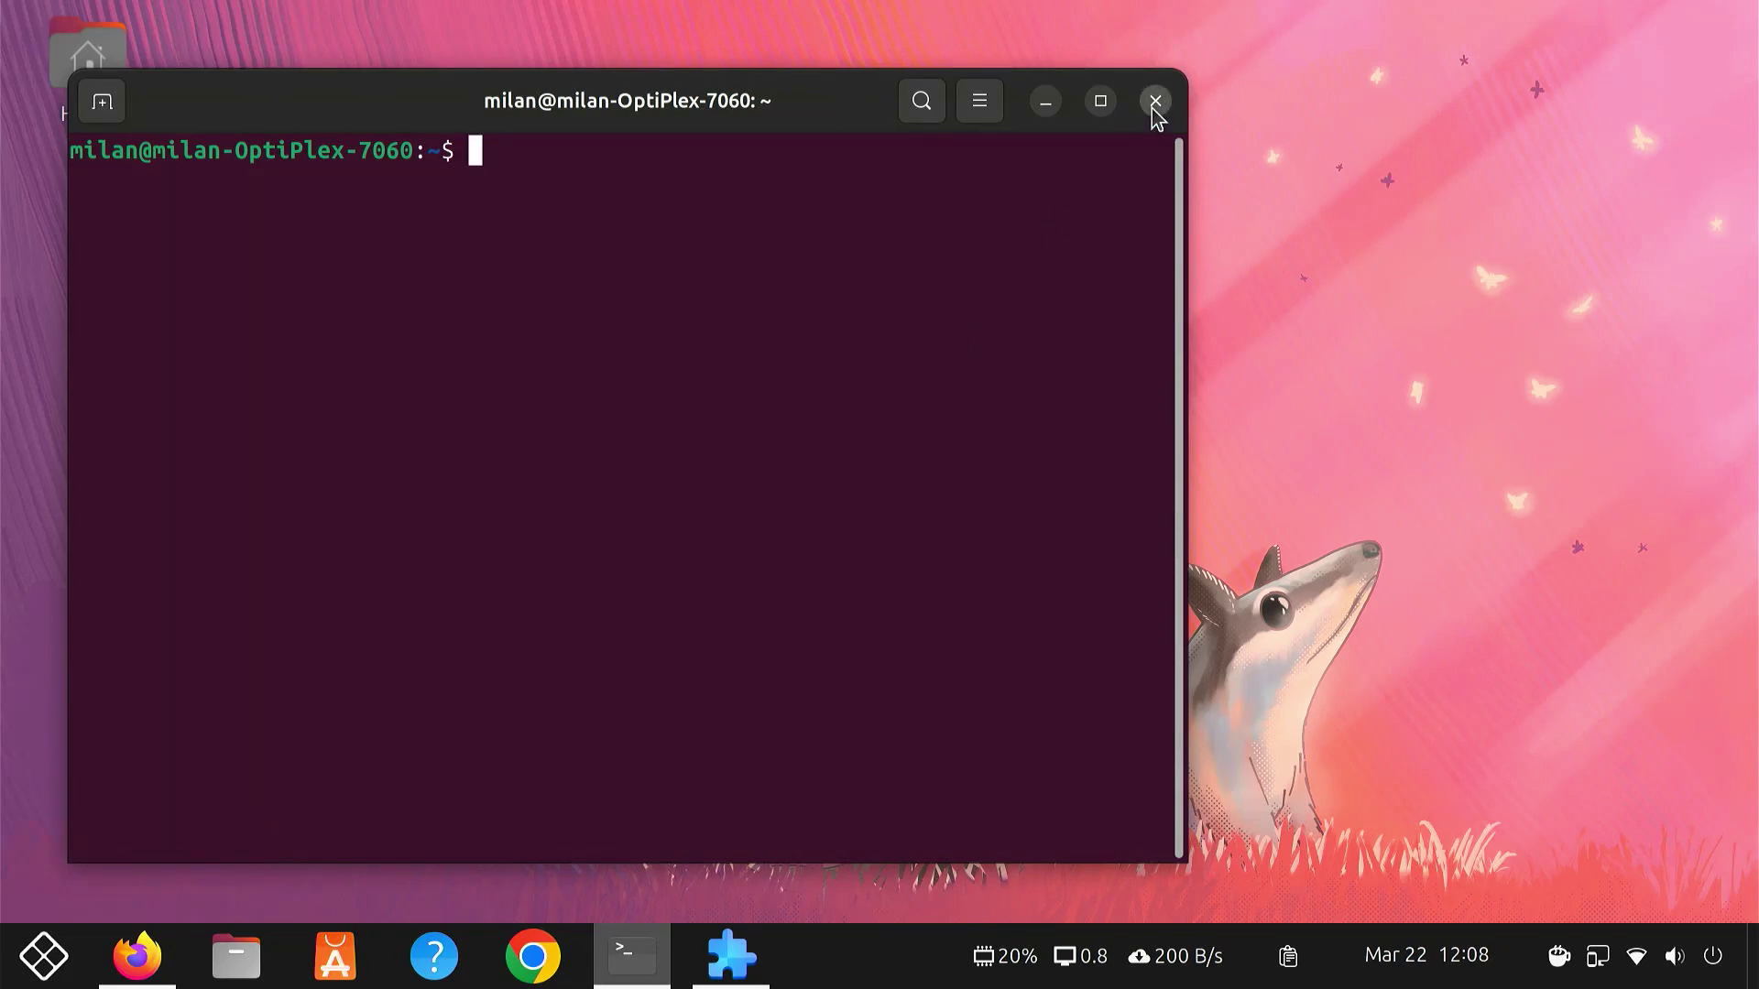
pyautogui.click(1154, 102)
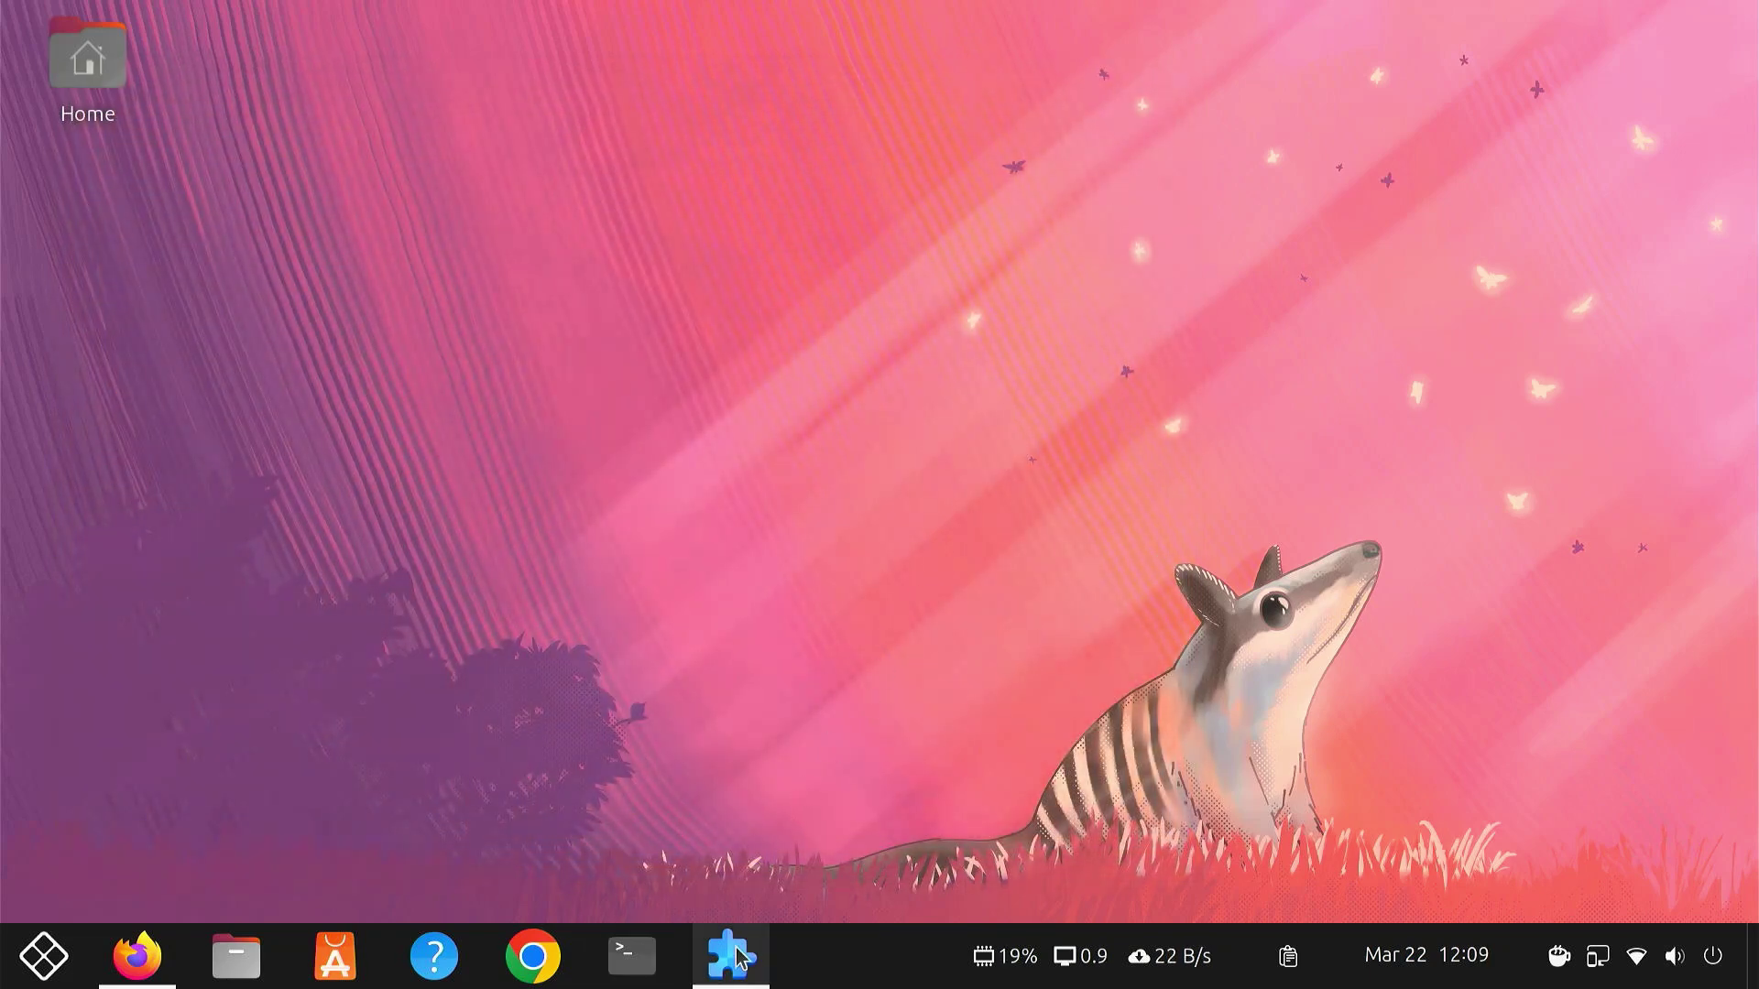
pyautogui.click(731, 957)
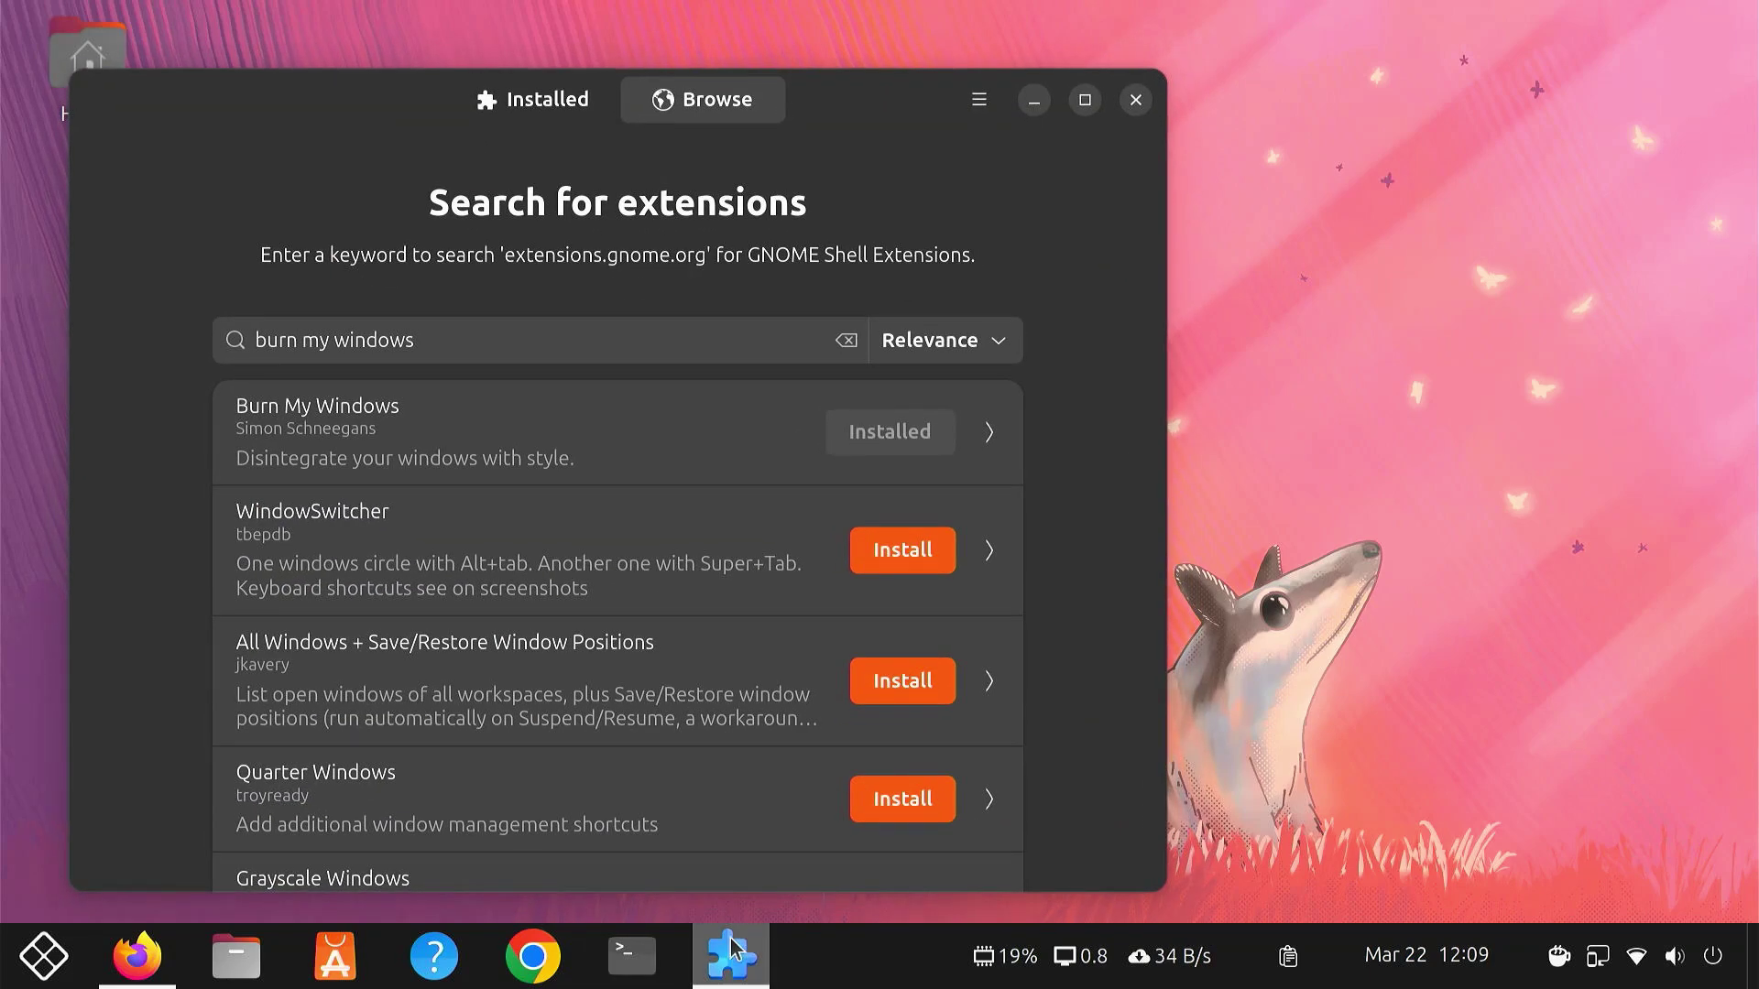
# In Burn My Windows' settings, enable Broken Glass, disable Fire, and preview it on Files.
pyautogui.click(513, 101)
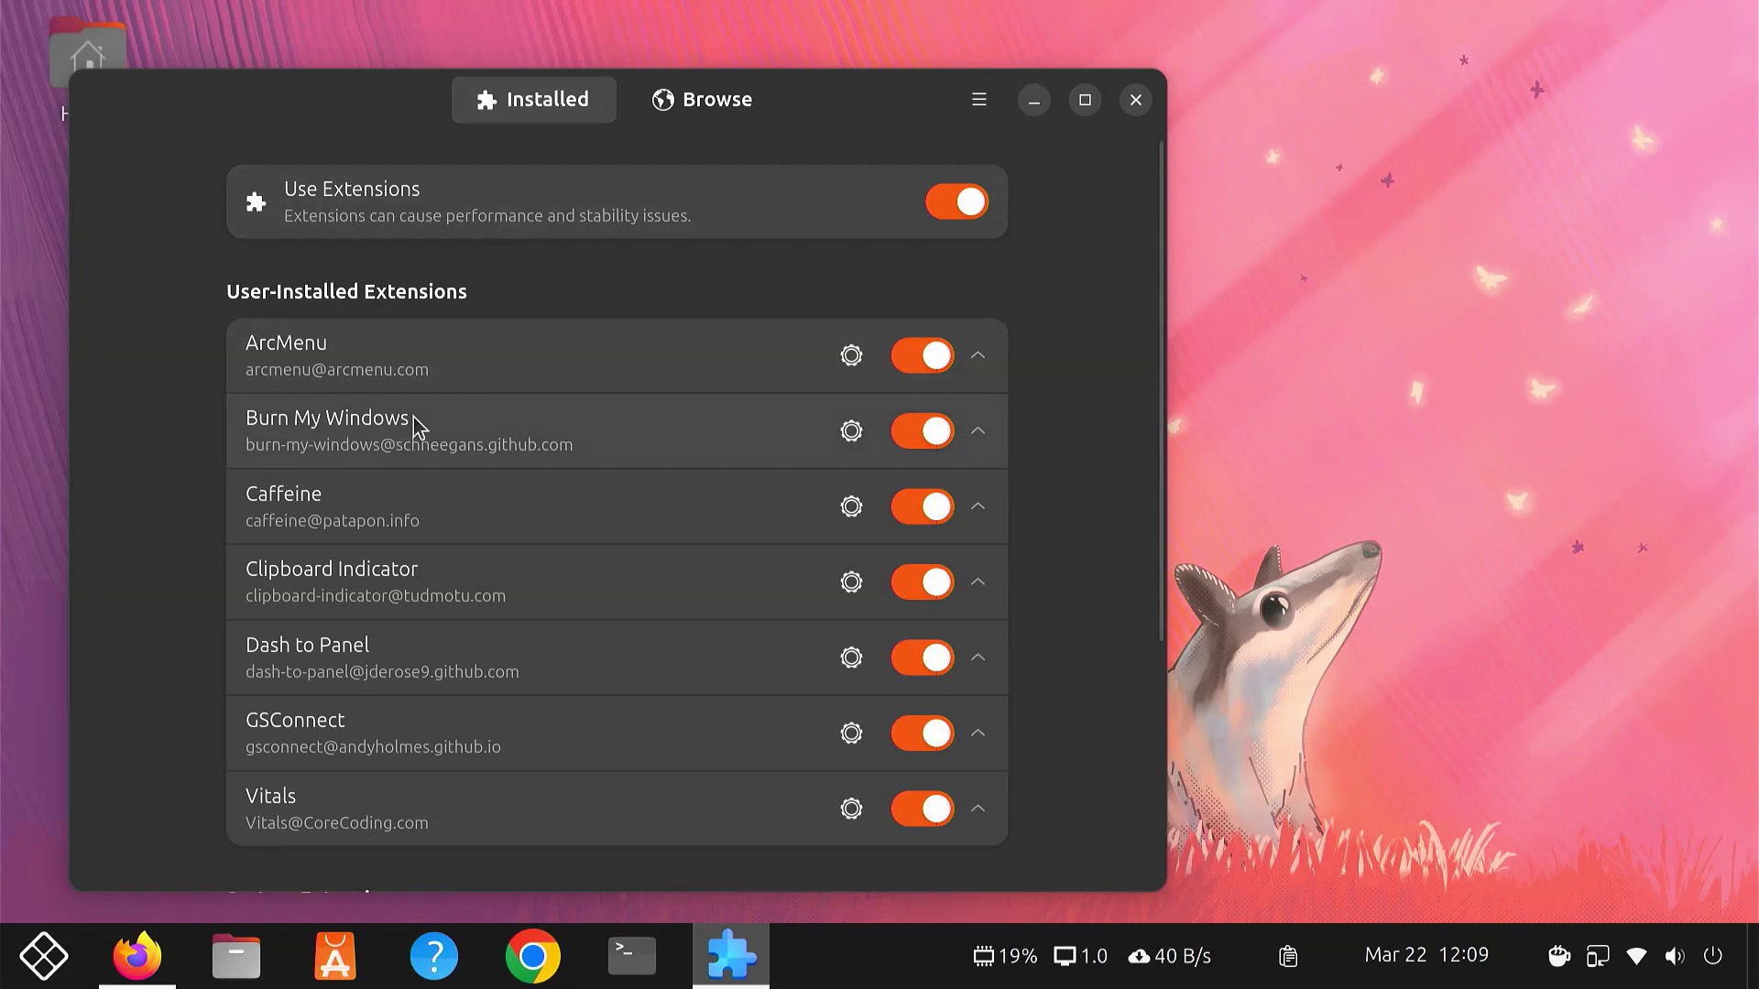
pyautogui.click(842, 444)
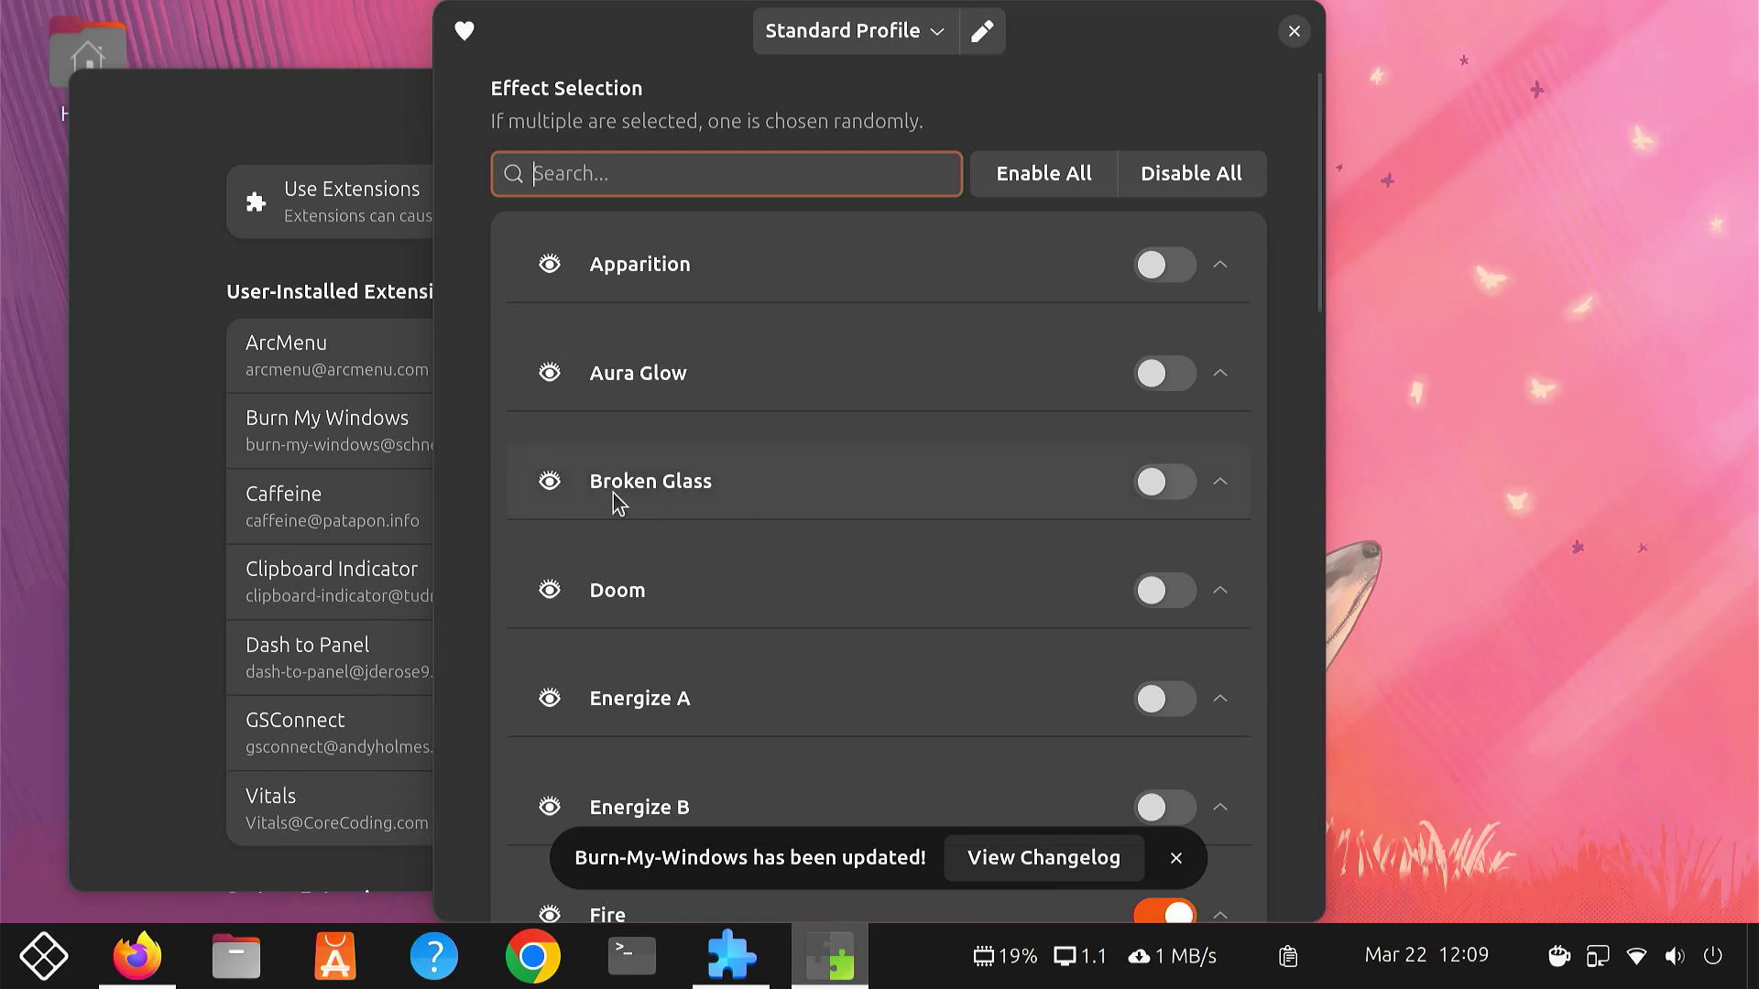
pyautogui.scroll(-4, 875, 560)
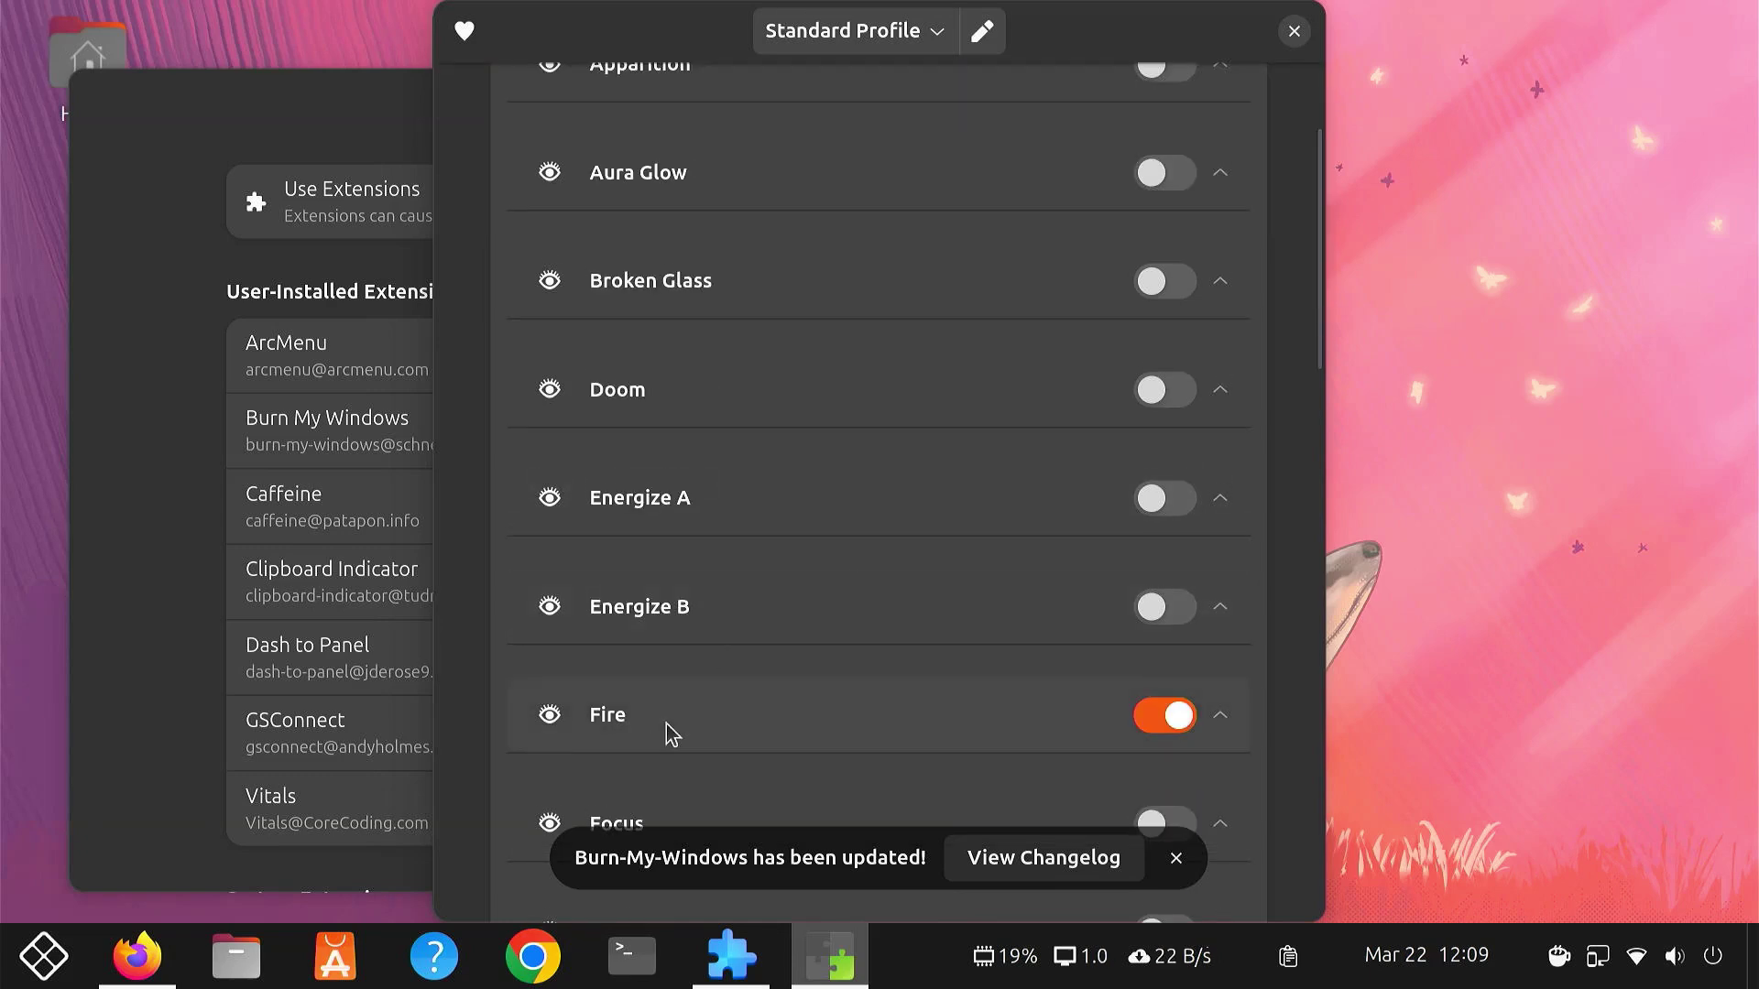
pyautogui.scroll(-12, 769, 706)
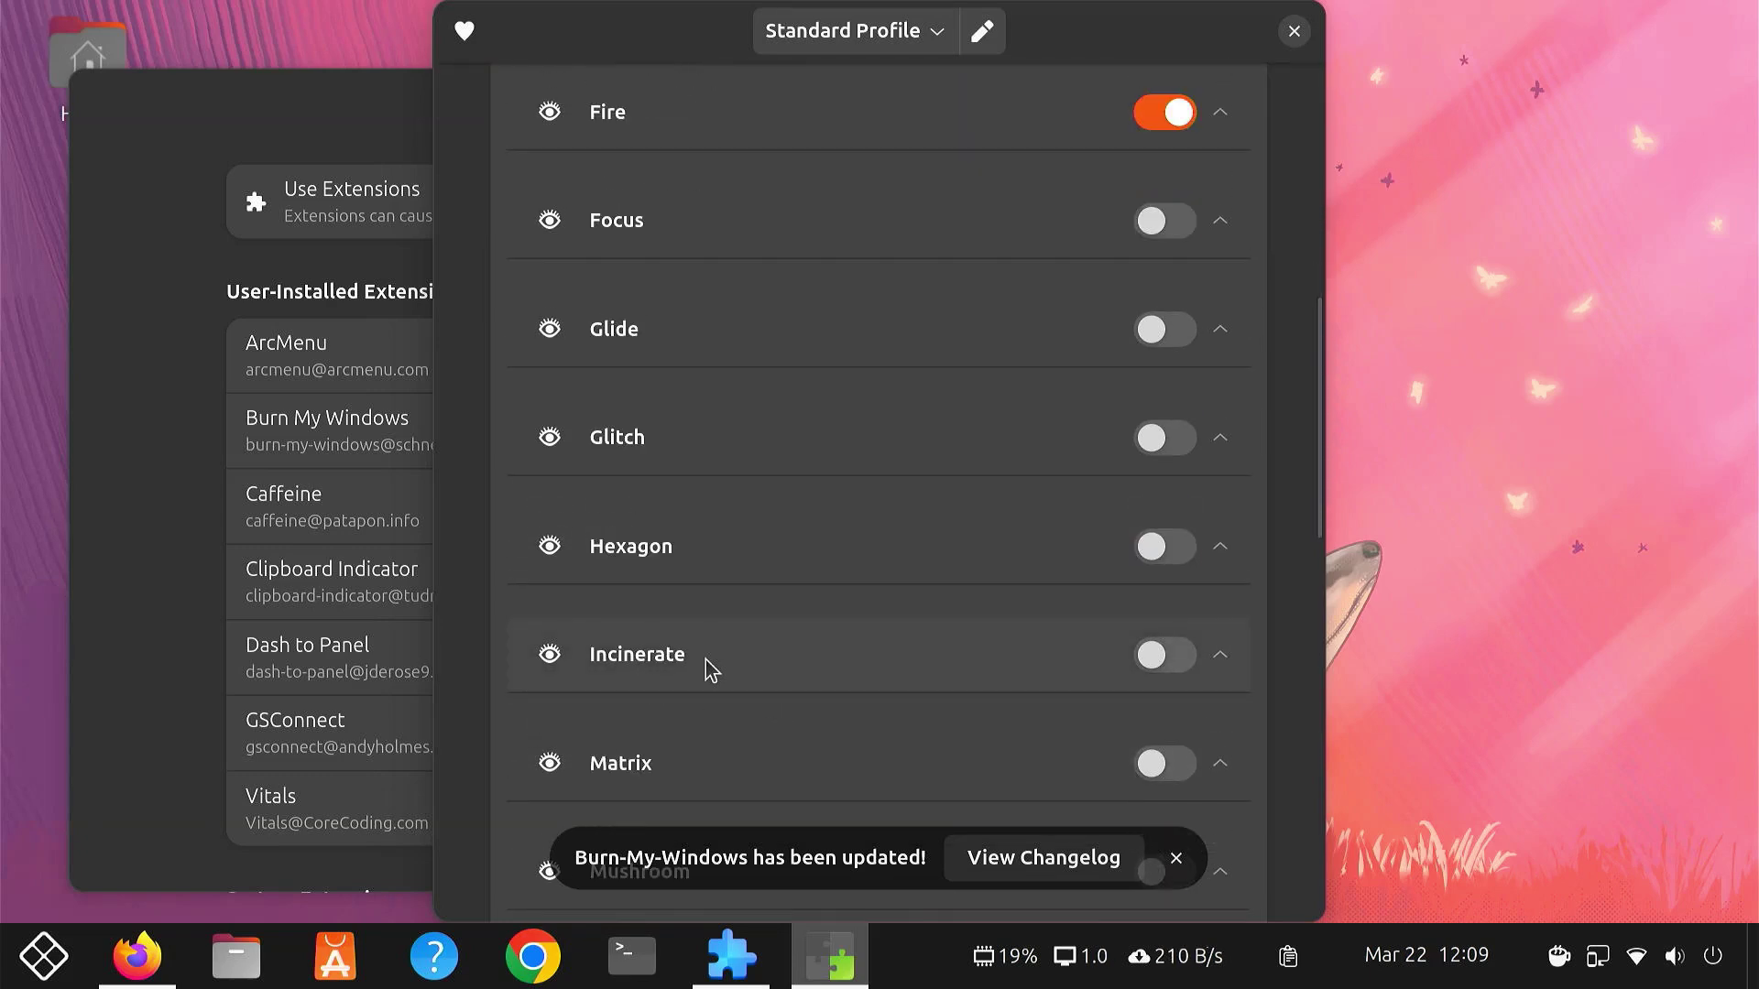
pyautogui.scroll(-20, 712, 669)
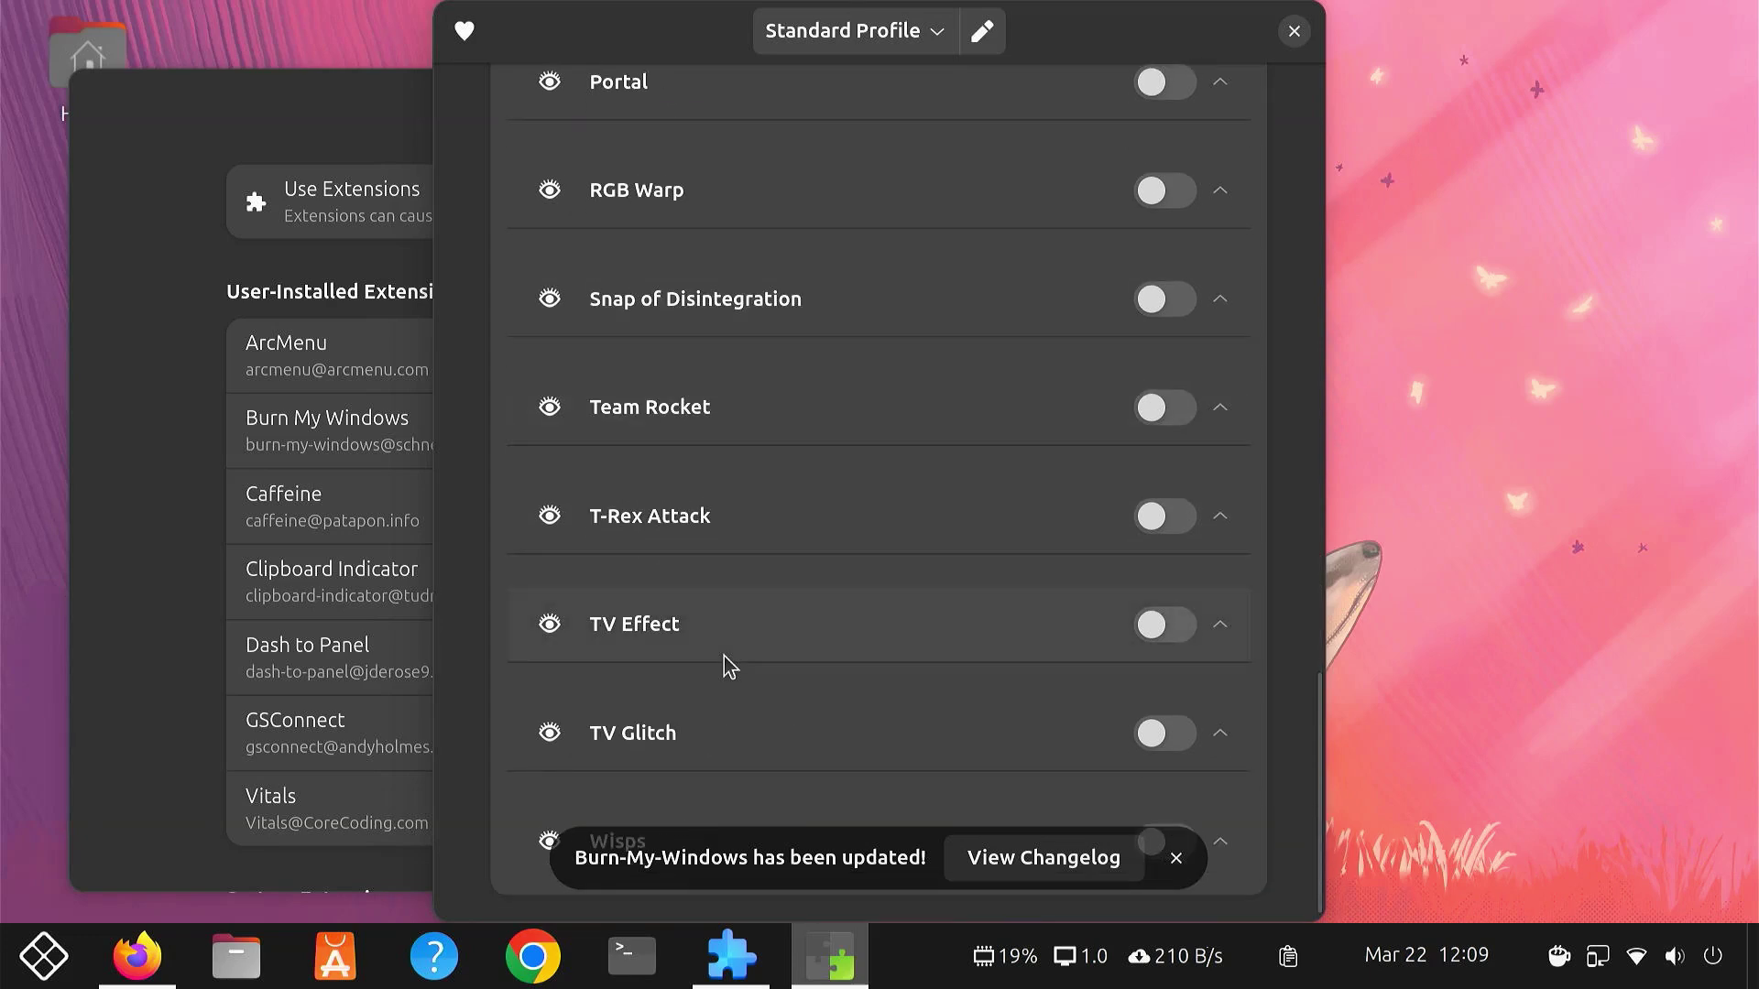
pyautogui.scroll(20, 724, 656)
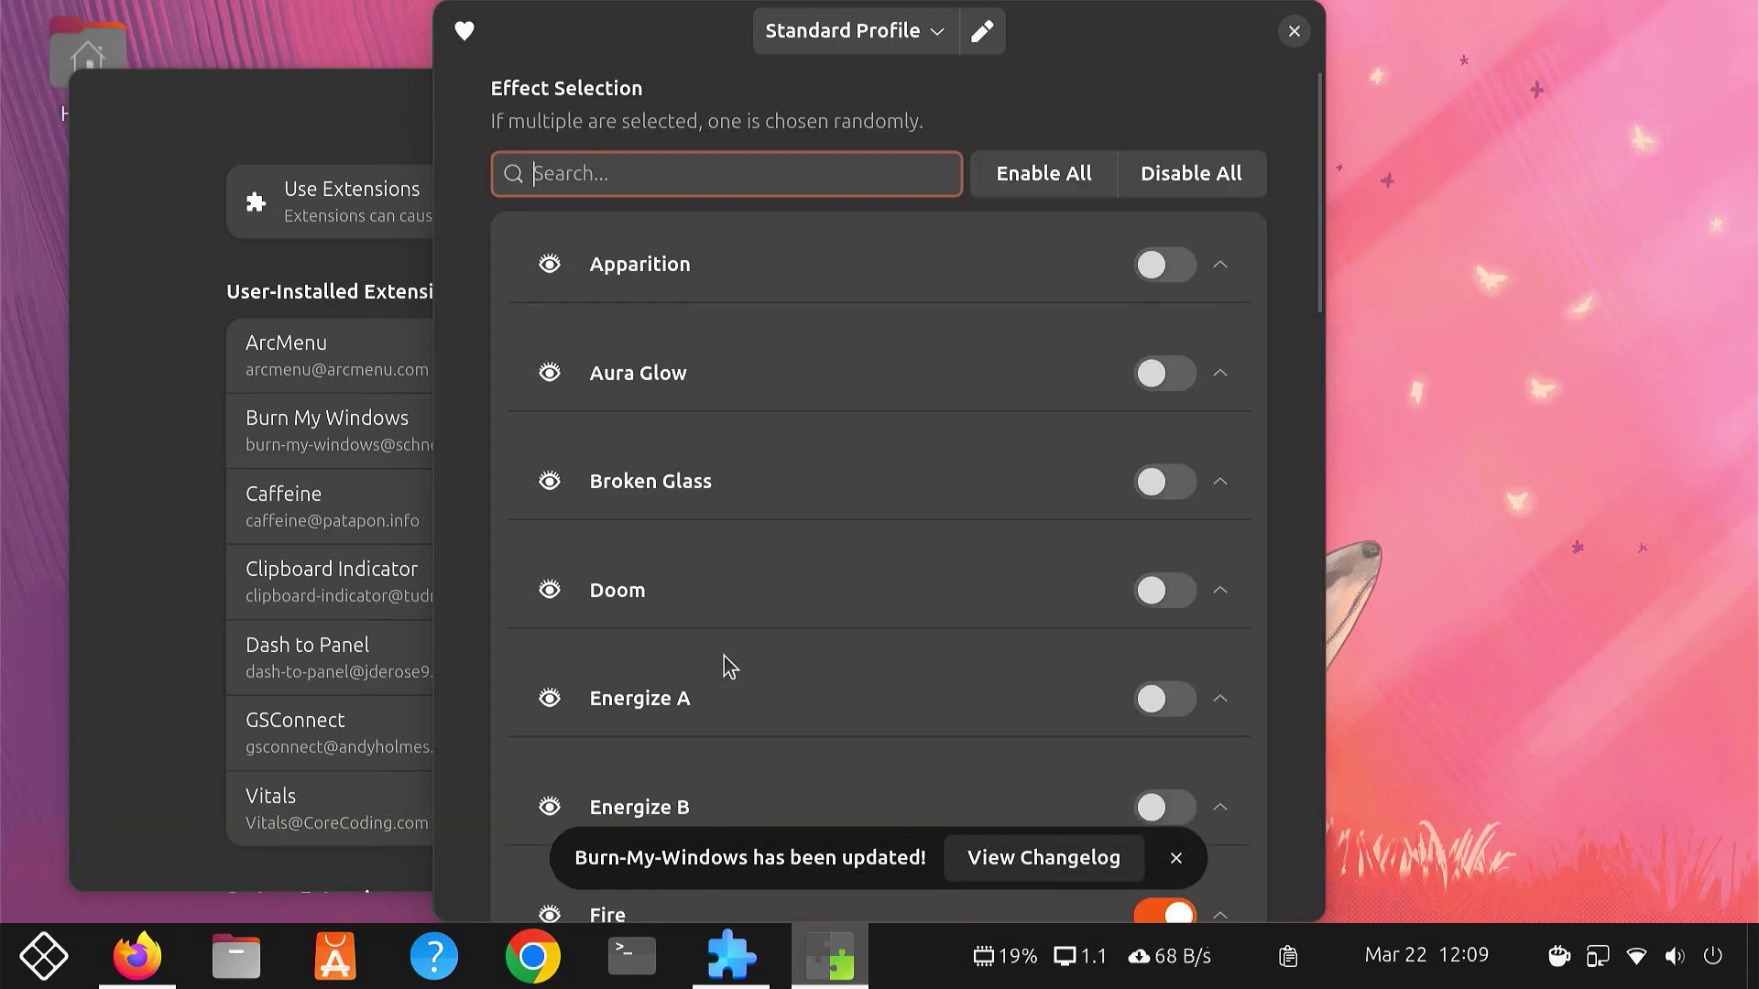
pyautogui.click(1161, 482)
pyautogui.scroll(-4, 1102, 569)
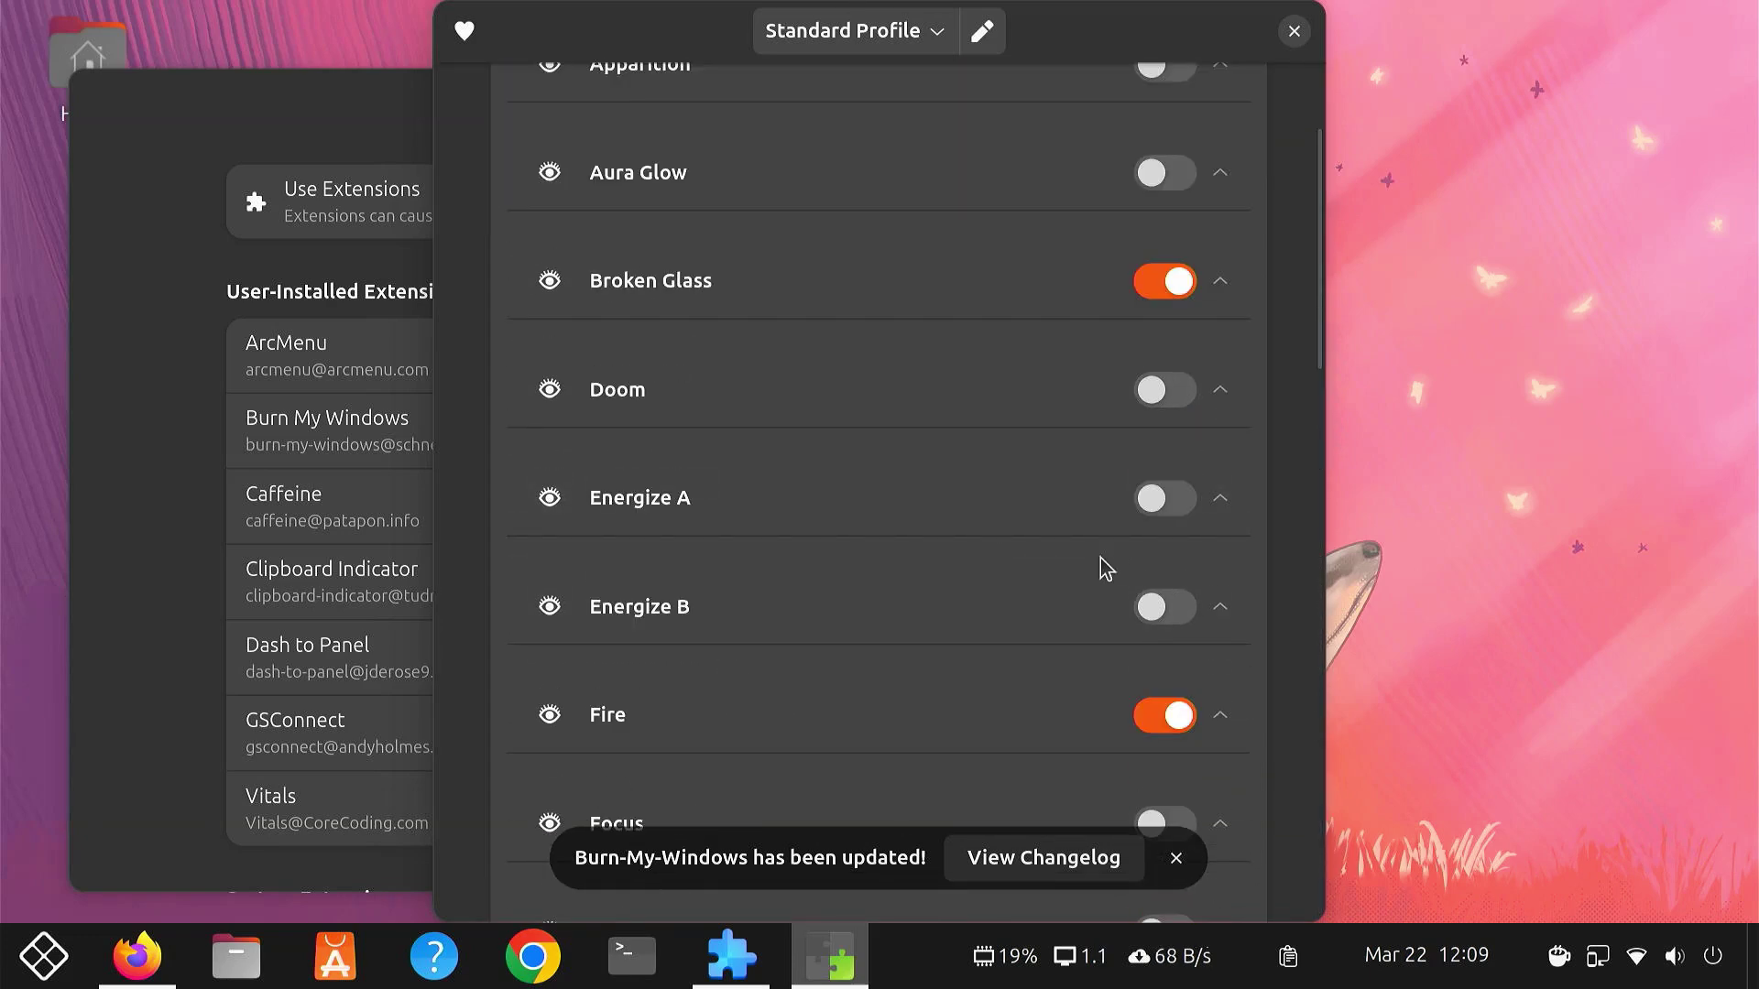
pyautogui.click(1164, 716)
pyautogui.click(236, 958)
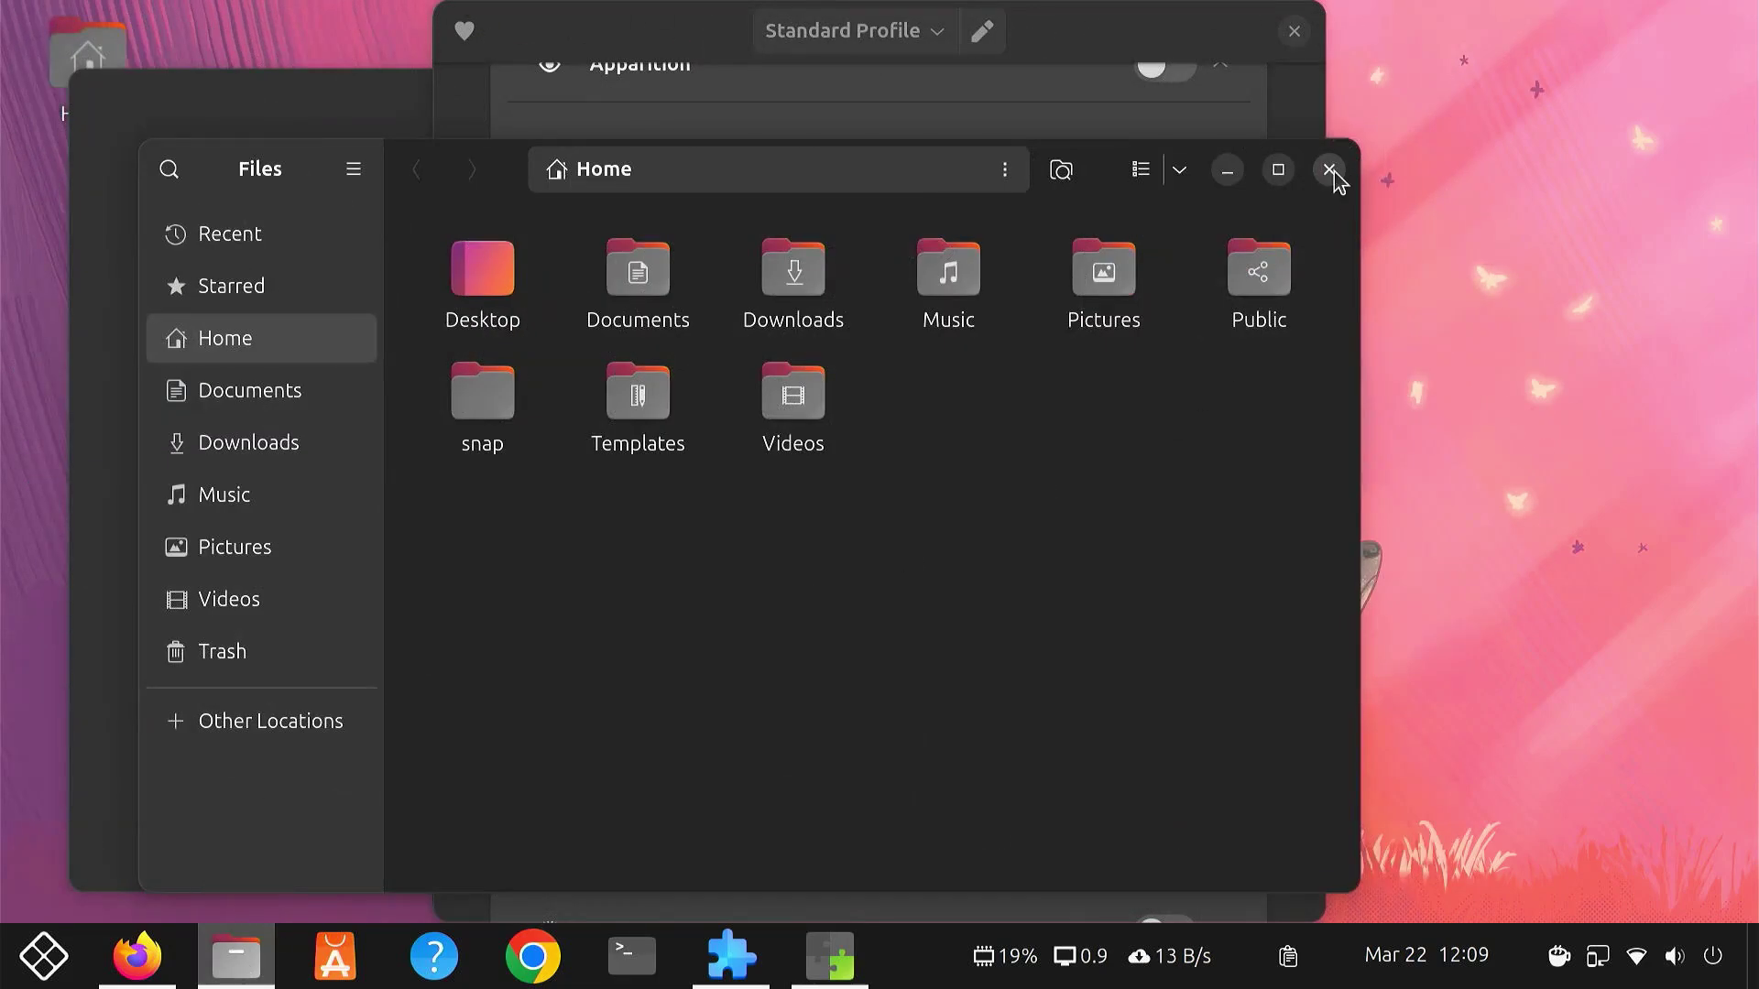
pyautogui.click(1329, 171)
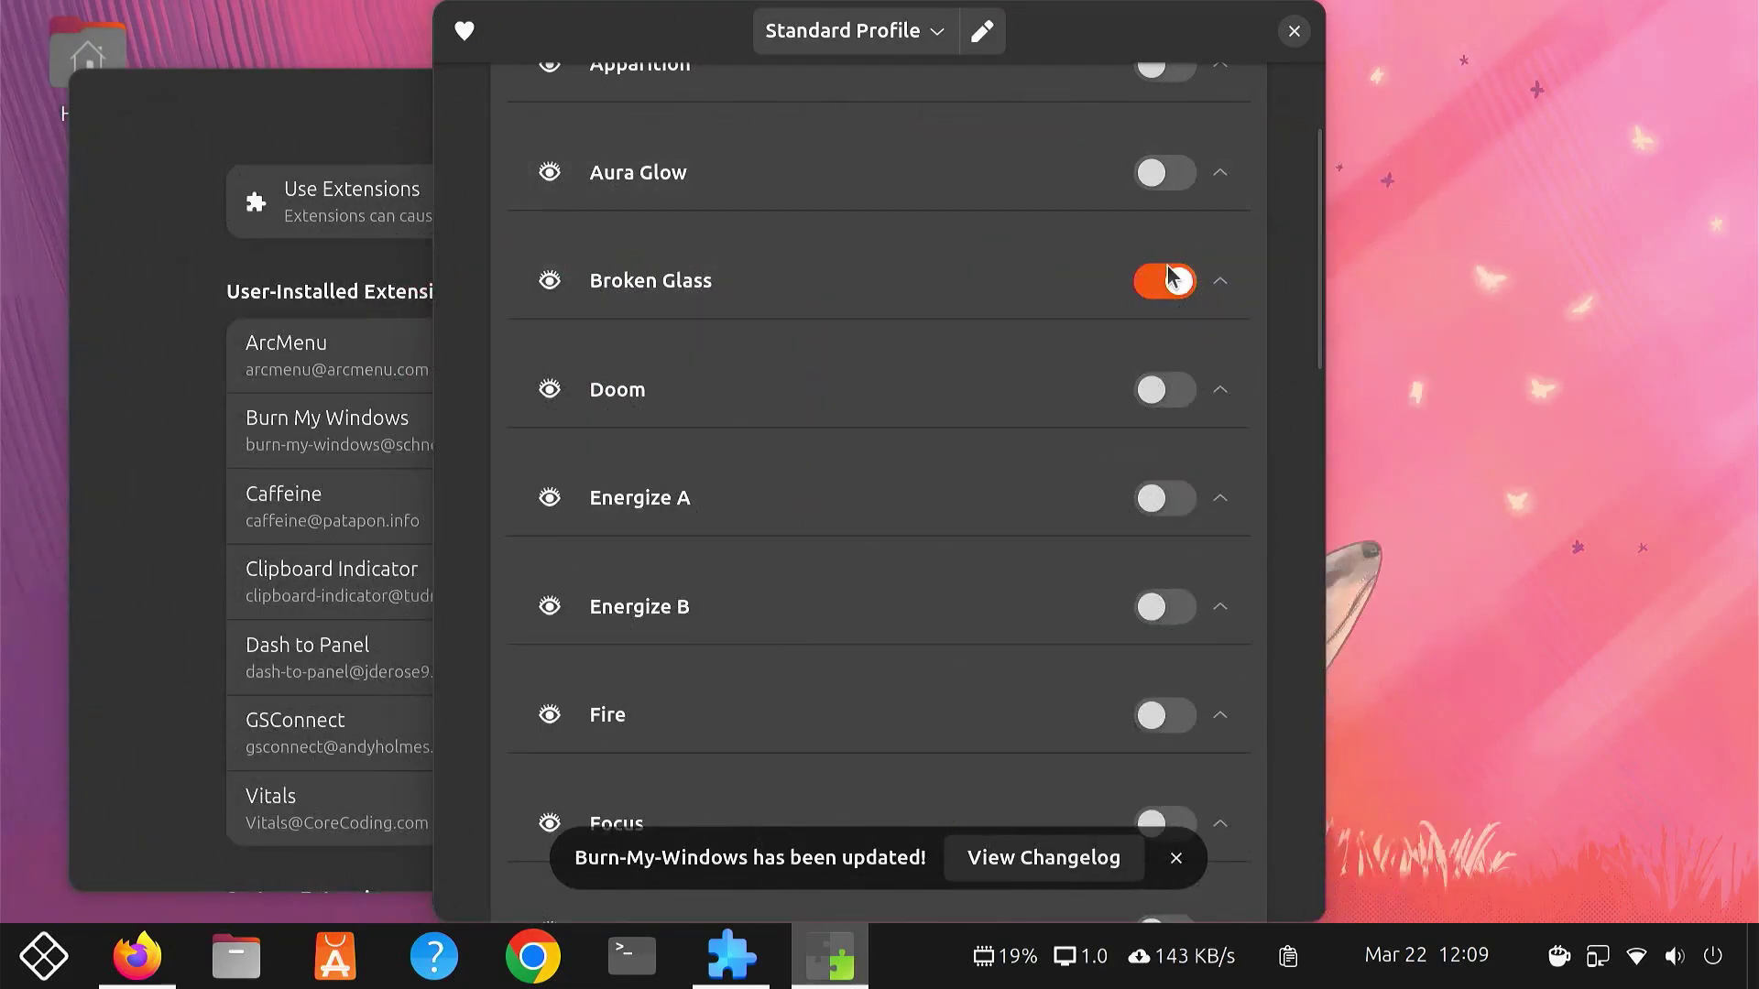
# Swap Broken Glass for the Incinerate effect and preview it on Files.
pyautogui.click(1171, 277)
pyautogui.scroll(-8, 1100, 427)
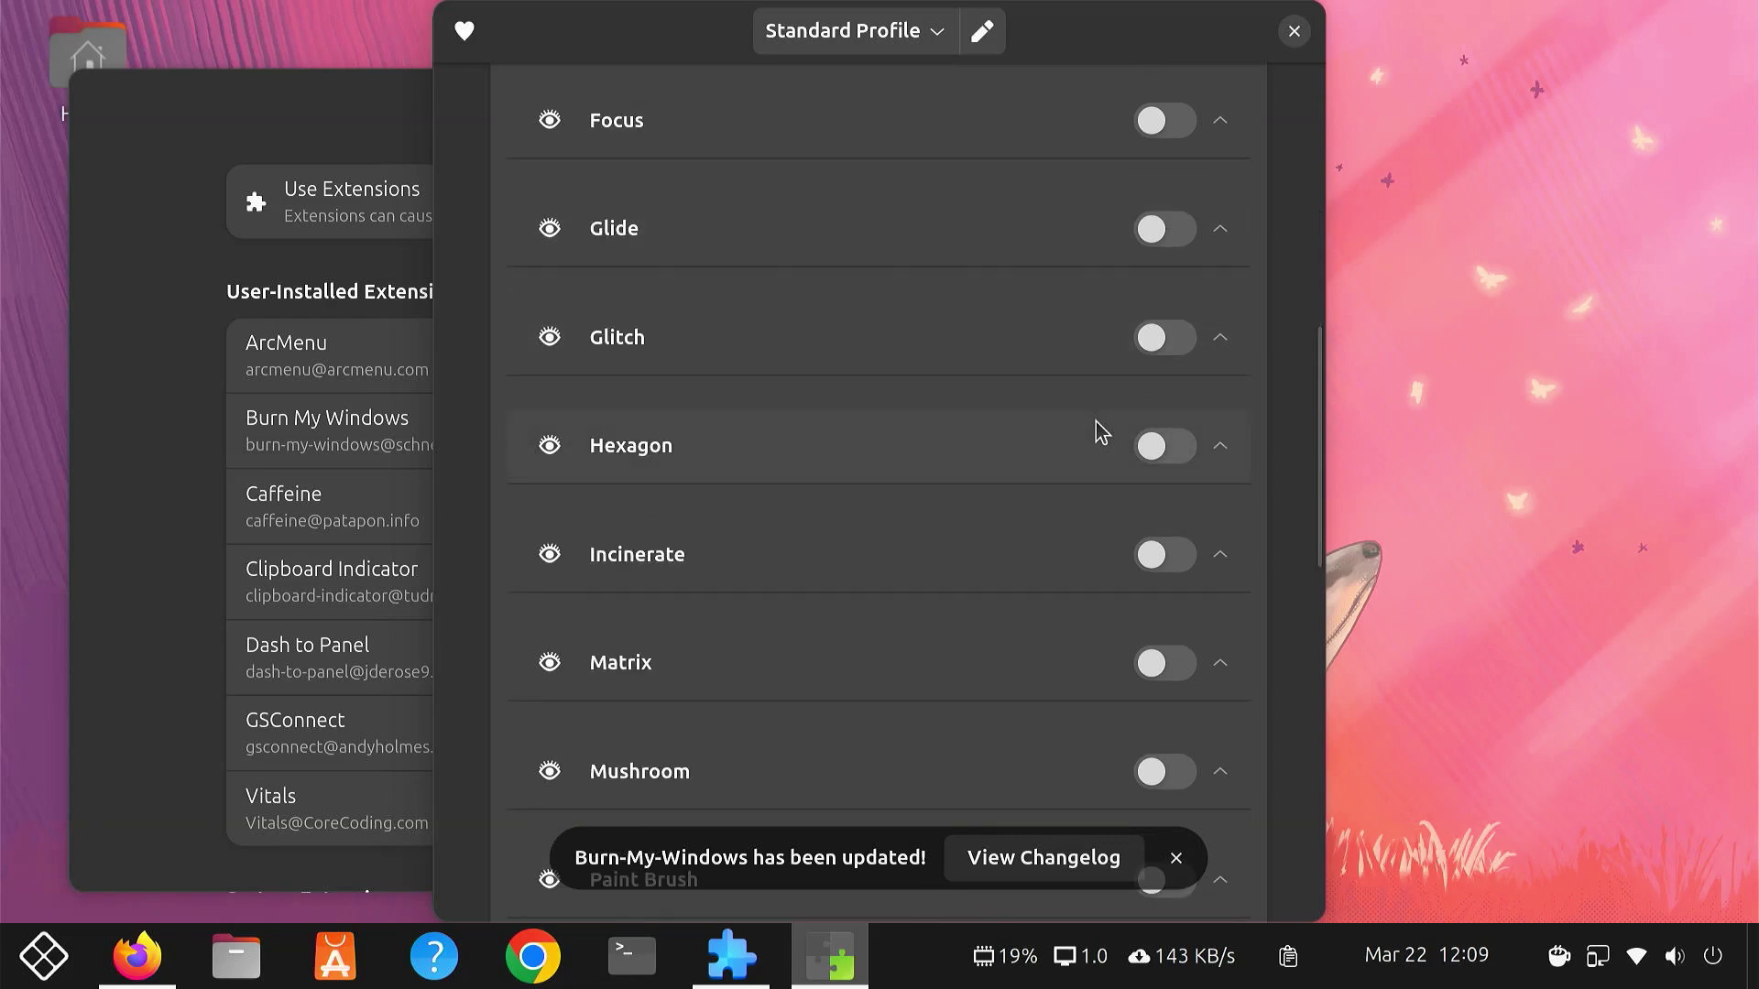
pyautogui.click(1193, 562)
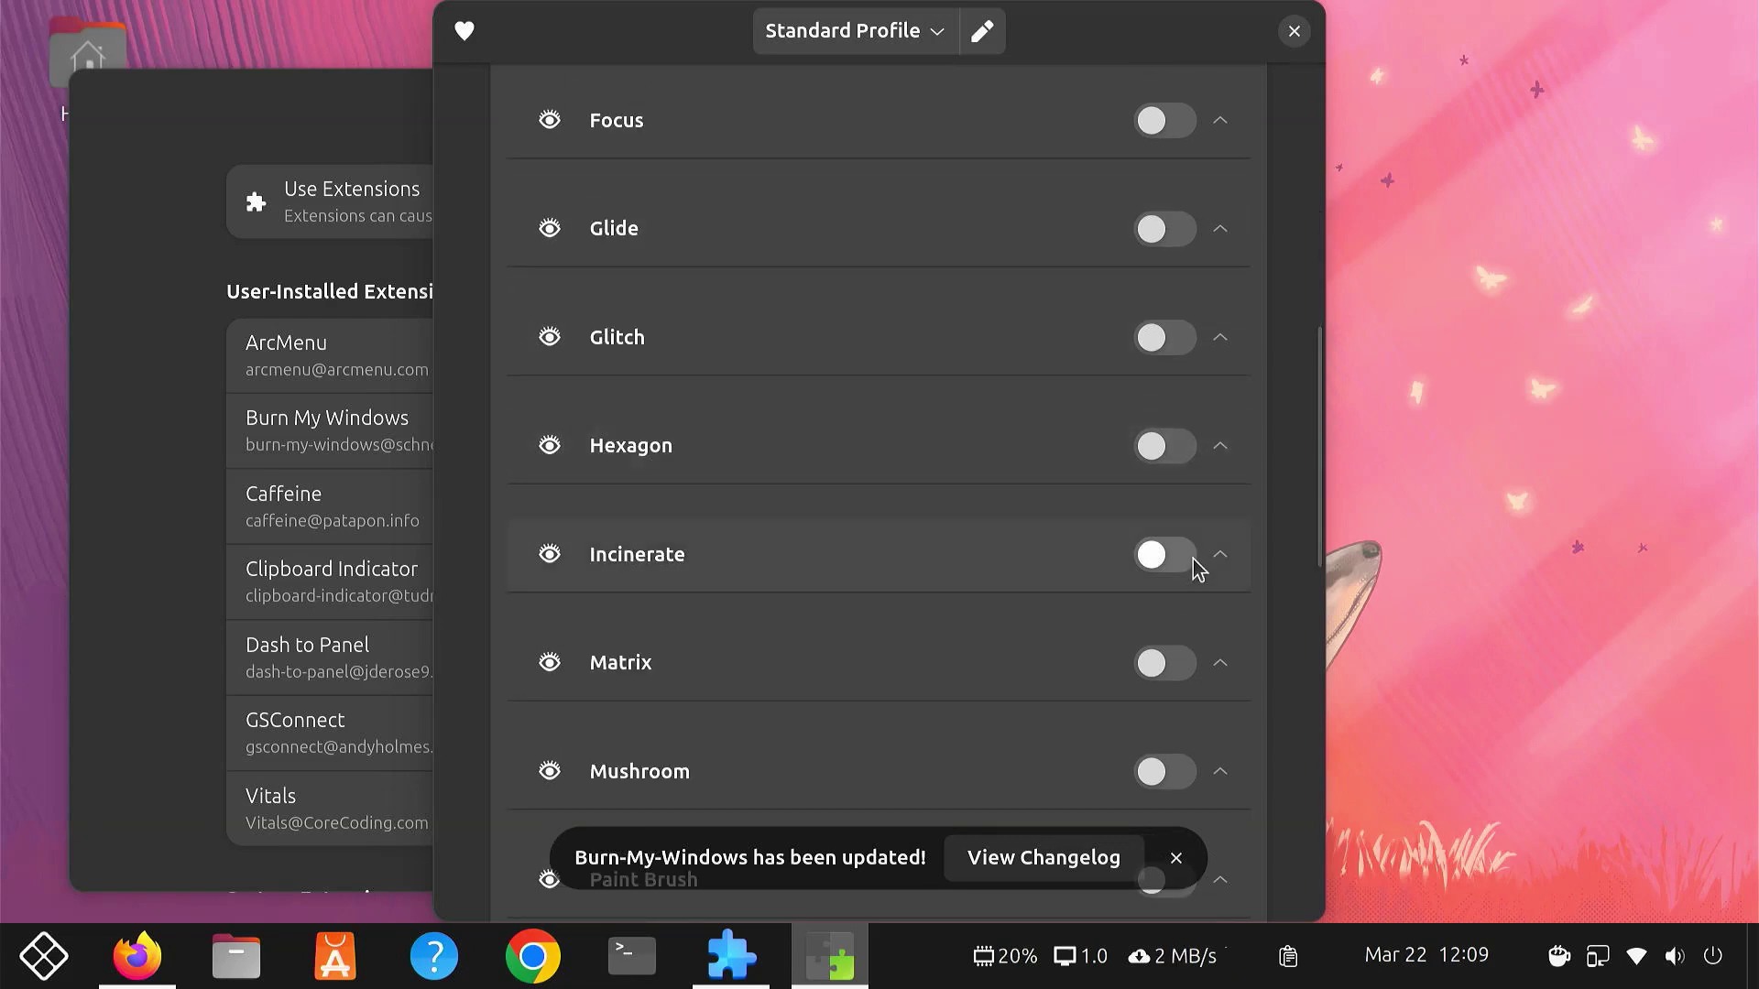
pyautogui.click(258, 971)
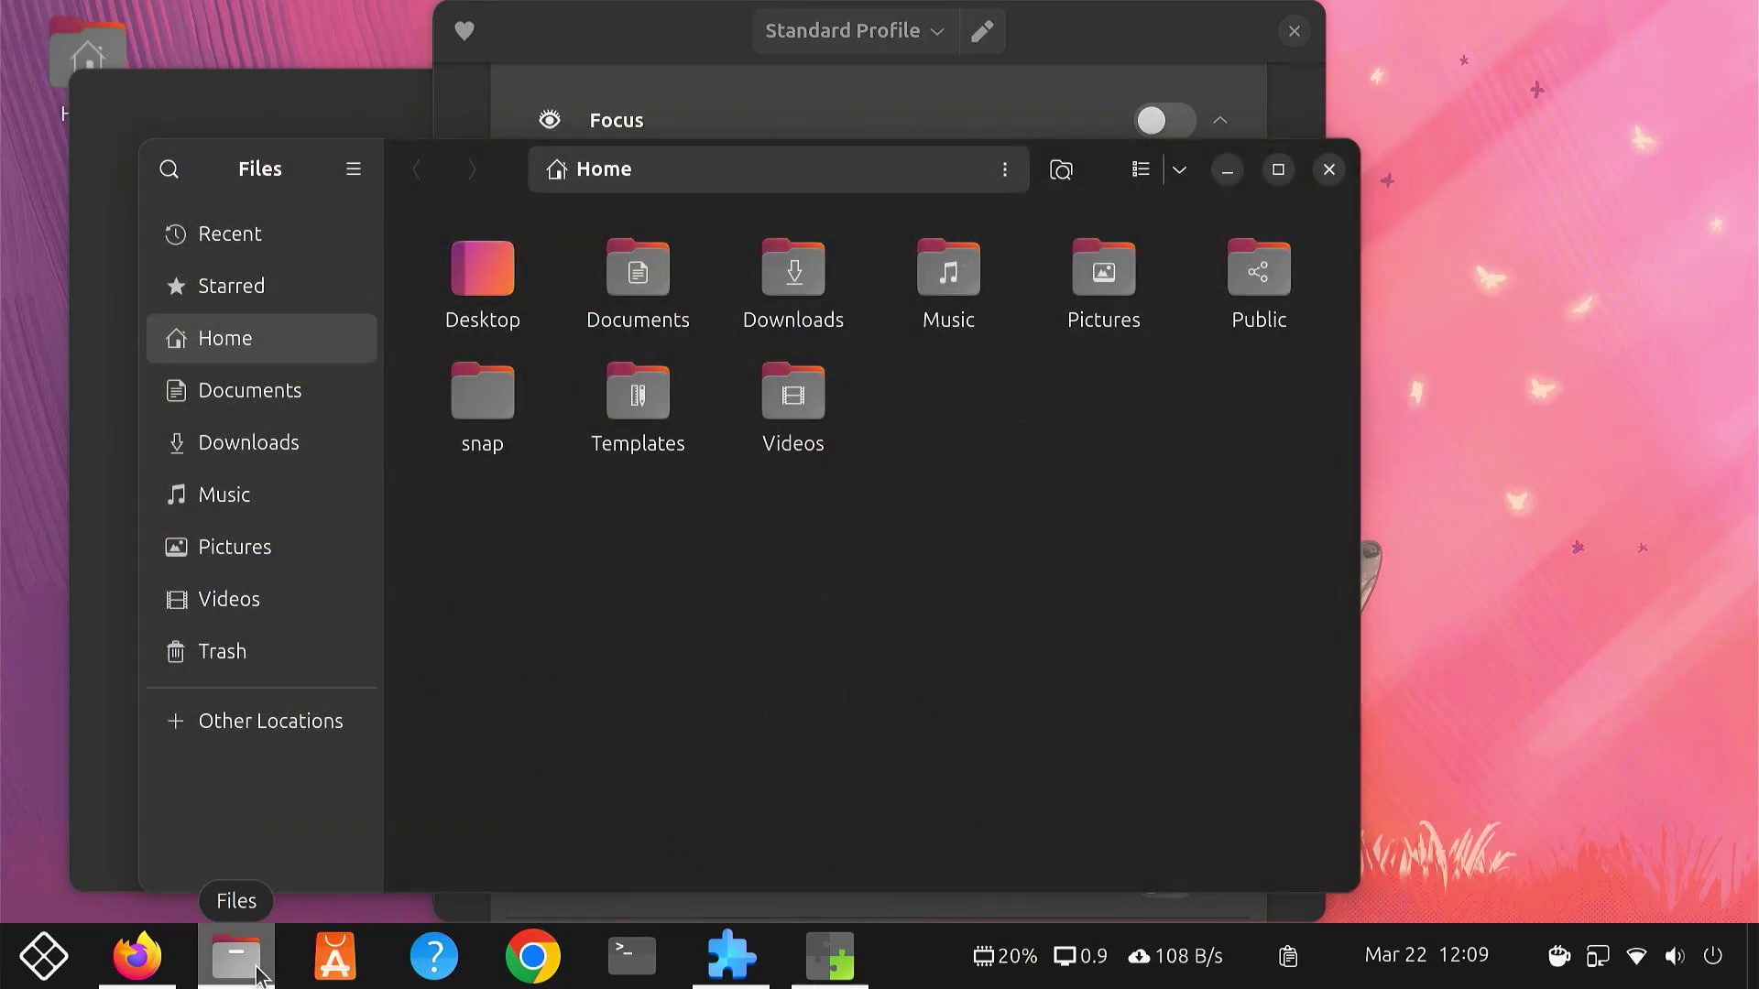
pyautogui.click(1329, 169)
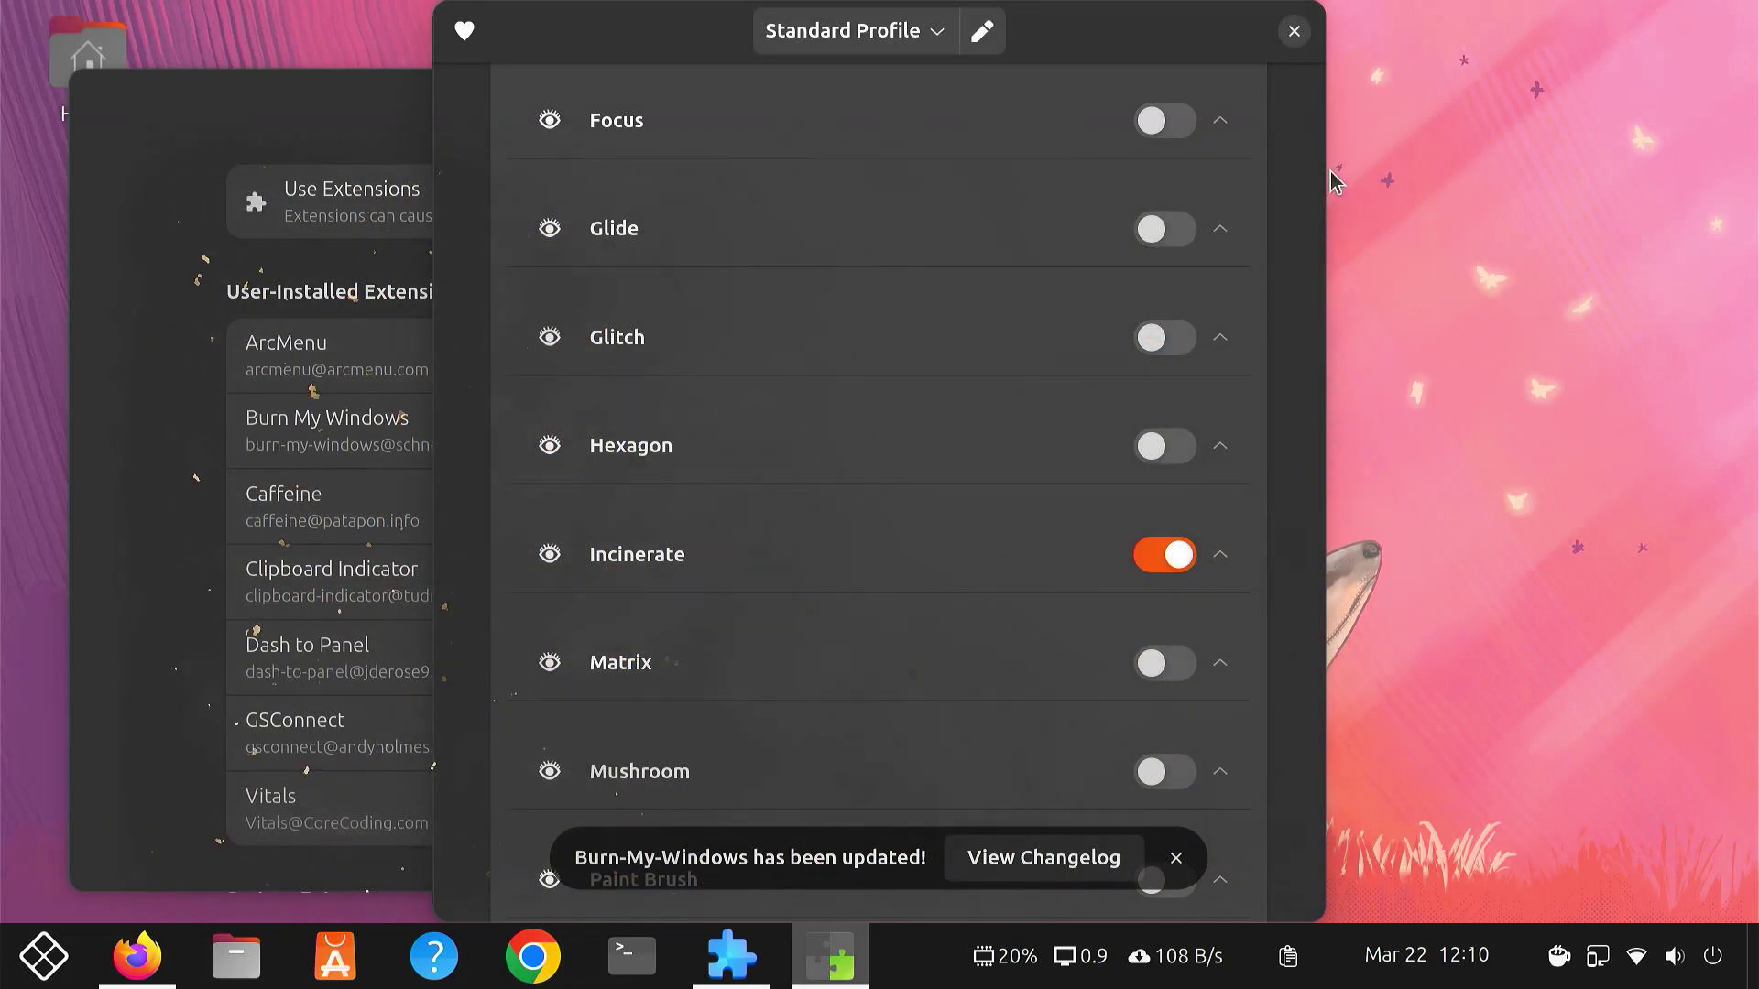
pyautogui.scroll(10, 1161, 240)
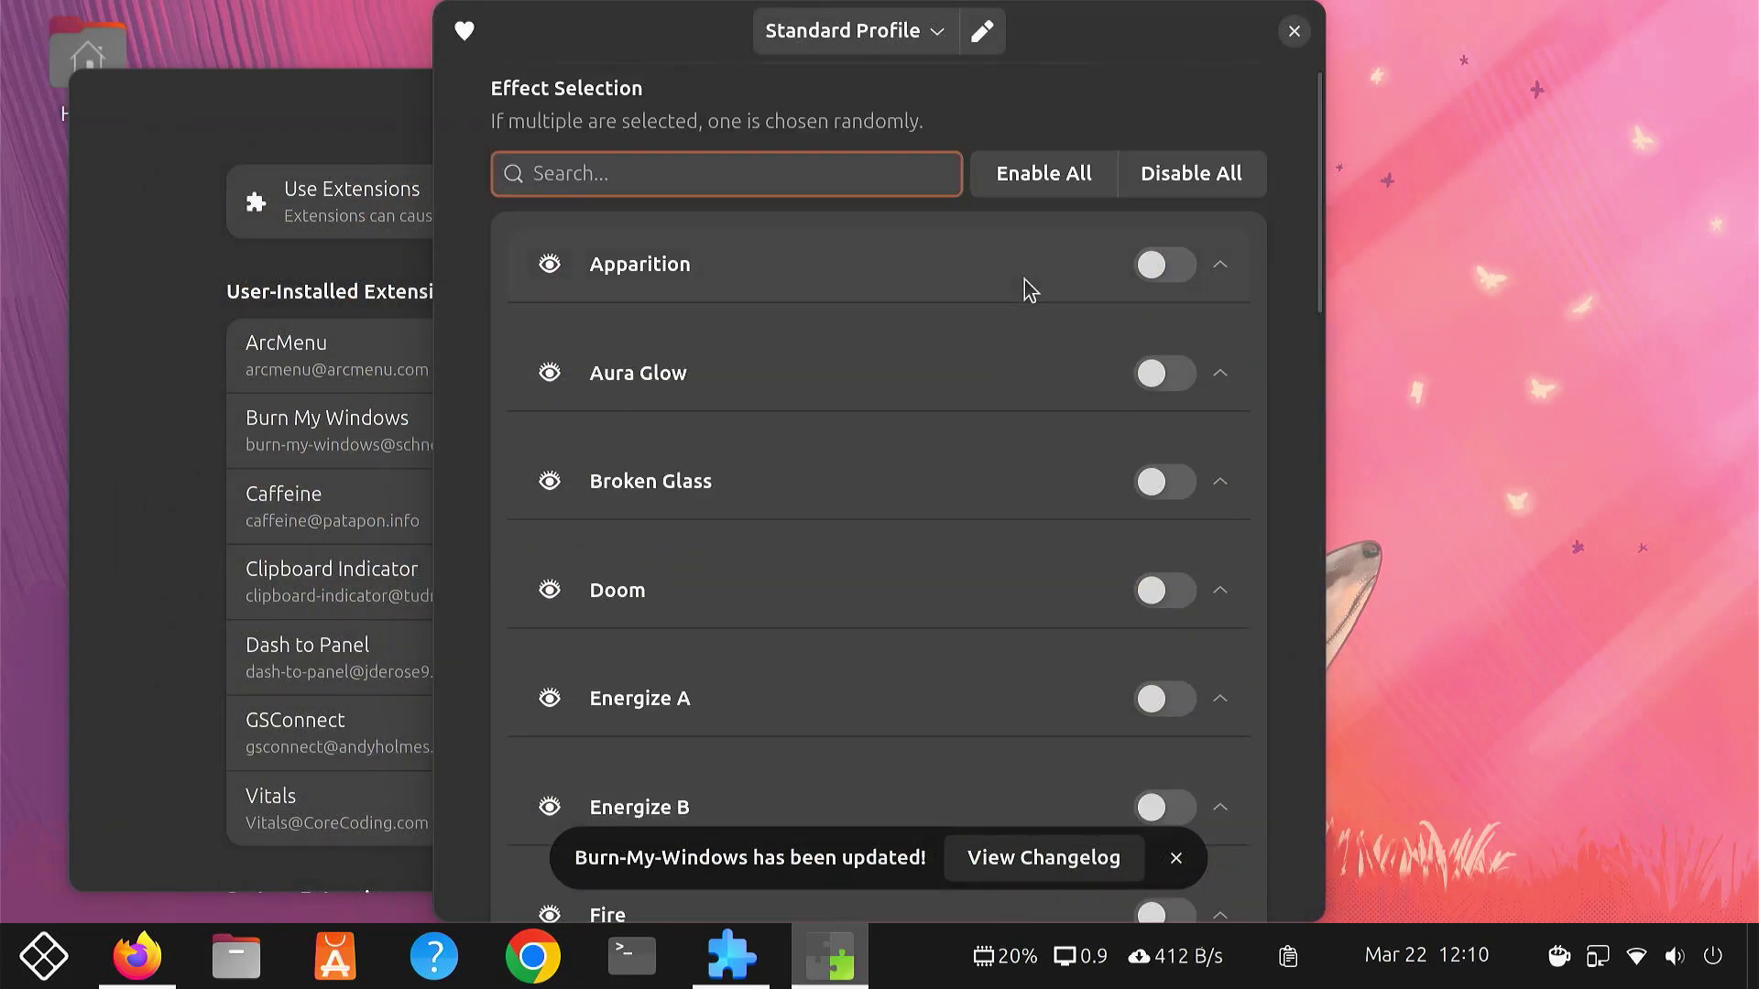
# Enable all Burn My Windows effects, view the Broken Glass sliders, and close the preferences.
pyautogui.click(1044, 176)
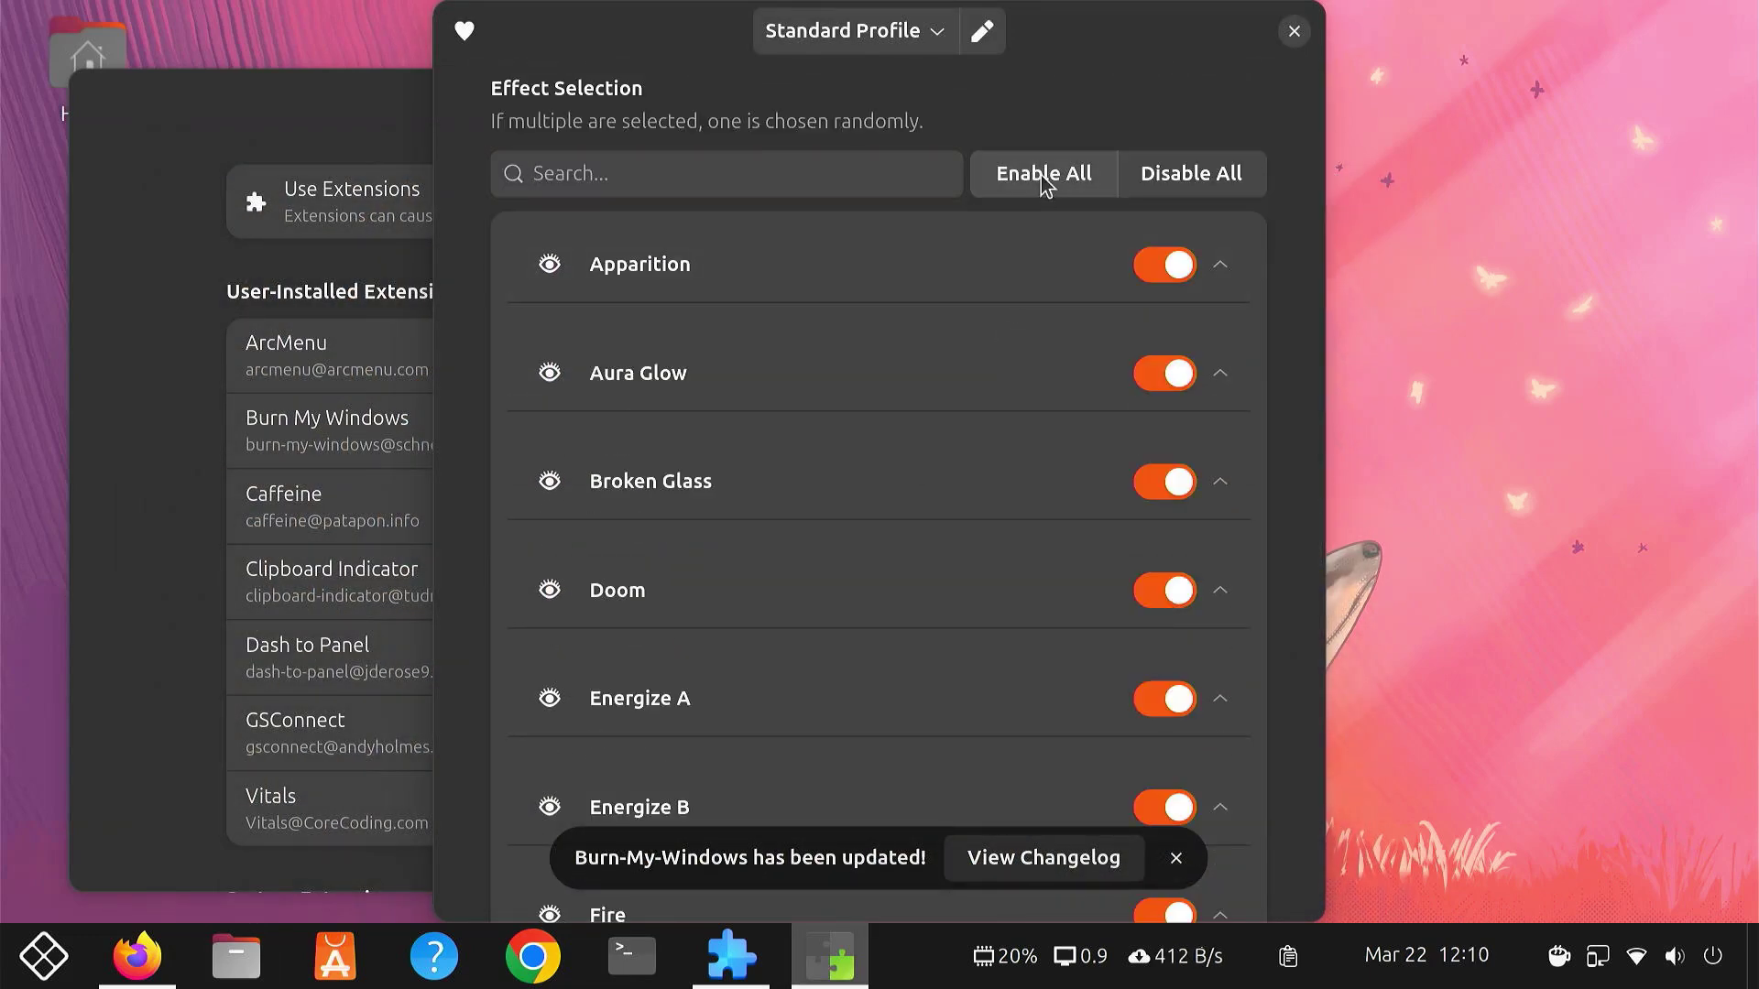
pyautogui.click(843, 482)
pyautogui.scroll(-2, 701, 577)
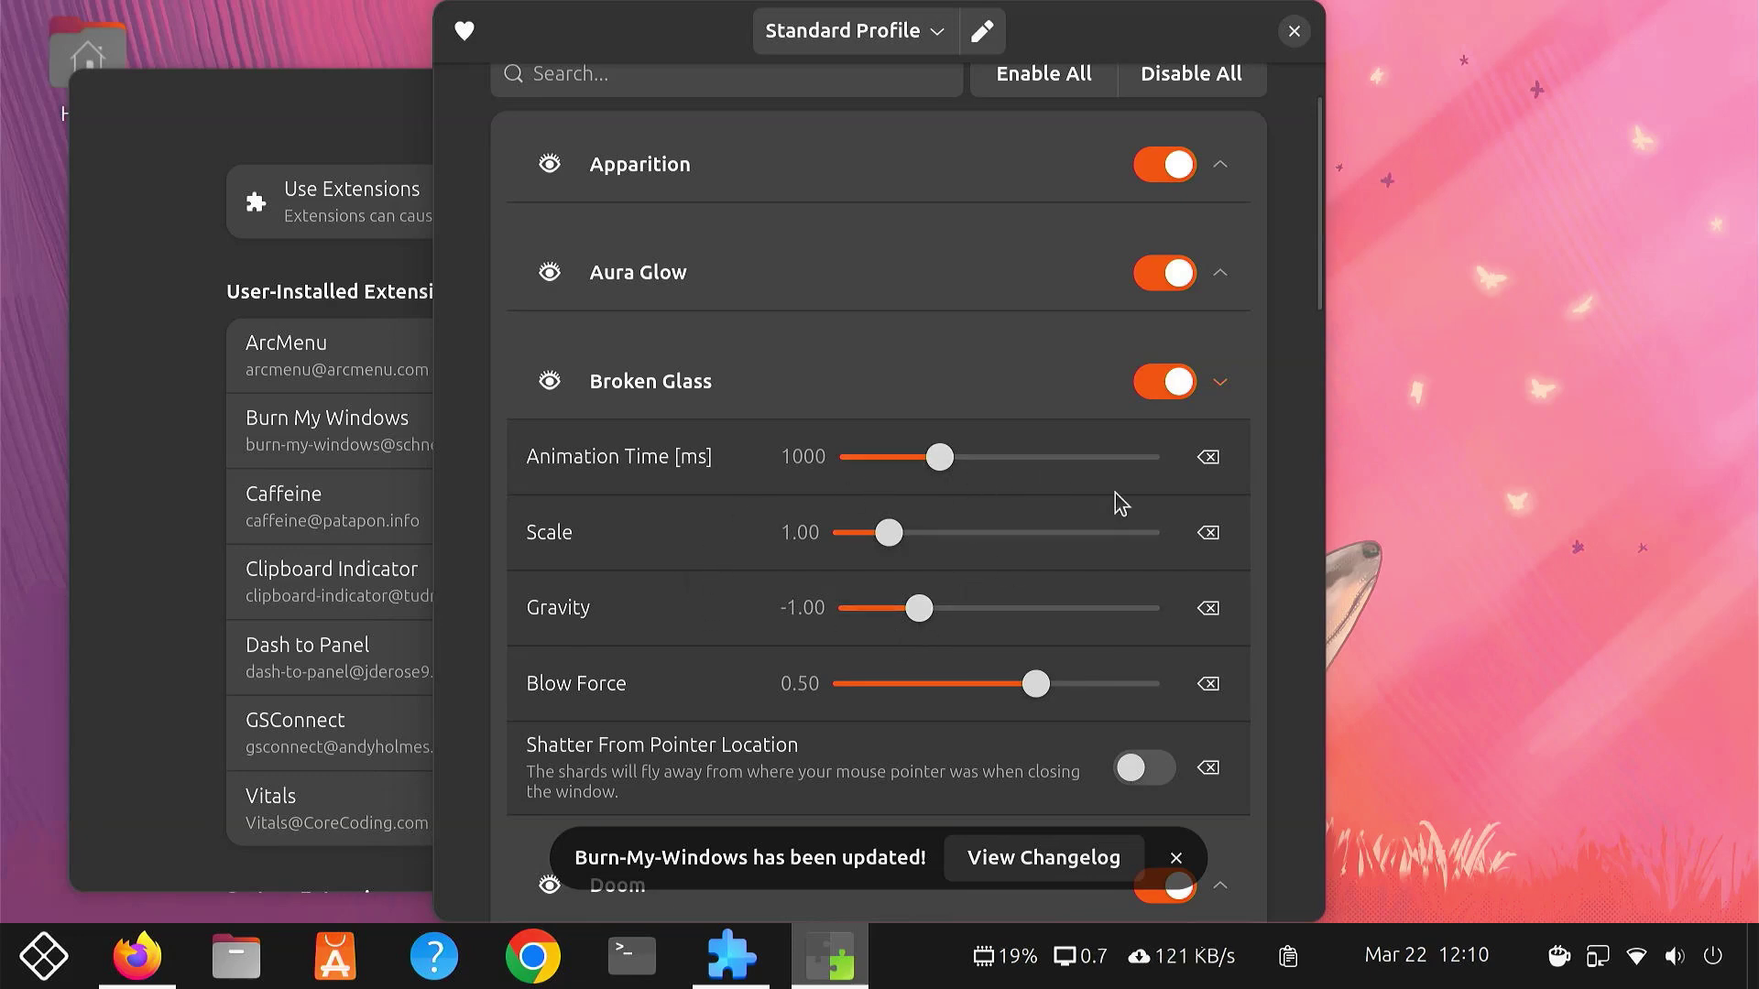
pyautogui.scroll(2, 1173, 385)
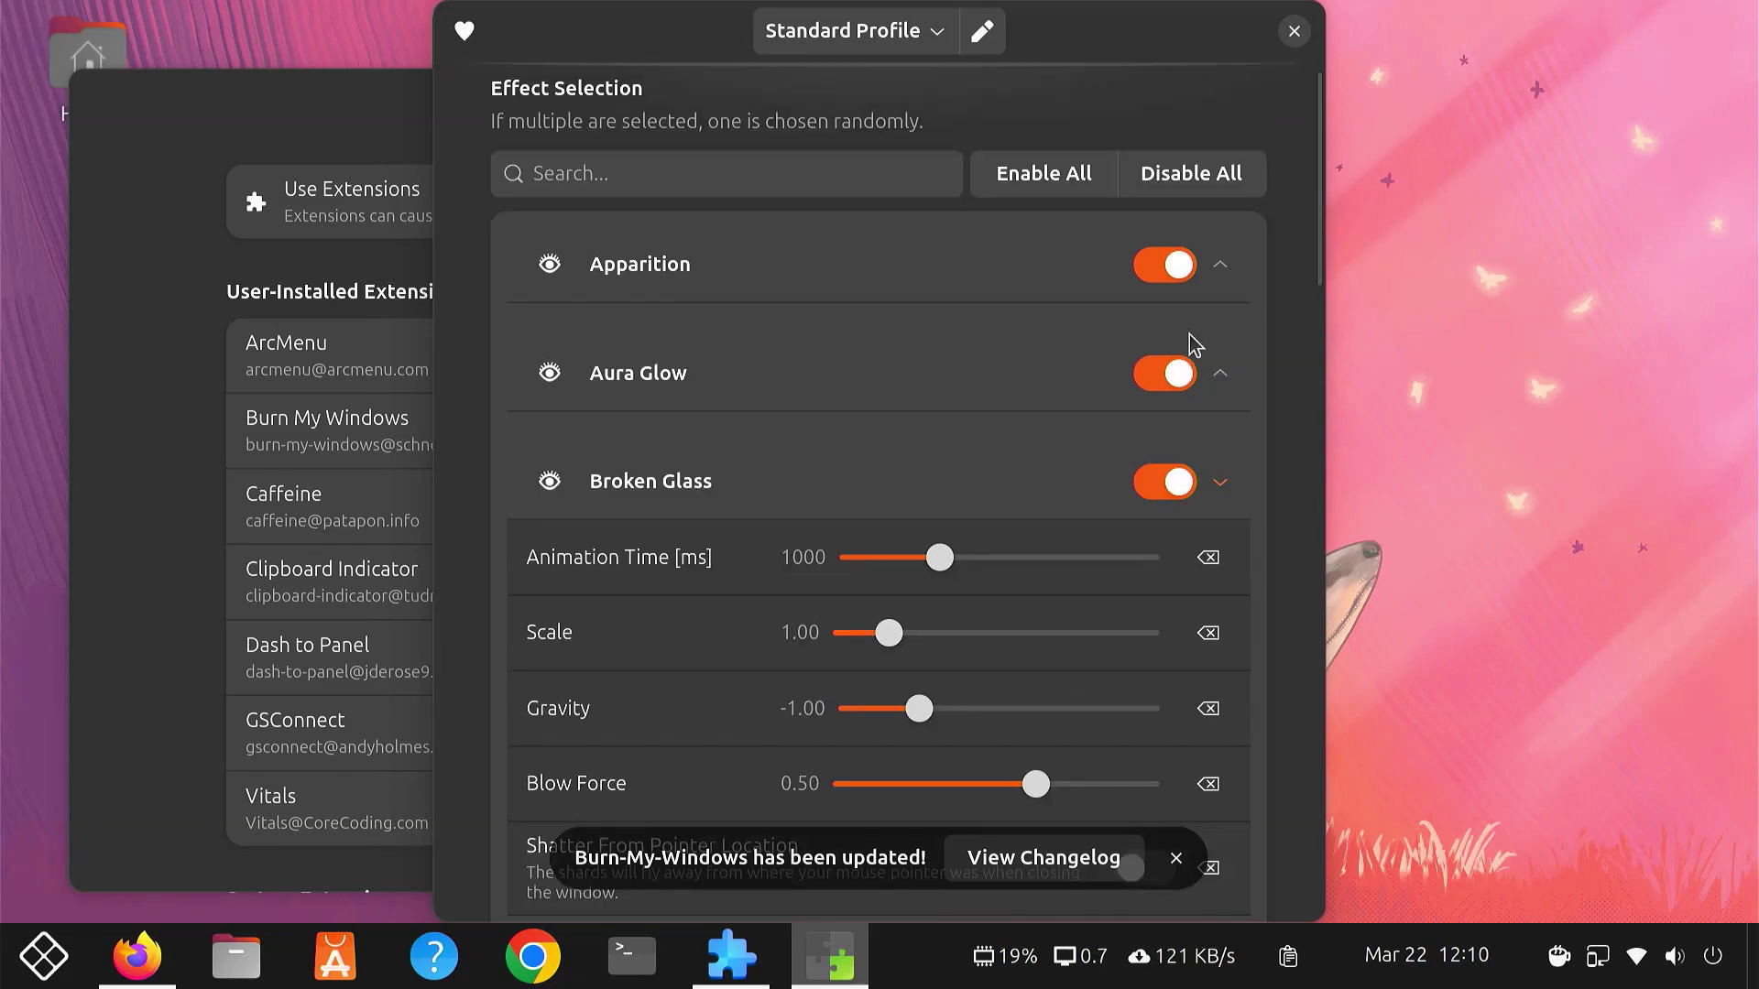
pyautogui.click(1293, 32)
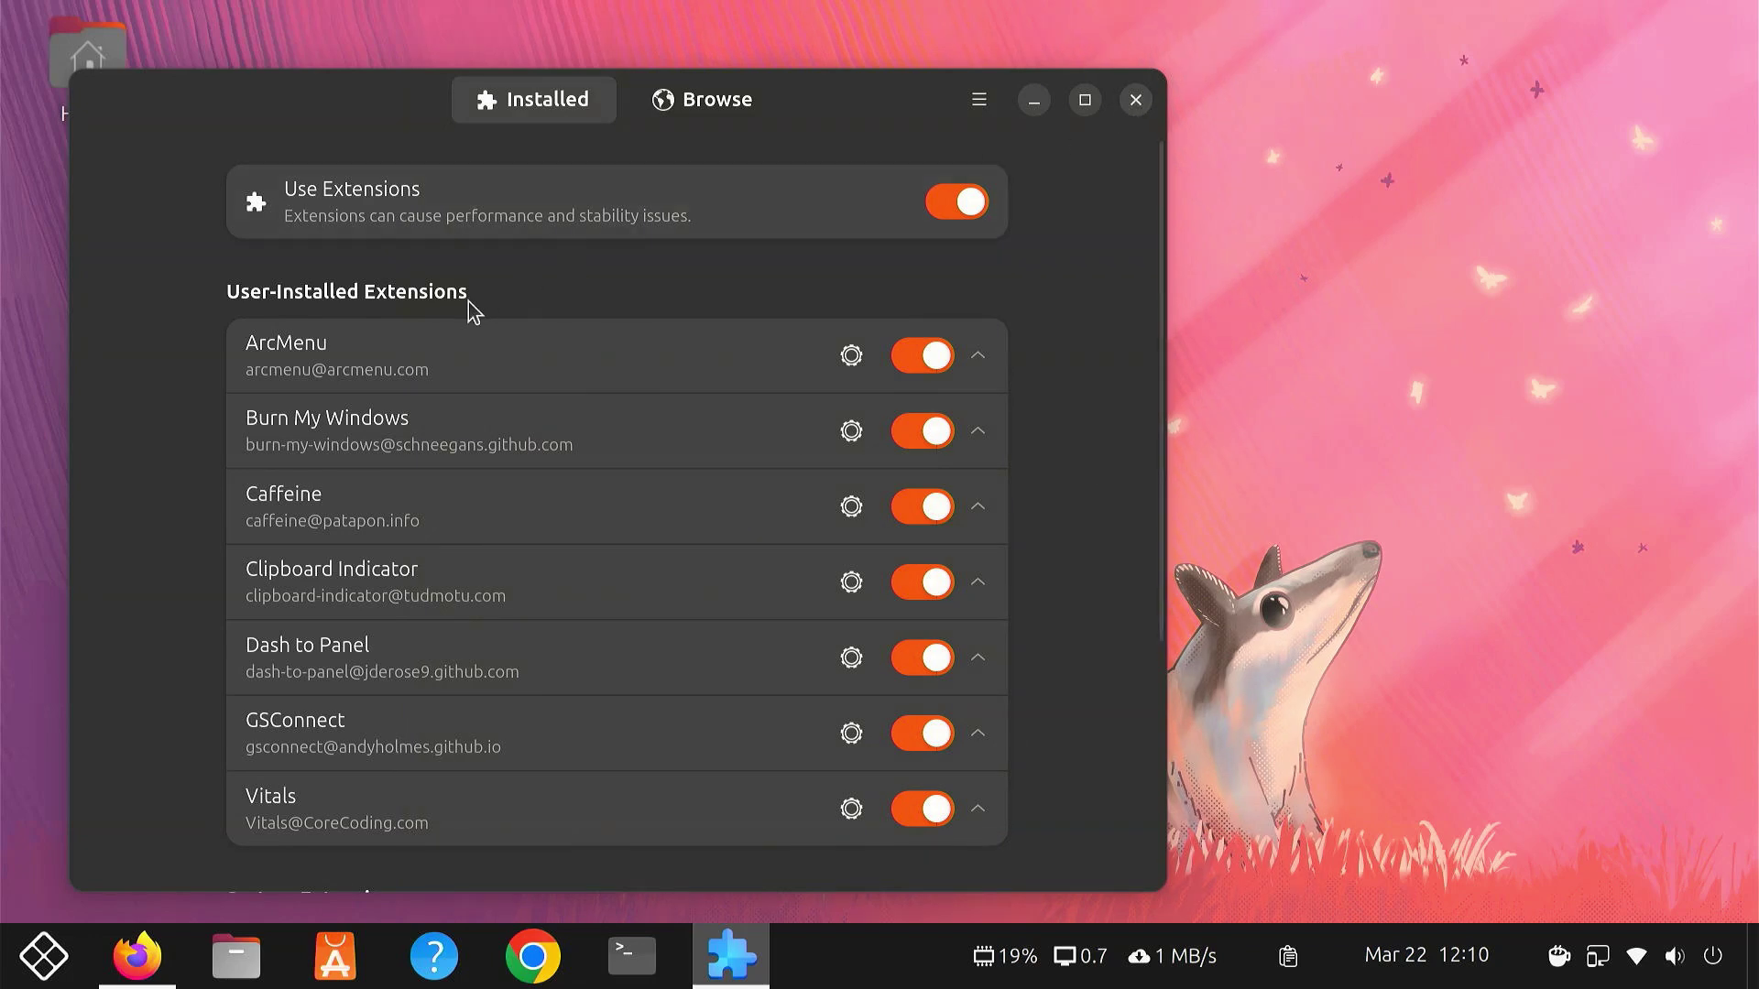
# Test the random effects on Files and the Terminal, then close Extension Manager.
pyautogui.click(235, 962)
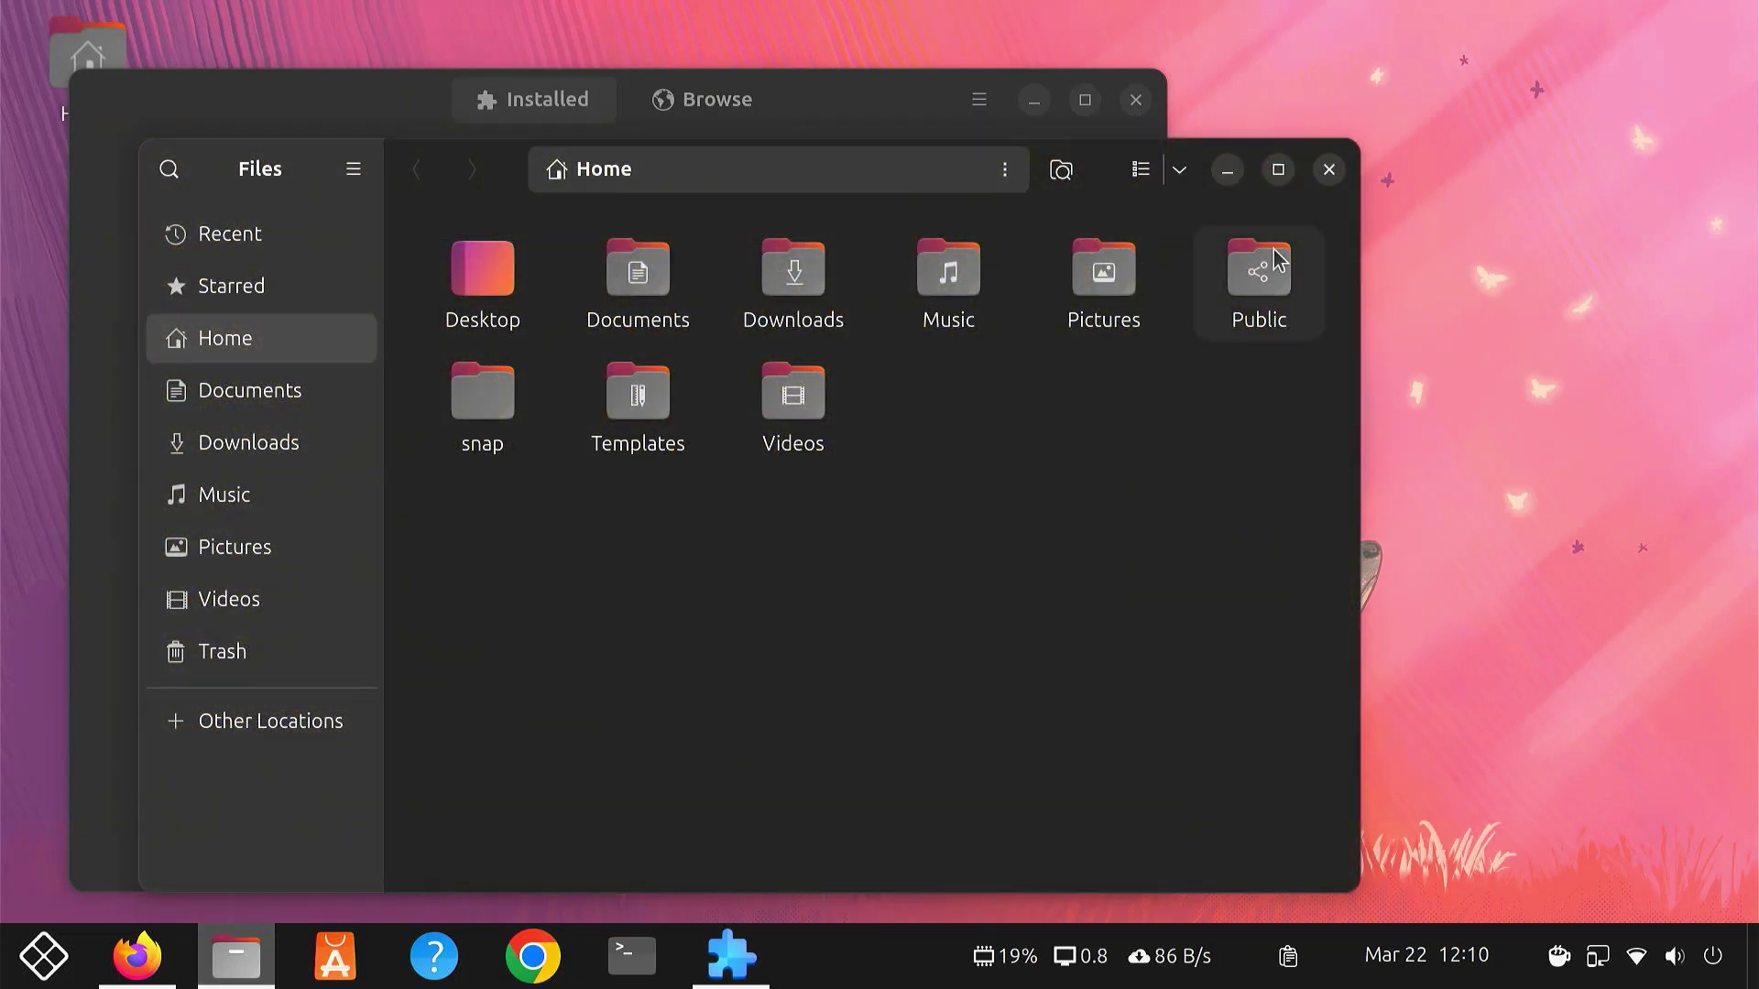
pyautogui.click(1329, 171)
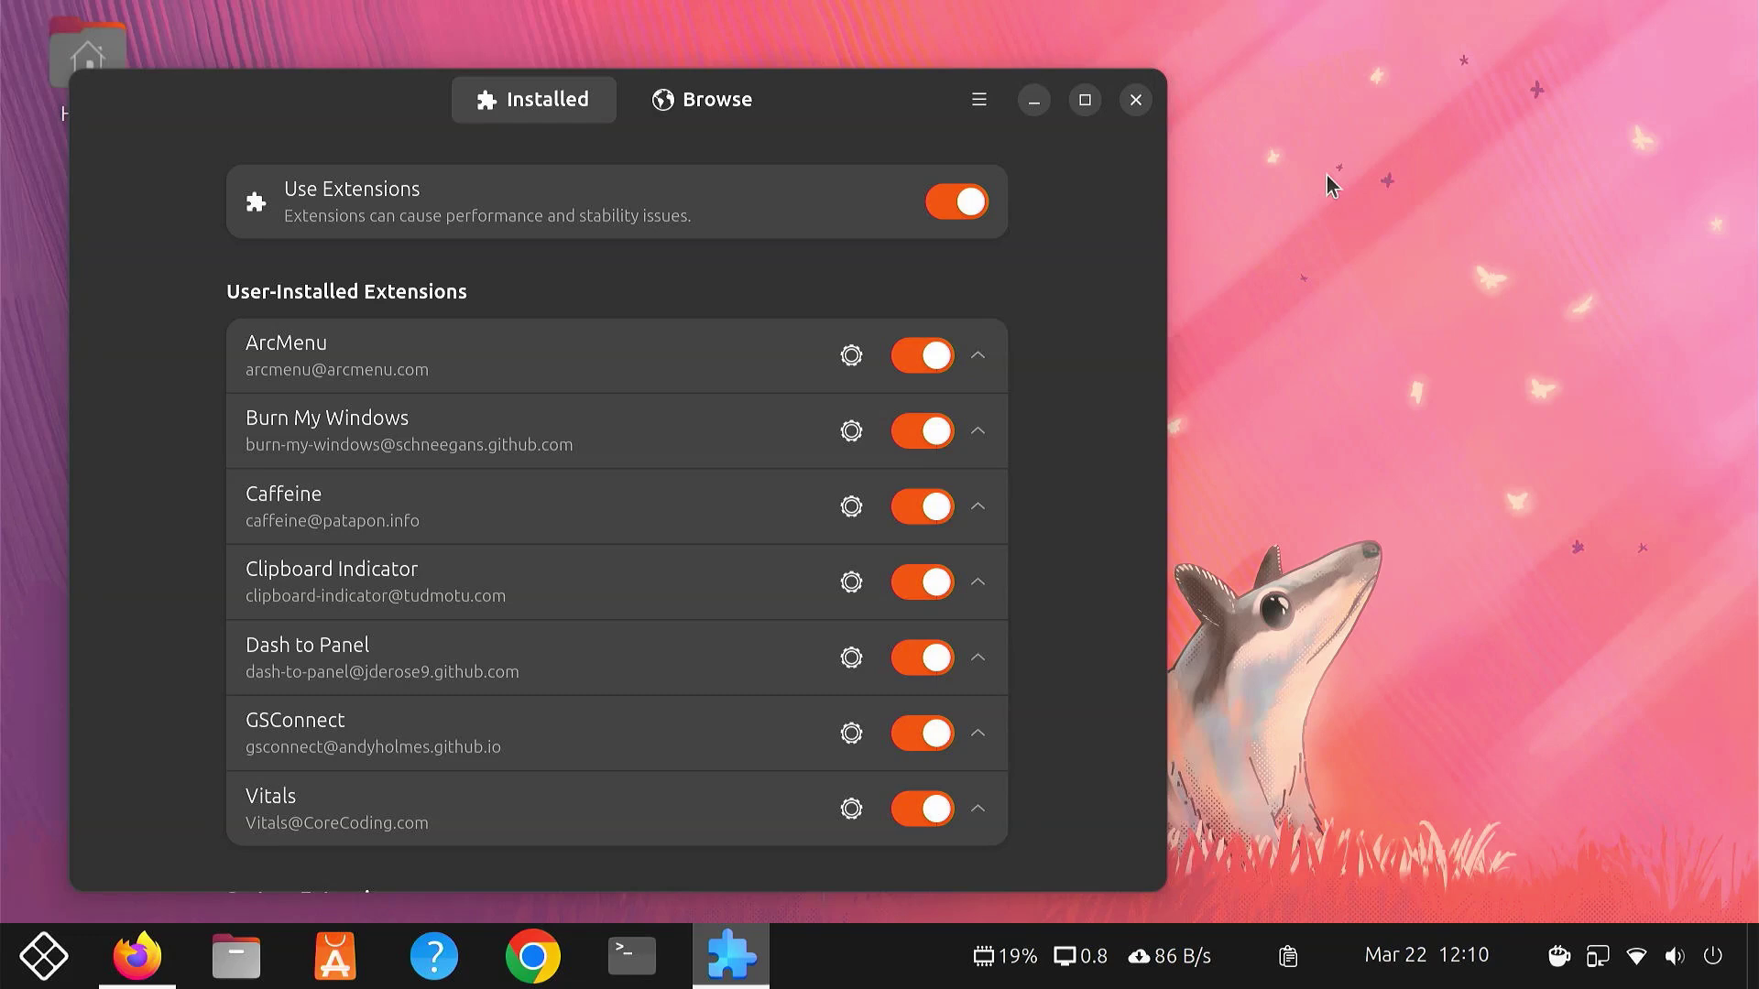
pyautogui.click(666, 969)
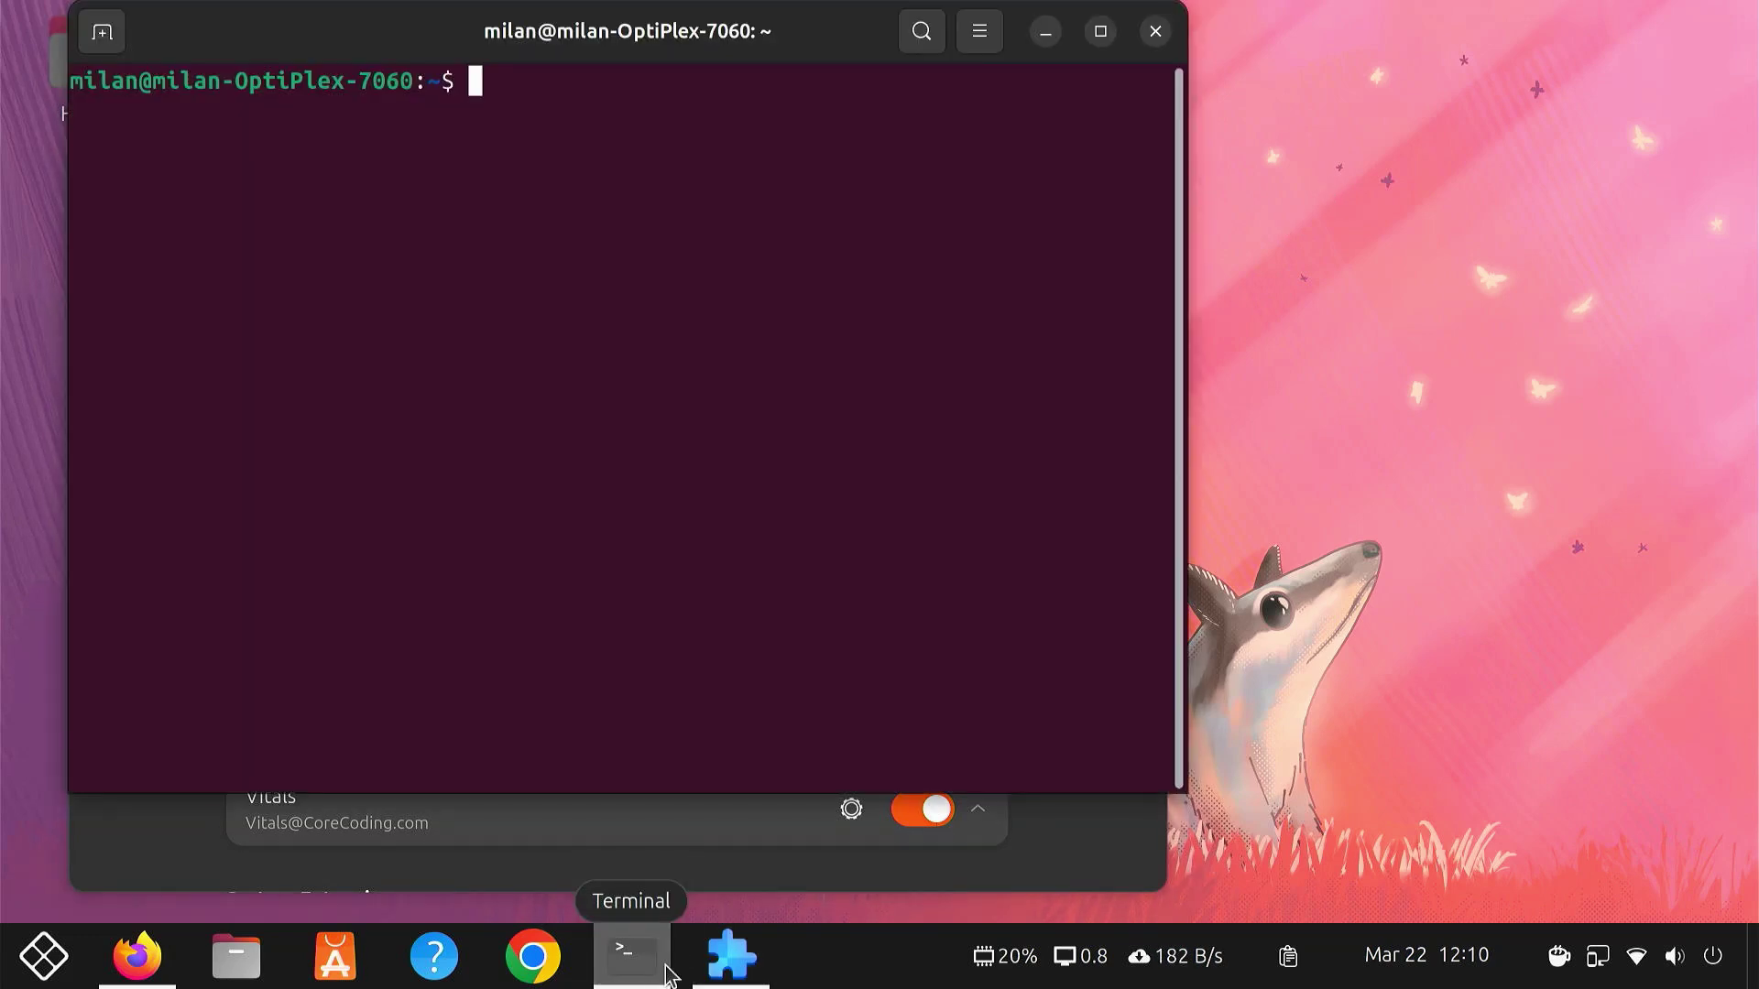
pyautogui.click(1156, 44)
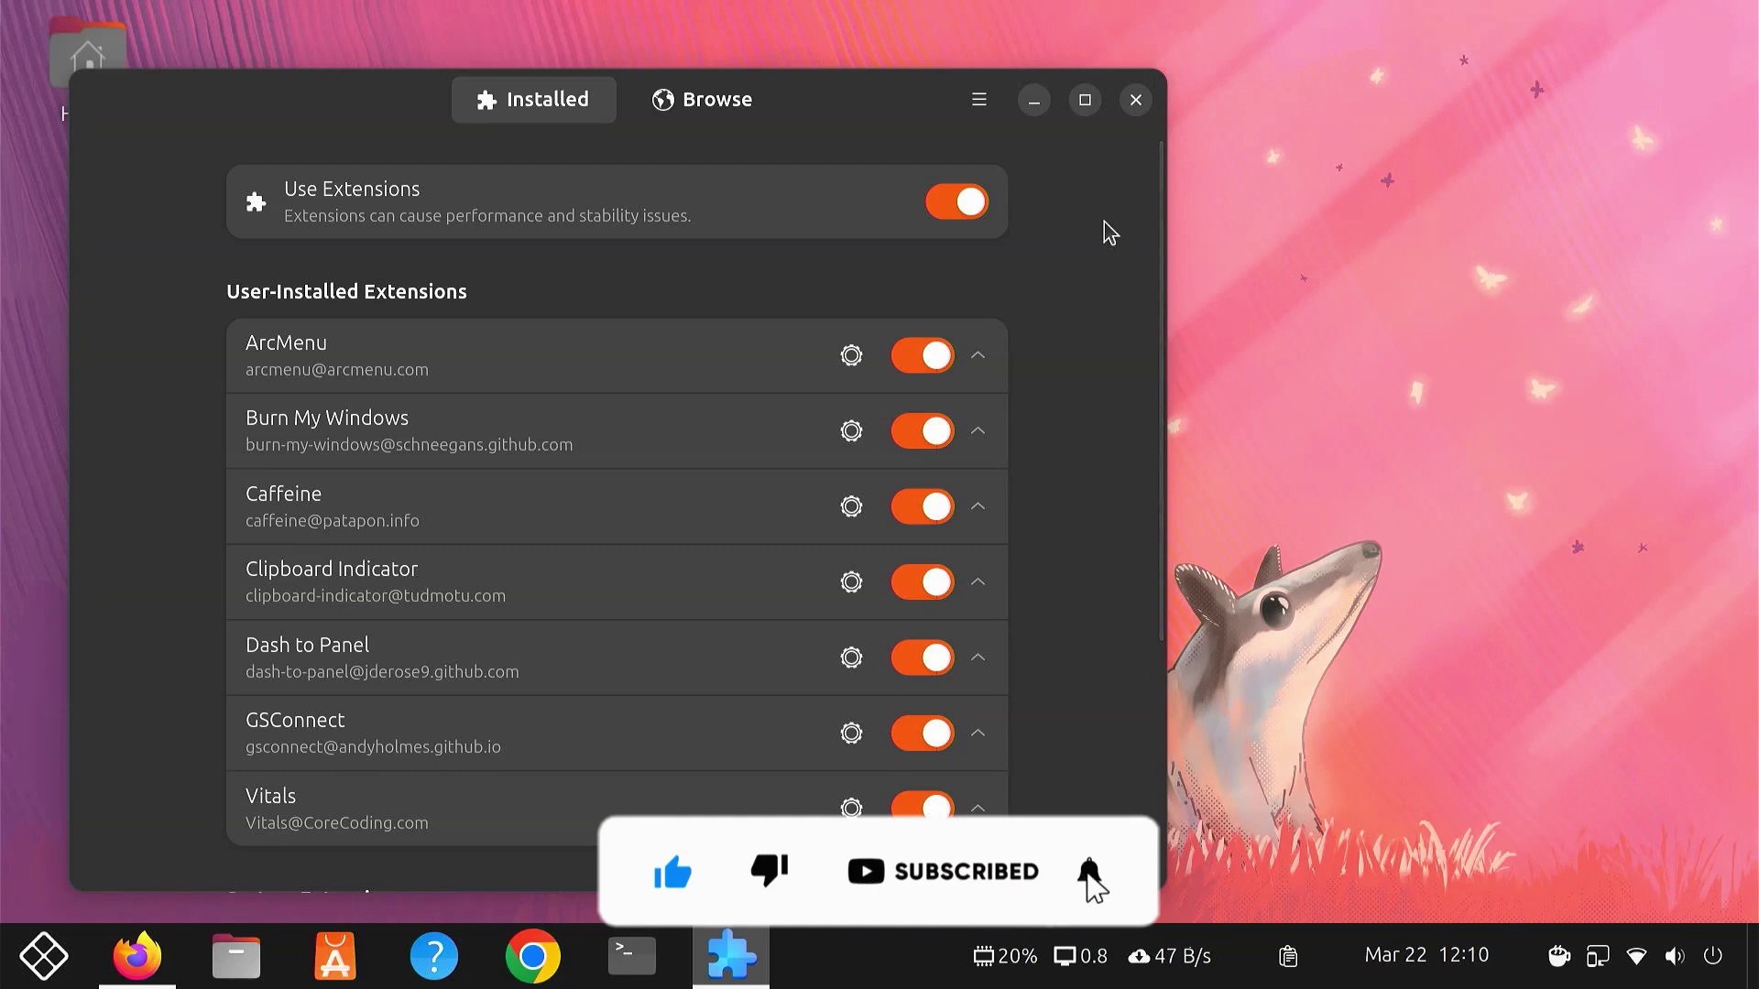
pyautogui.click(1135, 99)
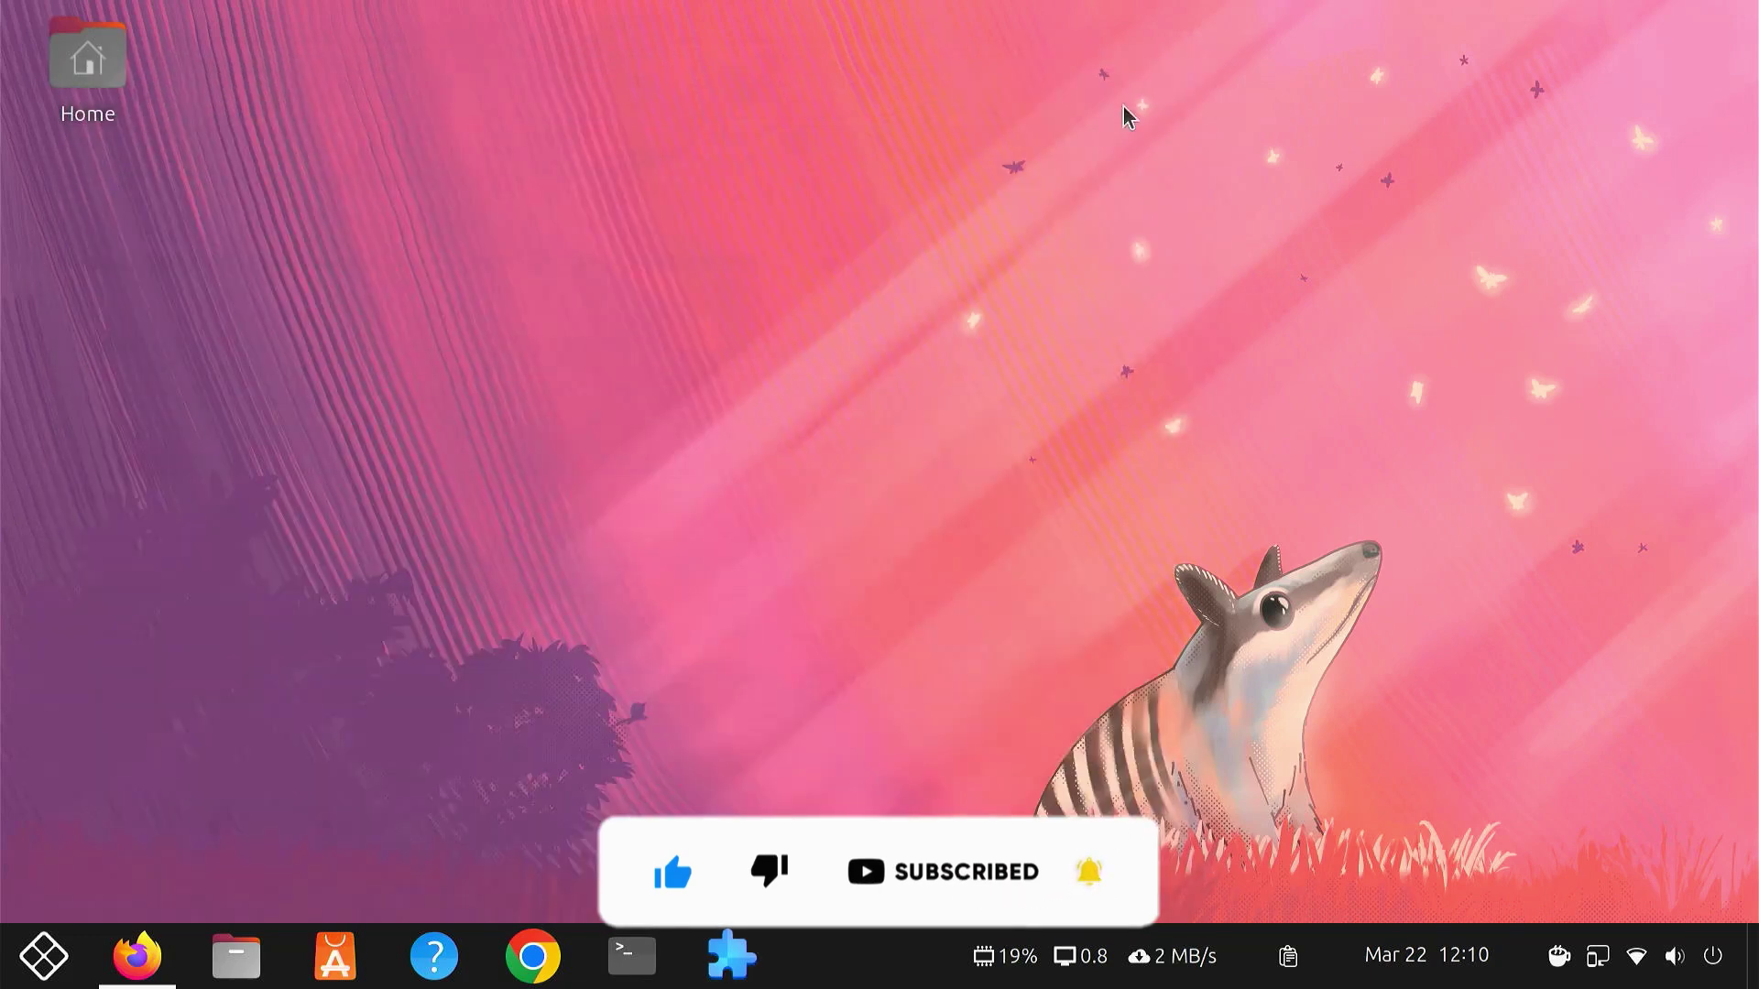